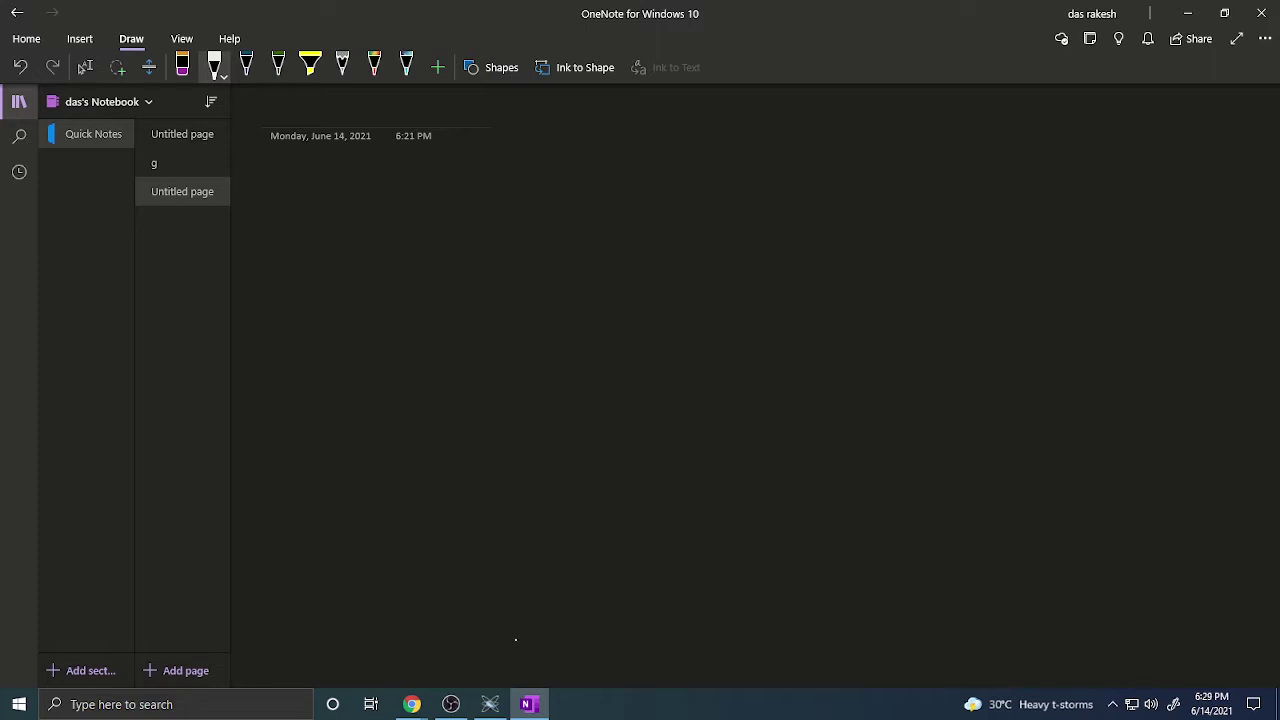
Handwrite the first list heading, a circled 1 followed by "offset voltage Measurement of opamp", near the top of the page
mouse_move(309, 198)
mouse_down()
mouse_move(305, 230)
mouse_move(298, 197)
mouse_up()
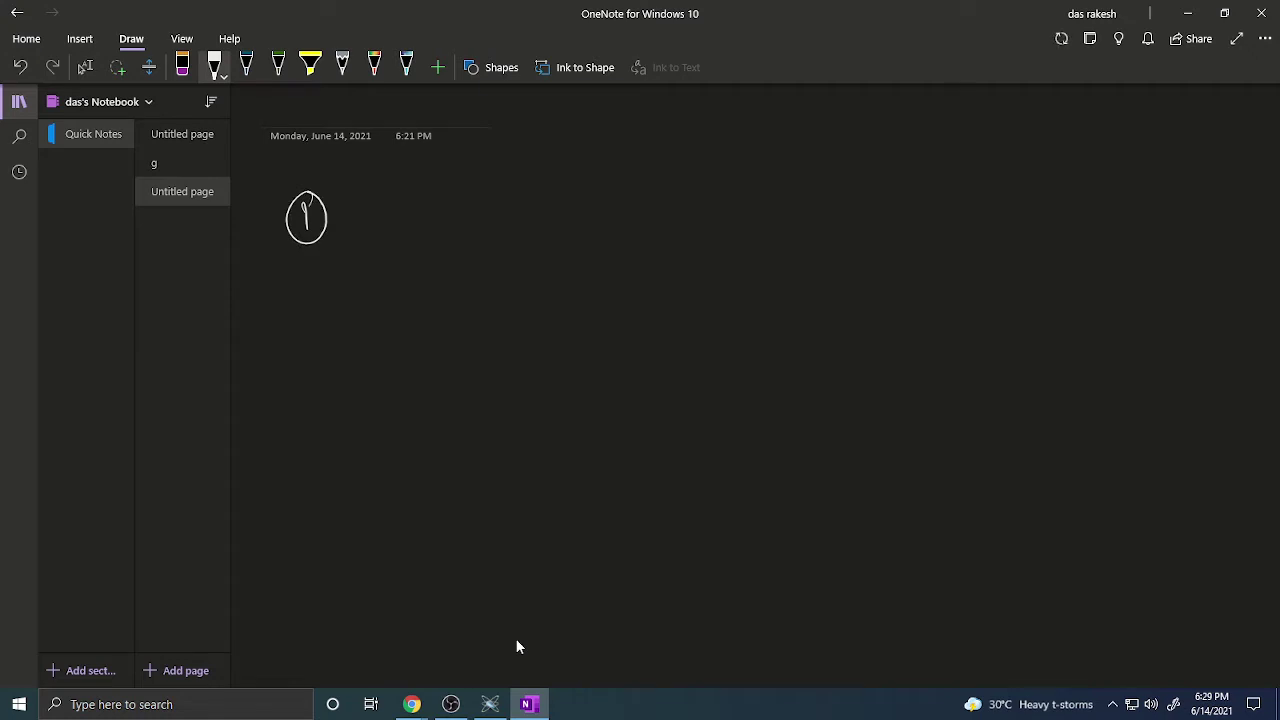
mouse_move(378, 204)
mouse_down()
mouse_move(366, 206)
mouse_move(378, 228)
mouse_up()
mouse_move(398, 190)
mouse_down()
mouse_move(397, 234)
mouse_move(426, 210)
mouse_up()
mouse_move(430, 186)
mouse_down()
mouse_move(432, 214)
mouse_move(452, 202)
mouse_move(544, 216)
mouse_move(568, 204)
mouse_up()
drag(560, 206, 592, 214)
mouse_move(600, 202)
mouse_down()
mouse_move(588, 246)
mouse_move(654, 186)
mouse_move(700, 212)
mouse_up()
mouse_move(704, 204)
mouse_down()
mouse_move(826, 198)
mouse_move(840, 174)
mouse_move(890, 186)
mouse_move(900, 218)
mouse_up()
drag(948, 180, 1030, 190)
drag(1036, 178, 1040, 218)
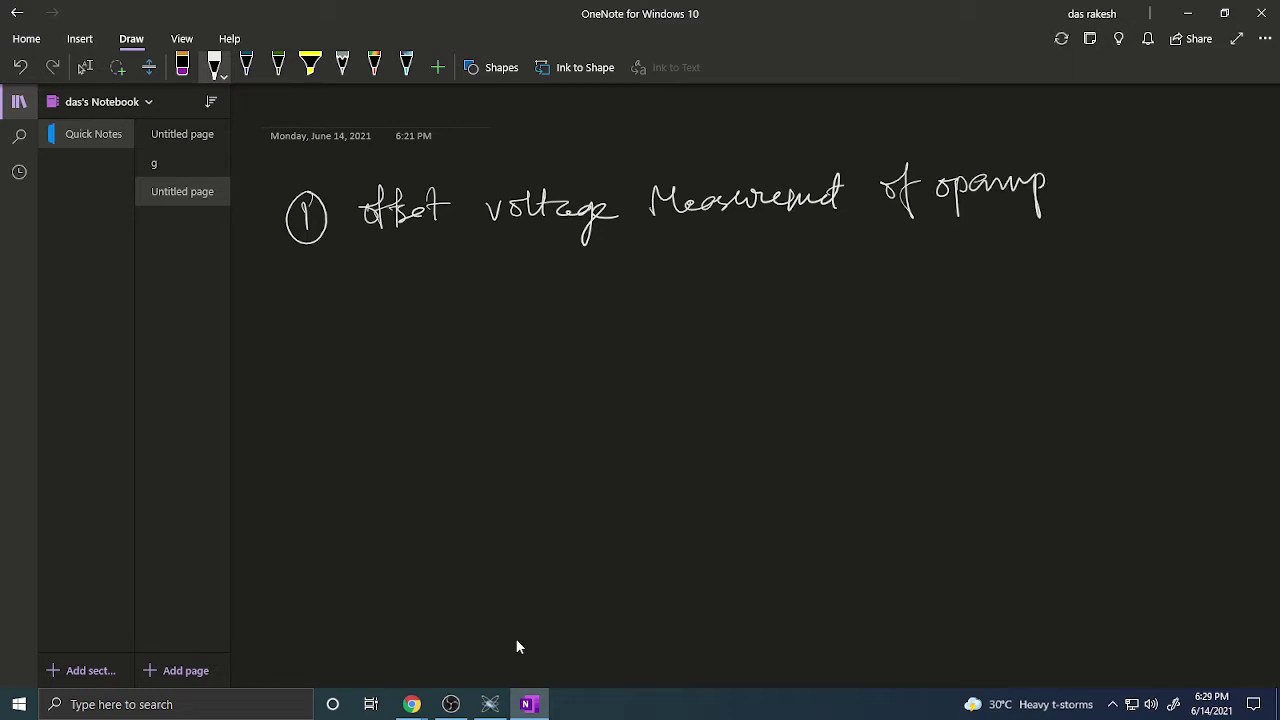
Write the sub-items "a. Vio" and "b. IB1" in a row beneath the first heading
mouse_move(478, 256)
mouse_down()
mouse_move(468, 268)
mouse_move(484, 270)
mouse_up()
drag(495, 263, 496, 264)
mouse_move(538, 230)
mouse_down()
mouse_move(549, 265)
mouse_move(558, 229)
mouse_up()
drag(567, 250, 570, 266)
drag(585, 250, 584, 251)
mouse_move(665, 226)
mouse_down()
mouse_move(668, 266)
mouse_move(680, 268)
mouse_move(740, 238)
mouse_up()
click(690, 262)
mouse_move(728, 238)
mouse_down()
mouse_move(726, 258)
mouse_move(740, 261)
mouse_up()
drag(744, 254, 767, 274)
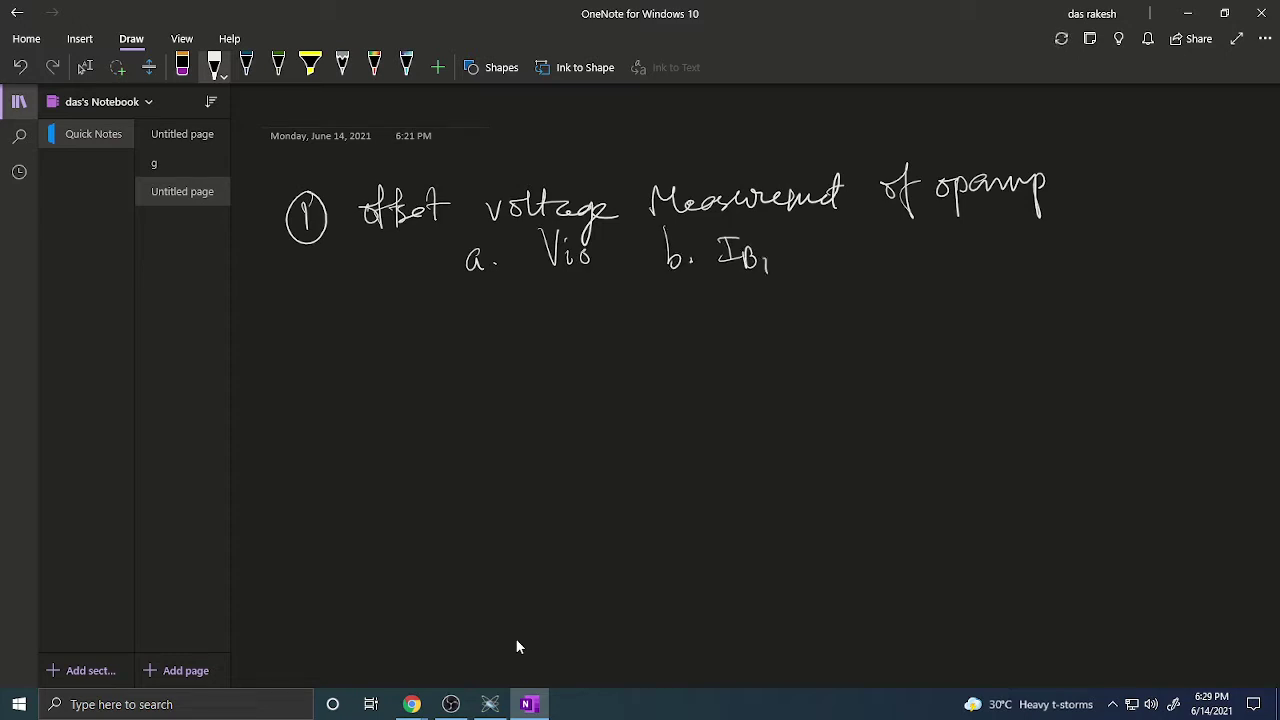
Continue the sub-item row under the first heading with "c. IB2" and "d. Iio"
click(862, 256)
mouse_move(850, 244)
mouse_down()
mouse_move(848, 262)
mouse_move(890, 245)
mouse_move(888, 262)
mouse_up()
drag(878, 262, 904, 270)
drag(904, 250, 938, 272)
mouse_move(1006, 242)
mouse_down()
mouse_move(992, 254)
mouse_move(1008, 258)
mouse_up()
click(1026, 252)
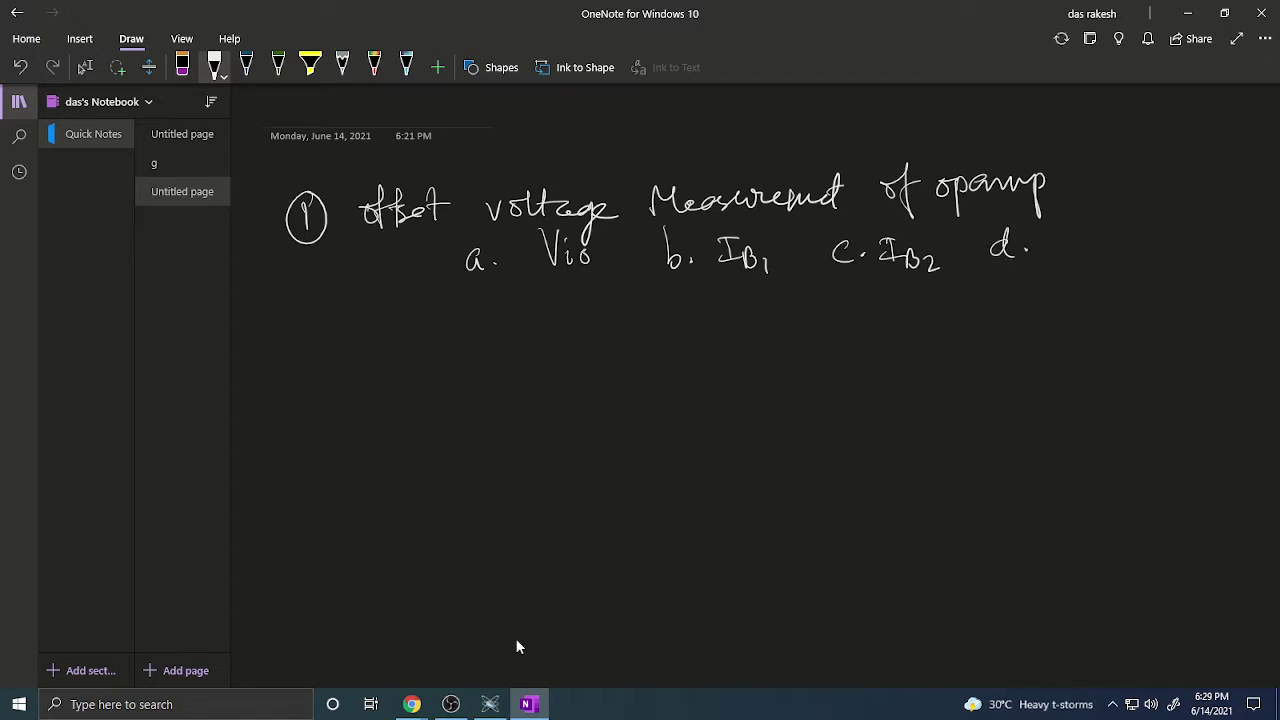
mouse_move(1065, 226)
mouse_down()
mouse_move(1064, 256)
mouse_move(1076, 228)
mouse_up()
drag(1054, 254, 1103, 244)
click(1118, 252)
Handwrite the second heading, a circled 2 followed by "Different types of amplifier", below the first topic
mouse_move(302, 336)
mouse_down()
mouse_move(314, 355)
mouse_move(298, 348)
mouse_up()
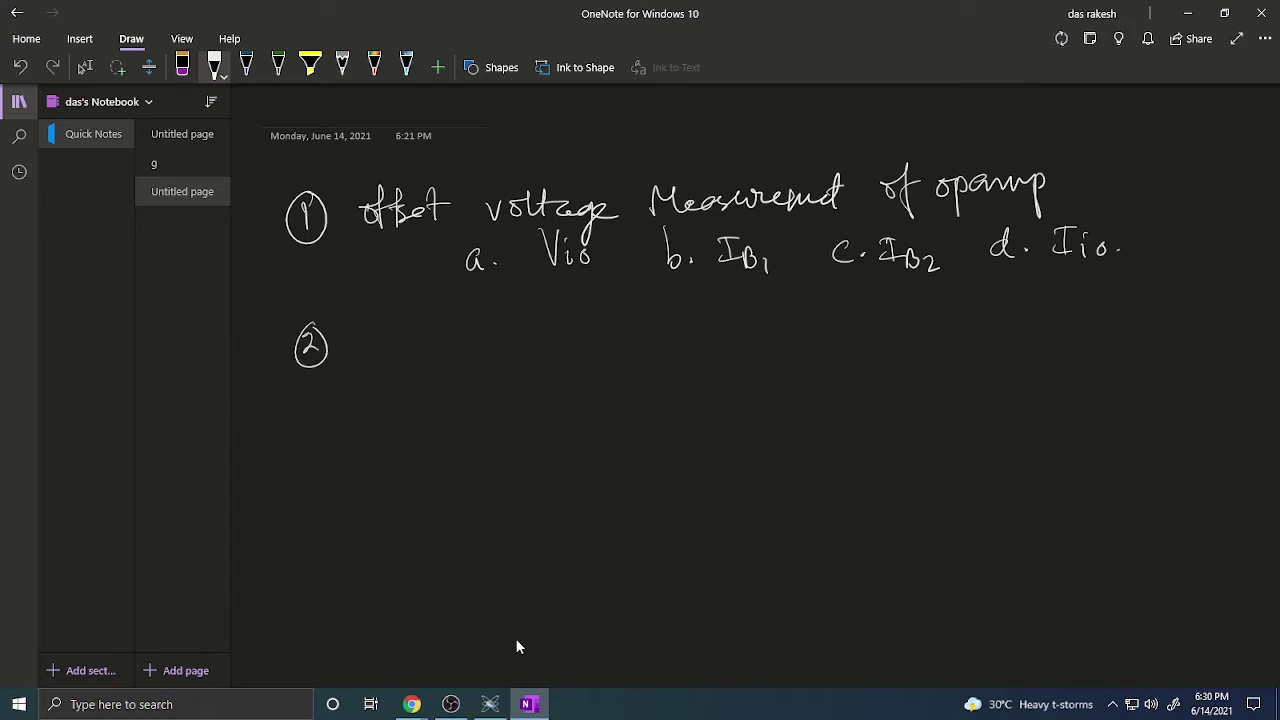
mouse_move(382, 322)
mouse_down()
mouse_move(370, 350)
mouse_move(404, 330)
mouse_move(406, 350)
mouse_up()
click(418, 318)
drag(428, 306, 424, 354)
mouse_move(416, 324)
mouse_down()
mouse_move(442, 320)
mouse_move(434, 358)
mouse_up()
mouse_move(428, 340)
mouse_down()
mouse_move(484, 332)
mouse_move(512, 338)
mouse_move(506, 348)
mouse_up()
drag(500, 328, 548, 342)
mouse_move(546, 332)
mouse_down()
mouse_move(568, 328)
mouse_move(578, 344)
mouse_up()
drag(582, 330, 592, 362)
drag(590, 334, 598, 342)
mouse_move(596, 336)
mouse_down()
mouse_move(612, 332)
mouse_move(602, 344)
mouse_up()
drag(670, 322, 688, 358)
mouse_move(676, 334)
mouse_down()
mouse_move(742, 336)
mouse_move(750, 324)
mouse_up()
mouse_move(752, 330)
mouse_down()
mouse_move(770, 324)
mouse_move(778, 352)
mouse_up()
mouse_move(774, 330)
mouse_down()
mouse_move(796, 320)
mouse_move(800, 334)
mouse_up()
drag(804, 334, 820, 344)
drag(814, 320, 846, 324)
drag(846, 330, 866, 314)
drag(864, 330, 872, 318)
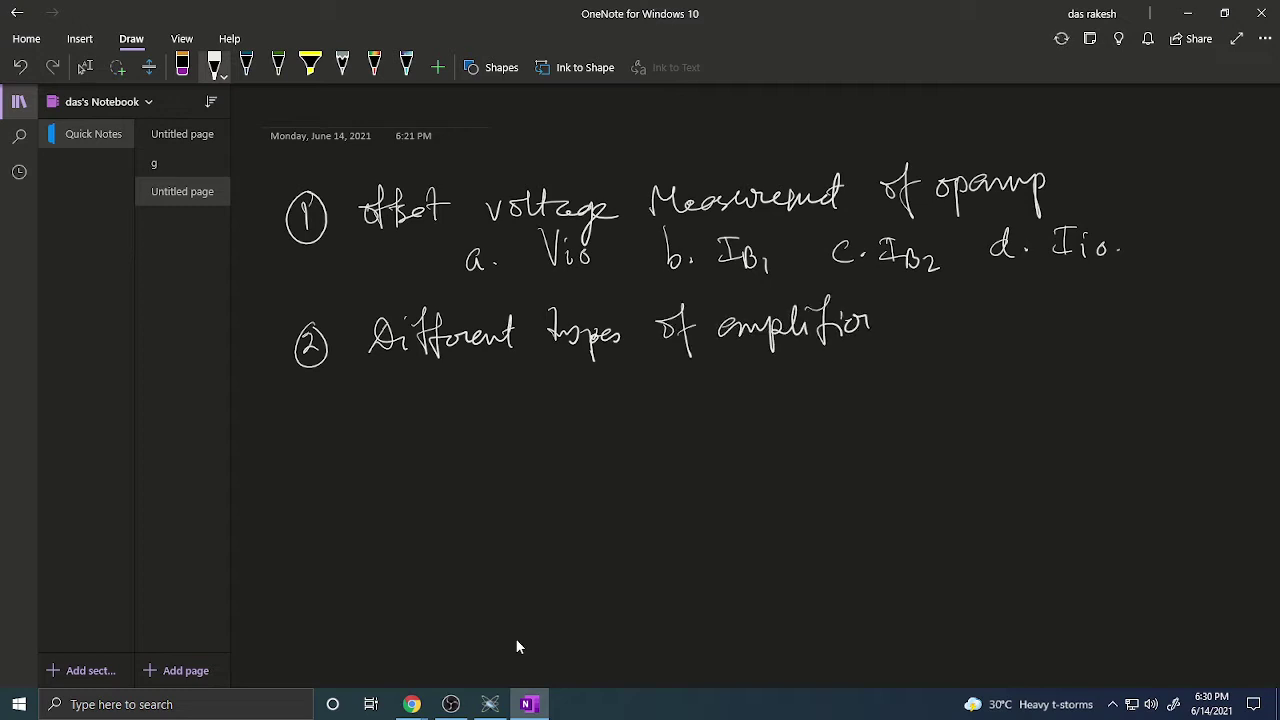
Write the sub-item "a. Inverting" under the amplifier types heading
mouse_move(464, 386)
mouse_down()
mouse_move(454, 402)
mouse_move(530, 400)
mouse_move(544, 370)
mouse_up()
drag(526, 400, 570, 388)
drag(570, 388, 590, 400)
drag(586, 394, 614, 388)
mouse_move(620, 374)
mouse_down()
mouse_move(618, 400)
mouse_move(630, 384)
mouse_up()
mouse_move(636, 388)
mouse_down()
mouse_move(640, 398)
mouse_move(656, 386)
mouse_up()
mouse_move(656, 388)
mouse_down()
mouse_move(672, 392)
mouse_move(686, 428)
mouse_up()
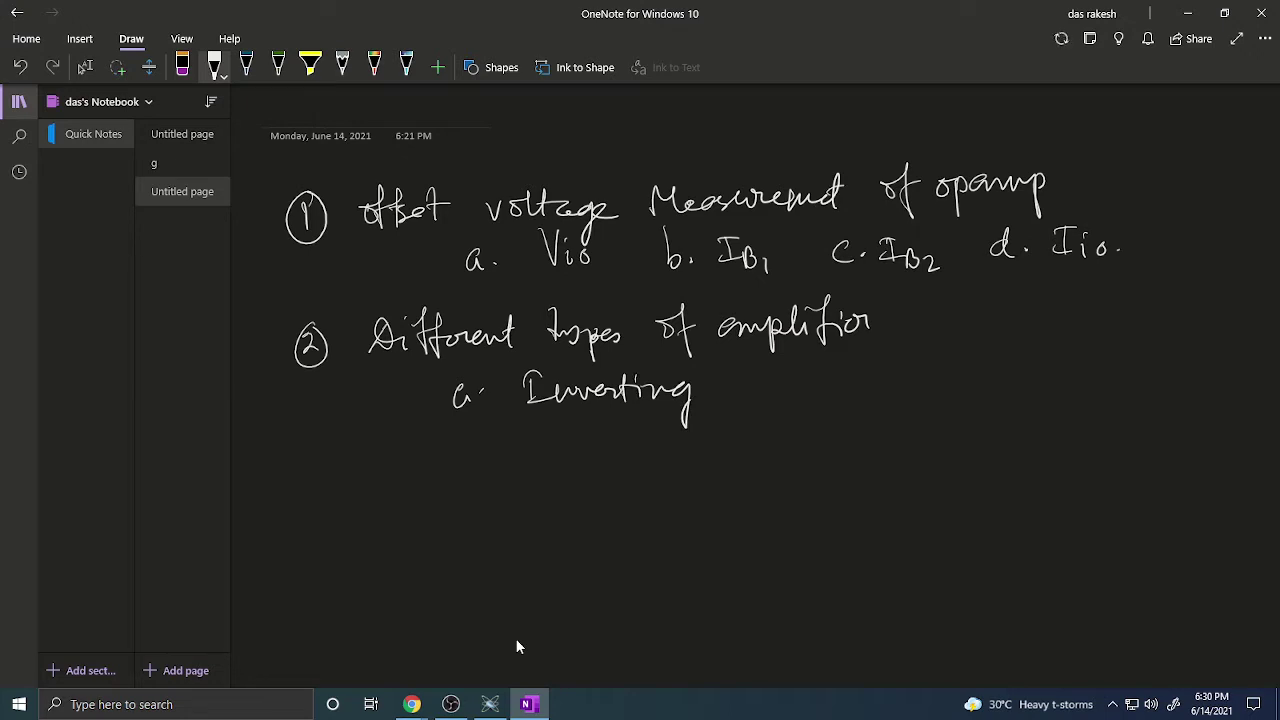
Write the sub-item "b. Non Inv" below "a. Inverting"
drag(464, 430, 472, 456)
drag(478, 448, 498, 444)
mouse_move(522, 454)
mouse_down()
mouse_move(524, 430)
mouse_move(572, 442)
mouse_up()
mouse_move(580, 452)
mouse_down()
mouse_move(630, 440)
mouse_move(640, 418)
mouse_up()
drag(636, 444, 664, 434)
drag(662, 440, 674, 434)
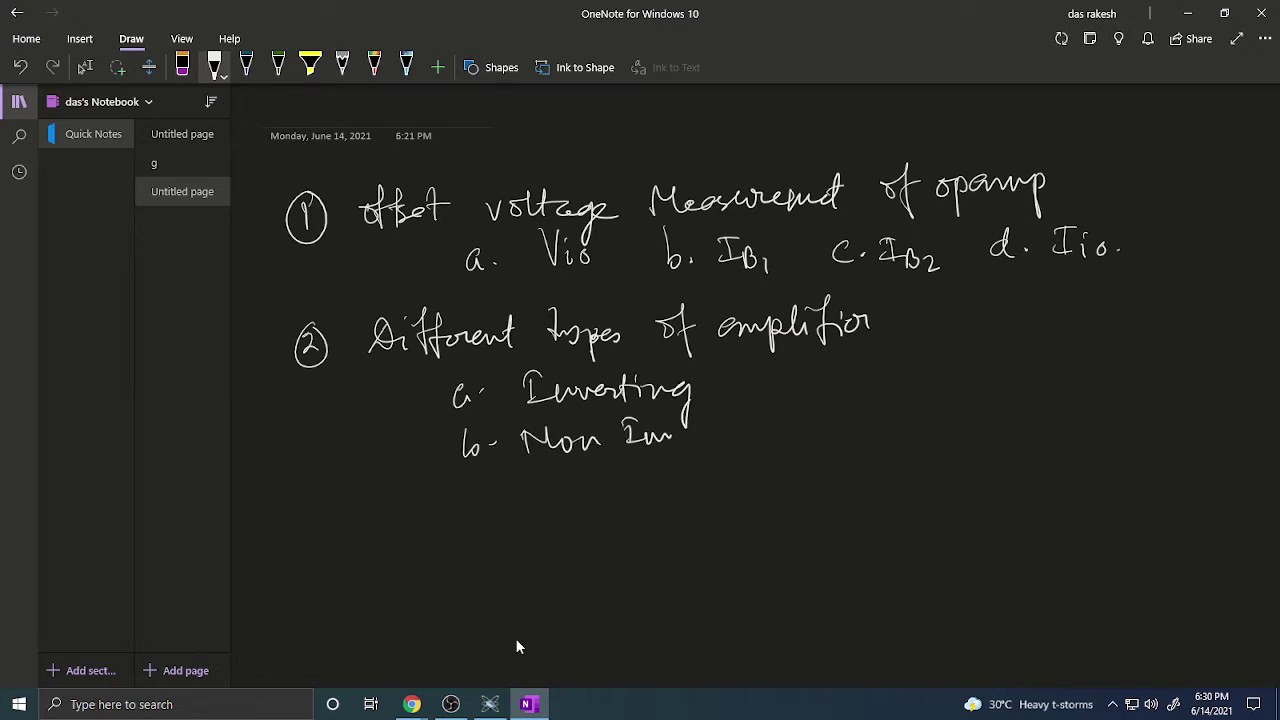
Write the sub-item "c. unity gain" as the third entry of the amplifier list
drag(476, 484, 472, 502)
drag(484, 496, 490, 496)
mouse_move(534, 480)
mouse_down()
mouse_move(600, 484)
mouse_move(618, 454)
mouse_move(628, 472)
mouse_up()
drag(628, 472, 644, 512)
drag(714, 462, 712, 498)
drag(724, 474, 754, 480)
drag(749, 454, 780, 468)
Add a second column of amplifier types reading "d. Adder", "e. Diff" and "f. log"
mouse_move(854, 366)
mouse_down()
mouse_move(840, 378)
mouse_move(858, 384)
mouse_up()
mouse_move(872, 372)
mouse_down()
mouse_move(918, 380)
mouse_move(988, 362)
mouse_up()
mouse_move(848, 422)
mouse_down()
mouse_move(936, 434)
mouse_move(962, 404)
mouse_up()
click(882, 421)
drag(966, 396, 958, 430)
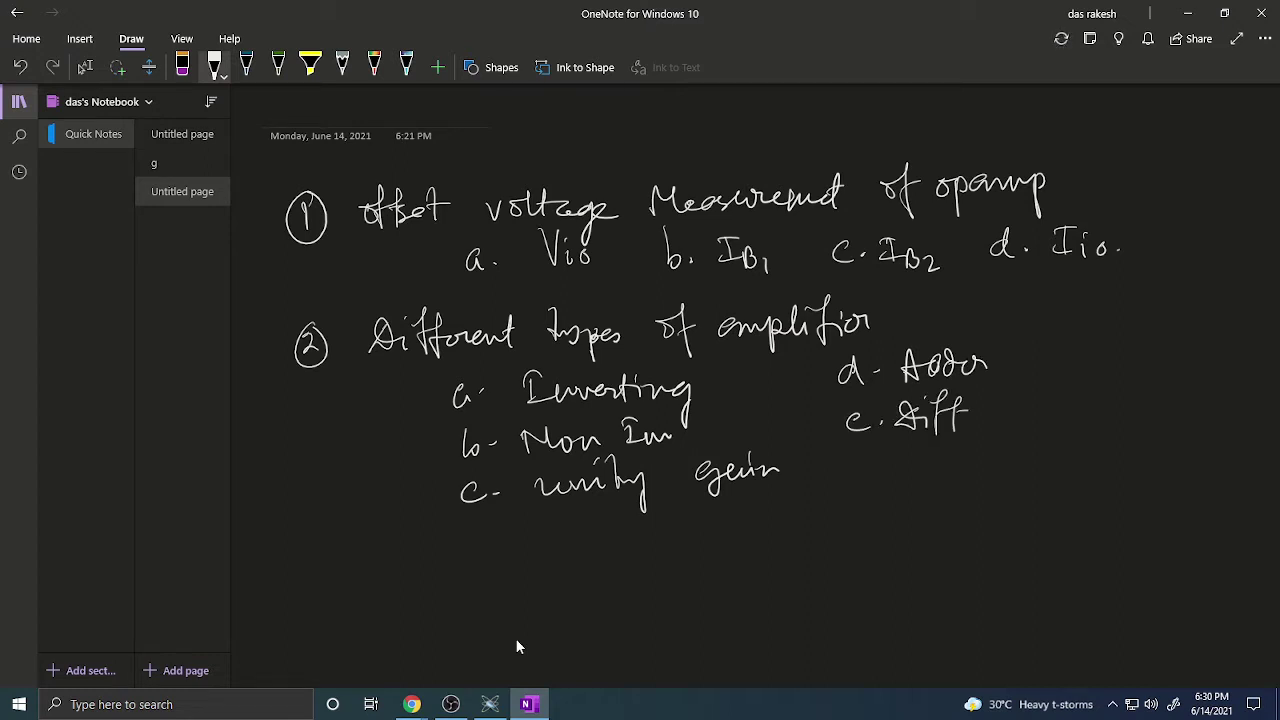
drag(855, 466, 874, 502)
drag(914, 456, 934, 482)
mouse_move(950, 466)
mouse_down()
mouse_move(978, 490)
mouse_move(972, 514)
mouse_up()
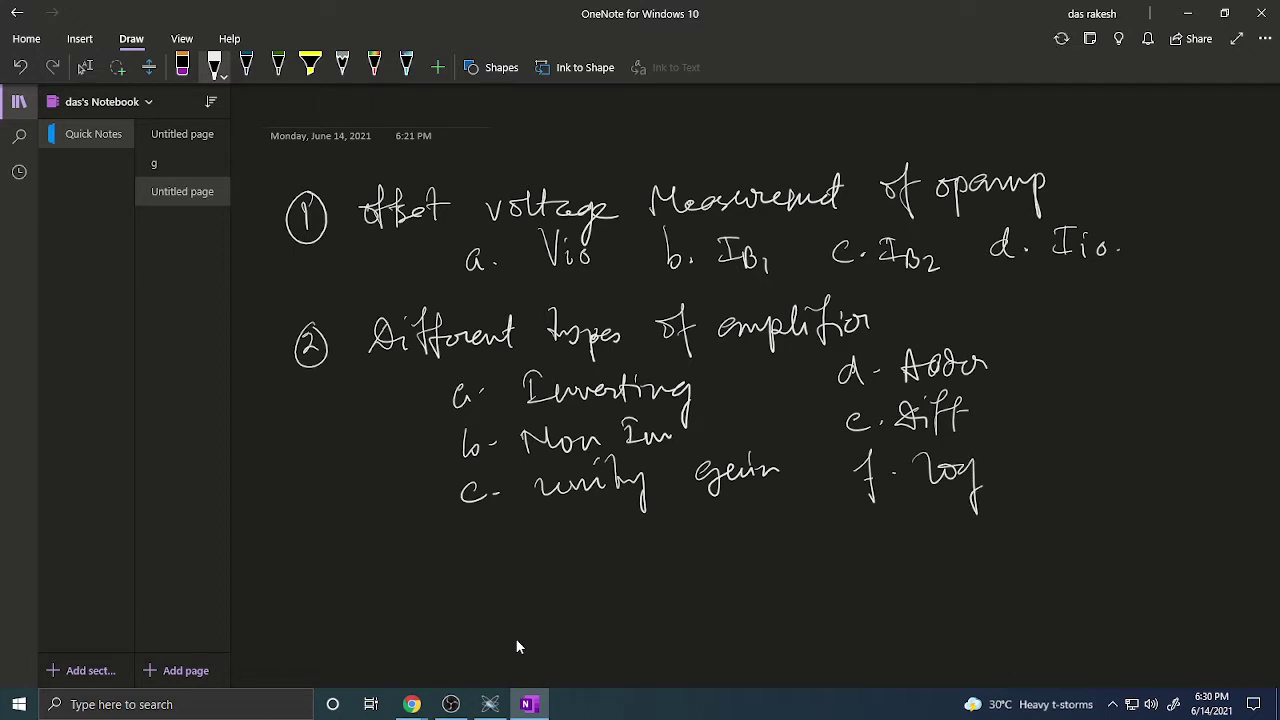
Add a third column of amplifier types reading "g. antilog", "h. Comparator" and "g. schmitt trigg"
mouse_move(1062, 346)
mouse_down()
mouse_move(1060, 372)
mouse_move(1166, 332)
mouse_move(1214, 352)
mouse_up()
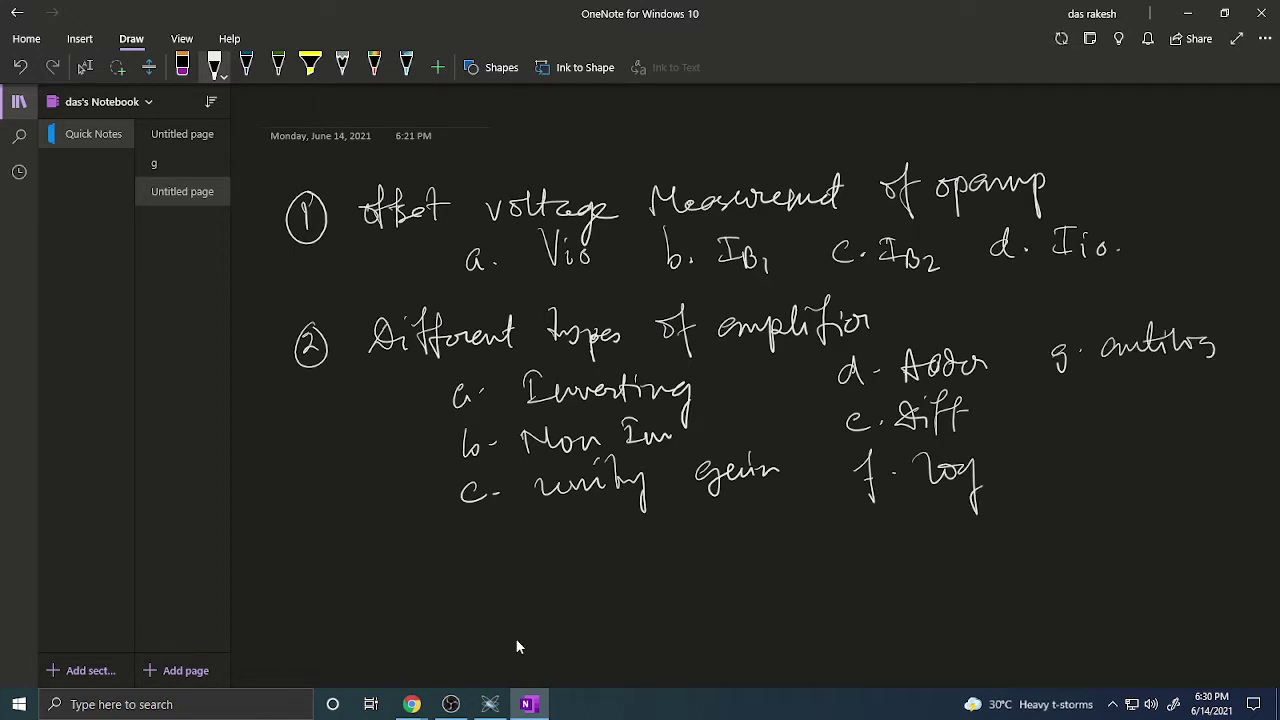
mouse_move(1056, 404)
mouse_down()
mouse_move(1078, 436)
mouse_move(1158, 430)
mouse_move(1178, 450)
mouse_move(1198, 414)
mouse_move(1240, 396)
mouse_move(1246, 418)
mouse_move(1256, 412)
mouse_up()
drag(1066, 476, 1062, 518)
click(1088, 487)
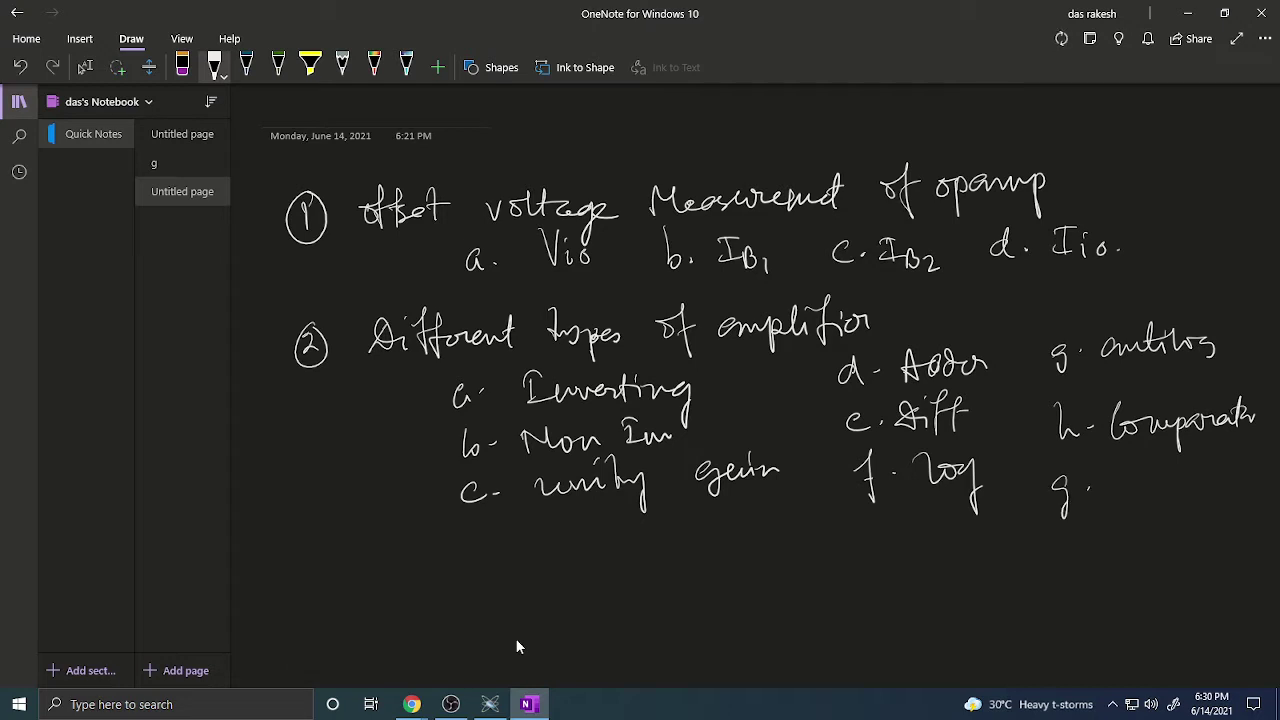
mouse_move(1106, 482)
mouse_down()
mouse_move(1214, 488)
mouse_move(1218, 470)
mouse_up()
mouse_move(1172, 502)
mouse_down()
mouse_move(1168, 536)
mouse_move(1174, 524)
mouse_up()
mouse_move(1180, 518)
mouse_down()
mouse_move(1194, 534)
mouse_move(1208, 518)
mouse_move(1210, 542)
mouse_move(1226, 542)
mouse_up()
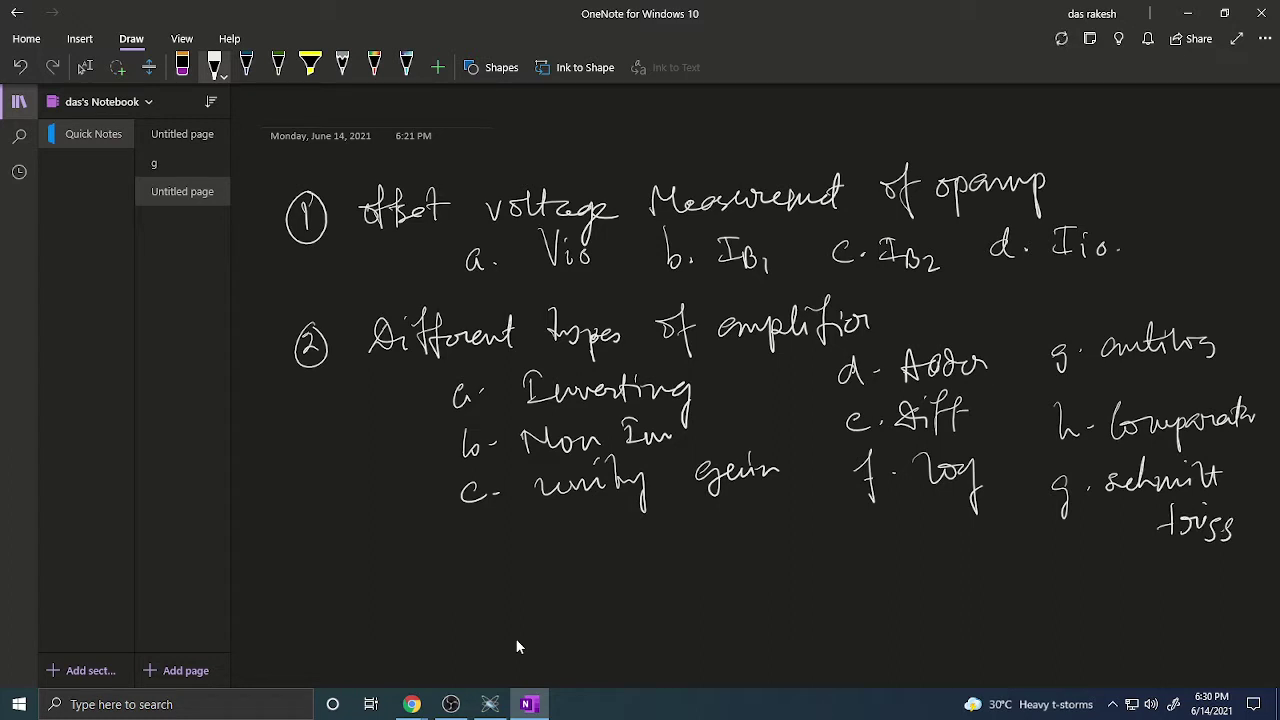
Handwrite the third topic, a circled 3 followed by "filter (LPF/HPF)" and "BPF", below the amplifier list
scroll(510, 644, down, 2)
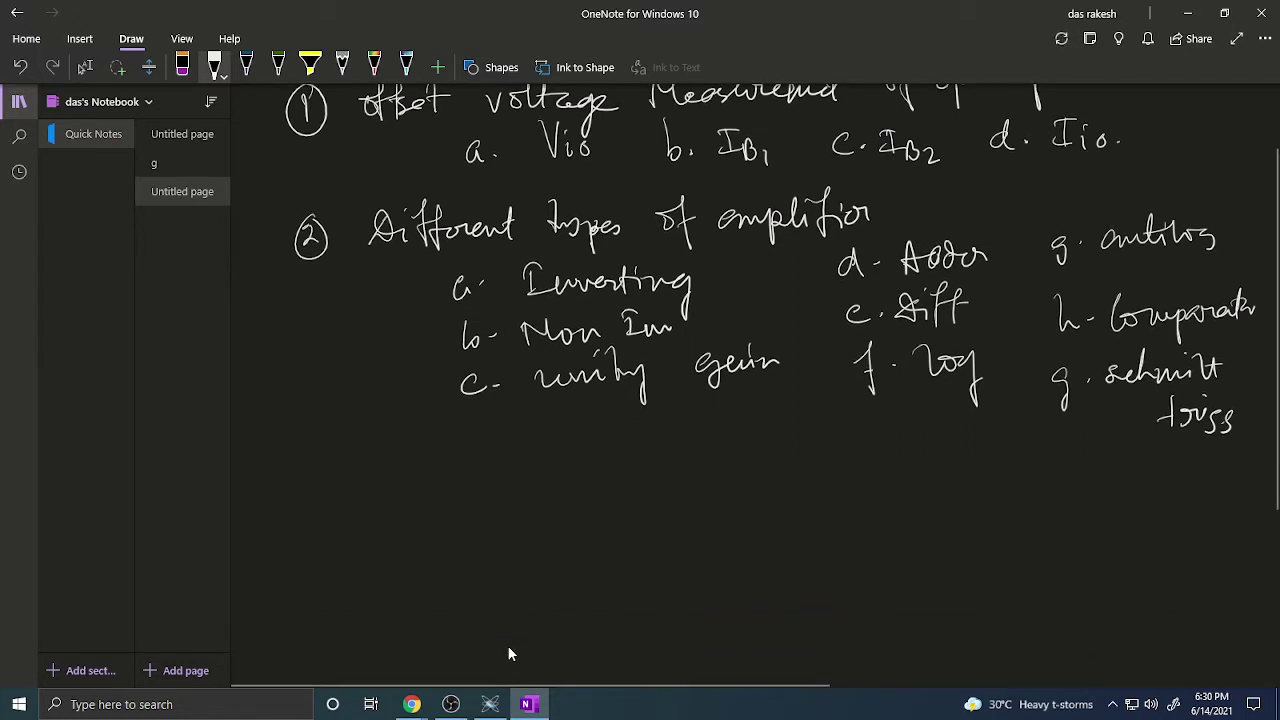
mouse_move(302, 506)
mouse_down()
mouse_move(304, 528)
mouse_move(306, 496)
mouse_up()
drag(392, 476, 384, 532)
drag(374, 506, 420, 512)
click(407, 490)
mouse_move(438, 482)
mouse_down()
mouse_move(434, 516)
mouse_move(452, 500)
mouse_up()
drag(446, 502, 534, 506)
drag(536, 480, 558, 506)
drag(554, 478, 574, 488)
mouse_move(600, 462)
mouse_down()
mouse_move(588, 504)
mouse_move(612, 502)
mouse_up()
mouse_move(624, 474)
mouse_down()
mouse_move(624, 500)
mouse_move(640, 484)
mouse_up()
mouse_move(634, 470)
mouse_down()
mouse_move(636, 500)
mouse_move(656, 480)
mouse_up()
mouse_move(652, 466)
mouse_down()
mouse_move(652, 496)
mouse_move(666, 482)
mouse_up()
drag(668, 446, 676, 504)
drag(760, 462, 762, 494)
drag(762, 466, 772, 490)
mouse_move(786, 466)
mouse_down()
mouse_move(788, 496)
mouse_move(794, 482)
mouse_up()
mouse_move(802, 464)
mouse_down()
mouse_move(800, 496)
mouse_move(818, 460)
mouse_up()
drag(802, 478, 812, 478)
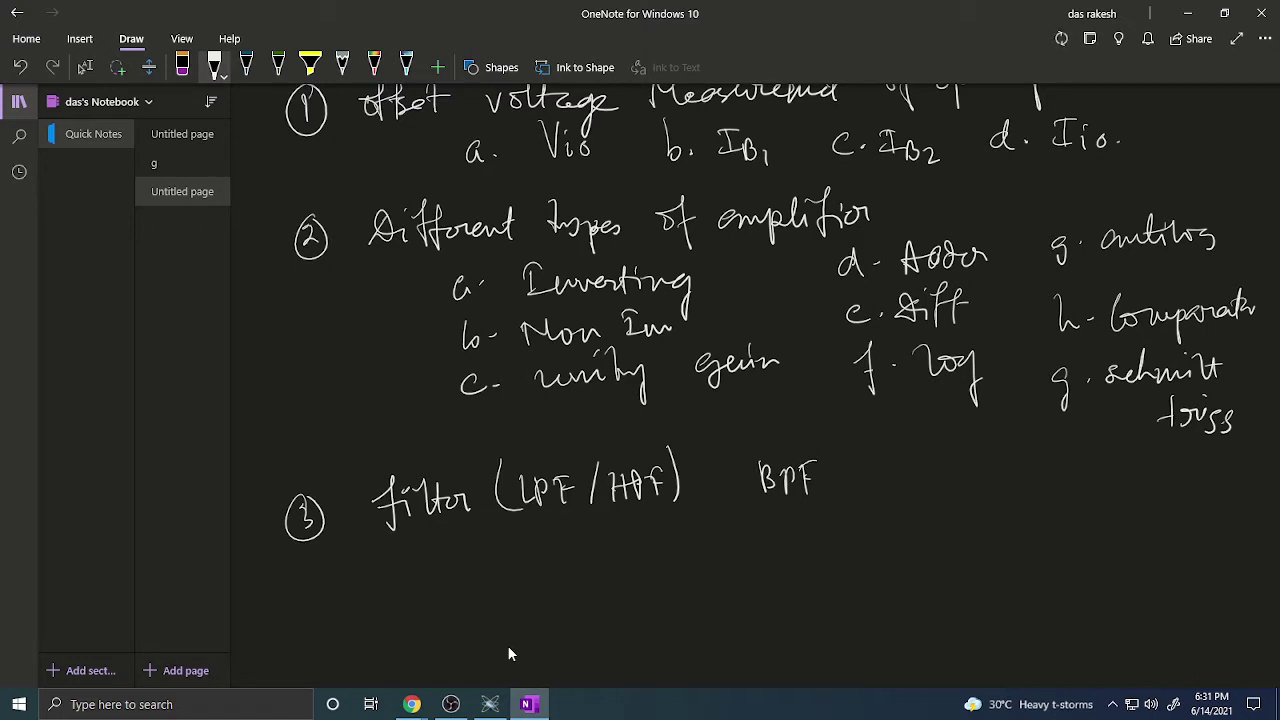
Handwrite the fourth topic, a circled 4 followed by "CMRR, Slew Rate", and underline it
drag(320, 583, 328, 616)
mouse_move(318, 582)
mouse_down()
mouse_move(300, 614)
mouse_move(330, 582)
mouse_up()
mouse_move(424, 584)
mouse_down()
mouse_move(440, 606)
mouse_move(466, 604)
mouse_up()
drag(466, 578, 490, 604)
drag(490, 570, 514, 592)
drag(578, 568, 566, 592)
mouse_move(586, 590)
mouse_down()
mouse_move(592, 558)
mouse_move(602, 588)
mouse_up()
mouse_move(604, 580)
mouse_down()
mouse_move(642, 562)
mouse_move(668, 574)
mouse_move(690, 548)
mouse_move(714, 572)
mouse_up()
drag(416, 628, 750, 595)
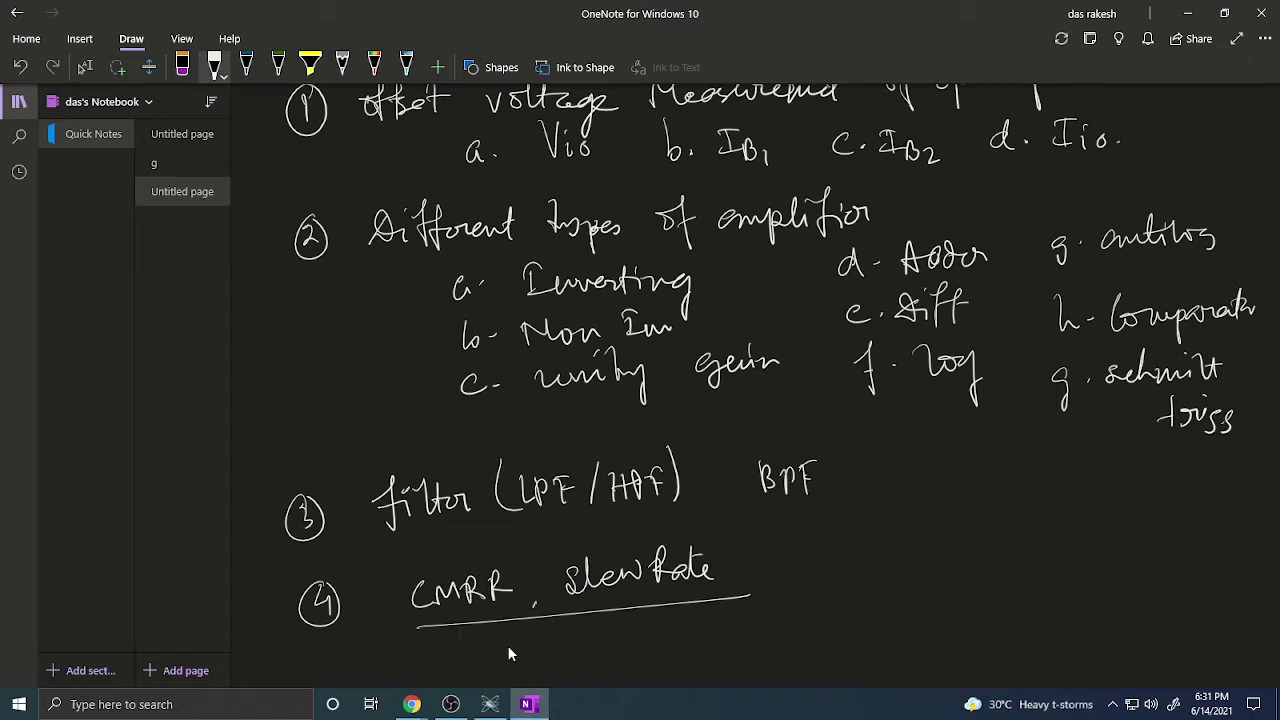
Sketch an op-amp triangle with minus and plus input signs in the blank area below the fourth topic
scroll(574, 619, down, 5)
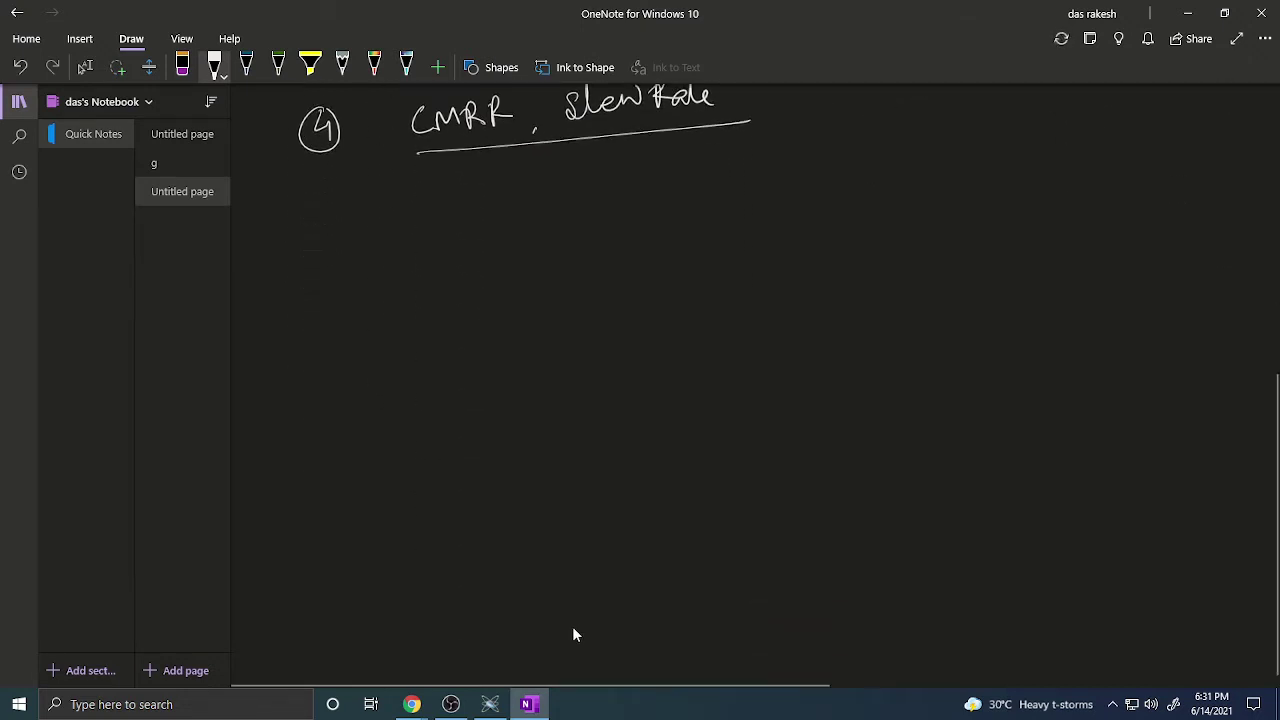
scroll(573, 628, up, 5)
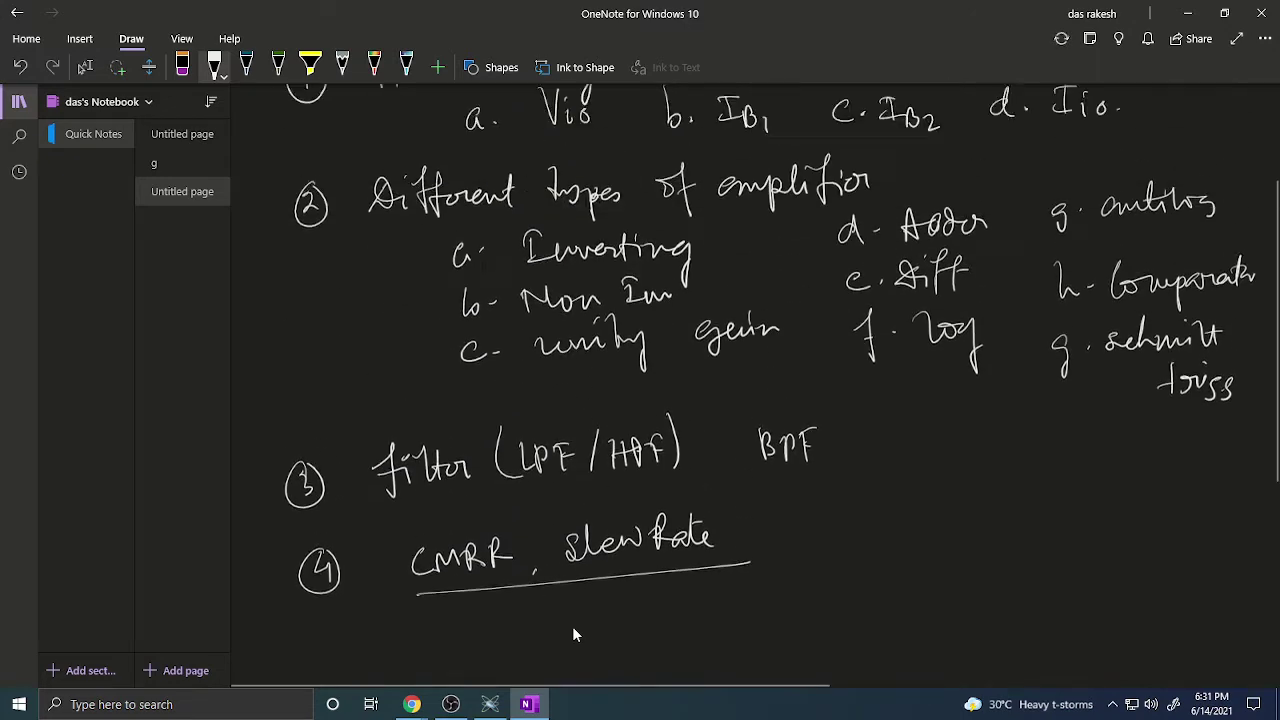
scroll(574, 634, up, 2)
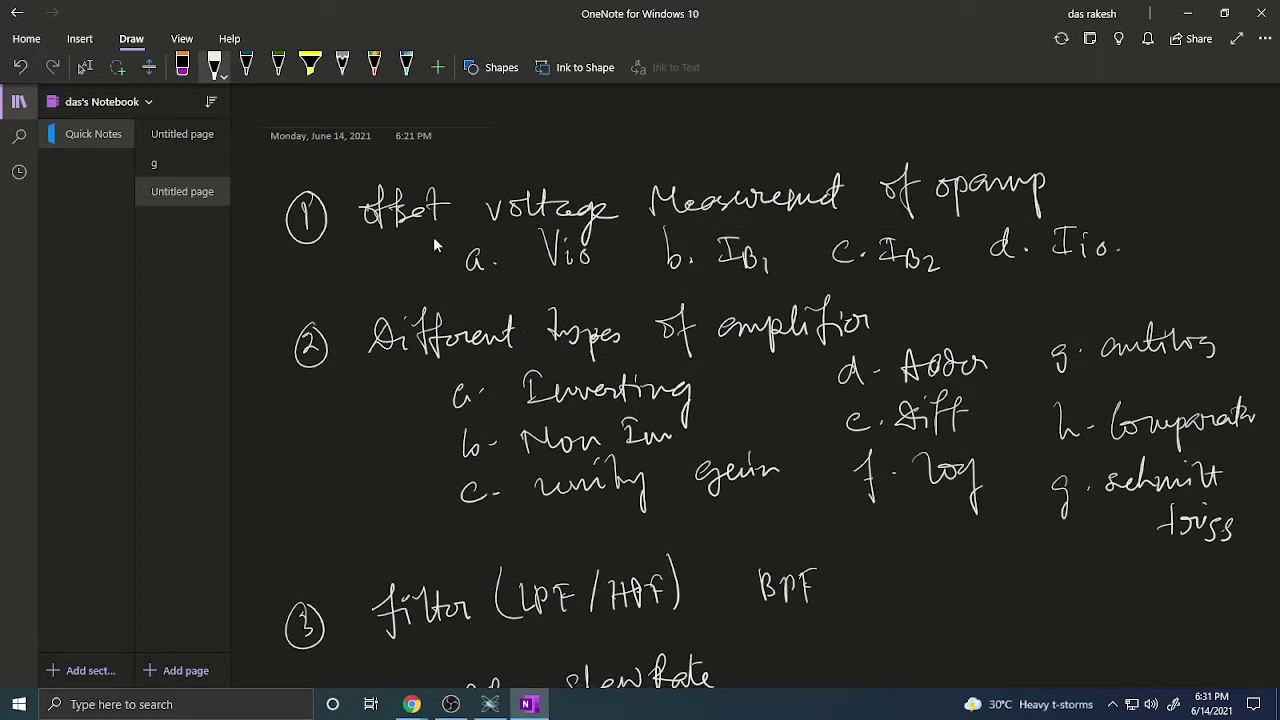
scroll(430, 242, down, 6)
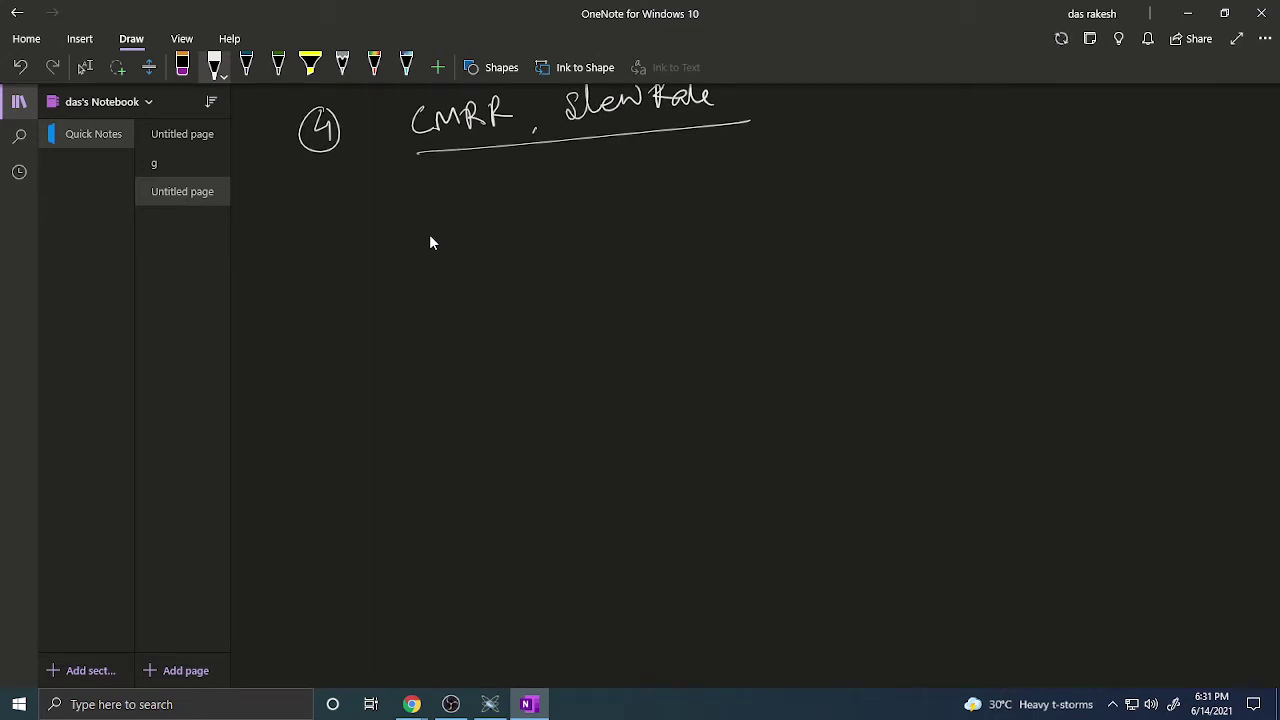
mouse_move(600, 325)
mouse_down()
mouse_move(605, 428)
mouse_move(680, 367)
mouse_move(606, 428)
mouse_up()
mouse_move(611, 357)
mouse_down()
mouse_move(625, 356)
mouse_move(629, 379)
mouse_up()
drag(621, 369, 621, 391)
Draw the op-amp's two supply terminals and label them +Vcc +12 and -Vcc -12
drag(634, 300, 638, 346)
mouse_move(634, 298)
mouse_down()
mouse_move(659, 302)
mouse_move(653, 313)
mouse_up()
mouse_move(665, 296)
mouse_down()
mouse_move(676, 290)
mouse_move(690, 316)
mouse_up()
drag(650, 394, 652, 434)
drag(648, 434, 642, 458)
mouse_move(659, 452)
mouse_down()
mouse_move(665, 466)
mouse_move(670, 450)
mouse_up()
drag(682, 458, 686, 466)
drag(720, 304, 745, 312)
mouse_move(757, 294)
mouse_down()
mouse_move(760, 310)
mouse_move(780, 305)
mouse_up()
drag(703, 479, 719, 478)
mouse_move(724, 469)
mouse_down()
mouse_move(723, 489)
mouse_move(764, 482)
mouse_up()
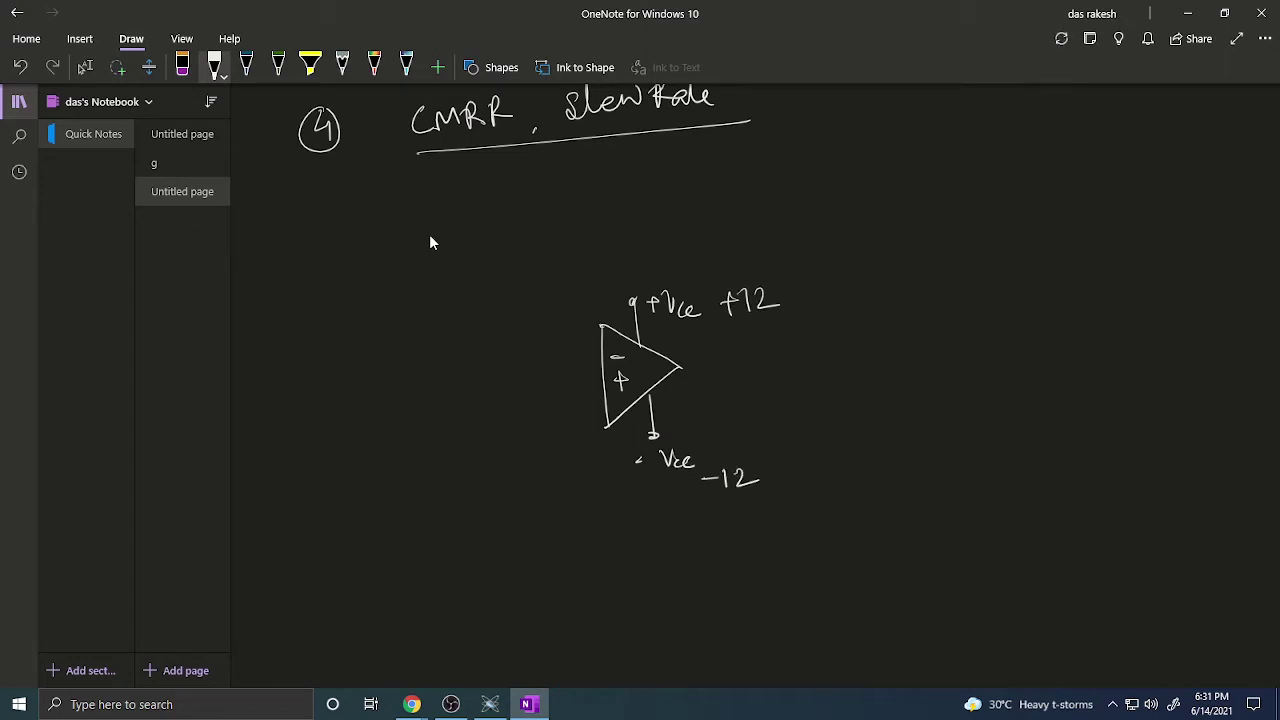
Draw a vertical resistor to the left of the op-amp and label it R1
drag(460, 366, 483, 474)
drag(407, 455, 408, 430)
drag(408, 430, 418, 456)
drag(423, 446, 427, 459)
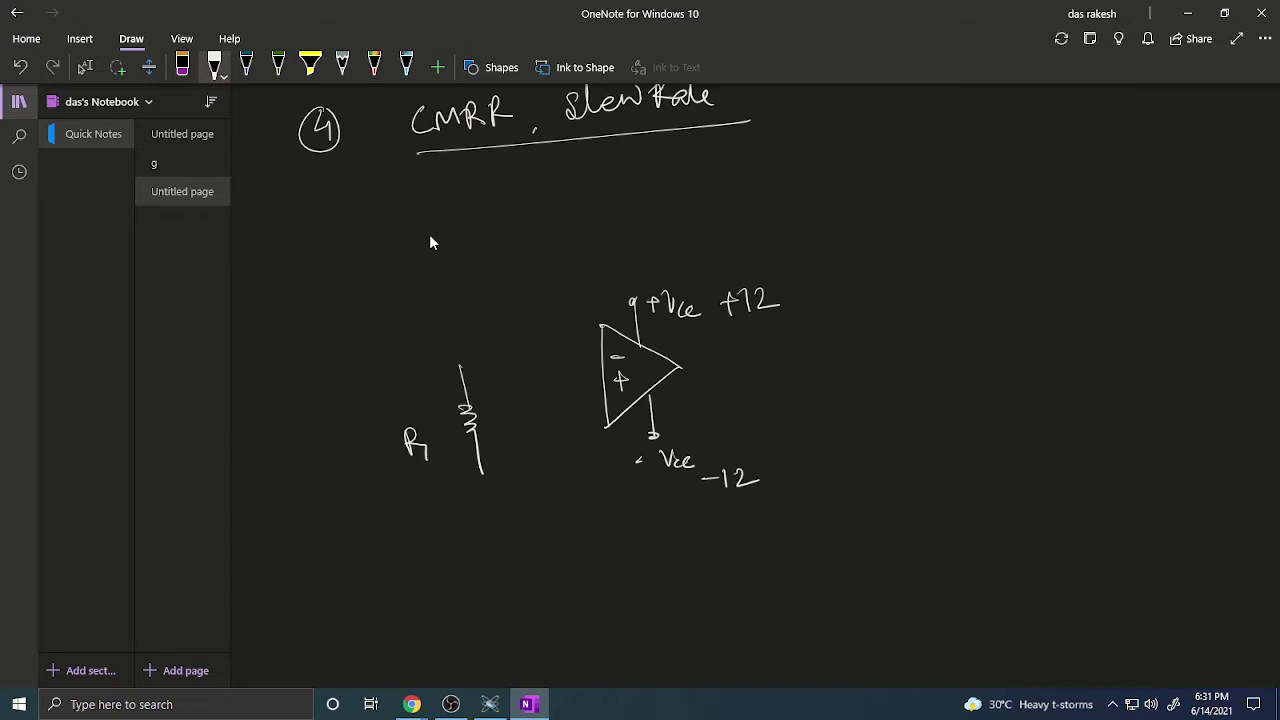
Draw a series resistor from the top of R1 to the inverting input and label it 1 MΩ
mouse_move(458, 365)
mouse_down()
mouse_move(504, 360)
mouse_move(513, 375)
mouse_move(536, 358)
mouse_up()
drag(530, 358, 603, 352)
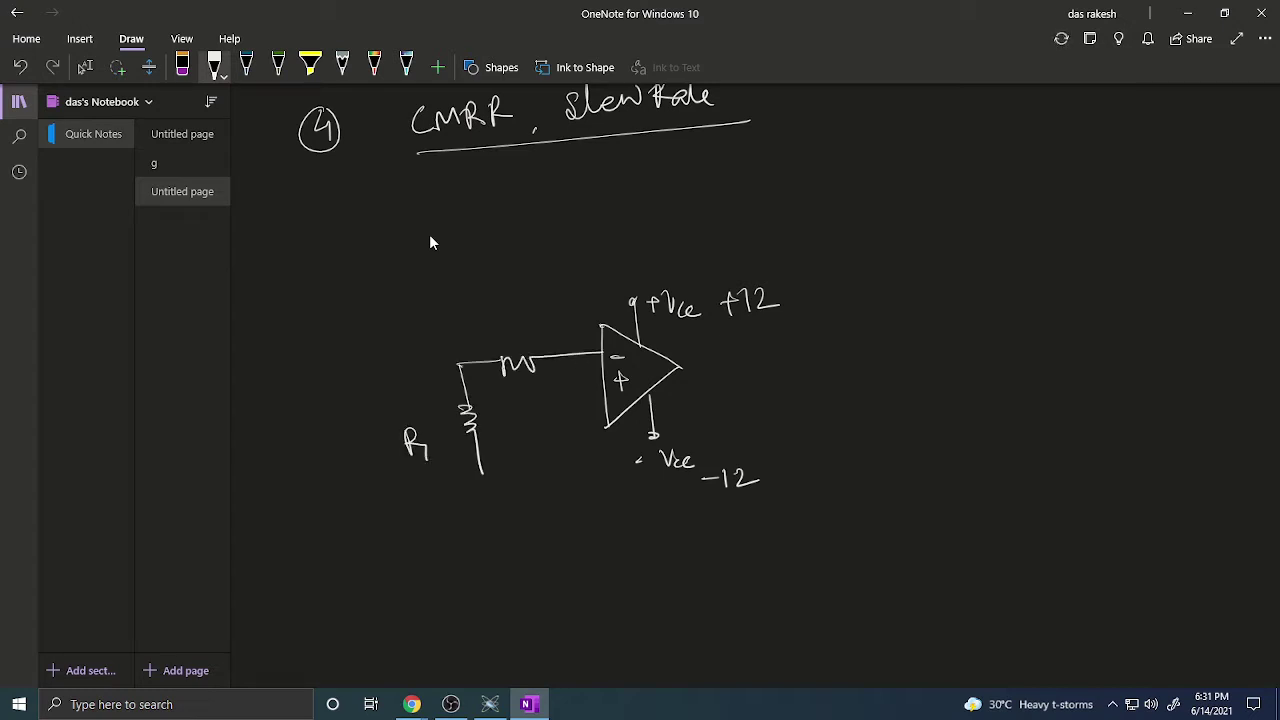
drag(514, 330, 515, 346)
mouse_move(524, 346)
mouse_down()
mouse_move(536, 330)
mouse_move(552, 340)
mouse_up()
mouse_move(556, 326)
mouse_down()
mouse_move(564, 340)
mouse_move(578, 320)
mouse_up()
Draw a 1 MΩ resistor down from the non-inverting input and add a ground symbol below R1
mouse_move(596, 404)
mouse_down()
mouse_move(566, 406)
mouse_move(580, 496)
mouse_move(642, 466)
mouse_up()
drag(448, 474, 502, 473)
drag(480, 479, 493, 479)
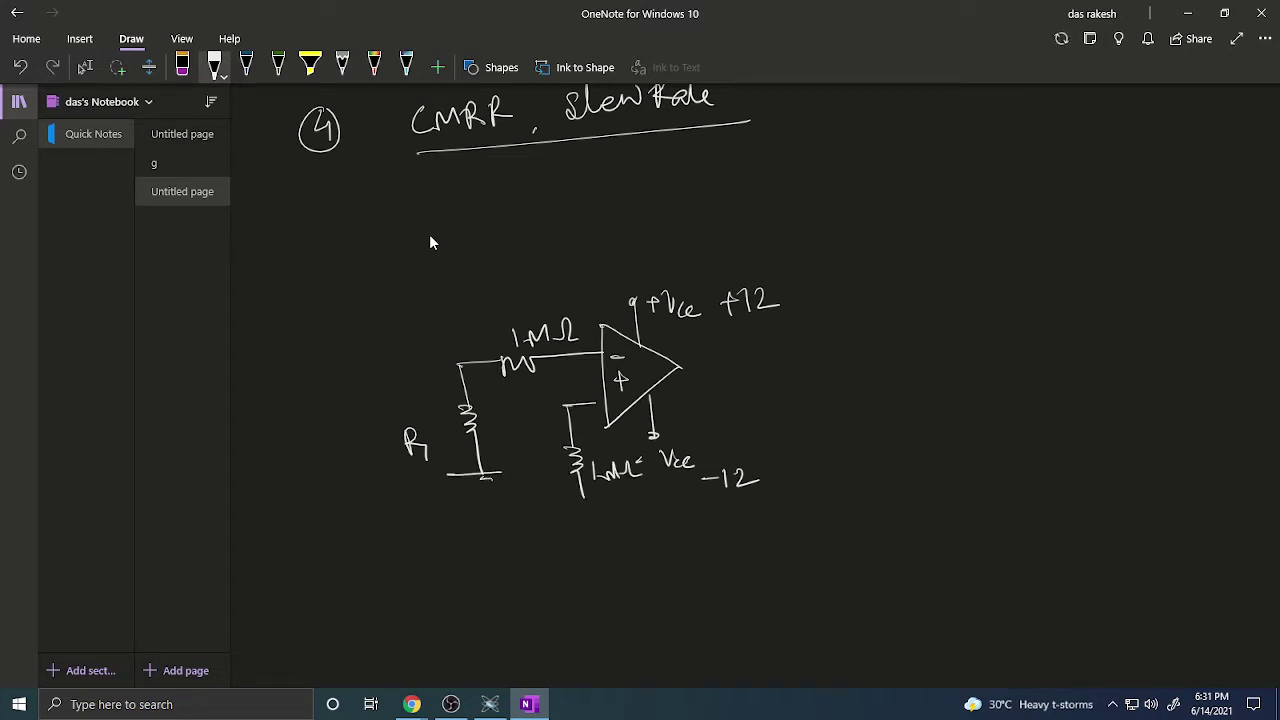
Draw the output line and feedback resistor R2 back to the R1 node, and ground the non-inverting input's resistor
mouse_move(458, 365)
mouse_down()
mouse_move(434, 280)
mouse_move(785, 235)
mouse_move(802, 355)
mouse_up()
drag(676, 370, 850, 355)
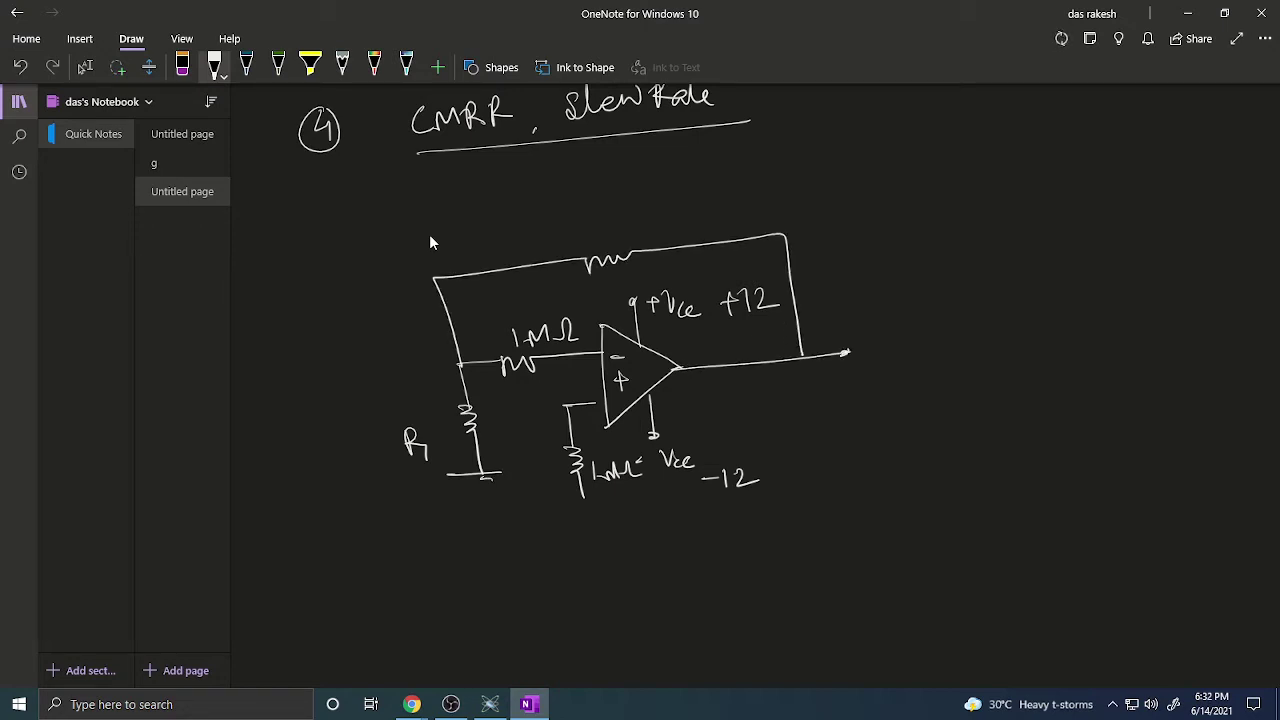
drag(590, 403, 606, 404)
drag(549, 496, 607, 493)
drag(579, 508, 595, 506)
drag(571, 210, 572, 245)
drag(572, 210, 588, 234)
drag(590, 216, 606, 230)
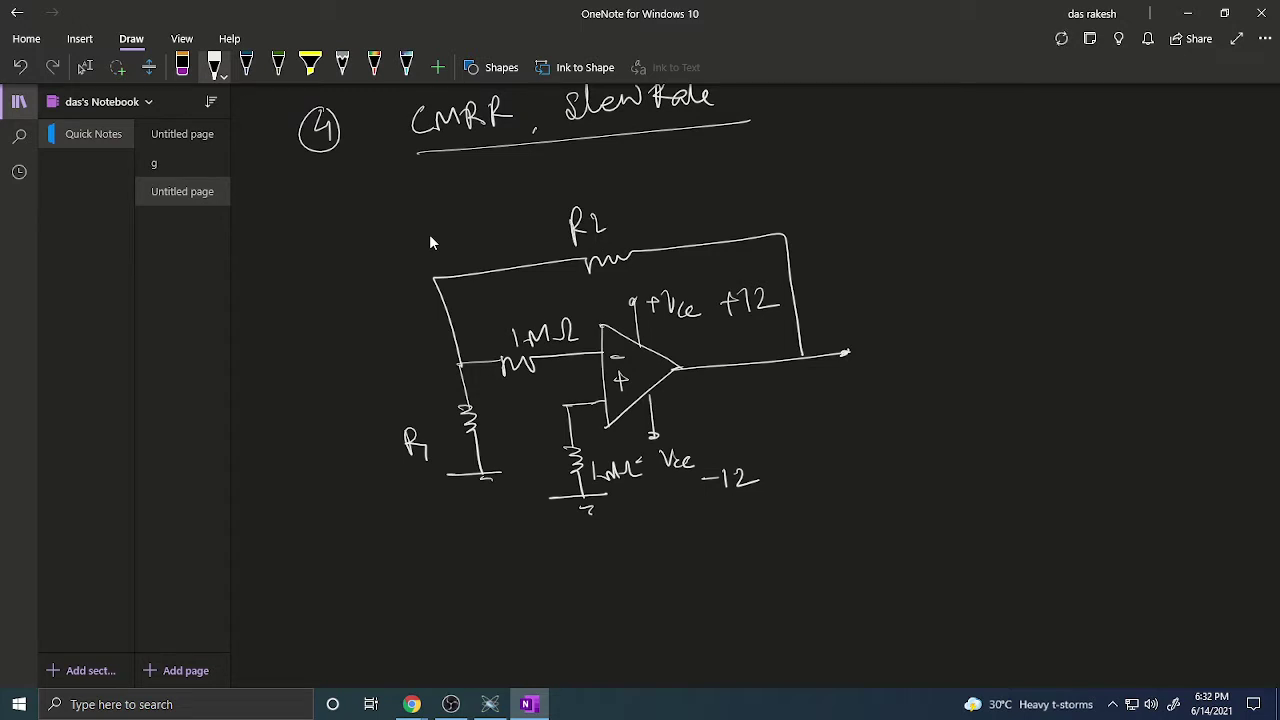
Mark the input and output feedback junctions with dots and label the output Vo1
drag(467, 355, 466, 362)
drag(800, 378, 822, 402)
click(800, 354)
drag(840, 401, 841, 418)
drag(456, 362, 466, 362)
Label the two 1 MΩ resistors R3 and R4, and write the underlined note "R3 = 0 Ω" below the circuit
drag(509, 384, 509, 410)
mouse_move(511, 388)
mouse_down()
mouse_move(528, 410)
mouse_move(533, 465)
mouse_move(552, 467)
mouse_up()
mouse_move(270, 556)
mouse_down()
mouse_move(271, 580)
mouse_move(322, 571)
mouse_up()
mouse_move(340, 566)
mouse_down()
mouse_move(348, 552)
mouse_move(367, 566)
mouse_up()
drag(259, 606, 378, 585)
drag(541, 444, 558, 470)
drag(553, 455, 558, 483)
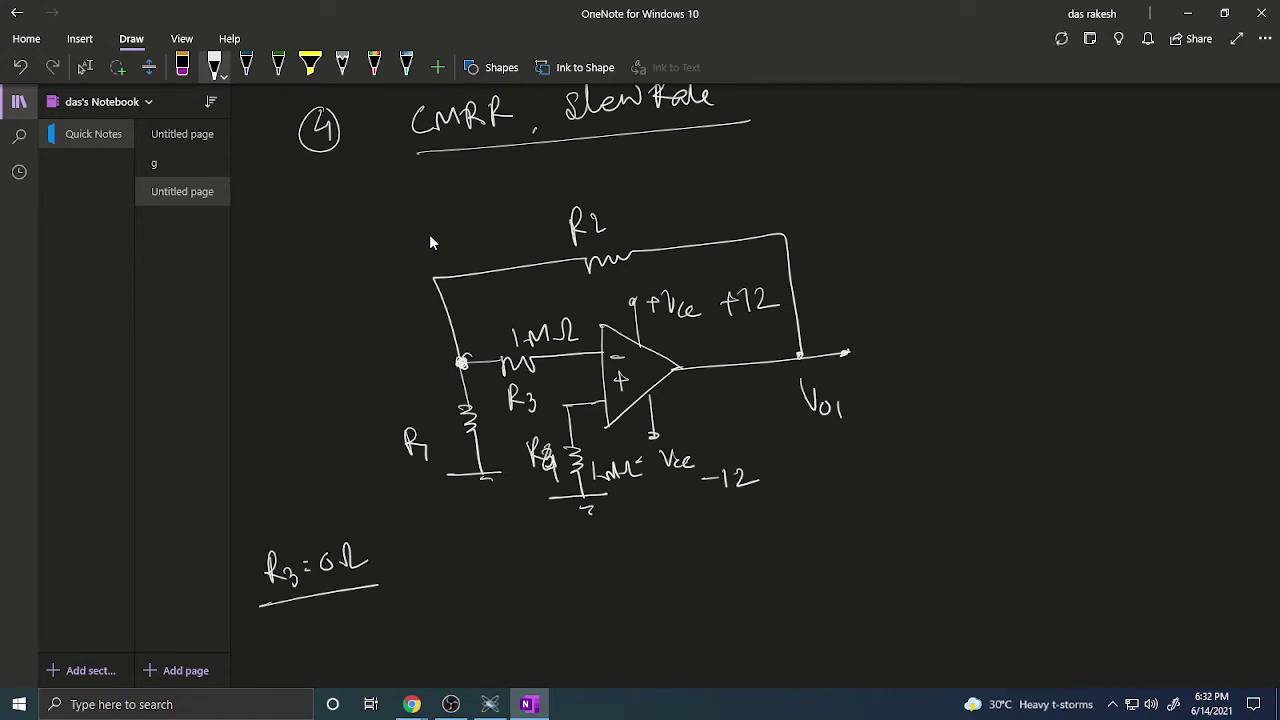
Write the underlined note "R4 = 0 Ω" beside the R3 note and thicken the dot at the Vo1 output junction
drag(406, 538, 407, 562)
mouse_move(405, 530)
mouse_down()
mouse_move(416, 560)
mouse_move(434, 550)
mouse_up()
drag(430, 546, 432, 567)
drag(472, 530, 498, 526)
drag(418, 576, 500, 553)
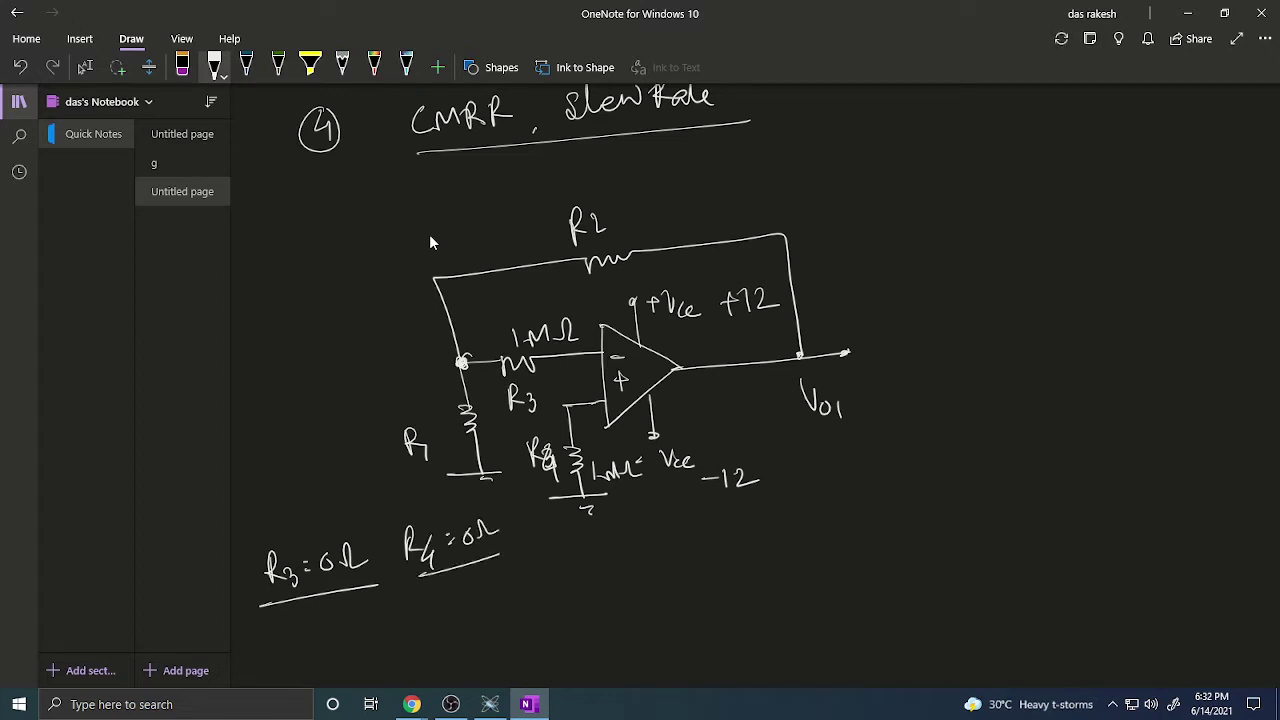
click(798, 356)
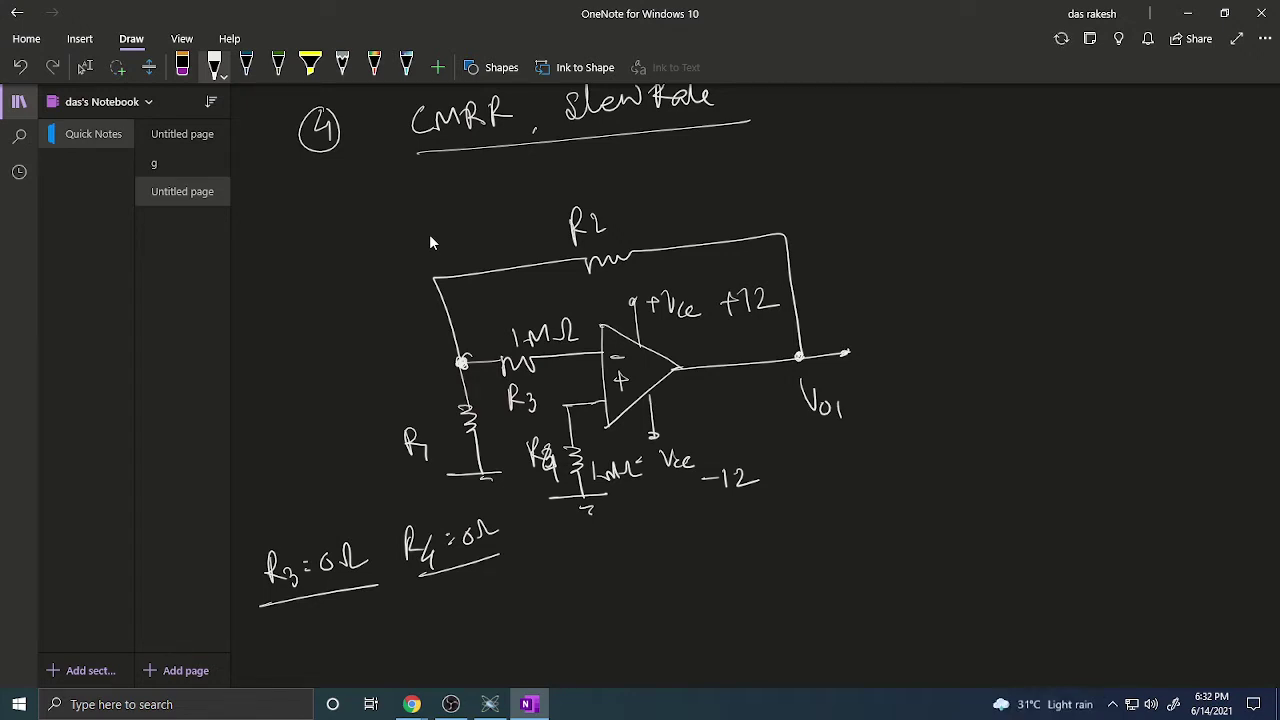
Draw a second op-amp triangle with − and + inputs below the notes, with resistor R3 on its inverting input
scroll(415, 251, down, 4)
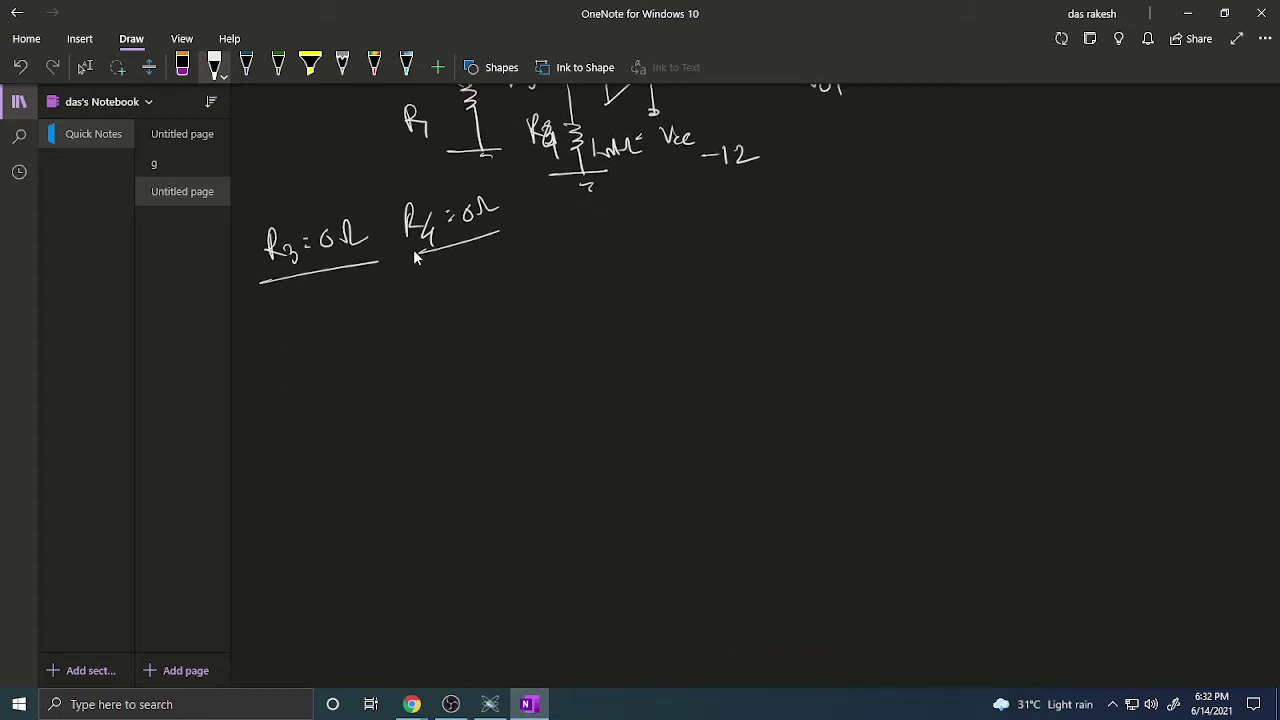
mouse_move(651, 337)
mouse_down()
mouse_move(664, 450)
mouse_move(750, 388)
mouse_move(664, 450)
mouse_up()
mouse_move(668, 374)
mouse_down()
mouse_move(687, 372)
mouse_move(692, 397)
mouse_up()
drag(683, 390, 683, 404)
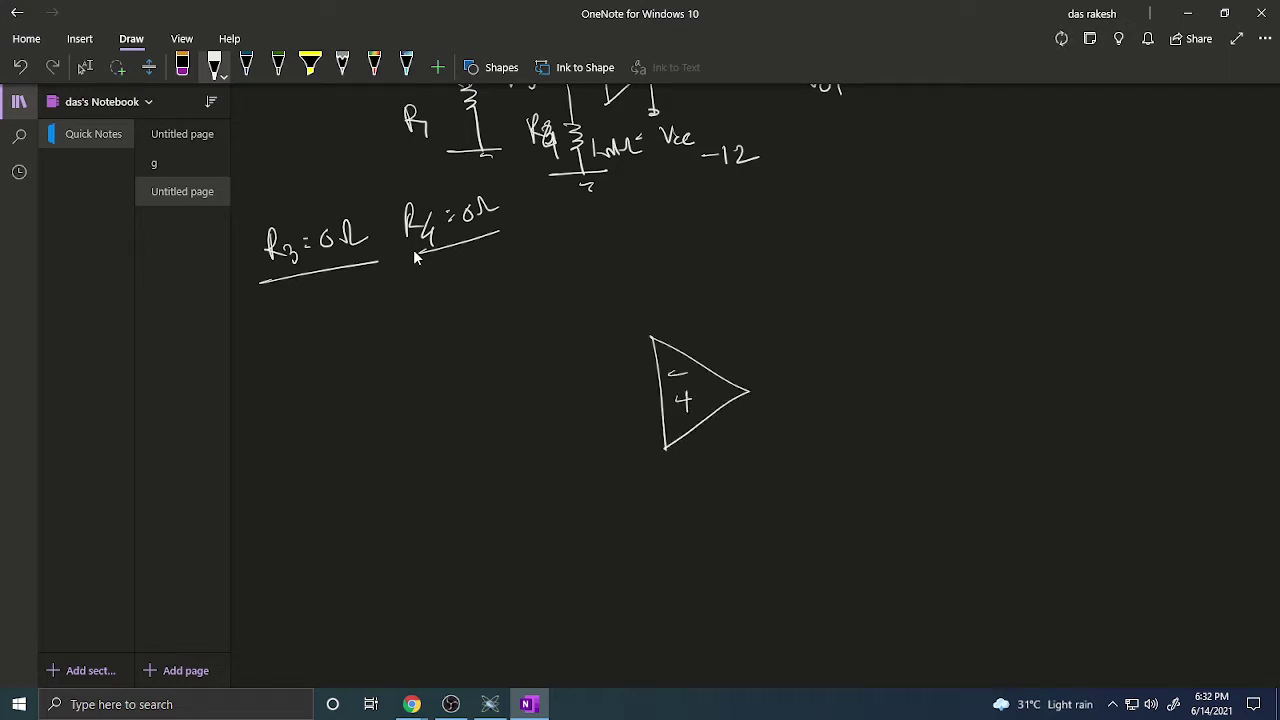
drag(516, 377, 655, 365)
mouse_move(574, 400)
mouse_down()
mouse_move(576, 416)
mouse_move(596, 404)
mouse_move(600, 420)
mouse_up()
Draw resistor R1 down from R3's outer end to a ground symbol and label it
drag(528, 380, 538, 448)
drag(538, 448, 544, 490)
mouse_move(468, 466)
mouse_down()
mouse_move(478, 438)
mouse_move(480, 458)
mouse_up()
mouse_move(484, 456)
mouse_down()
mouse_move(488, 472)
mouse_move(560, 482)
mouse_move(554, 494)
mouse_up()
Add the second circuit's output line and feedback resistor path, ground the non-inverting input, and mark the R1–R3 node with a dot
mouse_move(514, 378)
mouse_down()
mouse_move(650, 298)
mouse_move(800, 384)
mouse_move(850, 386)
mouse_up()
mouse_move(658, 422)
mouse_down()
mouse_move(626, 426)
mouse_move(632, 482)
mouse_up()
mouse_move(602, 484)
mouse_down()
mouse_move(662, 480)
mouse_move(652, 490)
mouse_up()
drag(522, 376, 530, 382)
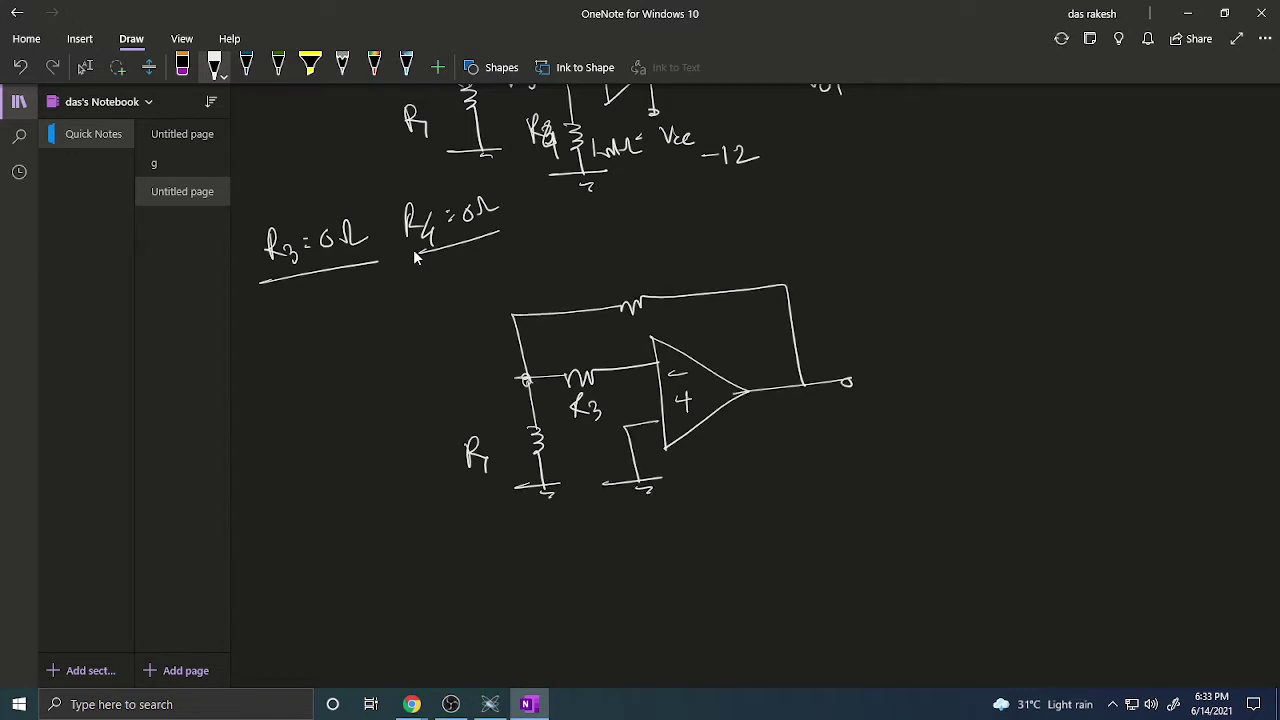
Label the second circuit's feedback resistor R2 and output Vo2, and mark the output junction with a dot
drag(596, 242, 598, 272)
mouse_move(598, 244)
mouse_down()
mouse_move(612, 268)
mouse_move(642, 268)
mouse_up()
drag(826, 410, 874, 448)
drag(798, 380, 808, 388)
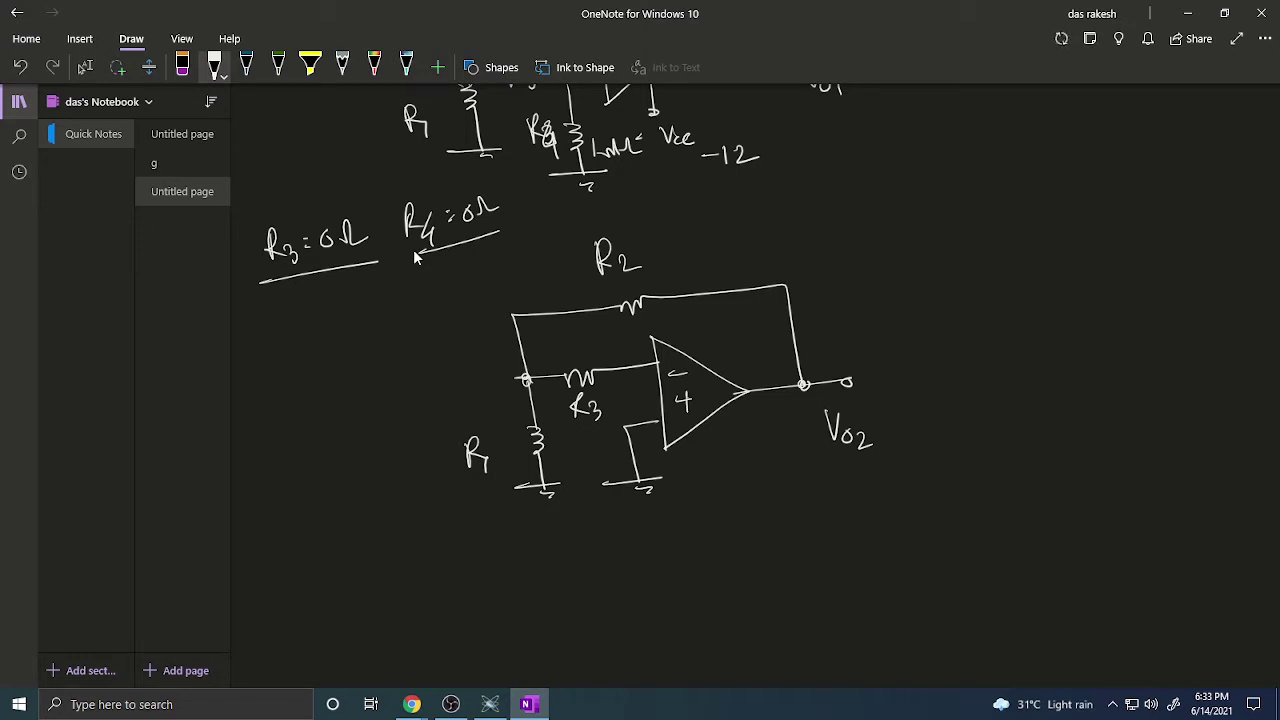
Start a third circuit beside the second with an op-amp symbol, an output line with junction dot, and a feedback resistor above
drag(986, 270, 1157, 260)
click(1050, 335)
mouse_move(1048, 326)
mouse_down()
mouse_move(1058, 386)
mouse_move(1110, 350)
mouse_up()
mouse_move(1110, 350)
mouse_down()
mouse_move(1058, 386)
mouse_move(1068, 344)
mouse_up()
mouse_move(1058, 359)
mouse_down()
mouse_move(1072, 359)
mouse_move(1066, 372)
mouse_move(1172, 340)
mouse_up()
drag(1156, 260, 1160, 348)
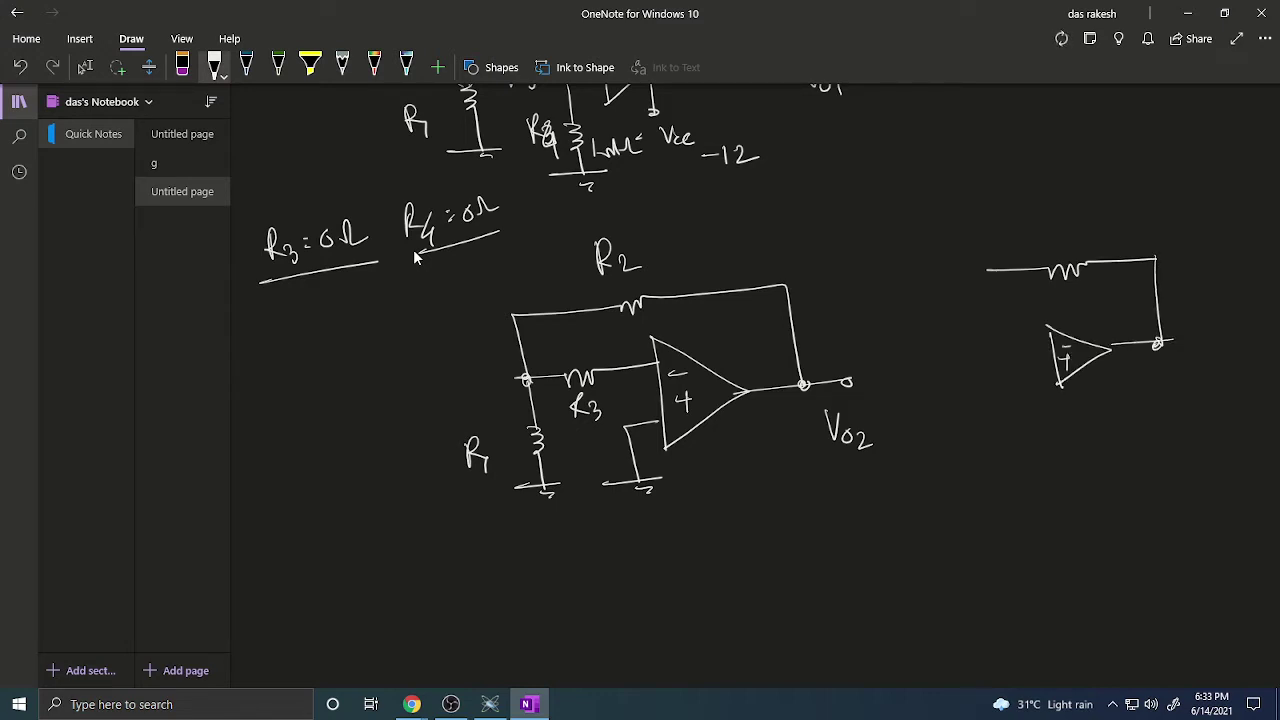
Connect the third circuit's feedback to the inverting input and grounded resistor R1, and draw a grounded resistor at the non-inverting input
mouse_move(986, 270)
mouse_down()
mouse_move(938, 345)
mouse_move(960, 362)
mouse_move(975, 440)
mouse_up()
mouse_move(948, 326)
mouse_down()
mouse_move(976, 326)
mouse_move(984, 350)
mouse_move(1052, 350)
mouse_move(1024, 406)
mouse_move(1040, 472)
mouse_up()
mouse_move(956, 440)
mouse_down()
mouse_move(998, 438)
mouse_move(988, 454)
mouse_move(1056, 476)
mouse_up()
mouse_move(912, 358)
mouse_down()
mouse_move(911, 382)
mouse_move(920, 372)
mouse_up()
drag(912, 372, 931, 392)
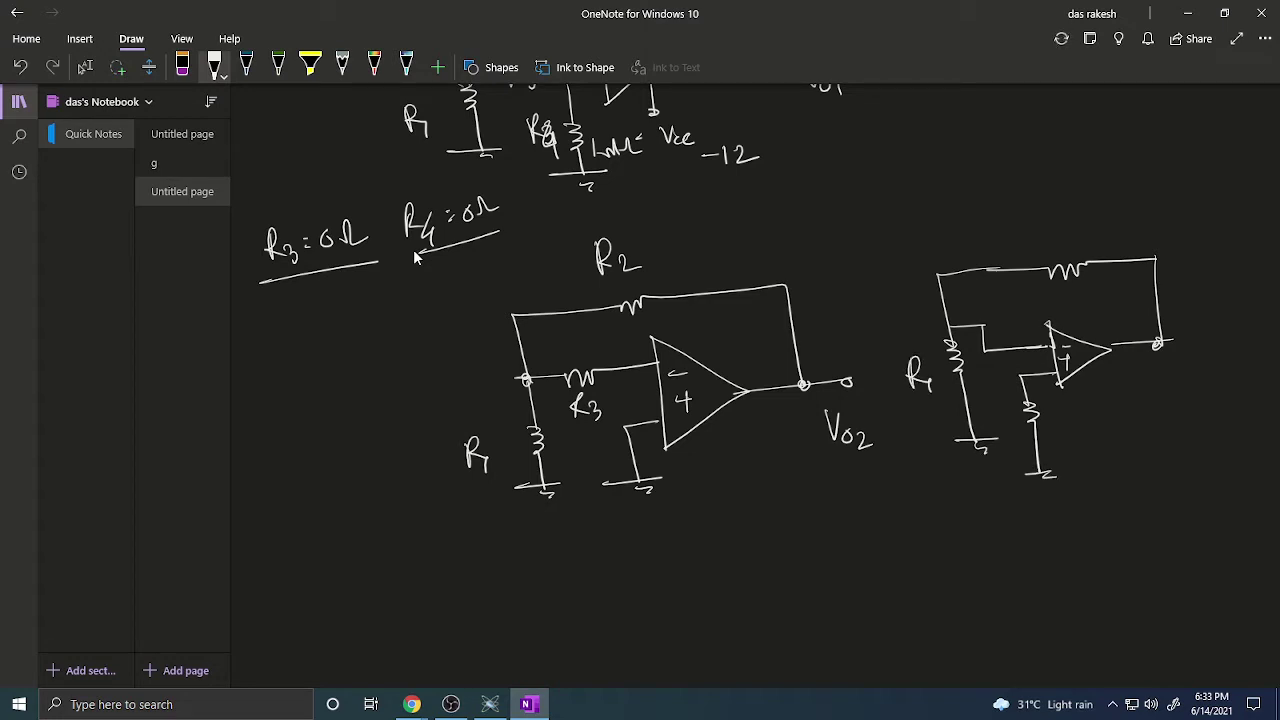
Label the third circuit's feedback resistor R2, its non-inverting input resistor R4, and its output Vo3
mouse_move(1026, 220)
mouse_down()
mouse_move(1026, 246)
mouse_move(1034, 232)
mouse_up()
drag(1036, 228, 1056, 242)
mouse_move(1050, 416)
mouse_down()
mouse_move(1050, 442)
mouse_move(1058, 426)
mouse_up()
drag(1058, 424, 1070, 448)
mouse_move(1153, 364)
mouse_down()
mouse_move(1161, 392)
mouse_move(1168, 368)
mouse_up()
drag(1177, 380, 1187, 406)
Draw a fourth op-amp symbol lower on the page with a series resistor at the inverting input and another resistor running down
scroll(415, 258, down, 5)
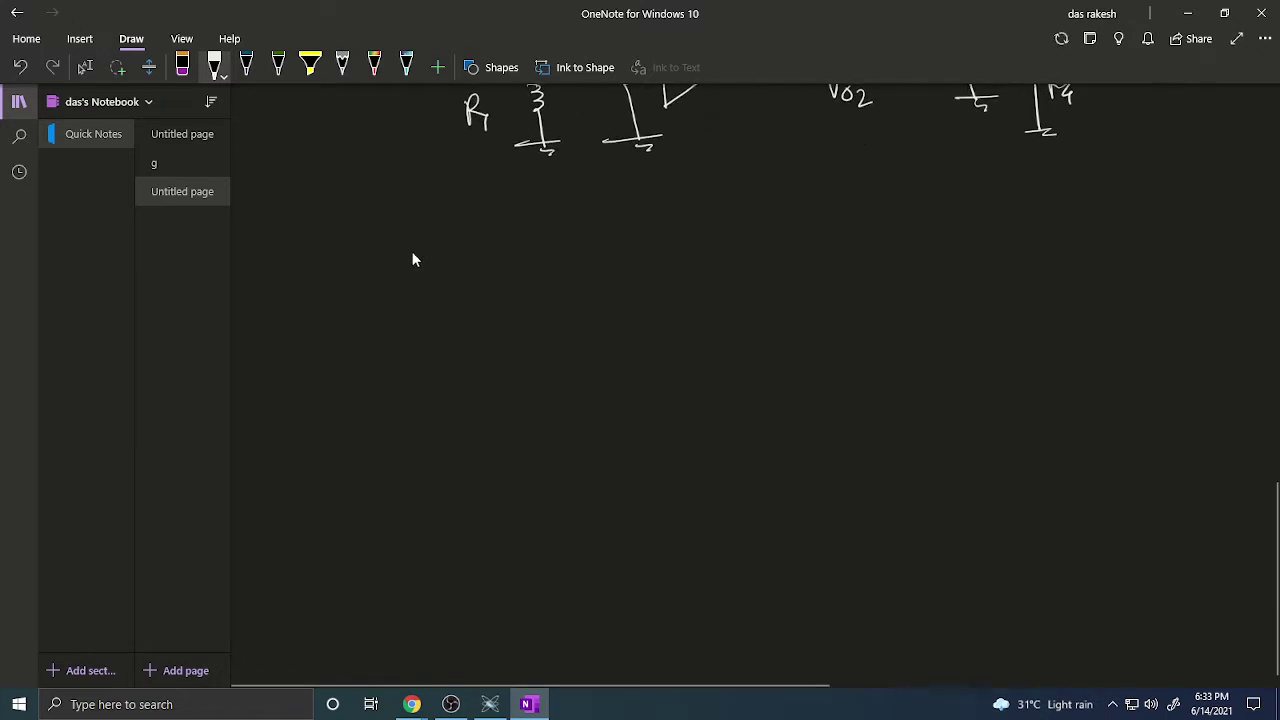
mouse_move(594, 295)
mouse_down()
mouse_move(608, 406)
mouse_move(662, 366)
mouse_move(608, 406)
mouse_up()
drag(613, 335, 627, 330)
mouse_move(621, 361)
mouse_down()
mouse_move(637, 360)
mouse_move(630, 375)
mouse_up()
mouse_move(458, 331)
mouse_down()
mouse_move(592, 322)
mouse_move(470, 378)
mouse_move(488, 462)
mouse_up()
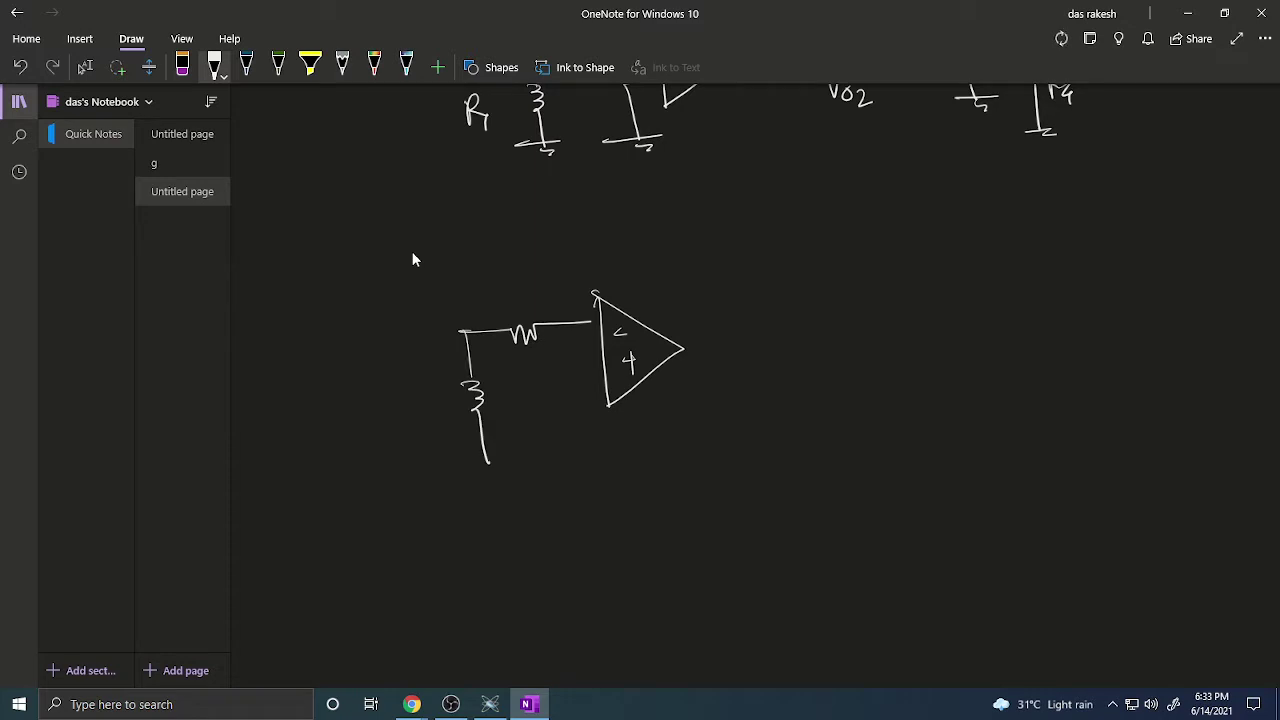
Draw a resistor down from the fourth op-amp's non-inverting input and label the three resistors R1, R3 and R4
drag(556, 378, 586, 377)
drag(564, 378, 562, 414)
drag(556, 418, 577, 482)
mouse_move(390, 406)
mouse_down()
mouse_move(392, 440)
mouse_move(419, 442)
mouse_up()
drag(510, 352, 511, 374)
drag(511, 354, 532, 370)
drag(582, 416, 584, 446)
drag(583, 416, 612, 442)
drag(609, 430, 611, 462)
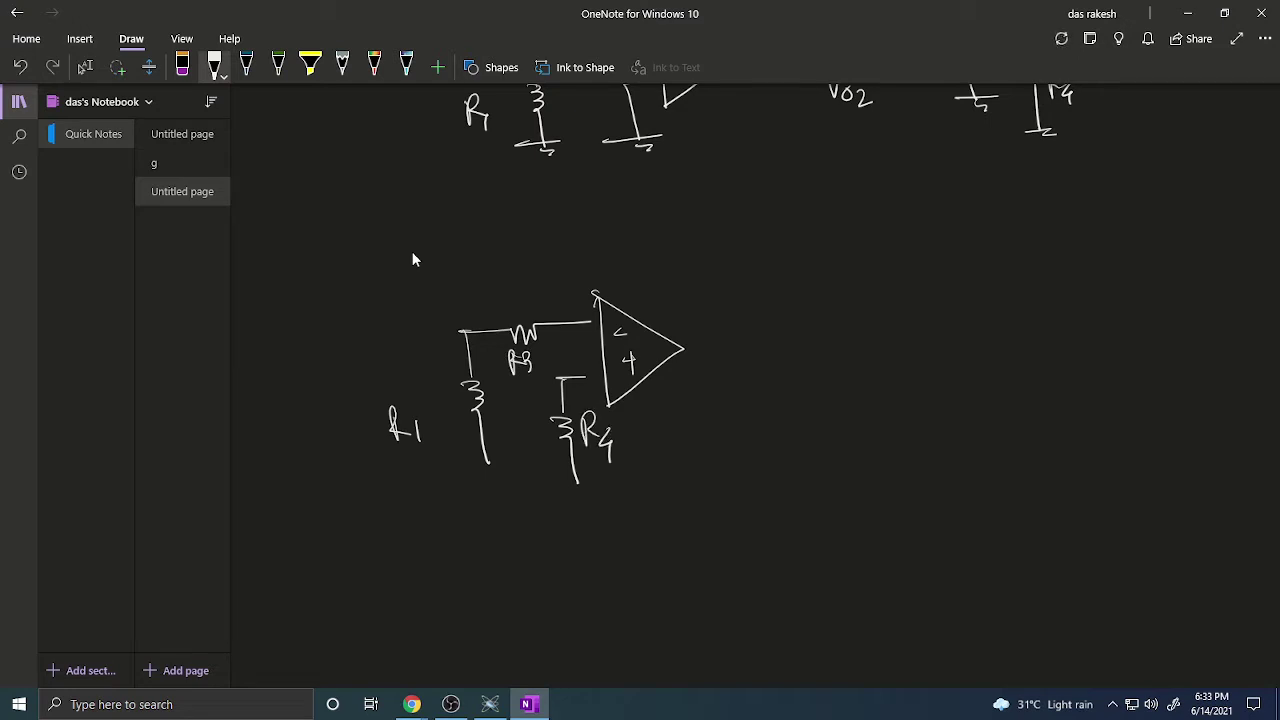
Draw the fourth circuit's output line and its feedback path through a resistor labelled R2
mouse_move(464, 332)
mouse_down()
mouse_move(461, 268)
mouse_move(570, 248)
mouse_move(734, 326)
mouse_move(739, 346)
mouse_up()
drag(684, 348, 783, 339)
mouse_move(541, 198)
mouse_down()
mouse_move(541, 234)
mouse_move(562, 226)
mouse_up()
mouse_move(566, 210)
mouse_down()
mouse_move(575, 224)
mouse_move(596, 218)
mouse_up()
Add ground symbols below R1 and R4, label the fourth output Vo4, and mark its output junction with a dot
mouse_move(453, 462)
mouse_down()
mouse_move(503, 454)
mouse_move(492, 470)
mouse_move(585, 468)
mouse_up()
drag(562, 480, 578, 478)
mouse_move(718, 370)
mouse_down()
mouse_move(733, 403)
mouse_move(737, 369)
mouse_up()
mouse_move(750, 390)
mouse_down()
mouse_move(772, 407)
mouse_move(767, 423)
mouse_up()
drag(731, 342, 739, 345)
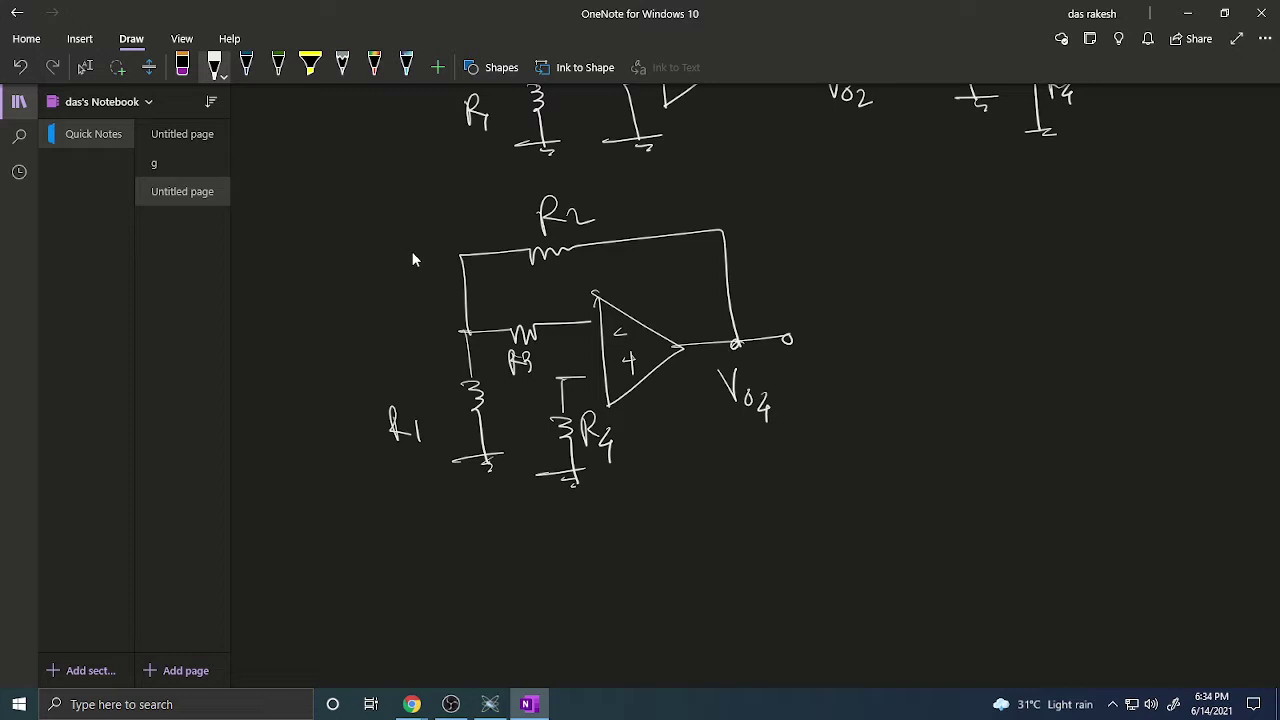
scroll(413, 259, up, 5)
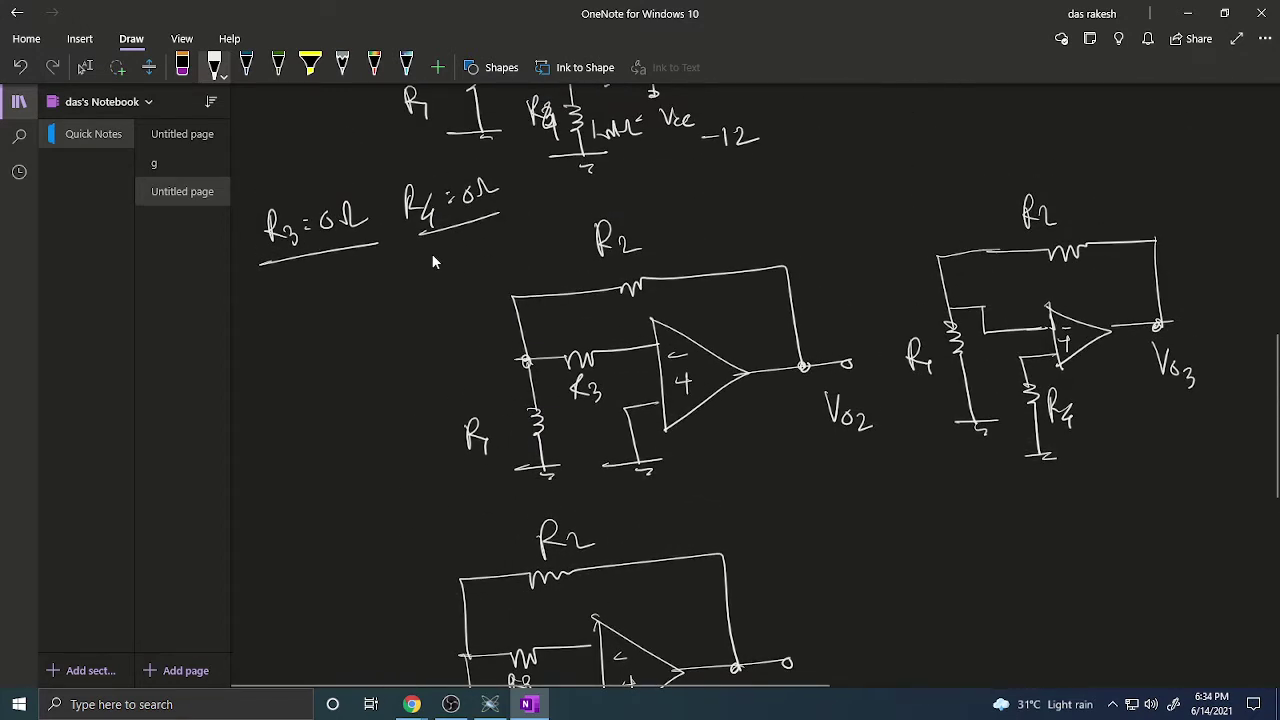
scroll(433, 262, up, 3)
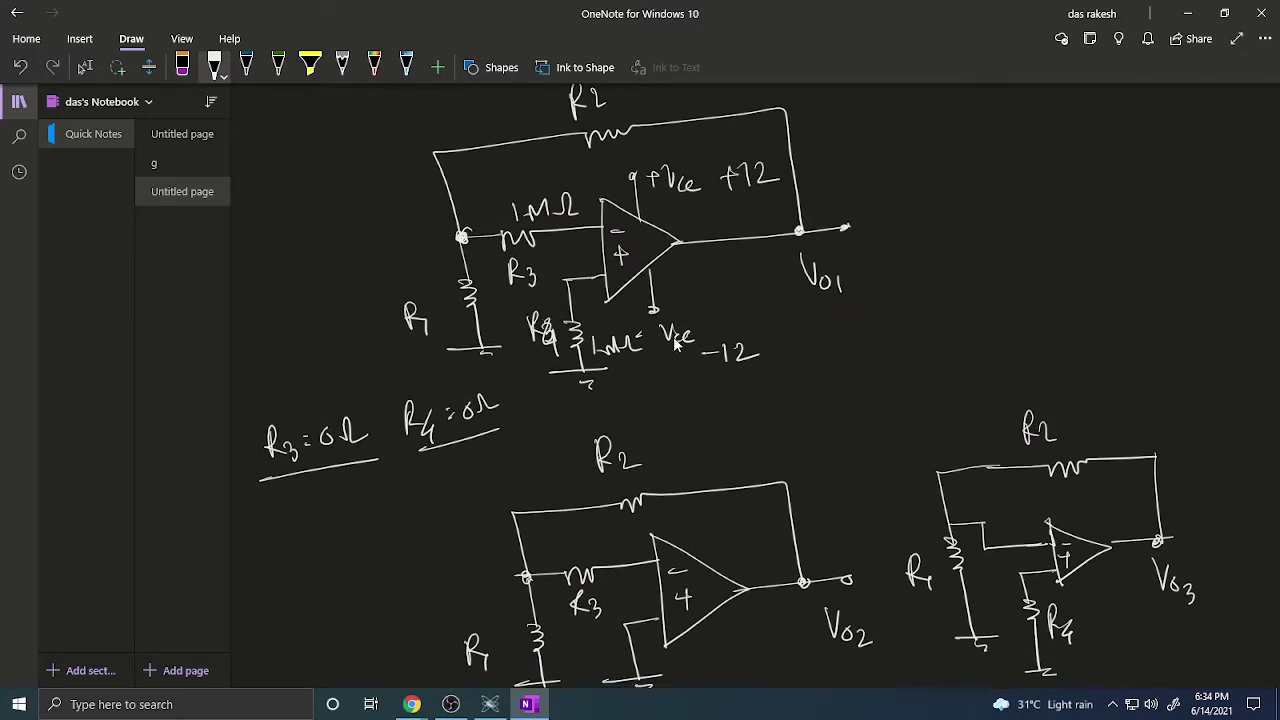
scroll(685, 328, down, 3)
scroll(1075, 472, down, 2)
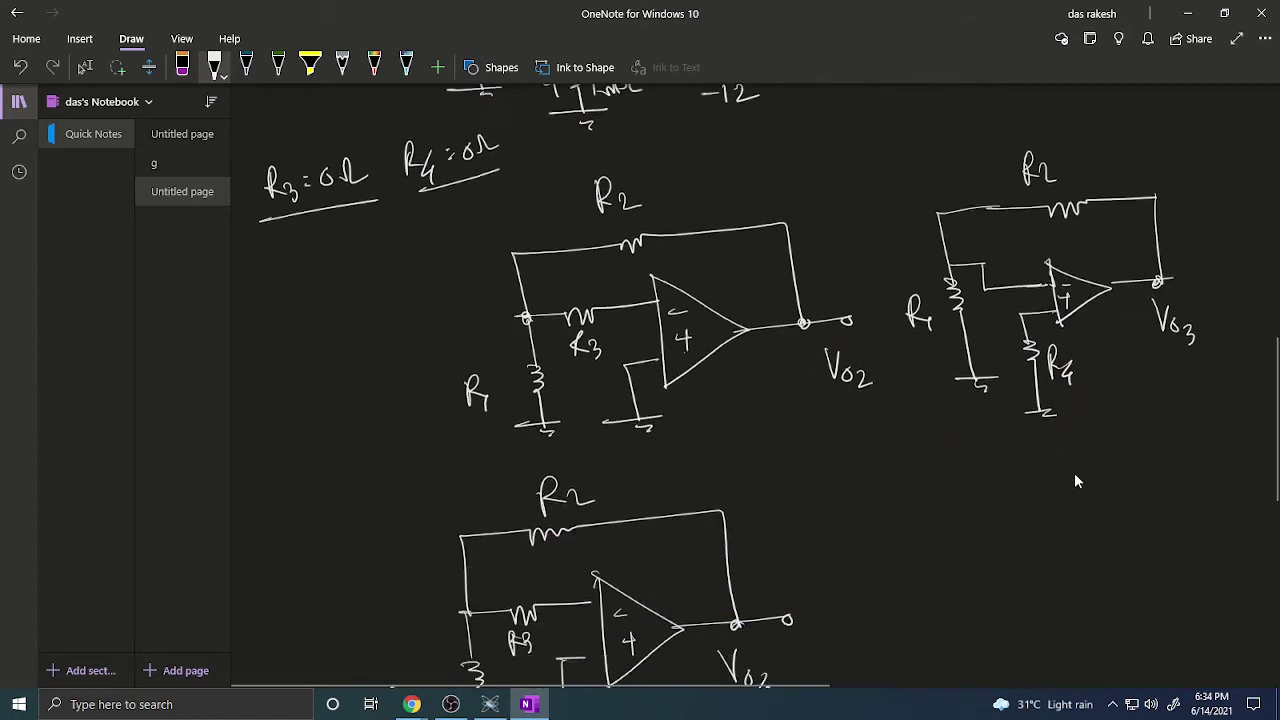
Write "Vio =" below the fourth circuit with the numerator "R1·Vo1 × 10^3" above a fraction bar
scroll(1074, 480, down, 5)
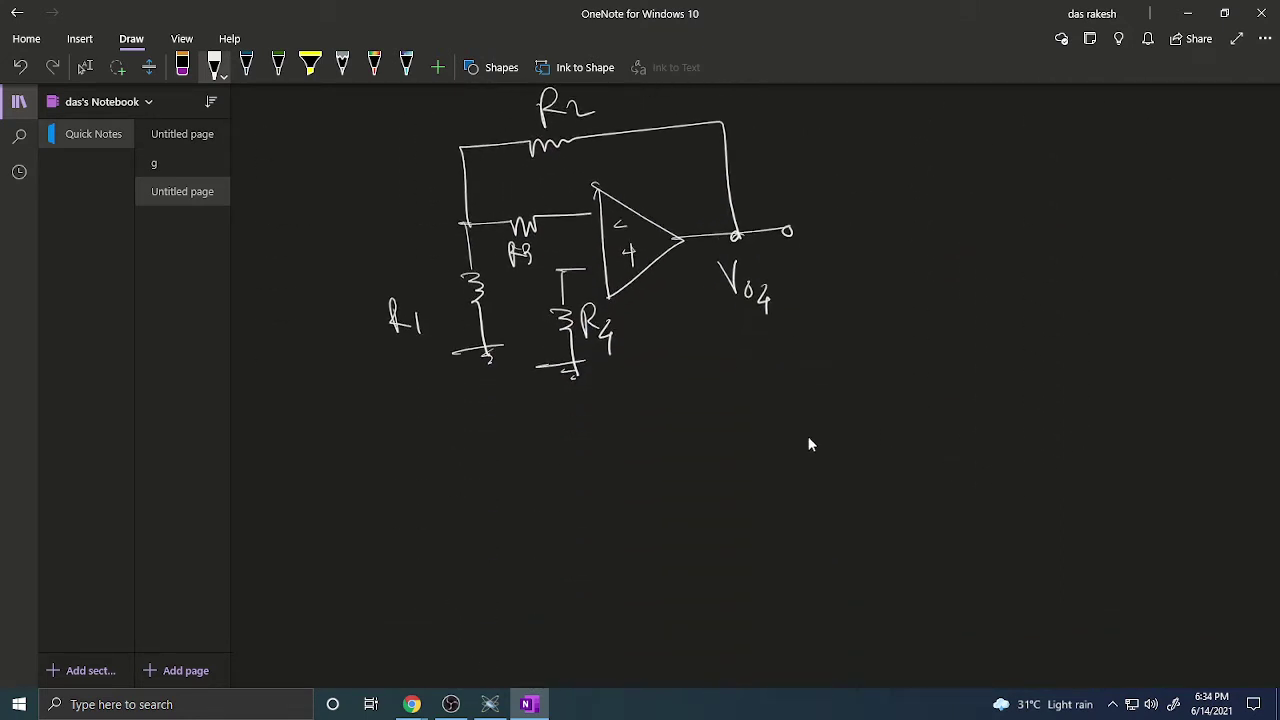
mouse_move(380, 450)
mouse_down()
mouse_move(410, 456)
mouse_move(430, 490)
mouse_move(482, 473)
mouse_up()
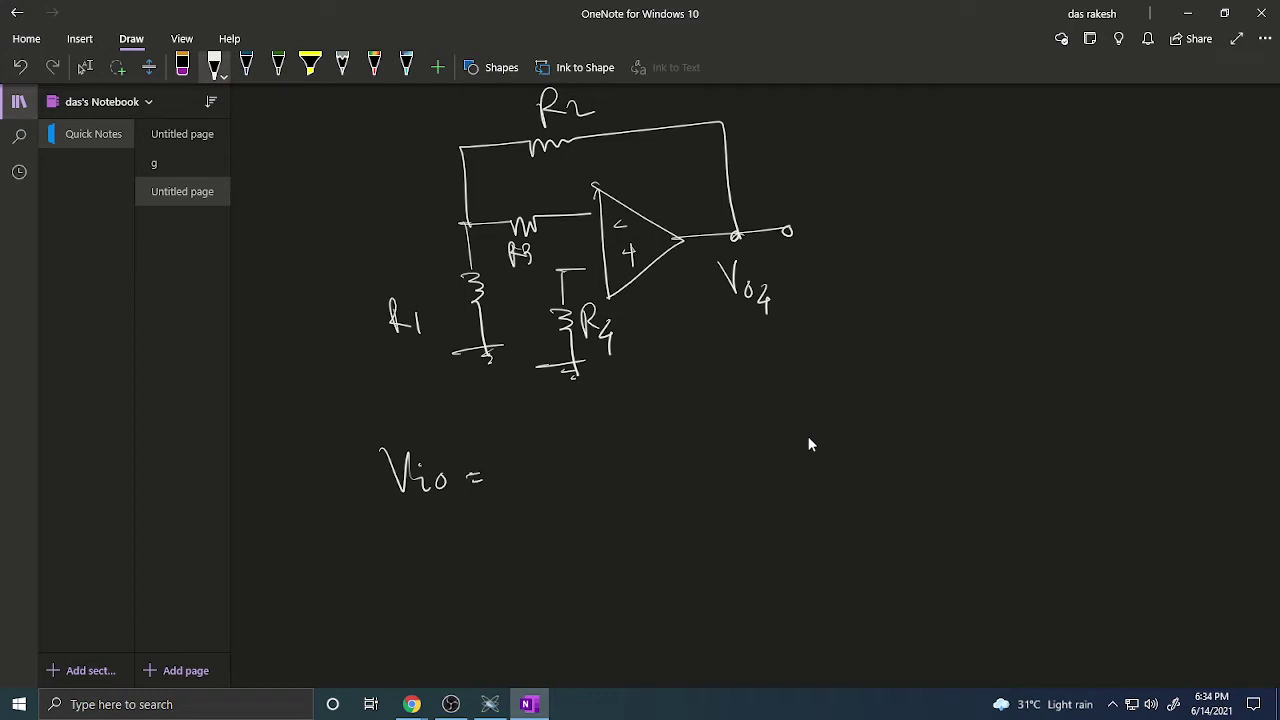
mouse_move(530, 424)
mouse_down()
mouse_move(532, 456)
mouse_move(560, 458)
mouse_move(598, 422)
mouse_move(612, 440)
mouse_up()
click(574, 442)
click(614, 436)
mouse_move(626, 440)
mouse_down()
mouse_move(630, 456)
mouse_move(692, 434)
mouse_up()
drag(710, 420, 704, 432)
drag(716, 388, 724, 408)
drag(526, 476, 752, 450)
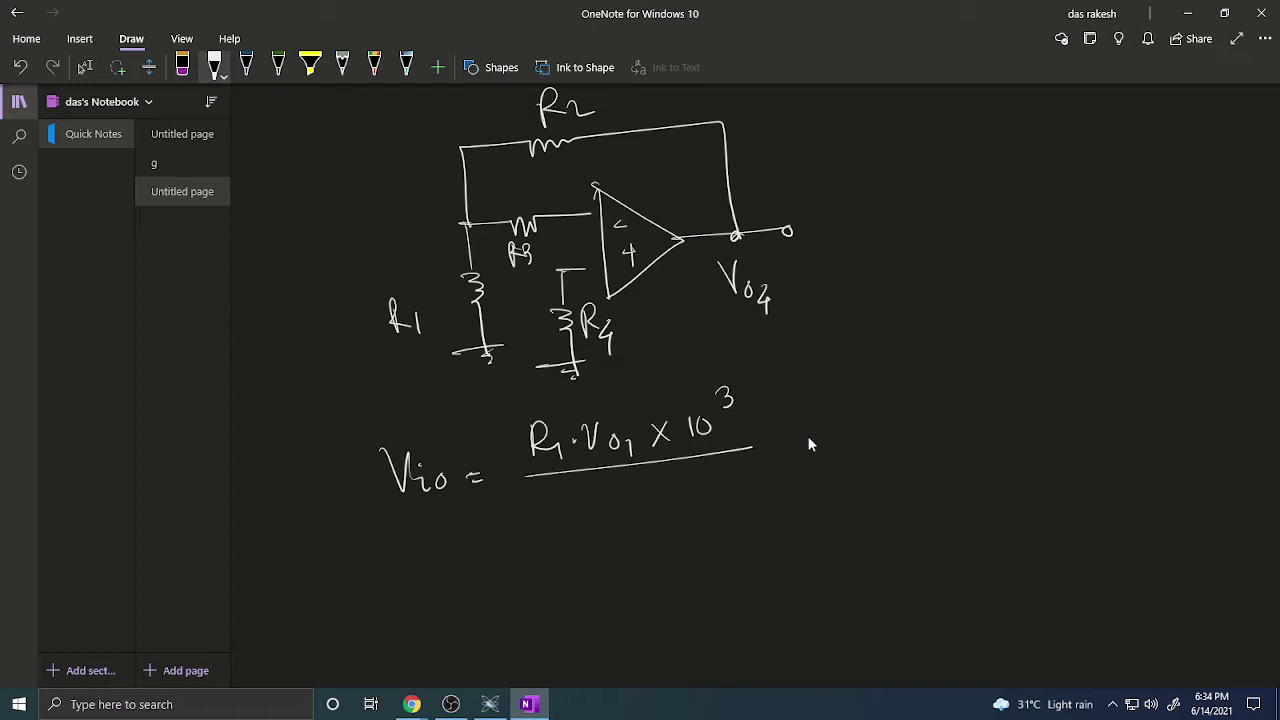
Write the denominator "(R1 + R2)" under the Vio fraction bar
mouse_move(590, 492)
mouse_down()
mouse_move(590, 526)
mouse_move(600, 506)
mouse_up()
mouse_move(598, 512)
mouse_down()
mouse_move(606, 526)
mouse_move(642, 500)
mouse_up()
mouse_move(636, 492)
mouse_down()
mouse_move(636, 514)
mouse_move(652, 520)
mouse_up()
drag(650, 484, 670, 512)
drag(672, 494, 688, 512)
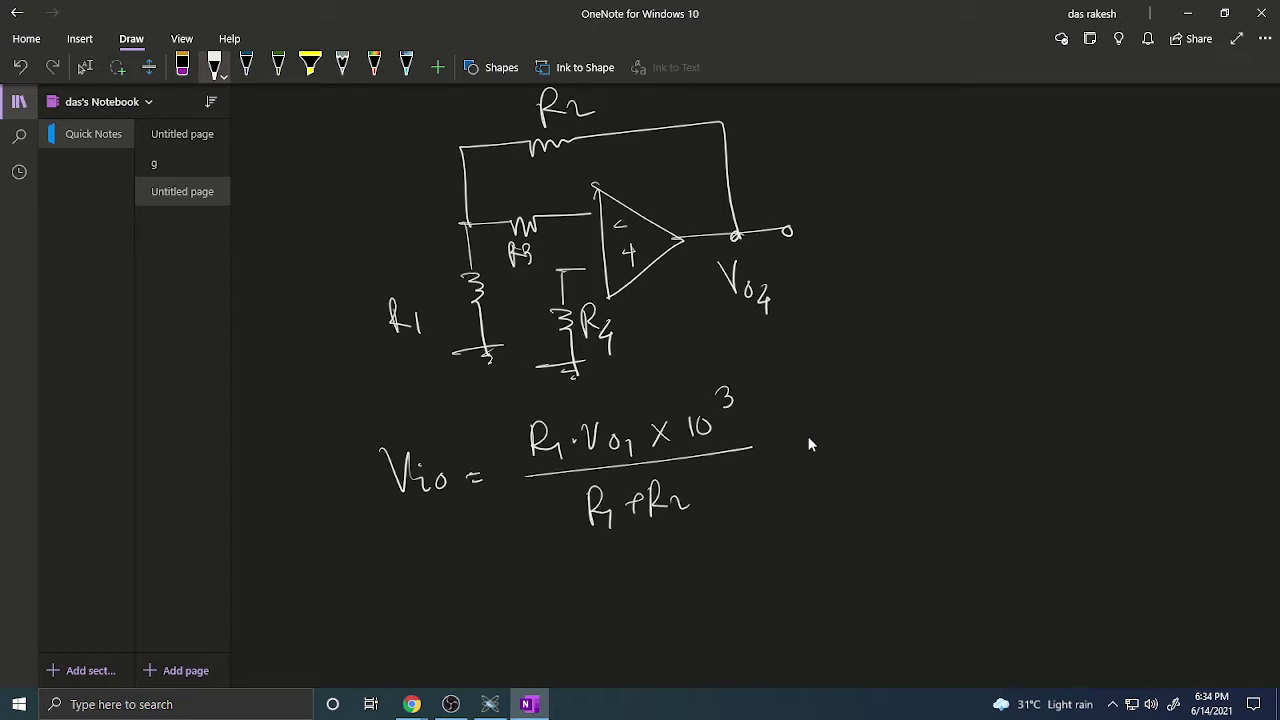
drag(682, 462, 684, 520)
drag(580, 488, 572, 524)
Mark the Vio formula with a circled "a" and add a circled "b" below it
scroll(808, 436, up, 15)
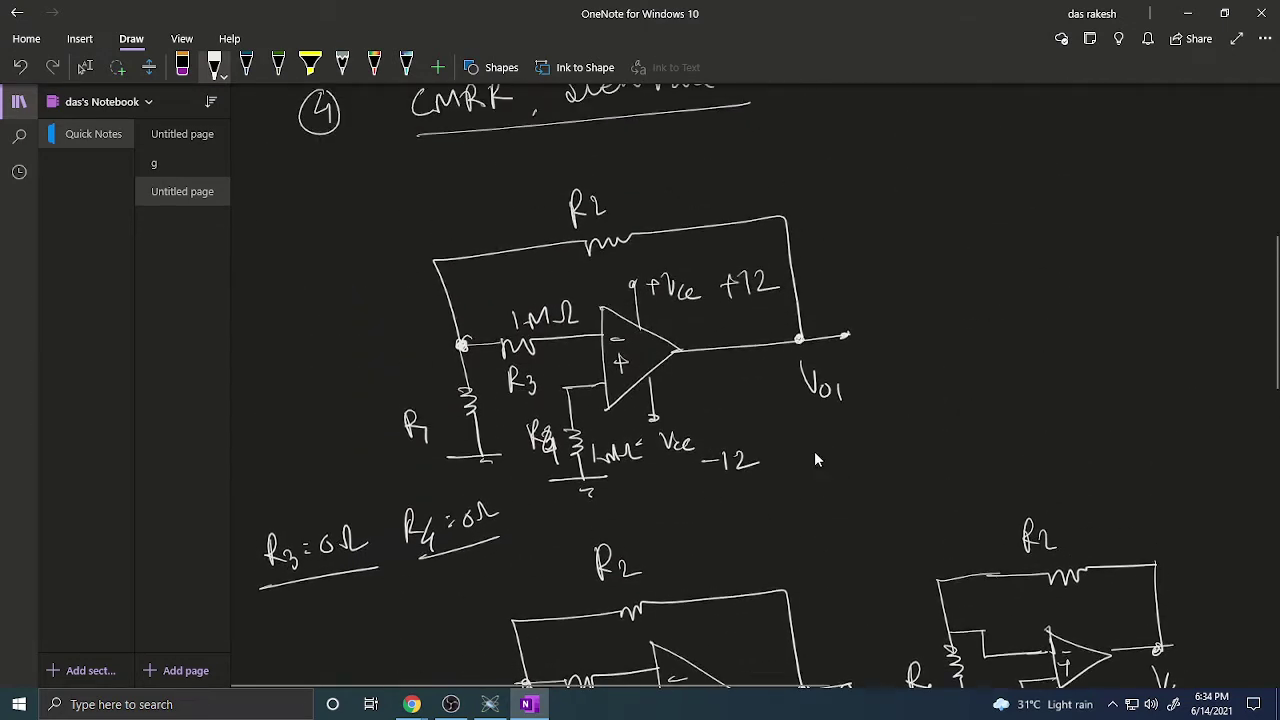
scroll(826, 399, down, 15)
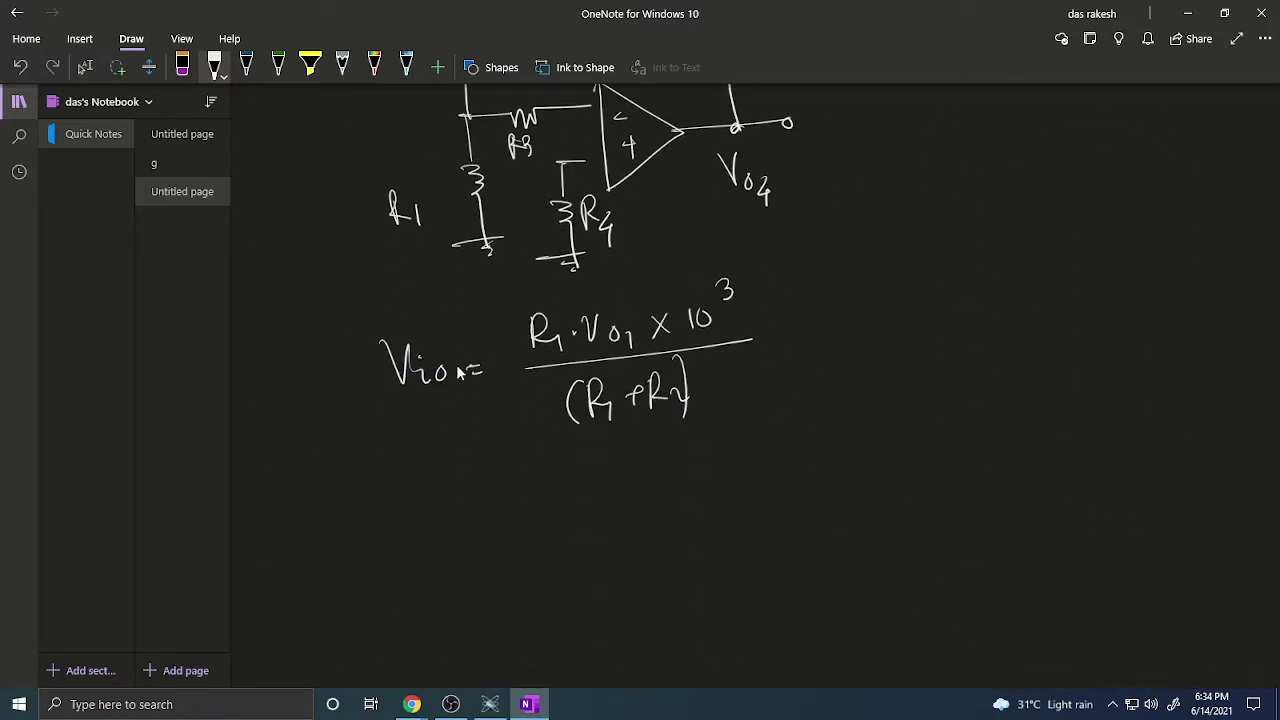
mouse_move(288, 370)
mouse_down()
mouse_move(291, 387)
mouse_move(272, 400)
mouse_move(294, 350)
mouse_up()
click(293, 381)
drag(281, 464, 286, 512)
drag(286, 512, 292, 462)
click(318, 492)
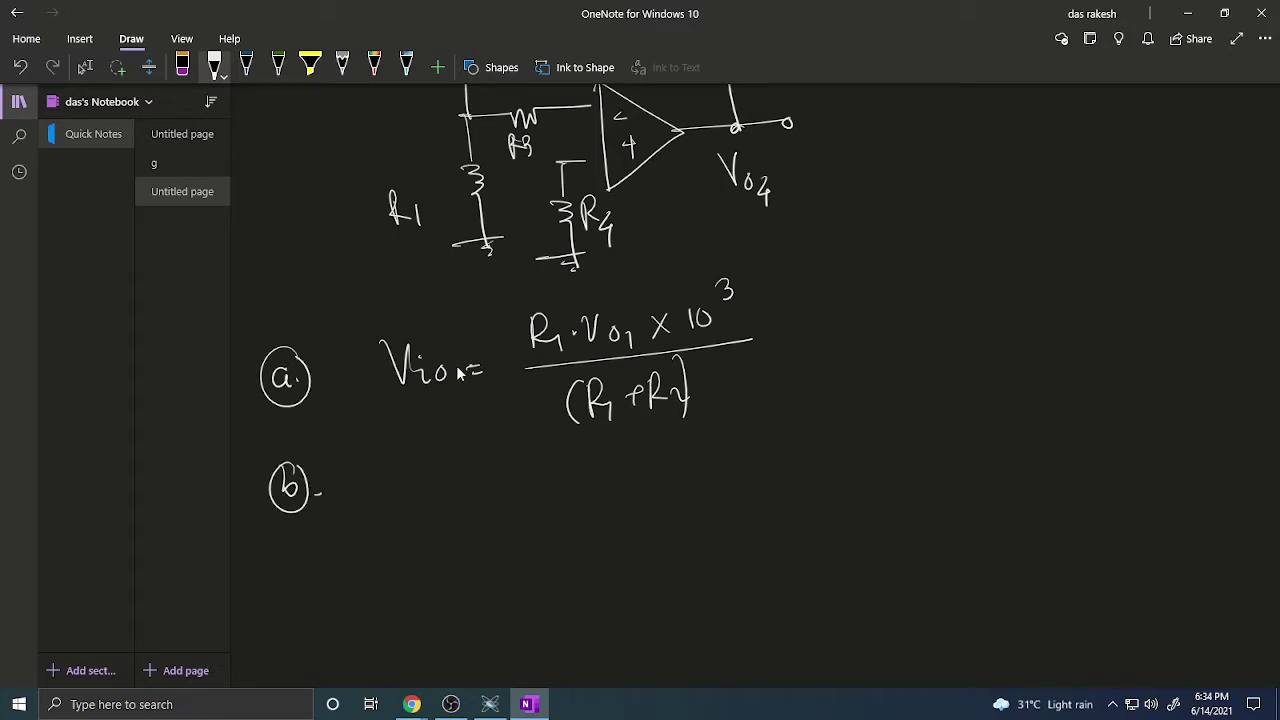
Write "IB1 =" for item b with the numerator "Vo2 − Vo1" above a fraction bar
mouse_move(411, 478)
mouse_down()
mouse_move(411, 514)
mouse_move(428, 476)
mouse_move(434, 508)
mouse_up()
mouse_move(433, 492)
mouse_down()
mouse_move(434, 520)
mouse_move(462, 530)
mouse_move(499, 502)
mouse_up()
drag(489, 509, 501, 508)
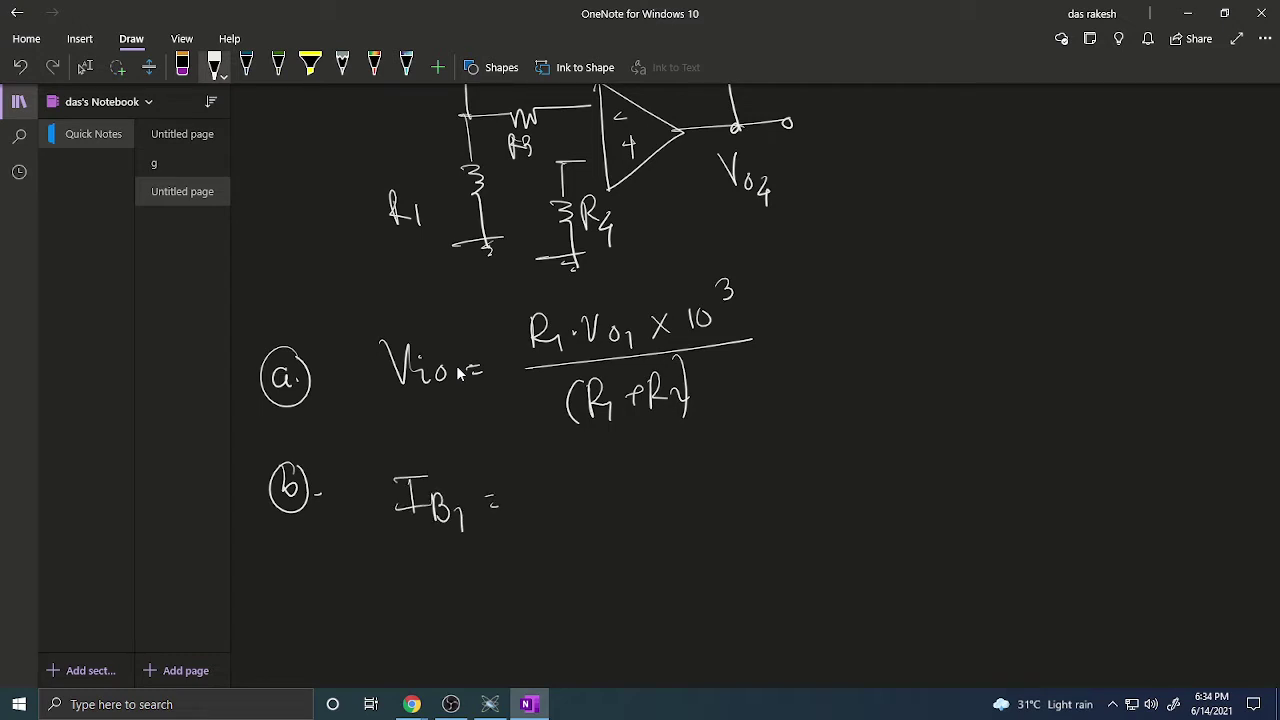
mouse_move(575, 450)
mouse_down()
mouse_move(586, 488)
mouse_move(596, 450)
mouse_up()
mouse_move(604, 470)
mouse_down()
mouse_move(632, 490)
mouse_move(672, 478)
mouse_move(678, 446)
mouse_up()
click(641, 462)
drag(692, 464, 709, 484)
drag(549, 502, 815, 486)
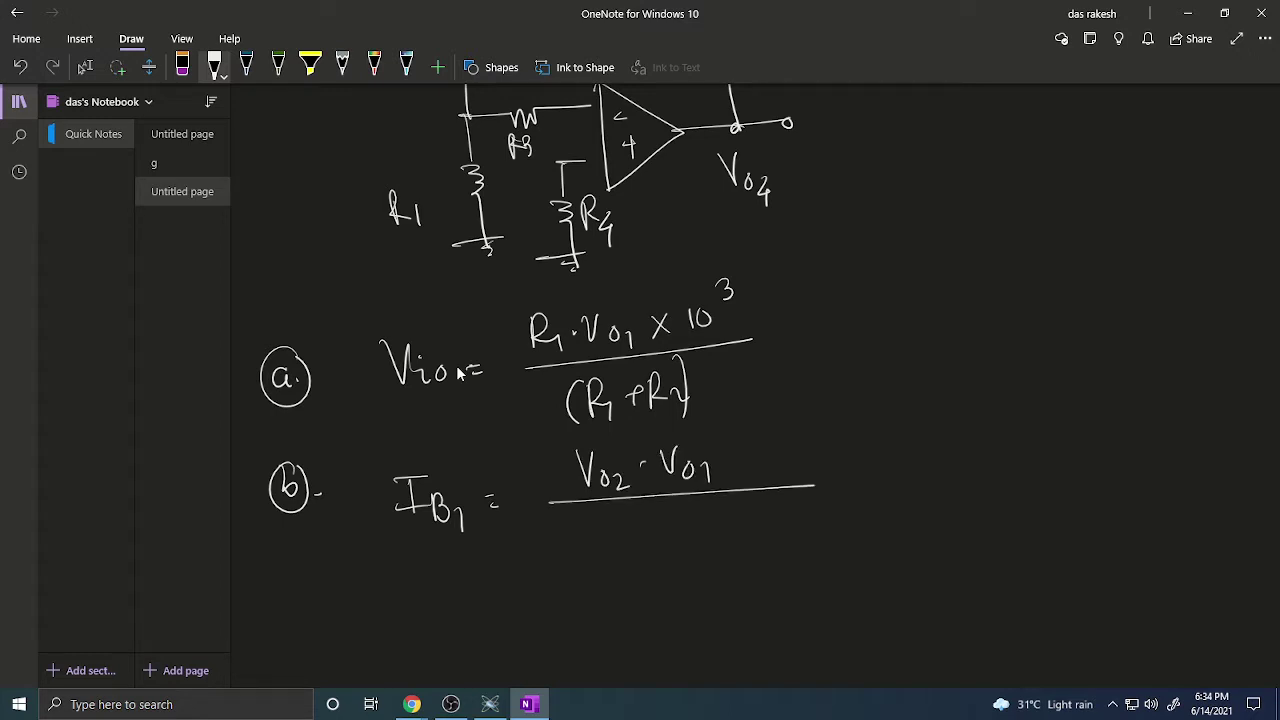
Write the denominator "R3(1 + R2/R1)" for IB1 and append "× 10^9" to the fraction
mouse_move(551, 536)
mouse_down()
mouse_move(552, 568)
mouse_move(579, 572)
mouse_up()
drag(612, 528, 606, 578)
drag(627, 533, 629, 576)
mouse_move(644, 544)
mouse_down()
mouse_move(664, 543)
mouse_move(657, 562)
mouse_up()
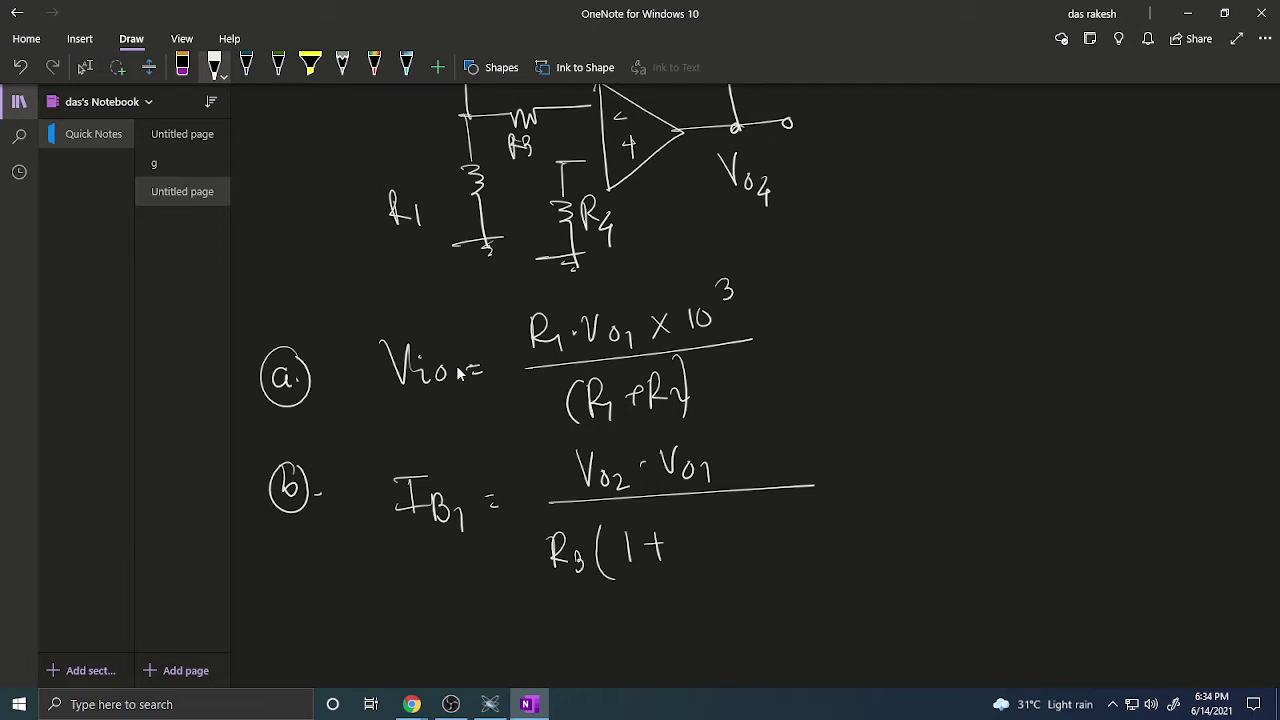
drag(699, 522, 700, 546)
drag(700, 522, 718, 544)
drag(716, 528, 748, 550)
drag(708, 562, 724, 578)
drag(734, 568, 742, 582)
drag(752, 508, 758, 578)
mouse_move(818, 458)
mouse_down()
mouse_move(844, 482)
mouse_move(814, 486)
mouse_move(853, 478)
mouse_up()
drag(870, 455, 884, 462)
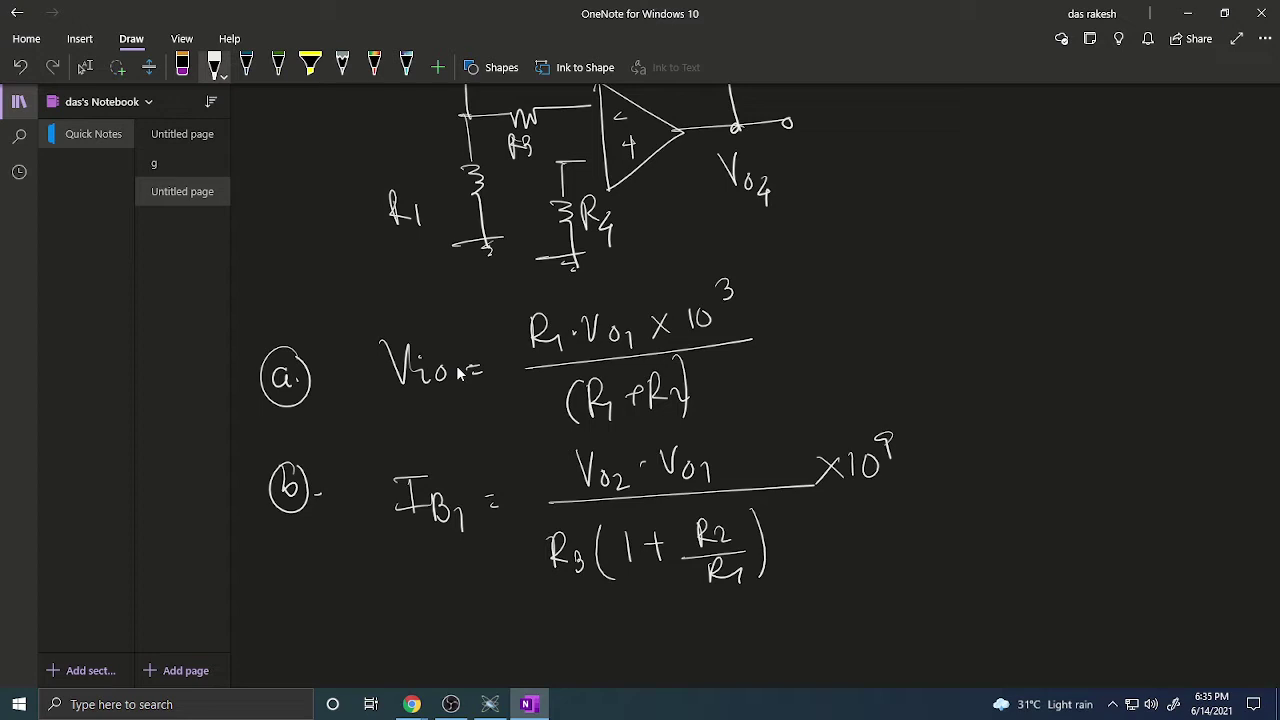
Add a circled "c" below item b and write "IB2 =" beside it
scroll(698, 537, down, 3)
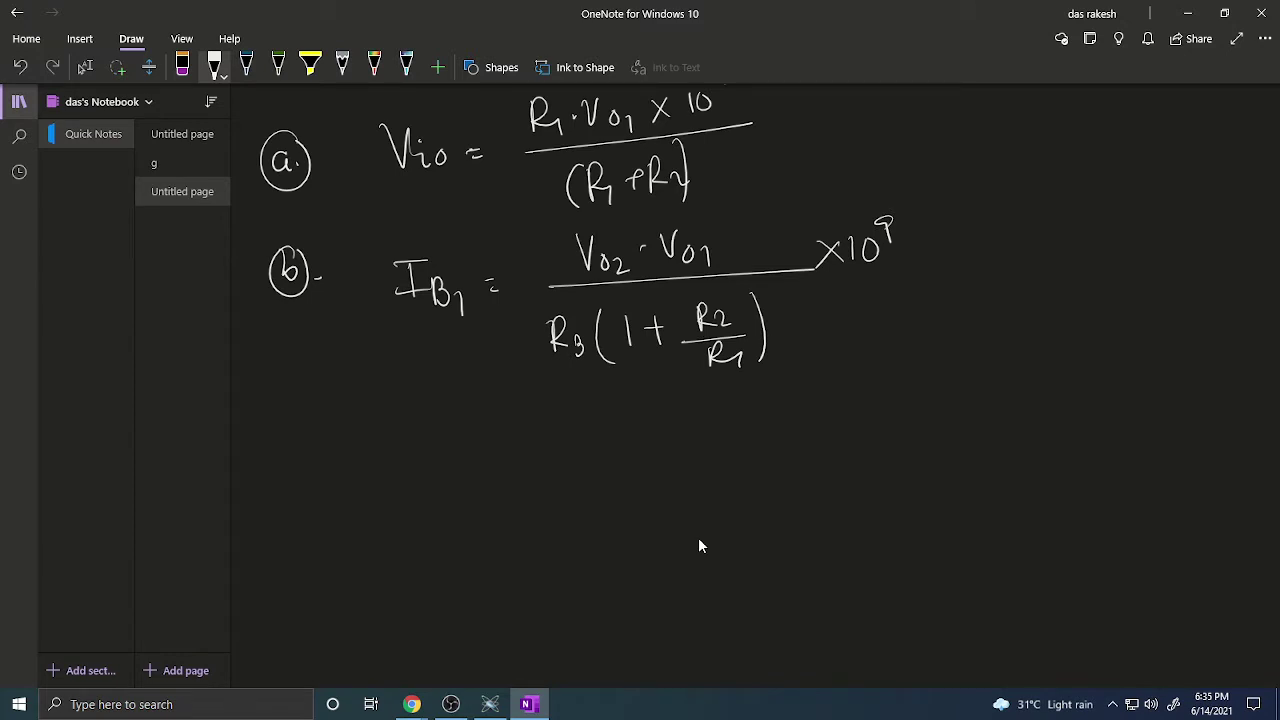
mouse_move(297, 425)
mouse_down()
mouse_move(284, 441)
mouse_move(300, 444)
mouse_up()
drag(305, 412, 335, 436)
click(406, 431)
mouse_move(426, 424)
mouse_down()
mouse_move(428, 456)
mouse_move(434, 425)
mouse_up()
drag(404, 462, 443, 470)
mouse_move(443, 445)
mouse_down()
mouse_move(456, 468)
mouse_move(479, 472)
mouse_up()
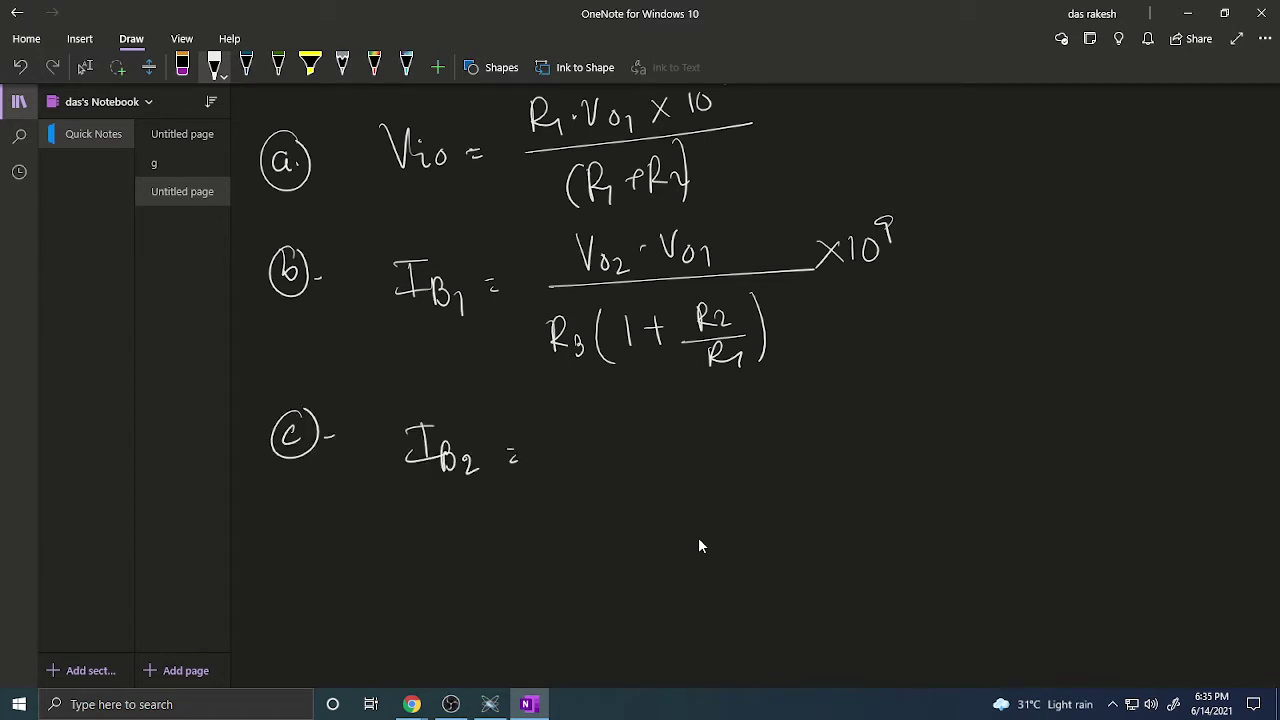
Write the IB2 numerator "Vo3 − Vo1" and draw the fraction bar under it
mouse_move(590, 395)
mouse_down()
mouse_move(597, 410)
mouse_move(612, 392)
mouse_up()
mouse_move(630, 414)
mouse_down()
mouse_move(621, 420)
mouse_move(631, 414)
mouse_up()
mouse_move(637, 412)
mouse_down()
mouse_move(640, 430)
mouse_move(700, 398)
mouse_up()
click(662, 408)
mouse_move(716, 405)
mouse_down()
mouse_move(710, 418)
mouse_move(718, 406)
mouse_move(741, 419)
mouse_up()
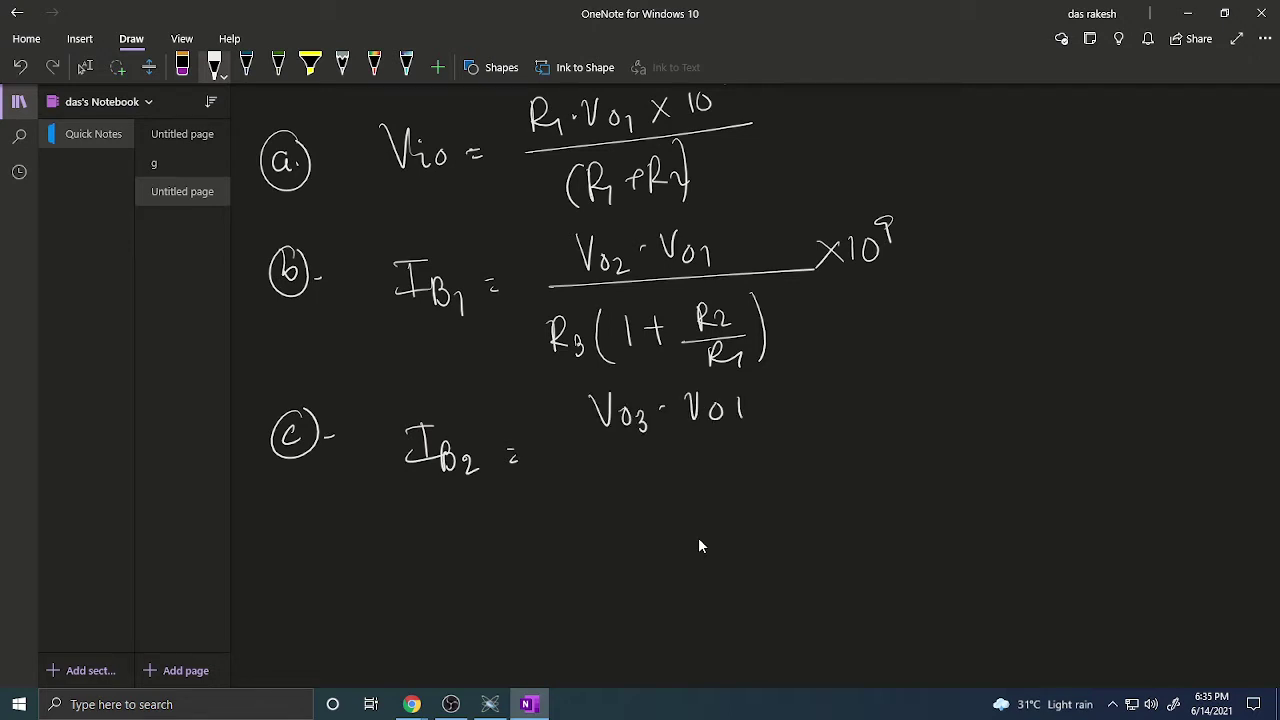
drag(580, 452, 826, 433)
Write the denominator "R3(1 + R2/R1)" under the IB2 fraction bar
mouse_move(582, 480)
mouse_down()
mouse_move(584, 512)
mouse_move(592, 504)
mouse_up()
drag(601, 490, 604, 514)
mouse_move(632, 462)
mouse_down()
mouse_move(628, 490)
mouse_move(655, 520)
mouse_up()
mouse_move(662, 474)
mouse_down()
mouse_move(661, 504)
mouse_move(691, 480)
mouse_up()
mouse_move(686, 470)
mouse_down()
mouse_move(686, 496)
mouse_move(707, 500)
mouse_up()
drag(710, 468, 760, 492)
drag(730, 508, 752, 528)
drag(768, 442, 778, 518)
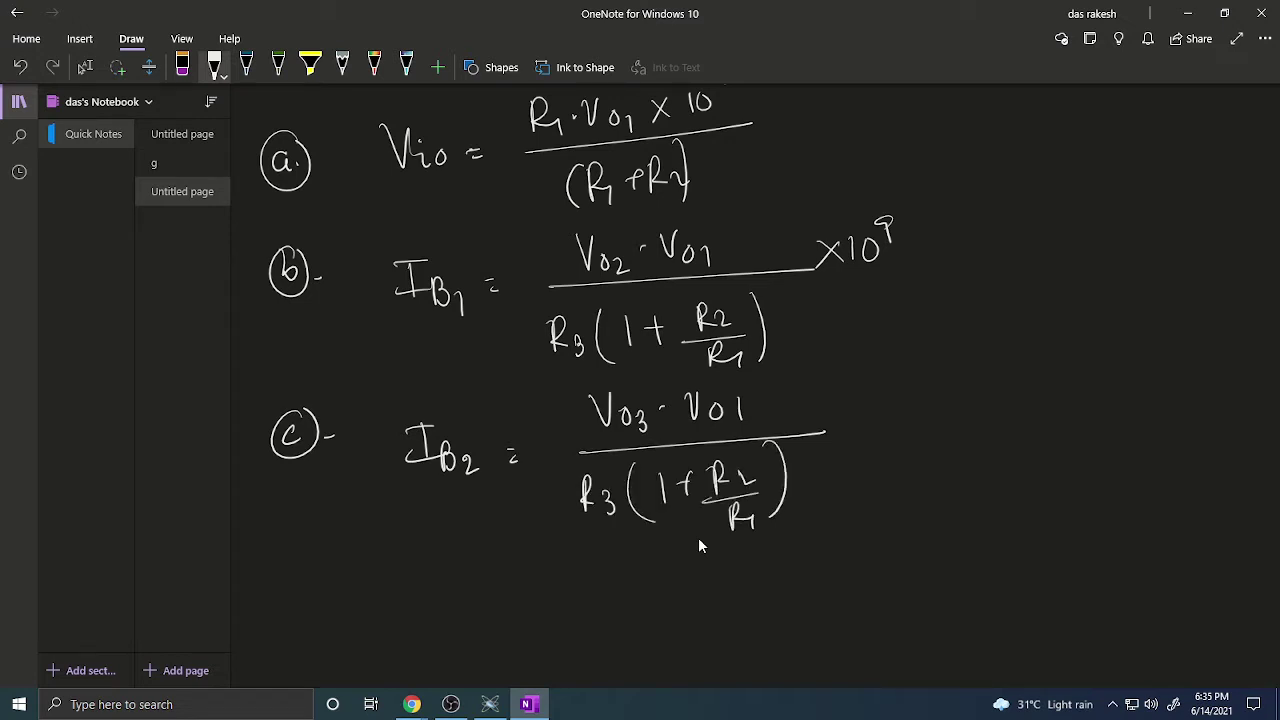
Append "× 10^9" to the IB2 formula
click(851, 402)
drag(876, 398, 852, 426)
mouse_move(852, 400)
mouse_down()
mouse_move(878, 428)
mouse_move(889, 420)
mouse_up()
mouse_move(908, 396)
mouse_down()
mouse_move(902, 418)
mouse_move(914, 396)
mouse_up()
drag(926, 372, 930, 398)
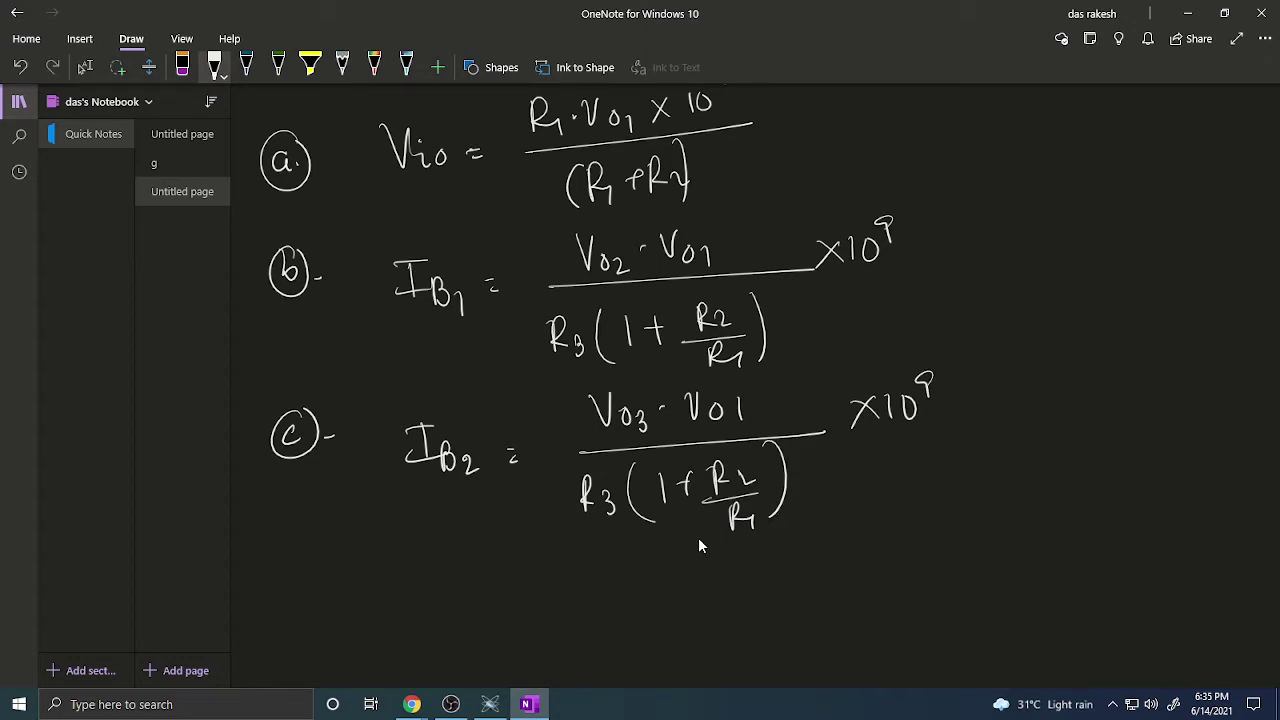
Add a circled "d" below item c and write "Iio =" beside it
drag(312, 596, 316, 614)
drag(310, 570, 306, 572)
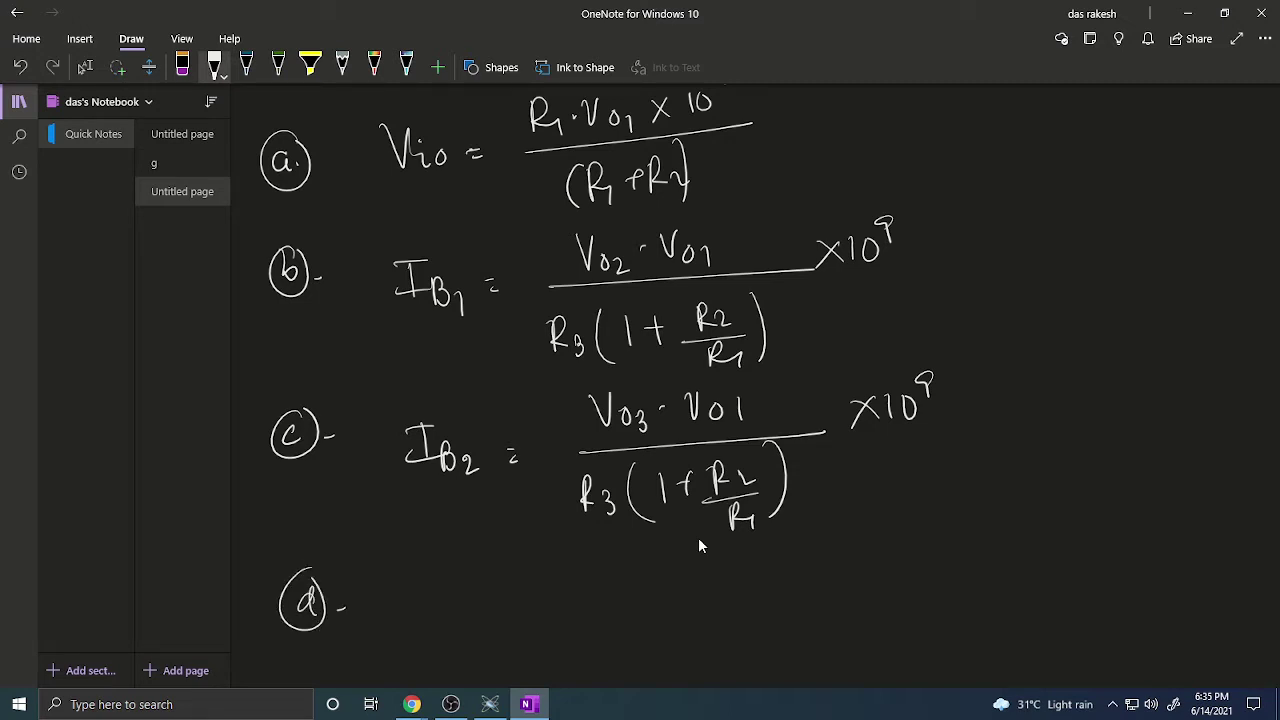
drag(472, 582, 470, 620)
drag(454, 588, 478, 578)
drag(454, 620, 488, 612)
mouse_move(490, 610)
mouse_down()
mouse_move(494, 626)
mouse_move(506, 608)
mouse_up()
Write the Iio numerator "Vo4 − Vo1" and draw the fraction bar under it
mouse_move(647, 553)
mouse_down()
mouse_move(667, 551)
mouse_move(703, 594)
mouse_move(727, 570)
mouse_up()
mouse_move(740, 556)
mouse_down()
mouse_move(742, 577)
mouse_move(752, 553)
mouse_up()
drag(763, 562, 762, 563)
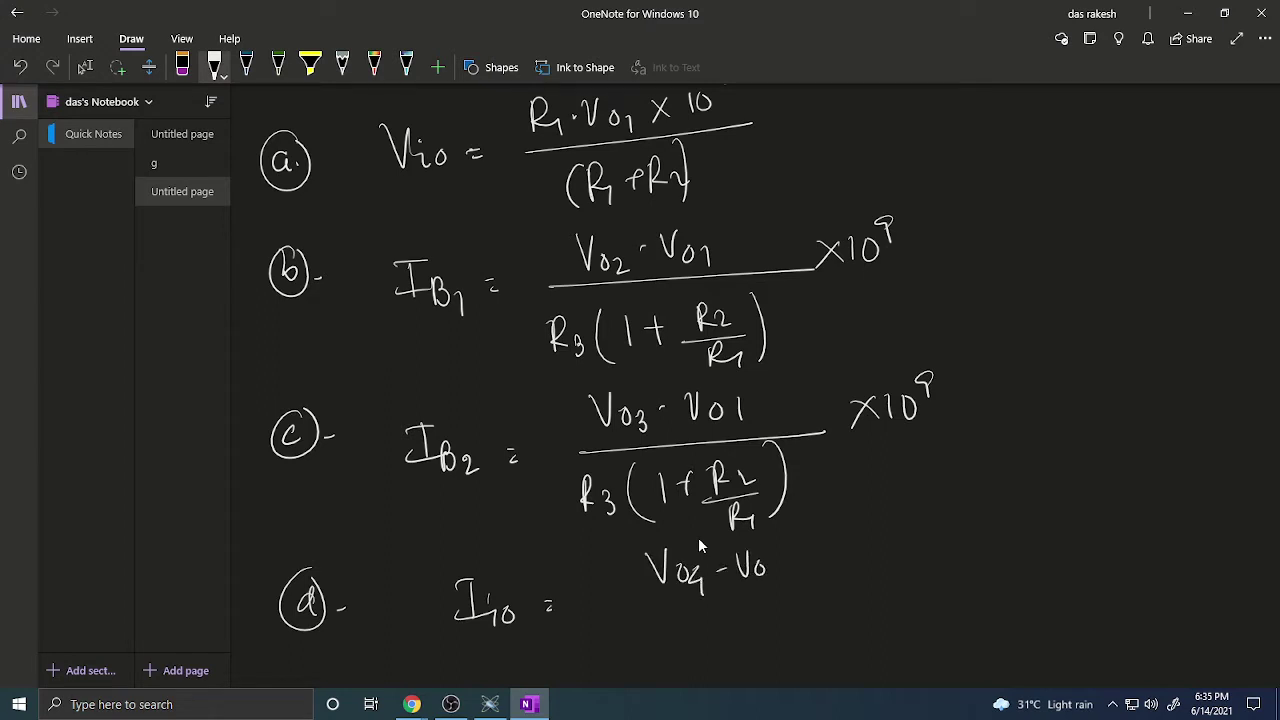
drag(630, 603, 892, 580)
Write the denominator "R3(1 + R2/R1)" under the Iio fraction bar
drag(660, 620, 660, 652)
drag(657, 621, 684, 655)
drag(710, 614, 701, 656)
drag(724, 623, 723, 657)
drag(772, 617, 771, 642)
drag(767, 612, 792, 645)
mouse_move(776, 655)
mouse_down()
mouse_move(776, 676)
mouse_move(784, 664)
mouse_up()
drag(782, 660, 794, 676)
drag(798, 602, 806, 668)
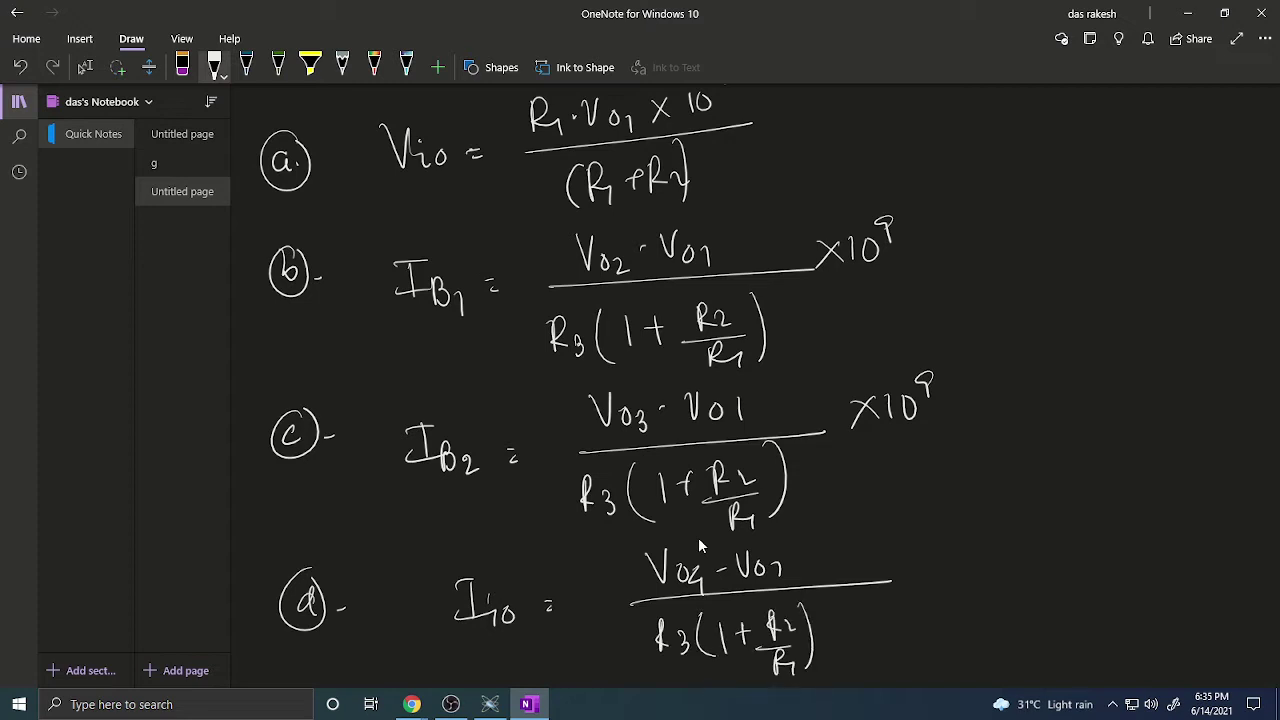
Append "× 10^9" to the Iio formula and write the unit "nA" beside the IB1 and IB2 formulas
mouse_move(942, 557)
mouse_down()
mouse_move(923, 578)
mouse_move(957, 572)
mouse_up()
drag(974, 549, 987, 552)
drag(974, 244, 1031, 240)
drag(990, 408, 1030, 410)
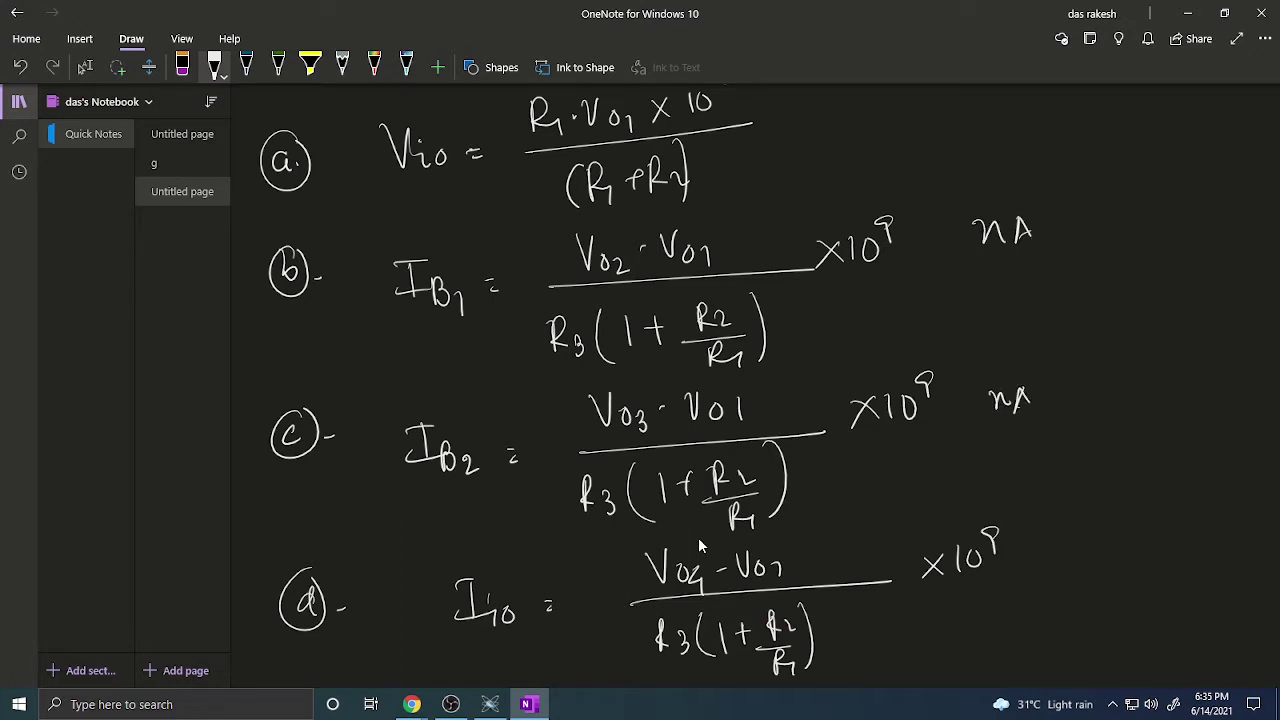
Write the unit "nA" beside the Iio formula and an underlined "mV" beside the Vio formula
drag(1034, 566, 1082, 560)
scroll(700, 545, up, 3)
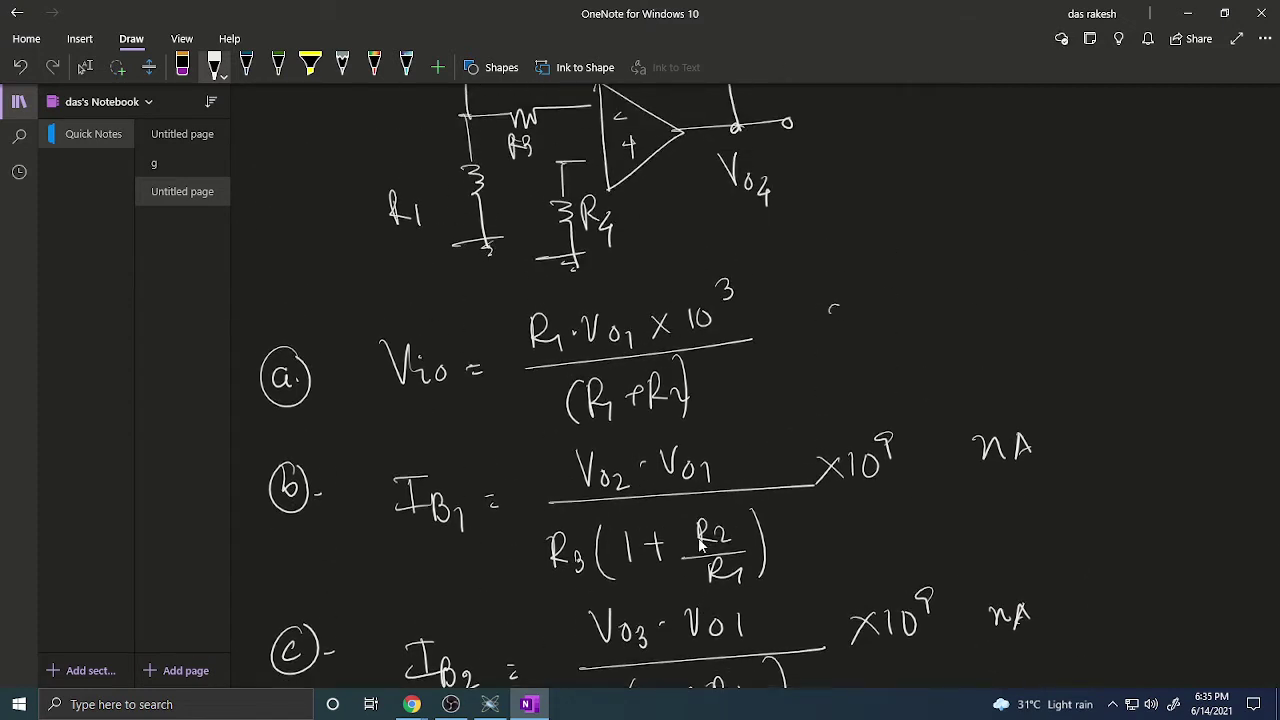
mouse_move(832, 312)
mouse_down()
mouse_move(868, 324)
mouse_move(888, 310)
mouse_up()
drag(828, 344, 890, 336)
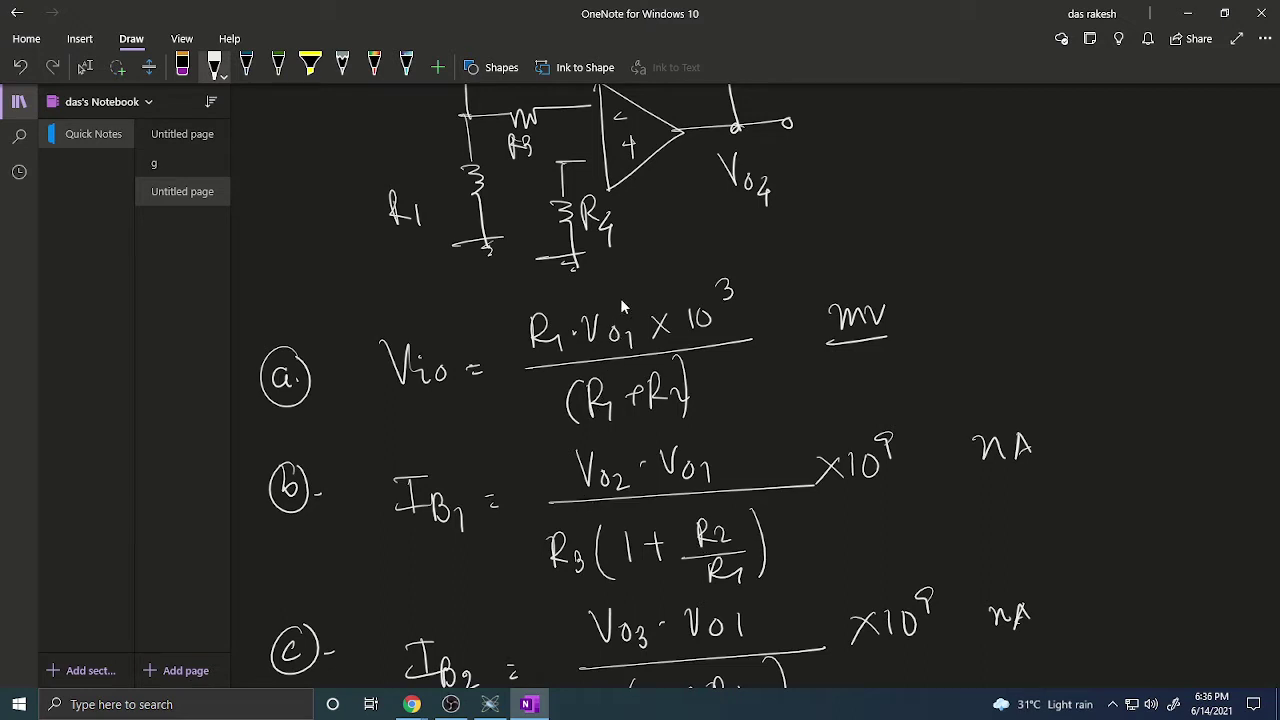
Circle Vo1 in the Vio numerator and draw a table headed R1, R2 and Vo1 beside the first circuit
mouse_move(620, 298)
mouse_down()
mouse_move(568, 316)
mouse_move(632, 355)
mouse_move(630, 315)
mouse_up()
scroll(677, 357, up, 10)
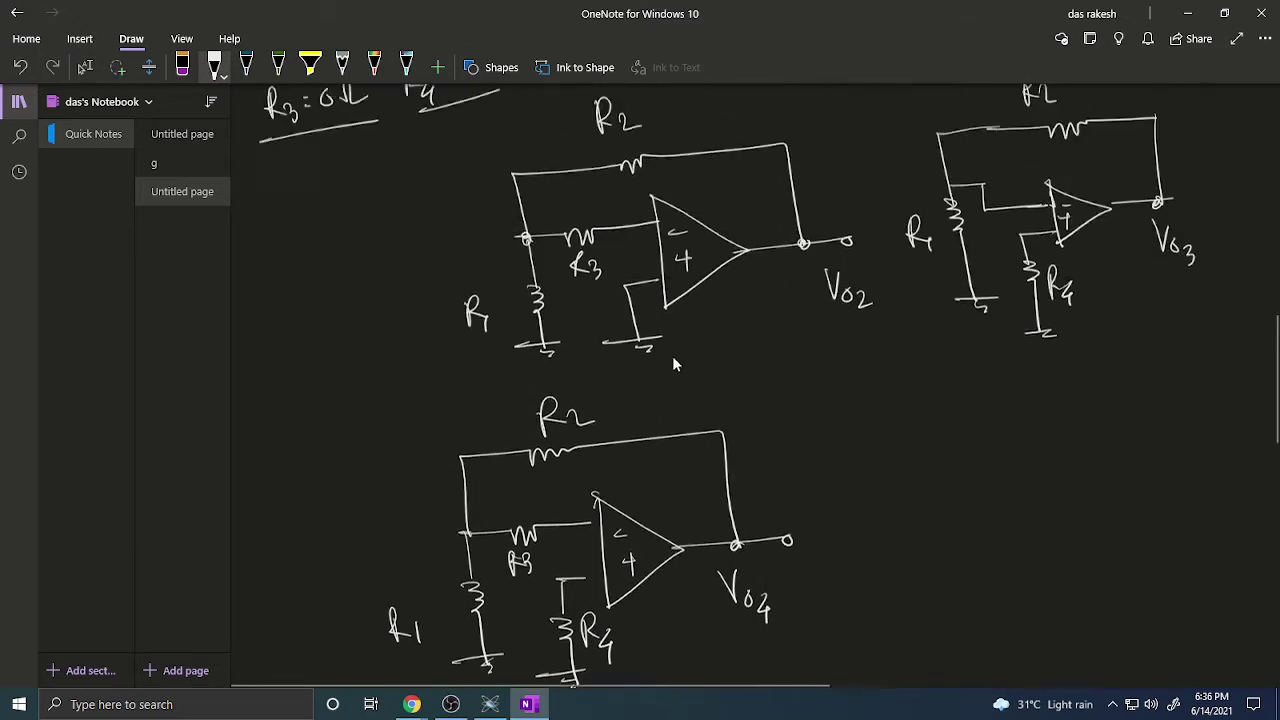
scroll(730, 395, down, 1)
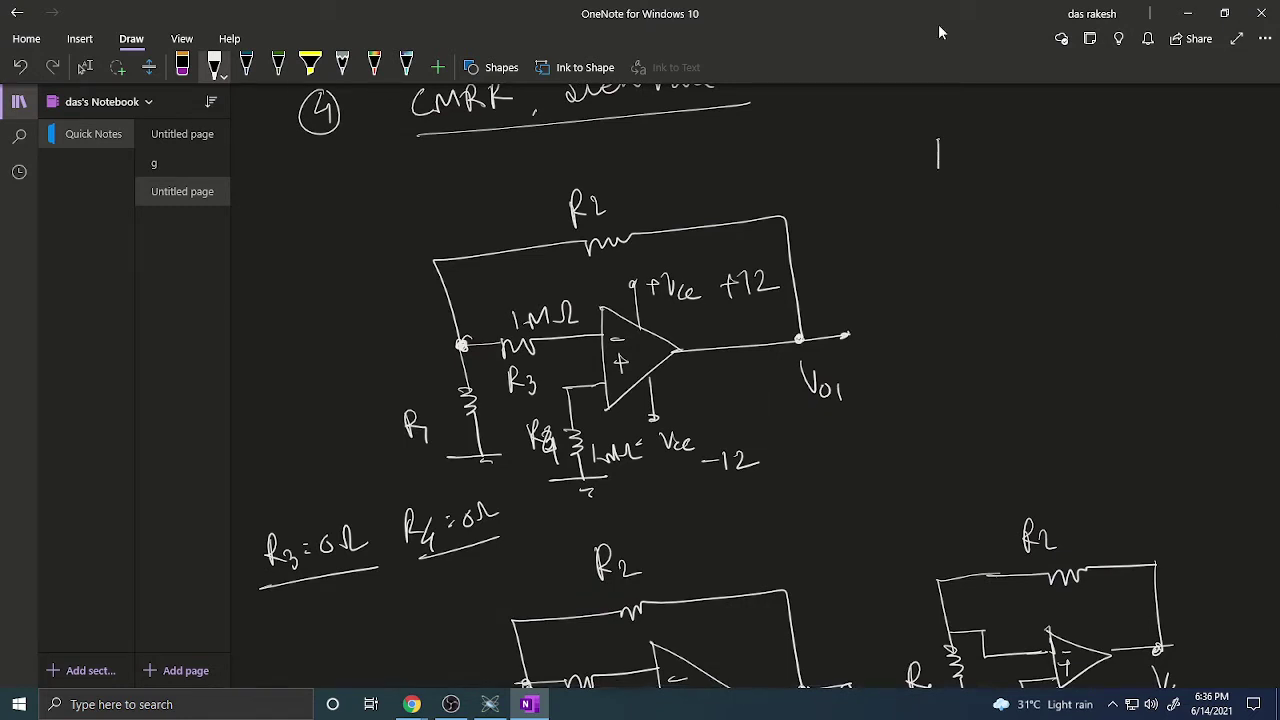
mouse_move(937, 140)
mouse_down()
mouse_move(938, 172)
mouse_move(966, 174)
mouse_up()
mouse_move(988, 132)
mouse_down()
mouse_move(1003, 332)
mouse_move(1018, 168)
mouse_move(1048, 170)
mouse_up()
drag(1052, 134, 1069, 334)
mouse_move(904, 186)
mouse_down()
mouse_move(1098, 174)
mouse_move(1082, 160)
mouse_move(1090, 132)
mouse_up()
drag(1104, 142, 1138, 168)
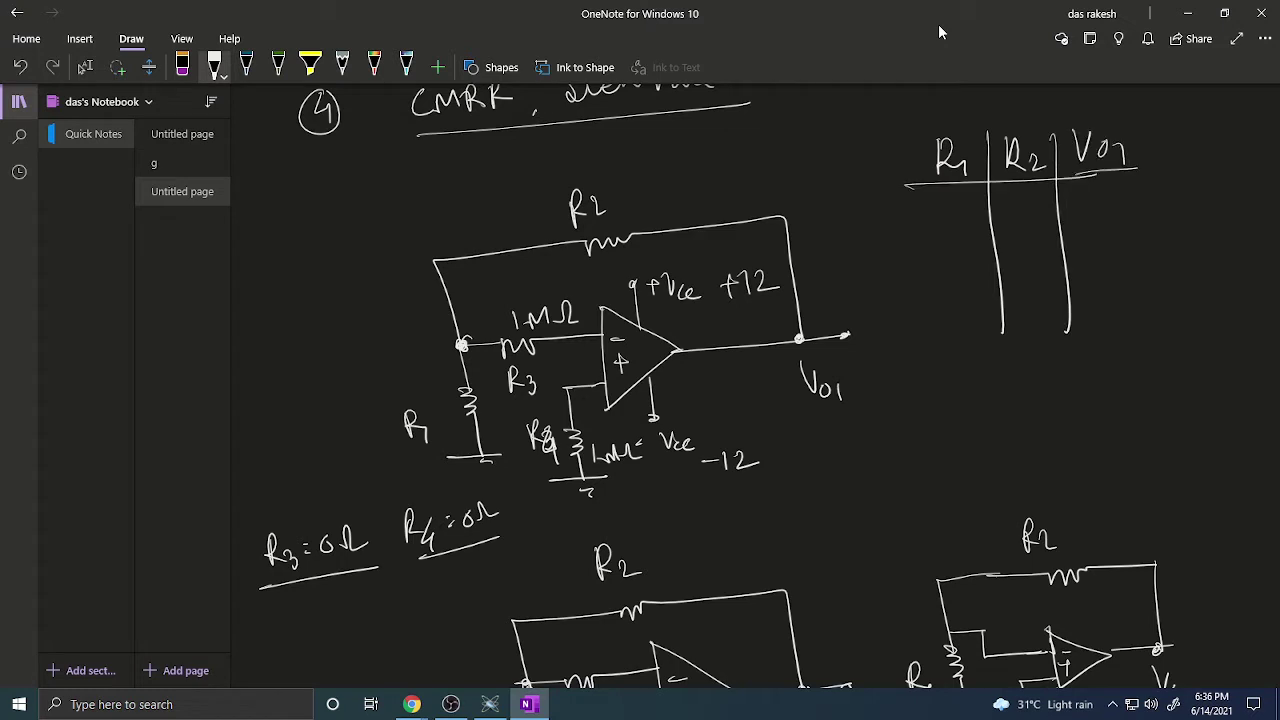
Fill the first two table rows with R1 = 1K, R2 = 3.3K and R1 = 1K, R2 = 2.2K
mouse_move(946, 192)
mouse_down()
mouse_move(950, 218)
mouse_move(1050, 212)
mouse_move(960, 217)
mouse_up()
click(1013, 205)
drag(972, 198, 956, 254)
drag(968, 238, 968, 254)
drag(1030, 226, 1047, 250)
drag(1060, 230, 1050, 240)
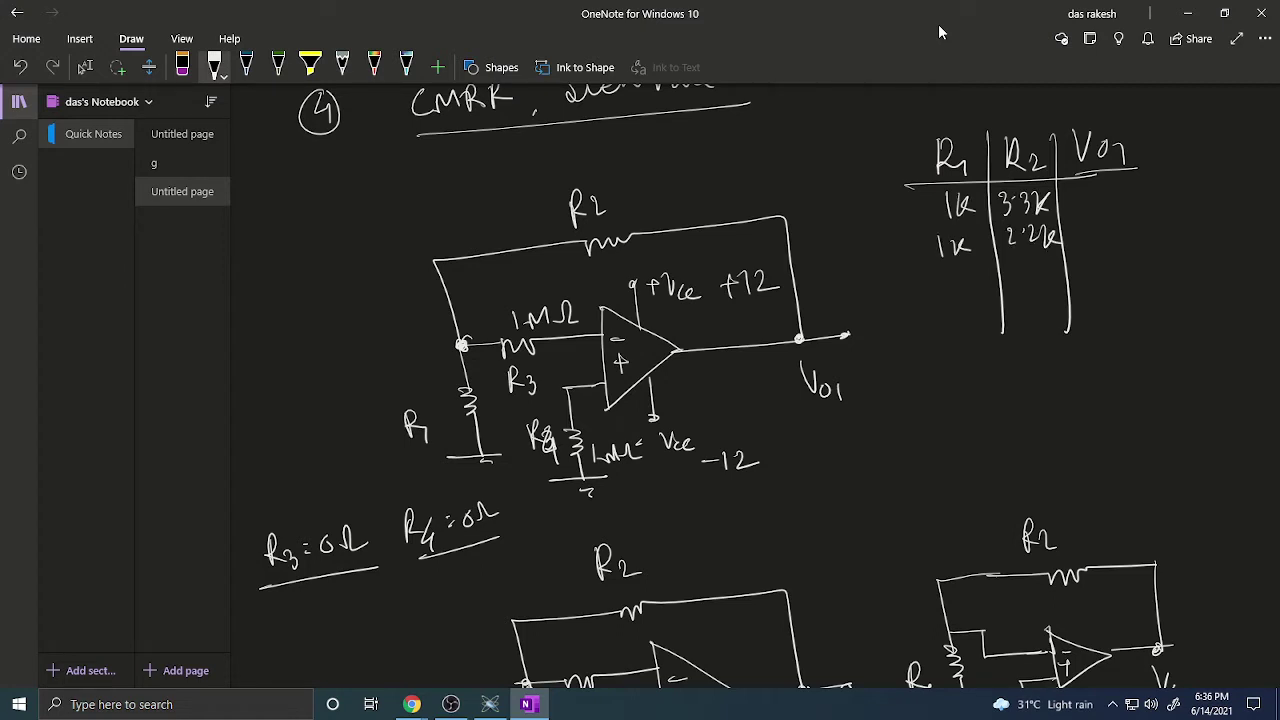
Add table rows for R1 = 1K, R2 = 10K and R1 = 2.2K, R2 = 10K, closing the table with a line underneath
mouse_move(943, 273)
mouse_down()
mouse_move(945, 303)
mouse_move(958, 296)
mouse_up()
mouse_move(974, 275)
mouse_down()
mouse_move(962, 286)
mouse_move(1026, 277)
mouse_up()
drag(1037, 274, 1050, 271)
mouse_move(941, 314)
mouse_down()
mouse_move(954, 328)
mouse_move(987, 322)
mouse_up()
drag(988, 312, 986, 331)
mouse_move(999, 314)
mouse_down()
mouse_move(997, 330)
mouse_move(1037, 331)
mouse_up()
mouse_move(1048, 315)
mouse_down()
mouse_move(1058, 332)
mouse_move(1010, 362)
mouse_move(1067, 367)
mouse_up()
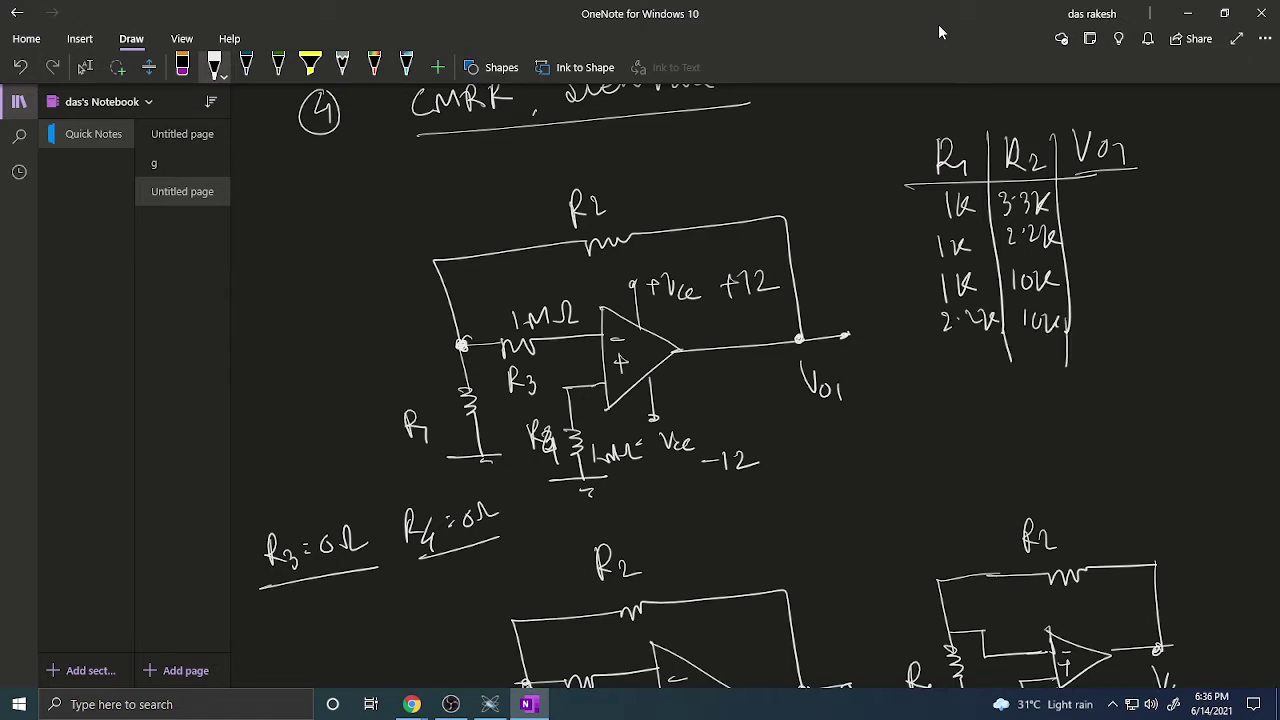
drag(908, 372, 1165, 358)
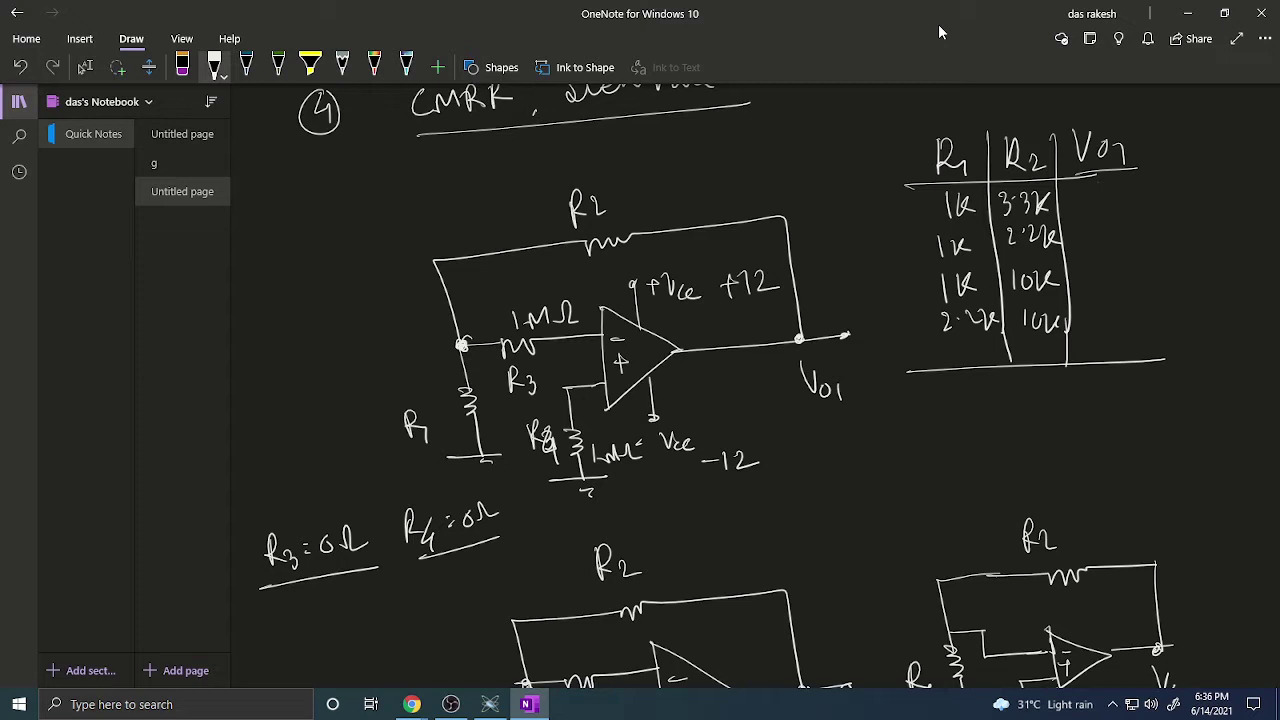
Draw the missing wire from R4 to the op-amp's non-inverting input in the Vo4 circuit
scroll(720, 444, down, 10)
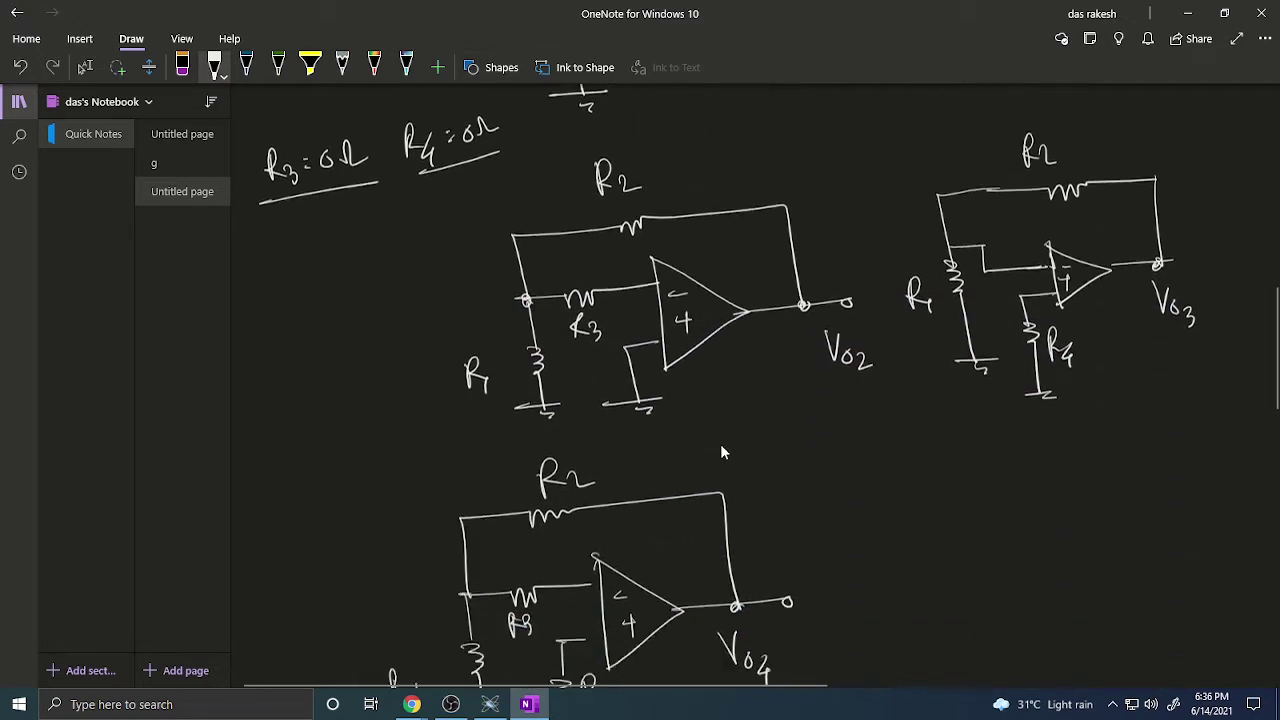
scroll(722, 452, down, 3)
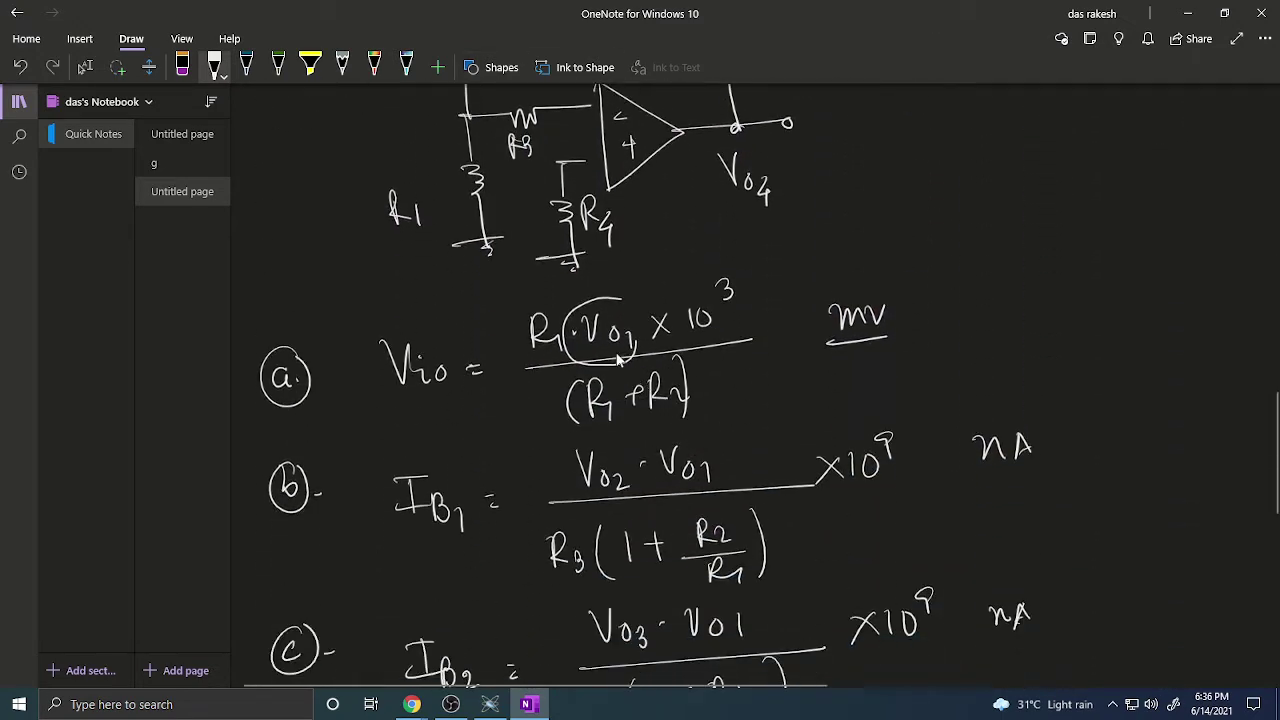
scroll(700, 380, up, 12)
scroll(722, 390, down, 5)
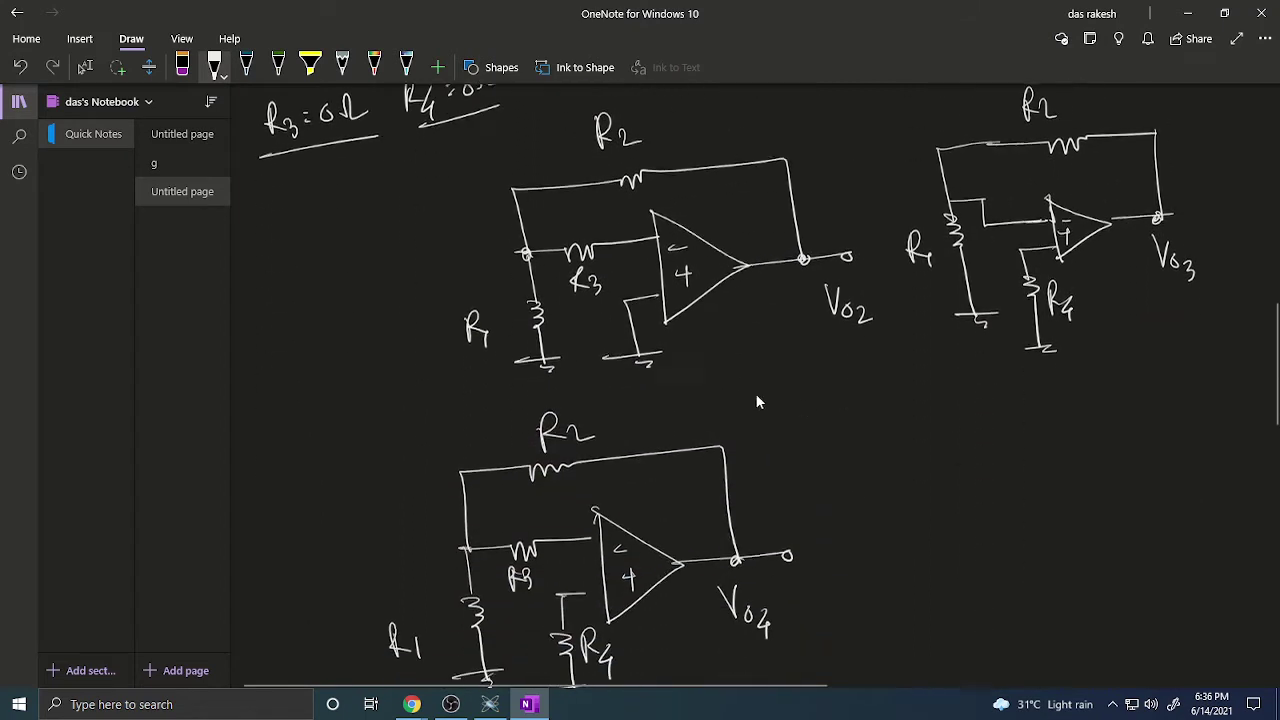
scroll(796, 371, down, 3)
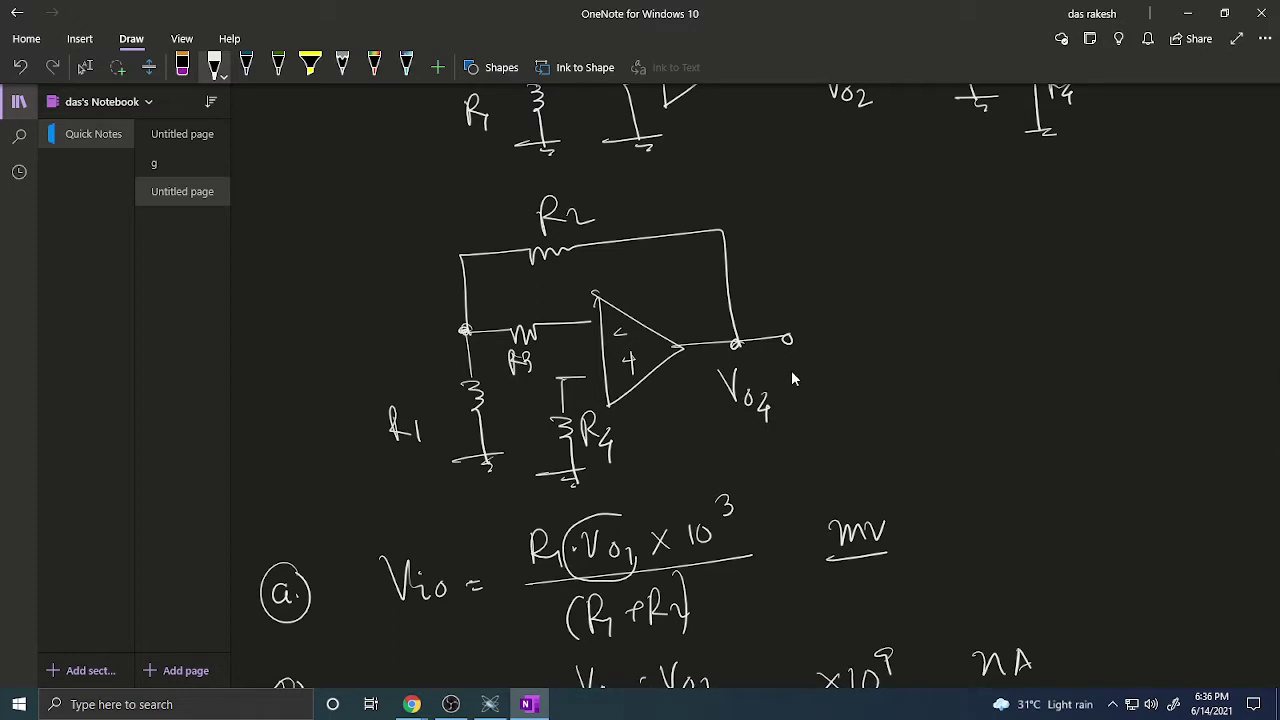
drag(557, 377, 600, 370)
Put parentheses around the IB1 numerator so it reads "(Vo2 − Vo1)"
scroll(795, 314, down, 6)
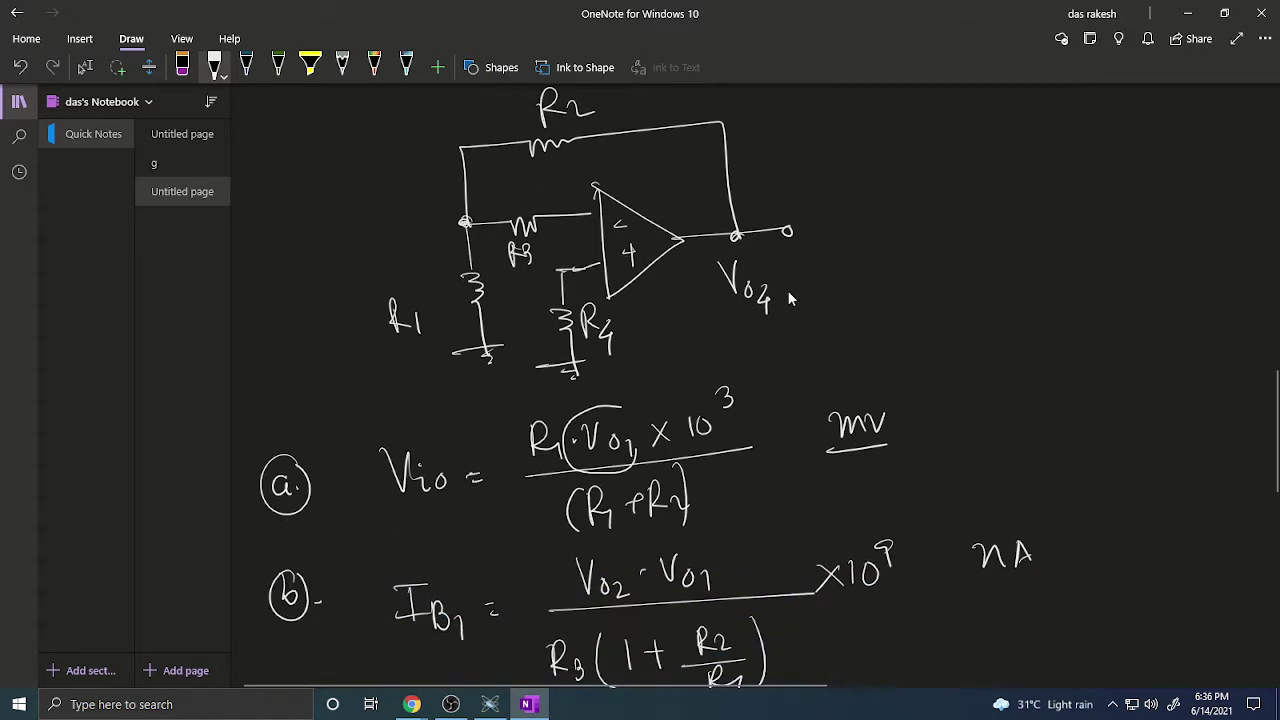
scroll(735, 225, down, 5)
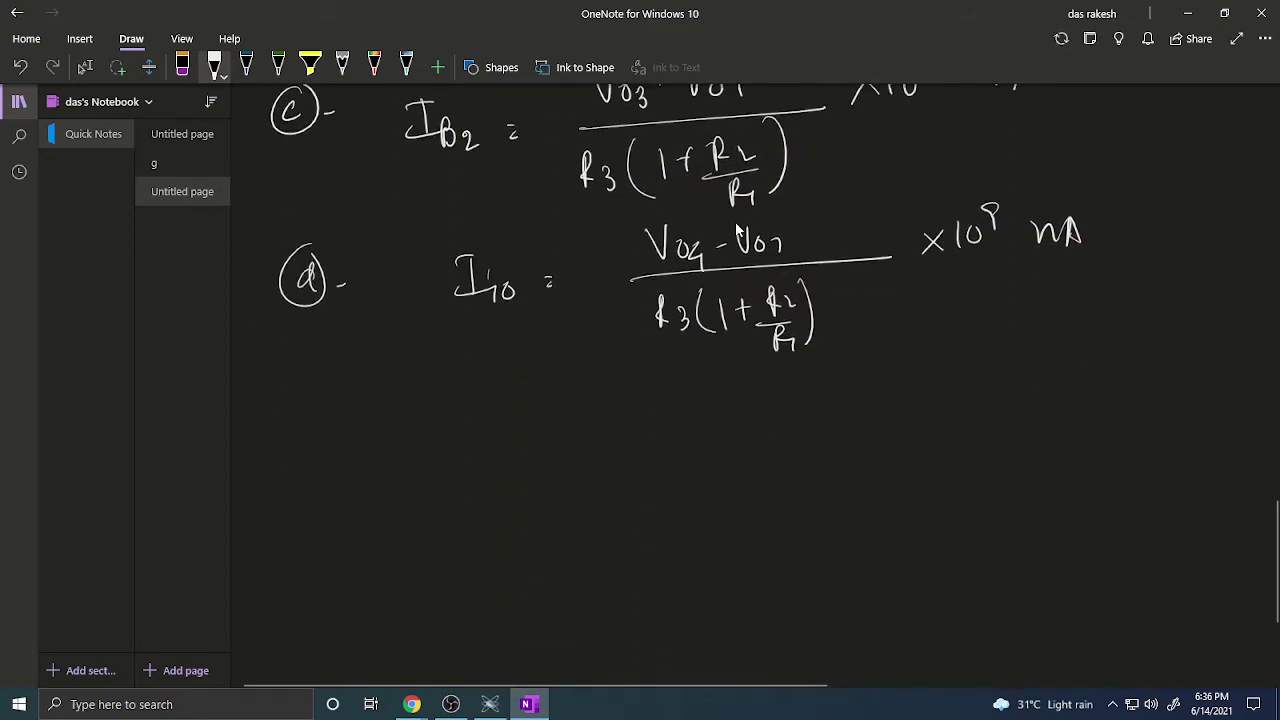
scroll(735, 224, up, 5)
scroll(735, 226, up, 2)
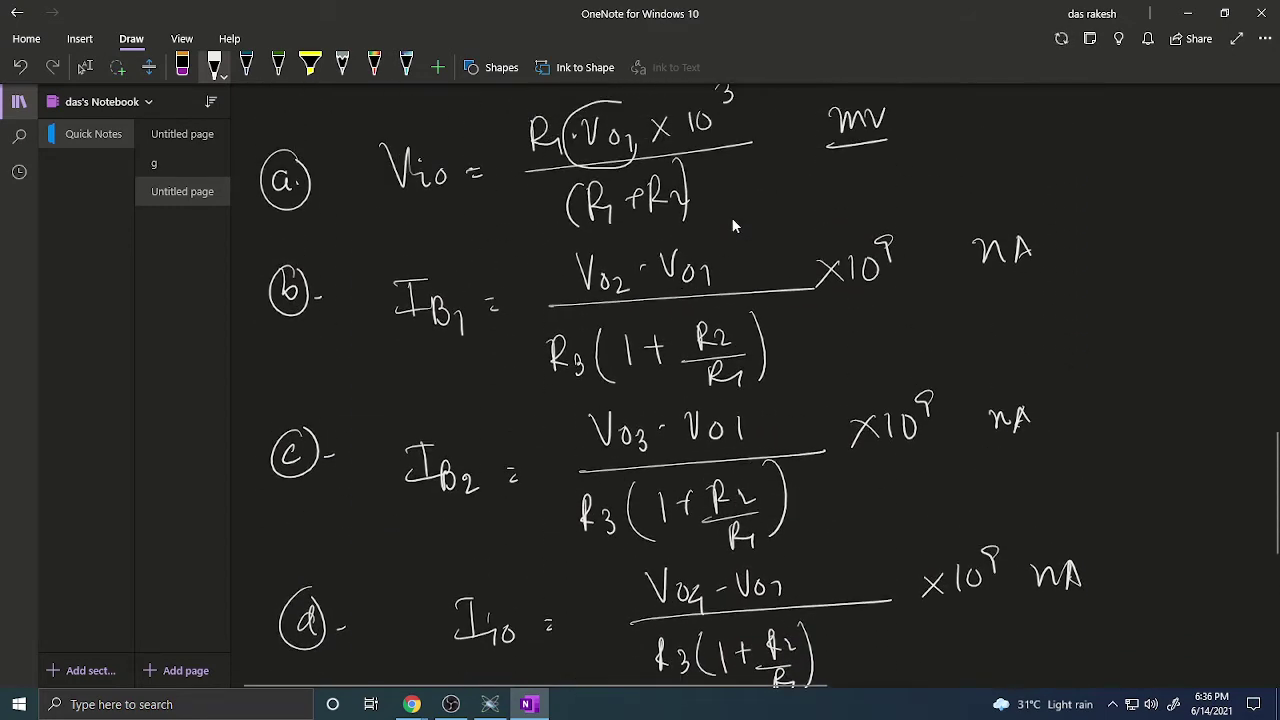
scroll(605, 262, down, 1)
drag(636, 264, 646, 264)
drag(573, 243, 570, 293)
drag(731, 254, 735, 293)
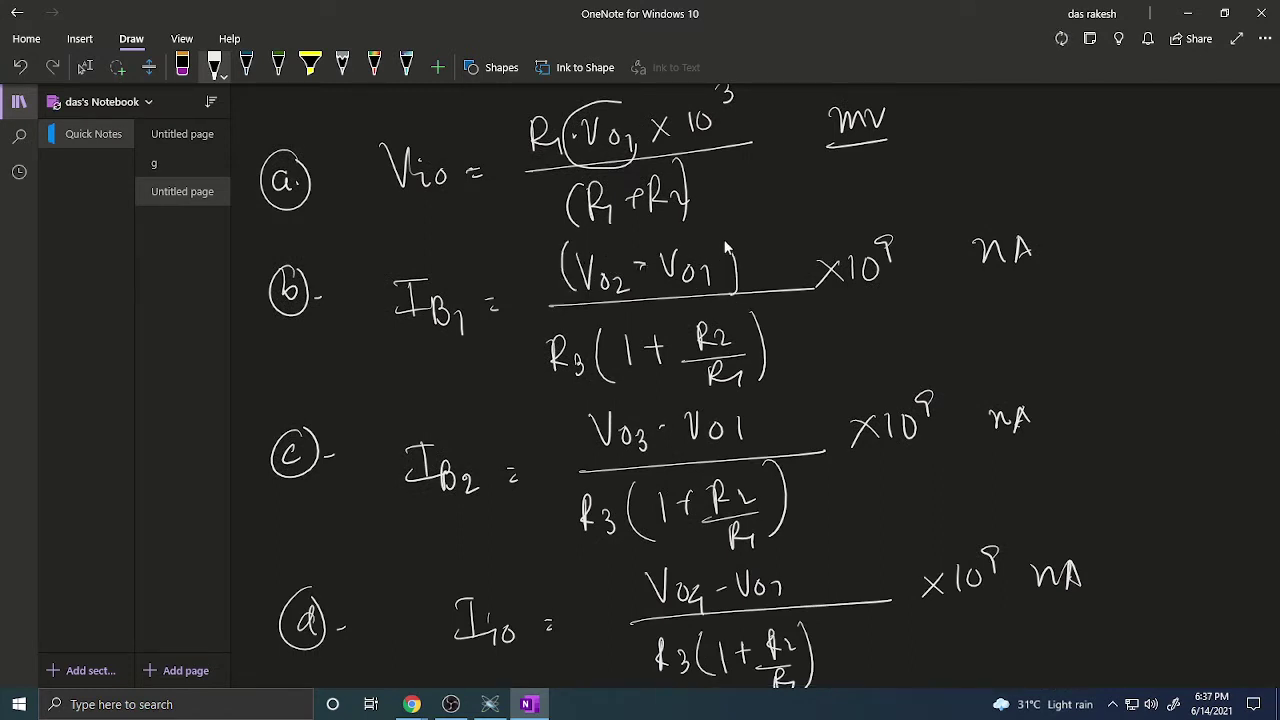
drag(730, 246, 739, 285)
scroll(622, 258, up, 15)
scroll(620, 256, down, 5)
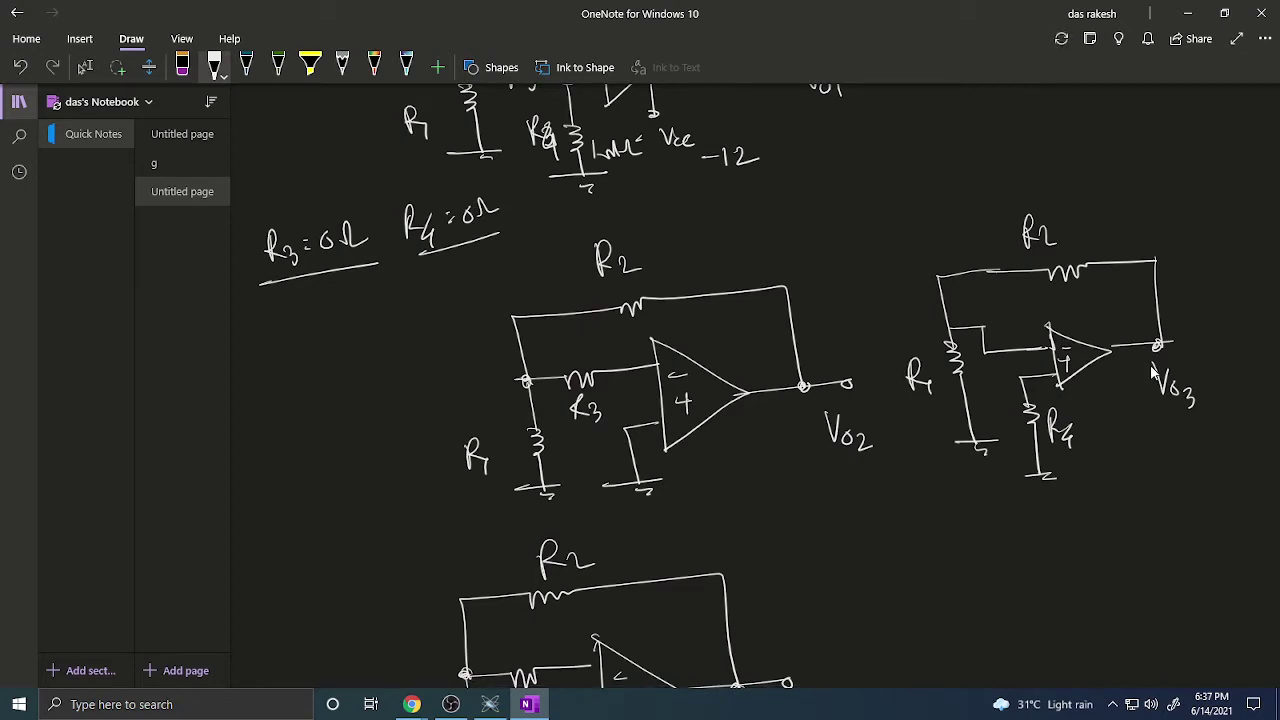
scroll(1152, 372, down, 5)
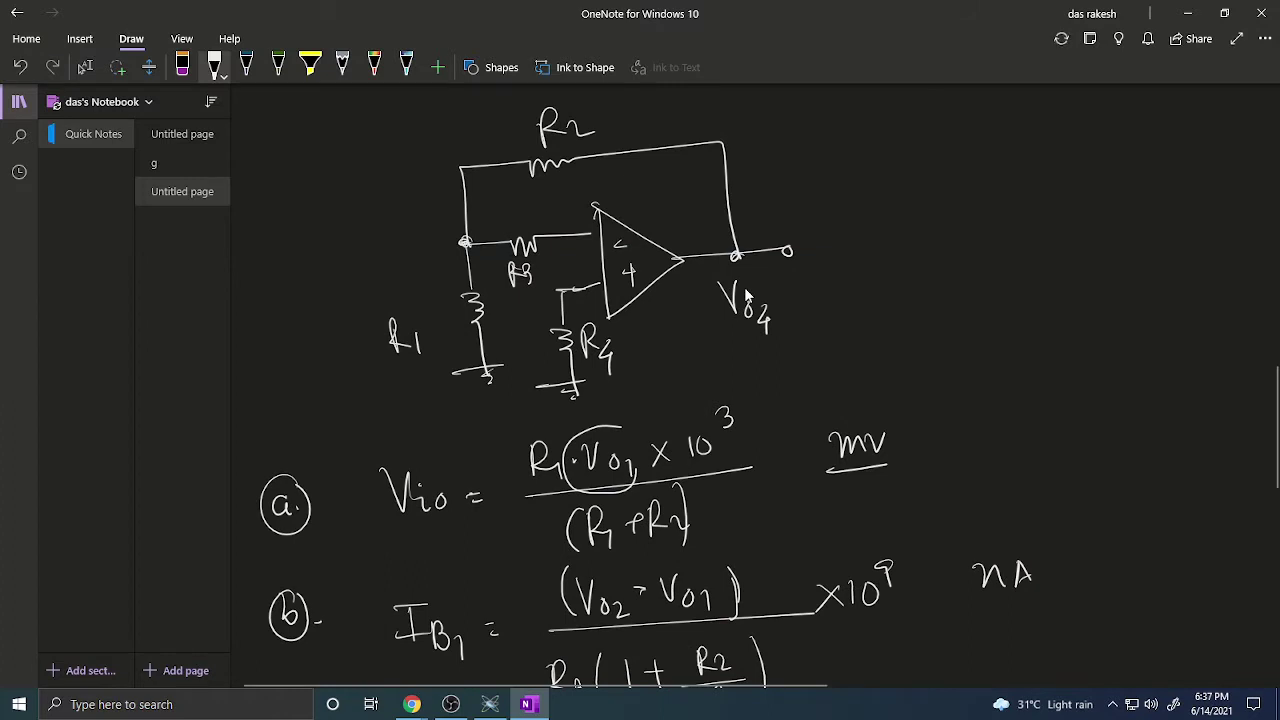
scroll(745, 295, down, 8)
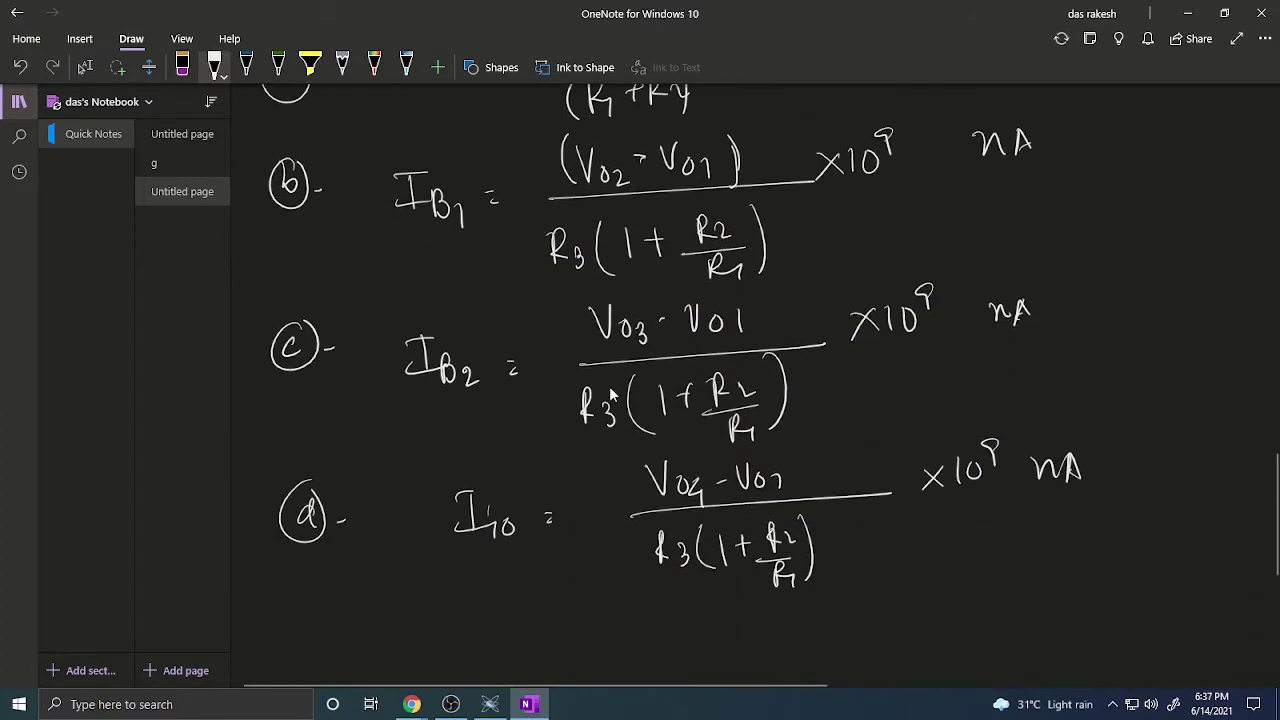
scroll(696, 429, up, 3)
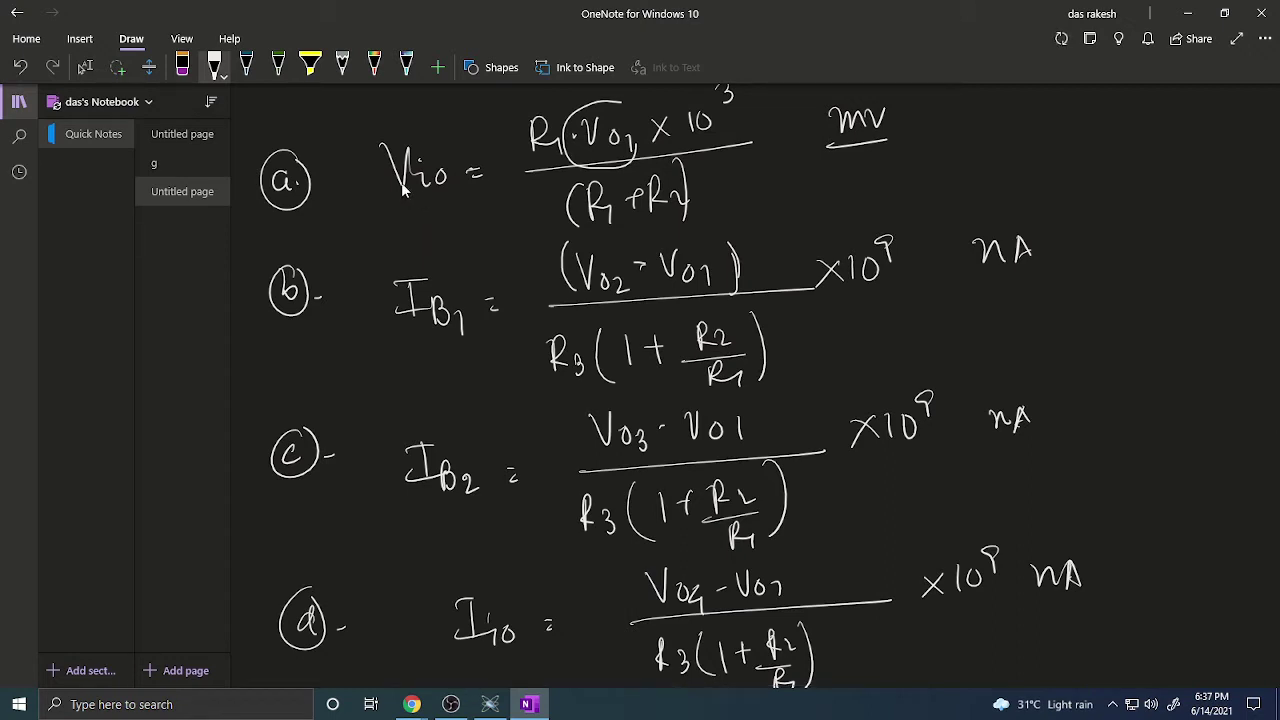
click(451, 704)
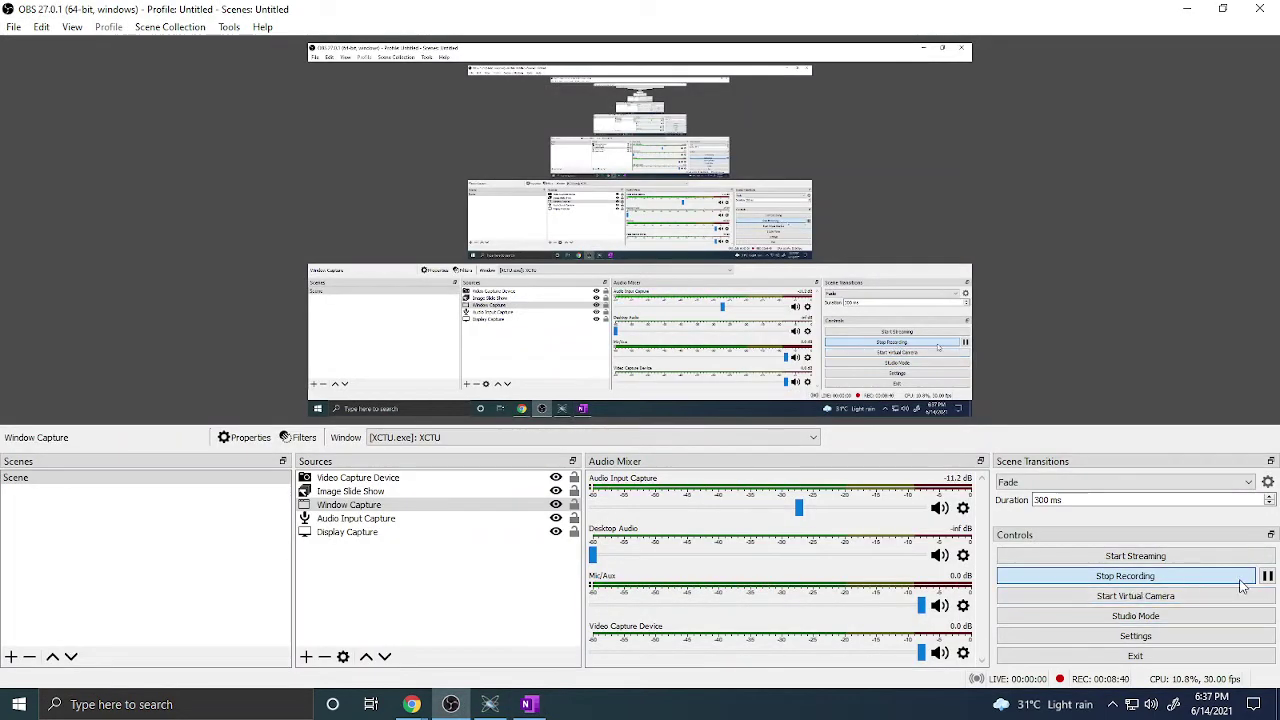
click(1267, 576)
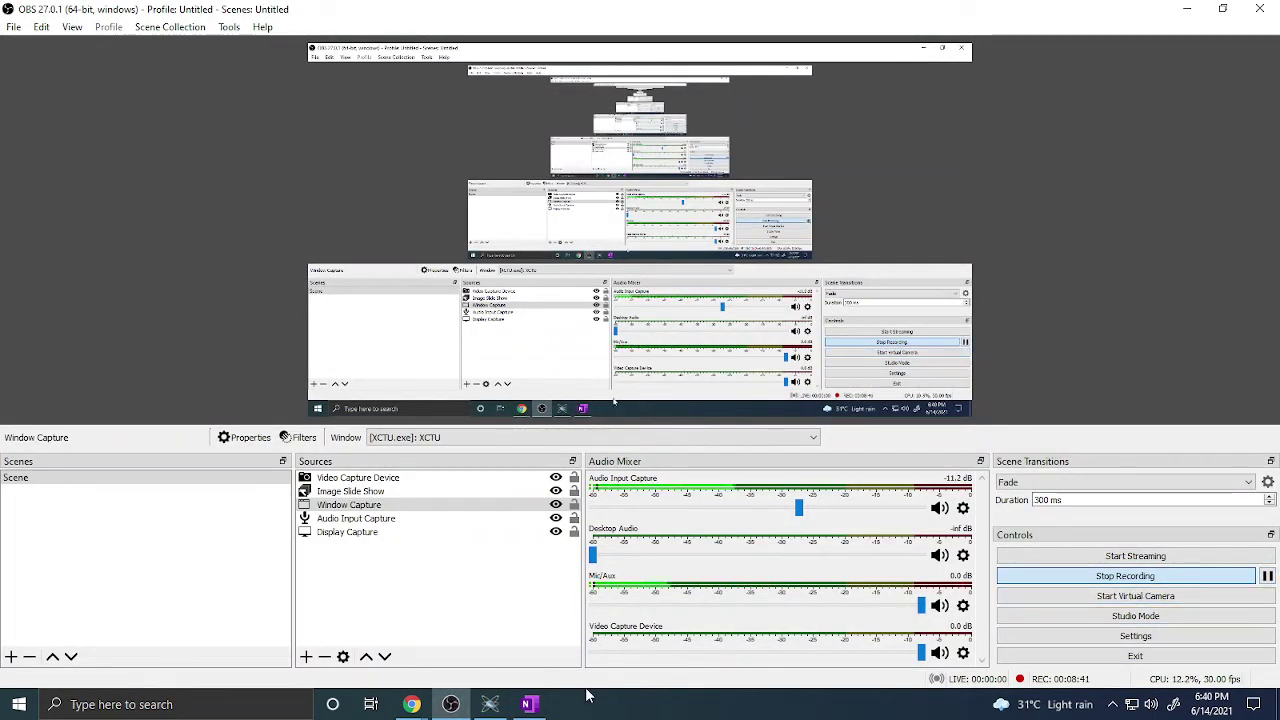
click(490, 704)
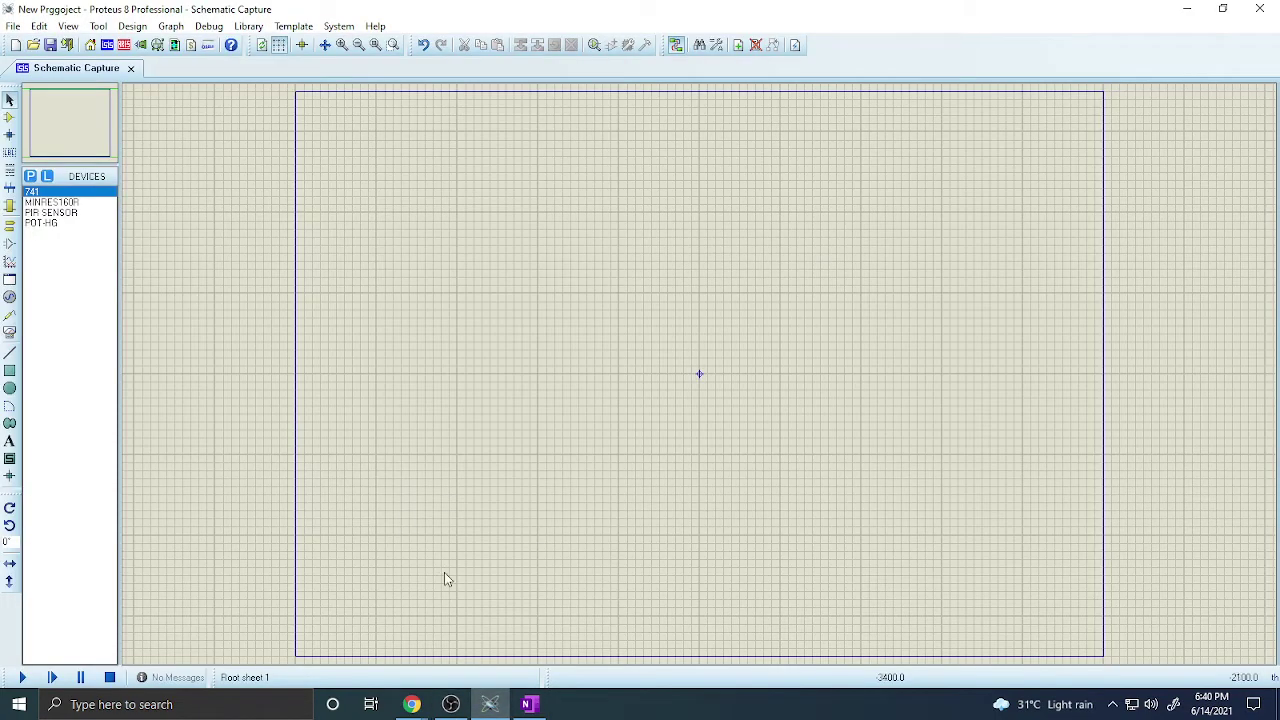
Return to the OneNote page and review the resistor table, the four measurement circuits and the formulas
click(529, 704)
scroll(591, 485, up, 10)
scroll(591, 485, up, 5)
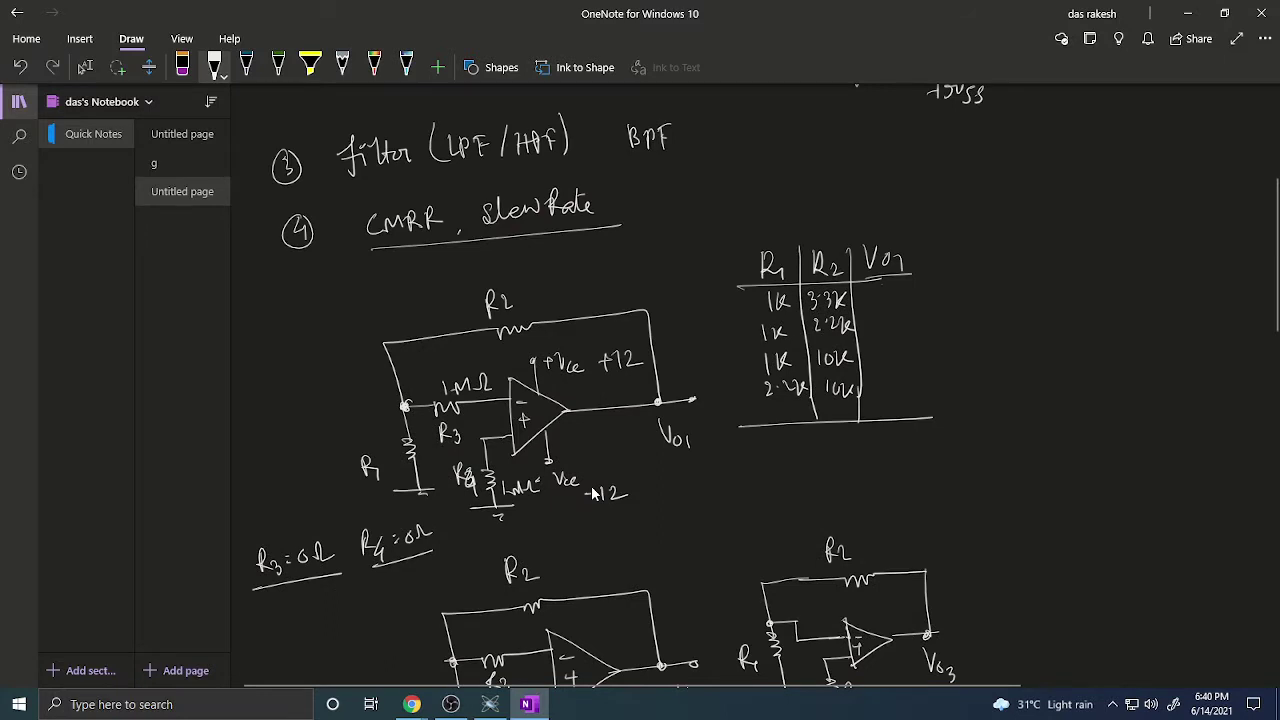
scroll(591, 492, down, 2)
scroll(548, 358, down, 2)
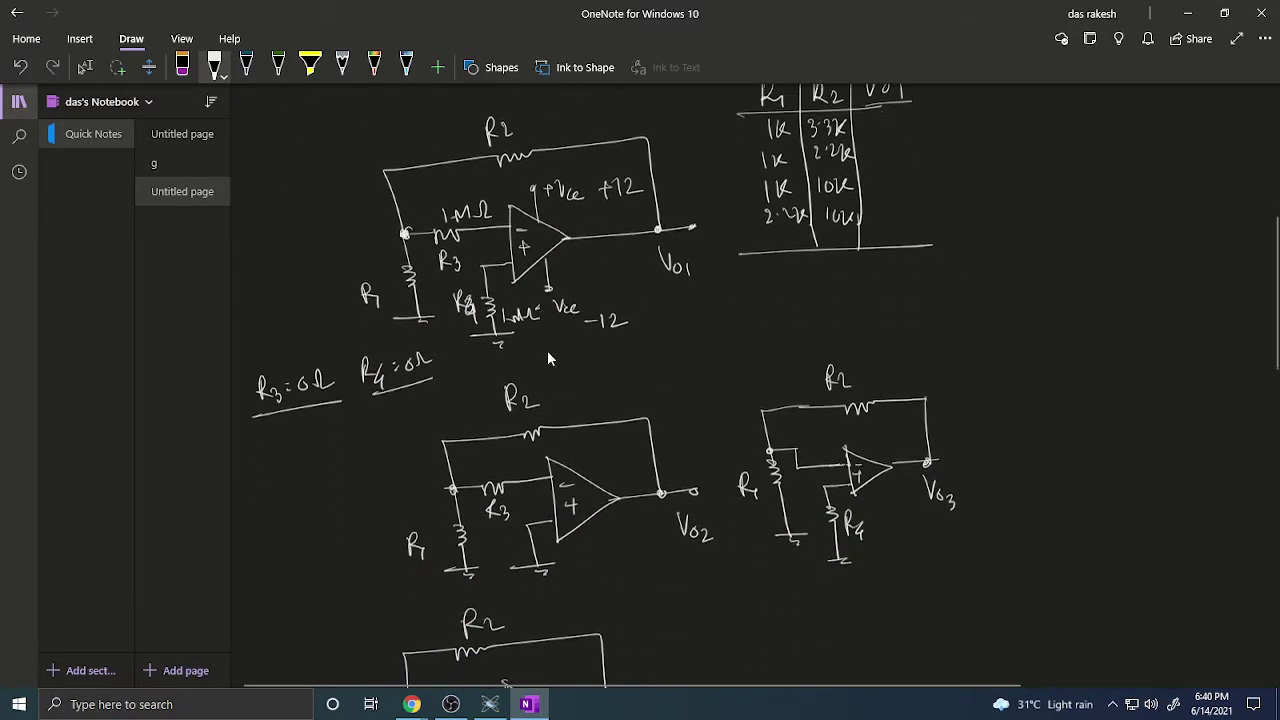
scroll(548, 358, down, 3)
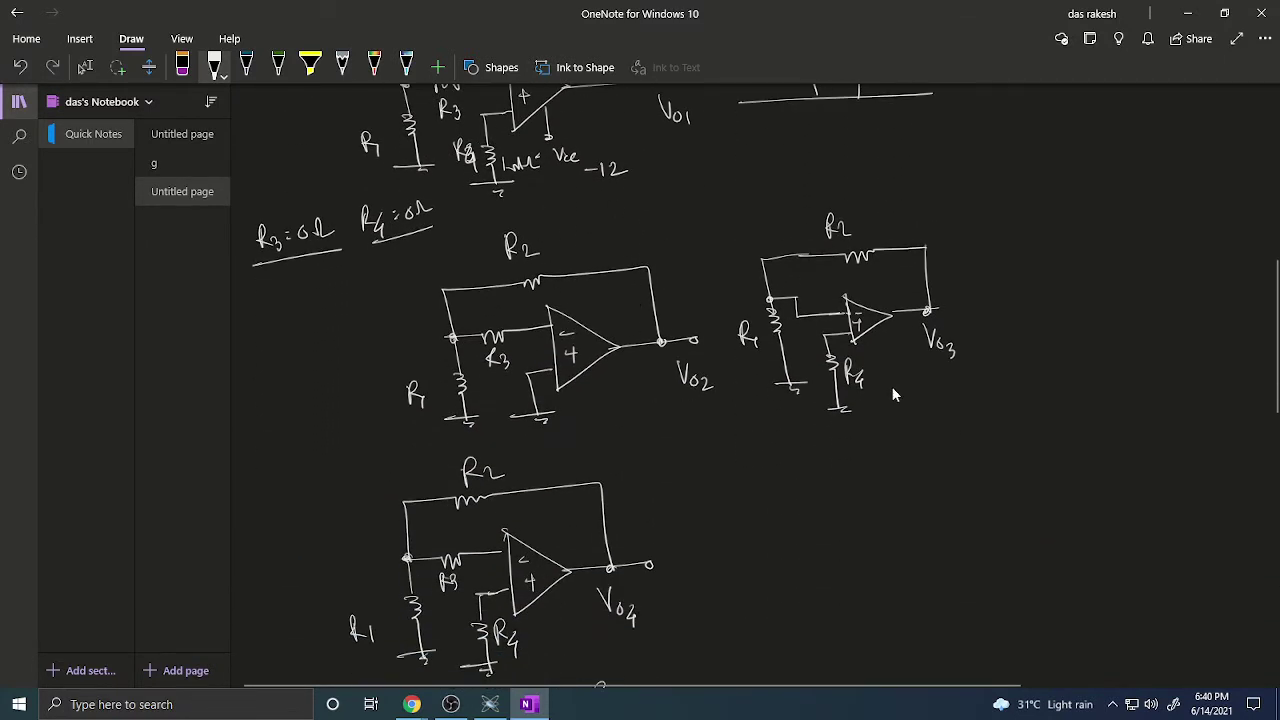
scroll(895, 395, down, 2)
scroll(830, 330, down, 2)
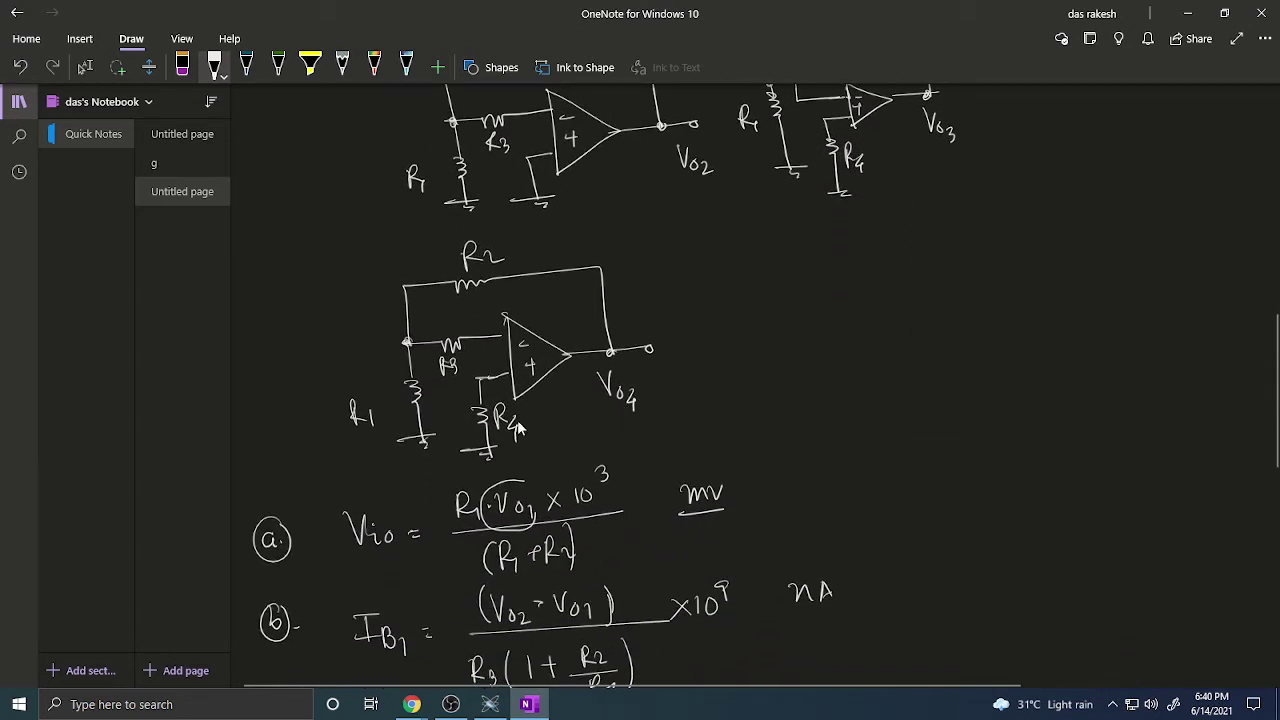
Switch to Proteus and look up the 741 operational amplifier in the device library
click(490, 704)
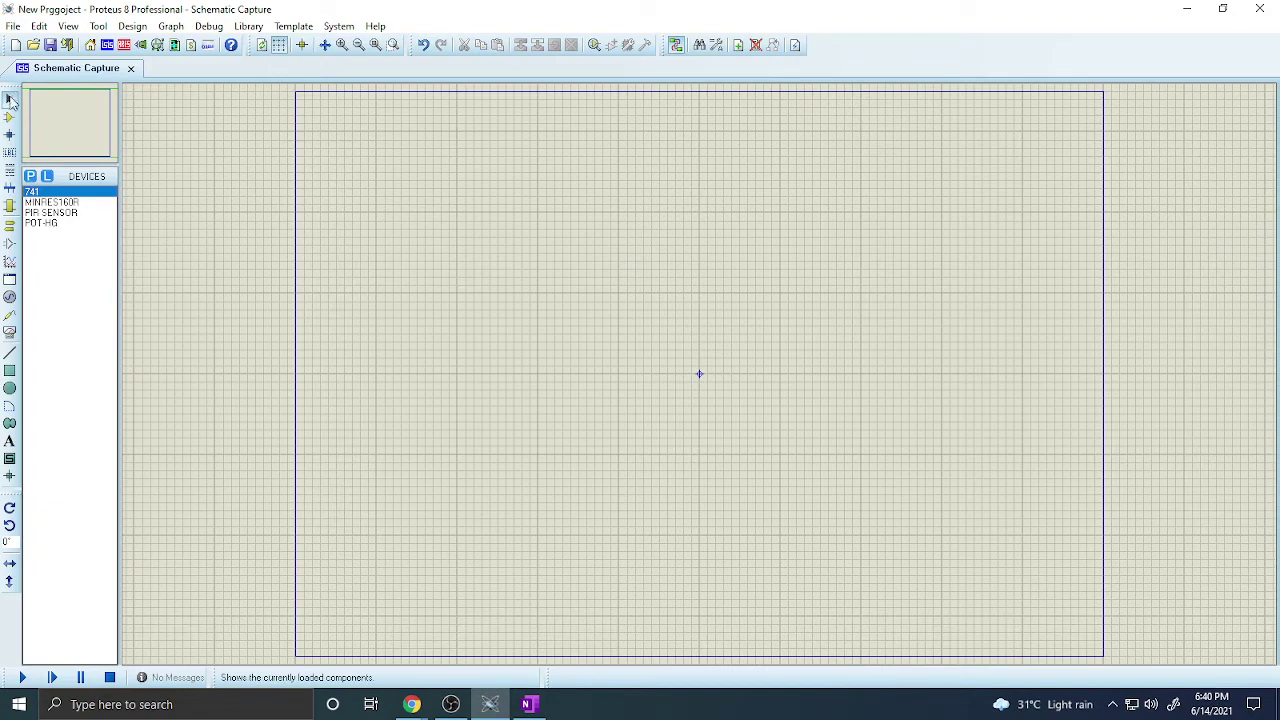
click(31, 178)
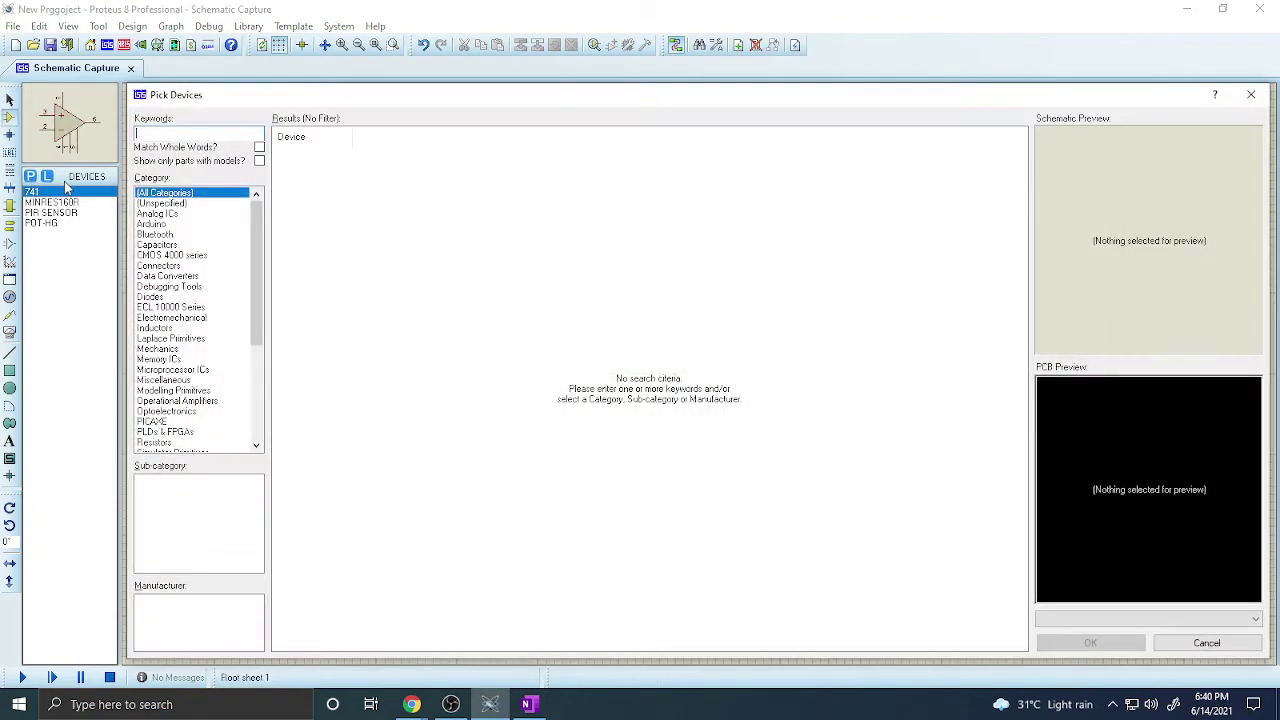
text(741)
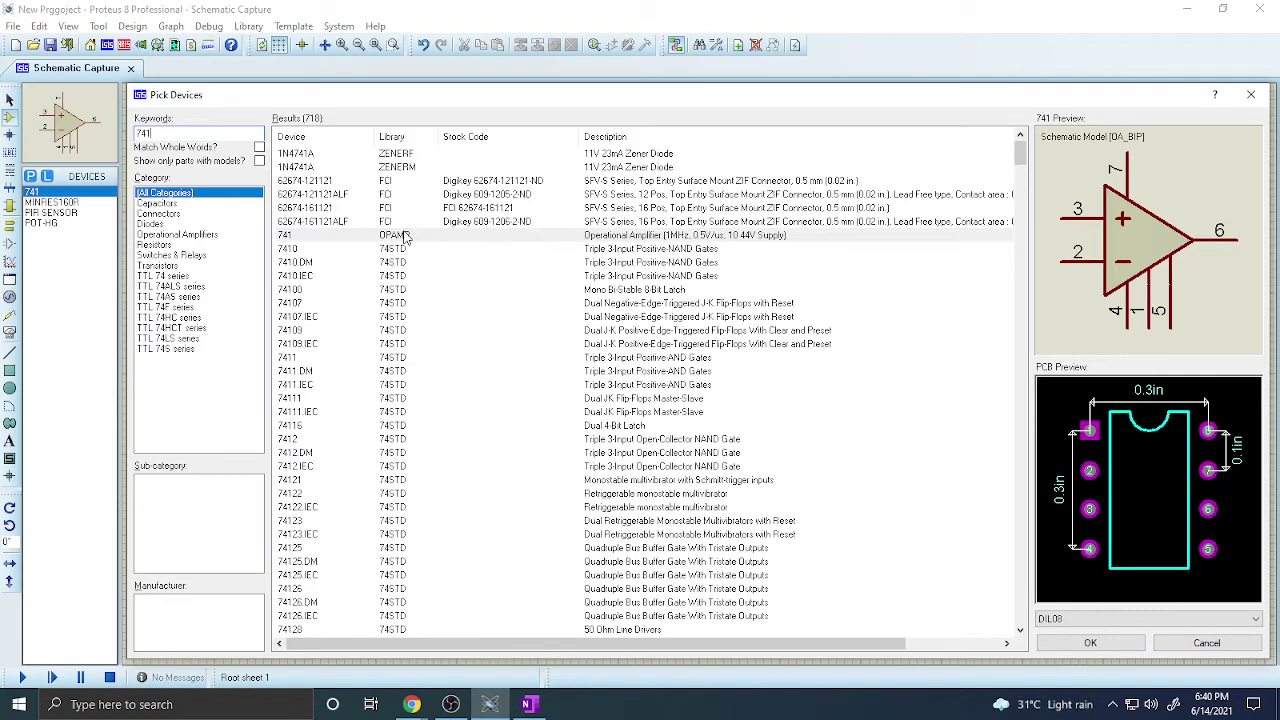
click(405, 235)
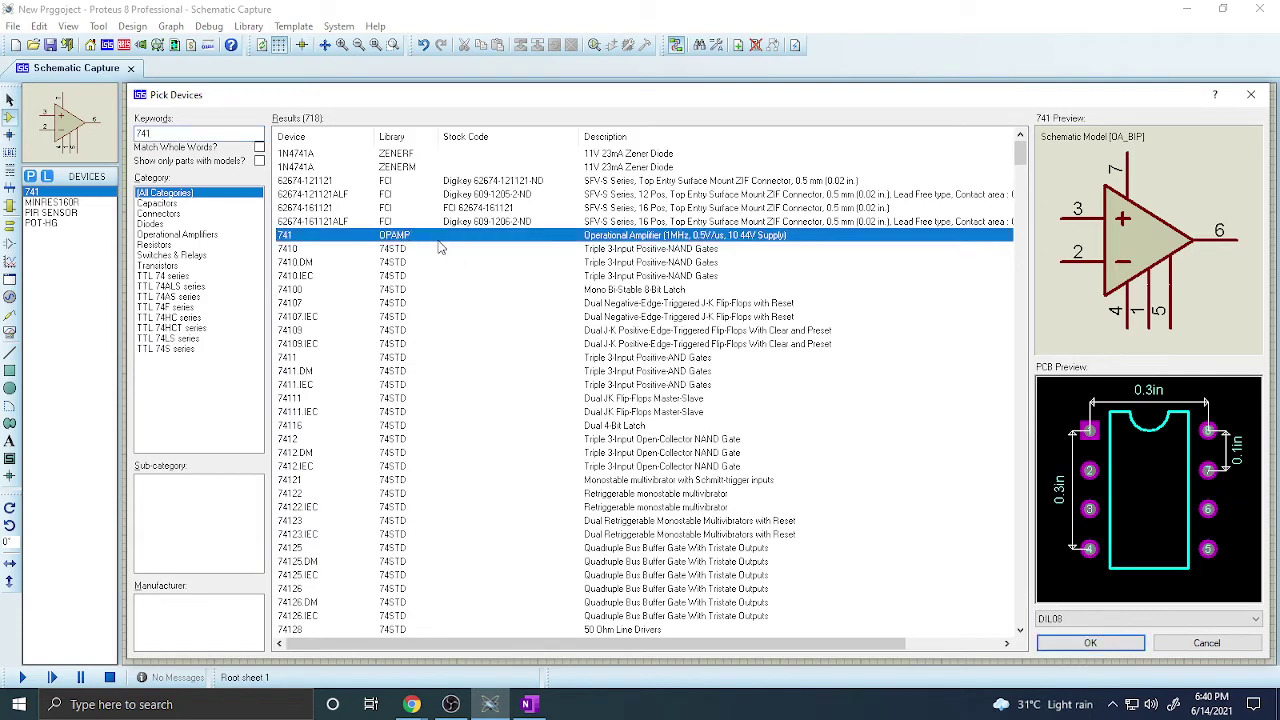
click(1160, 645)
Search the device library for "res" and look up MINRES150R among the 0.6W Metal Film resistors
click(50, 203)
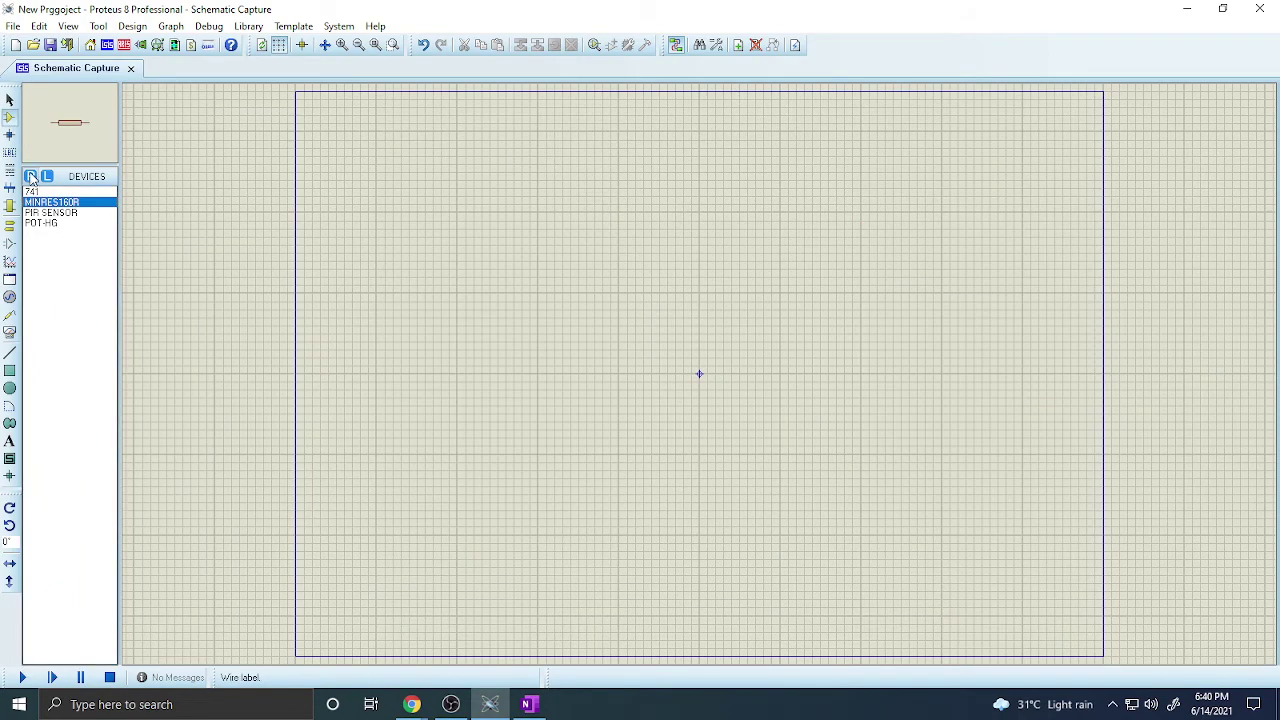
click(31, 177)
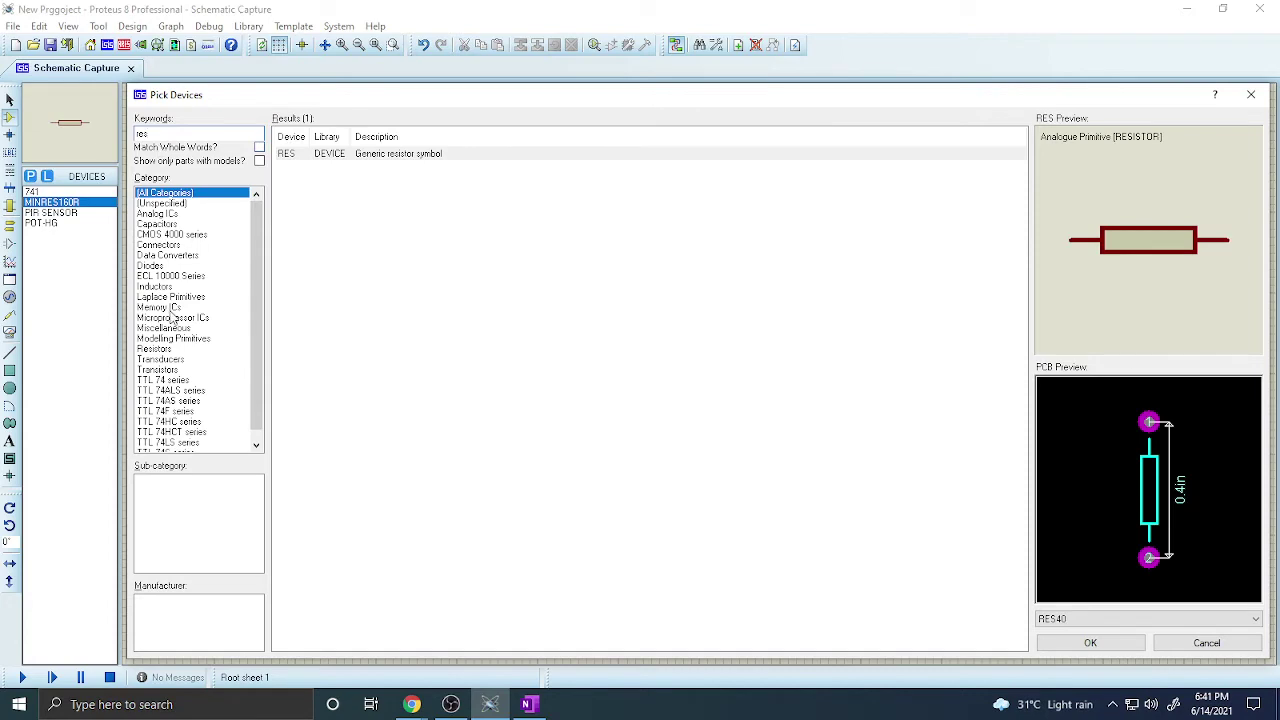
click(156, 349)
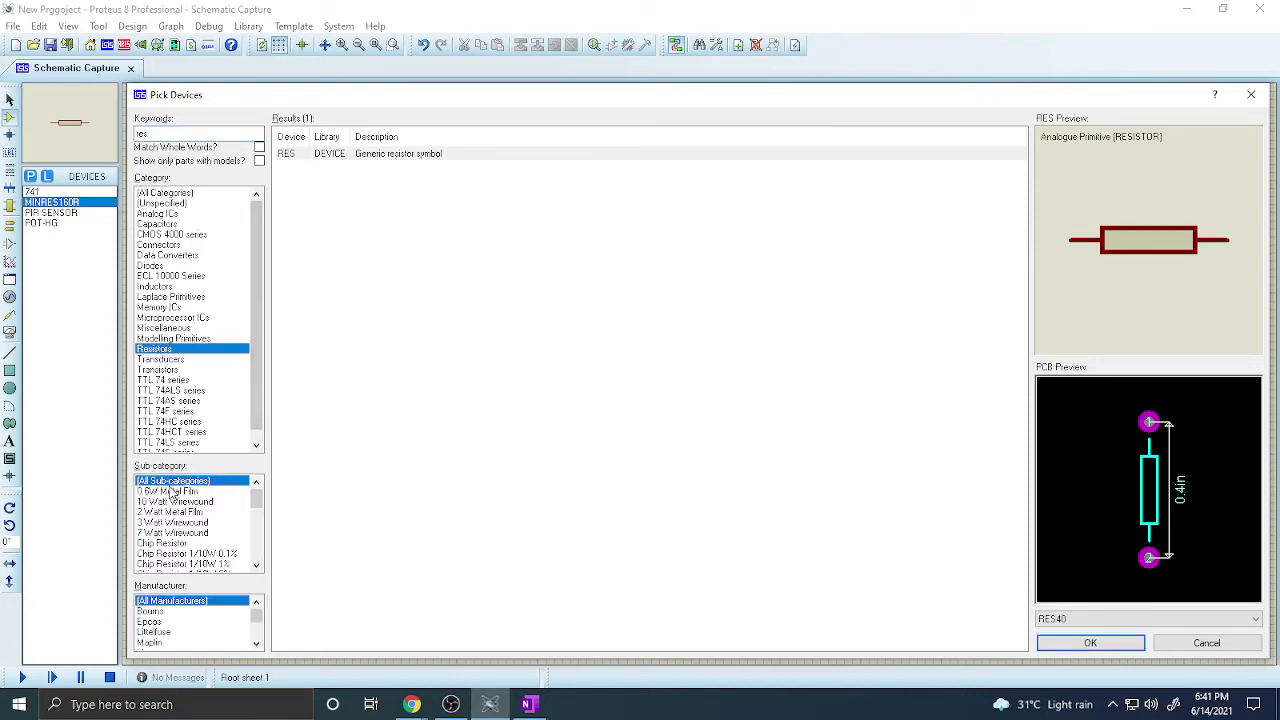
click(167, 491)
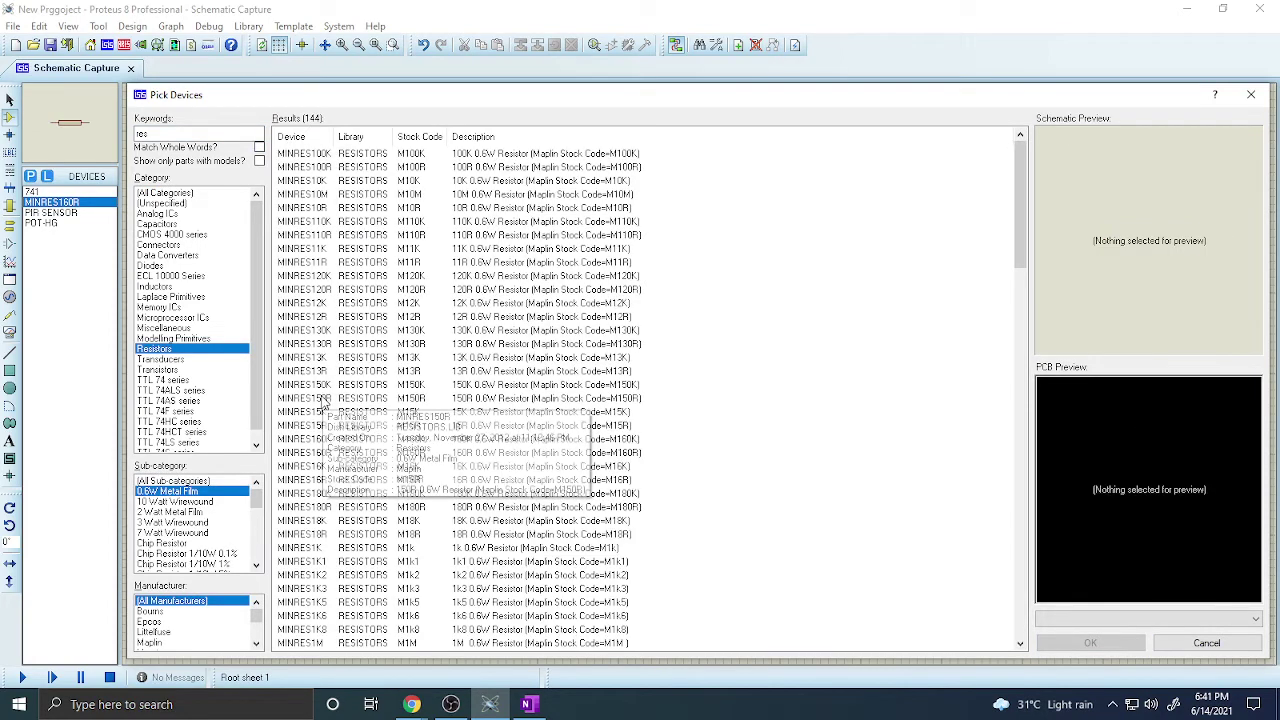
click(345, 399)
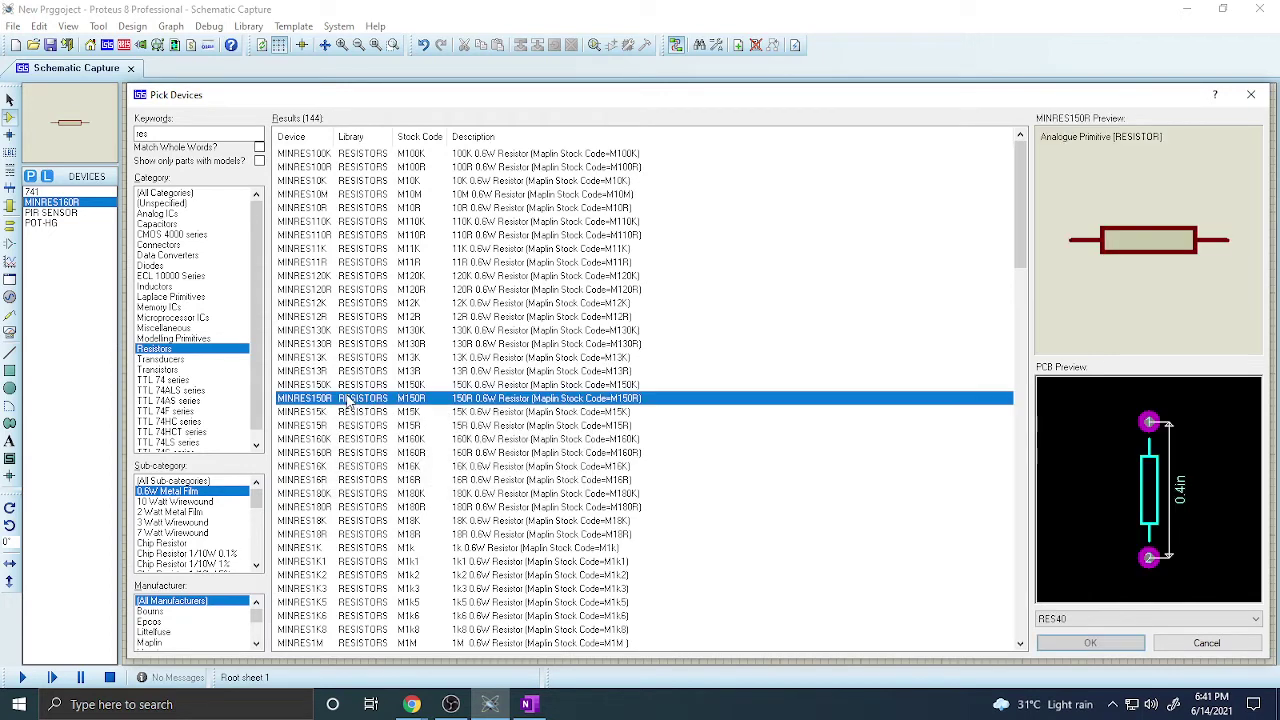
click(1180, 648)
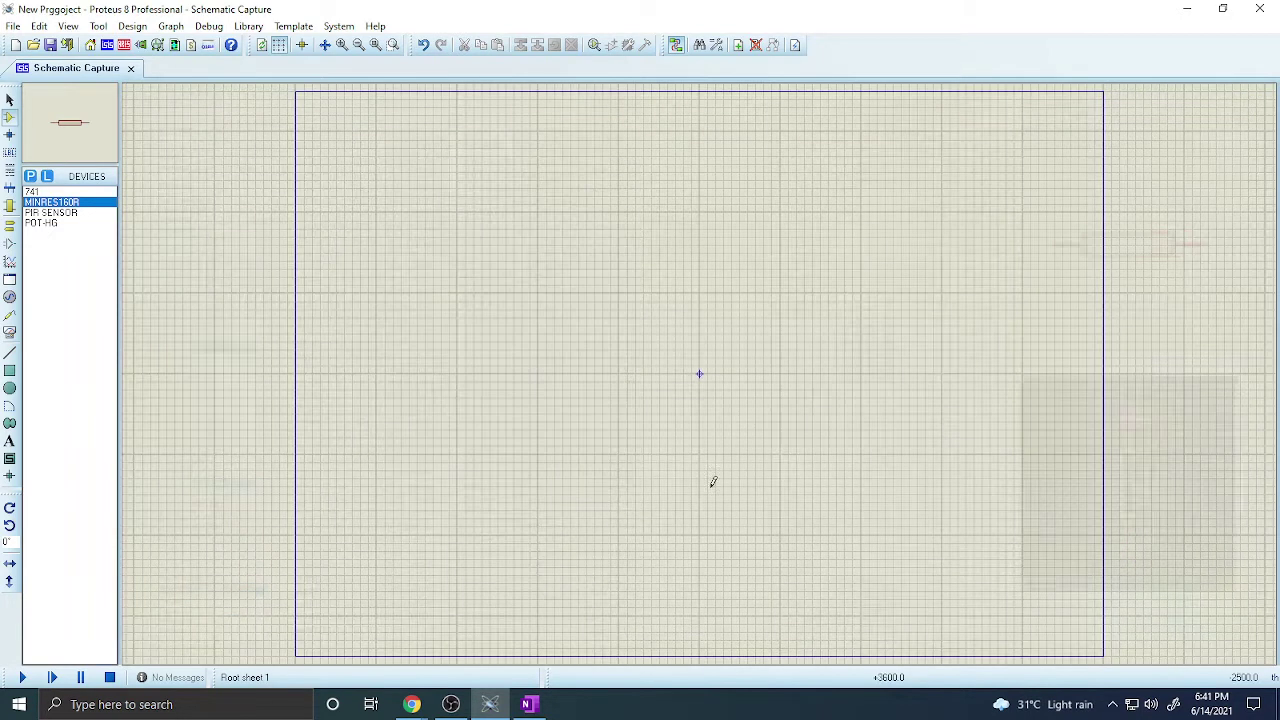
double_click(45, 223)
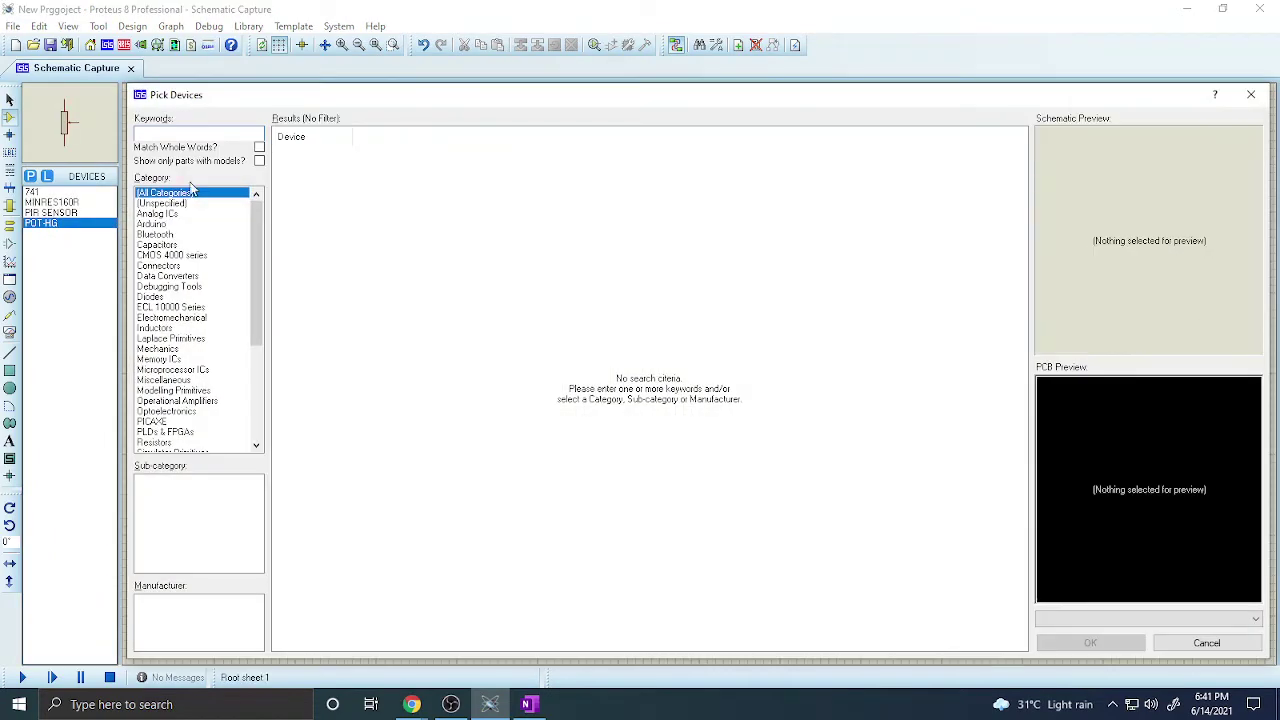
click(1250, 94)
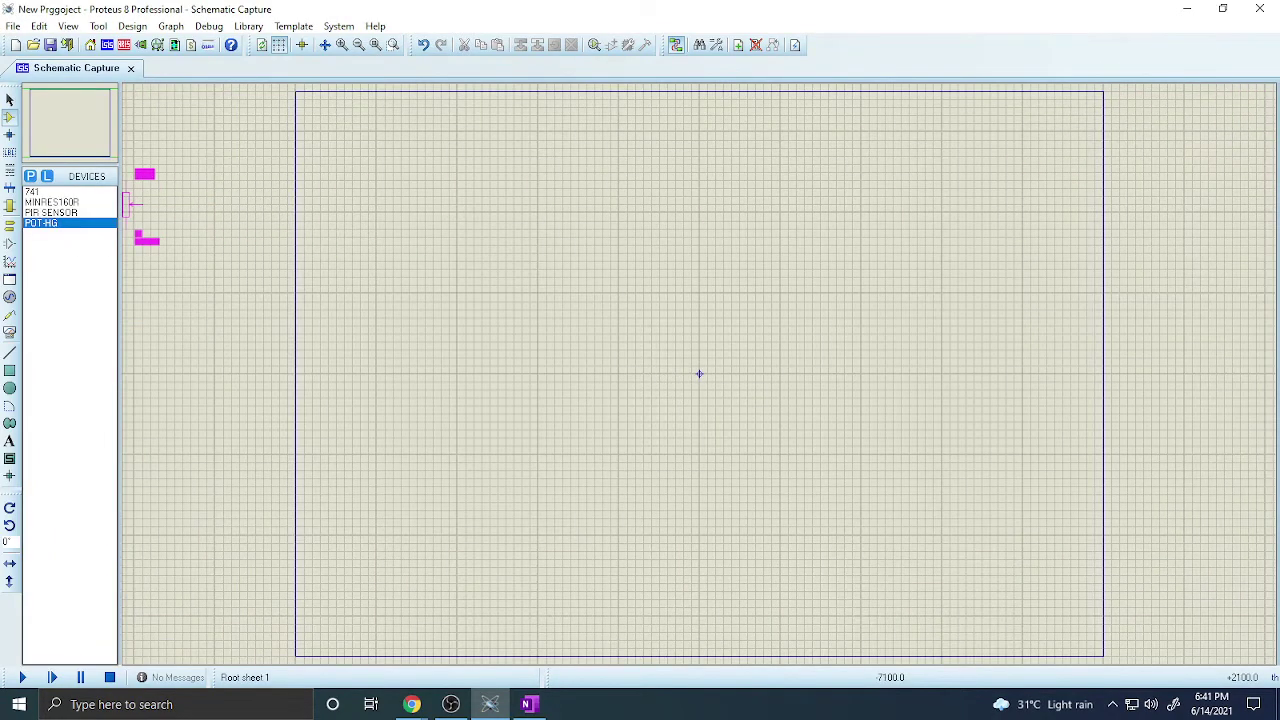
Place a 741 op-amp on the empty schematic sheet, above and to the left of the sheet origin
click(63, 191)
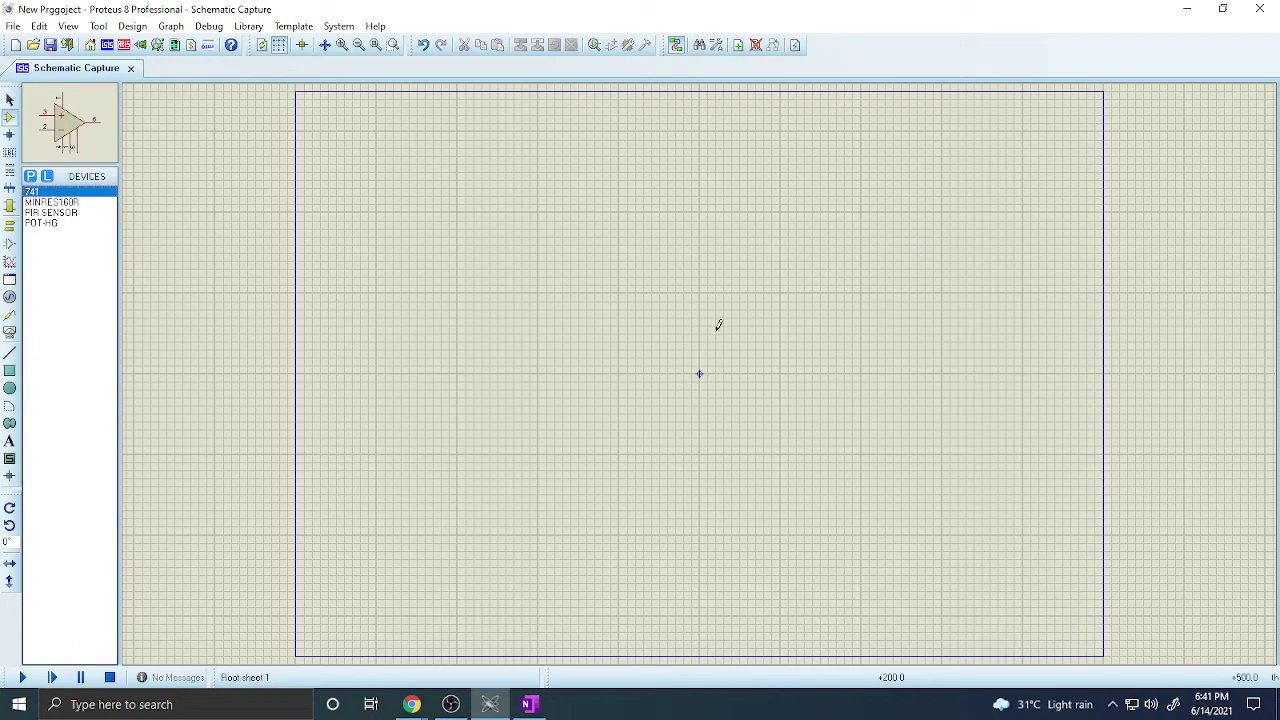
click(608, 312)
click(606, 320)
key(F6)
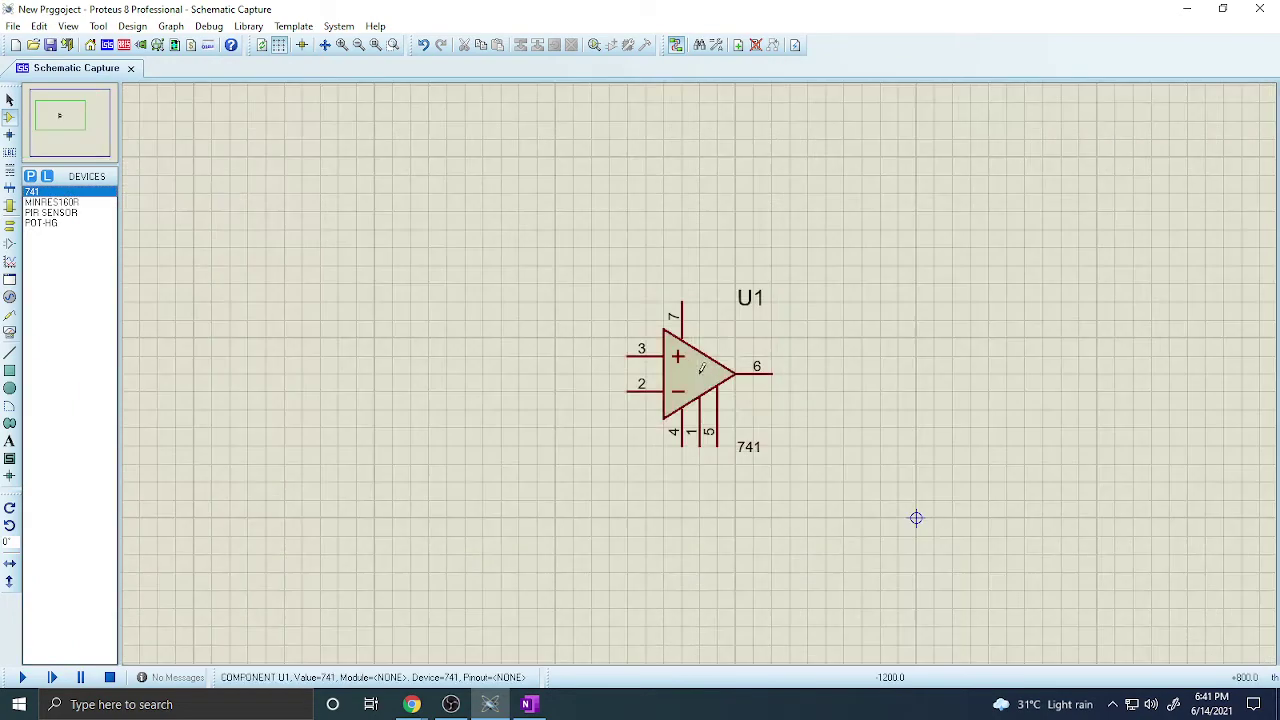
click(560, 296)
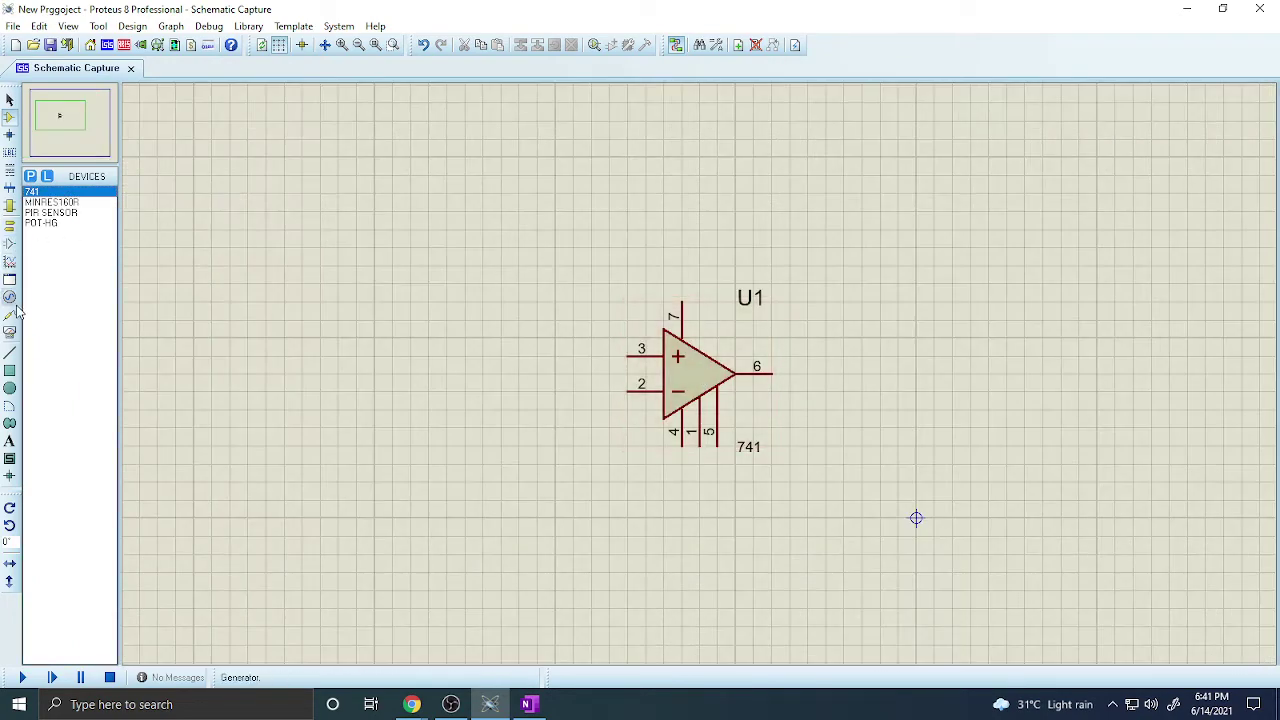
Place one power terminal above the op-amp's pin 7 and another below its pin 4
click(9, 224)
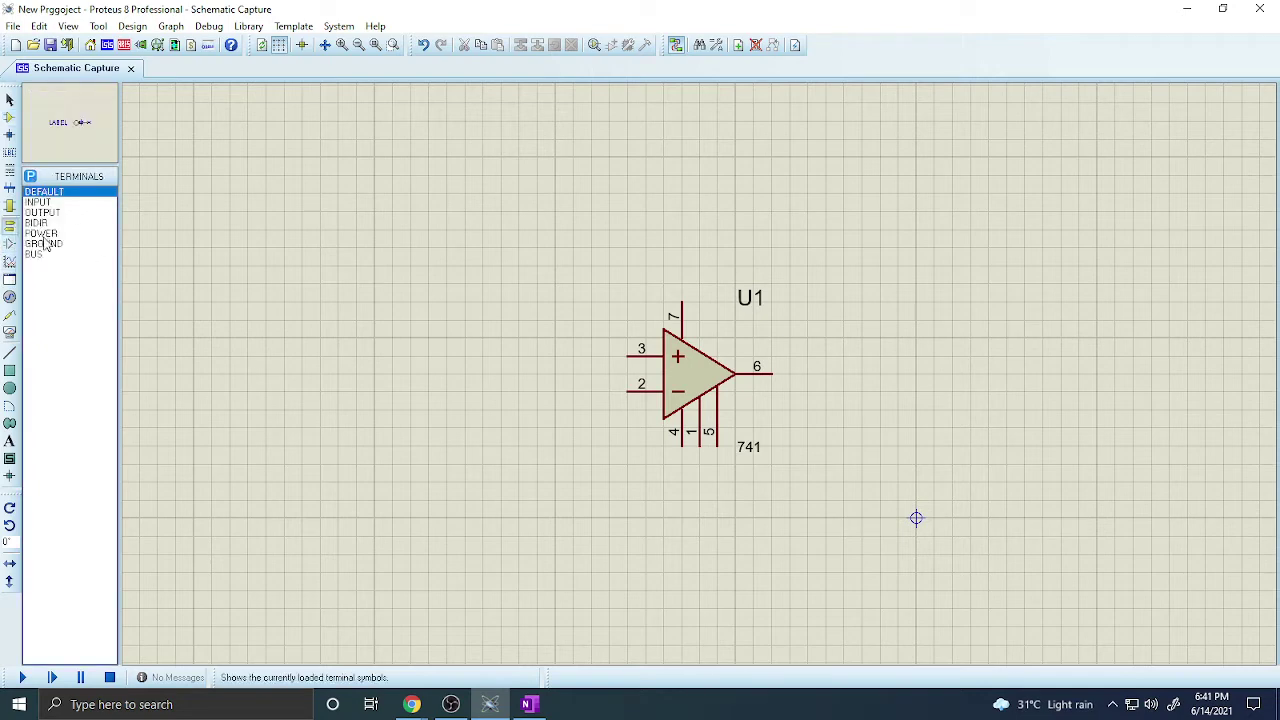
click(86, 235)
click(681, 205)
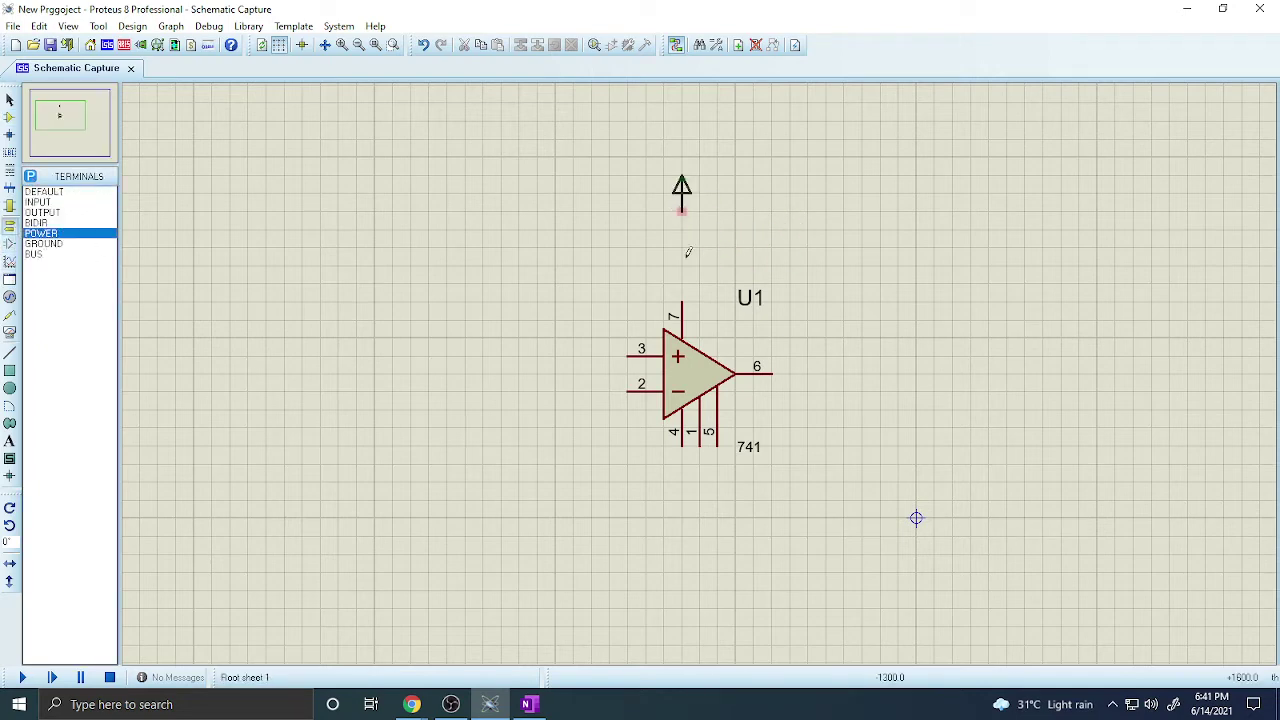
click(682, 545)
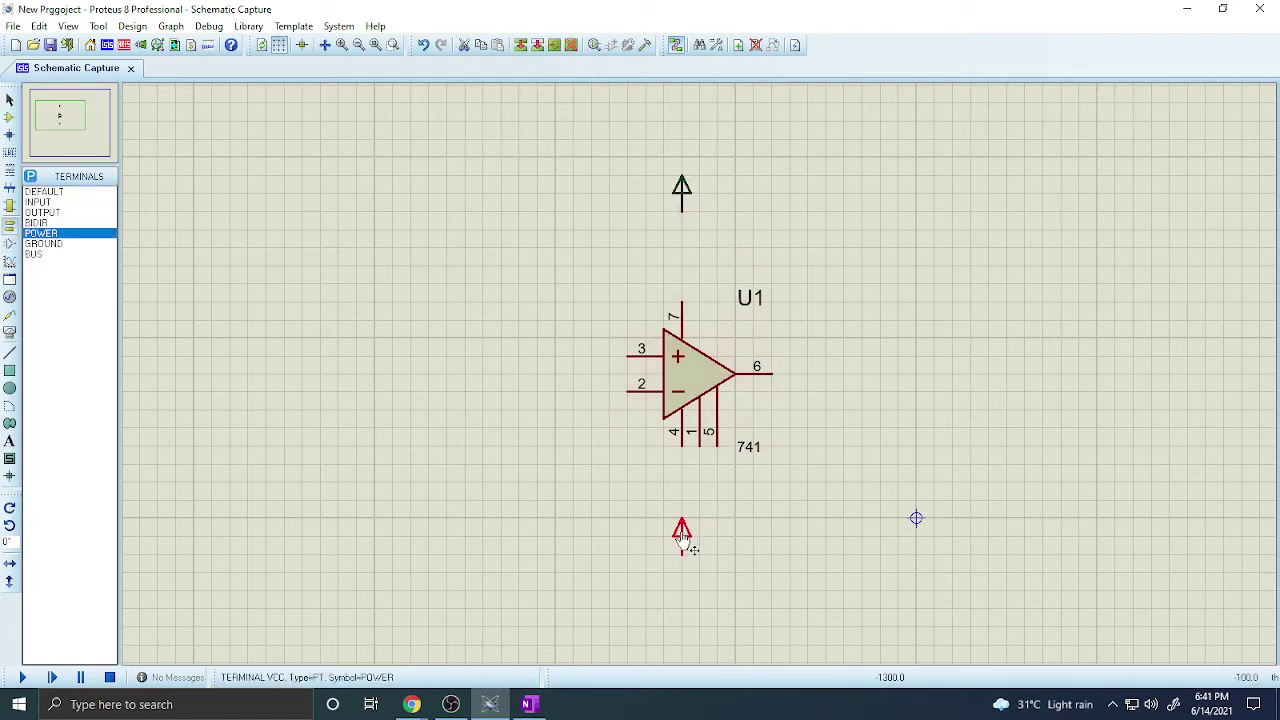
Rotate the lower power terminal 180 degrees so it points down, and realign it beneath pin 4
drag(736, 500, 609, 573)
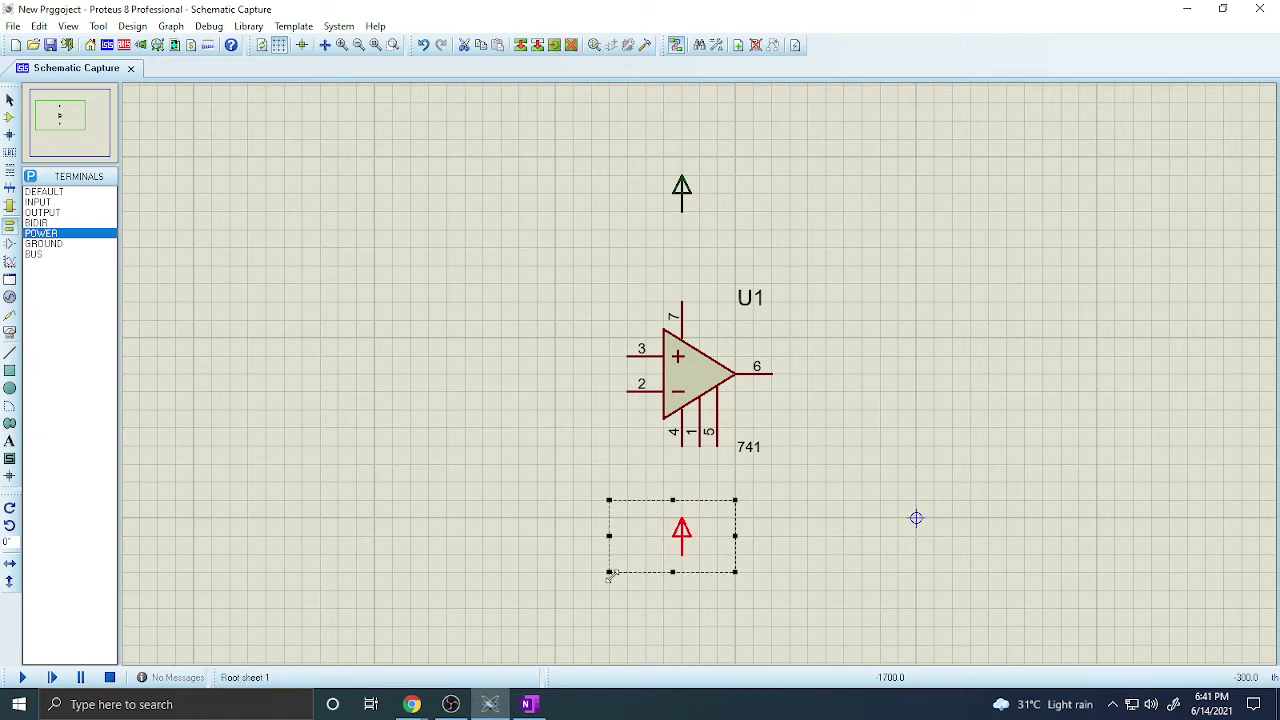
key(KP_Add)
key(KP_Add)
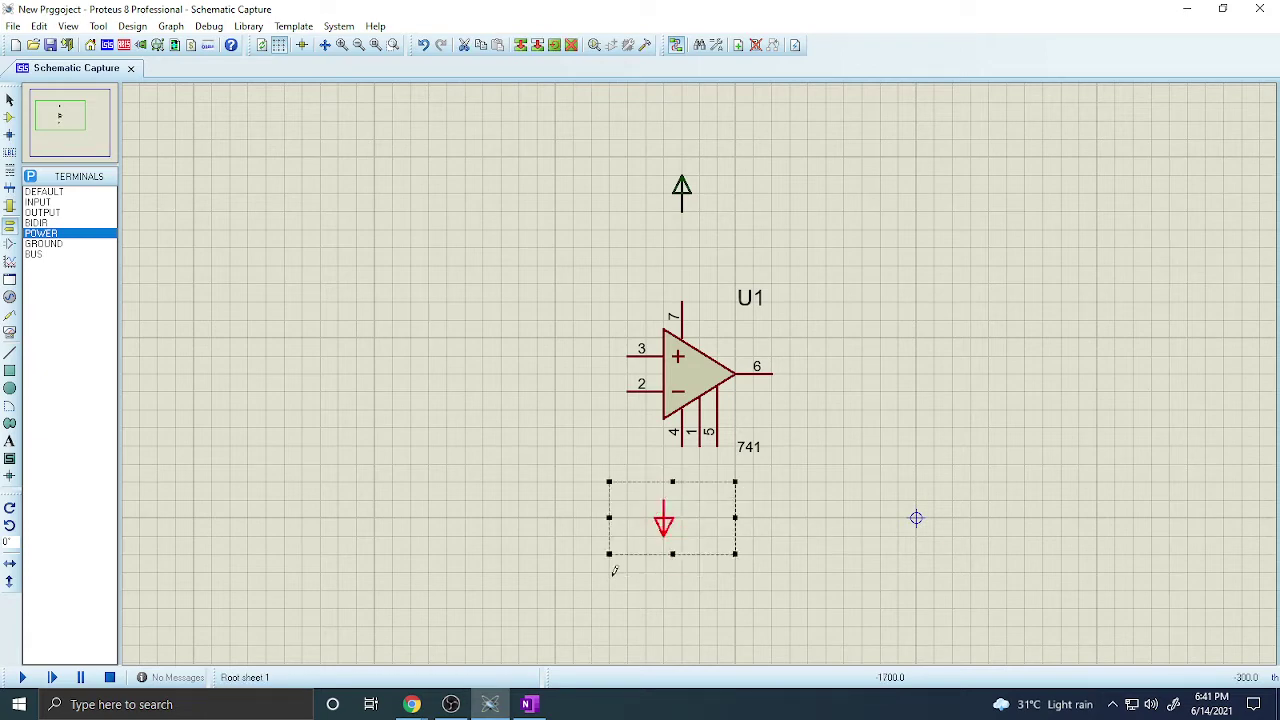
mouse_move(651, 515)
mouse_down()
mouse_move(688, 533)
mouse_move(669, 535)
mouse_up()
click(681, 518)
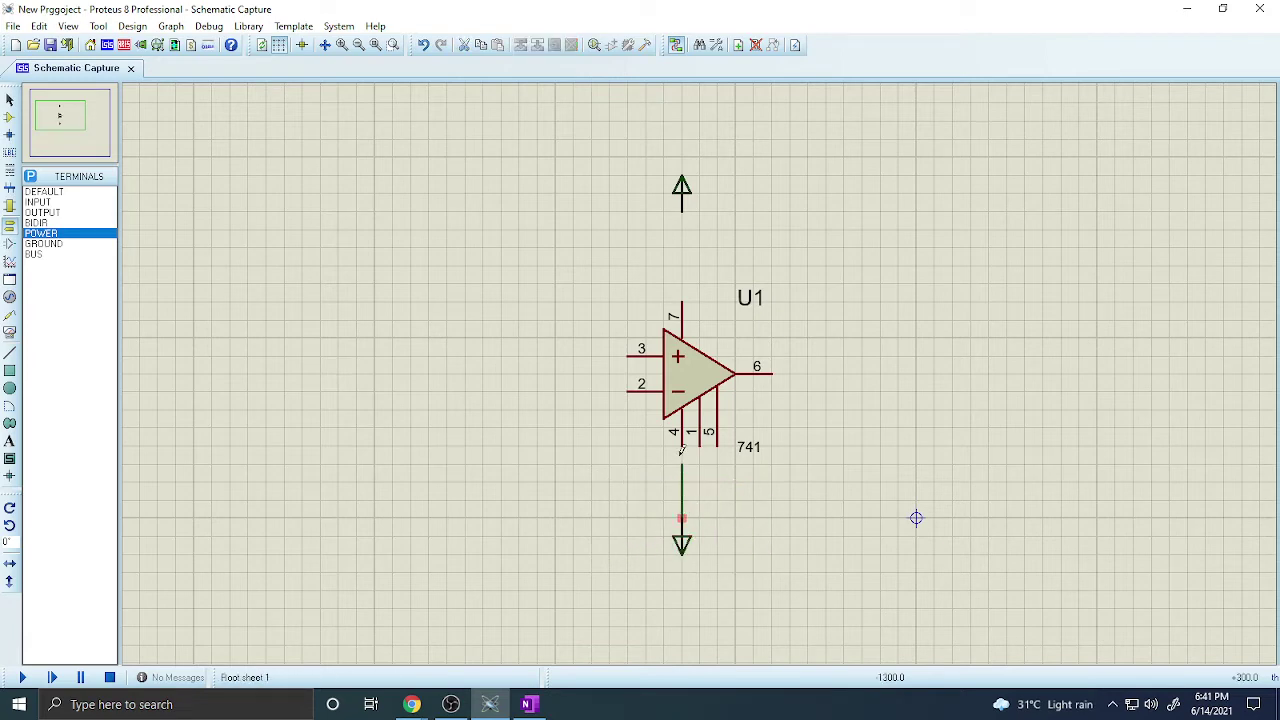
click(681, 451)
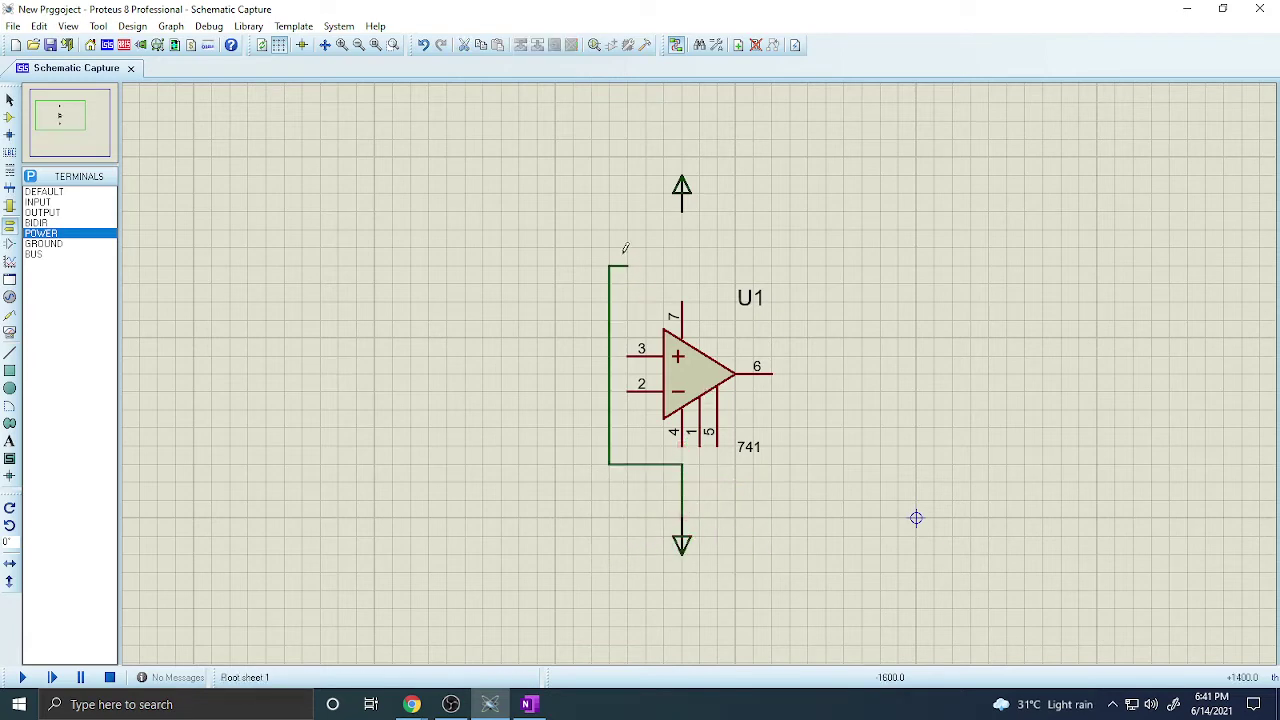
key(Escape)
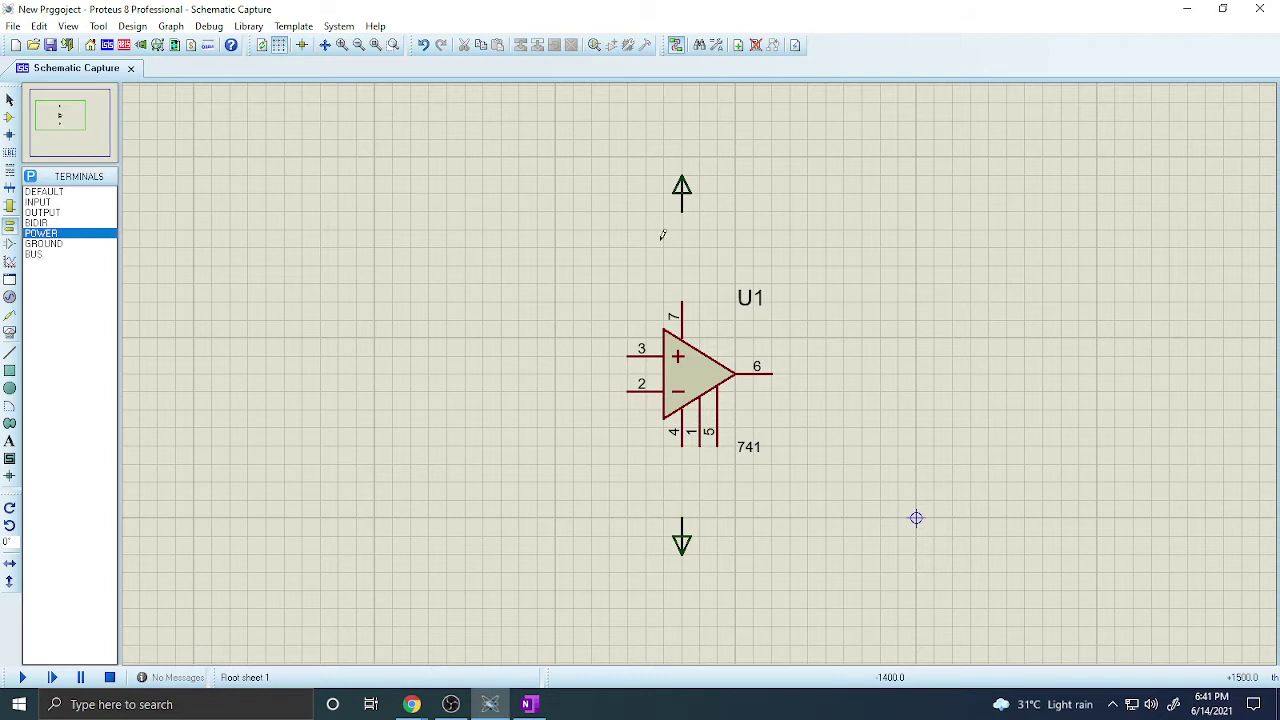
Wire the op-amp's pin 4 to the lower power terminal and pin 7 to the upper one
click(681, 446)
click(681, 520)
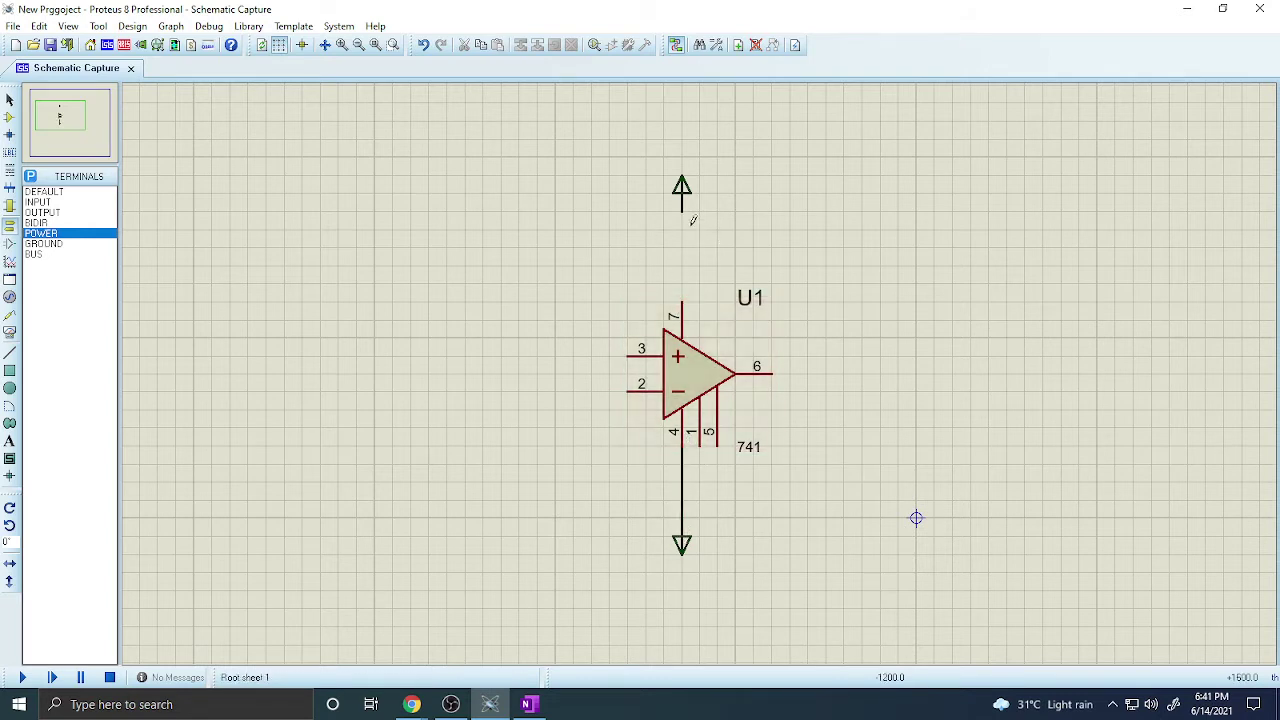
click(681, 208)
click(681, 297)
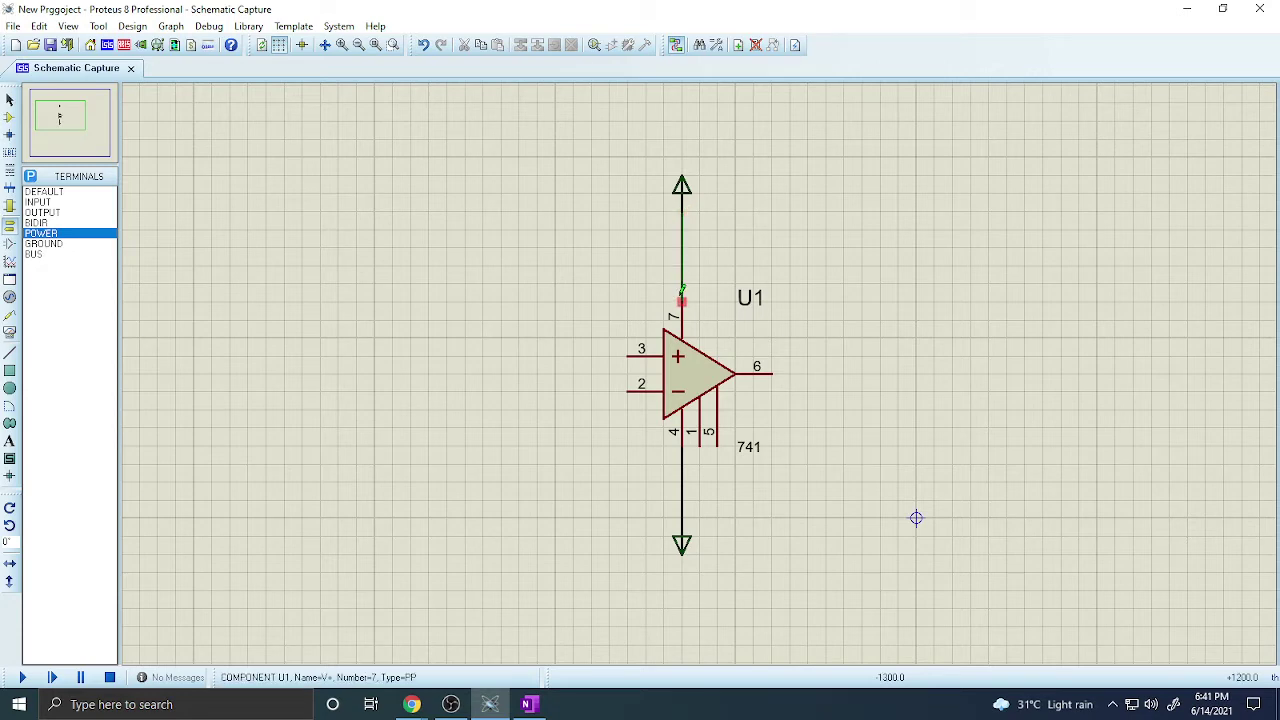
Label the upper power terminal +12v and the lower power terminal -12v
double_click(681, 189)
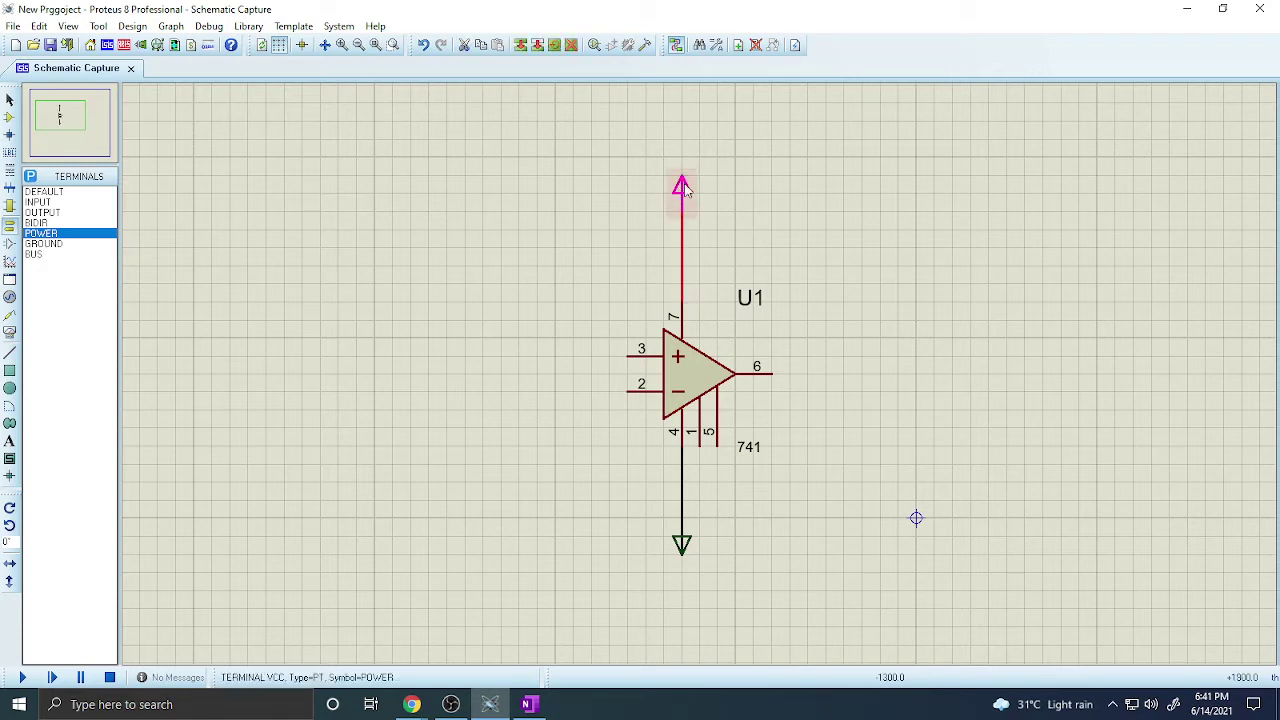
text(+12V)
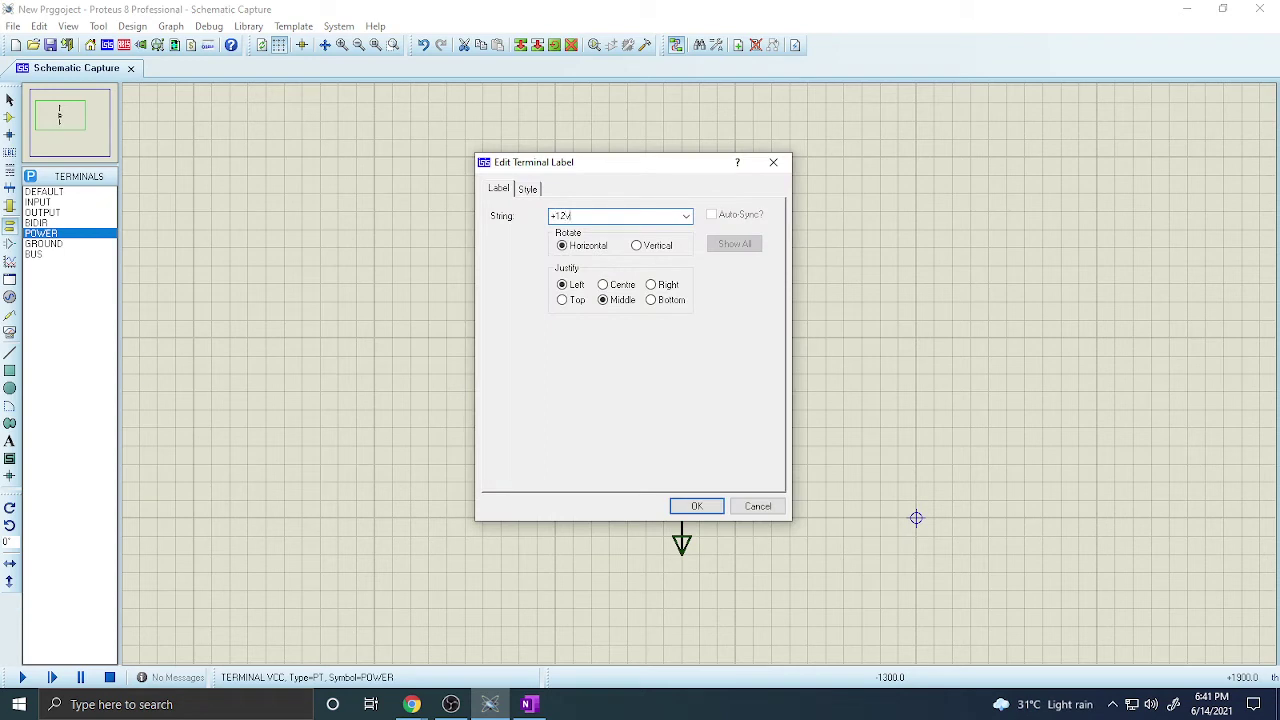
key(Return)
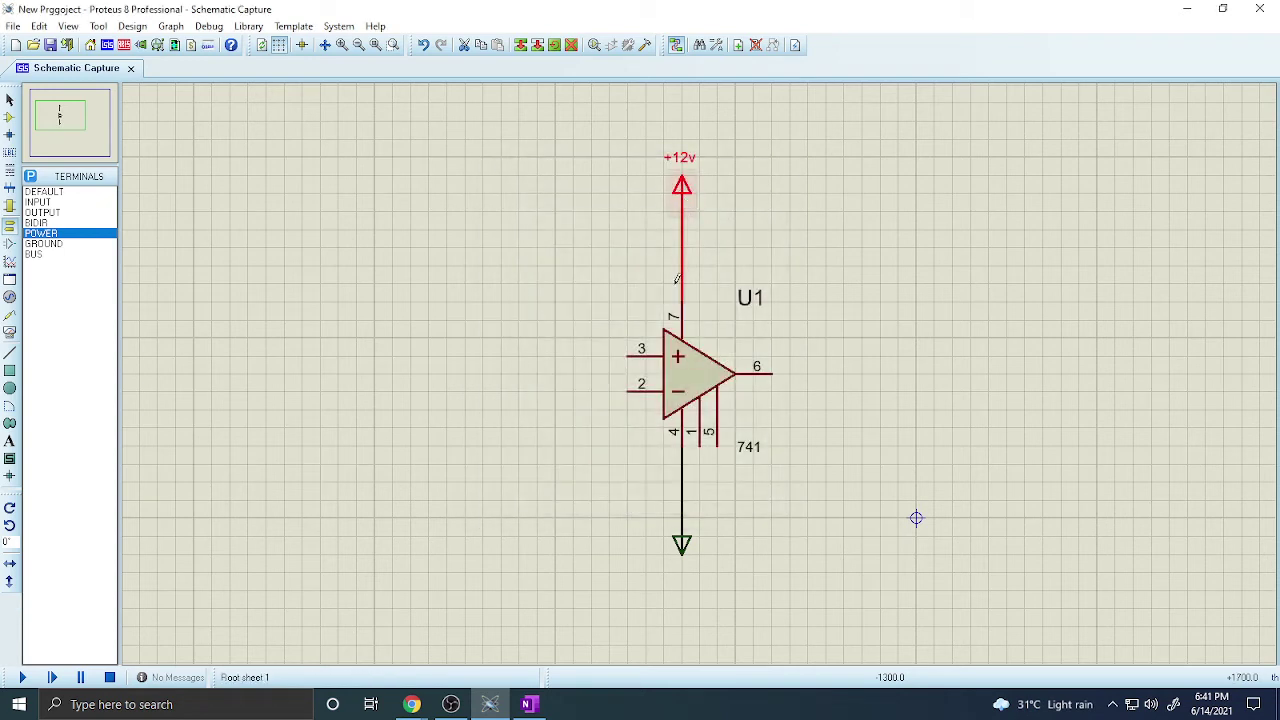
double_click(684, 548)
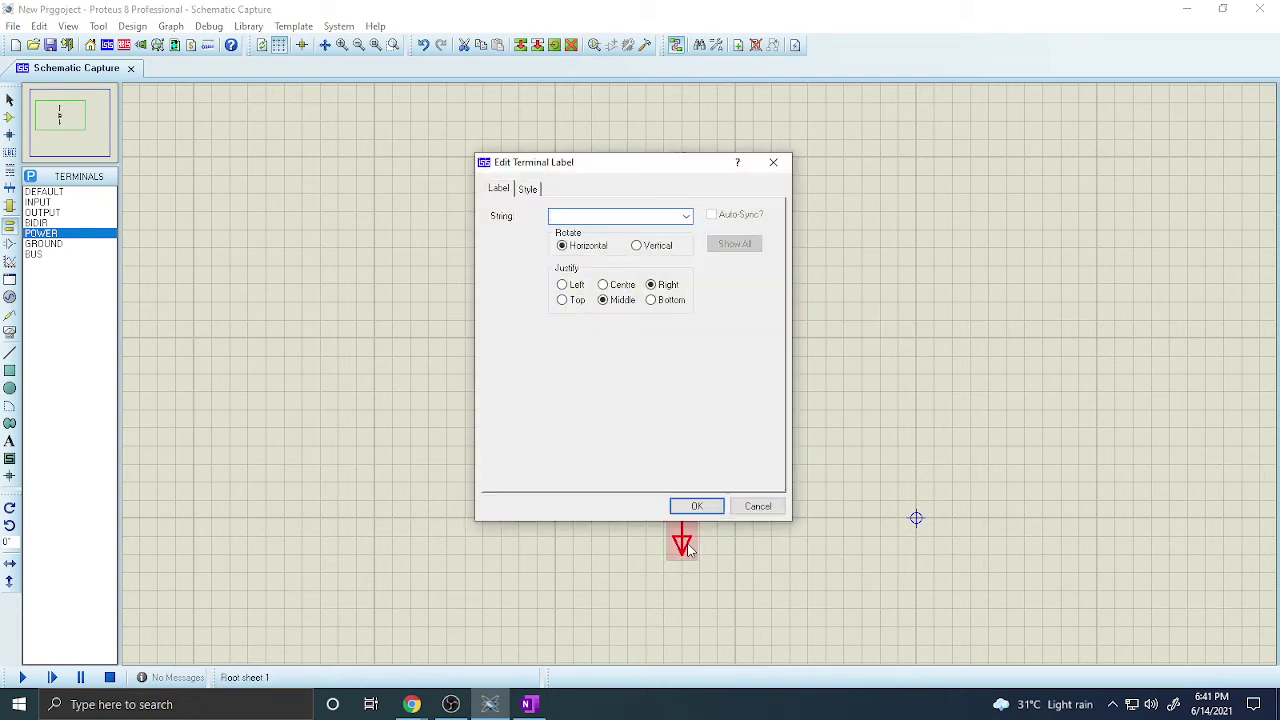
key(Return)
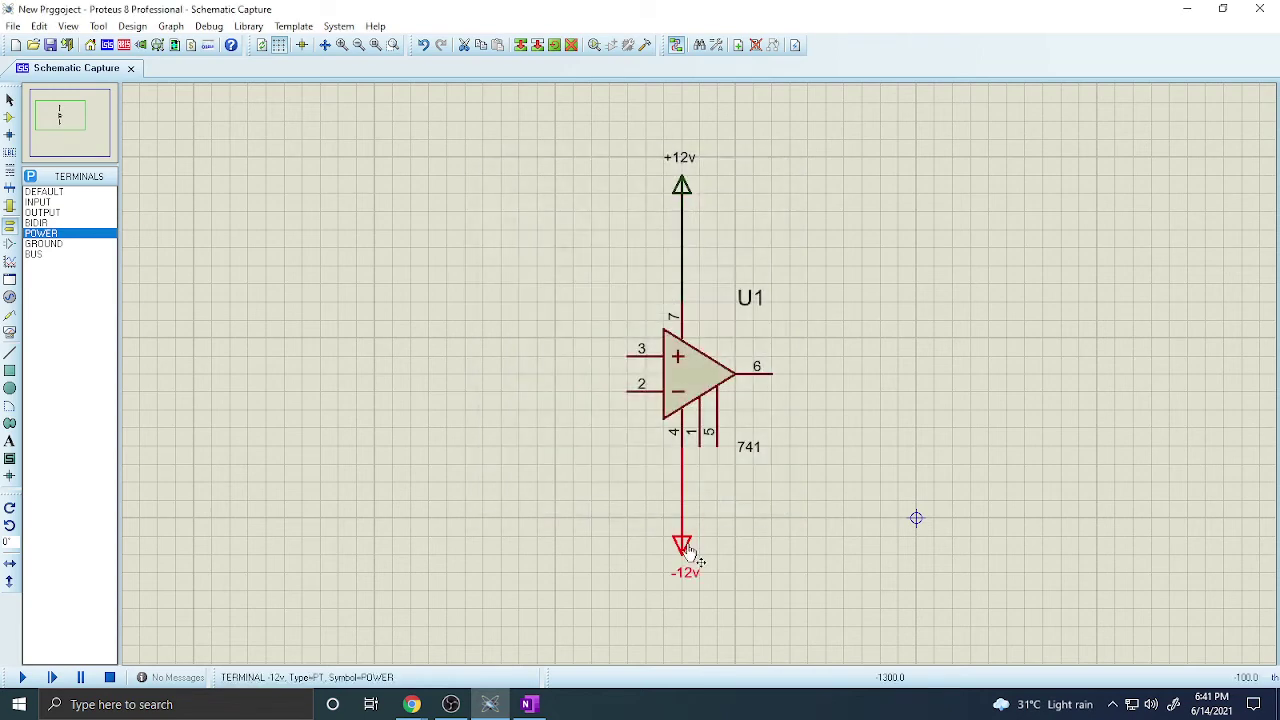
Place a vertical MINRES160R resistor to the left of the op-amp, slightly below its inputs
click(9, 117)
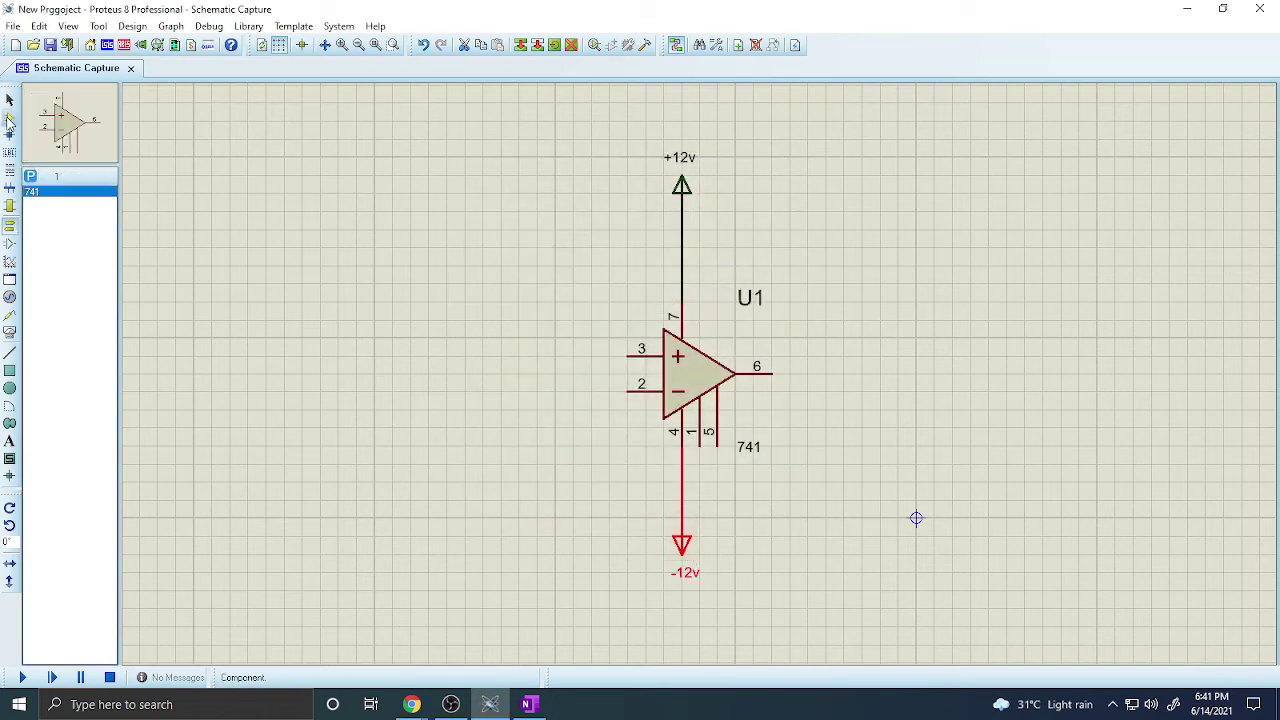
click(60, 202)
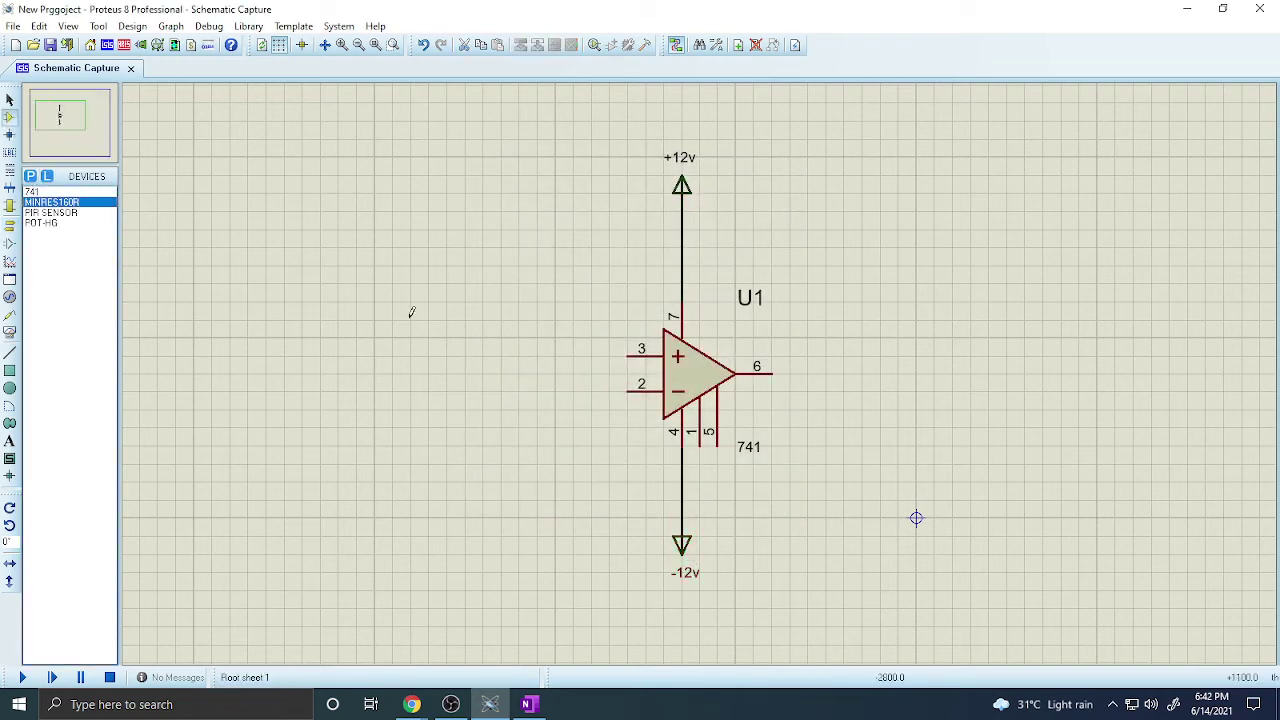
click(419, 356)
key(KP_Add)
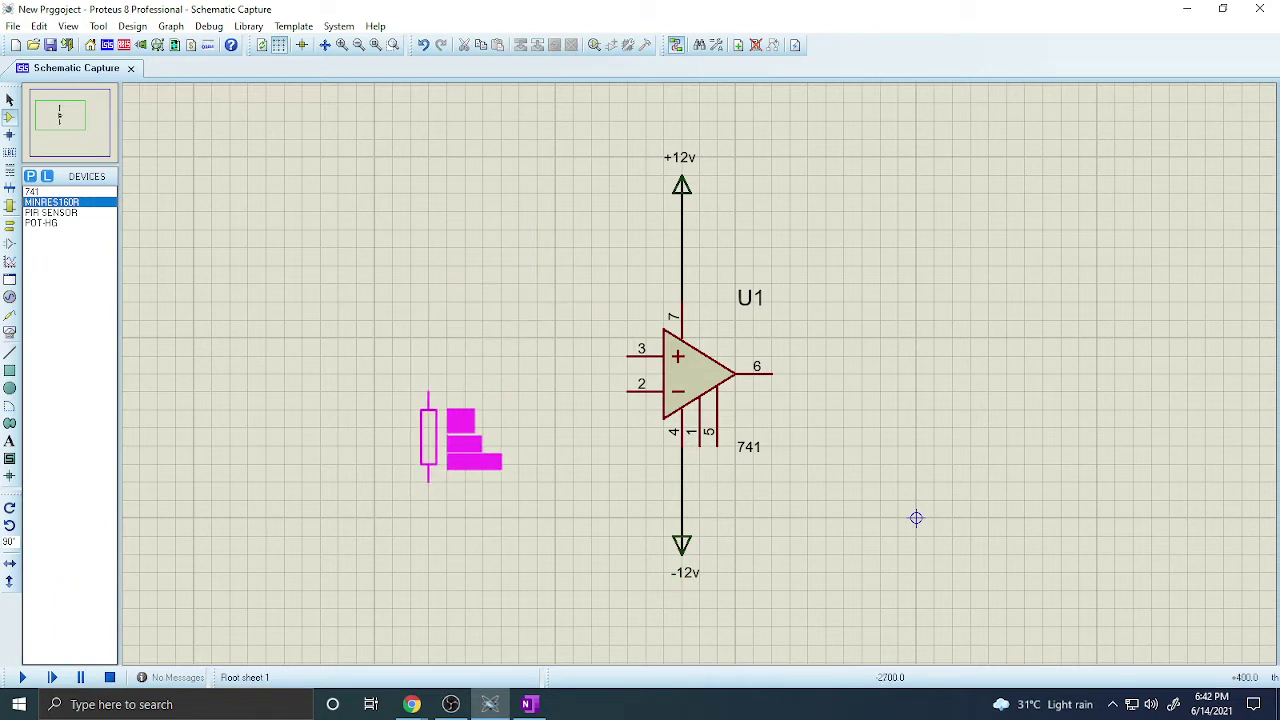
click(428, 437)
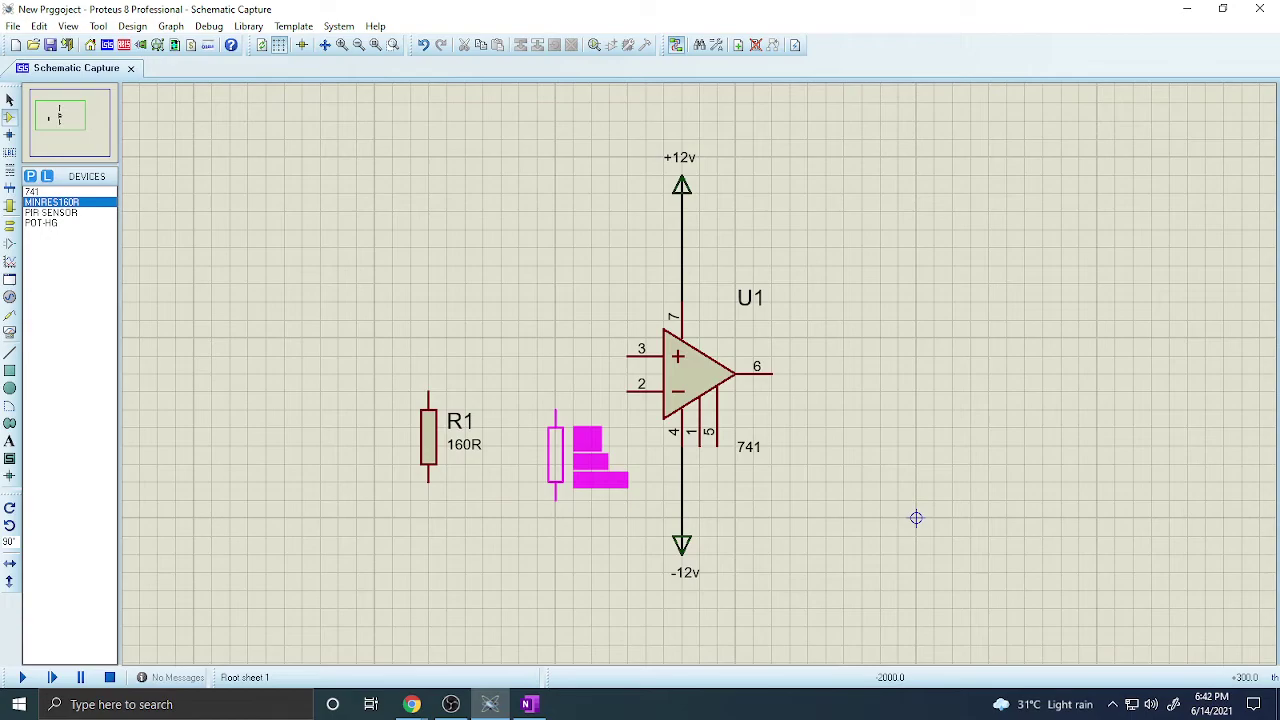
Switch to the OneNote page and review the resistor table and the Vo1 to Vo4 measurement circuits
click(529, 704)
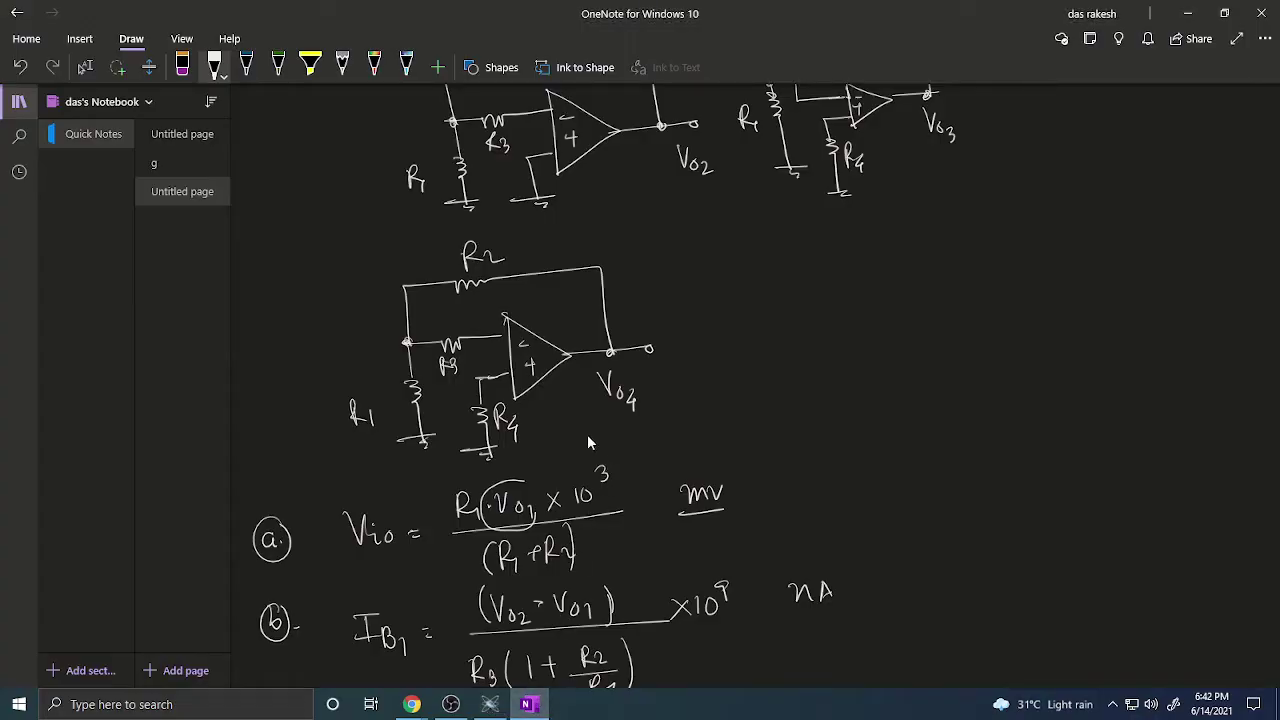
scroll(587, 436, up, 5)
scroll(587, 440, up, 2)
scroll(537, 390, down, 4)
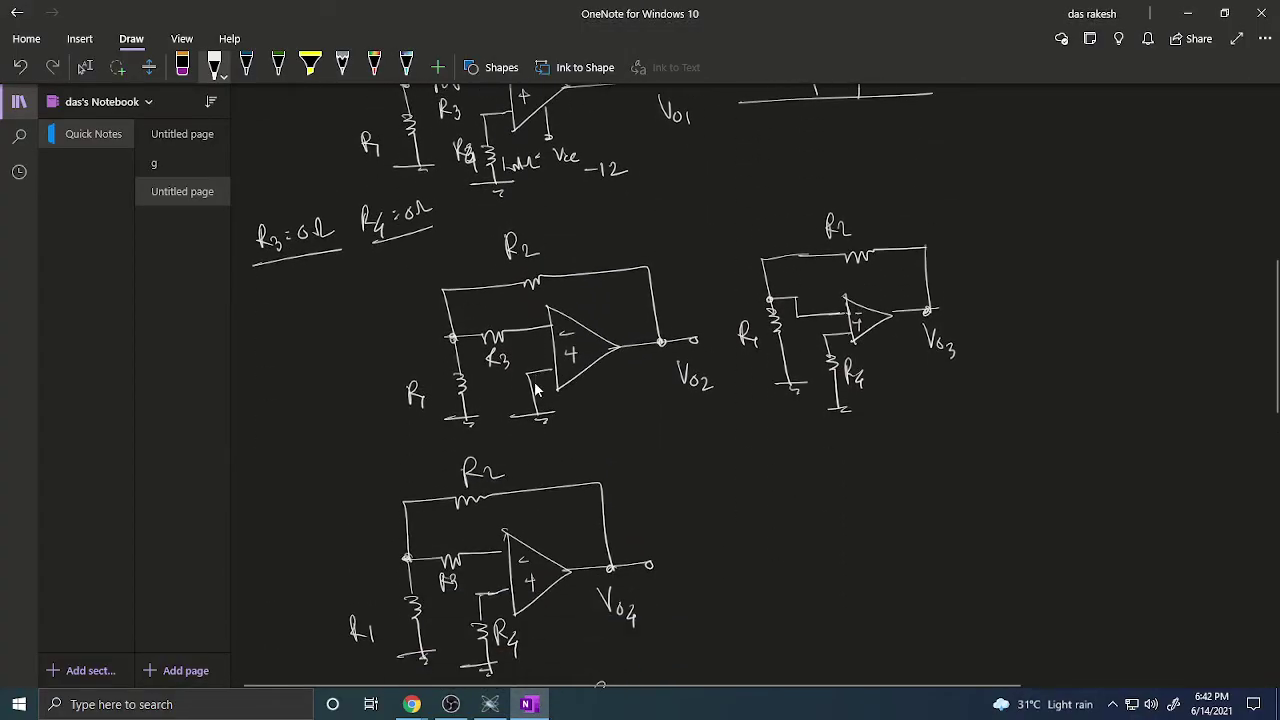
scroll(503, 356, down, 3)
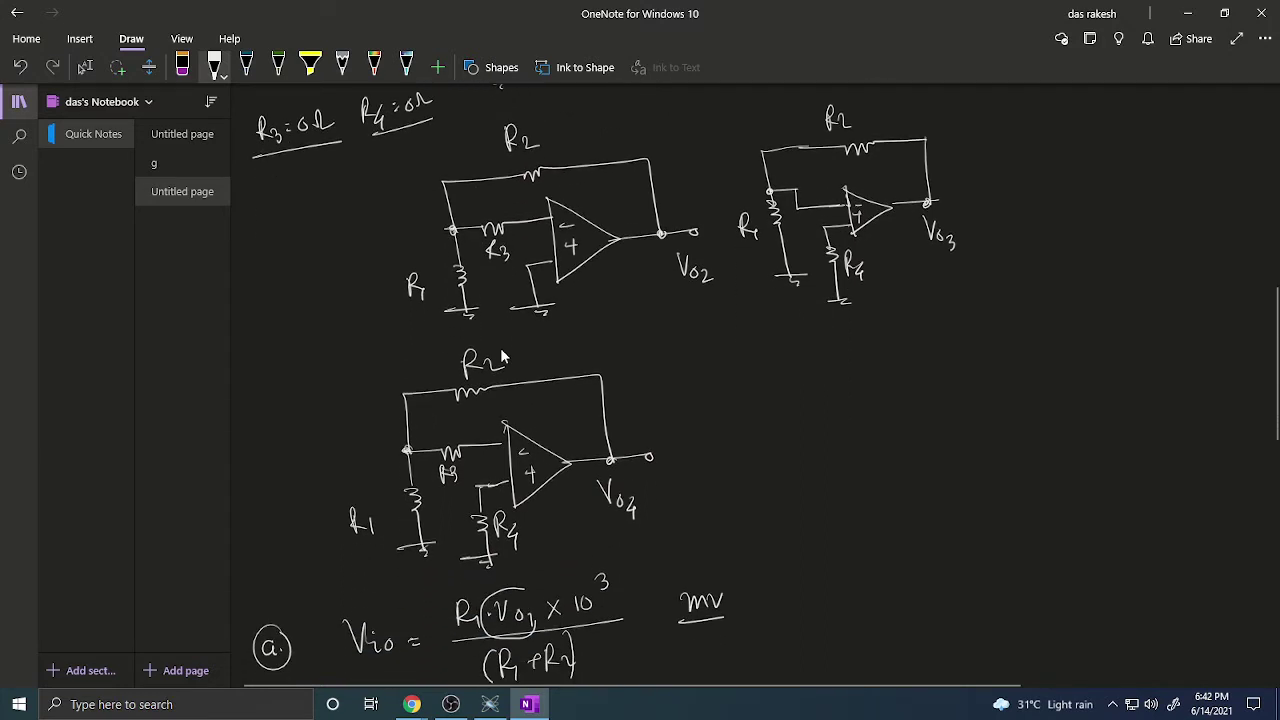
scroll(503, 356, up, 5)
scroll(503, 356, up, 3)
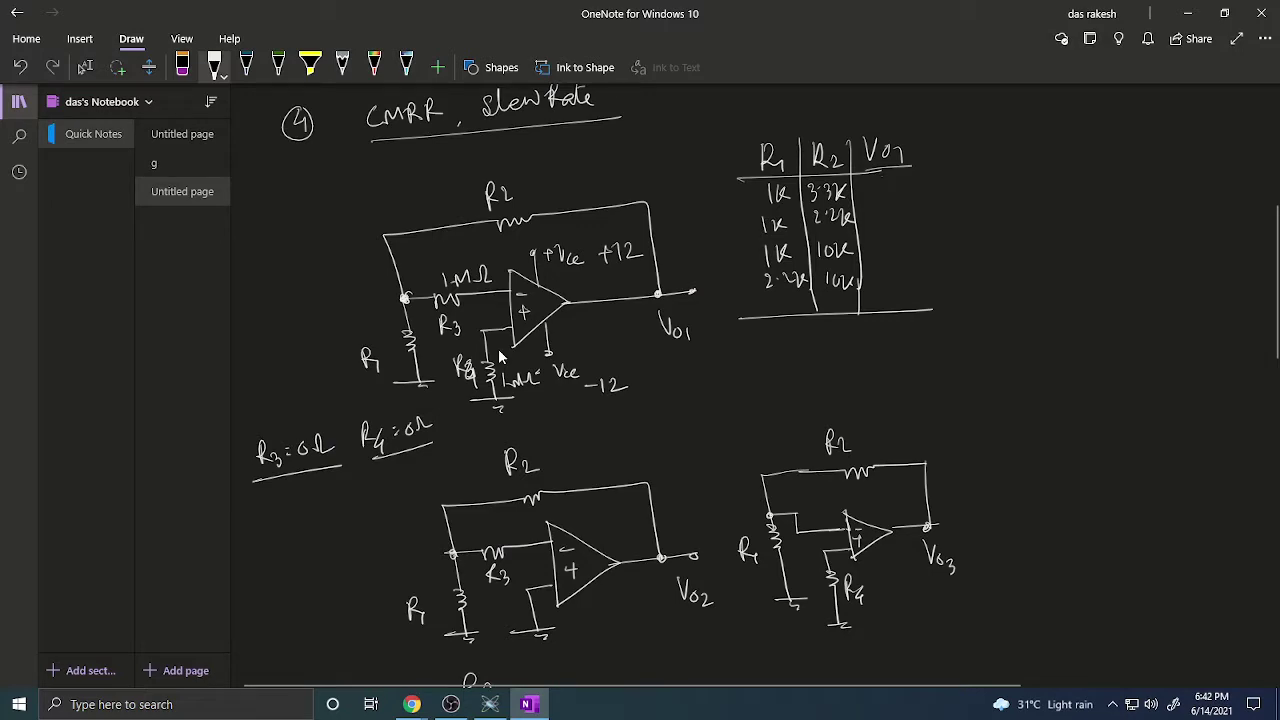
scroll(500, 356, down, 15)
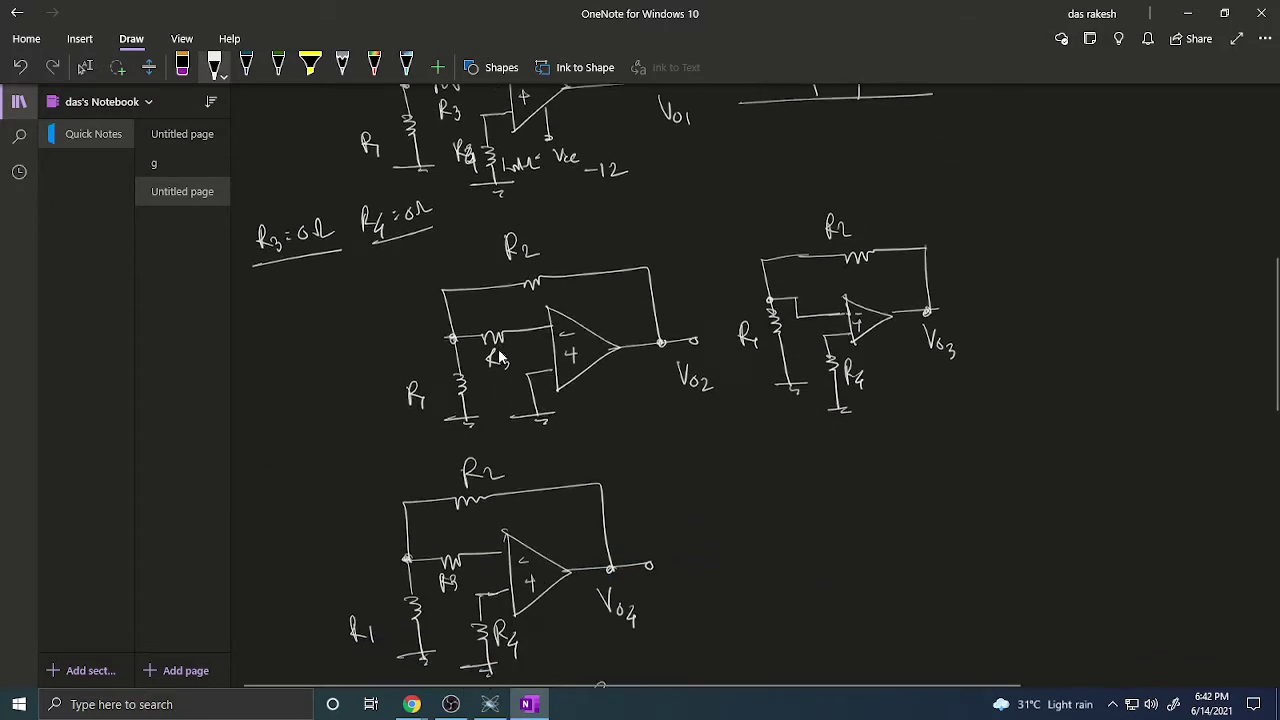
Mark the bypass across R4 in the Vo1 circuit sketch with a curved pen stroke
scroll(500, 358, up, 15)
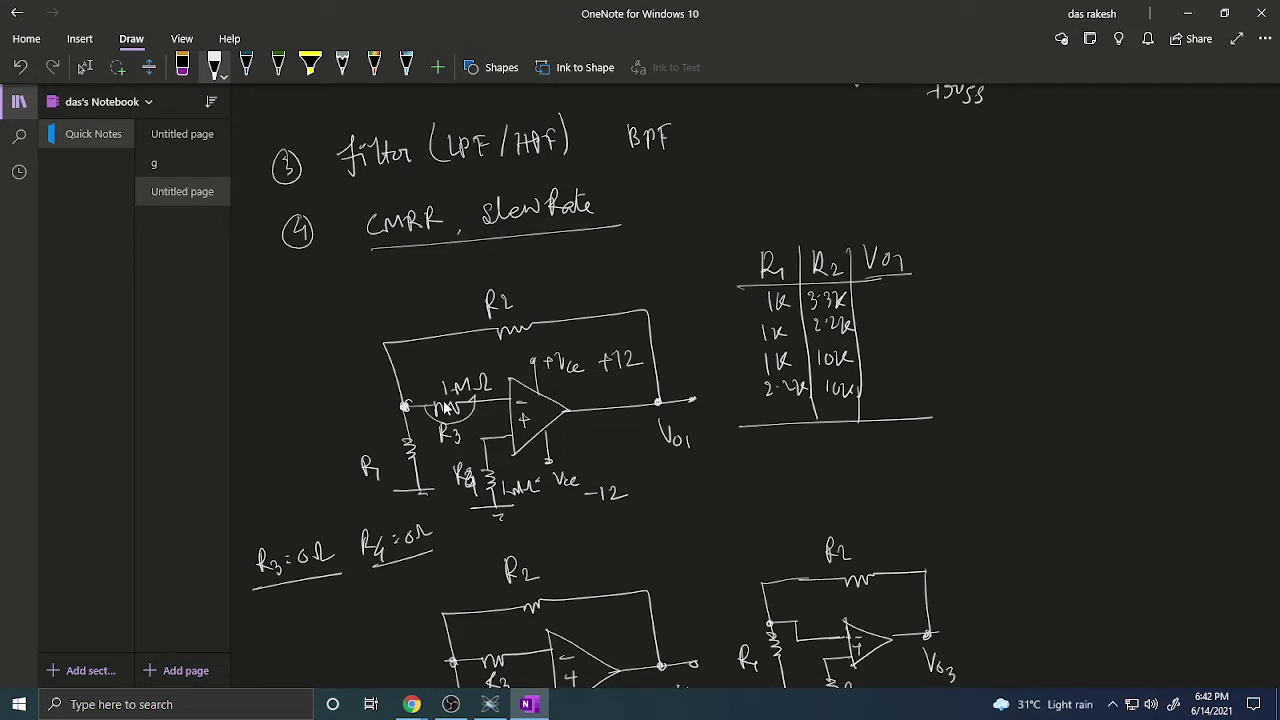
drag(494, 450, 502, 488)
scroll(449, 406, down, 3)
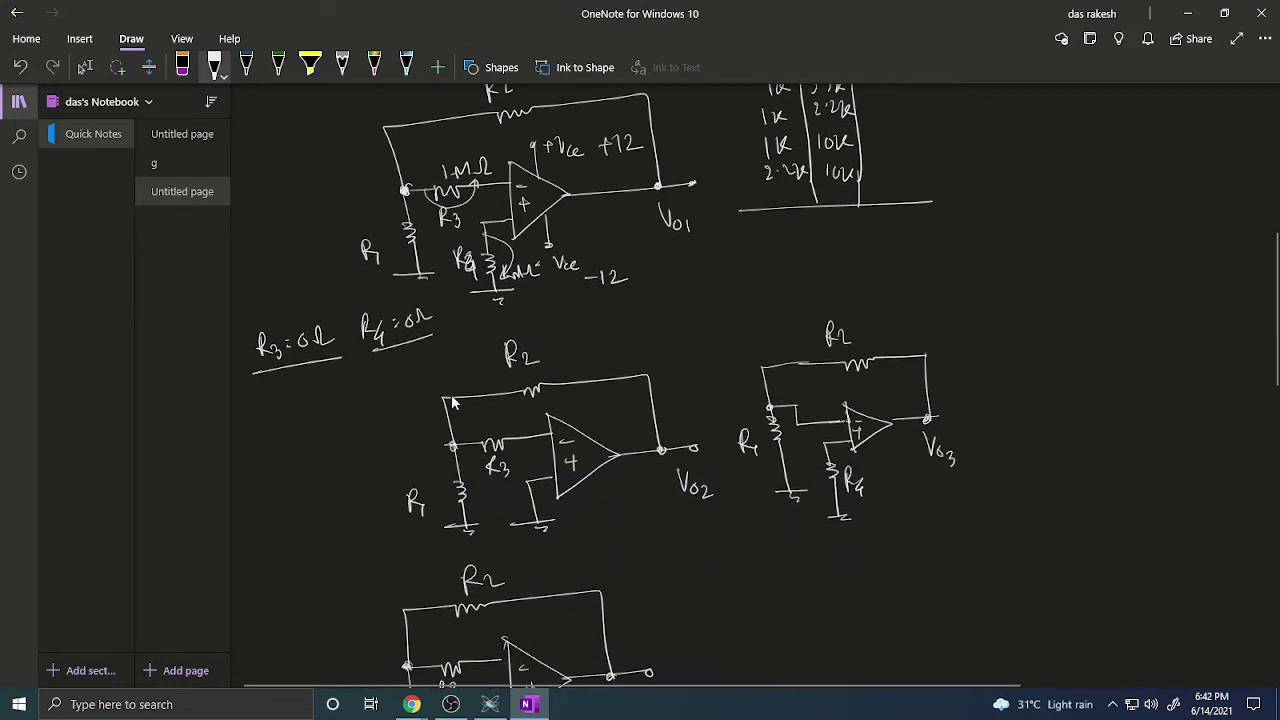
Switch to Proteus and place a horizontal MINRES160R resistor above the op-amp, left of the +12v supply wire
click(490, 704)
click(517, 268)
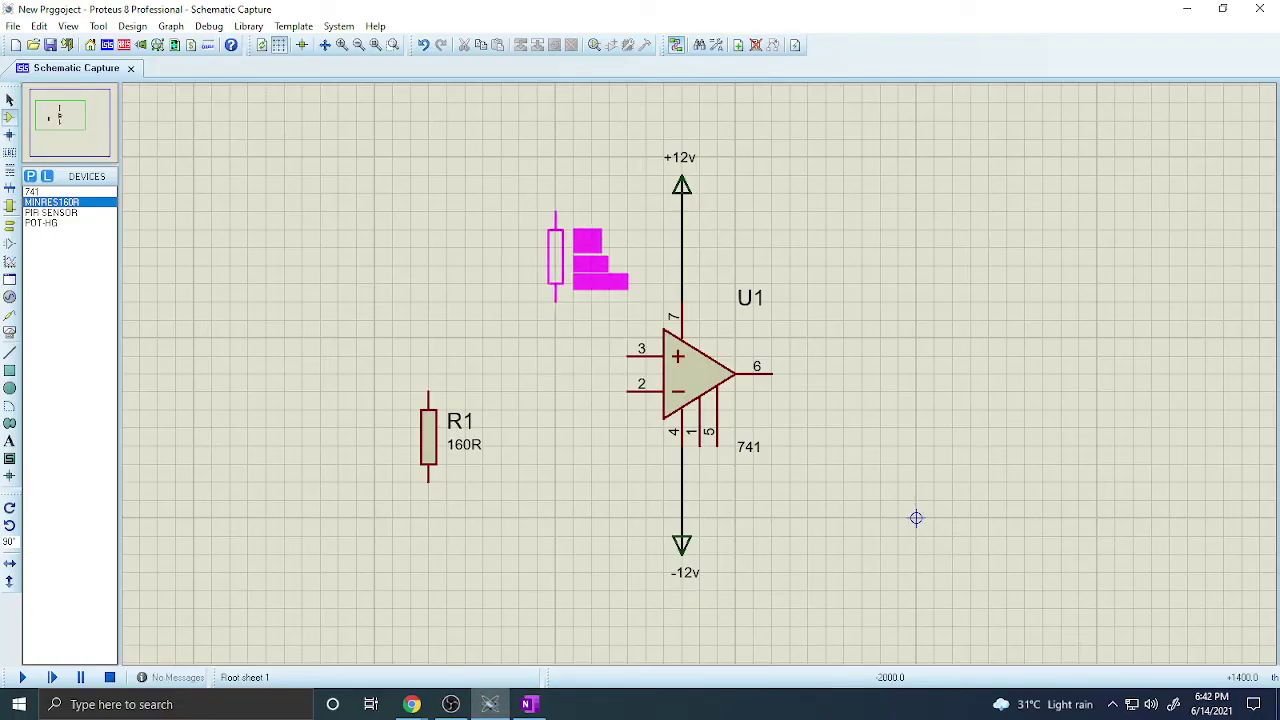
key(KP_Add)
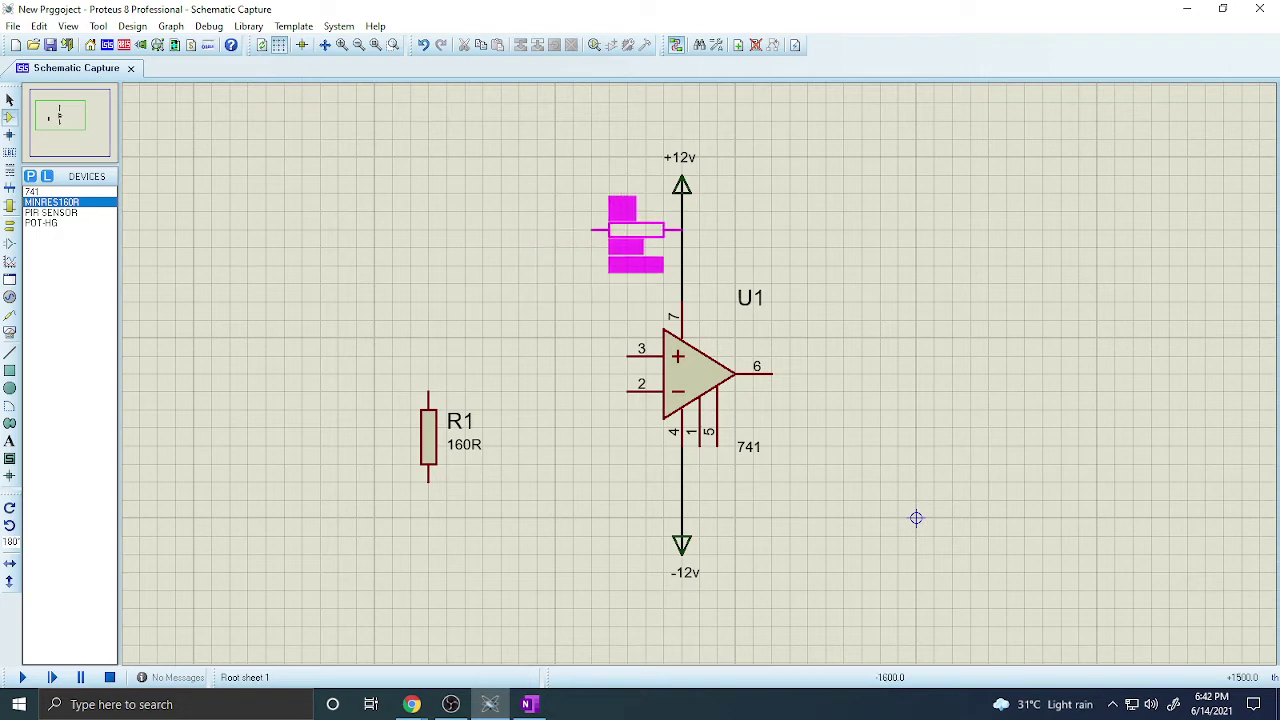
click(600, 230)
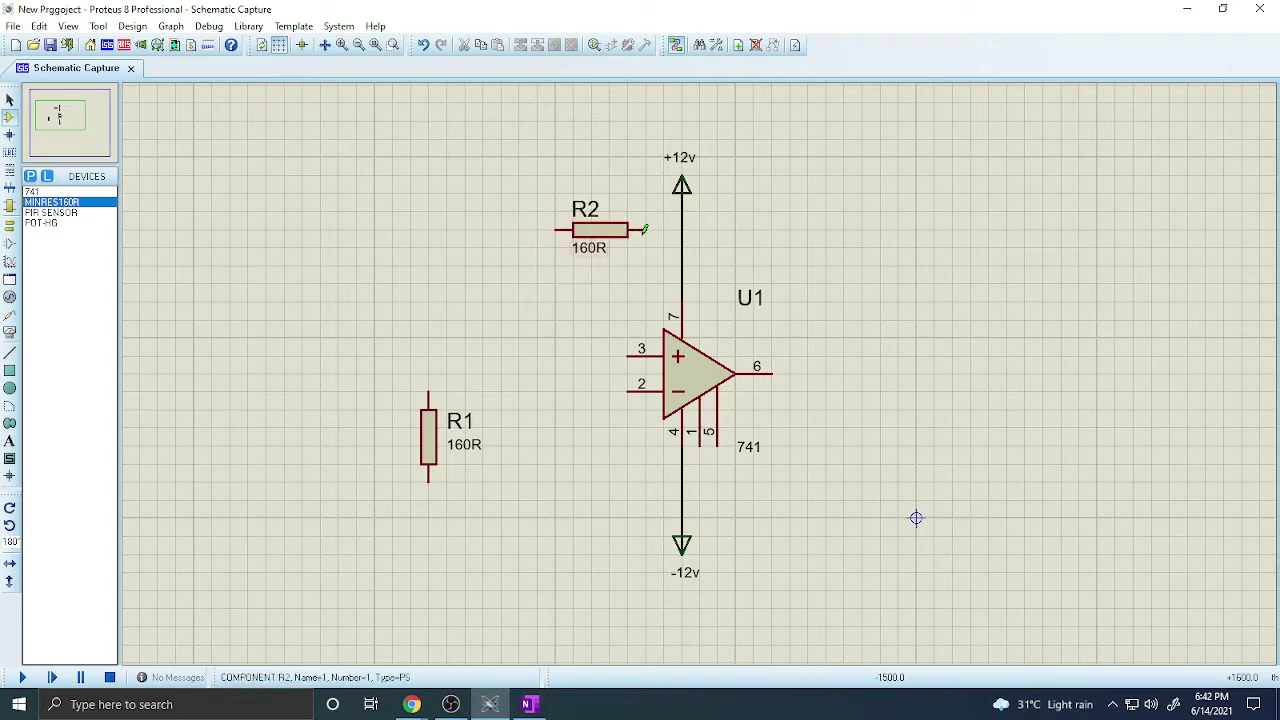
Wire R2's right end around to op-amp output pin 6 and its left end down to the top of R1
click(826, 230)
click(826, 373)
click(774, 373)
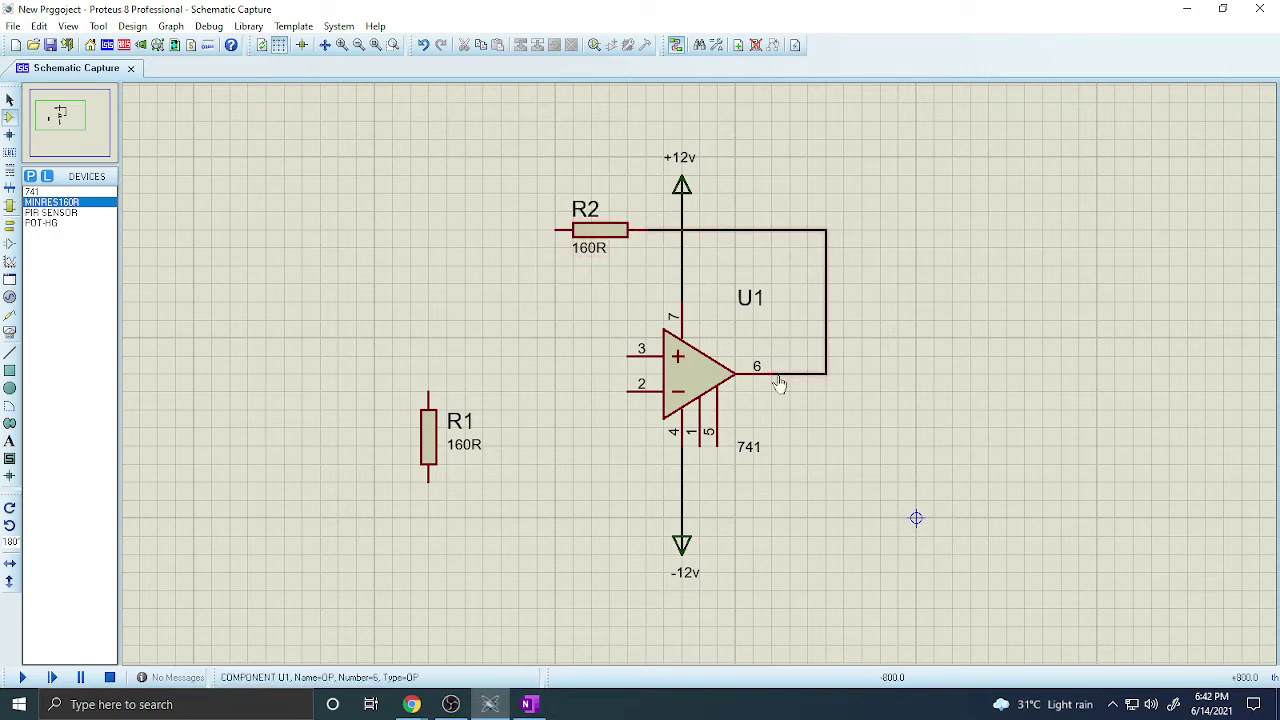
click(556, 229)
click(428, 392)
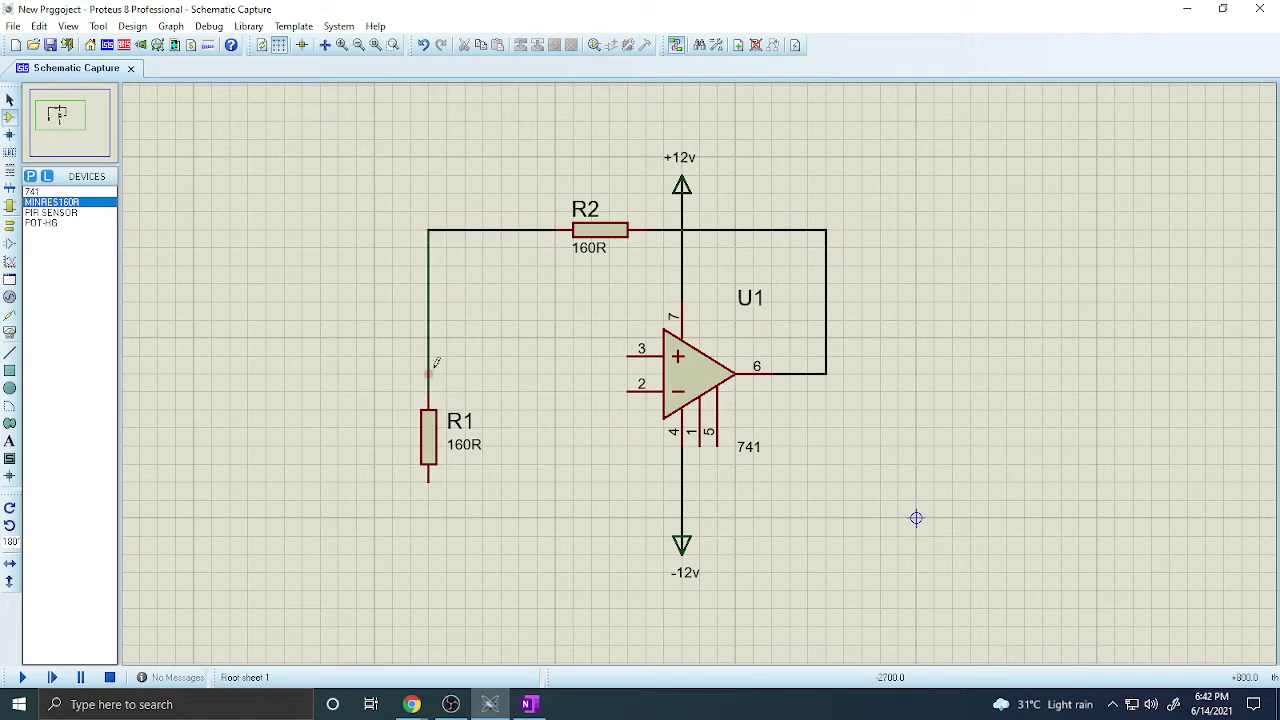
click(628, 352)
click(428, 356)
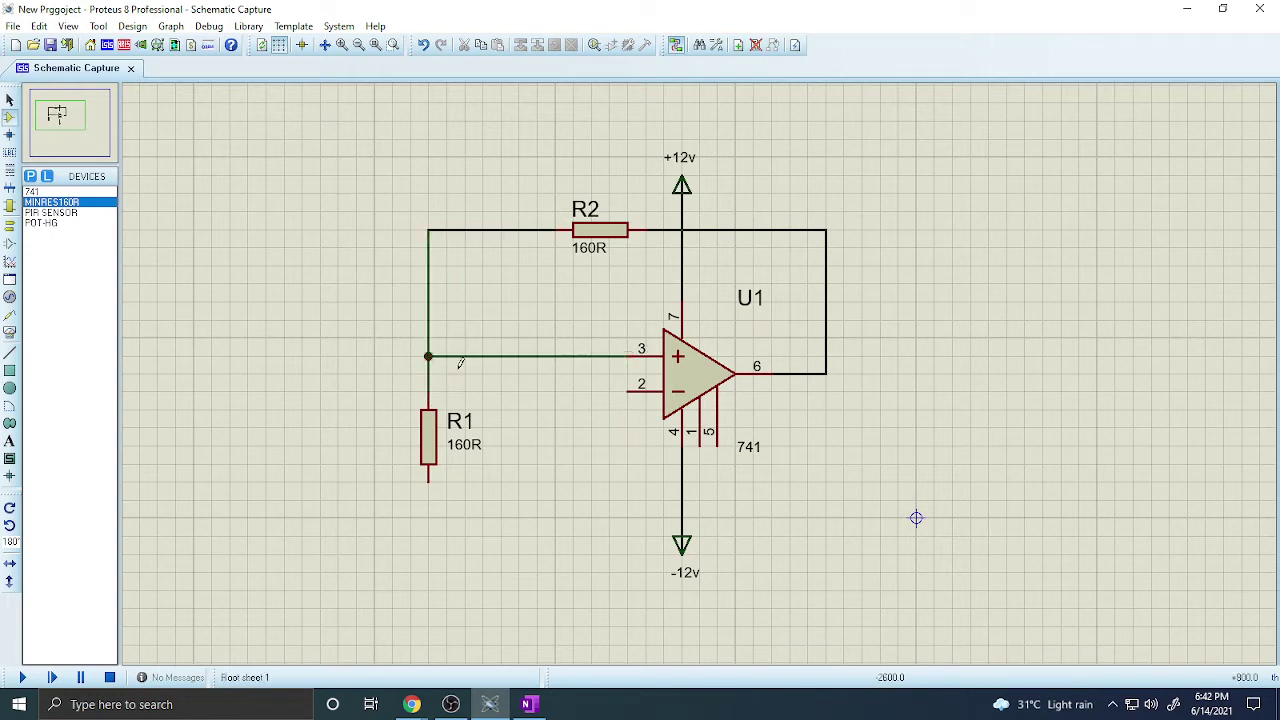
right_click(558, 364)
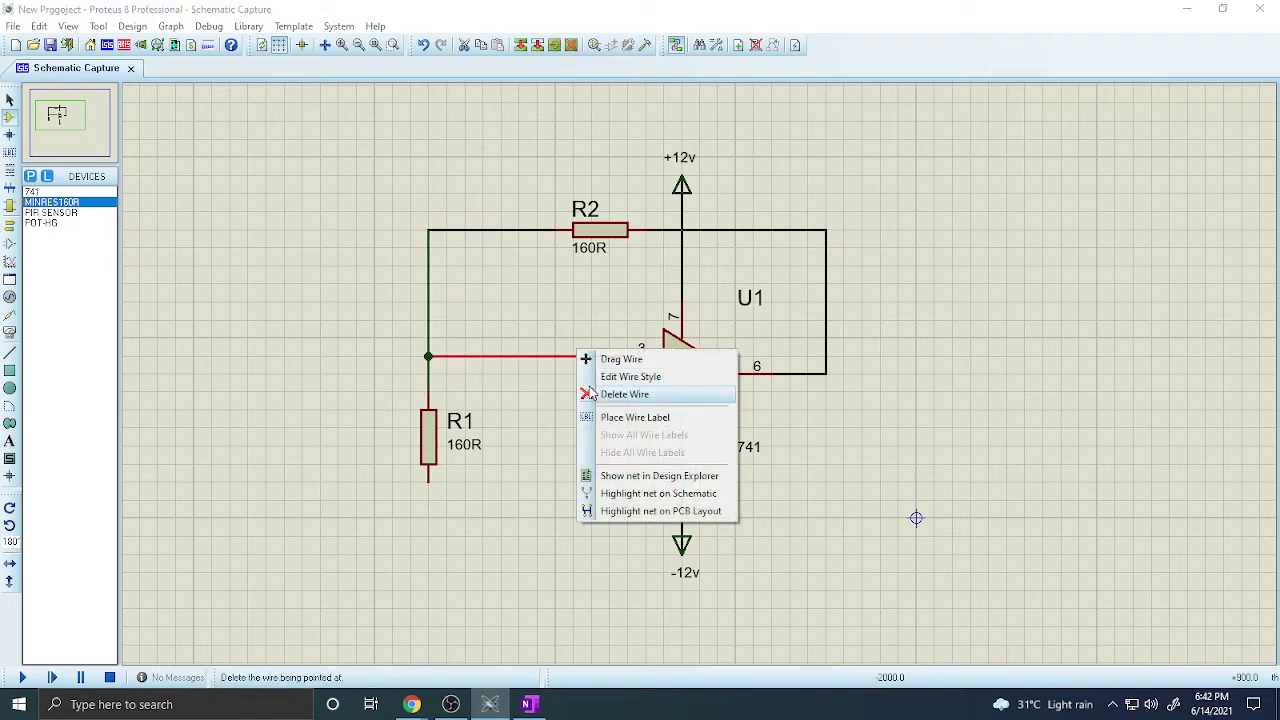
click(624, 390)
Wire the op-amp's inverting input pin 2 to the wire joining R1 and R2
click(628, 390)
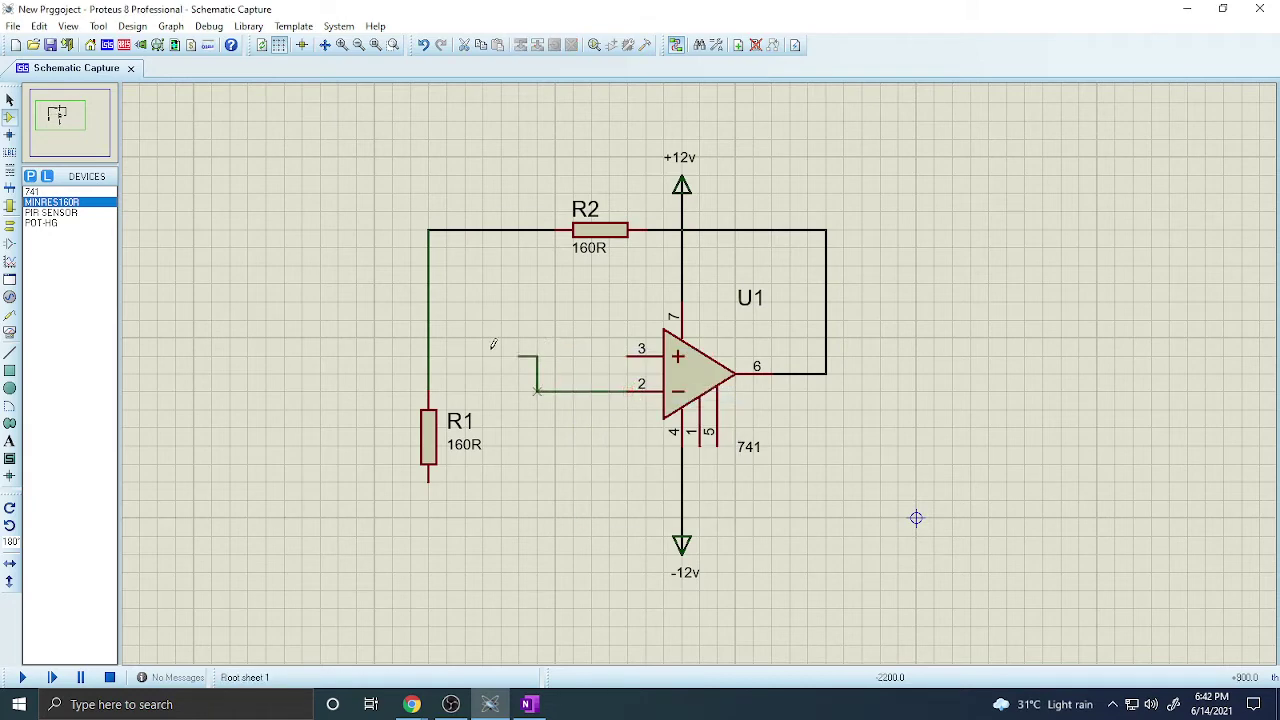
click(428, 356)
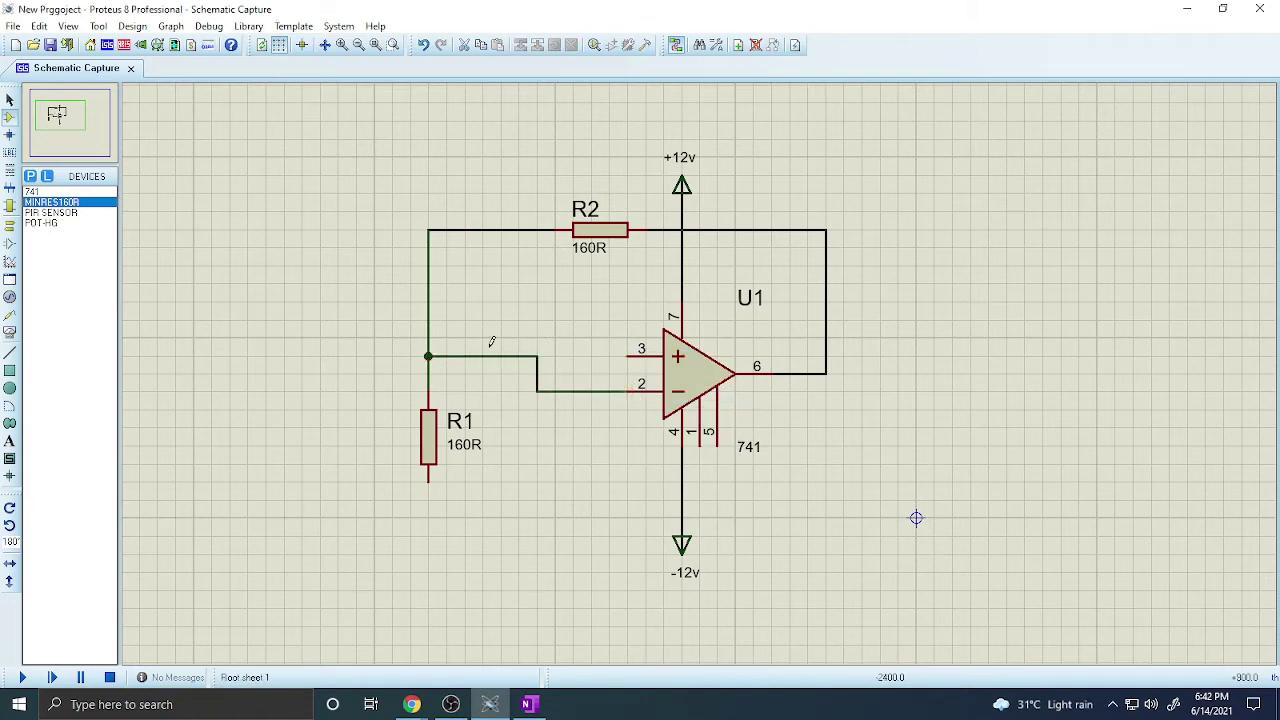
Set R1's resistance to 1k and enter 10K as the part reference of feedback resistor R2
double_click(430, 434)
key(Tab)
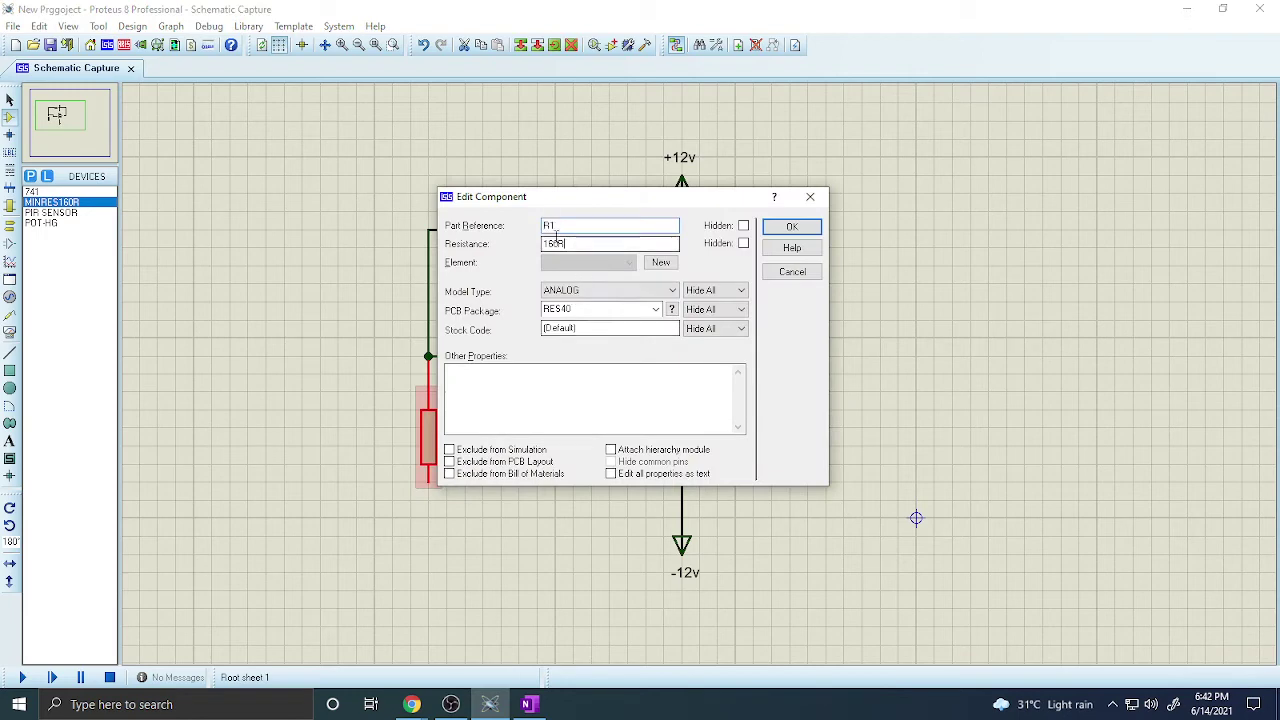
text(1k)
key(Return)
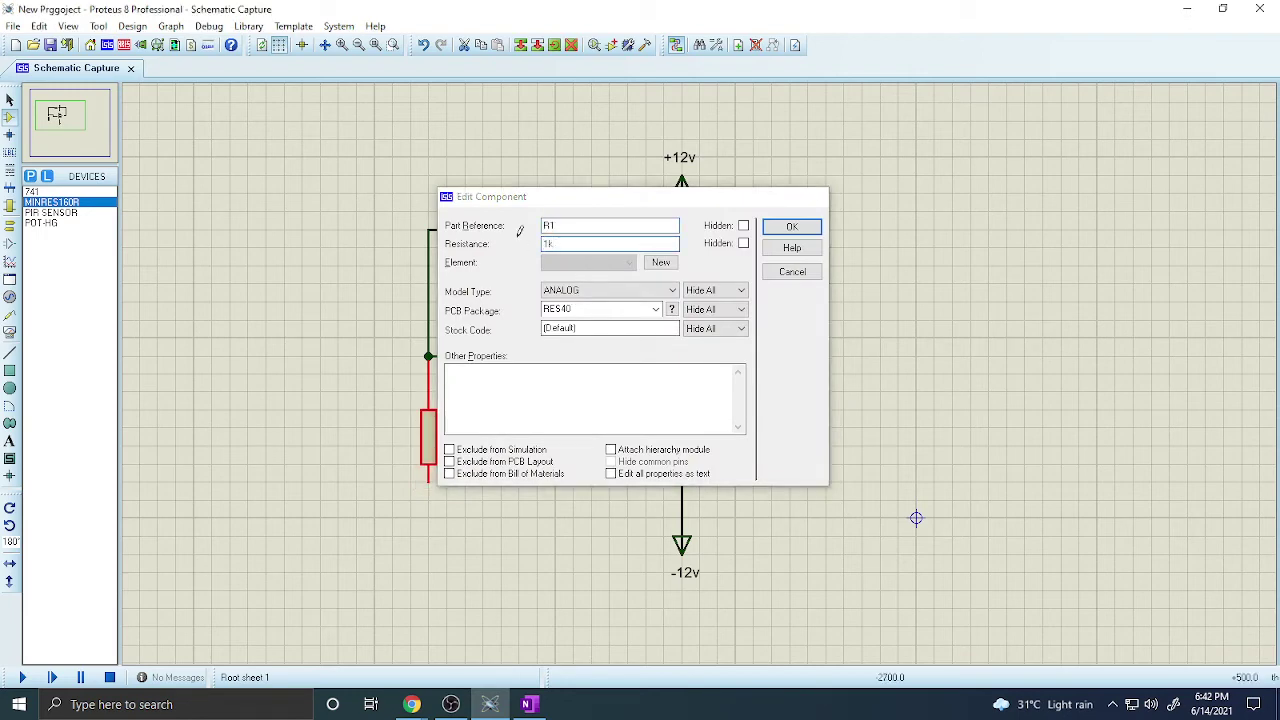
double_click(590, 234)
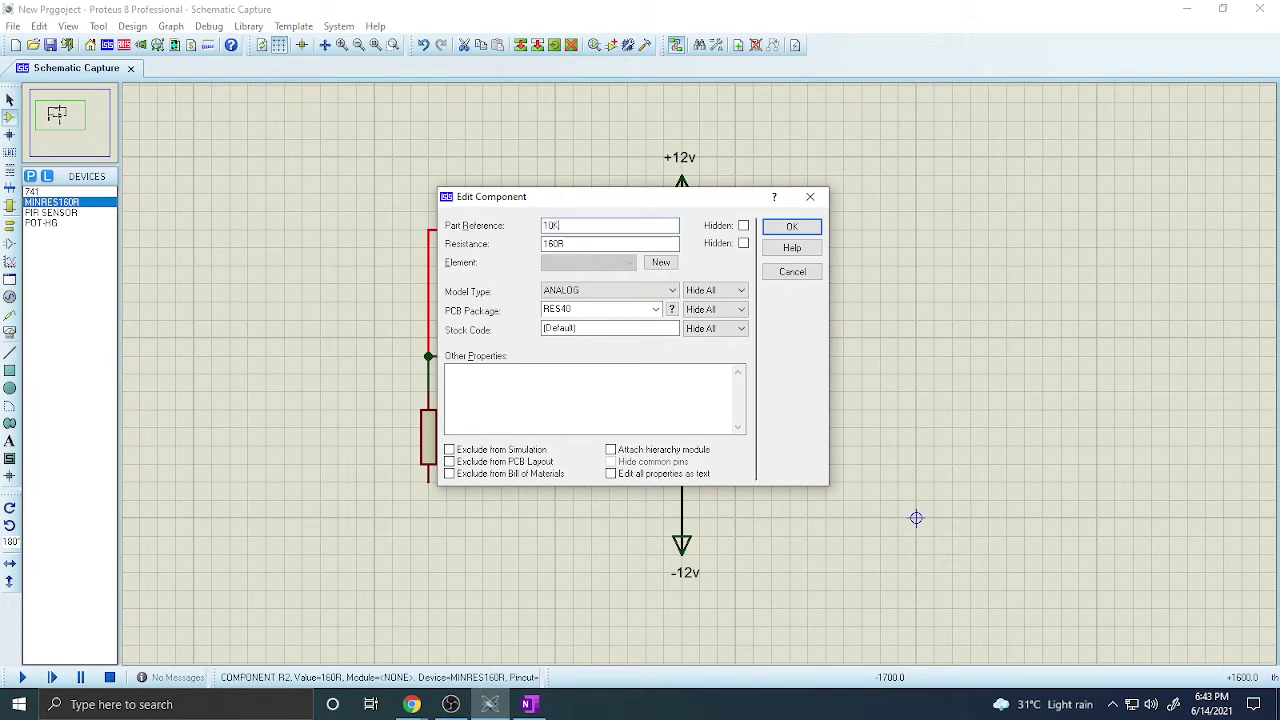
key(Return)
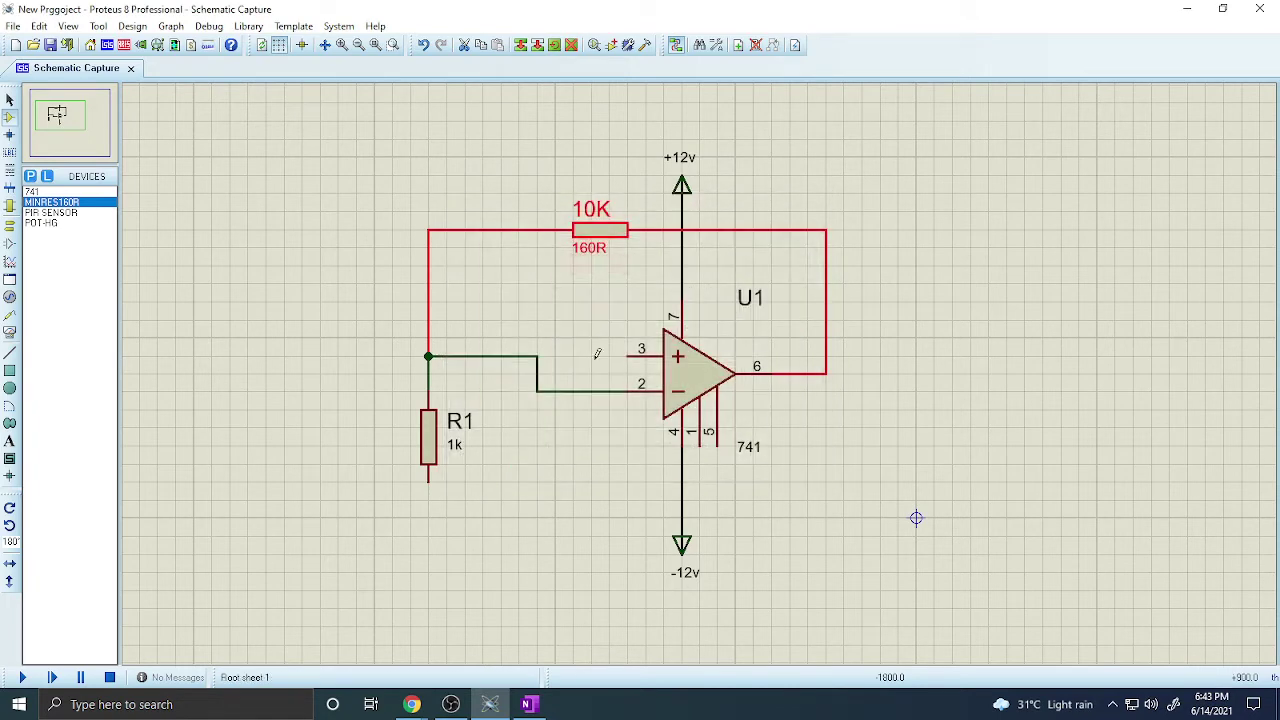
Check the OneNote circuit sketches, return to Proteus and place a ground terminal below and to the right of R1
click(529, 704)
scroll(575, 312, up, 3)
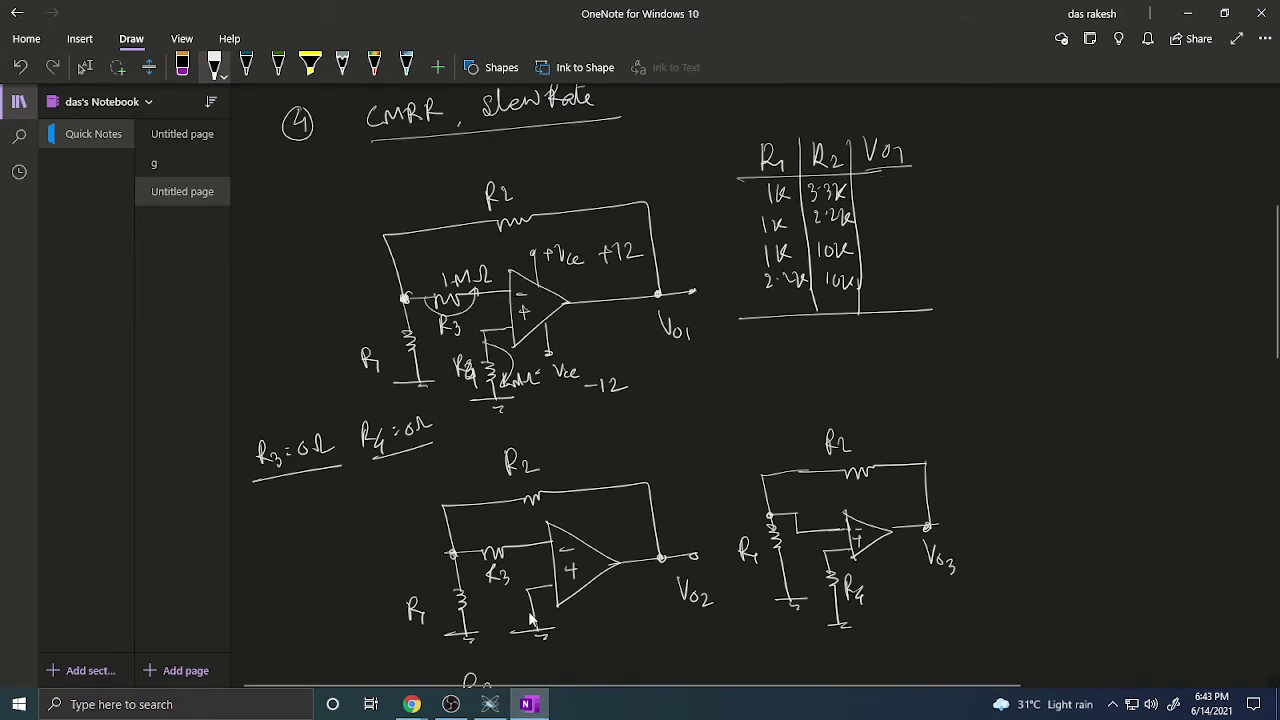
click(529, 704)
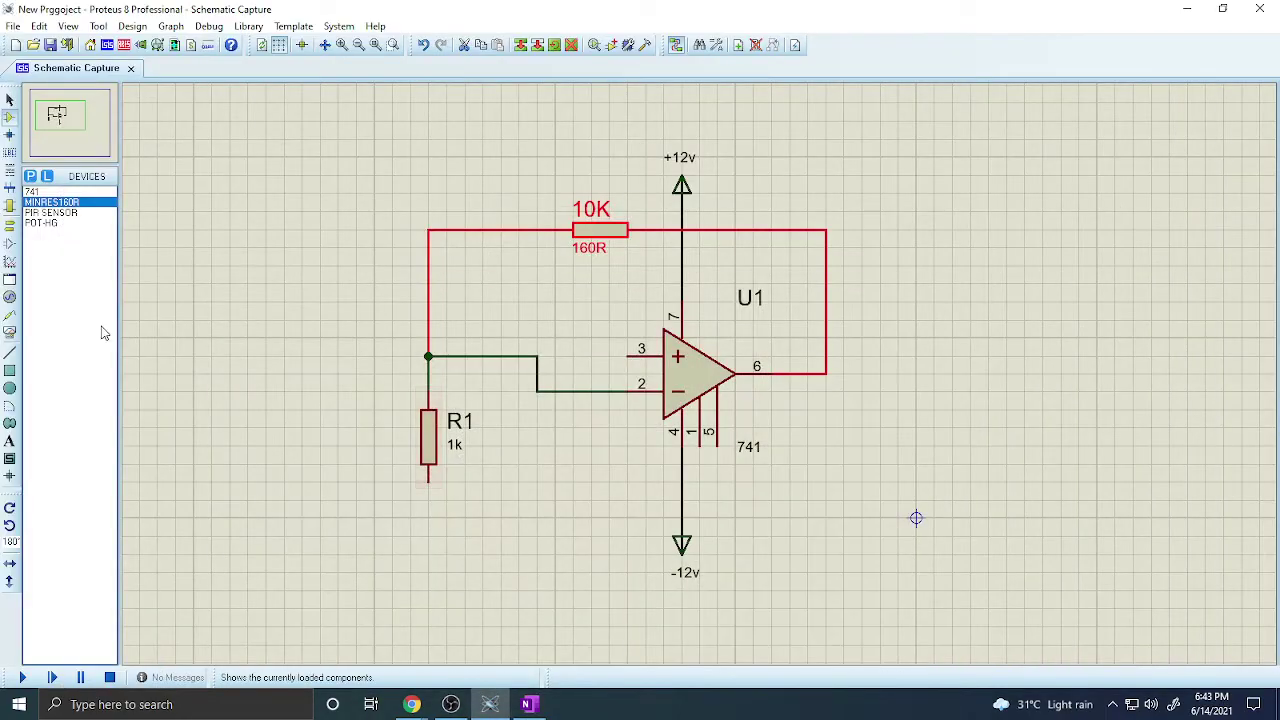
click(9, 226)
click(44, 244)
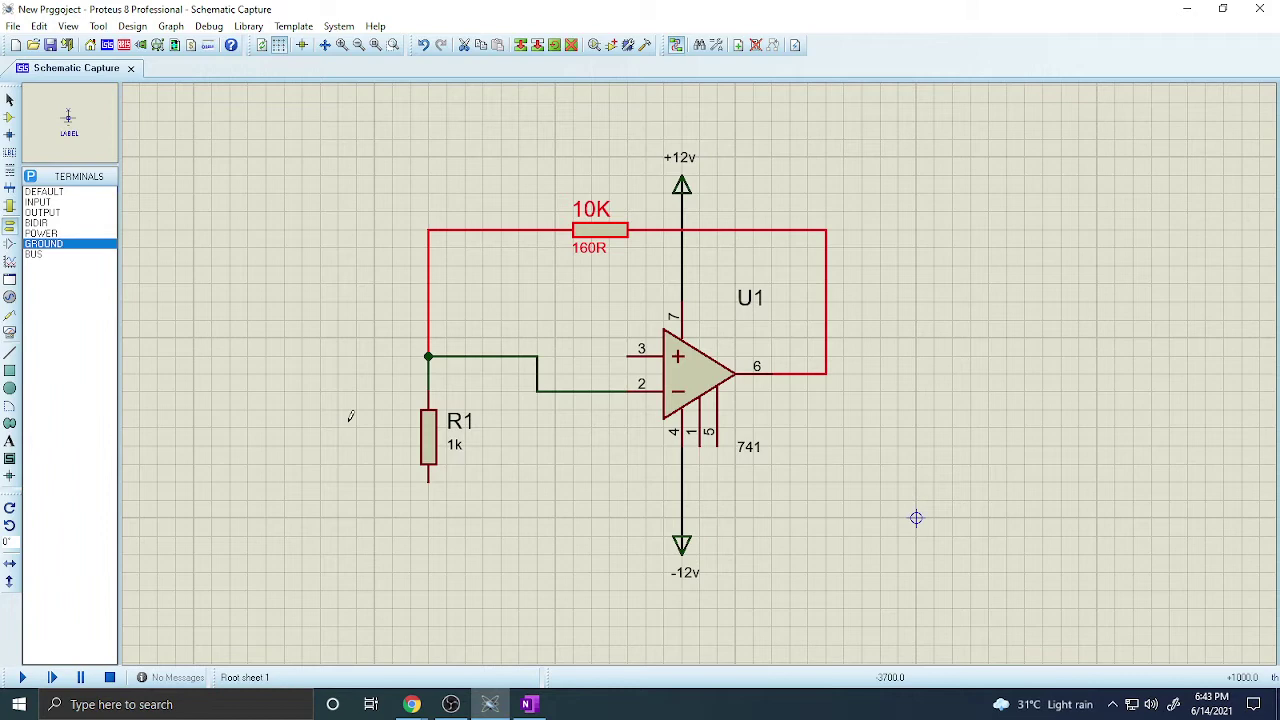
click(519, 562)
click(519, 562)
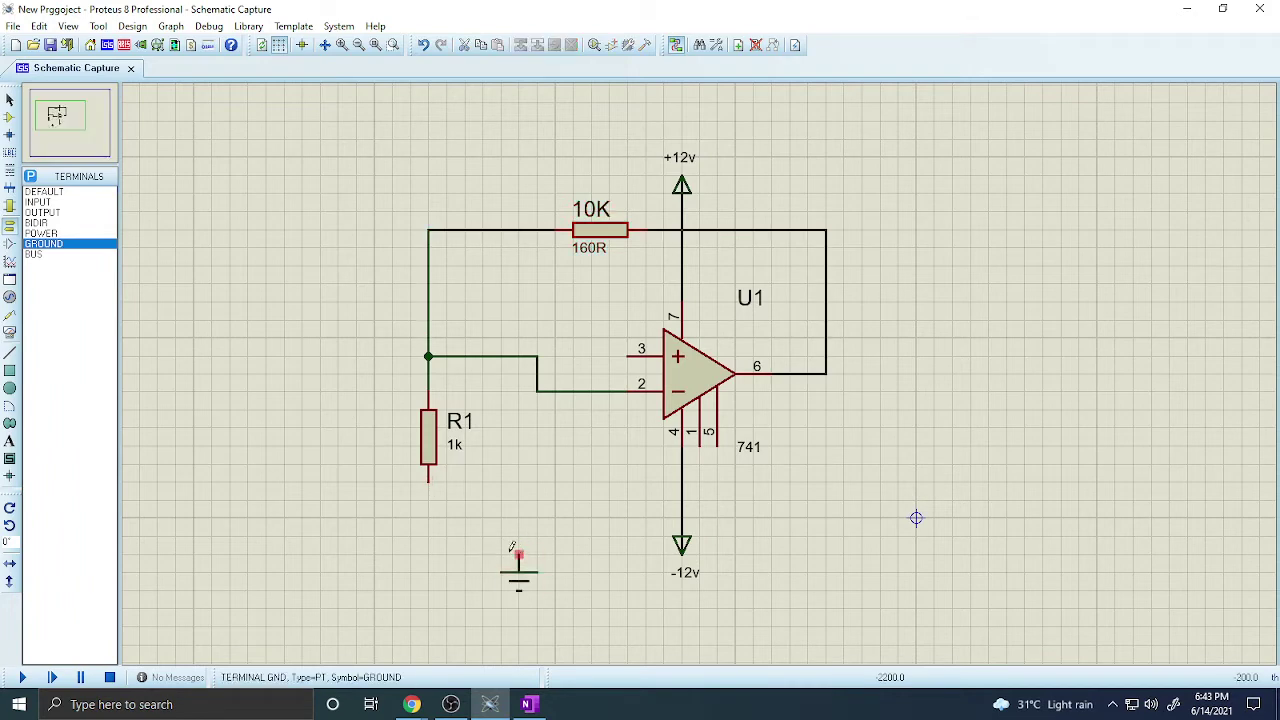
Wire the ground terminal to R1's lower end and to the op-amp's non-inverting input pin 3
click(519, 555)
click(428, 482)
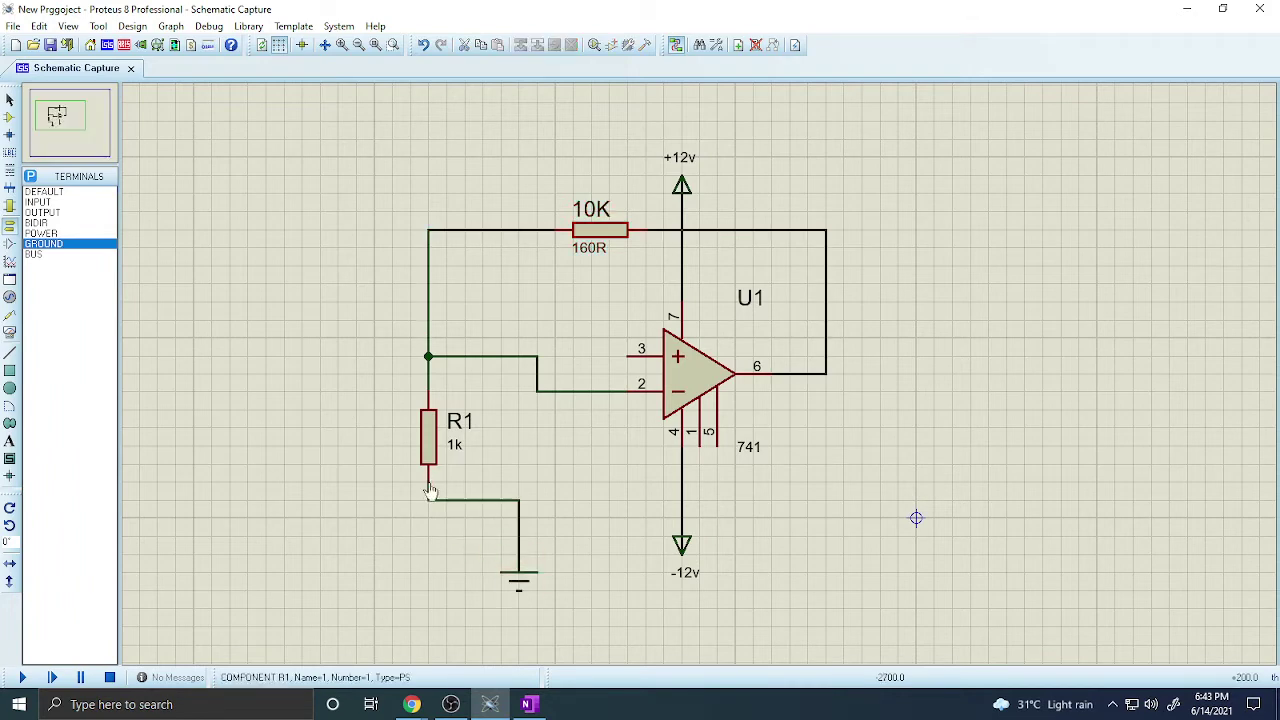
click(528, 500)
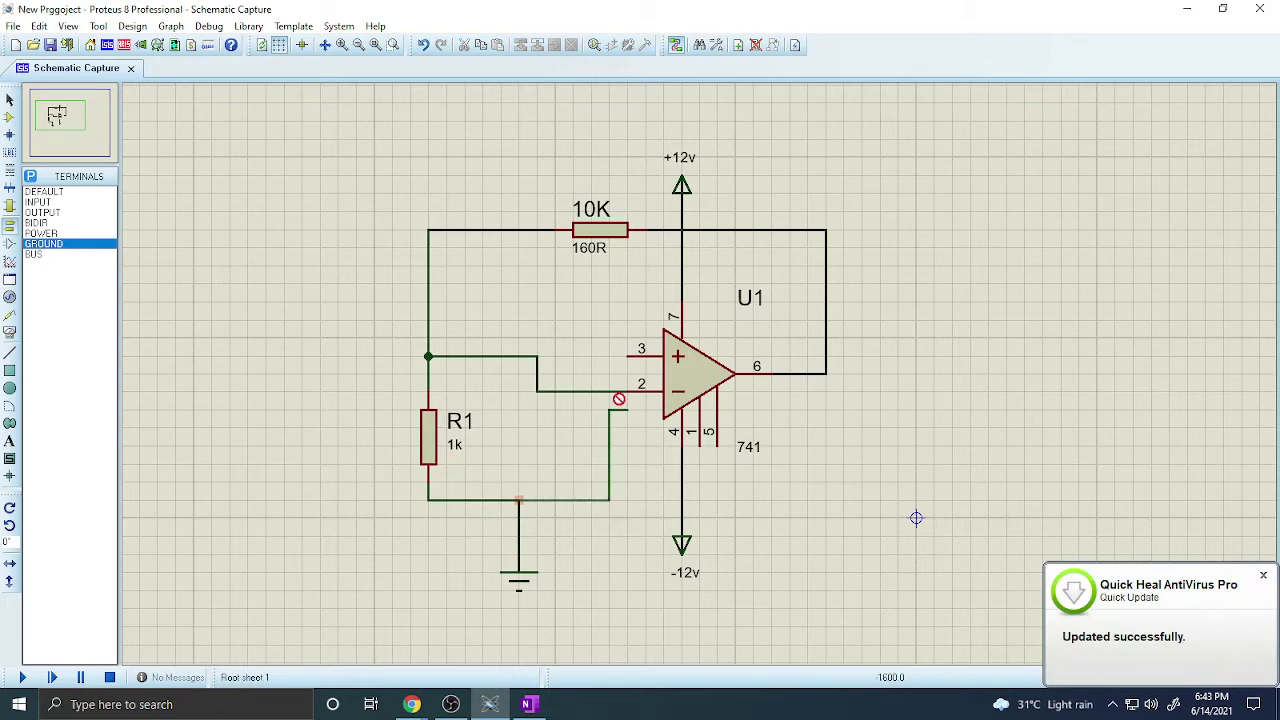
click(628, 354)
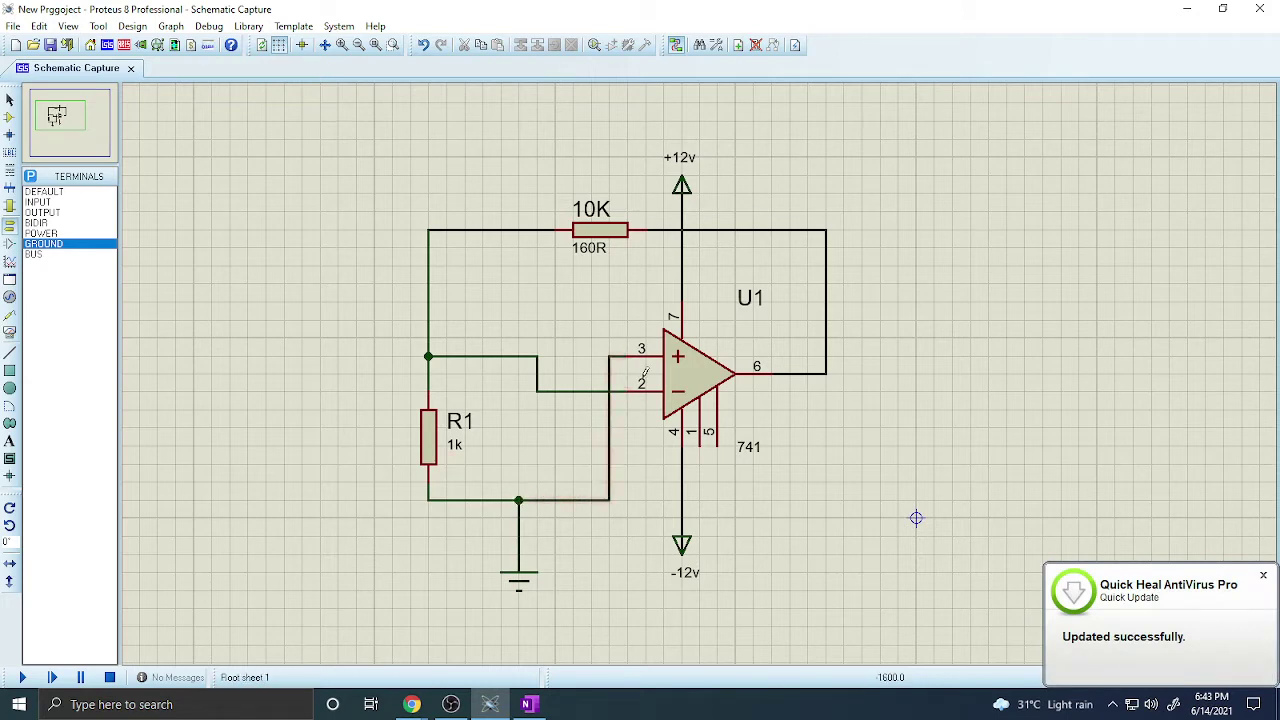
click(1264, 577)
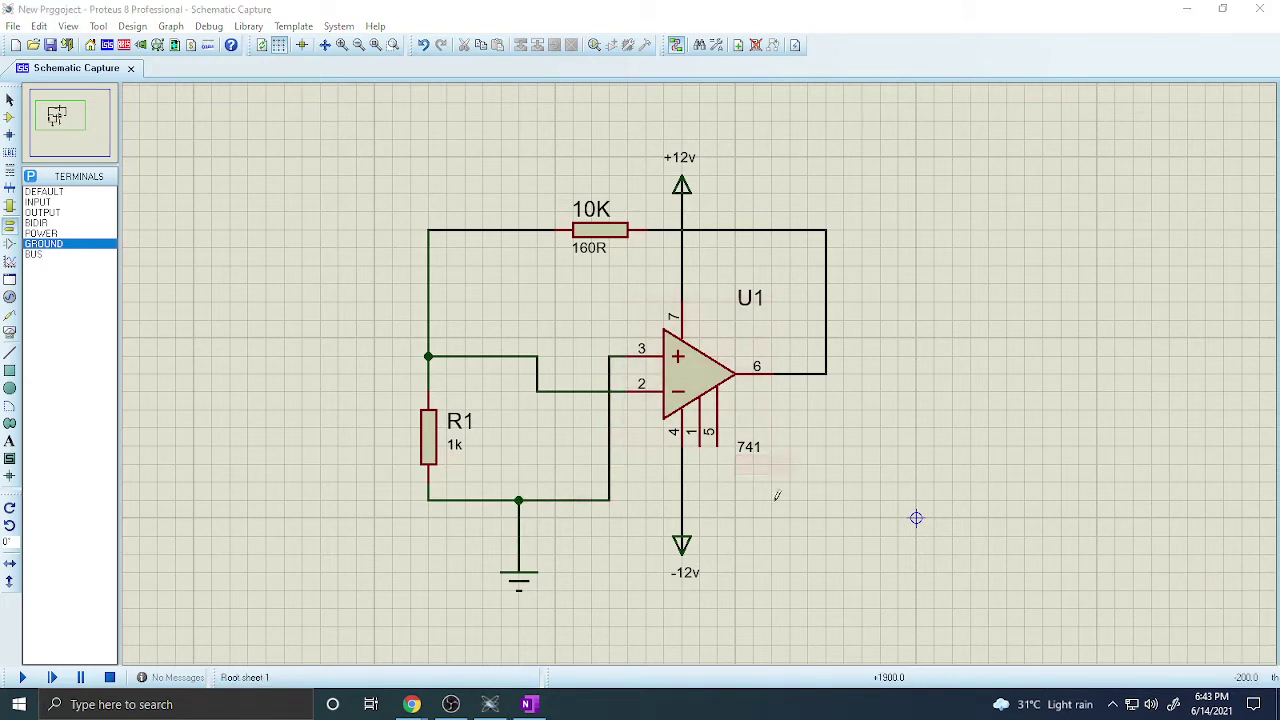
Place a DC voltmeter below and to the right of the op-amp, under the corner of the output wire
click(10, 332)
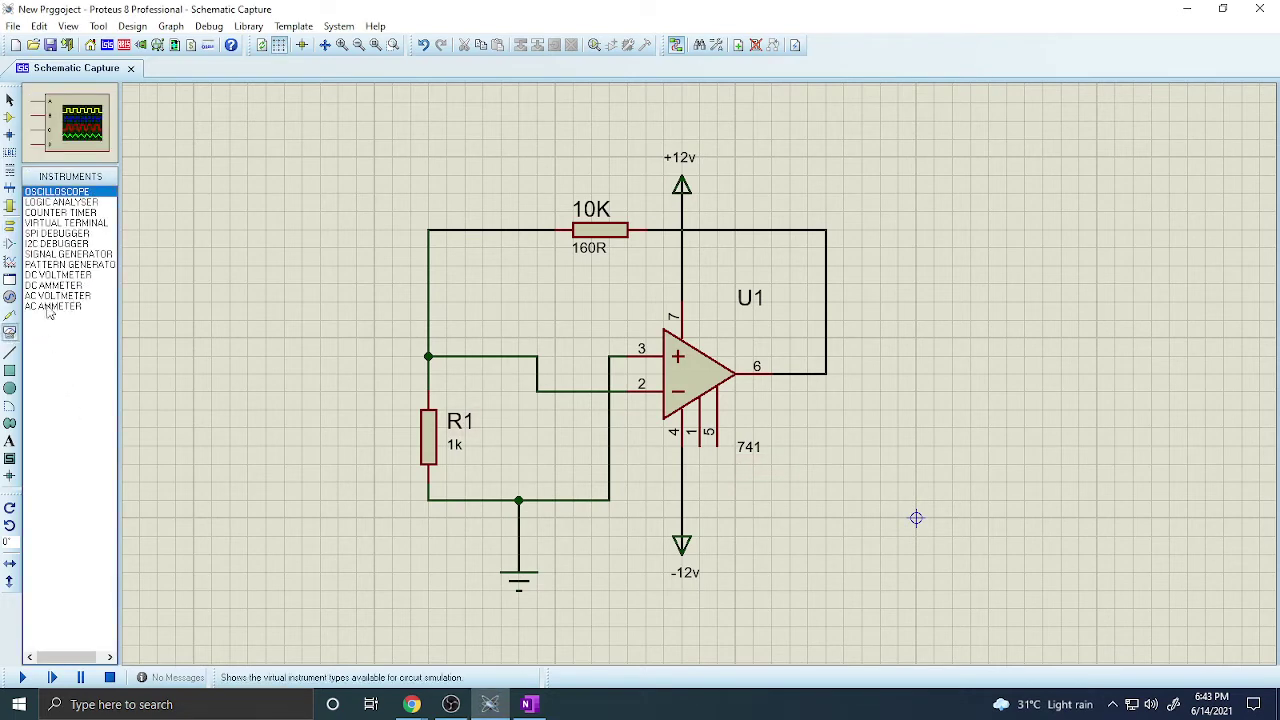
click(93, 277)
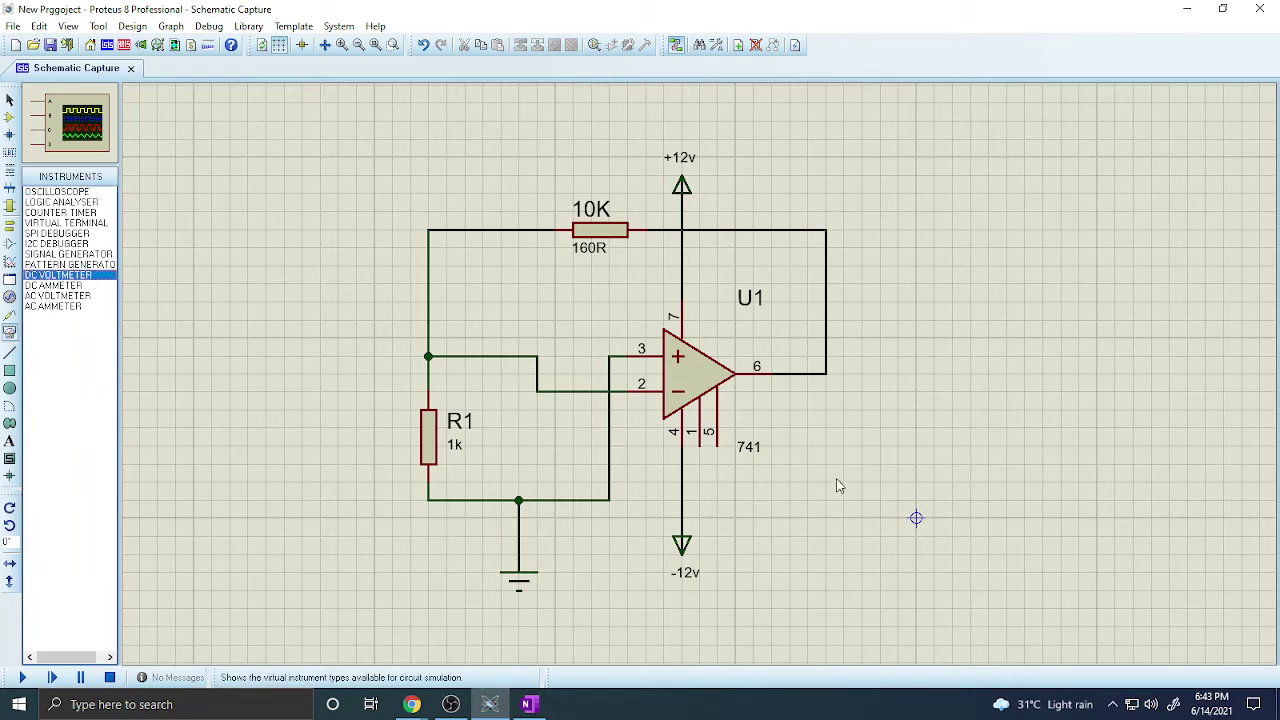
click(50, 46)
click(66, 275)
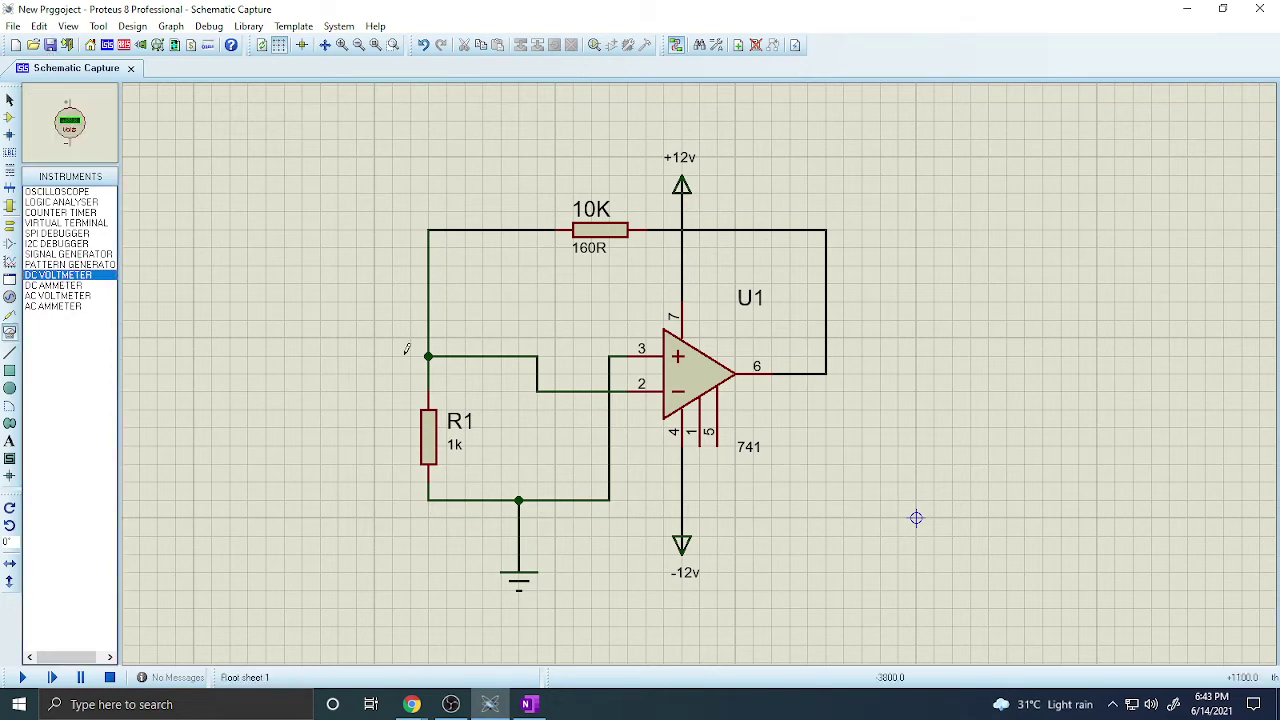
click(823, 470)
click(826, 515)
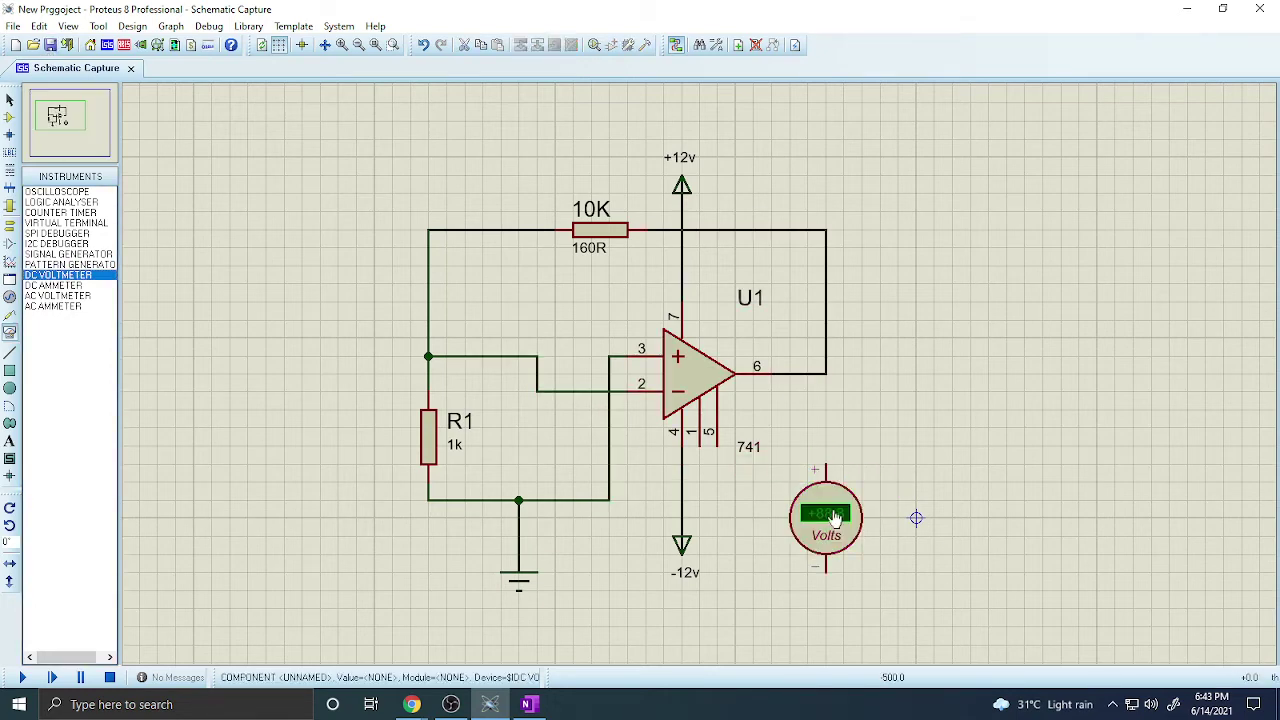
Wire the voltmeter's positive terminal to the op-amp output and its negative terminal to the ground wire
click(825, 464)
click(826, 373)
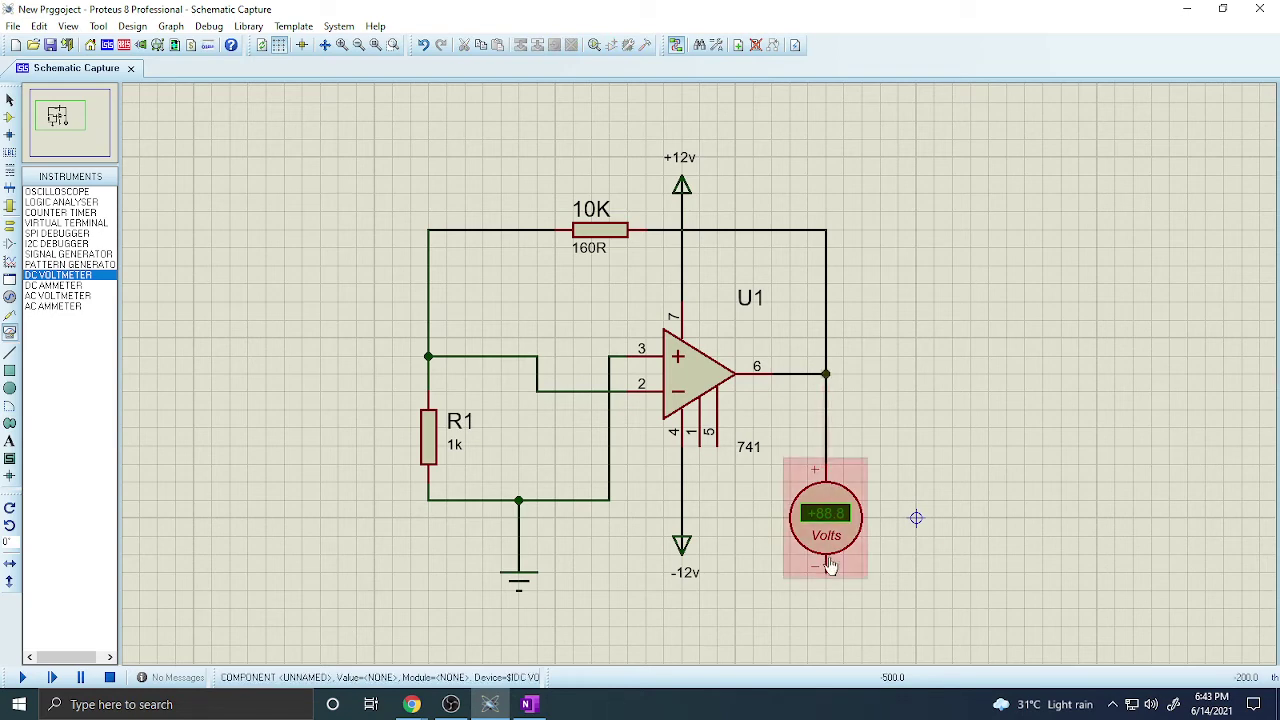
click(825, 570)
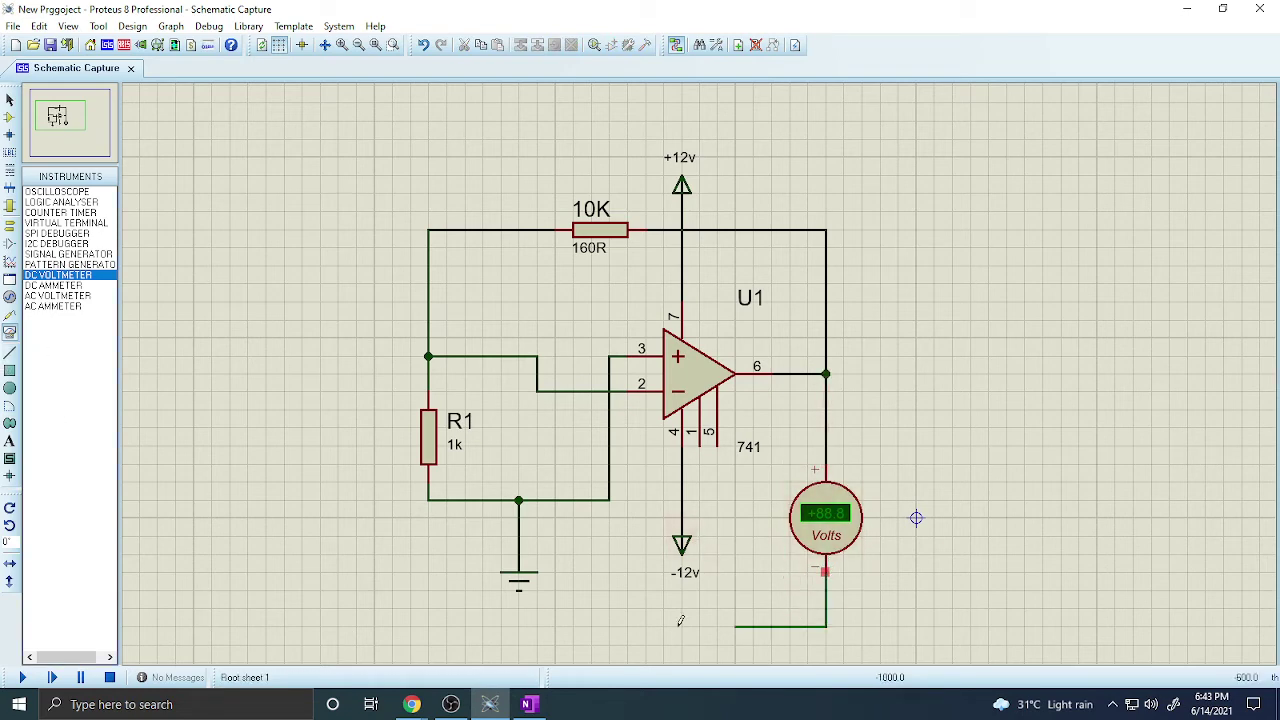
click(518, 537)
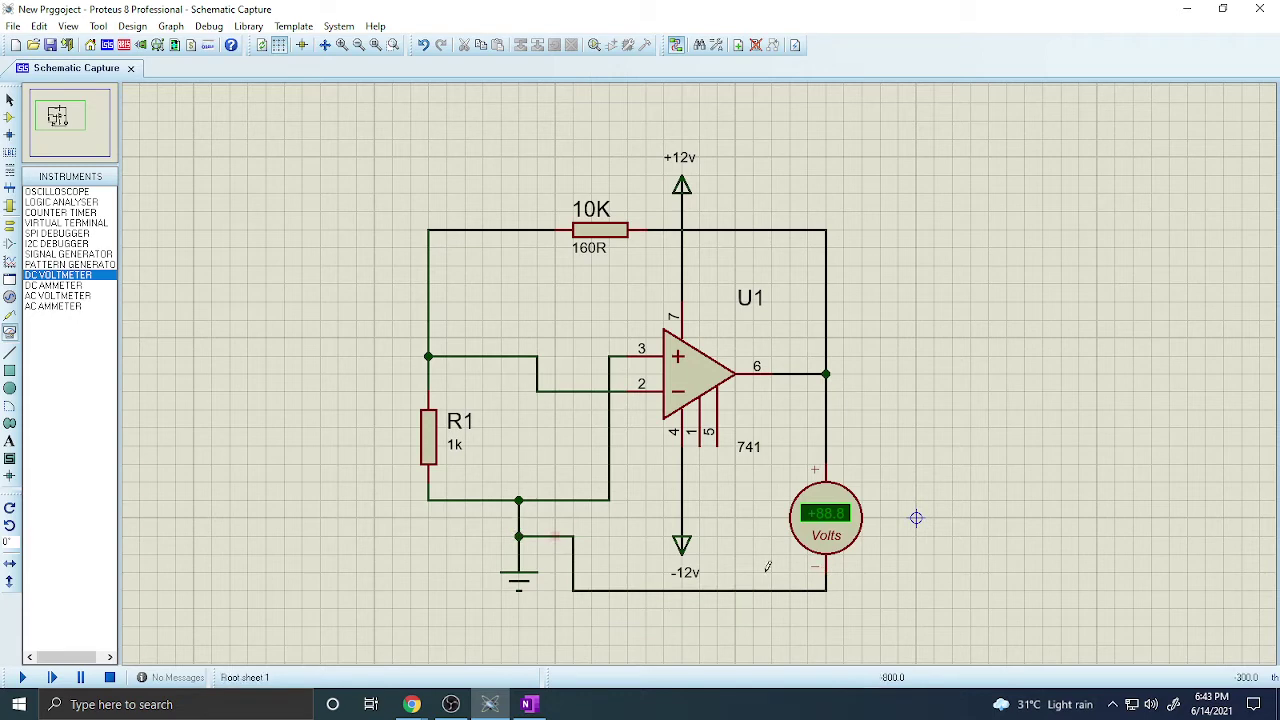
Set the feedback resistor's resistance to 10k
double_click(608, 245)
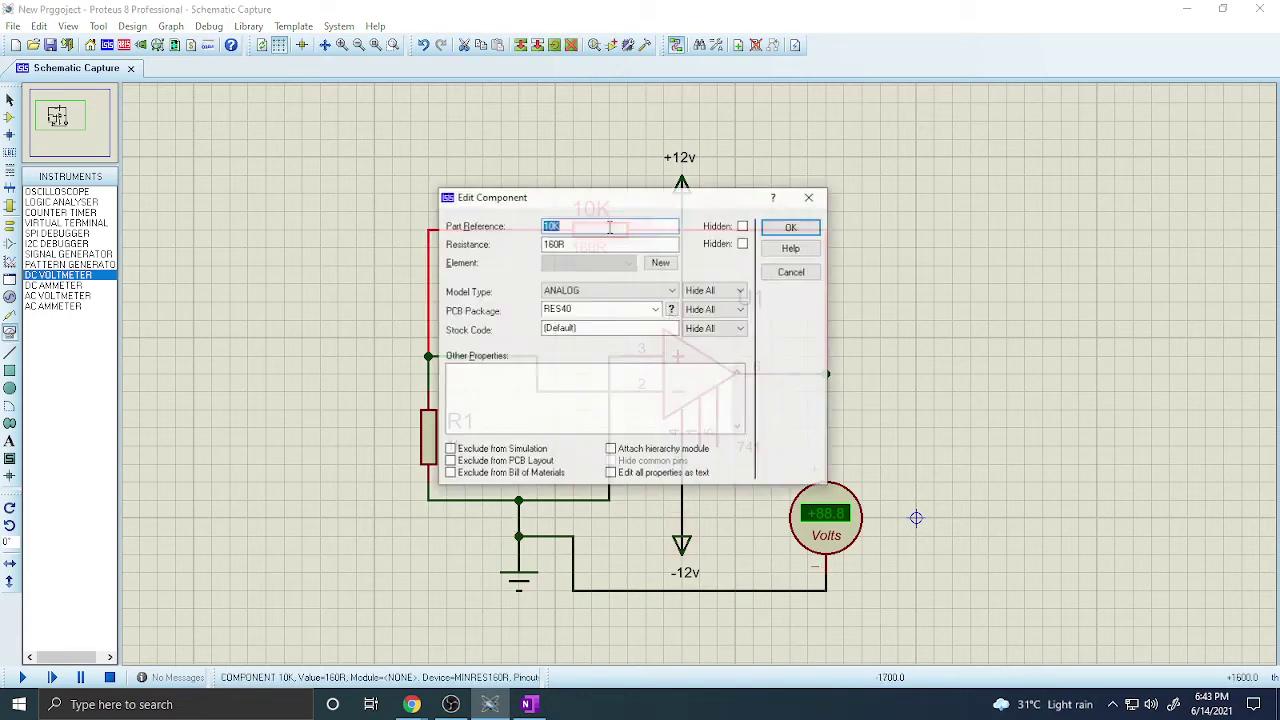
key(Tab)
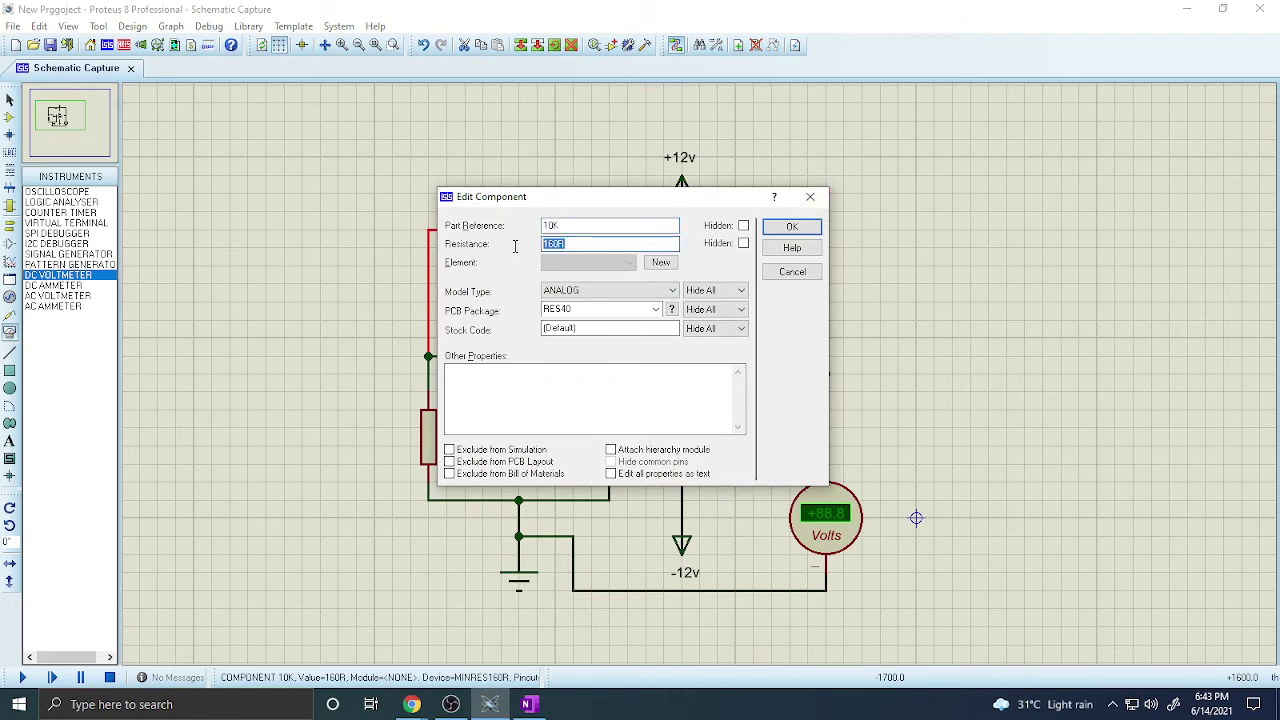
text(1)
key(Return)
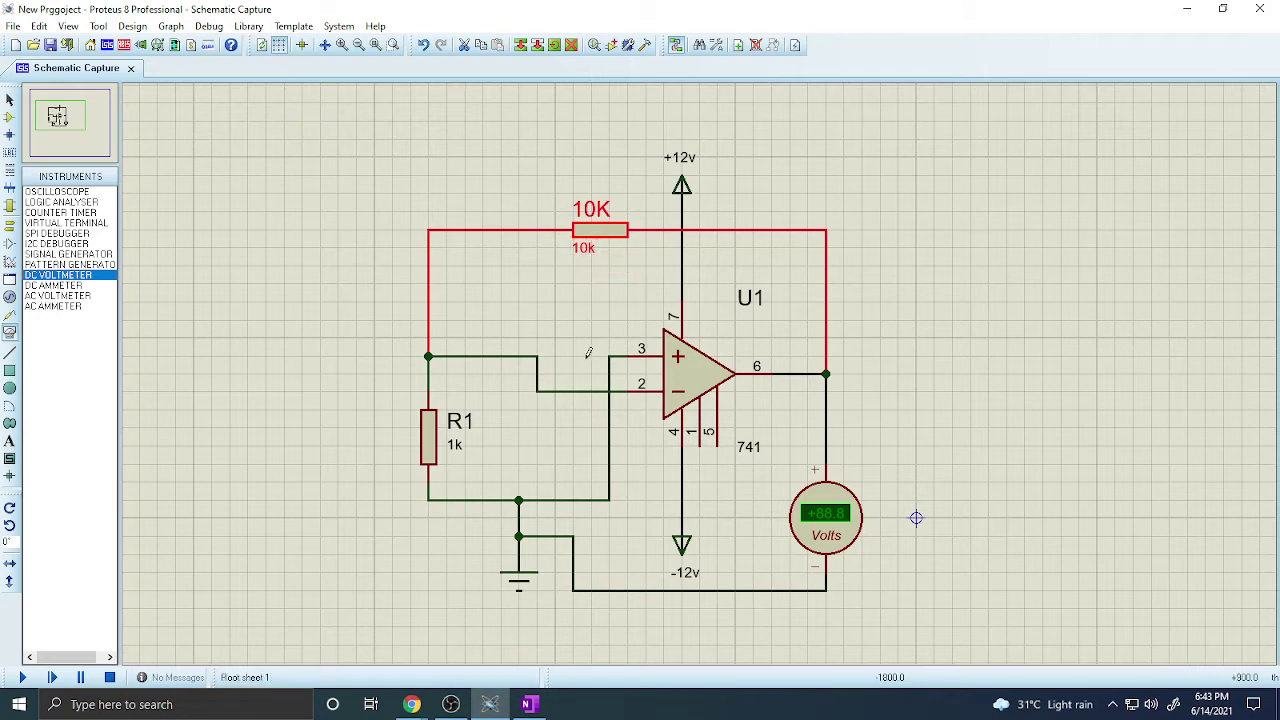
Run the simulation, and set the DC voltmeter's display range to Millivolts
click(22, 678)
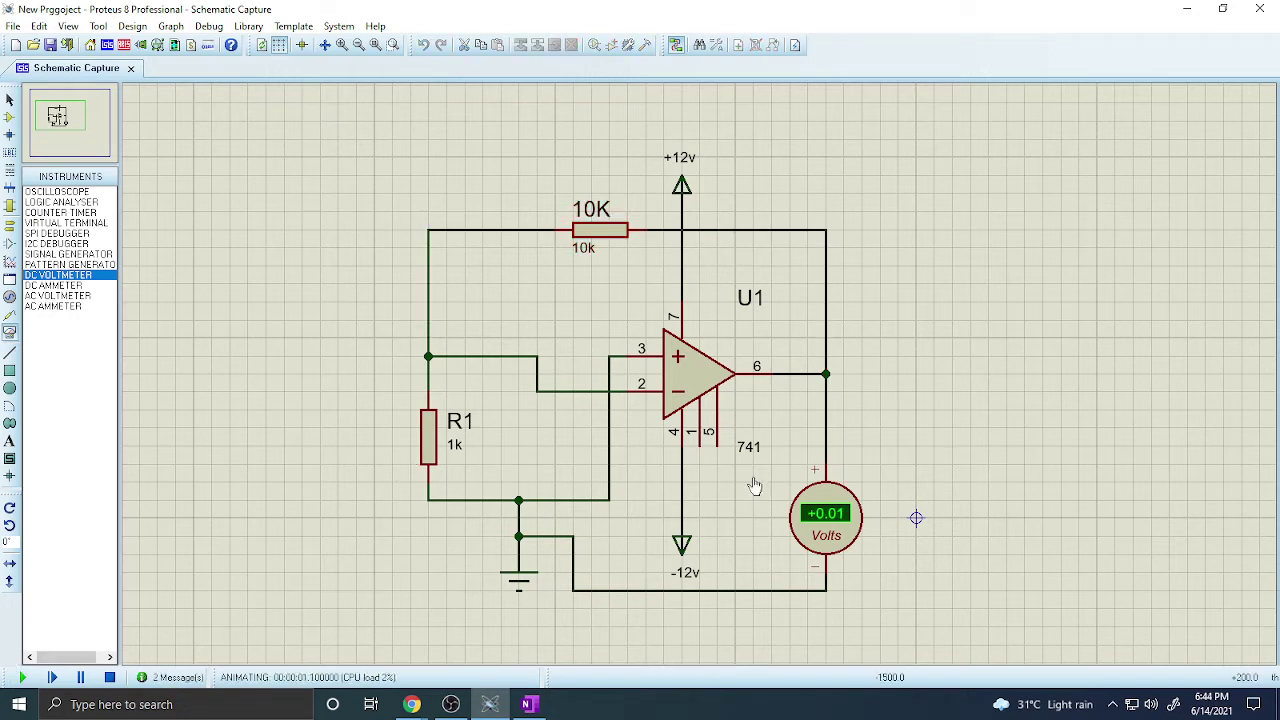
double_click(833, 535)
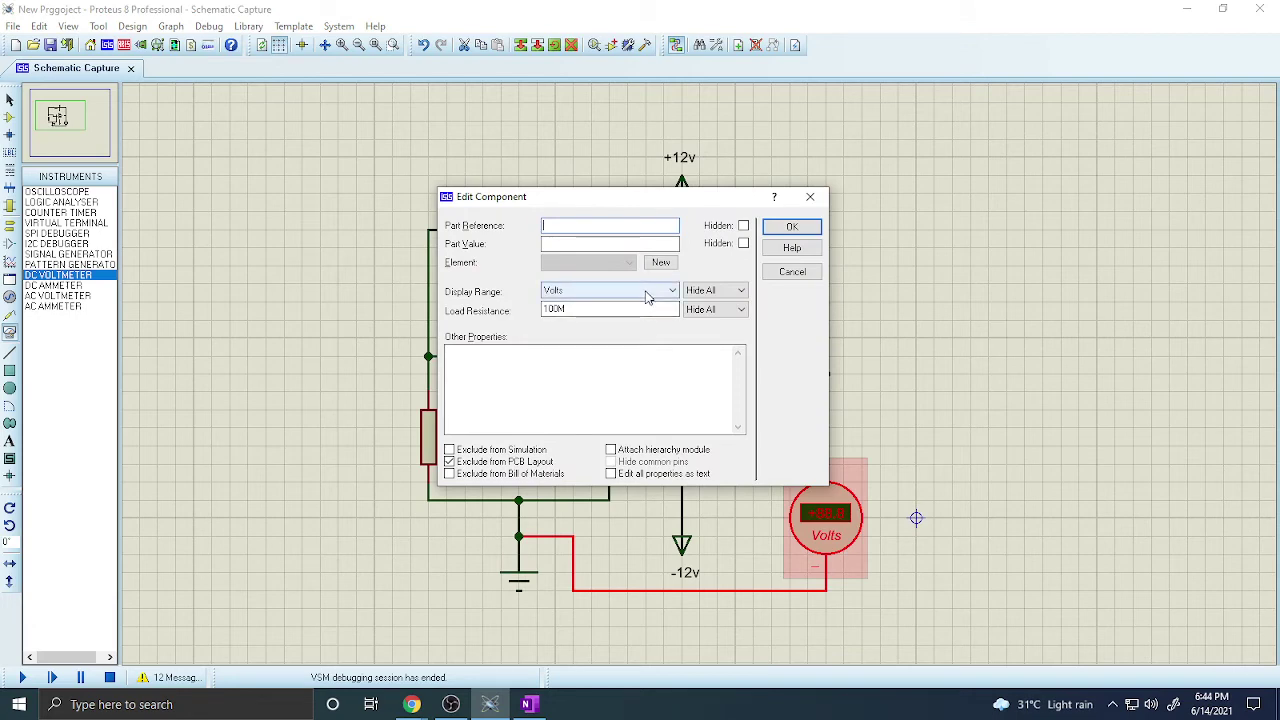
click(791, 226)
double_click(811, 497)
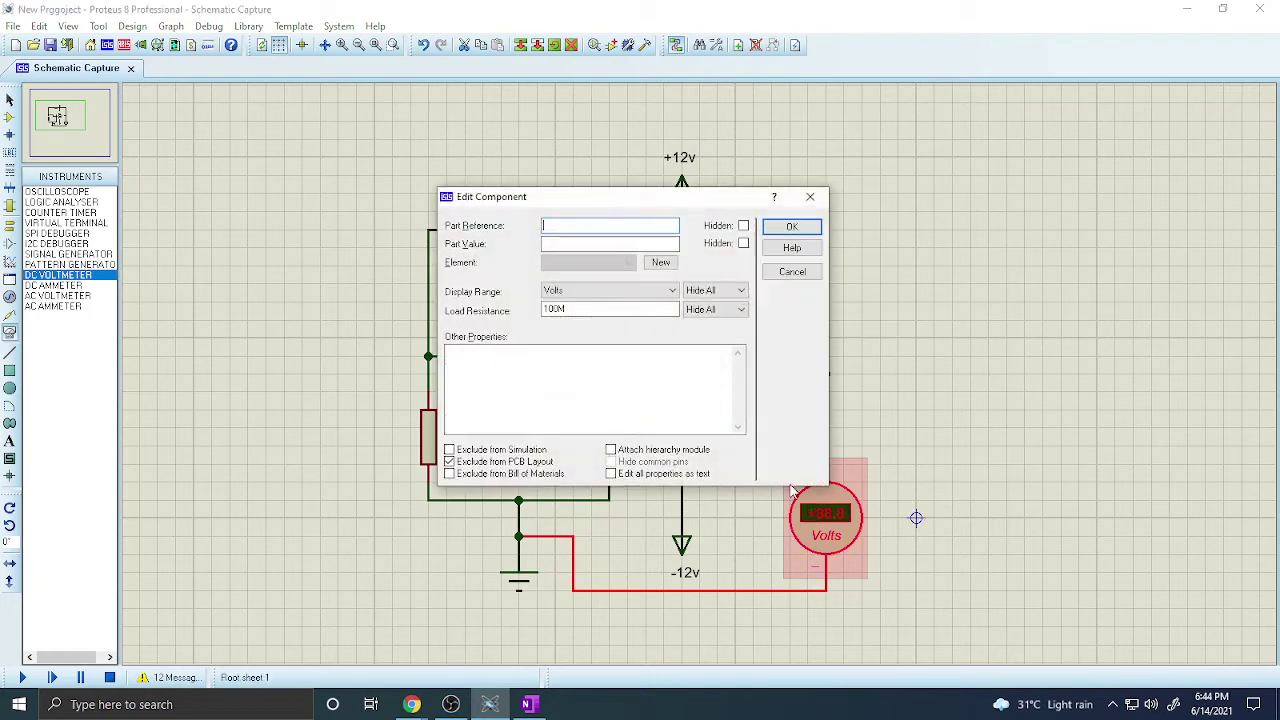
click(648, 291)
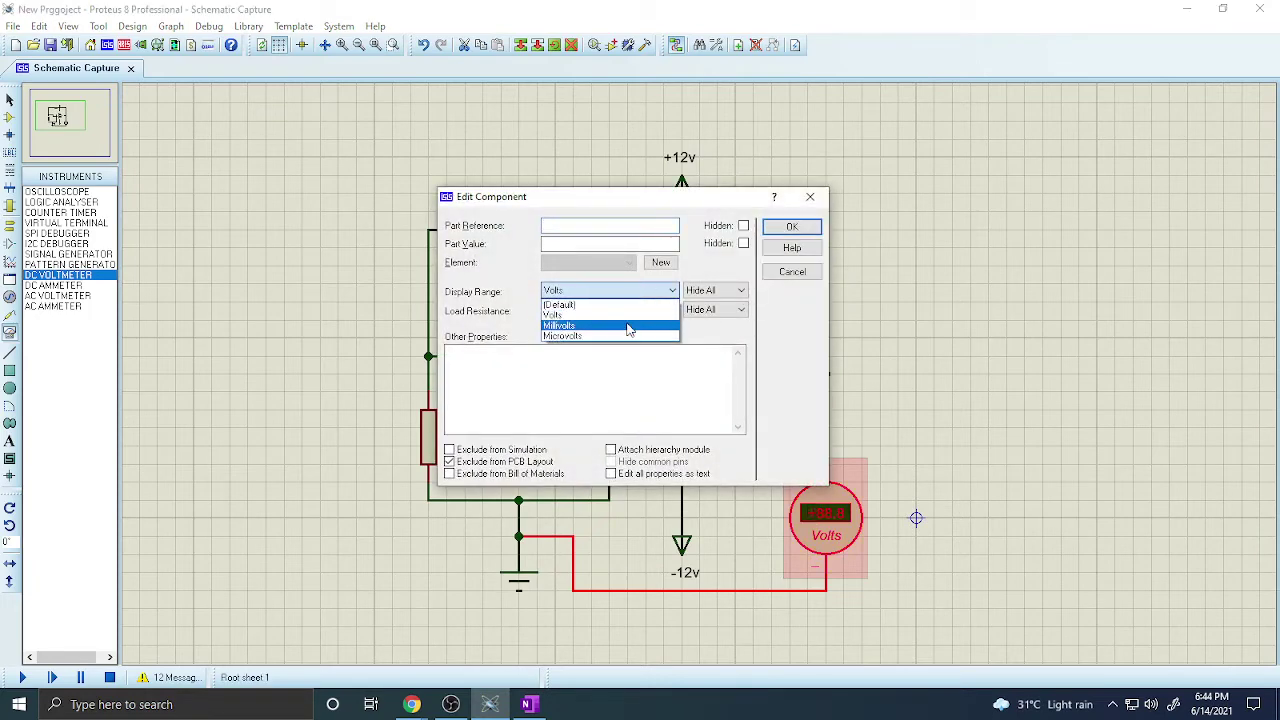
click(627, 326)
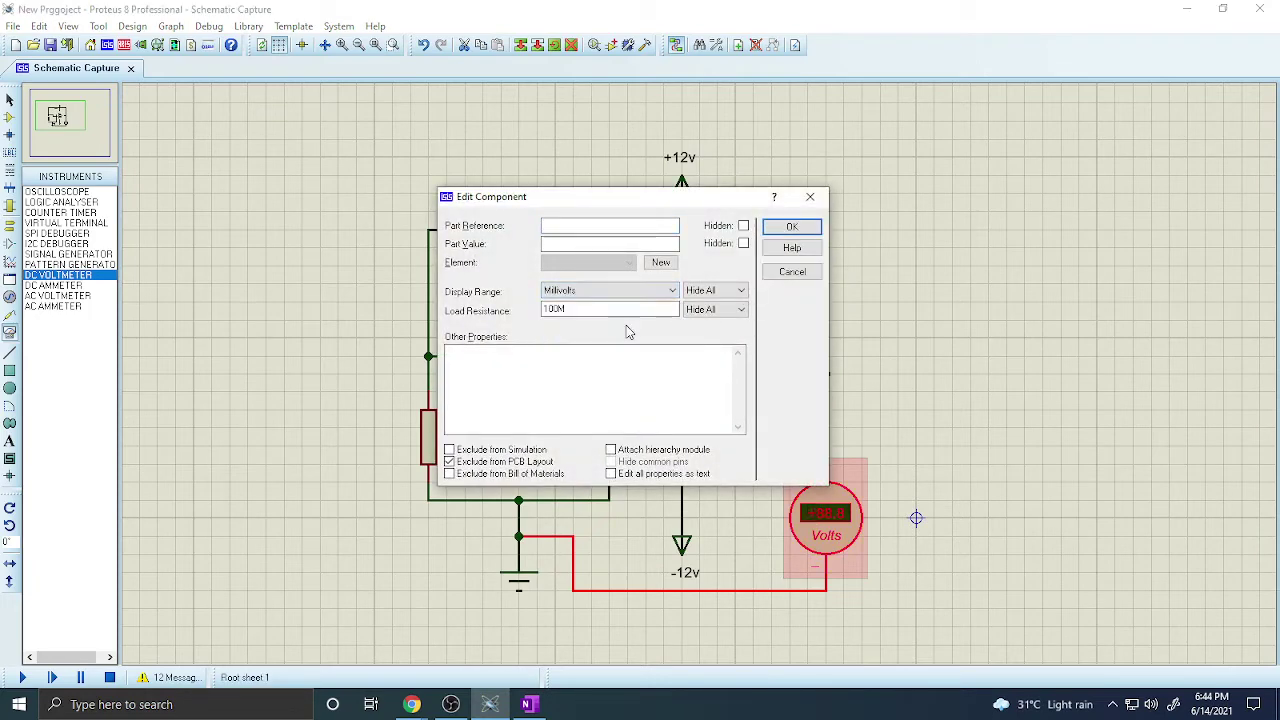
click(790, 228)
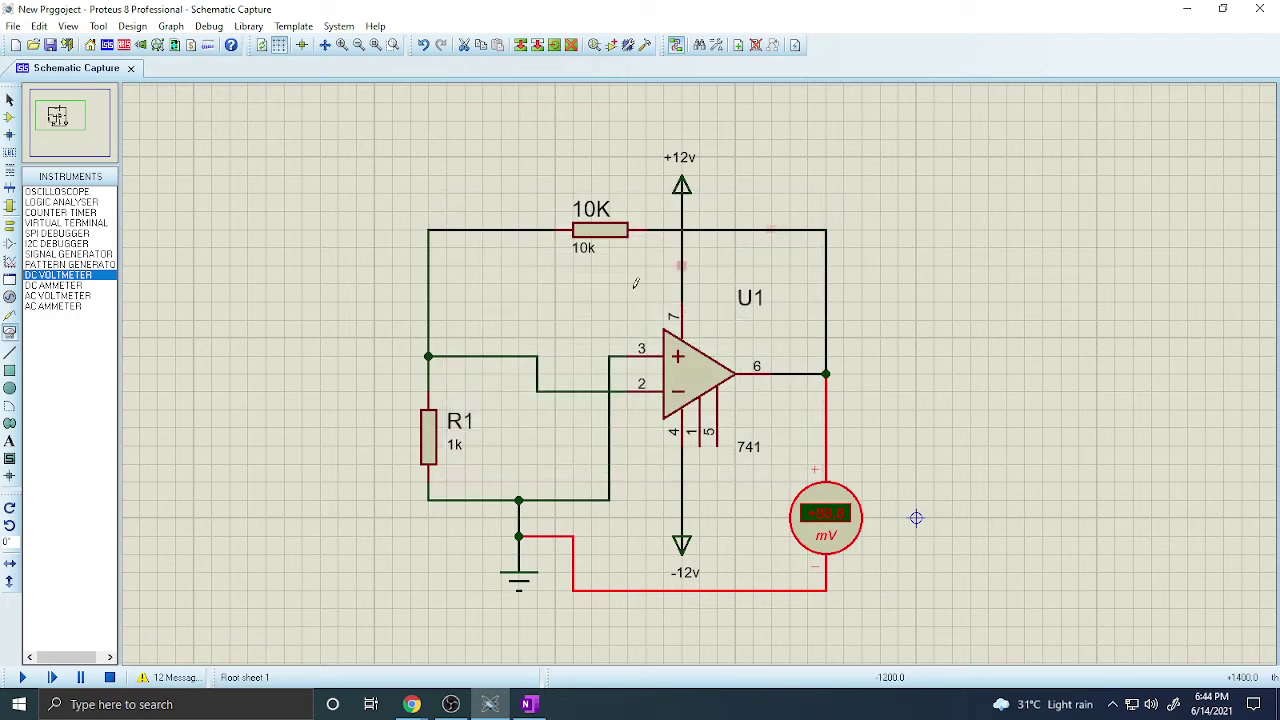
Simulate the circuit with the 10k feedback resistor, read the output voltage in millivolts, and stop the simulation
click(22, 677)
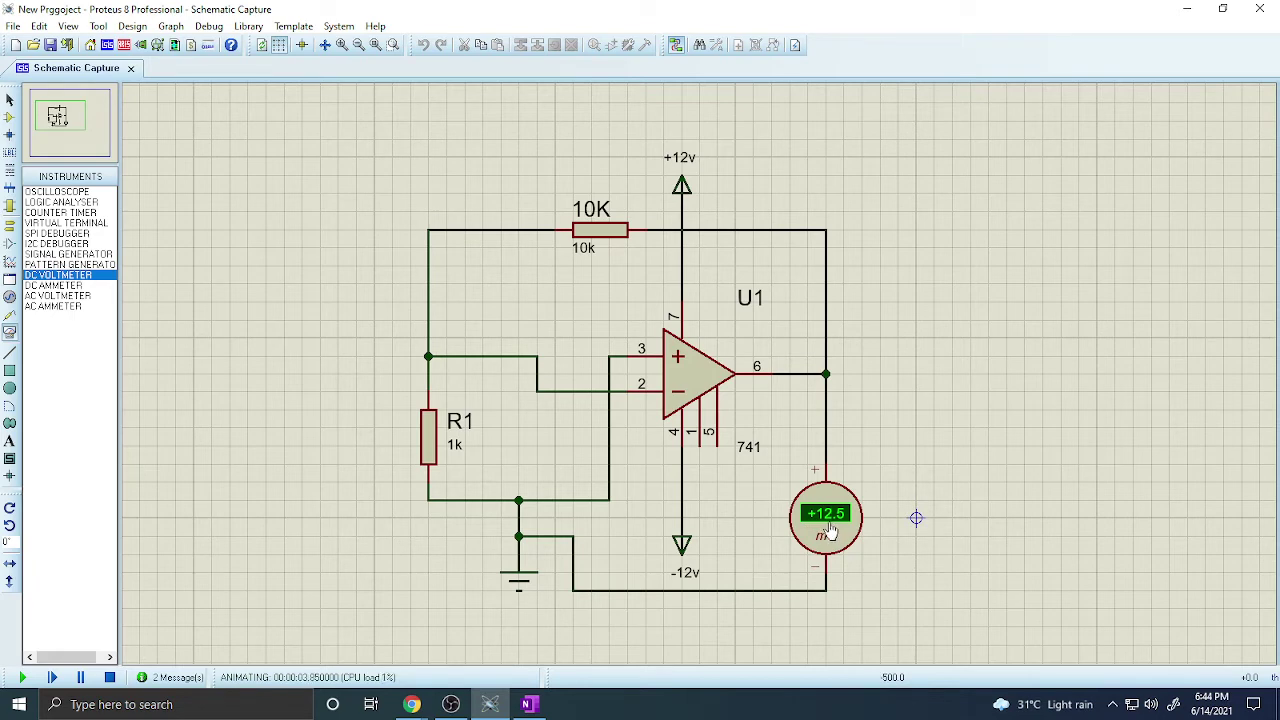
scroll(833, 533, down, 2)
scroll(780, 466, up, 3)
scroll(701, 368, down, 1)
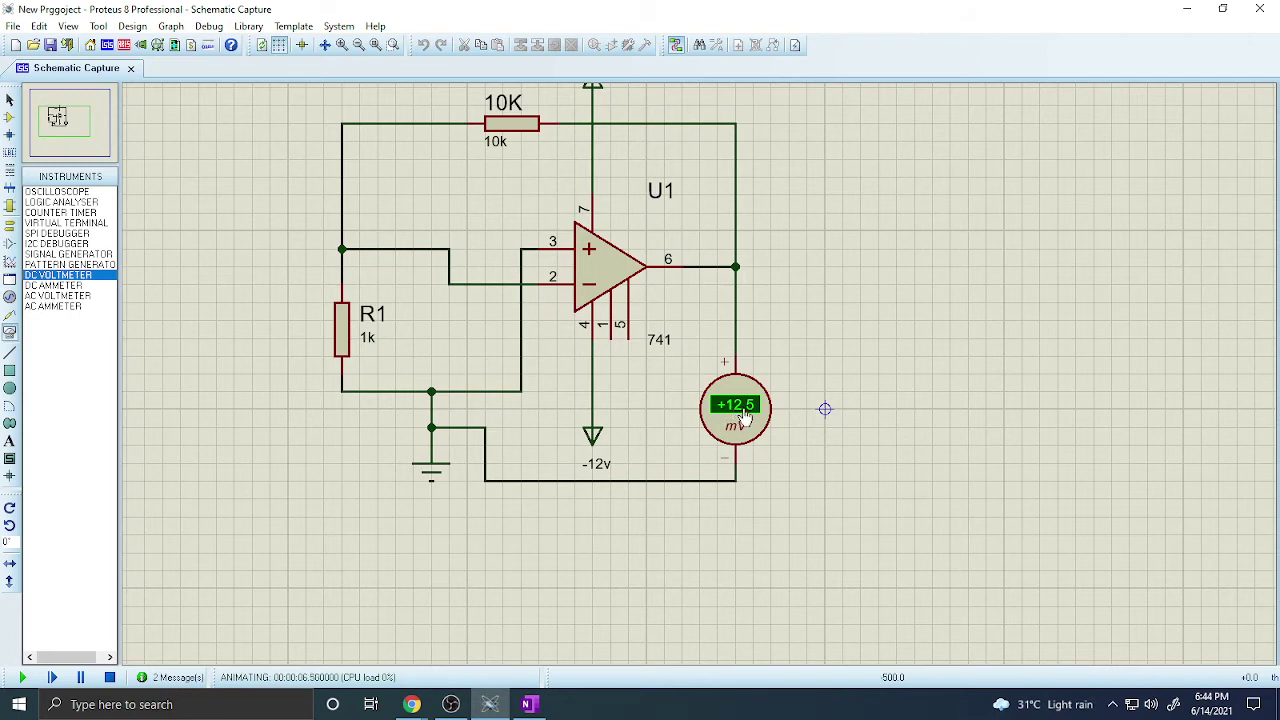
click(110, 677)
Rename the feedback resistor as R2 and set its resistance to 3.3k
right_click(524, 116)
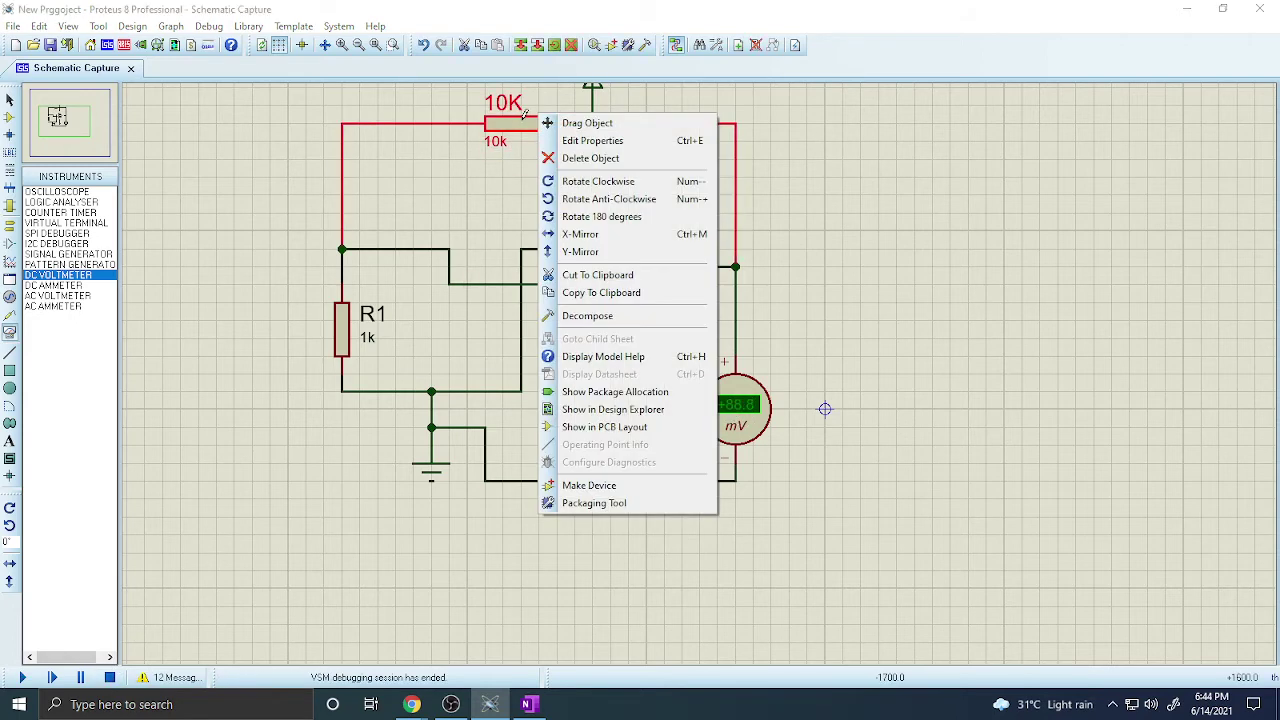
click(590, 140)
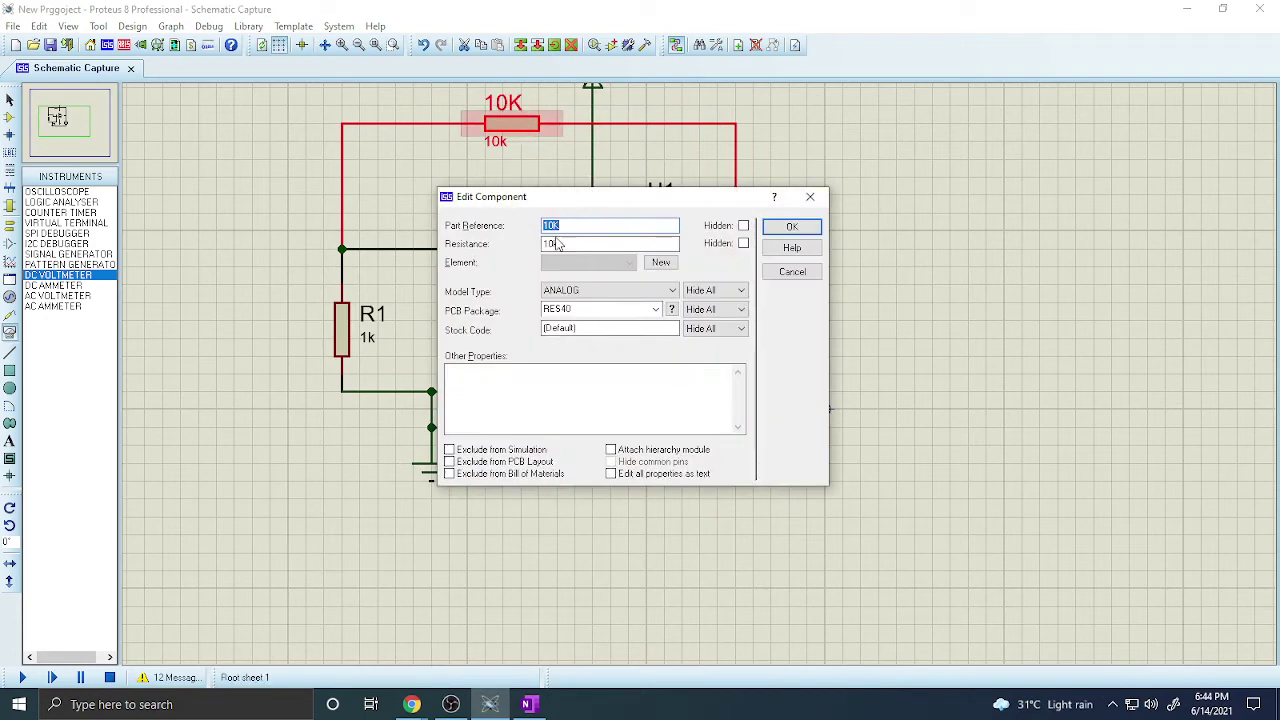
click(558, 245)
key(BackSpace)
text(k)
text(R)
text(2)
double_click(549, 244)
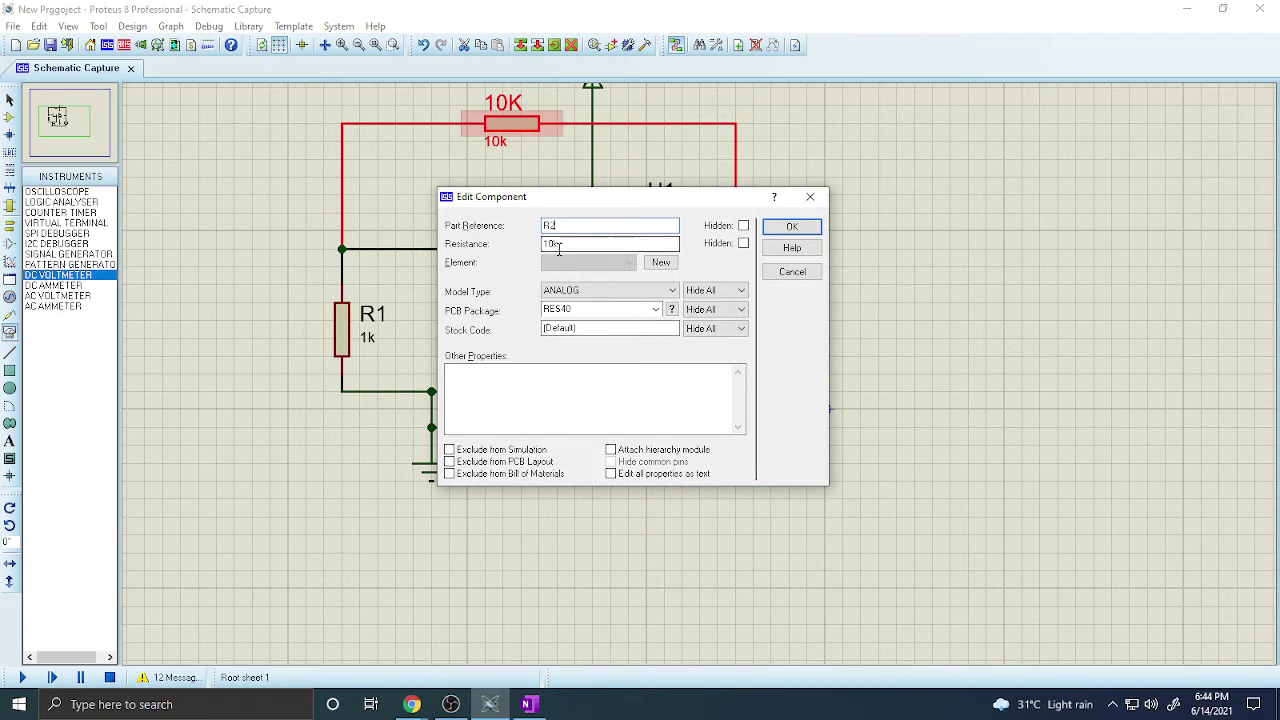
text(3.3k)
click(791, 226)
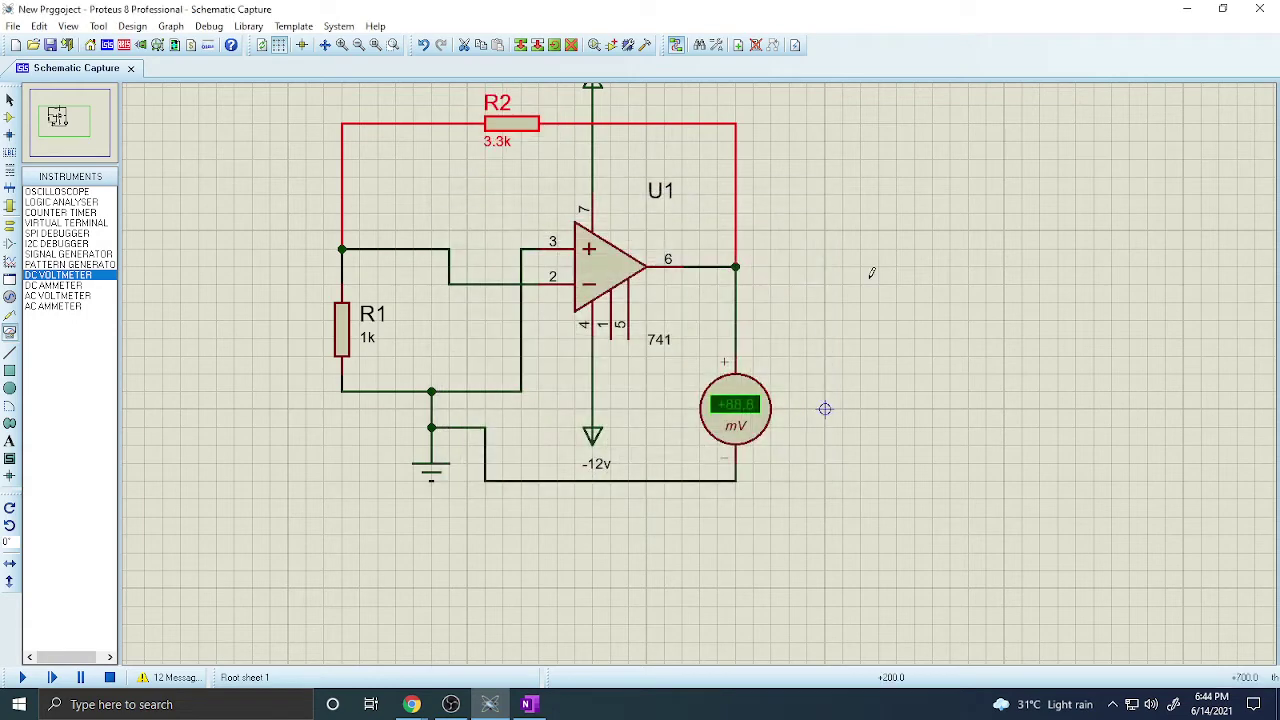
Run the simulation and start a results table in Notepad with headings R!, R2, v01(mv) and the row 1k, 10k, 12.8
click(21, 679)
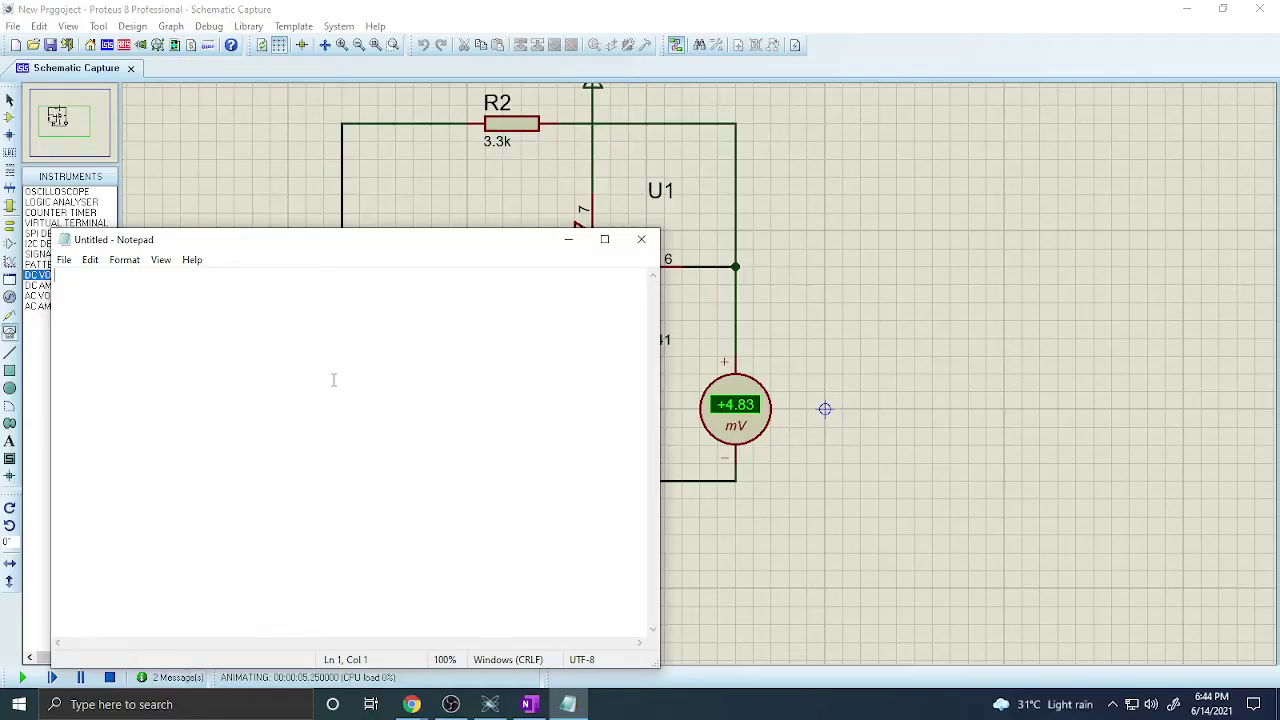
drag(379, 243, 1013, 368)
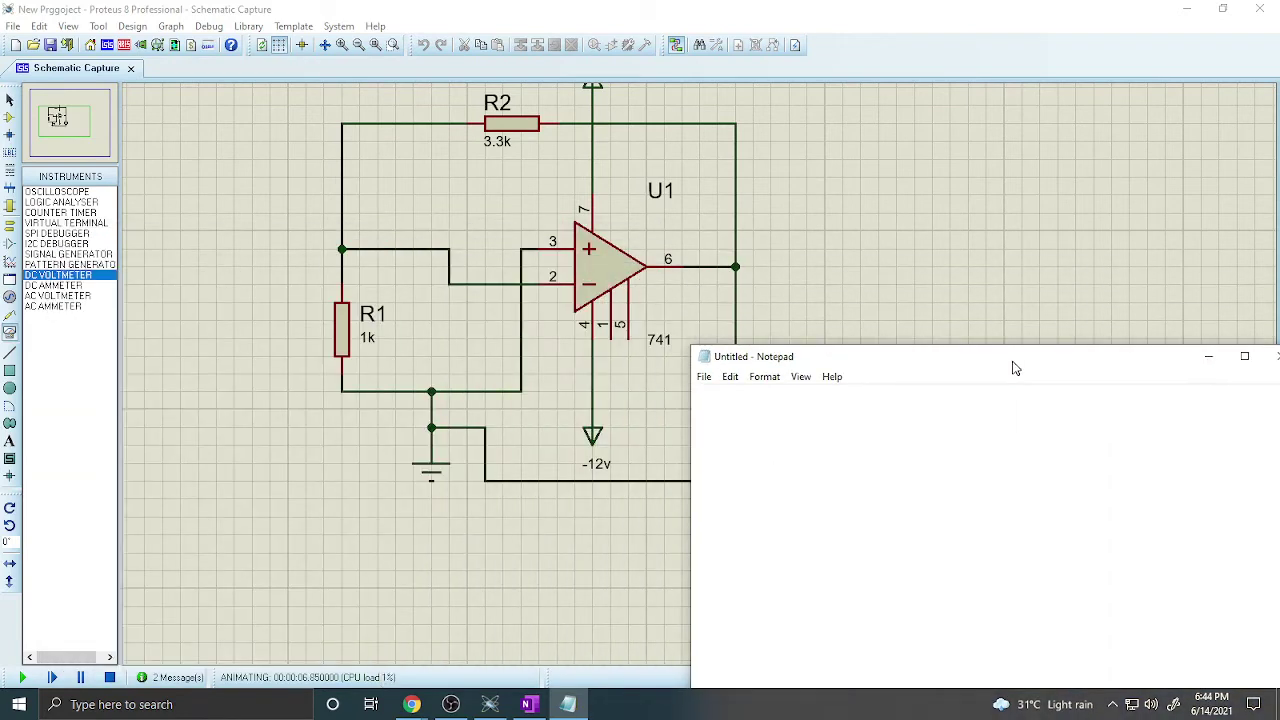
text(r1)
key(ctrl+z)
text(R1)
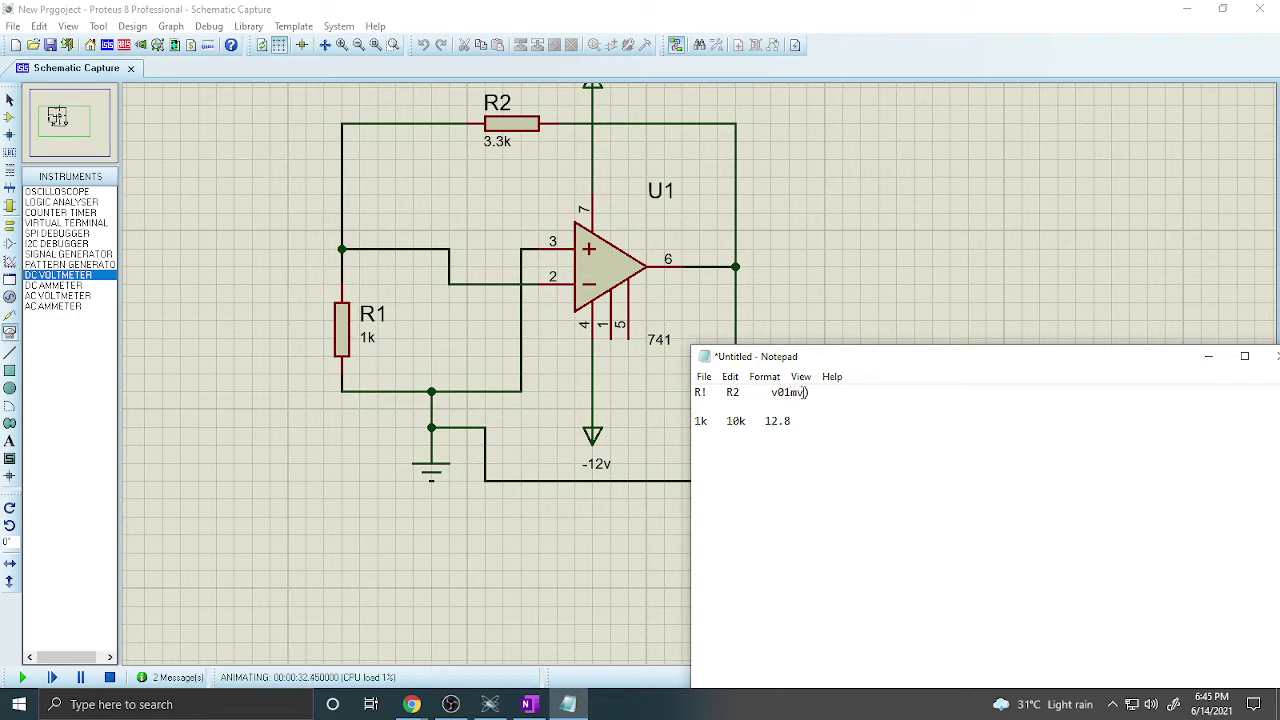
text(()
key(BackSpace)
Add the row 1k, 3.3k, 4.83 to the Notepad table, minimize it, and stop the simulation
drag(893, 360, 294, 206)
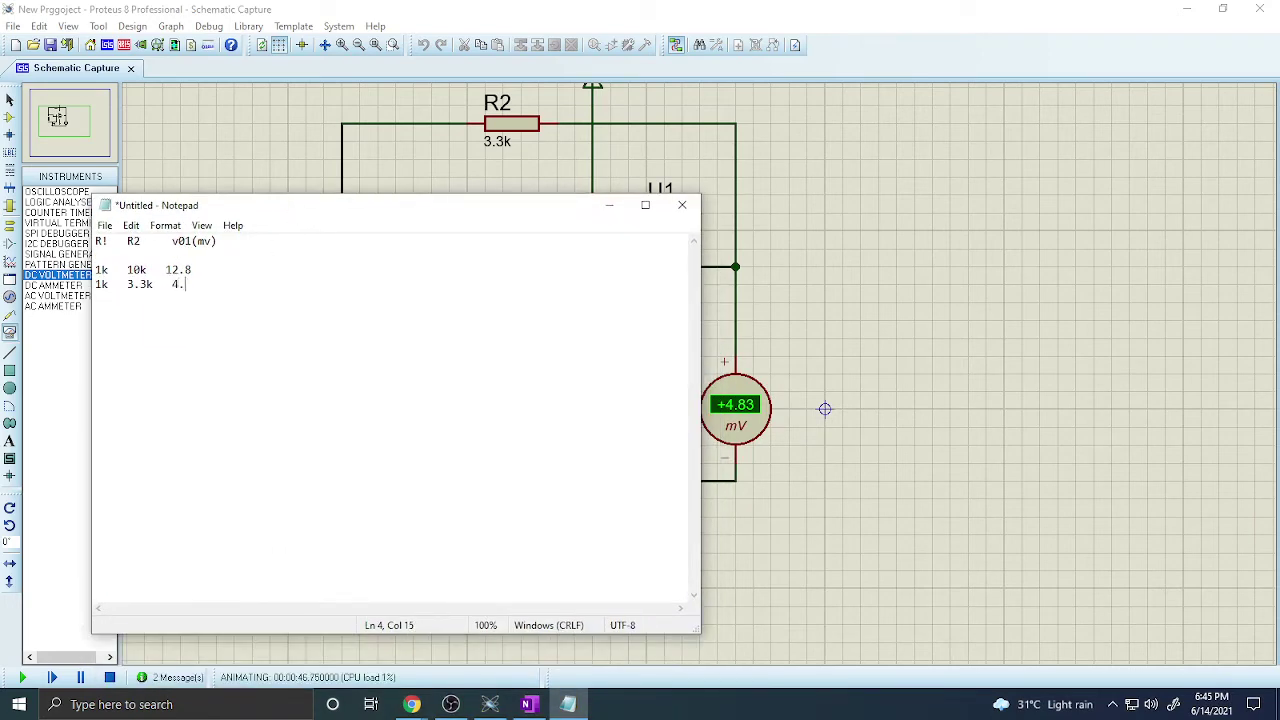
text(83)
click(609, 205)
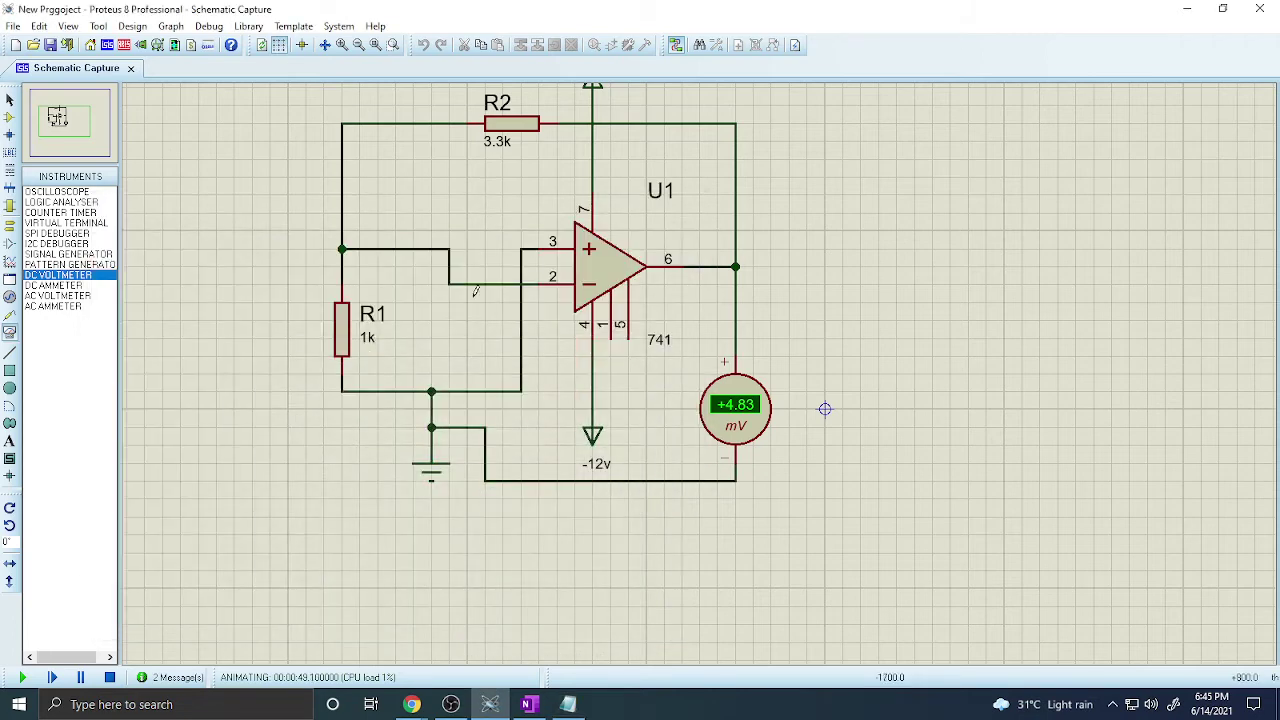
click(110, 678)
Examine the finished schematic and compare it with the handwritten circuit diagrams in OneNote
scroll(370, 305, down, 1)
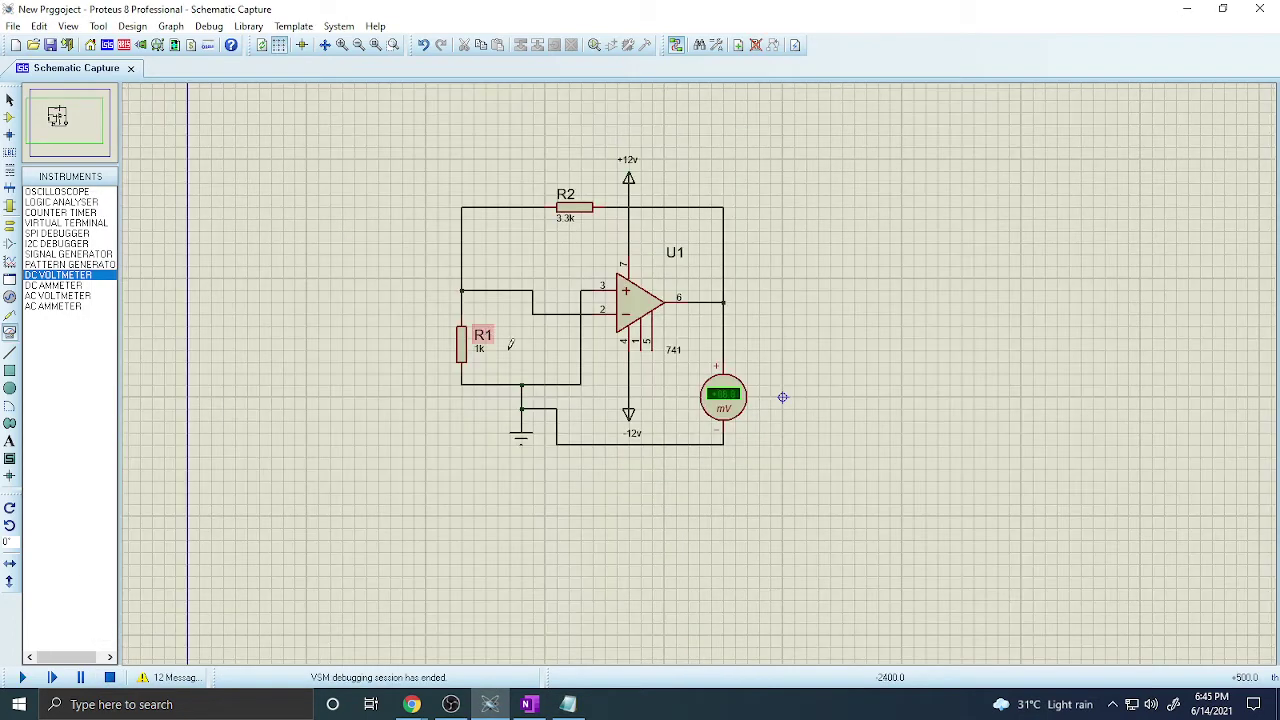
scroll(488, 335, up, 1)
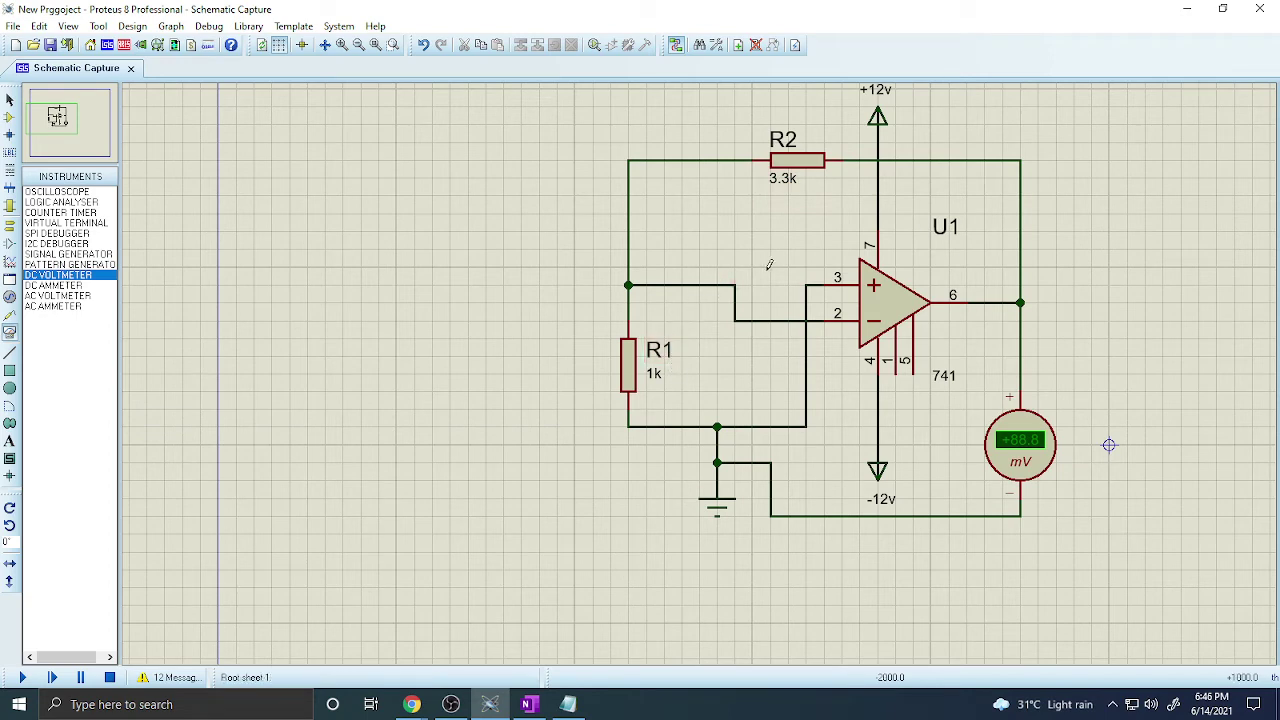
scroll(790, 265, down, 1)
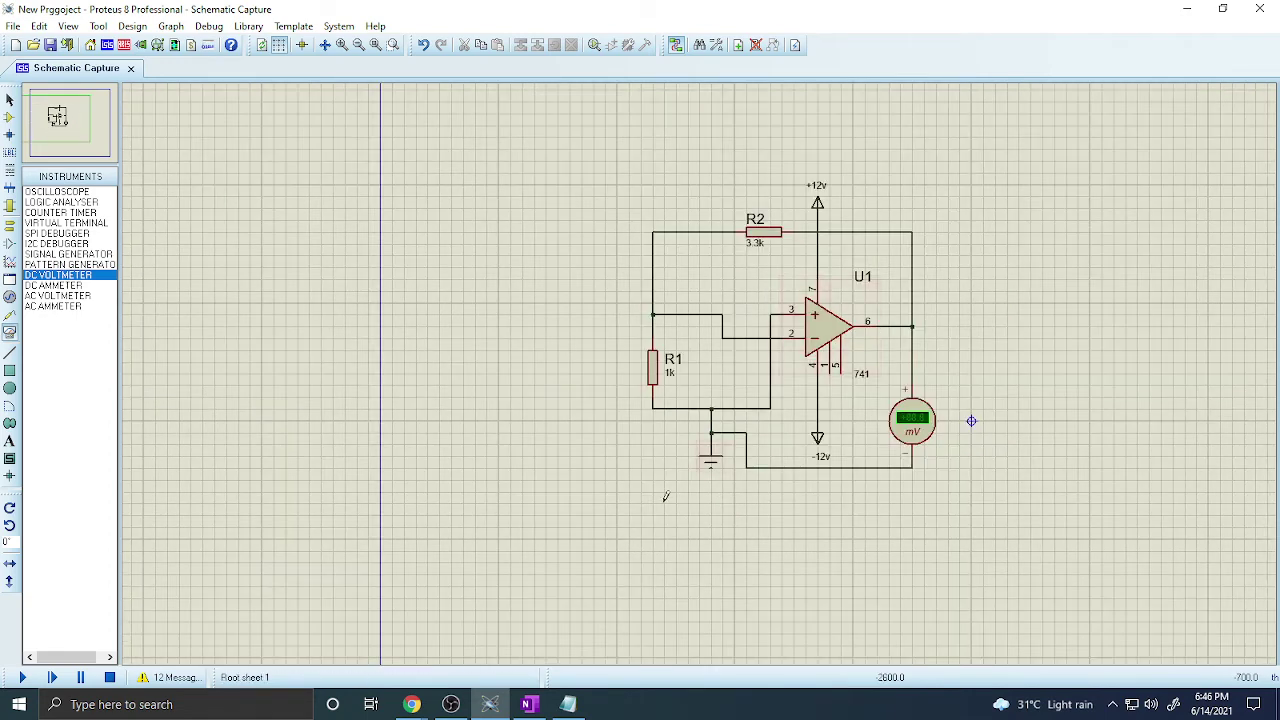
scroll(662, 500, down, 1)
scroll(660, 440, up, 3)
scroll(659, 387, down, 2)
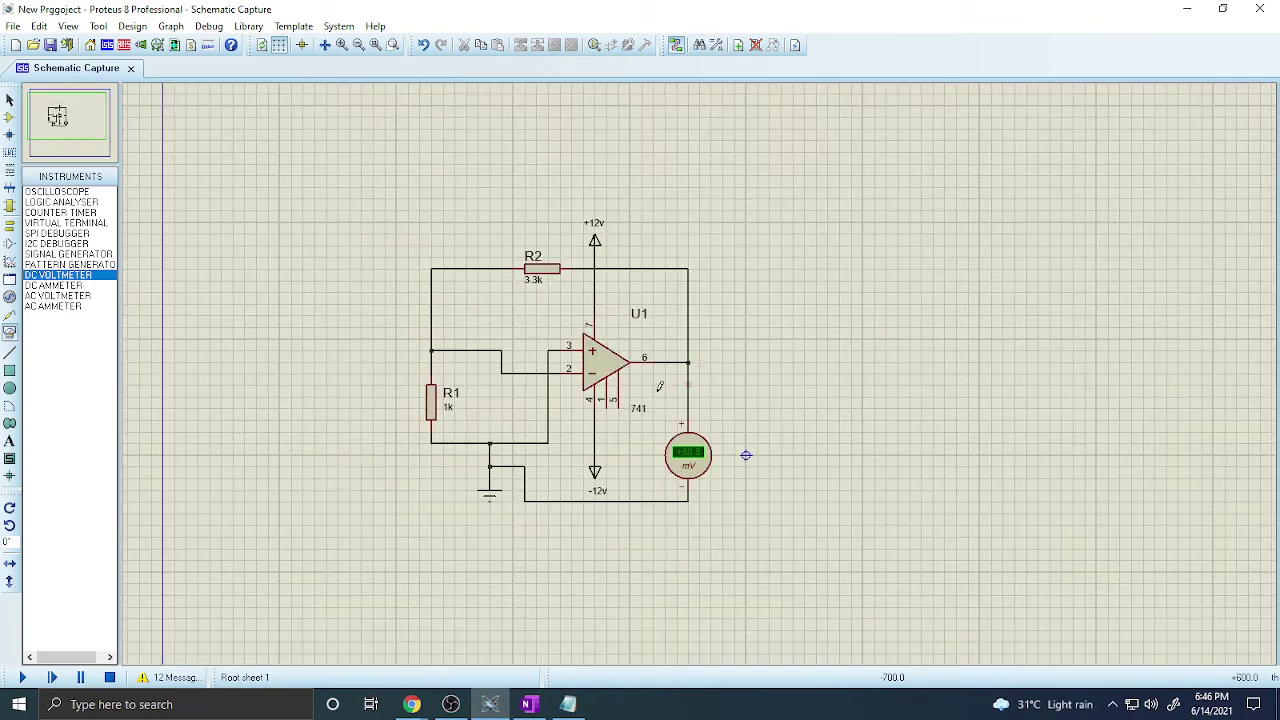
click(529, 704)
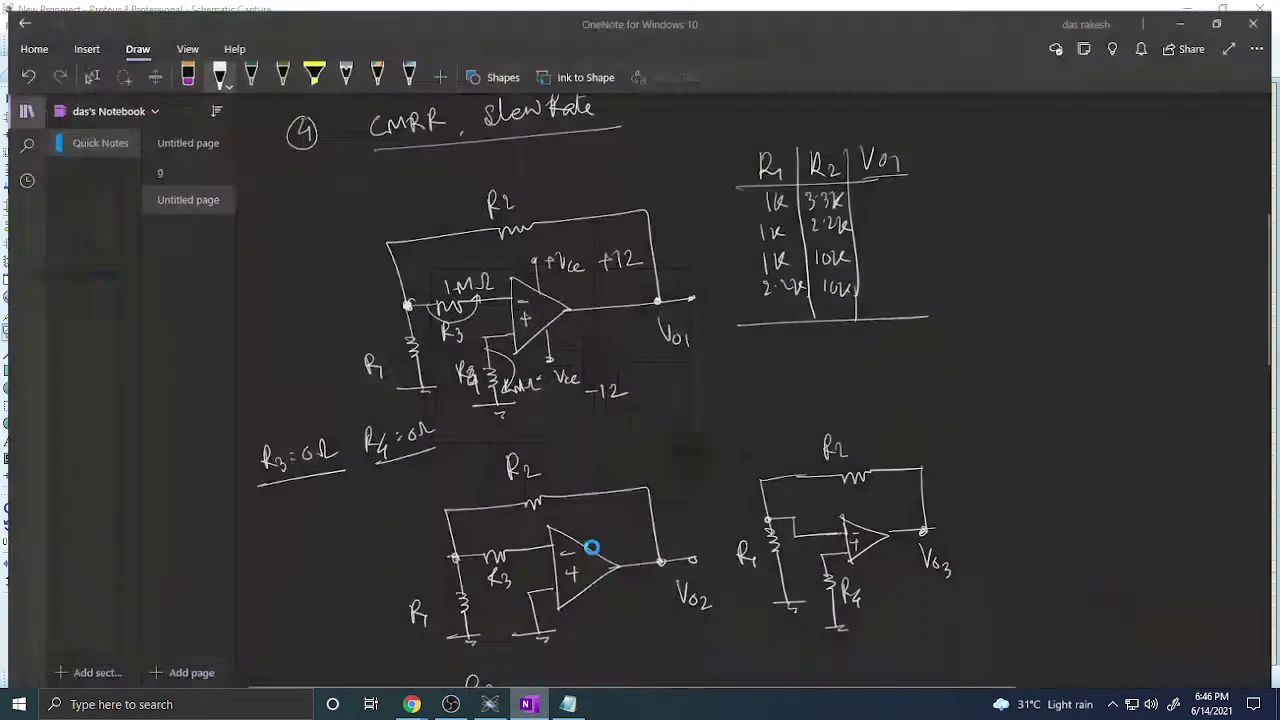
click(529, 704)
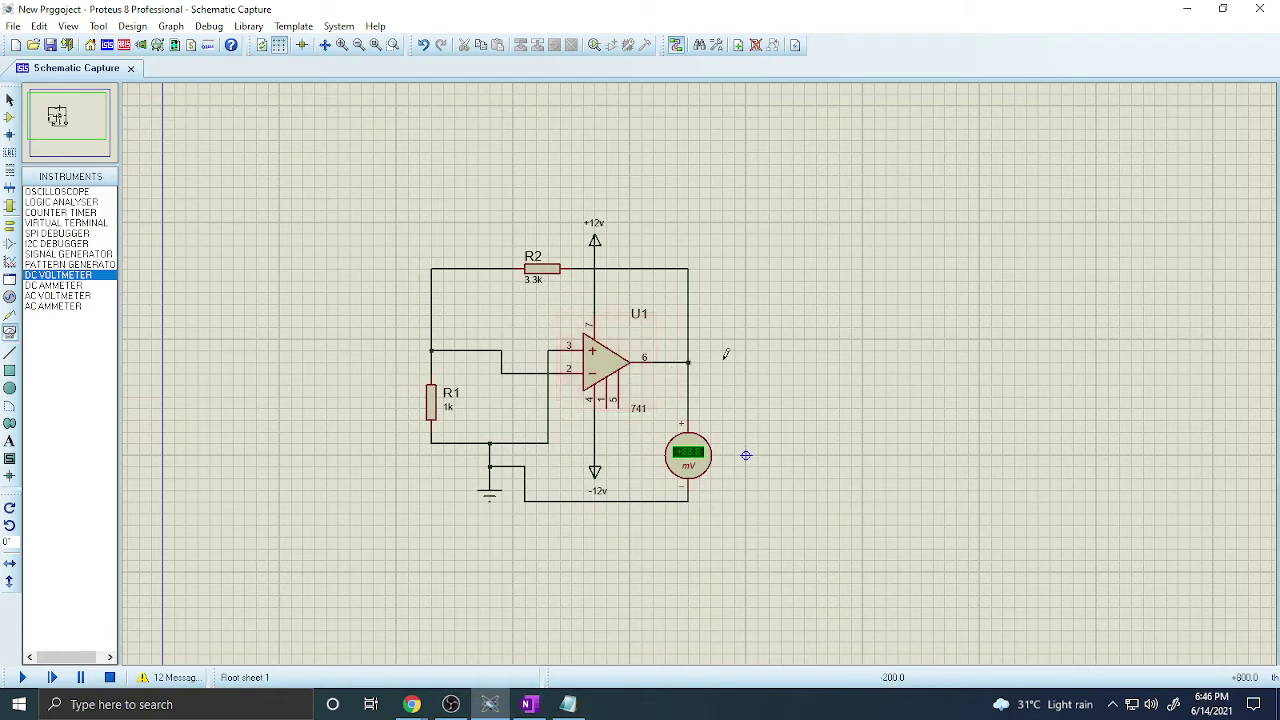
Copy the whole op-amp circuit and paste the duplicate beside the original, to its right on the sheet
drag(793, 198, 399, 556)
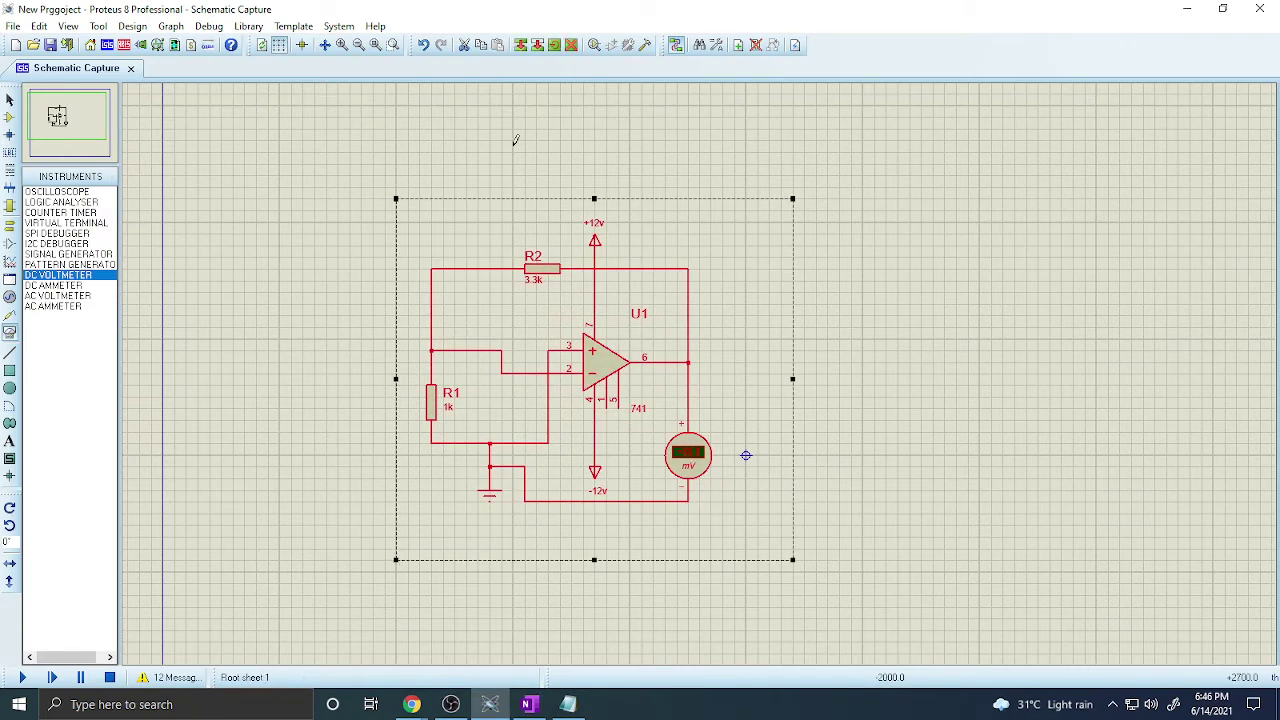
click(484, 47)
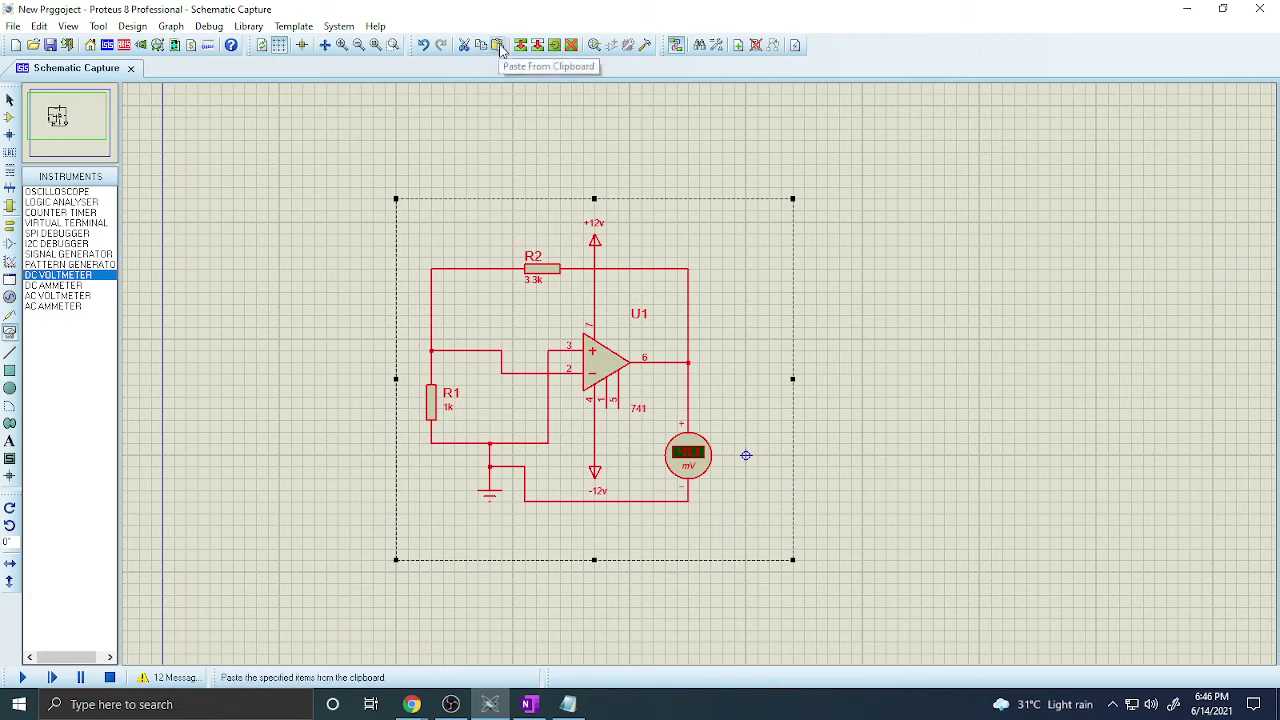
click(498, 45)
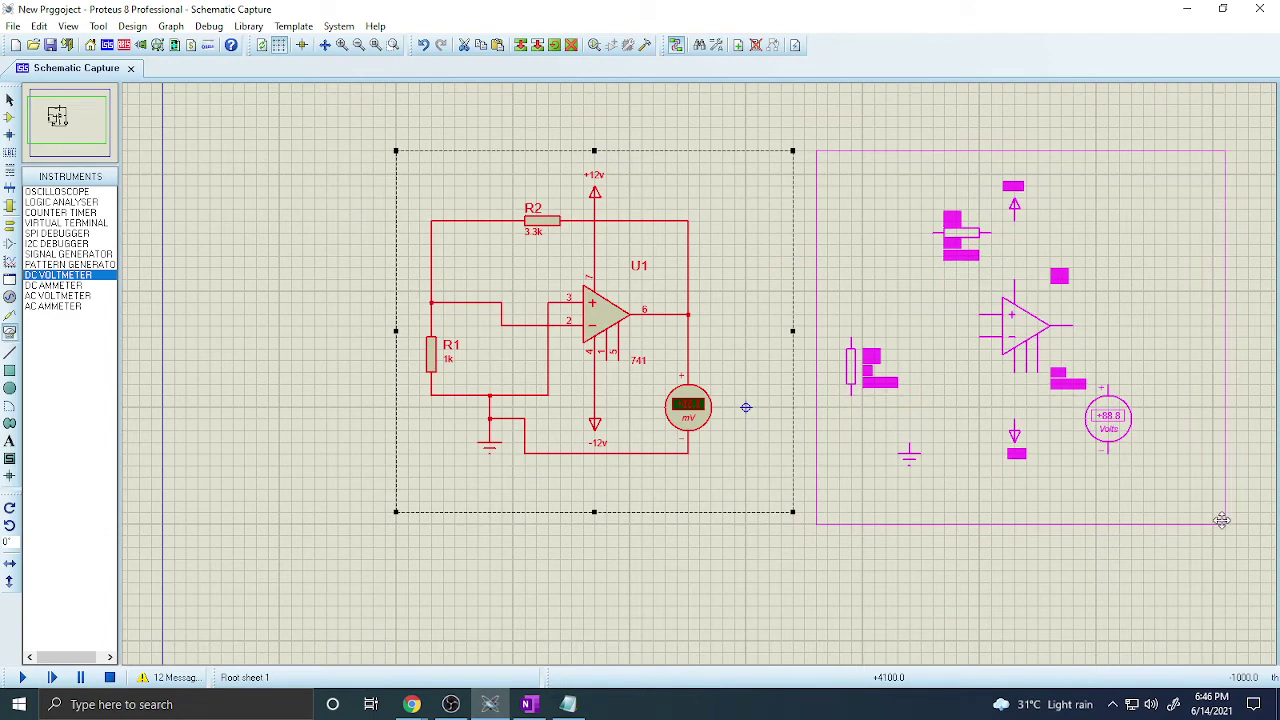
click(1230, 520)
click(920, 374)
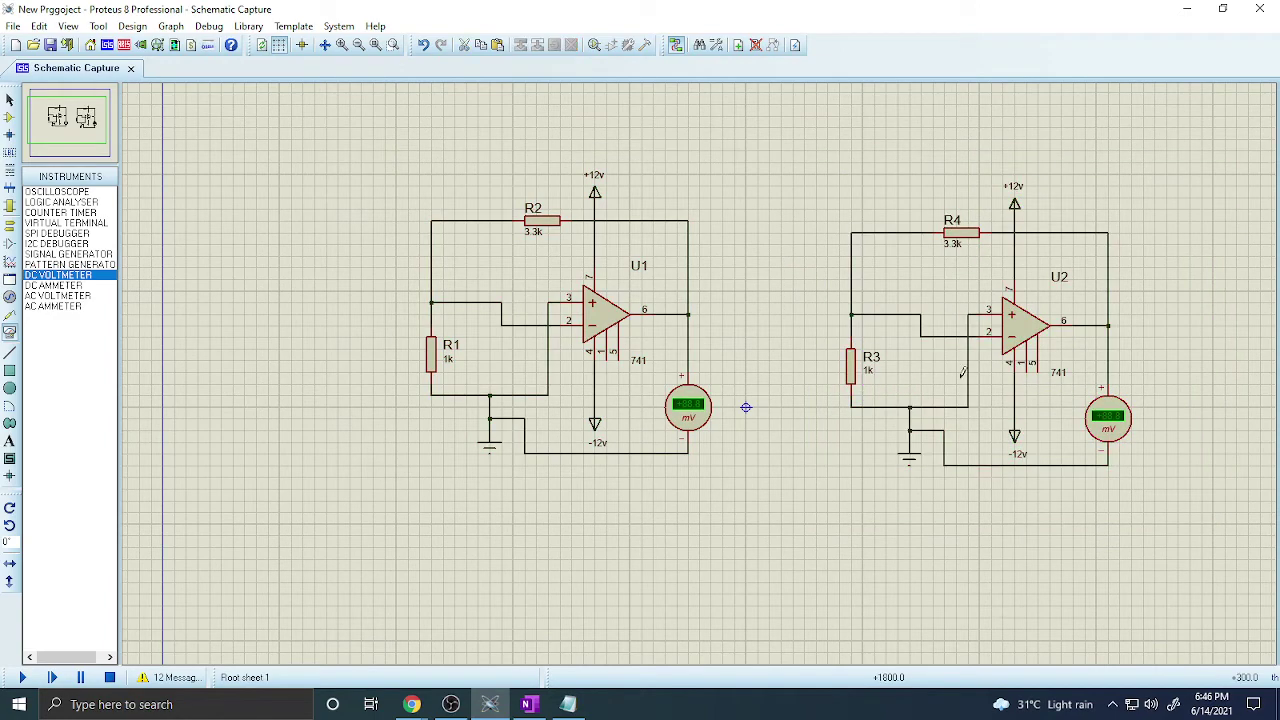
Check the next circuit diagram in OneNote, and delete the wire to inverting input pin 2 of U2 in the Proteus schematic
click(529, 704)
scroll(630, 530, down, 1)
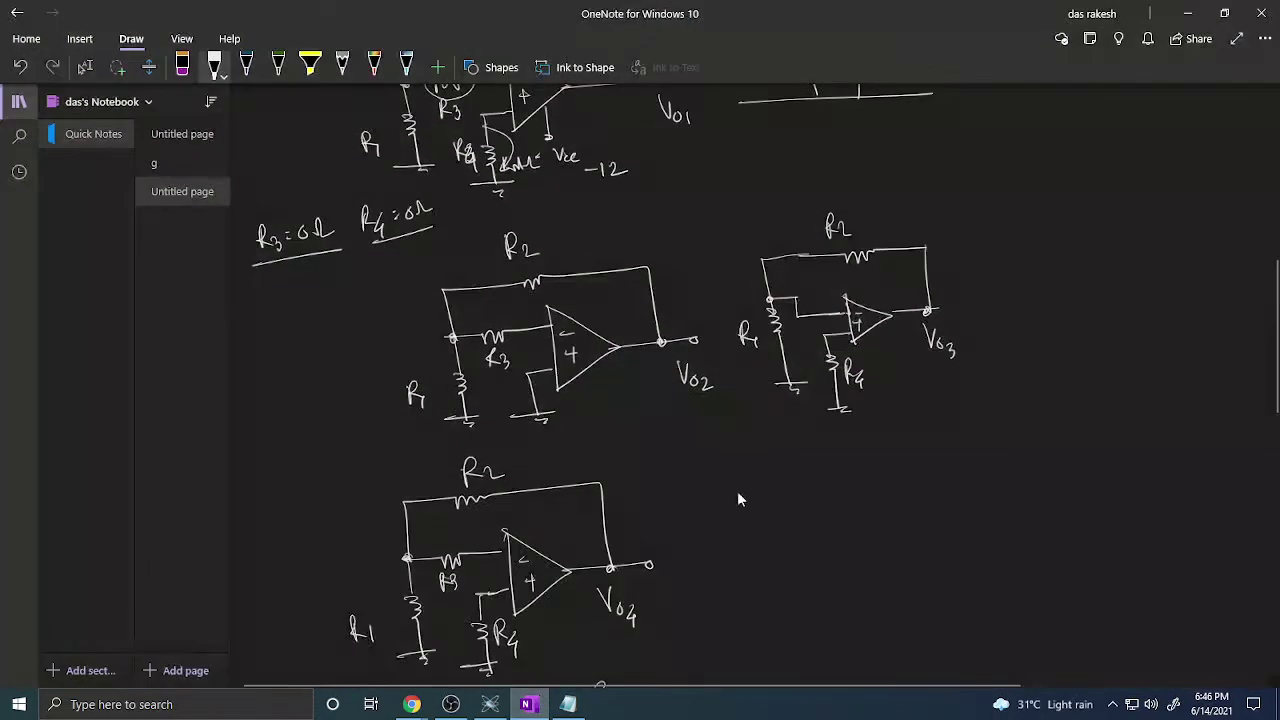
click(490, 704)
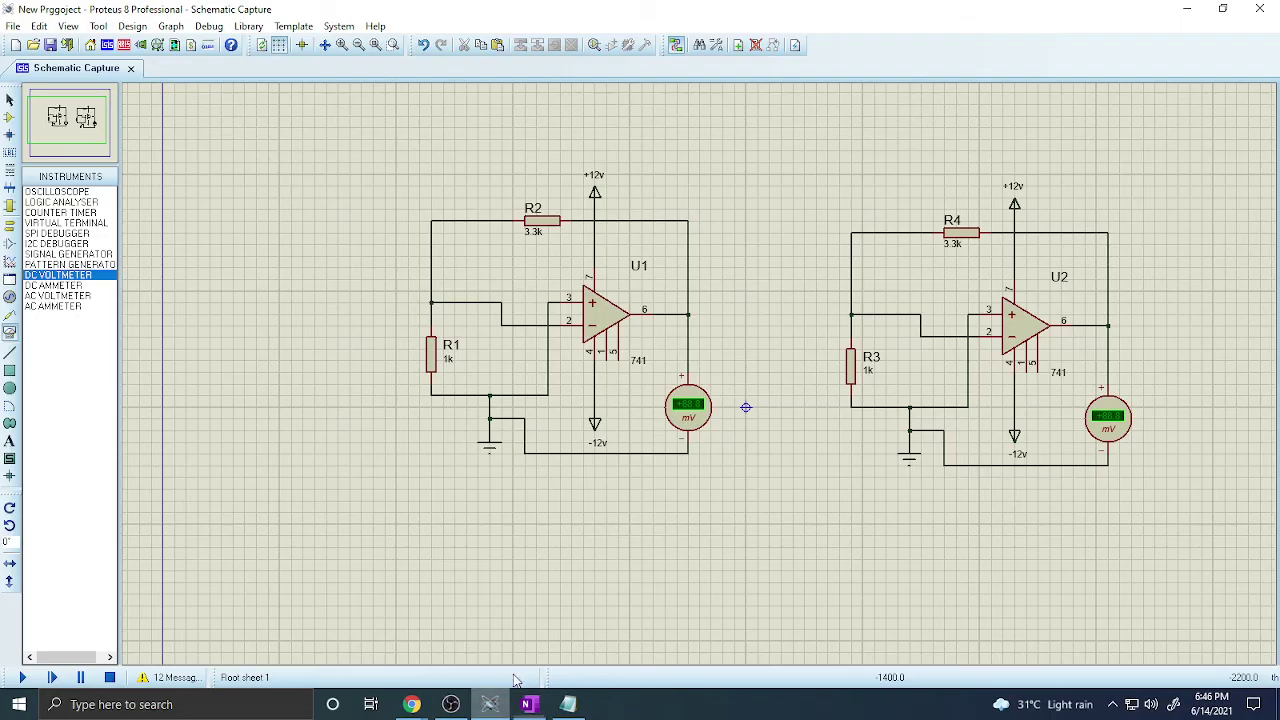
right_click(936, 333)
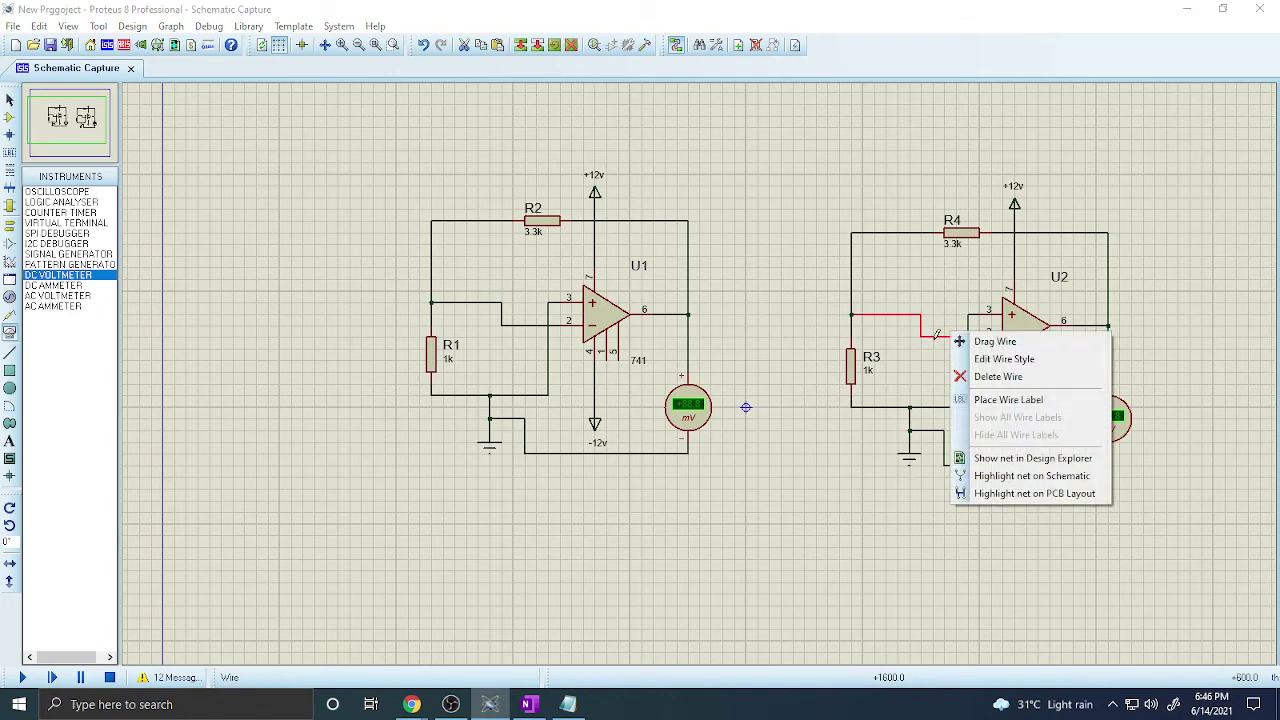
click(990, 374)
Place a MINRES160R resistor in the gap and wire it between the R3–R4 connection and U2's inverting input pin 2
click(9, 117)
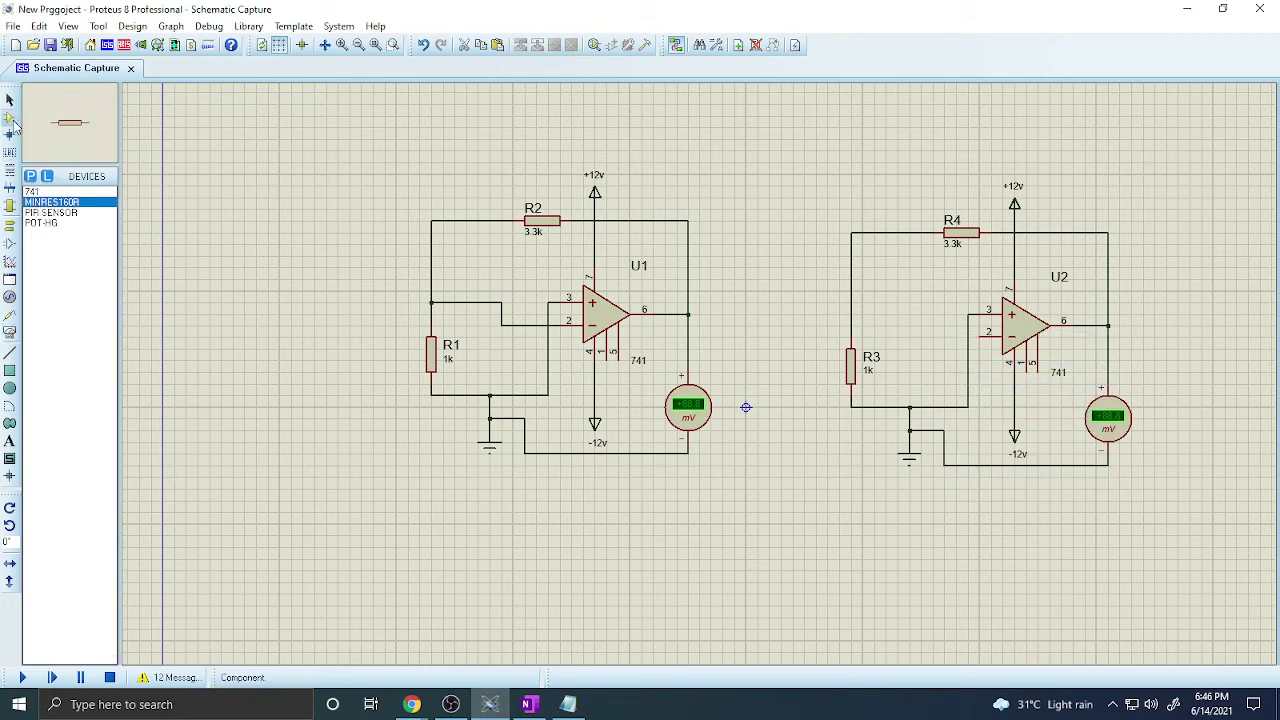
click(905, 335)
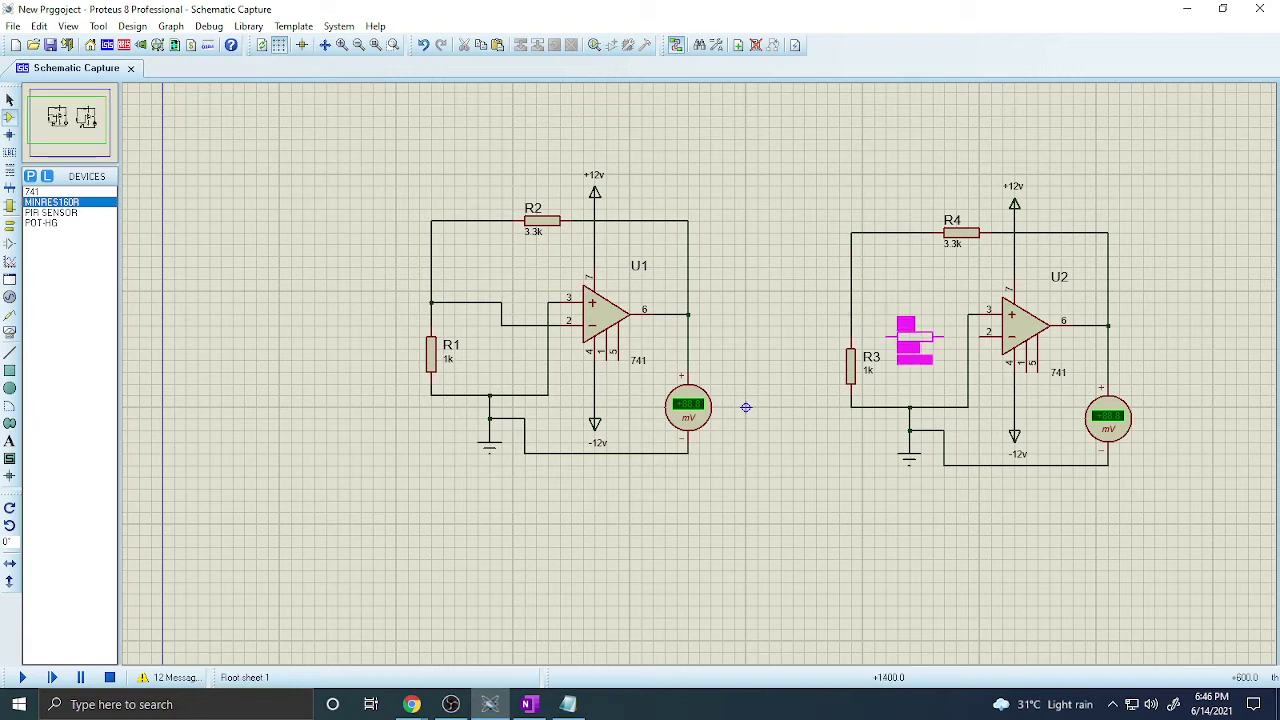
click(905, 336)
click(885, 334)
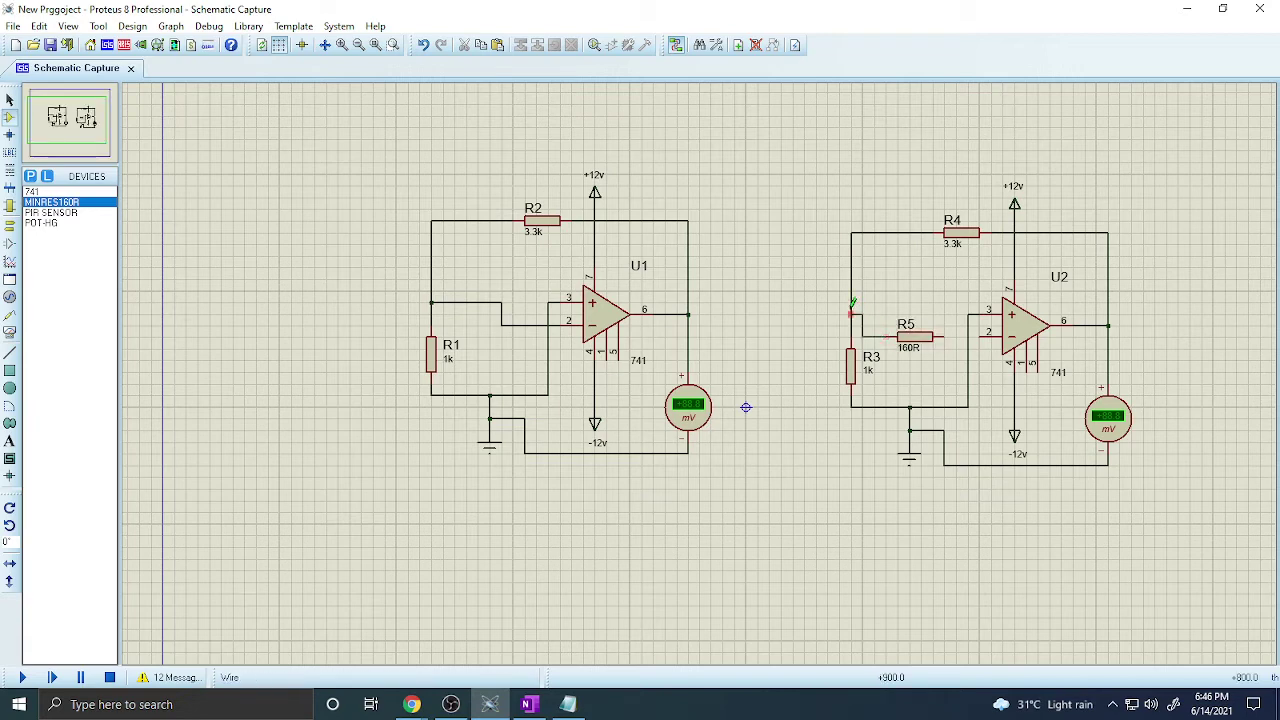
click(851, 302)
click(944, 336)
click(978, 334)
Set the resistance of R5 at U2's inverting input to 1M
double_click(910, 336)
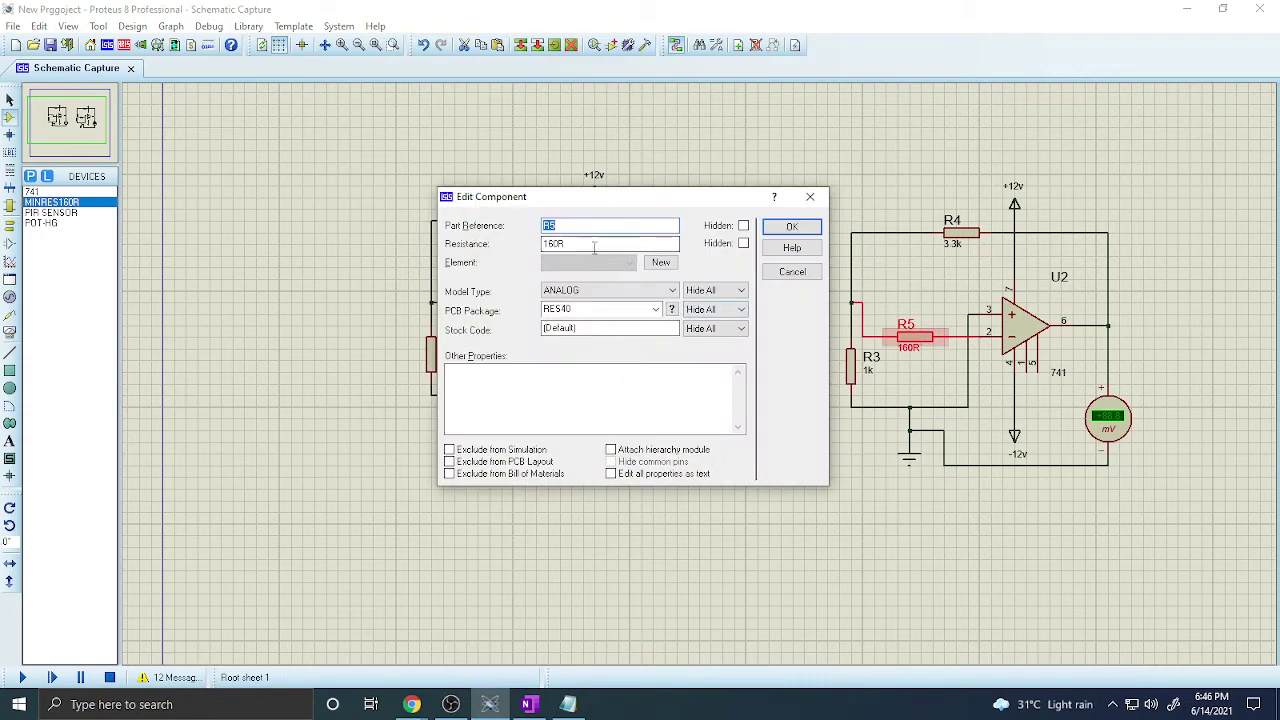
key(Tab)
text(1)
key(Return)
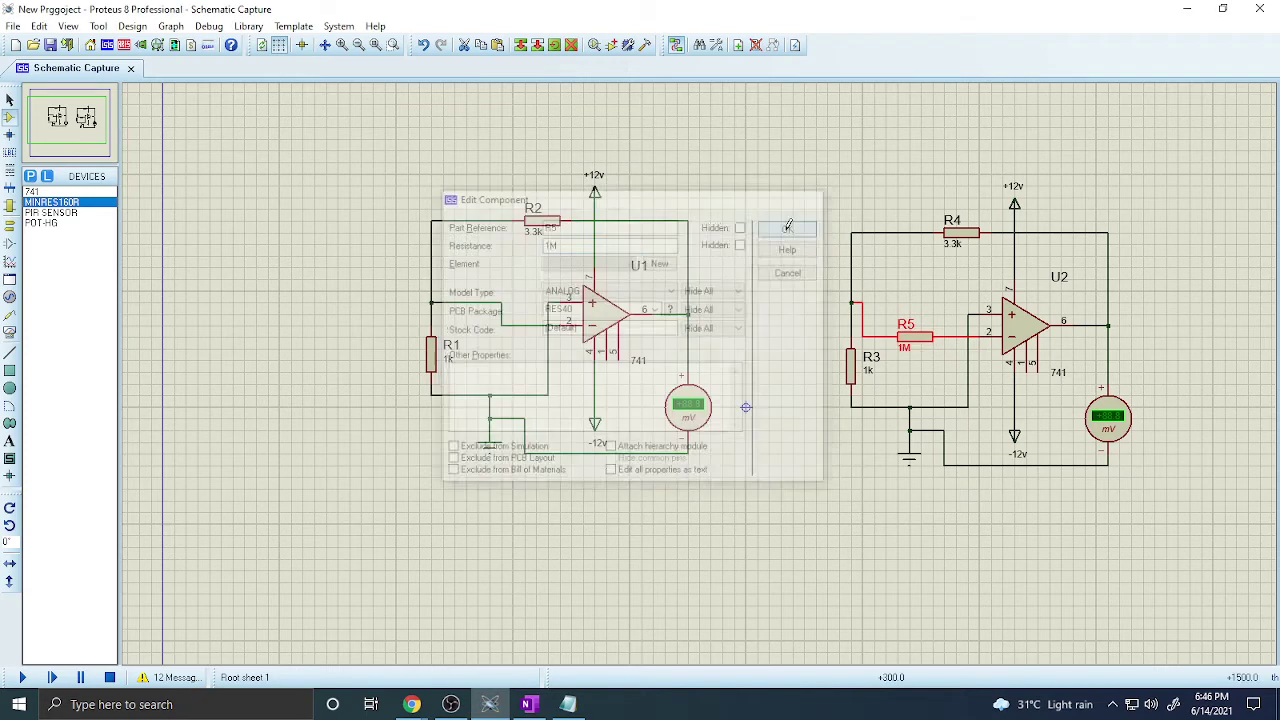
Run the simulation to read the output voltmeter of the U2 circuit with R4 at 3.3k, and stop it
scroll(745, 381, down, 2)
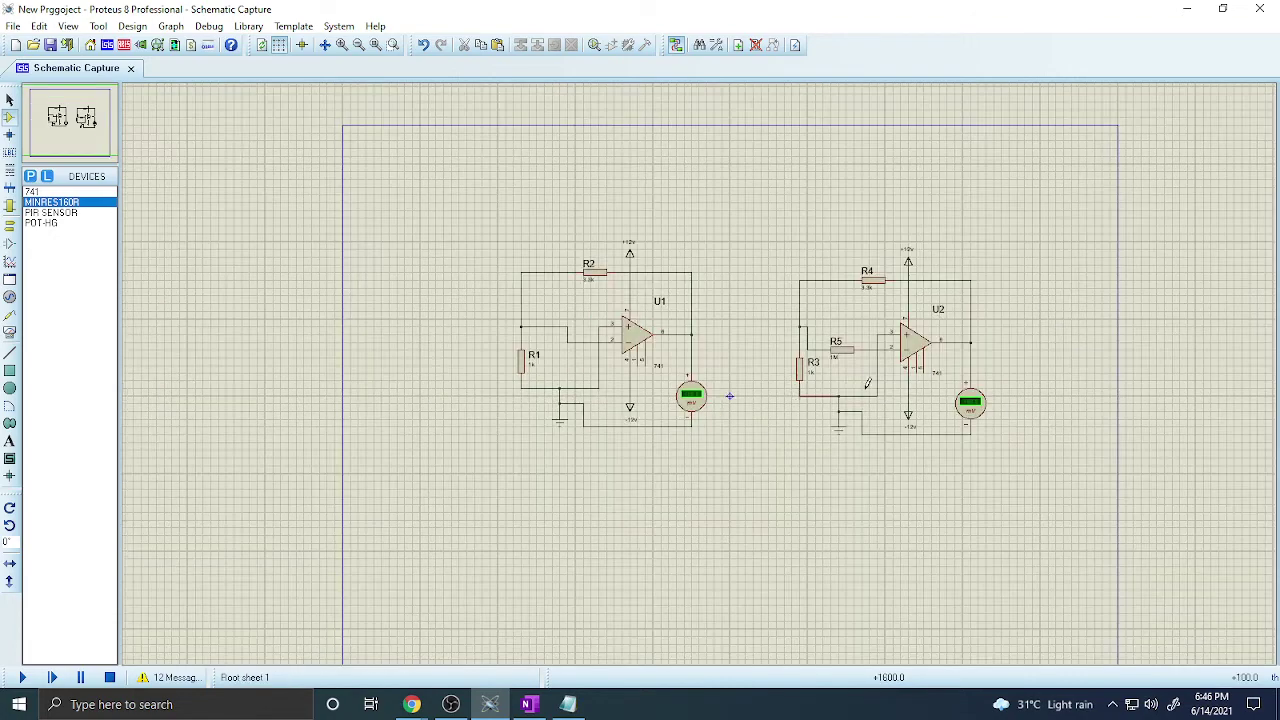
scroll(626, 366, up, 2)
click(24, 677)
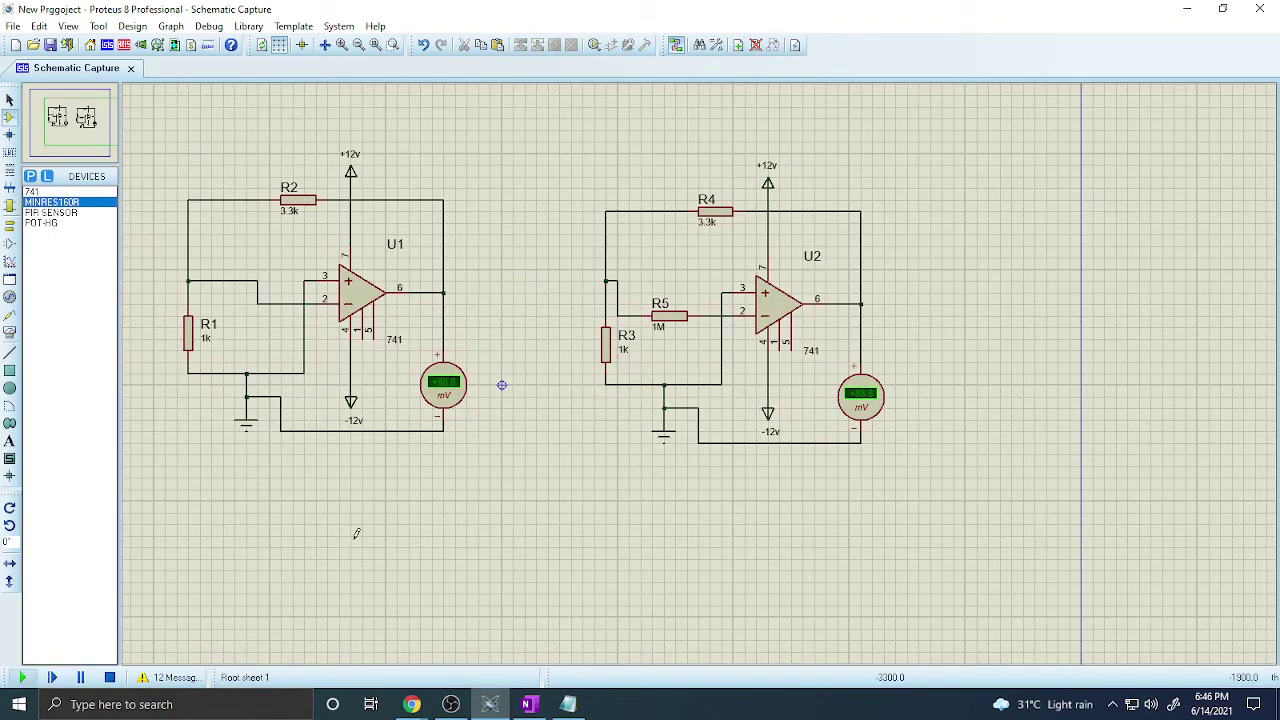
scroll(828, 396, up, 2)
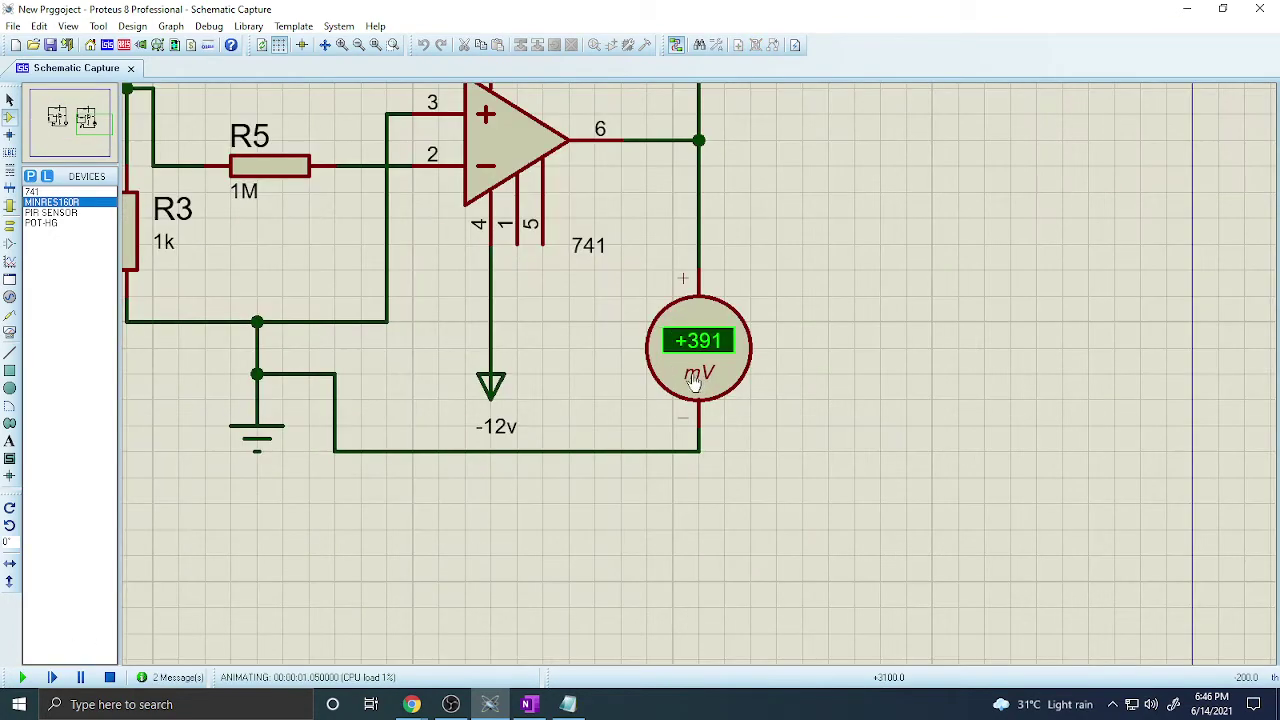
scroll(697, 364, down, 3)
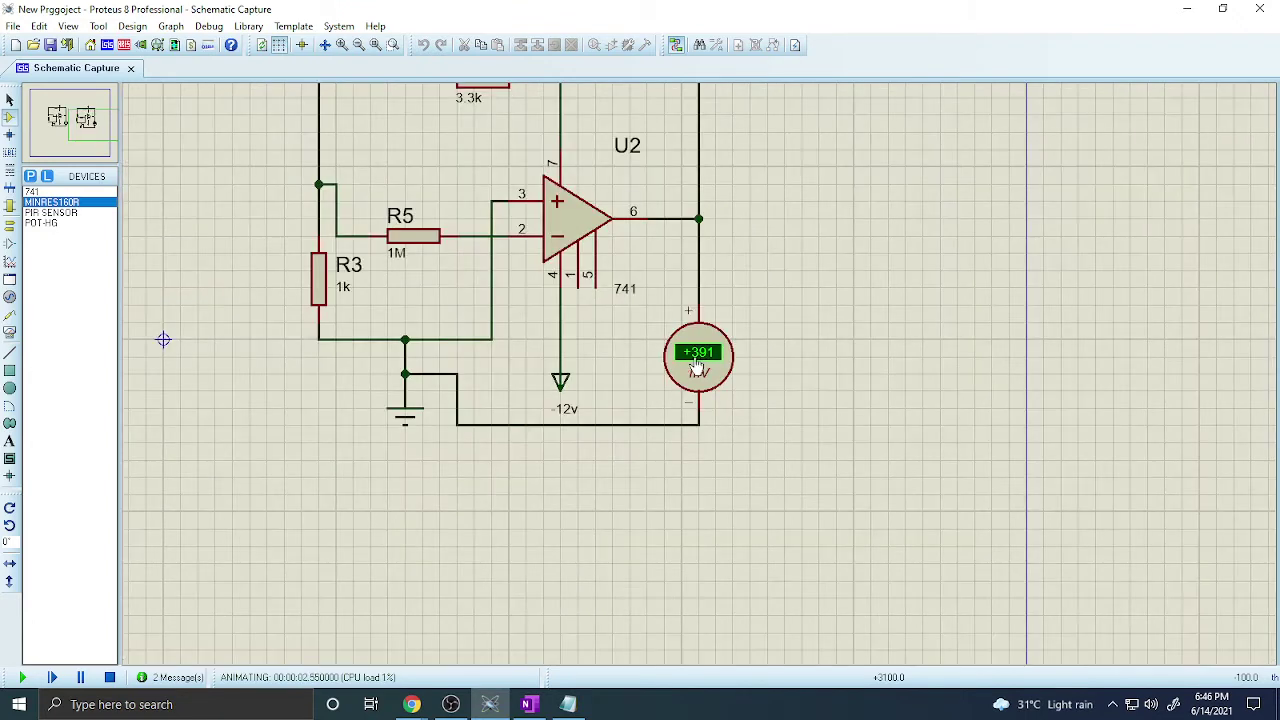
click(109, 677)
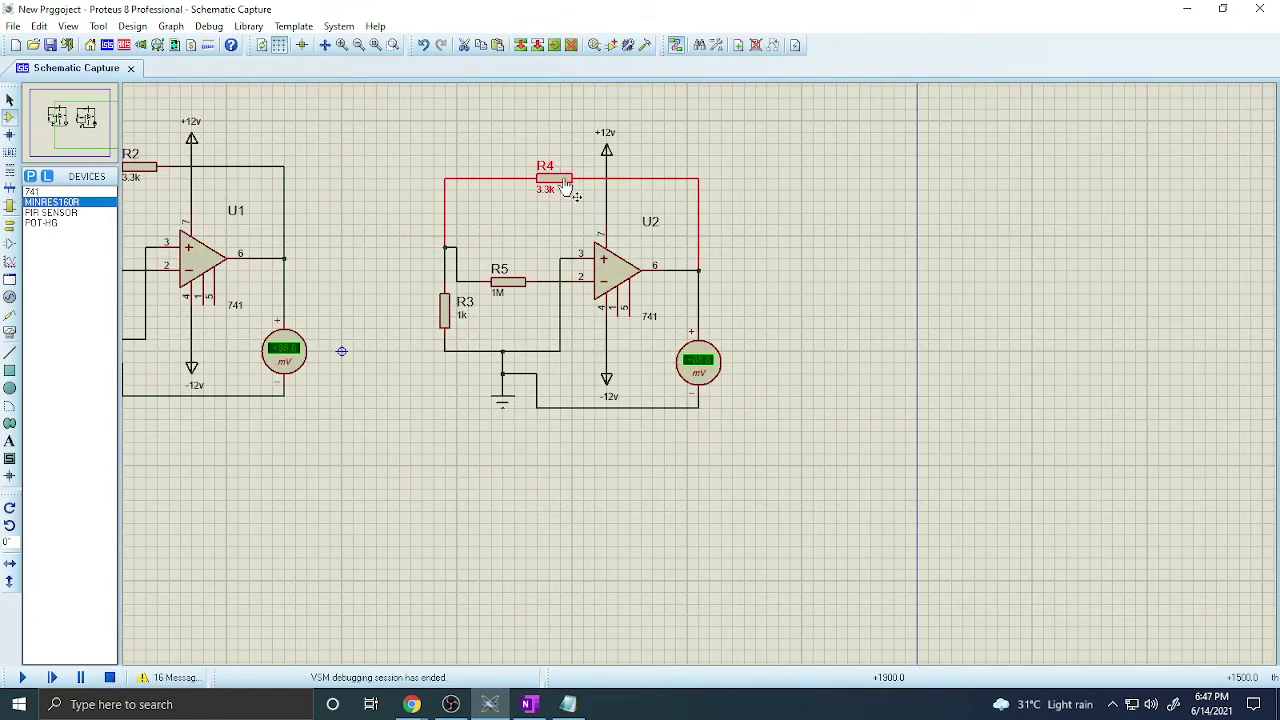
Set the resistance of feedback resistor R4 in the U2 circuit to 10k
double_click(566, 184)
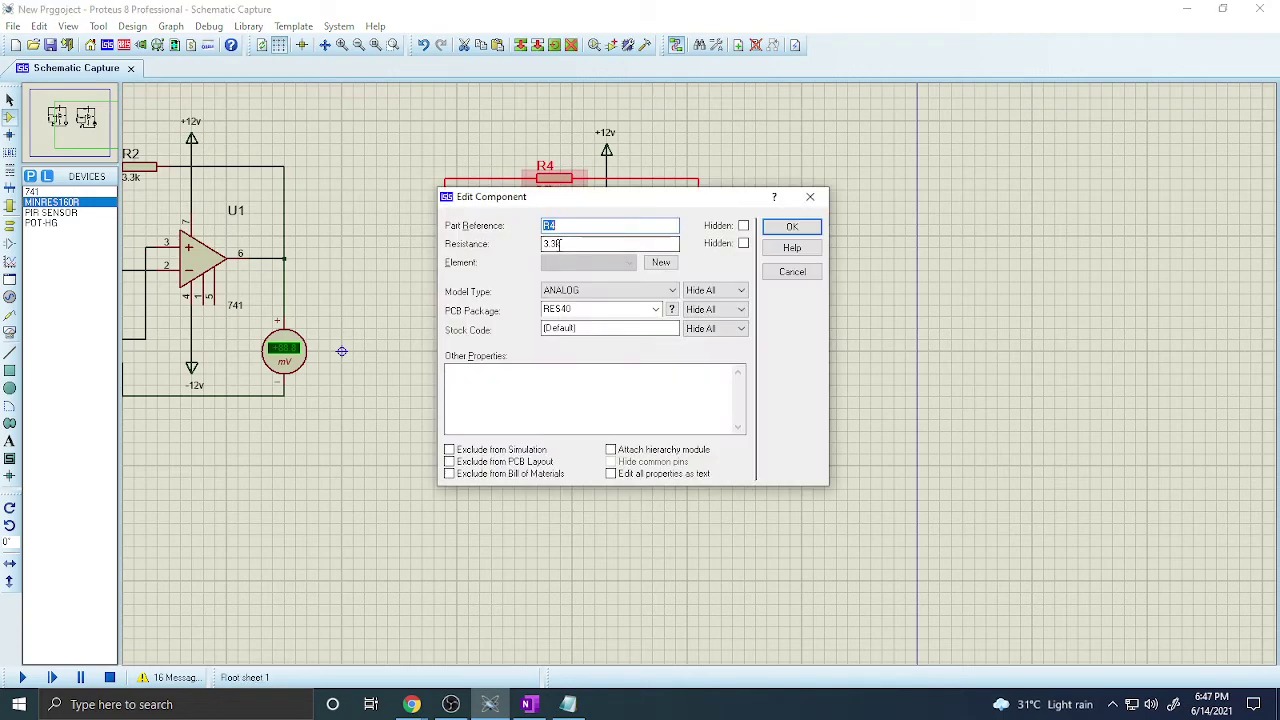
drag(562, 244, 537, 243)
text(10k)
key(Return)
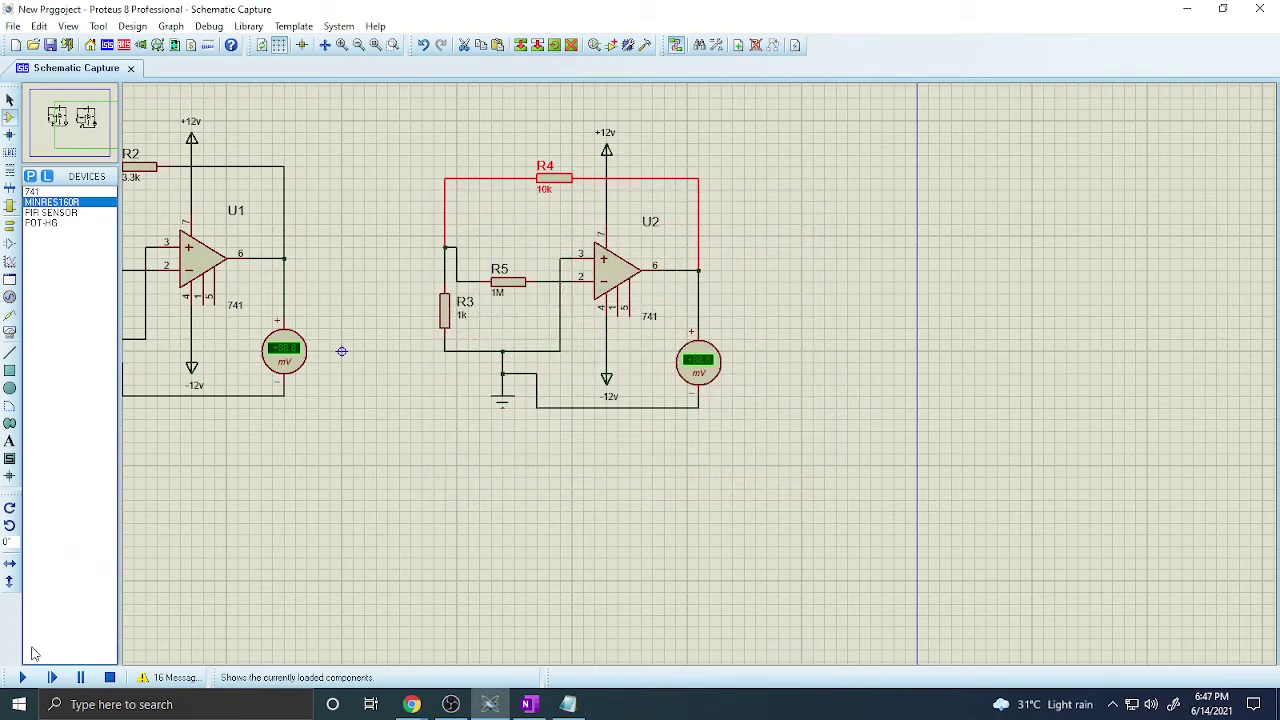
Simulate the circuits with R4 at 10k to read U2's output voltmeter, and stop the simulation
click(24, 679)
scroll(619, 410, up, 1)
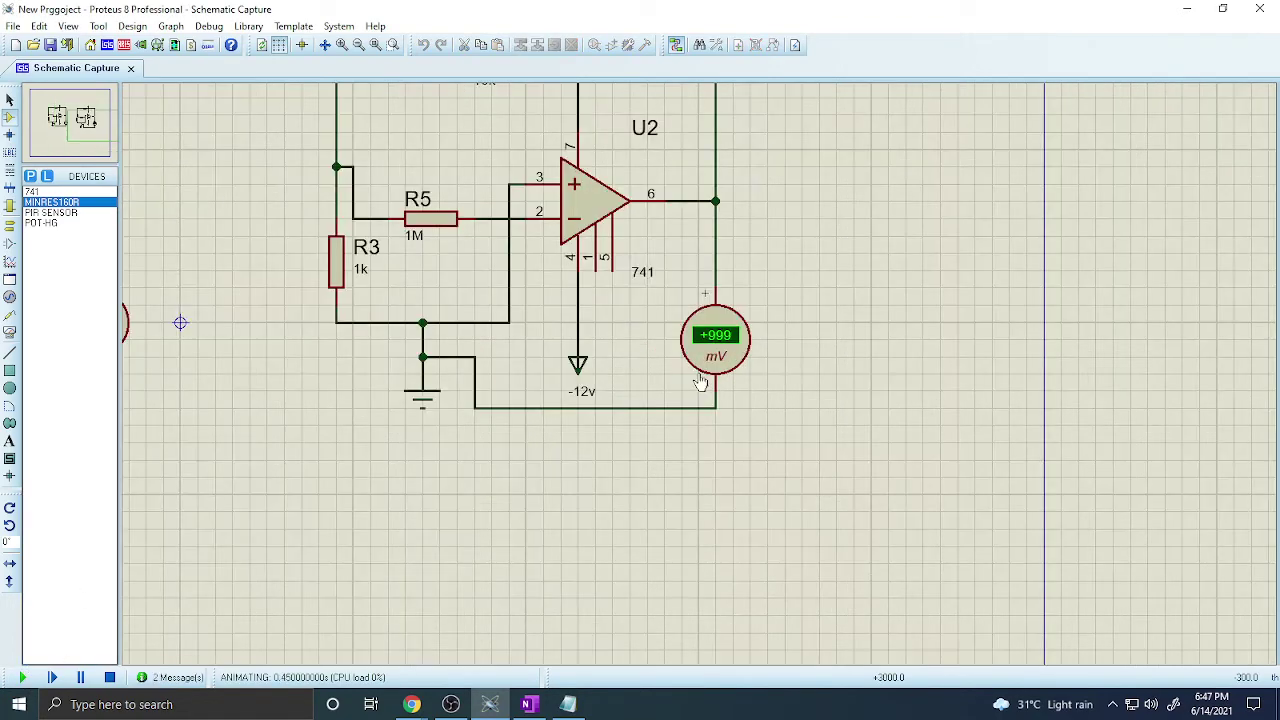
scroll(710, 362, up, 1)
scroll(710, 362, down, 2)
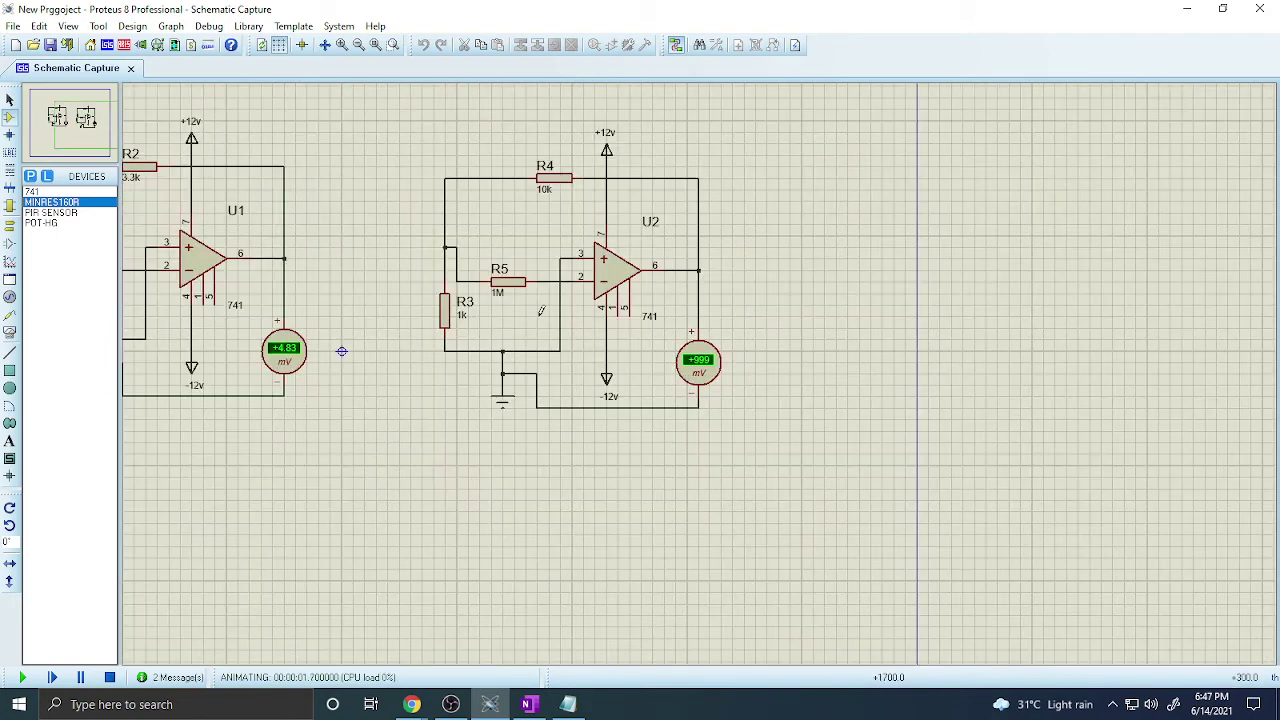
scroll(698, 370, down, 1)
click(110, 677)
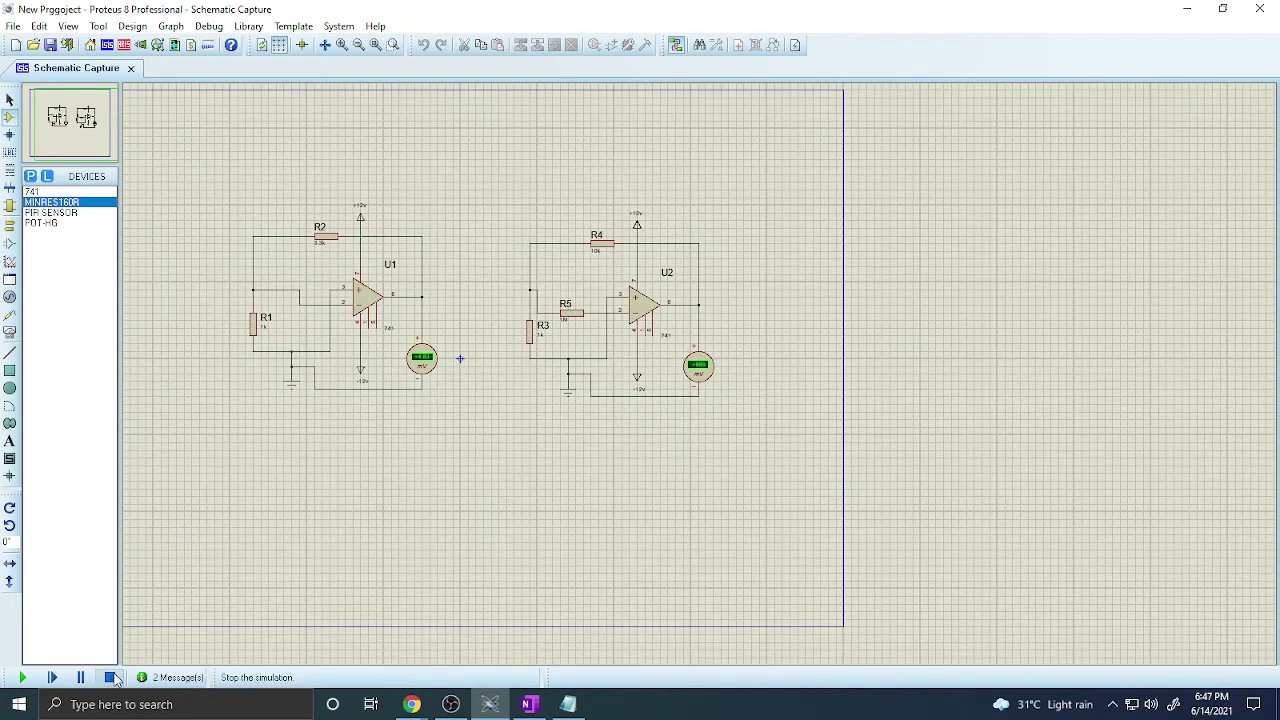
Examine the Vo3 and Vo4 circuit diagrams and the formulas below them in OneNote, comparing them with the Proteus schematic
scroll(696, 368, up, 1)
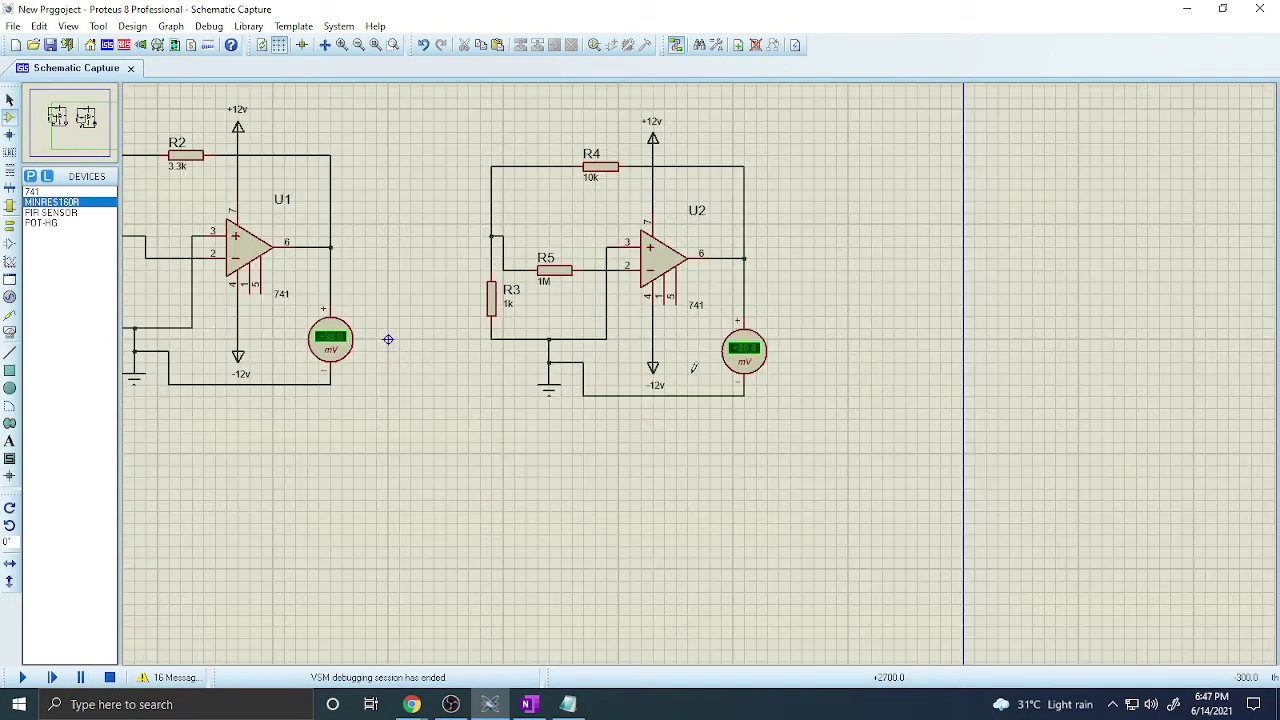
scroll(693, 368, down, 1)
click(529, 704)
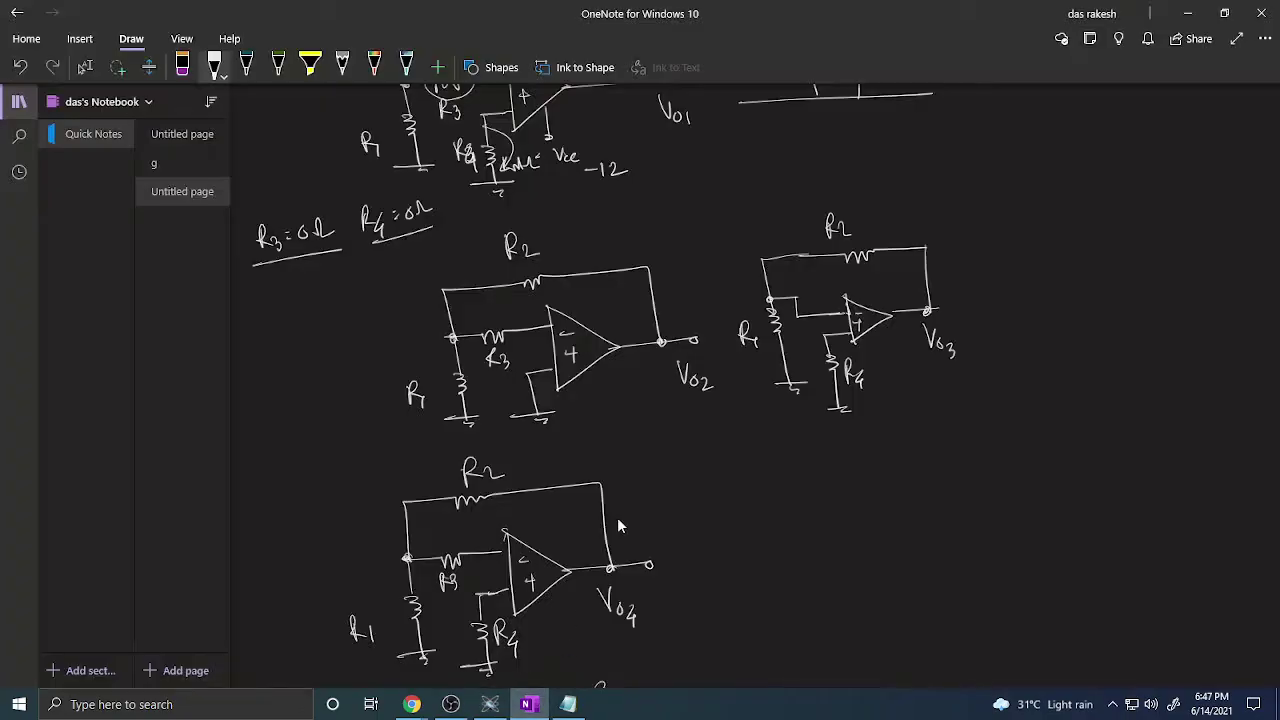
scroll(690, 386, down, 2)
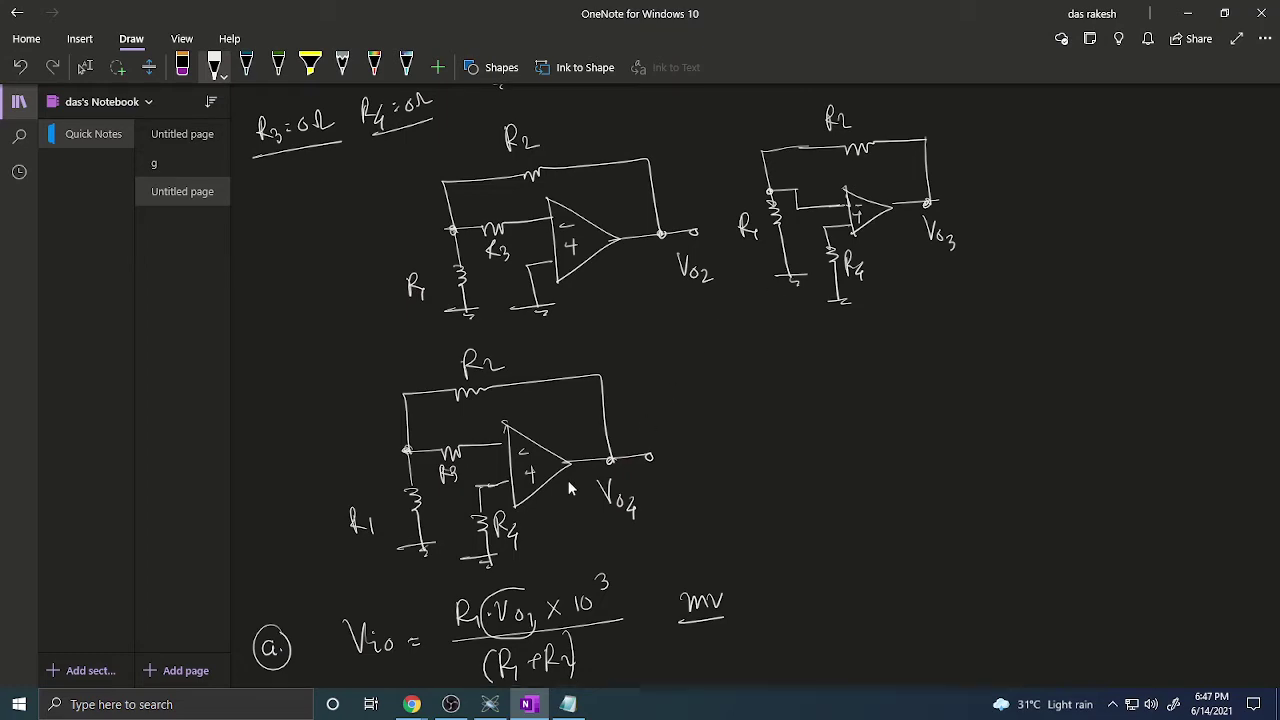
click(490, 704)
scroll(580, 374, up, 1)
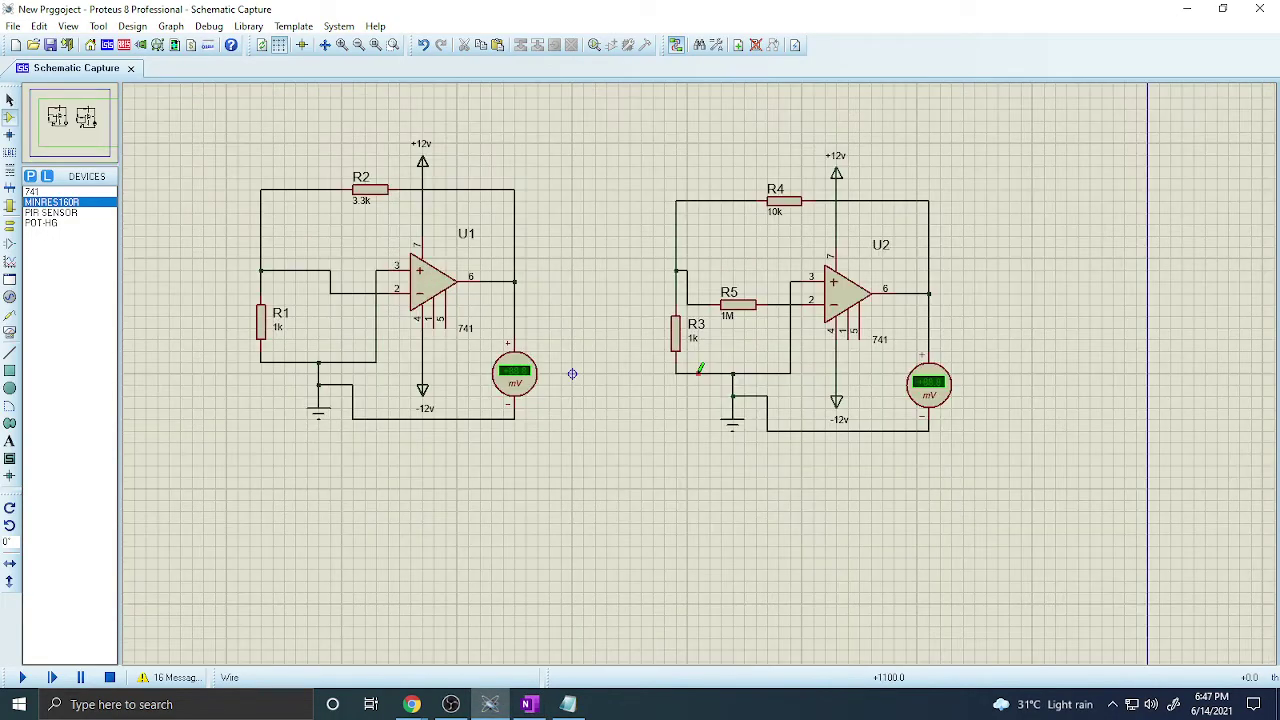
click(491, 708)
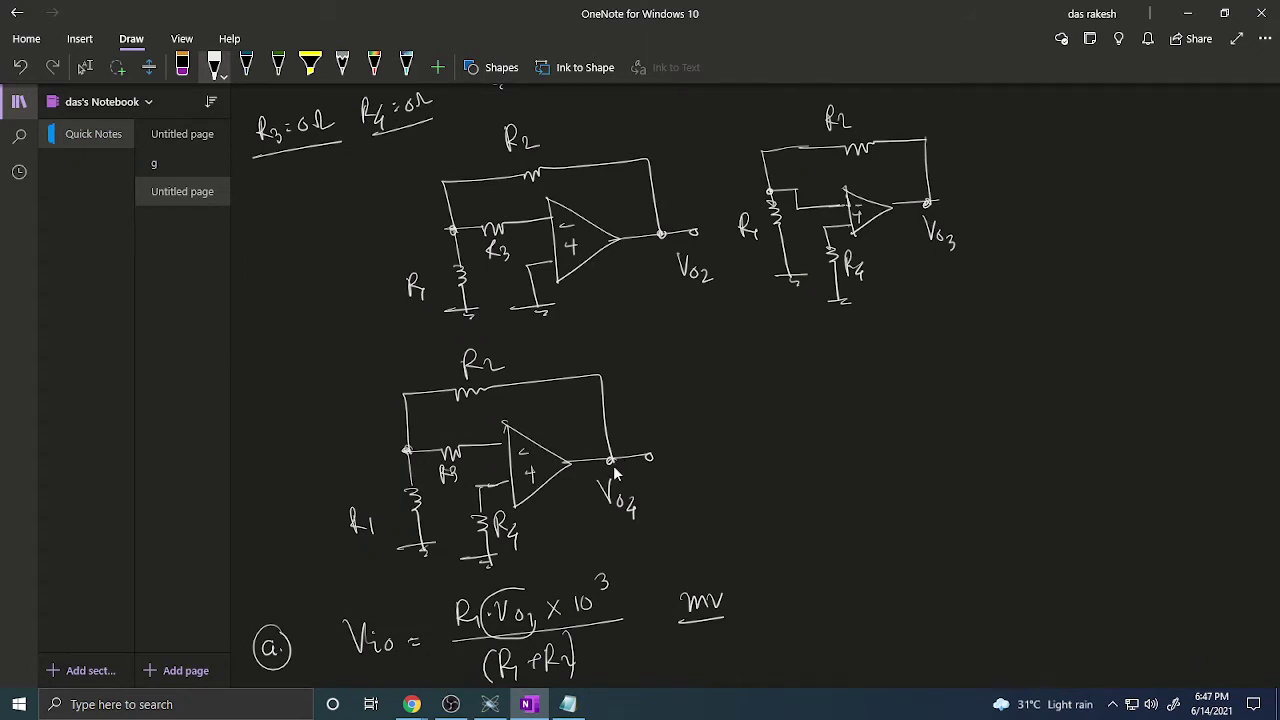
scroll(615, 474, down, 5)
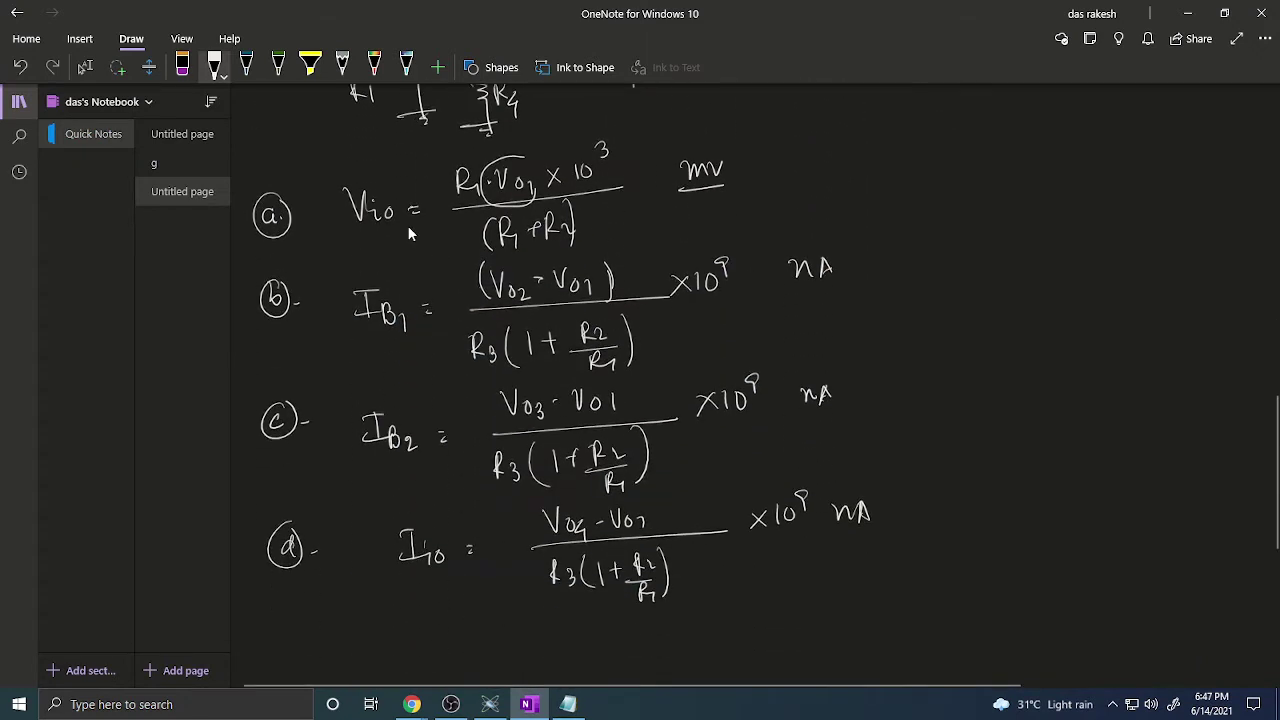
scroll(401, 225, up, 1)
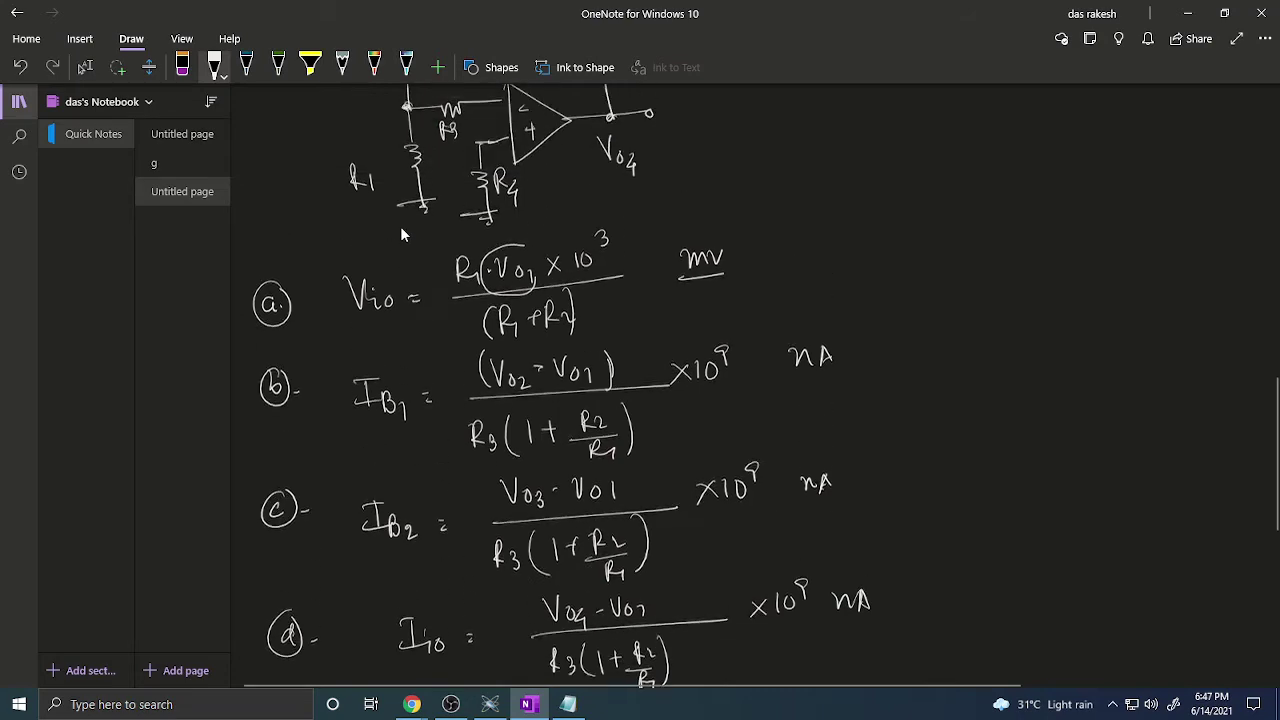
scroll(515, 313, up, 3)
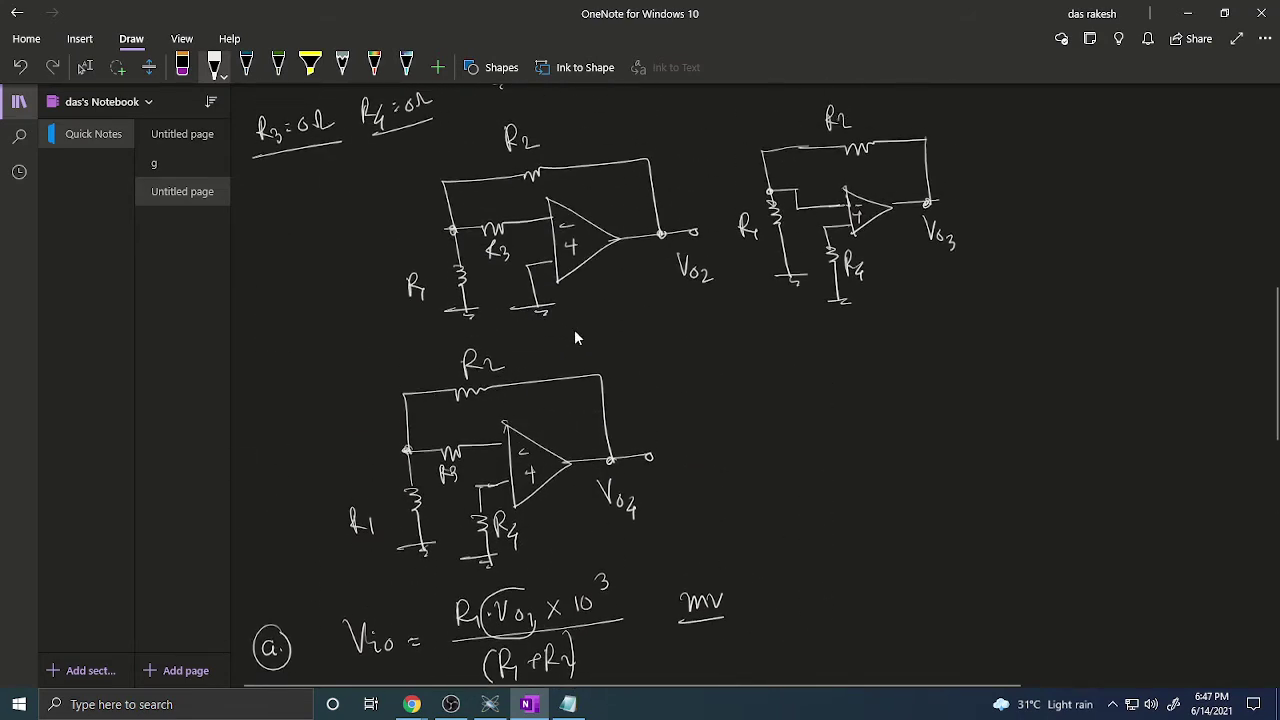
Check the v01 values recorded for the 10k and 3.3k rows in the Notepad table, and return to OneNote
click(568, 703)
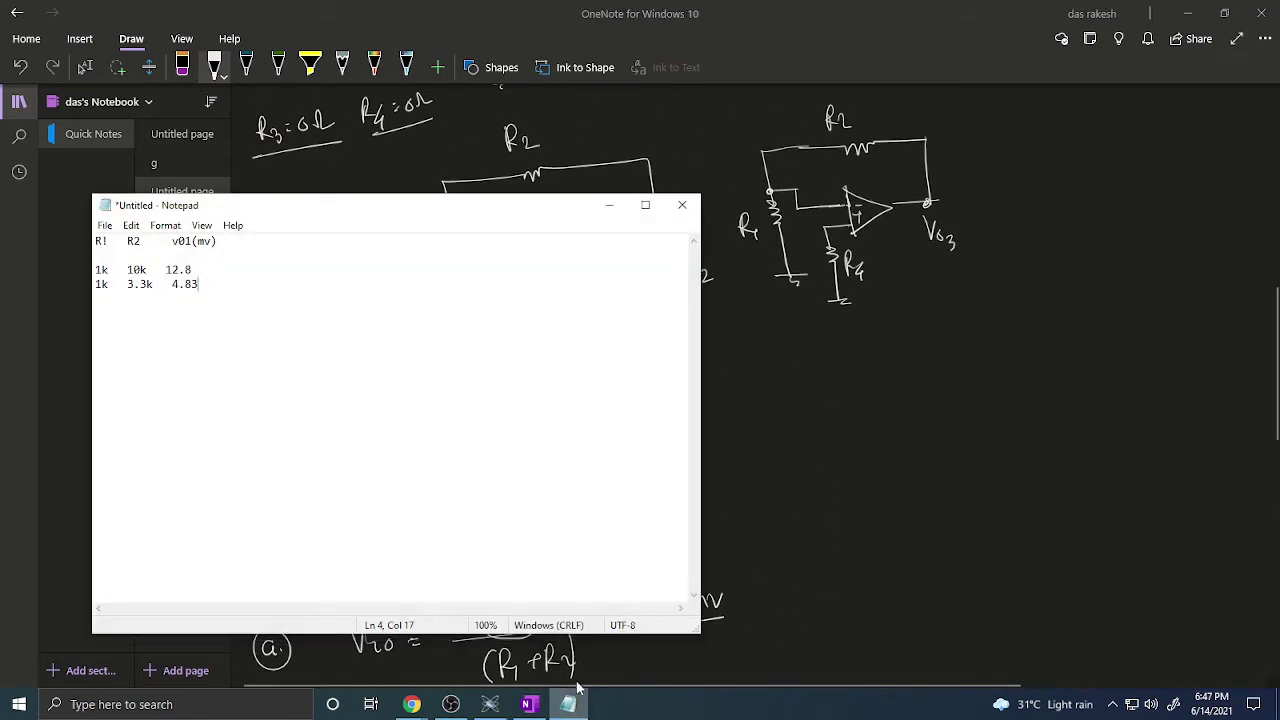
drag(200, 270, 147, 270)
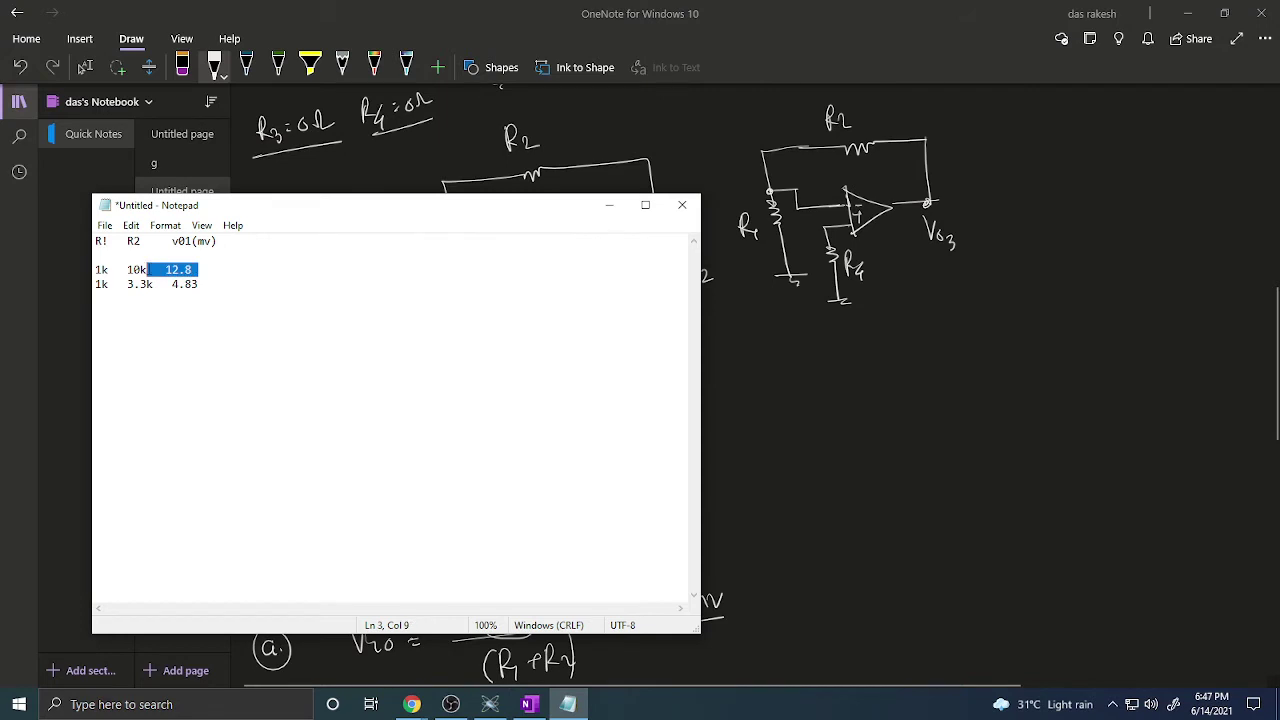
click(757, 438)
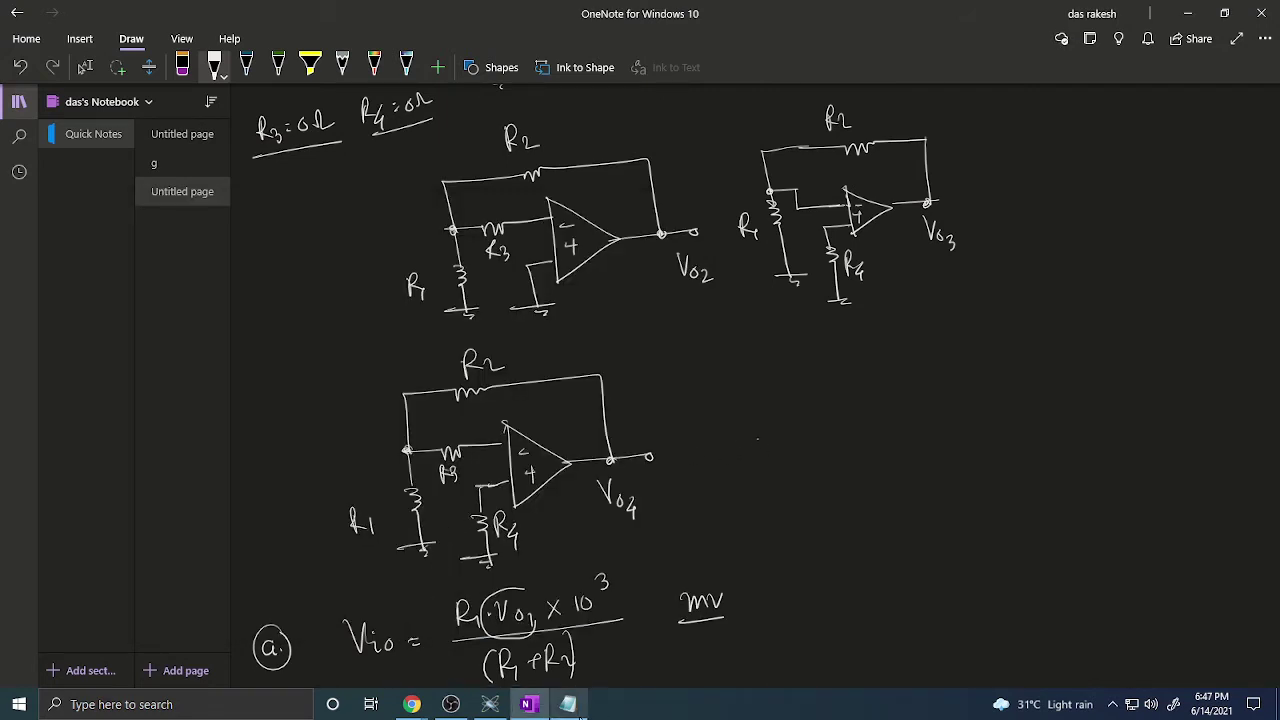
click(575, 710)
drag(212, 284, 172, 284)
click(703, 489)
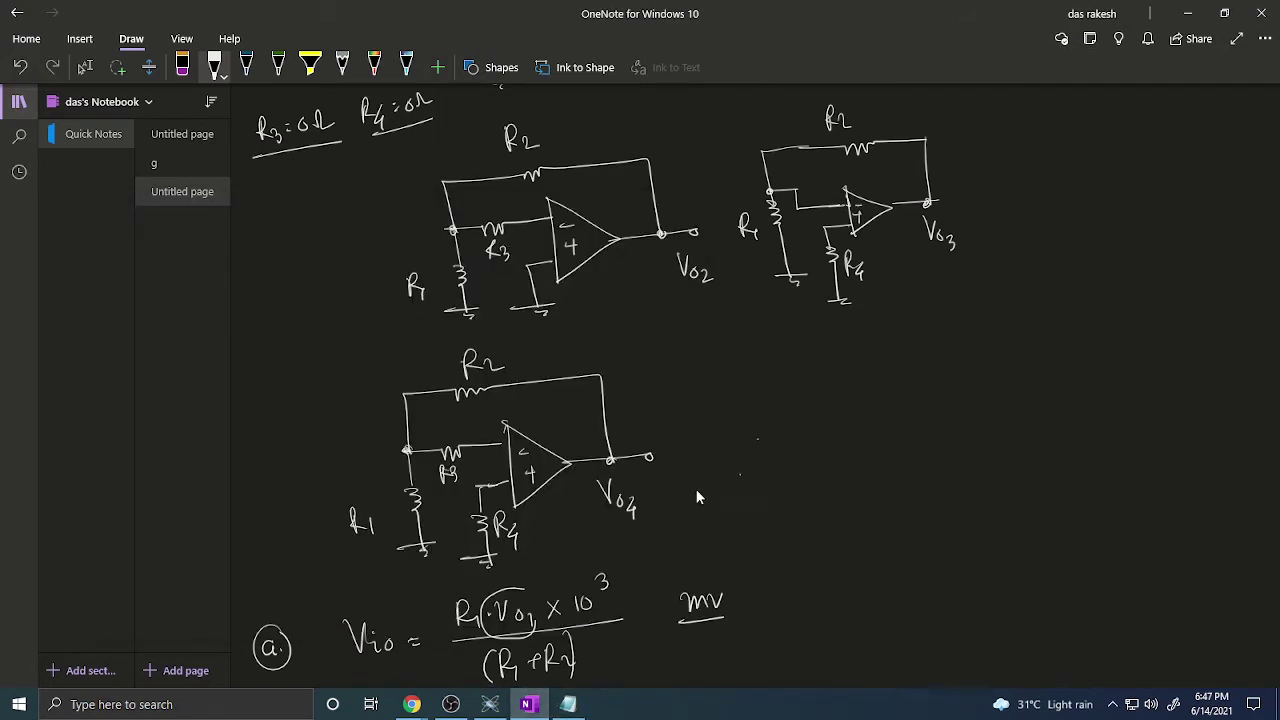
Review the Vio, IB1, IB2 and Iio formulas below the circuit diagrams
scroll(352, 425, down, 5)
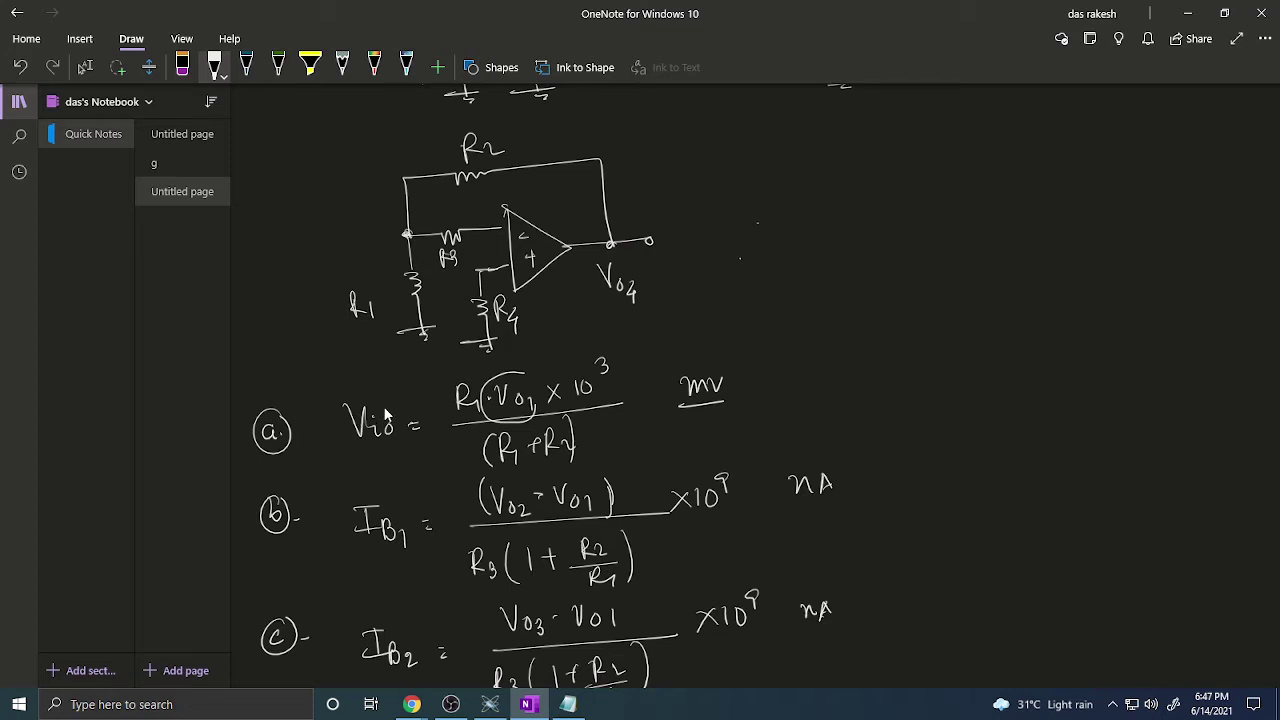
scroll(467, 393, down, 2)
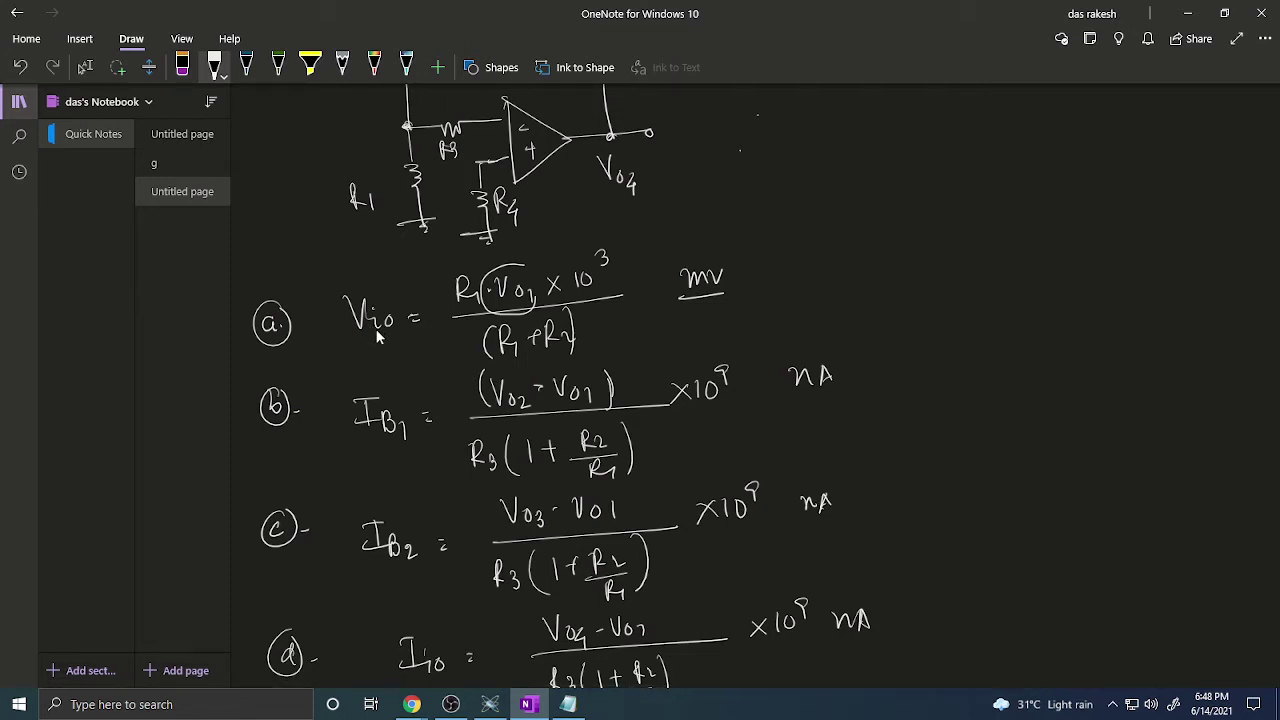
scroll(387, 325, down, 2)
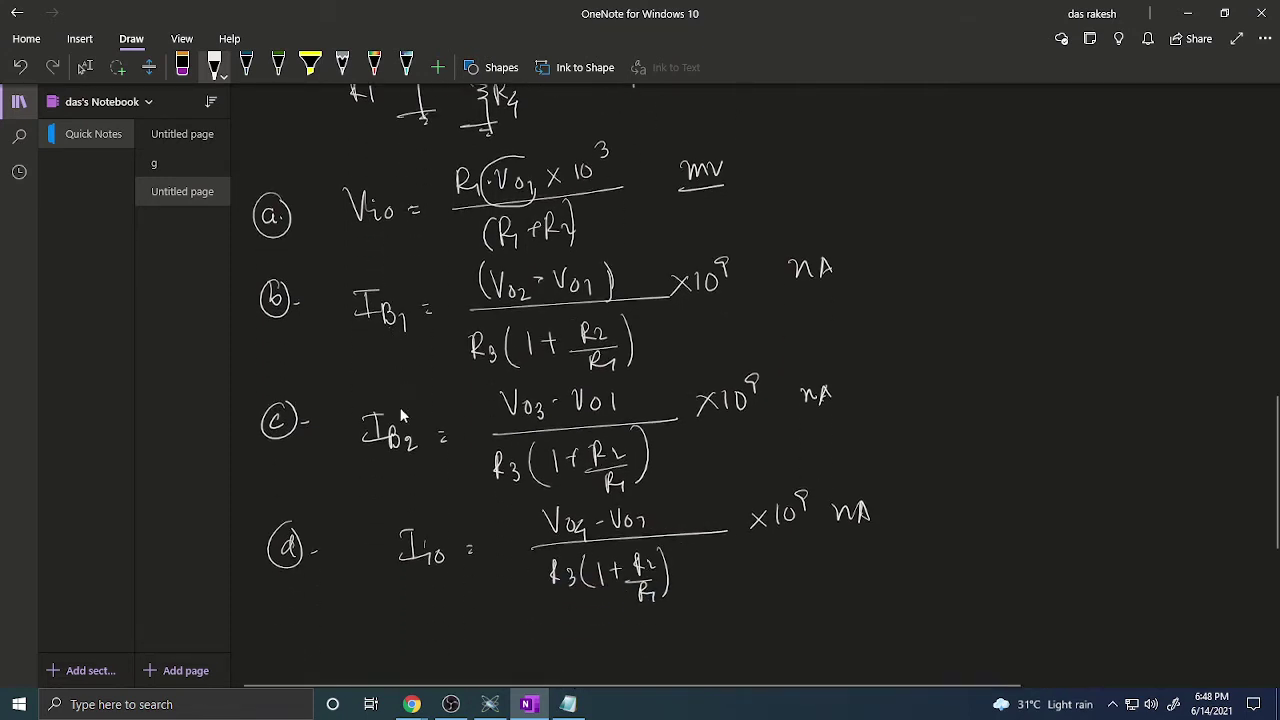
click(452, 704)
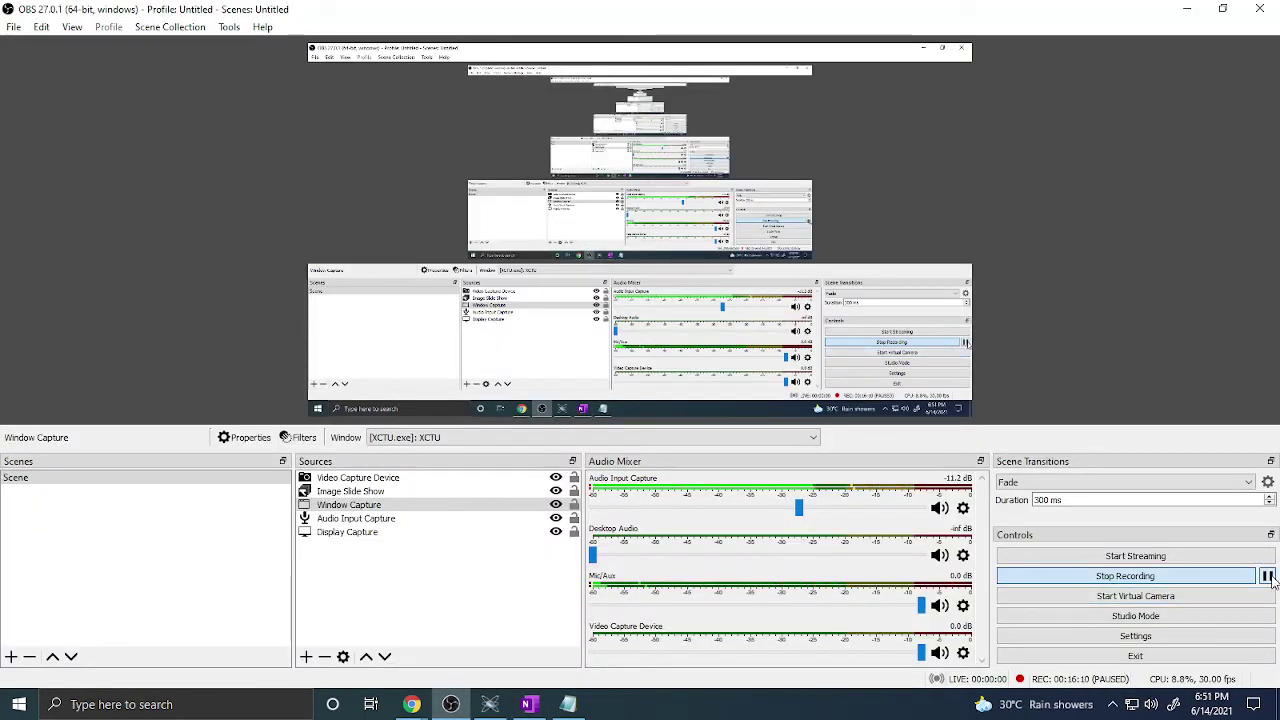
click(490, 704)
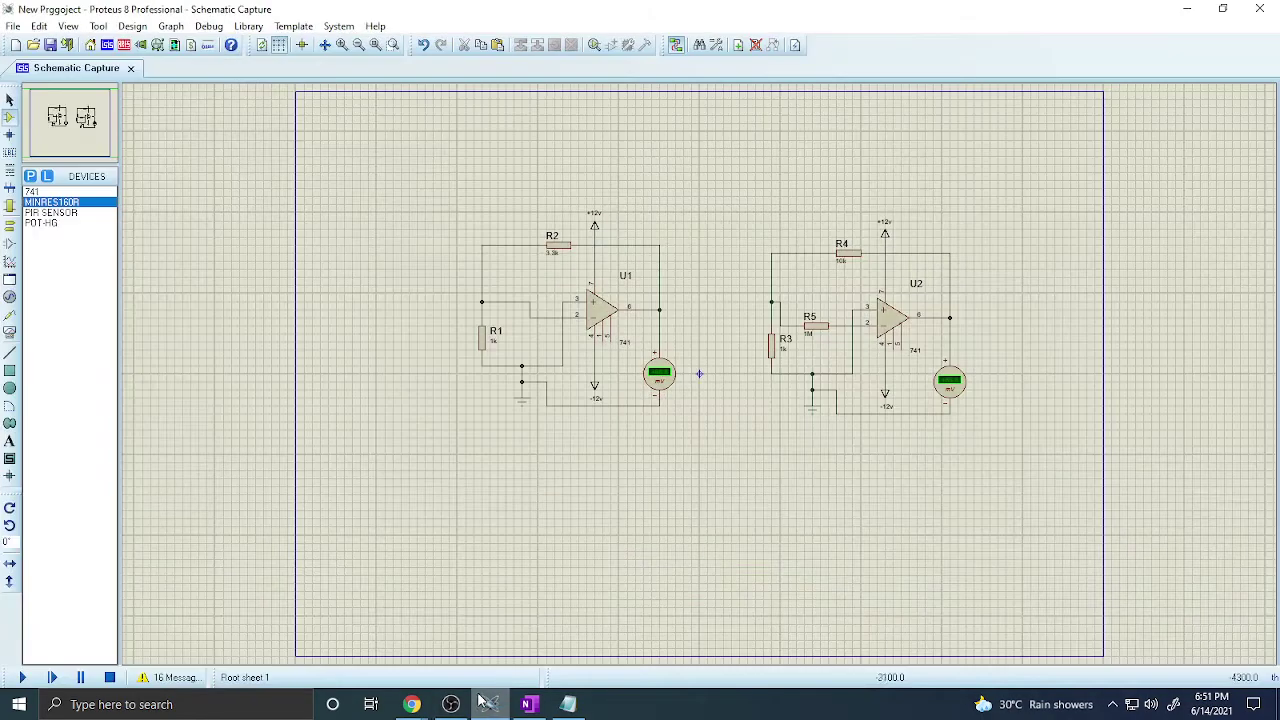
scroll(510, 500, down, 2)
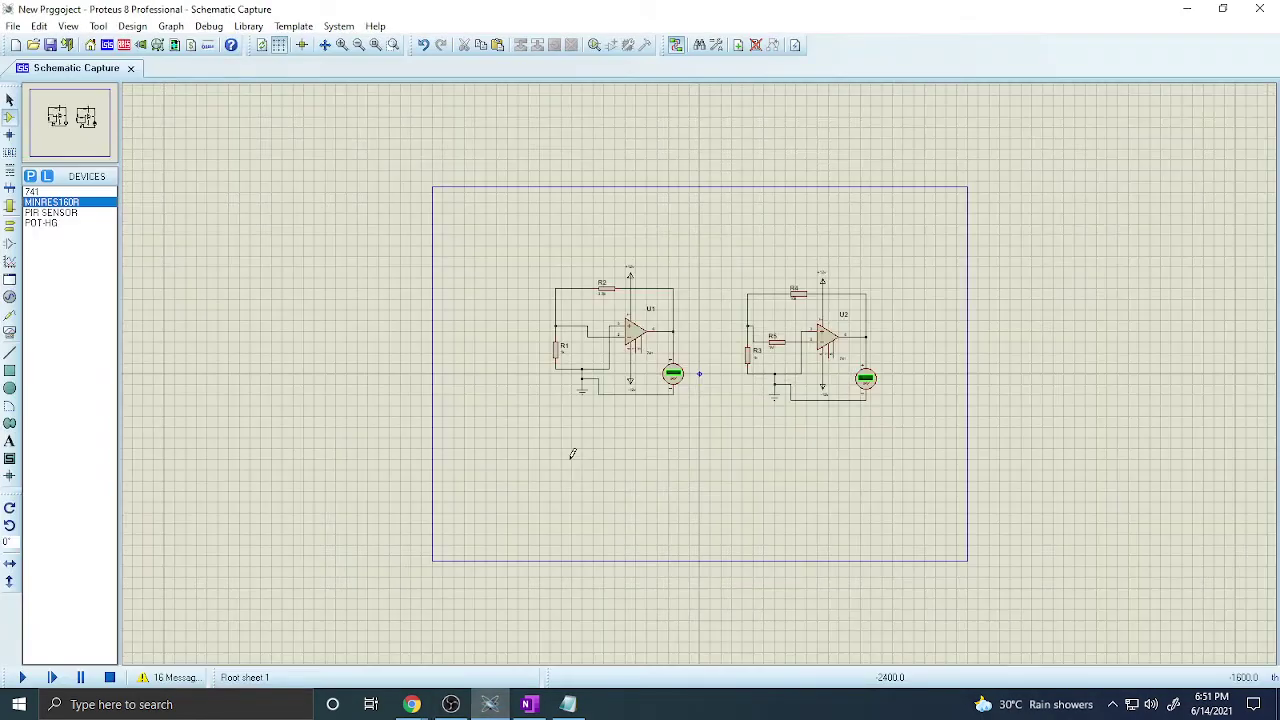
In OneNote, sketch an inverting op-amp with input resistor R1 and feedback resistor R2 below the ruled line, and note R2>R1 beside it
click(529, 704)
scroll(547, 515, up, 15)
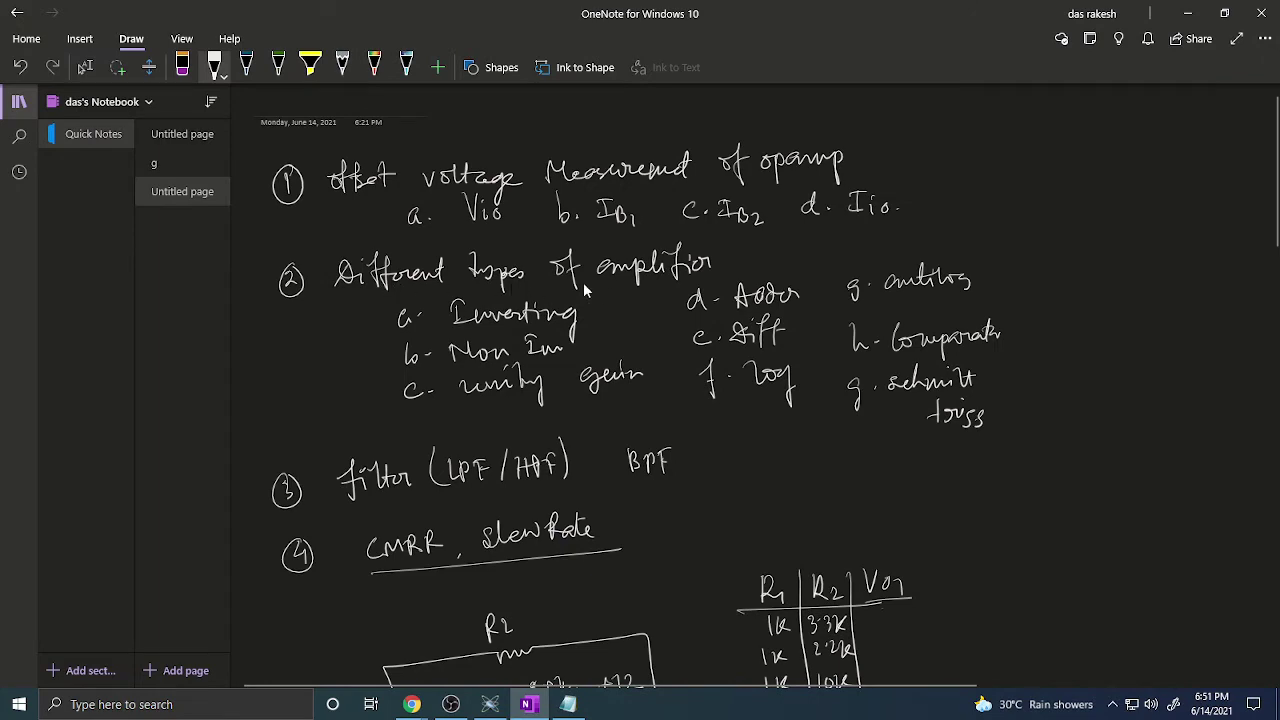
scroll(512, 358, down, 15)
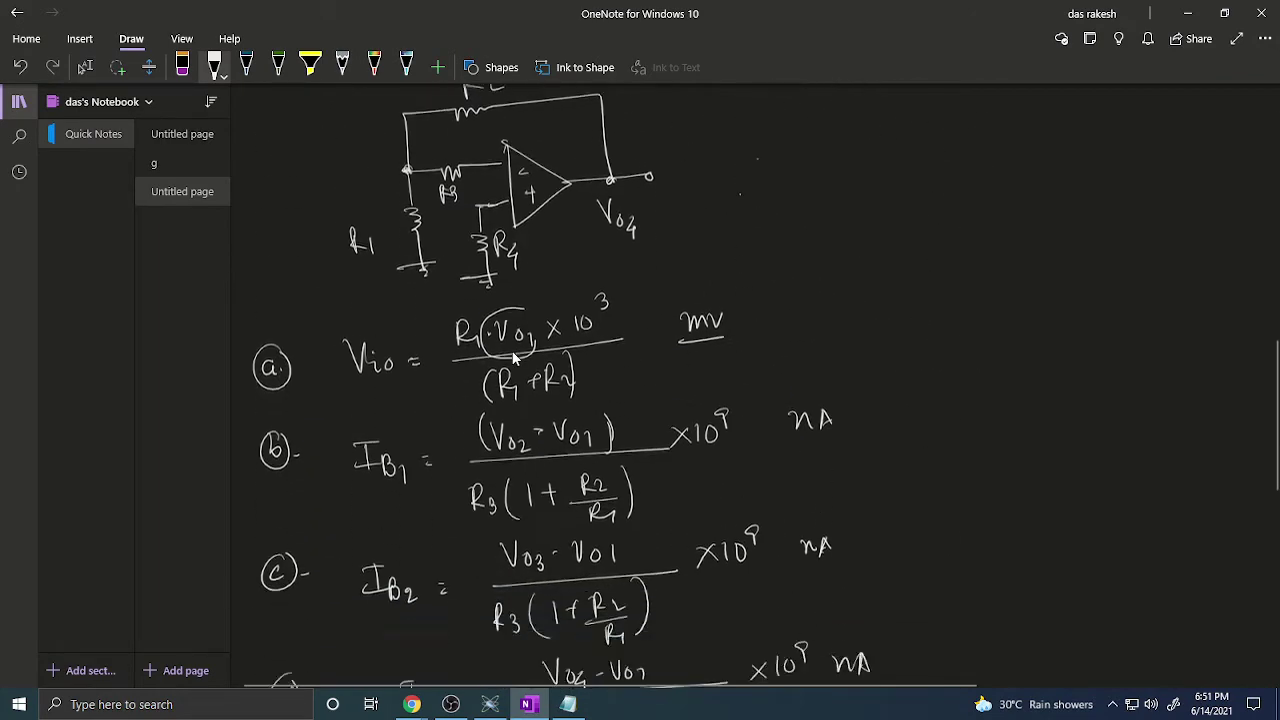
scroll(512, 358, down, 1)
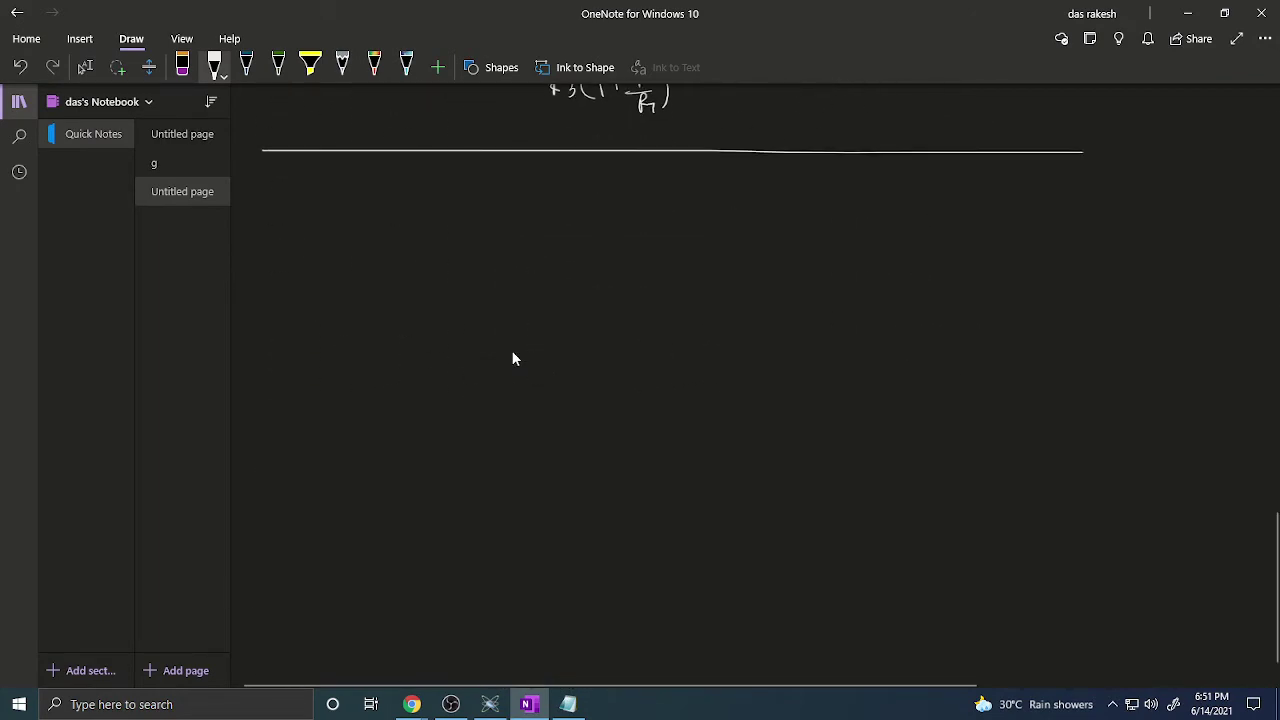
drag(450, 296, 470, 403)
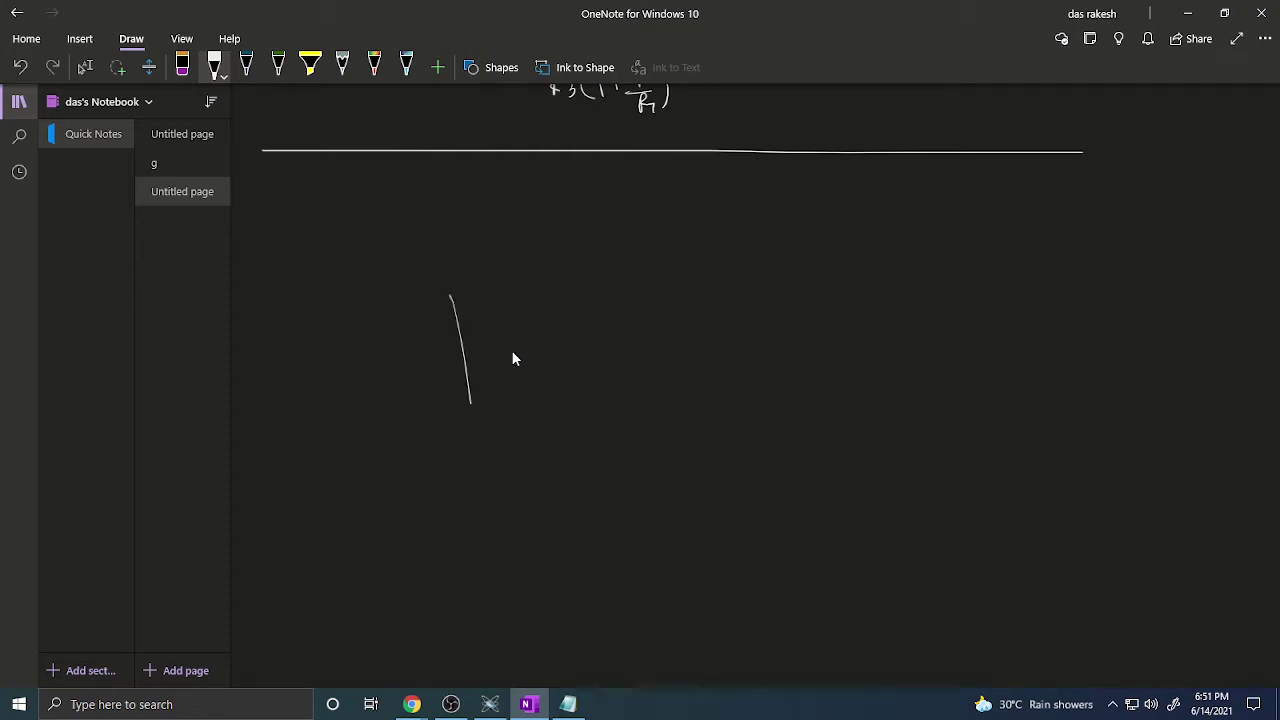
drag(450, 296, 481, 391)
mouse_move(331, 343)
mouse_down()
mouse_move(468, 325)
mouse_move(467, 262)
mouse_move(496, 264)
mouse_move(594, 330)
mouse_move(644, 321)
mouse_up()
mouse_move(361, 286)
mouse_down()
mouse_move(362, 316)
mouse_move(384, 306)
mouse_up()
mouse_move(467, 222)
mouse_down()
mouse_move(468, 246)
mouse_move(510, 228)
mouse_up()
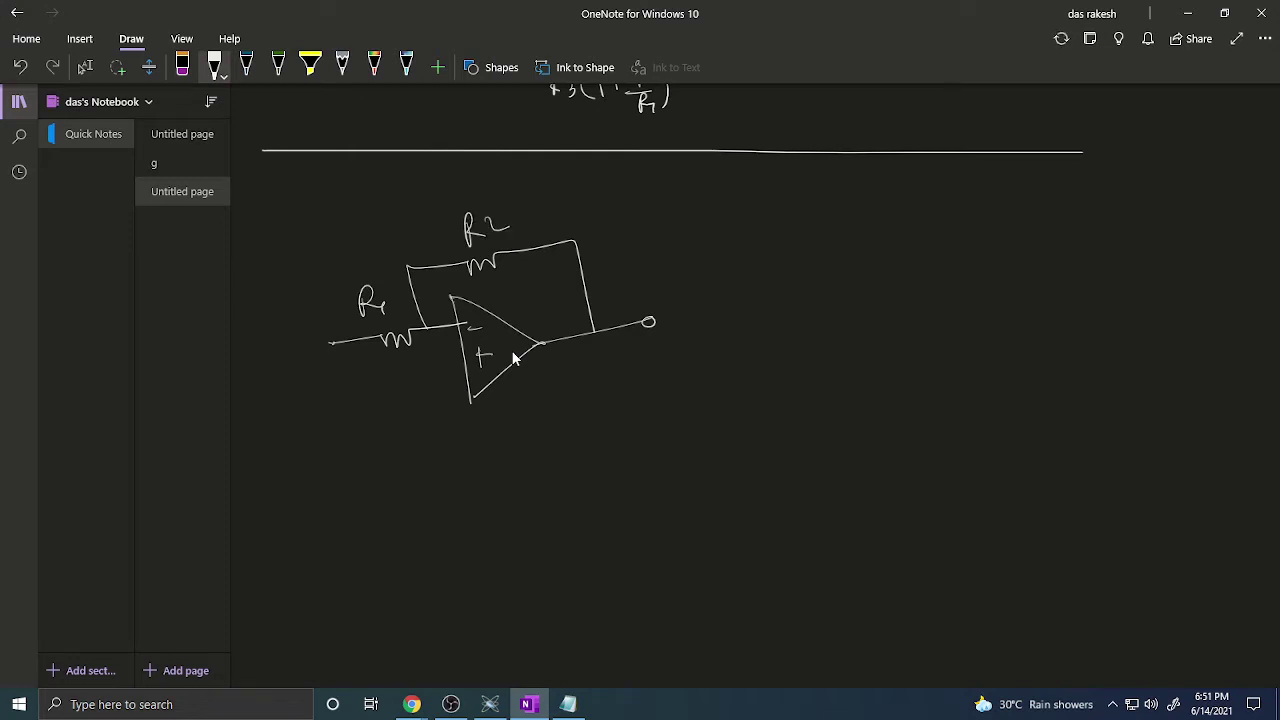
drag(421, 322, 428, 330)
mouse_move(688, 200)
mouse_down()
mouse_move(706, 225)
mouse_move(750, 220)
mouse_up()
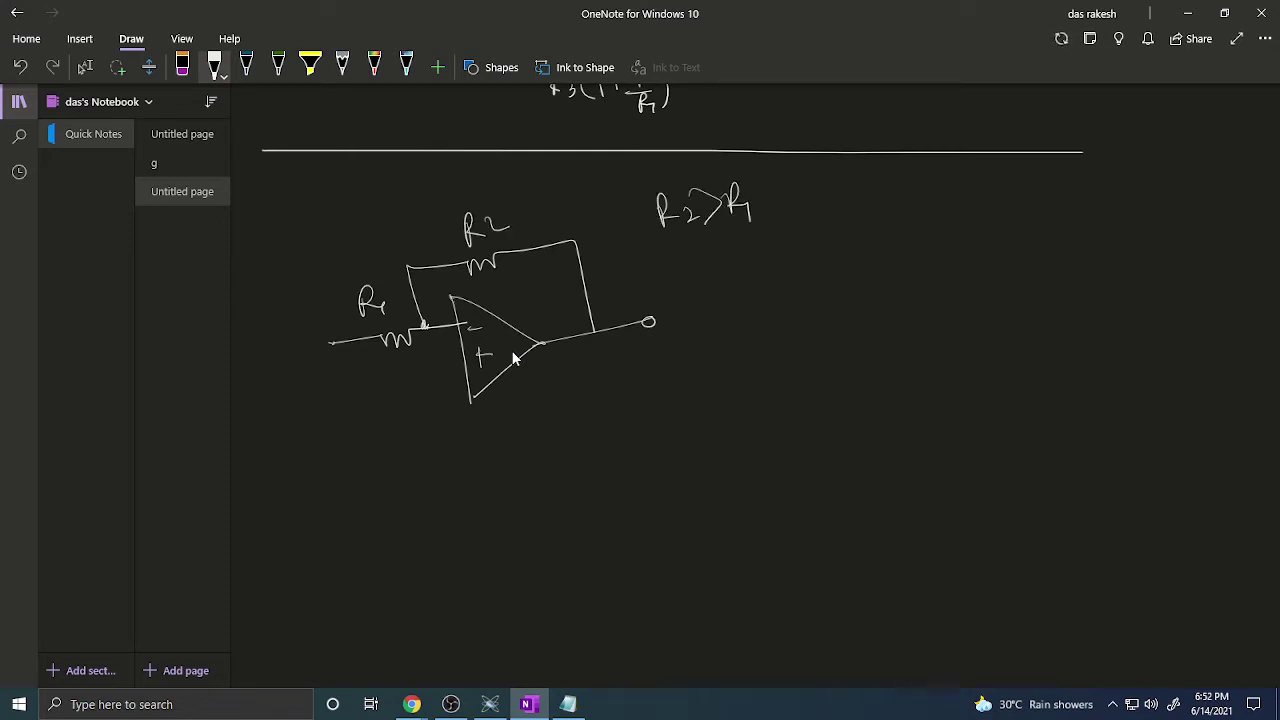
Draw a ground at the sketched op-amp's non-inverting input and a grounded AC source at the input end of R1
mouse_move(470, 368)
mouse_down()
mouse_move(439, 430)
mouse_move(477, 424)
mouse_up()
drag(458, 438, 470, 434)
drag(328, 343, 357, 391)
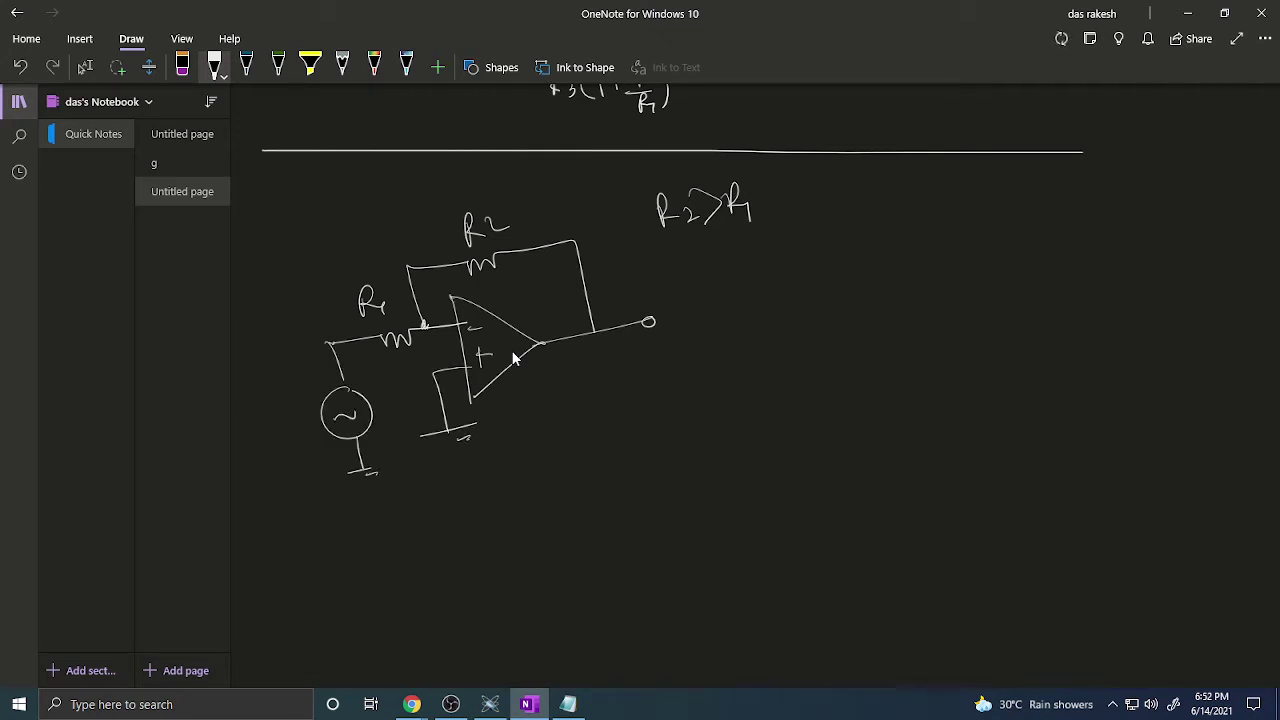
Draw +12 and -12 supply terminals on the inverting op-amp sketch and label its output V0
drag(504, 278, 507, 300)
drag(518, 370, 528, 404)
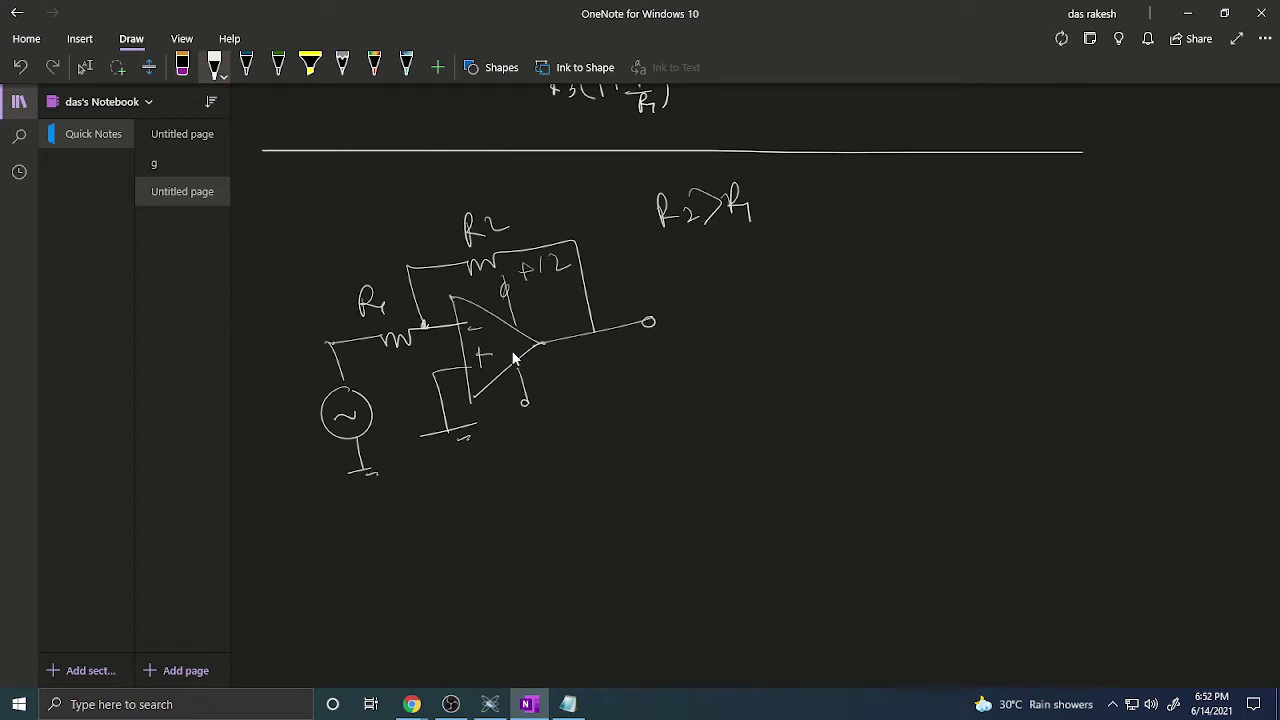
drag(603, 350, 626, 350)
Beside the inverting circuit, sketch an empty Vi/V0 table and write an underlined note R1=1kΩ, R2=2kΩ above it
mouse_move(801, 257)
mouse_down()
mouse_move(820, 258)
mouse_move(893, 460)
mouse_up()
drag(886, 254, 912, 268)
drag(778, 312, 999, 299)
mouse_move(817, 197)
mouse_down()
mouse_move(819, 228)
mouse_move(834, 226)
mouse_up()
mouse_move(836, 212)
mouse_down()
mouse_move(840, 228)
mouse_move(890, 218)
mouse_up()
drag(880, 212, 920, 198)
mouse_move(946, 194)
mouse_down()
mouse_move(948, 212)
mouse_move(1016, 206)
mouse_up()
drag(1017, 190, 1018, 207)
drag(820, 229, 1035, 213)
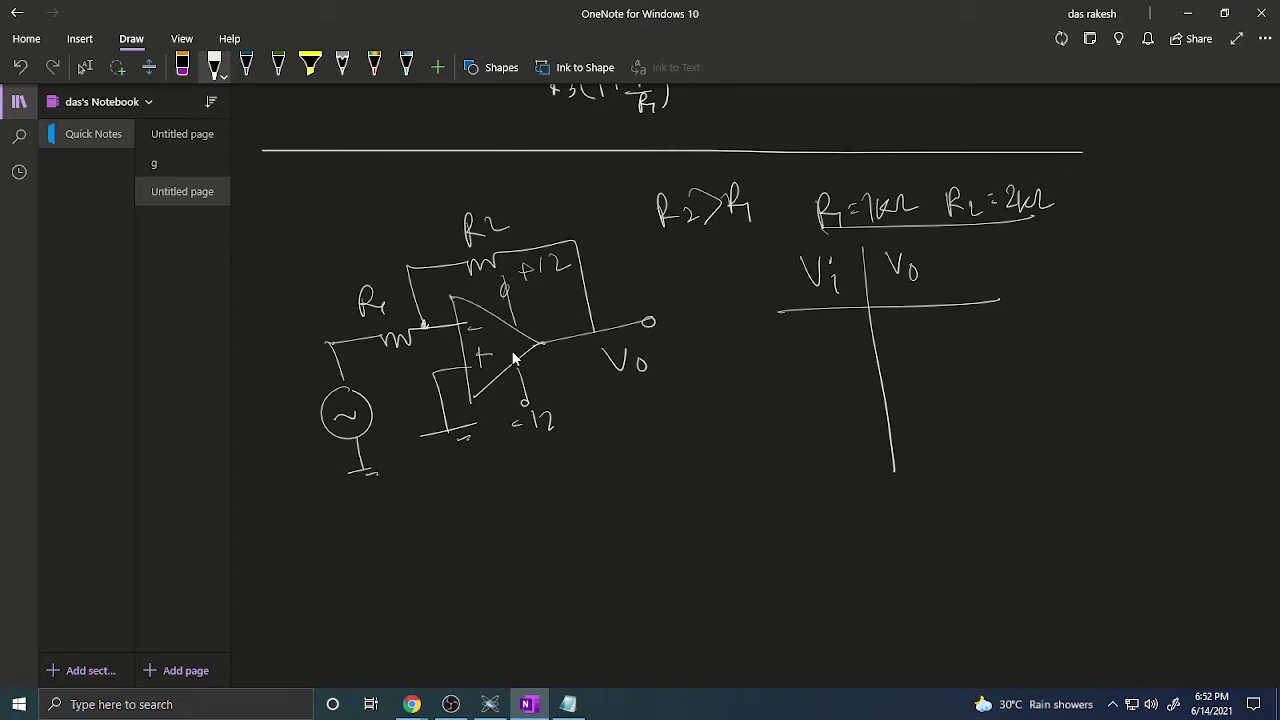
Below the inverting circuit, sketch a second op-amp with marked inputs, an input resistor, a feedback resistor and an output terminal
scroll(439, 385, down, 3)
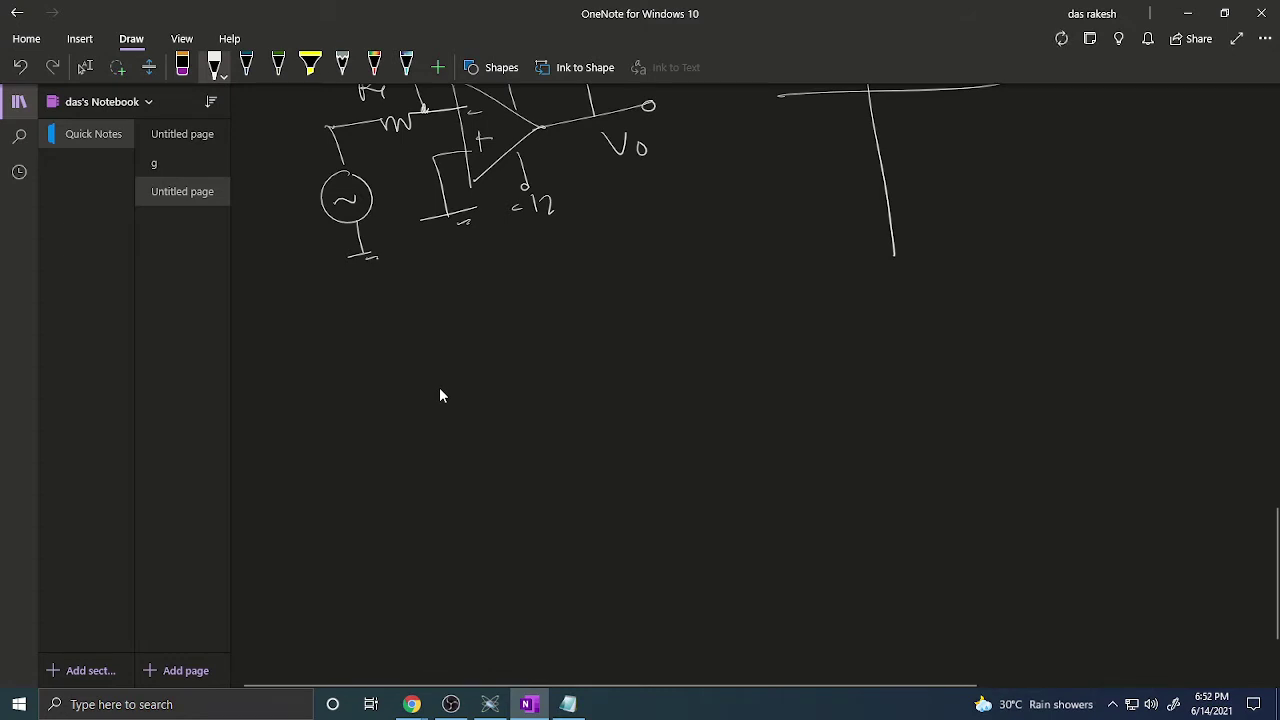
drag(488, 368, 504, 470)
drag(488, 368, 591, 413)
drag(591, 413, 504, 470)
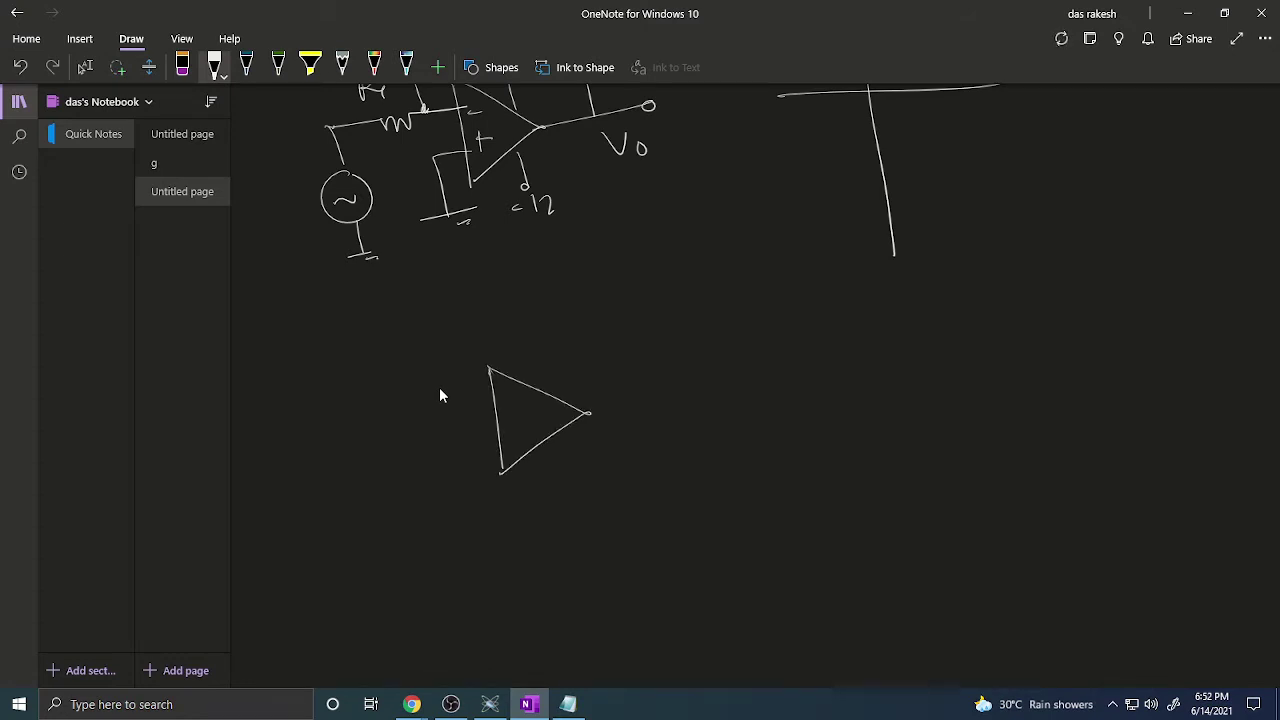
mouse_move(502, 400)
mouse_down()
mouse_move(524, 397)
mouse_move(528, 421)
mouse_up()
drag(517, 410, 518, 432)
mouse_move(351, 413)
mouse_down()
mouse_move(496, 397)
mouse_move(546, 334)
mouse_move(595, 325)
mouse_move(629, 408)
mouse_move(686, 399)
mouse_up()
Label the second circuit's resistors R1 and R2, ground R1's input end and draw a grounded AC source at the non-inverting input
drag(518, 268, 518, 302)
mouse_move(518, 270)
mouse_down()
mouse_move(542, 297)
mouse_move(570, 296)
mouse_up()
drag(379, 346, 380, 380)
drag(380, 350, 399, 380)
mouse_move(350, 412)
mouse_down()
mouse_move(353, 455)
mouse_move(368, 444)
mouse_up()
drag(333, 454, 369, 450)
mouse_move(500, 442)
mouse_down()
mouse_move(460, 452)
mouse_move(472, 516)
mouse_up()
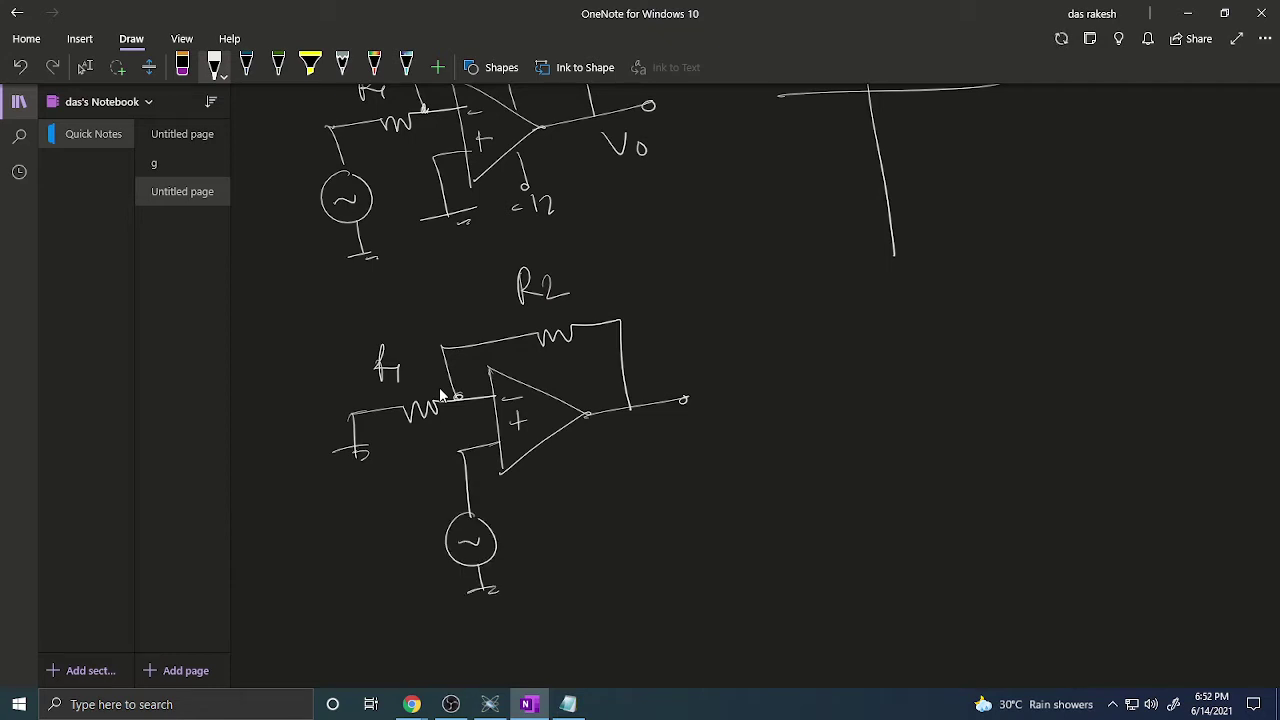
Label the AC source Vi and mark the second circuit's output as V0 with arrows
drag(389, 557, 409, 560)
mouse_move(626, 410)
mouse_down()
mouse_move(634, 464)
mouse_move(626, 430)
mouse_up()
drag(642, 476, 662, 556)
drag(650, 542, 670, 540)
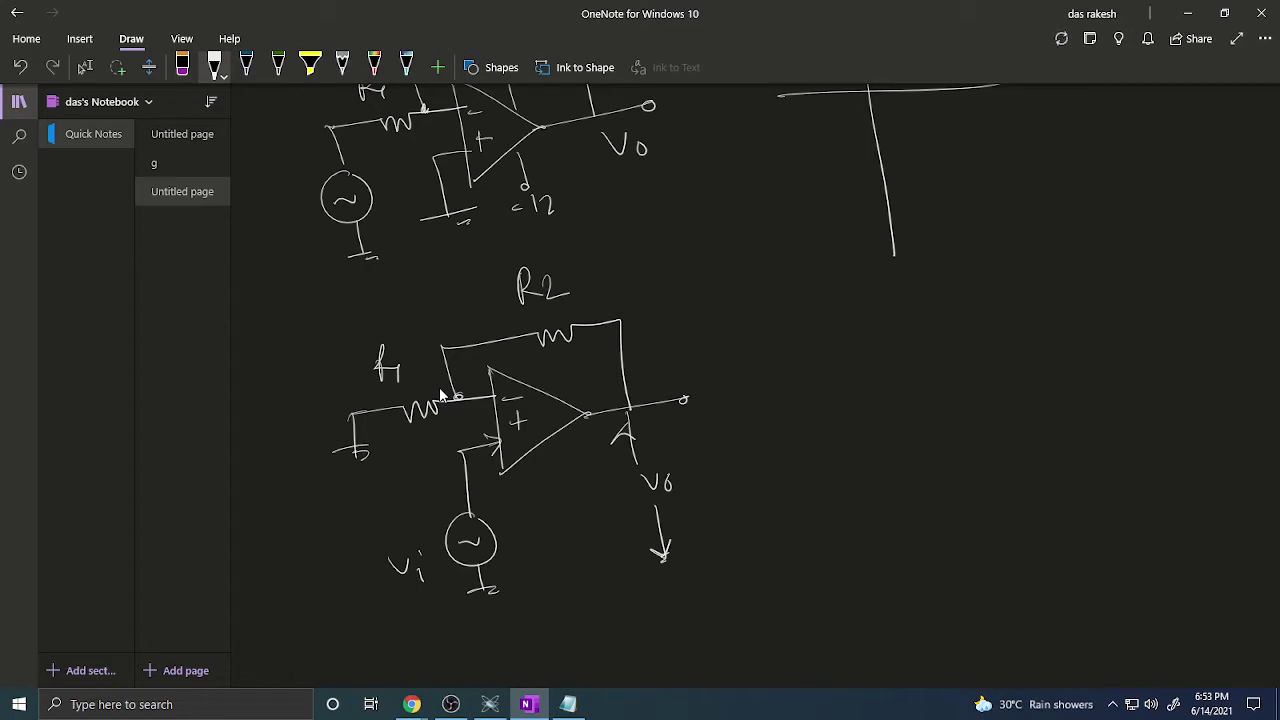
Write the non-inverting gain formula V0 = (1 + R2/R1)Vin beside the second circuit's output
drag(689, 360, 705, 358)
mouse_move(772, 334)
mouse_down()
mouse_move(796, 383)
mouse_move(843, 334)
mouse_up()
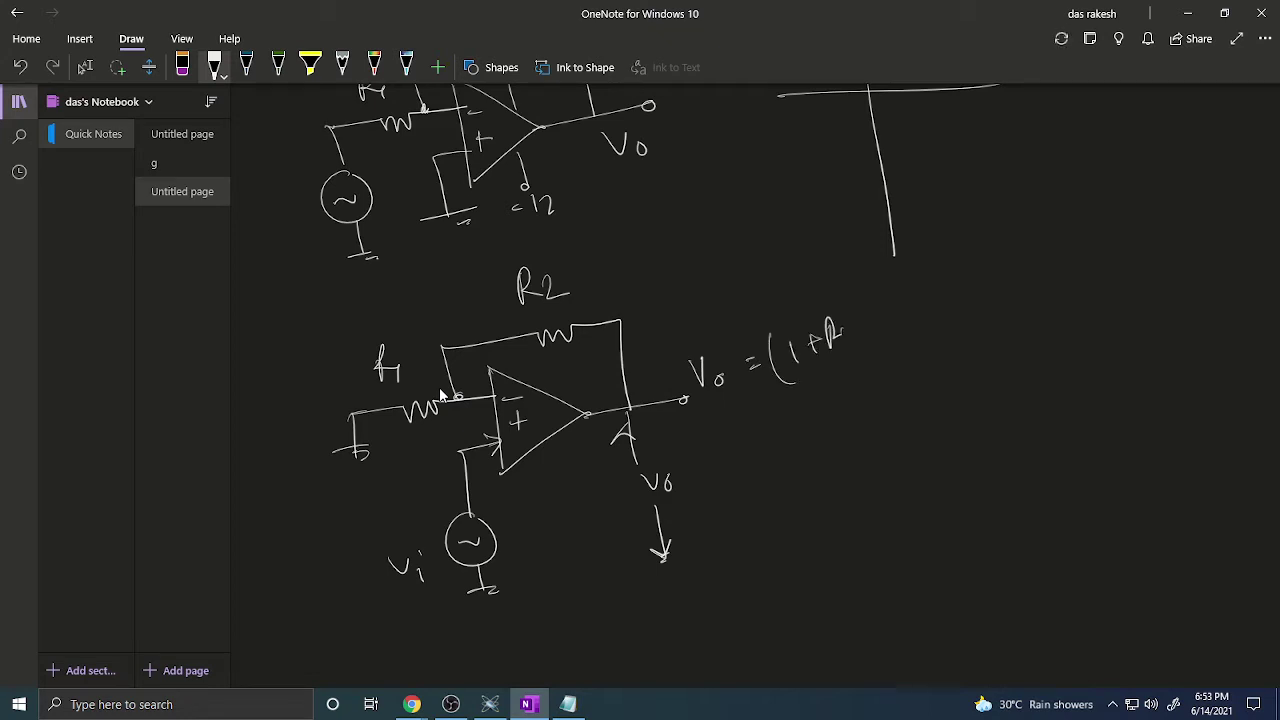
mouse_move(846, 382)
mouse_down()
mouse_move(858, 360)
mouse_move(864, 380)
mouse_up()
drag(854, 300, 858, 364)
drag(882, 316, 894, 312)
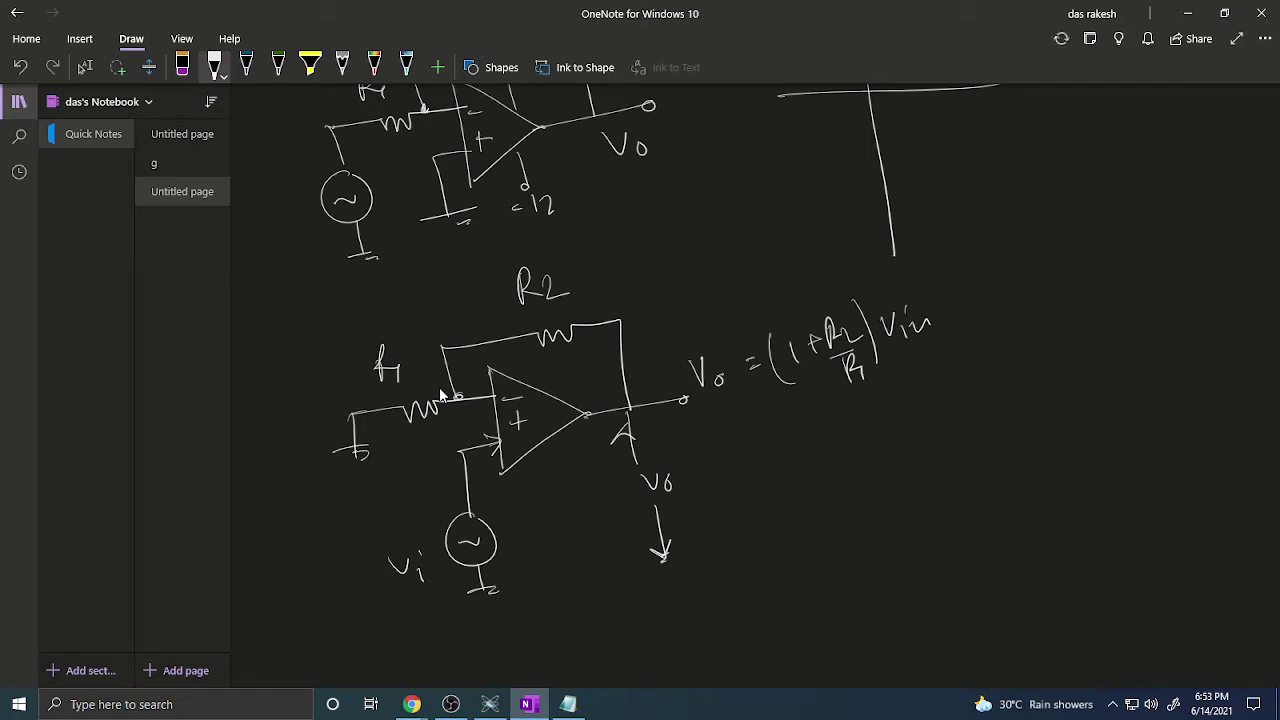
Sketch an empty two-column table headed Vin and V0 below the gain formula
drag(876, 400, 888, 401)
drag(894, 414, 951, 568)
drag(955, 394, 956, 405)
drag(875, 443, 996, 431)
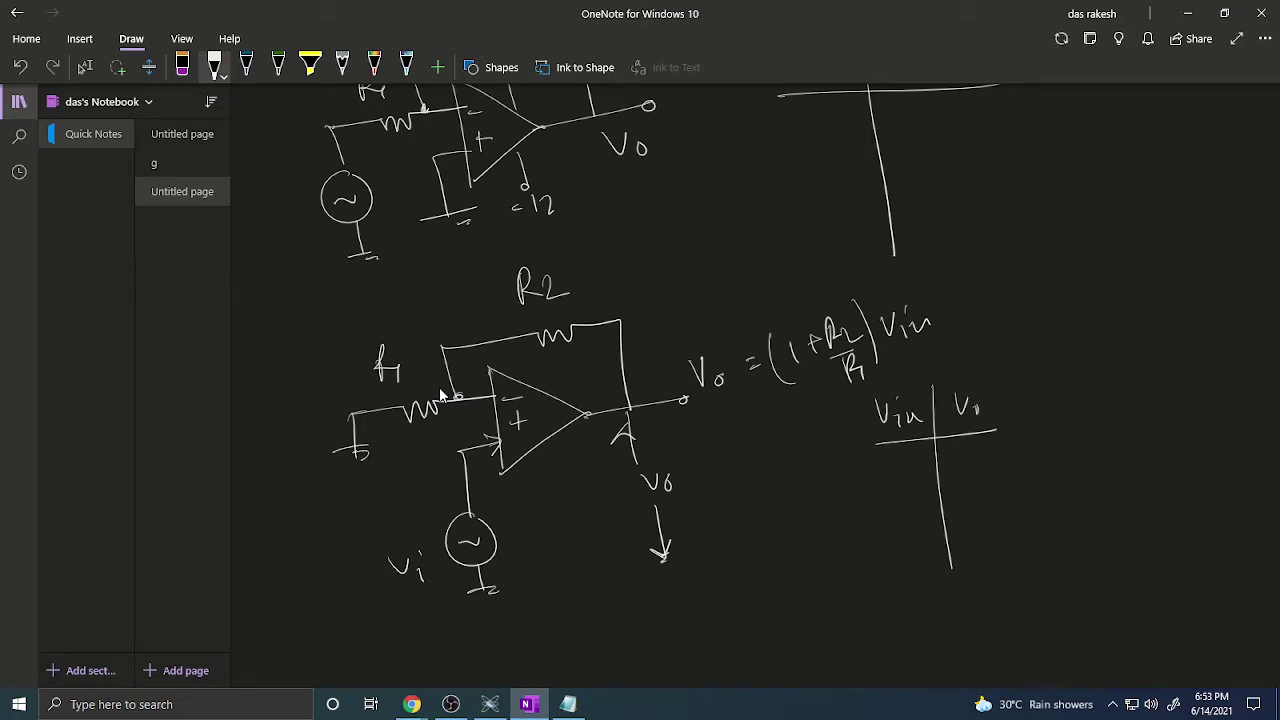
Sketch a third op-amp triangle with minus and plus inputs below the non-inverting circuit
scroll(436, 400, down, 5)
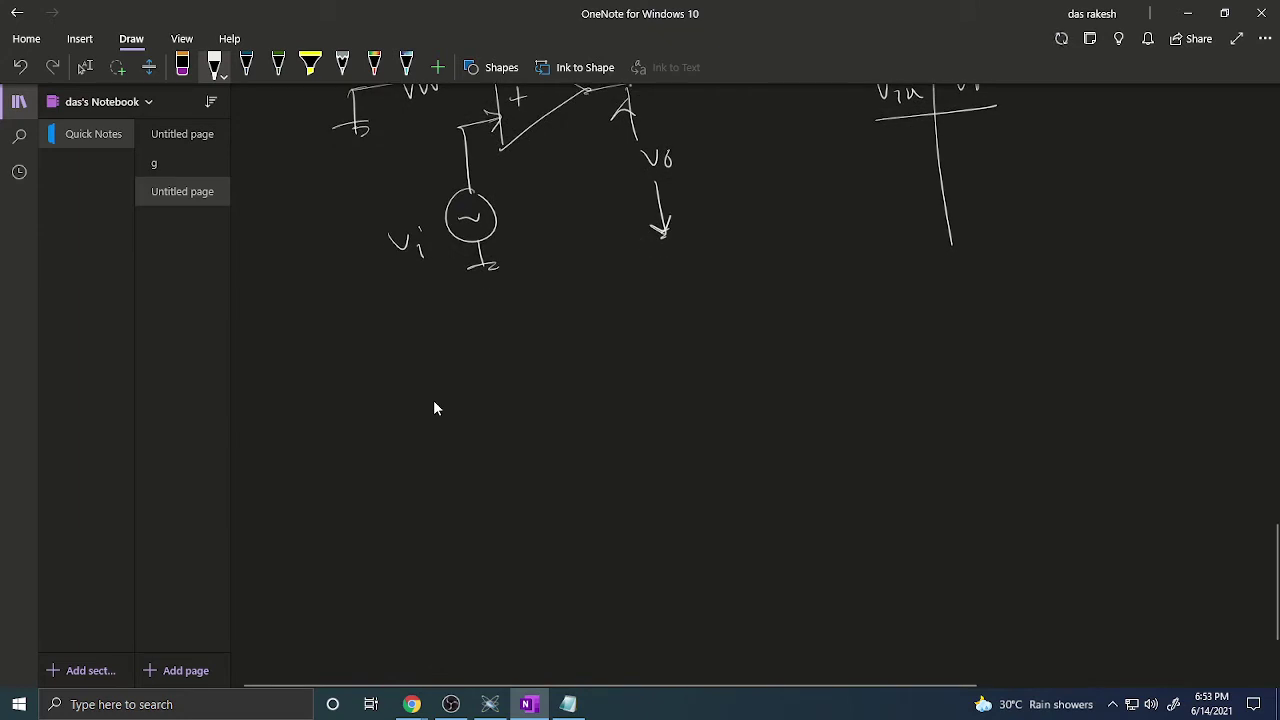
mouse_move(490, 388)
mouse_down()
mouse_move(512, 520)
mouse_move(586, 444)
mouse_move(512, 518)
mouse_up()
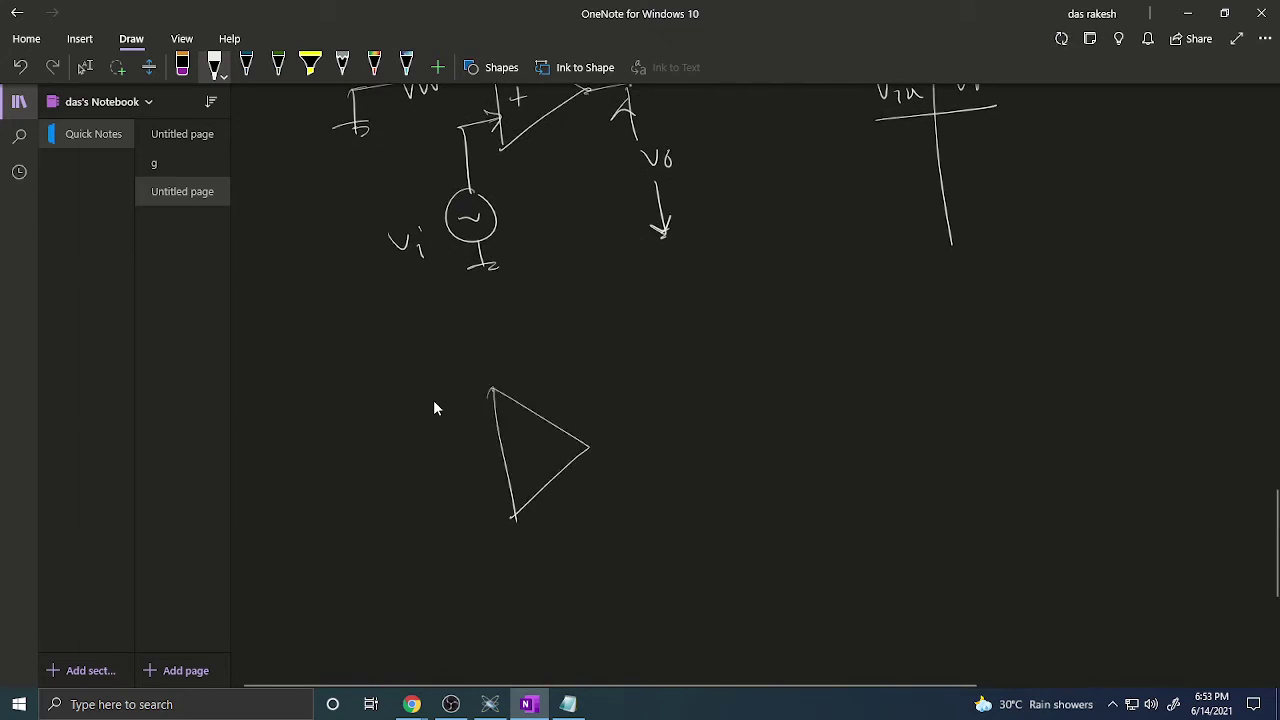
mouse_move(514, 439)
mouse_down()
mouse_move(531, 438)
mouse_move(536, 460)
mouse_up()
drag(527, 447, 528, 471)
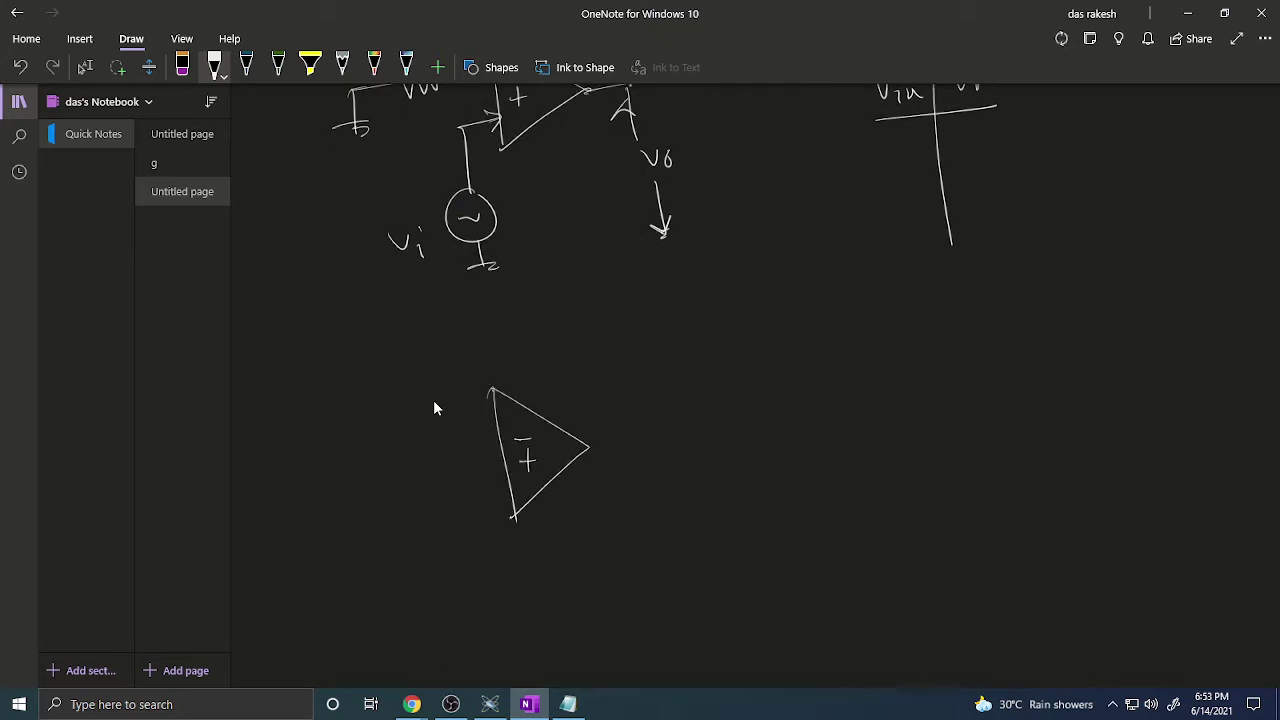
Draw resistor inputs V1, V2 and V3 joined at the third op-amp's inverting input, a feedback resistor, and a grounded non-inverting input
drag(308, 431, 414, 420)
drag(324, 474, 400, 460)
drag(330, 514, 410, 496)
drag(390, 424, 408, 508)
drag(390, 470, 496, 450)
drag(394, 458, 402, 466)
mouse_move(430, 380)
mouse_down()
mouse_move(456, 446)
mouse_move(506, 366)
mouse_move(600, 420)
mouse_move(594, 448)
mouse_up()
mouse_move(458, 497)
mouse_down()
mouse_move(510, 490)
mouse_move(478, 548)
mouse_up()
drag(456, 550, 494, 542)
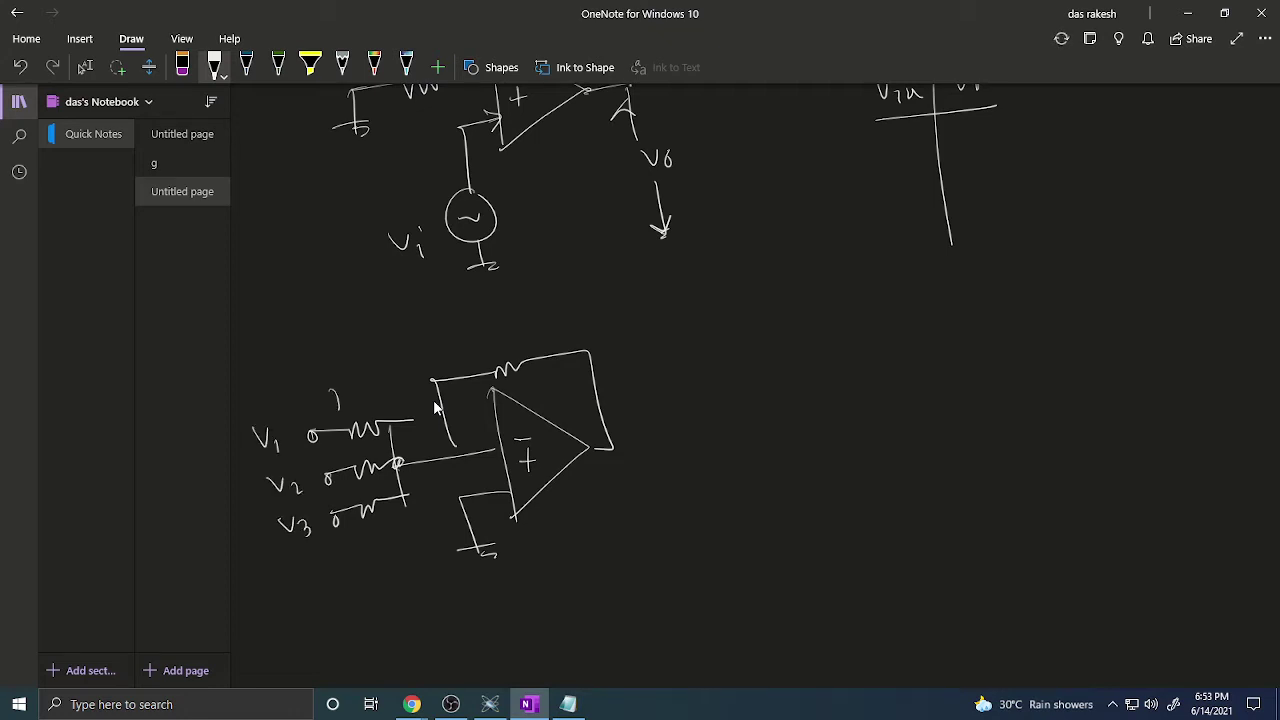
Label the summing circuit's input resistor R1 and feedback resistor R2, and extend its output to a terminal marked V0
drag(333, 378, 340, 394)
drag(340, 394, 356, 401)
drag(472, 316, 475, 347)
mouse_move(472, 318)
mouse_down()
mouse_move(484, 338)
mouse_move(512, 334)
mouse_up()
drag(594, 448, 650, 436)
drag(654, 432, 660, 434)
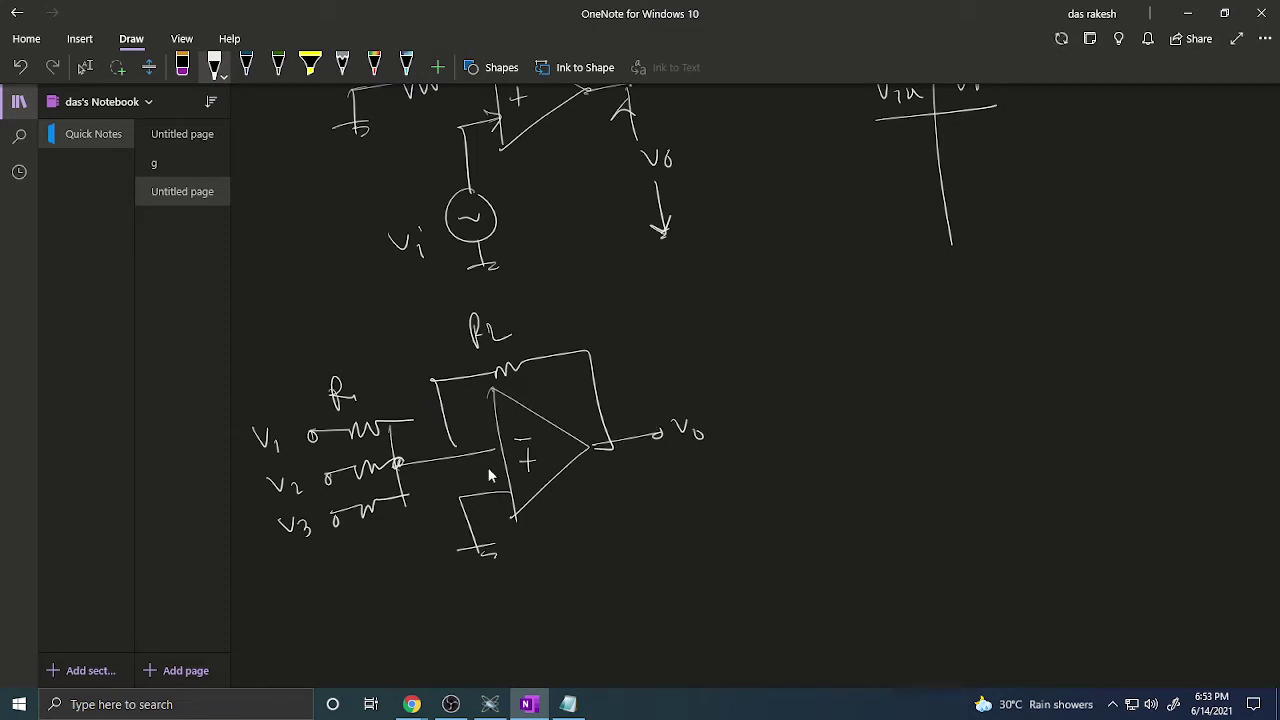
Switch to Proteus, delete the voltmeter from the U1 circuit and remove the entire U2 circuit
scroll(484, 463, up, 3)
scroll(487, 472, up, 3)
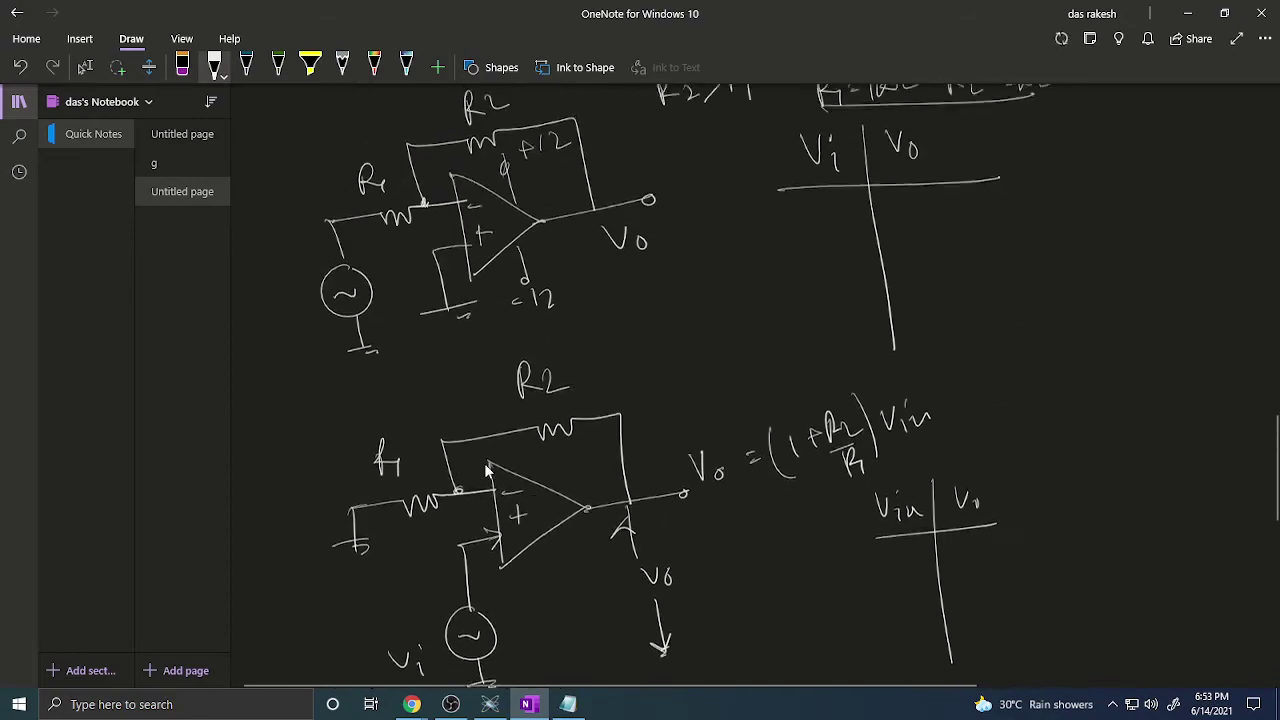
click(490, 704)
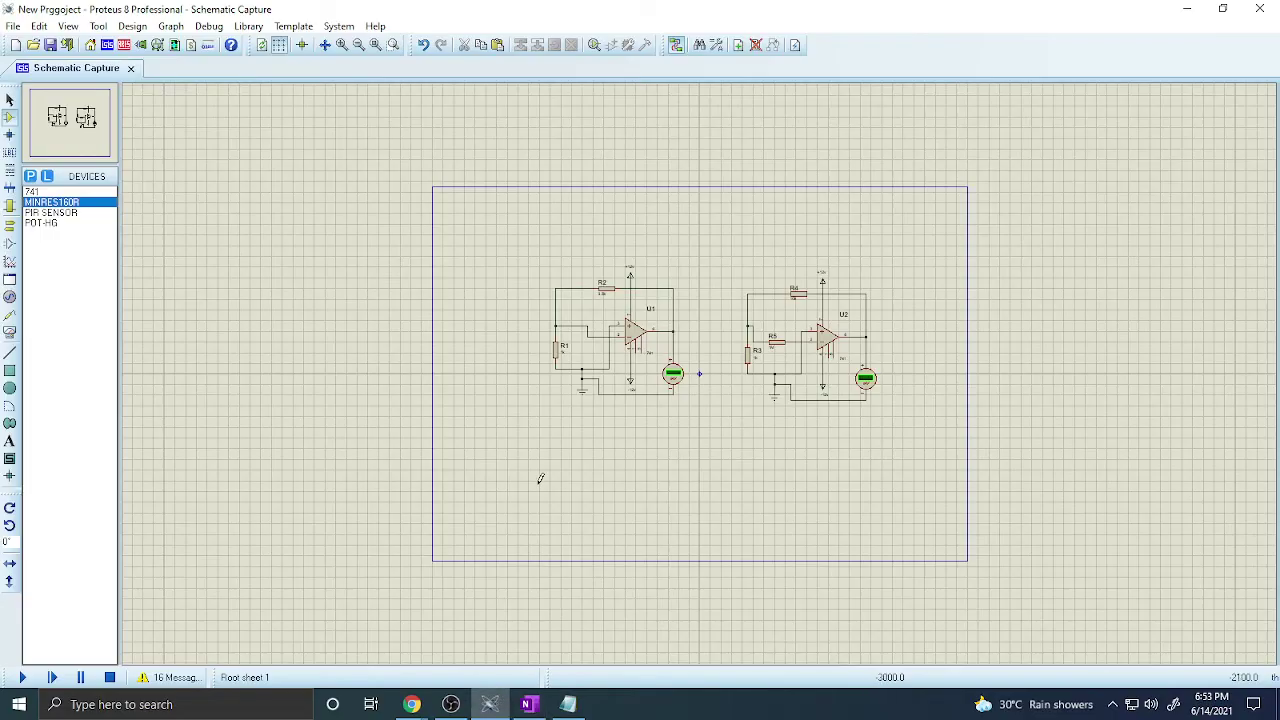
drag(913, 234, 491, 437)
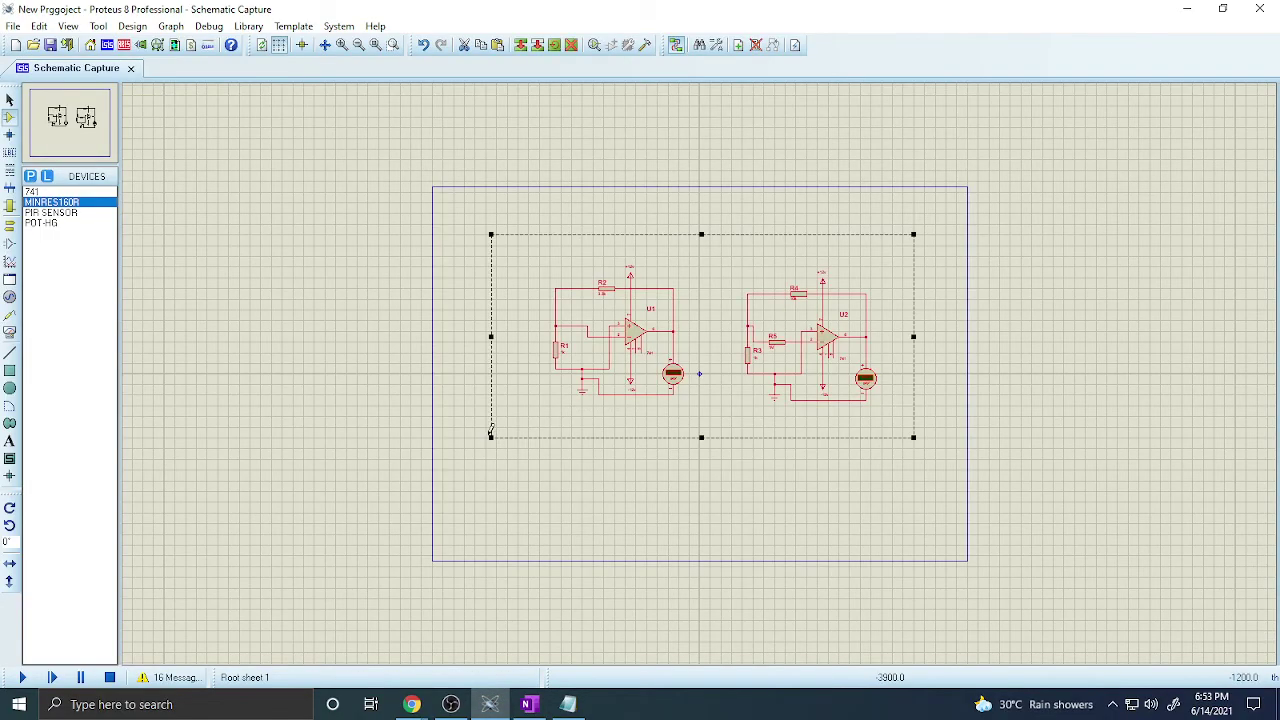
click(640, 428)
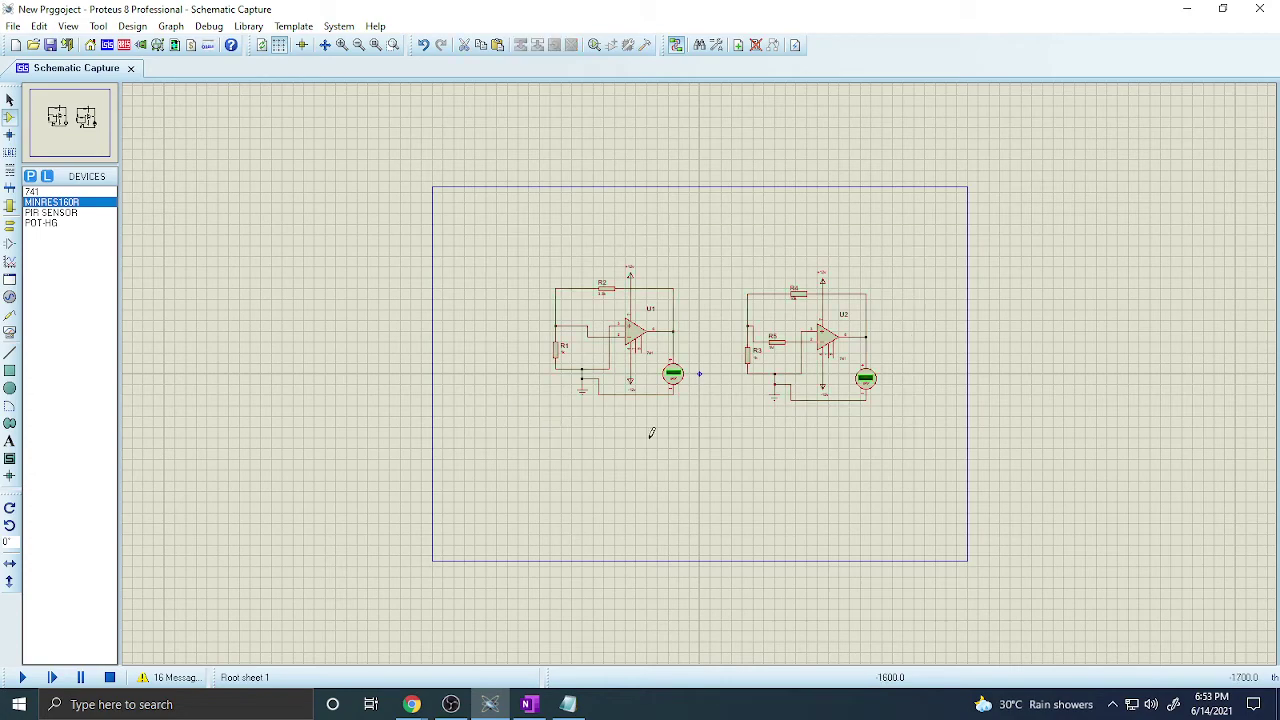
scroll(700, 366, up, 3)
scroll(734, 291, down, 1)
scroll(688, 363, up, 1)
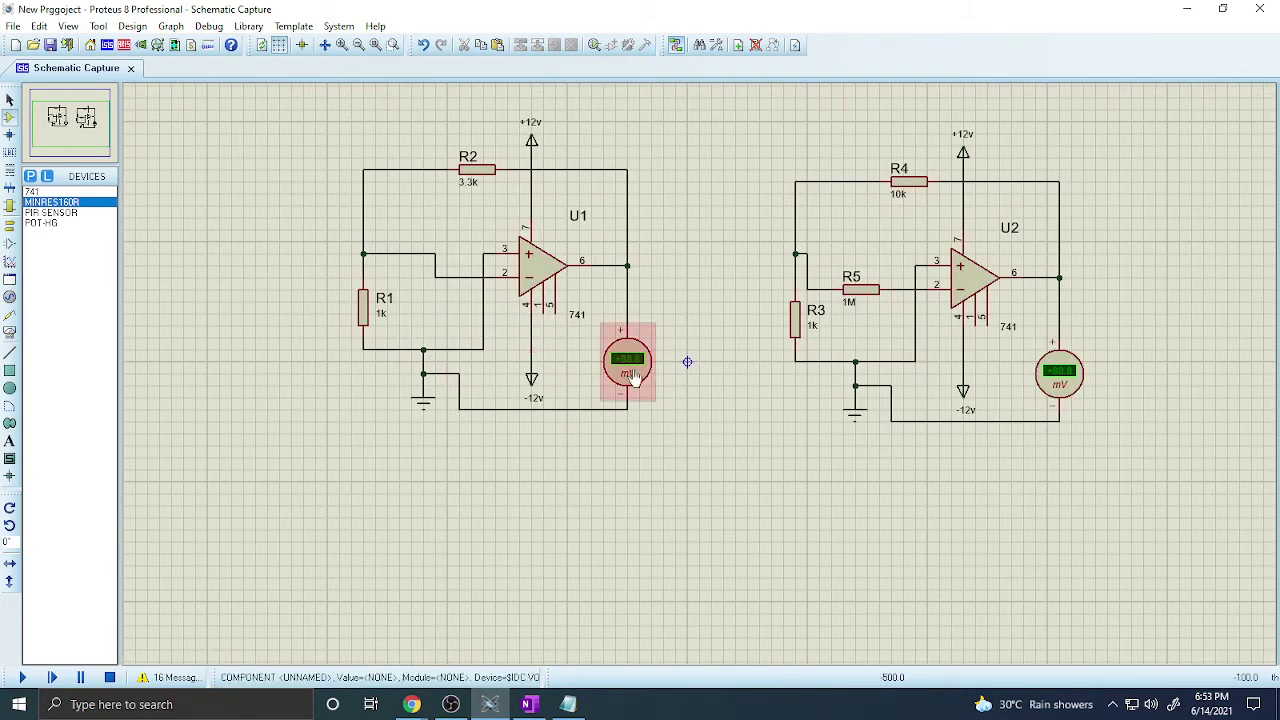
right_click(646, 362)
click(700, 331)
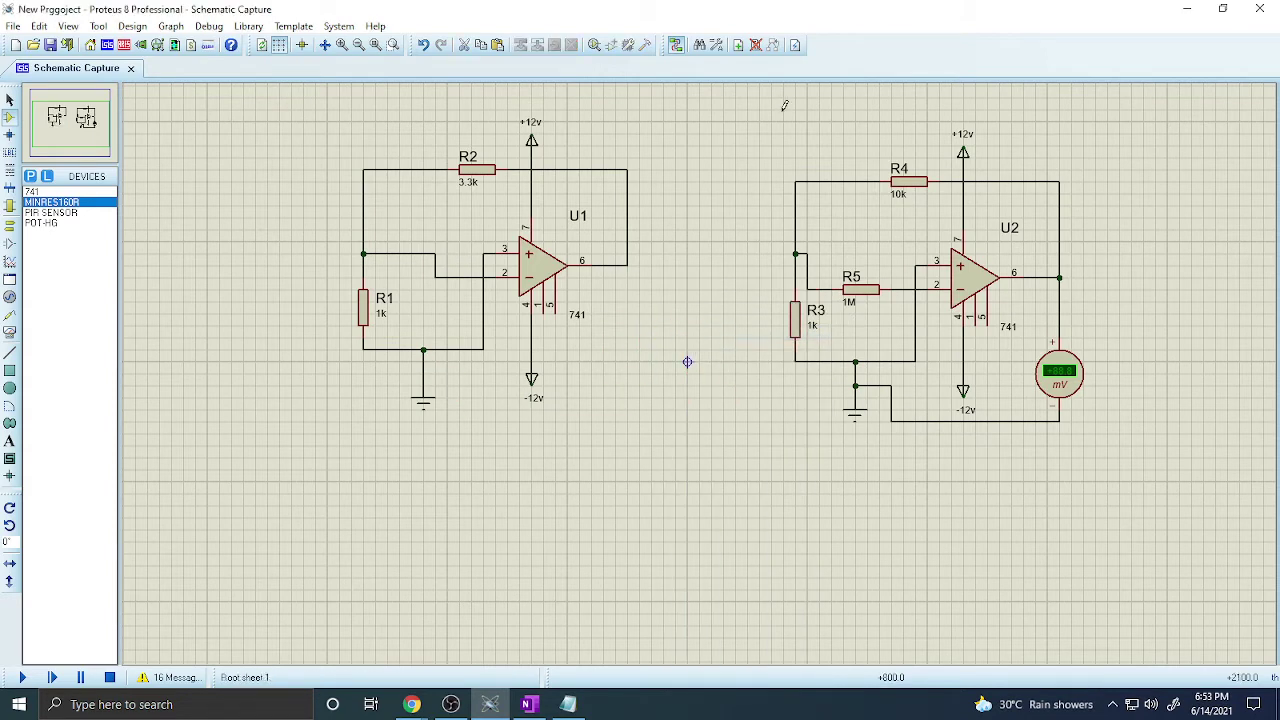
drag(782, 109, 1130, 444)
key(Delete)
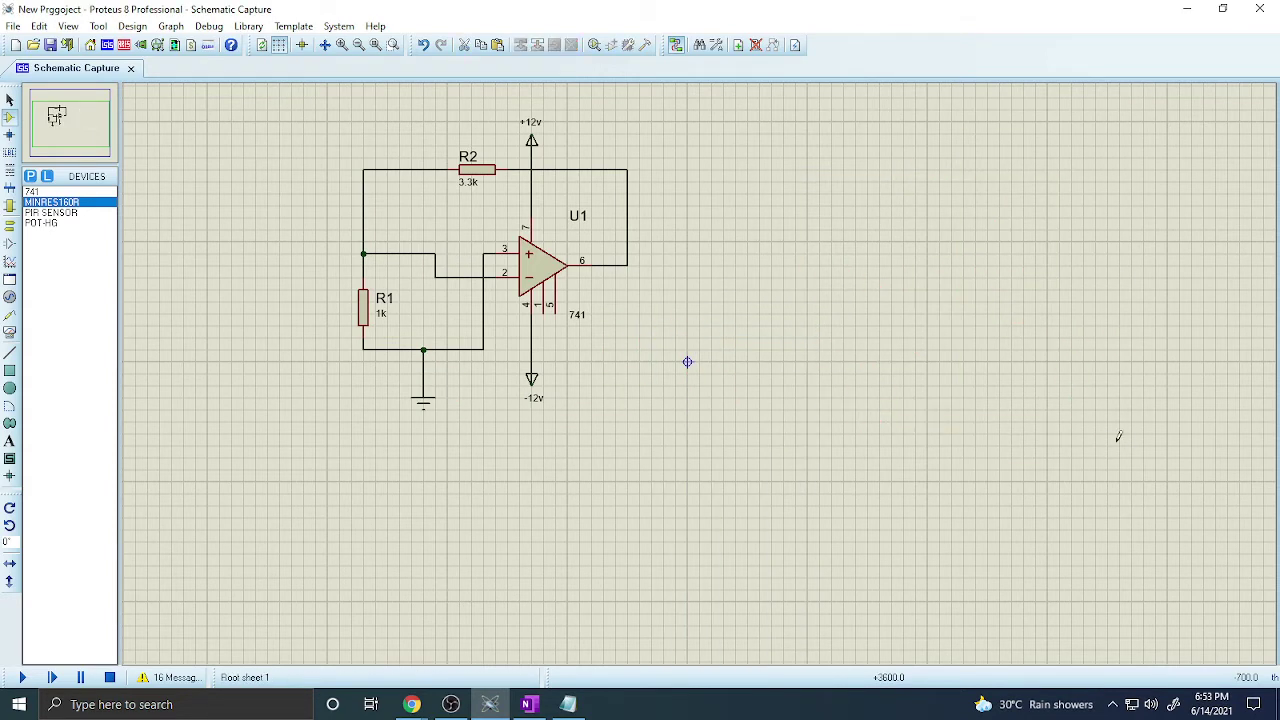
Delete the wires at U1's inputs and between R1 and ground, and wire pin 3 of U1 straight to the ground terminal
right_click(421, 249)
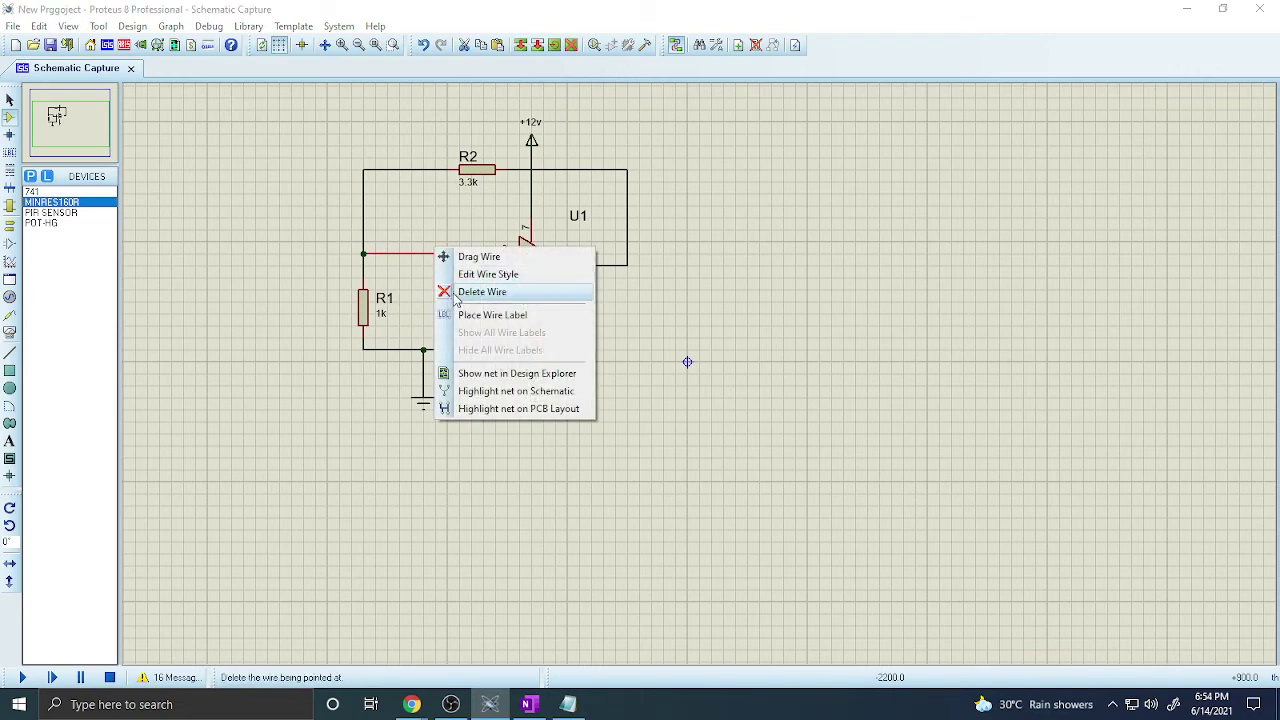
click(450, 290)
right_click(500, 284)
click(512, 326)
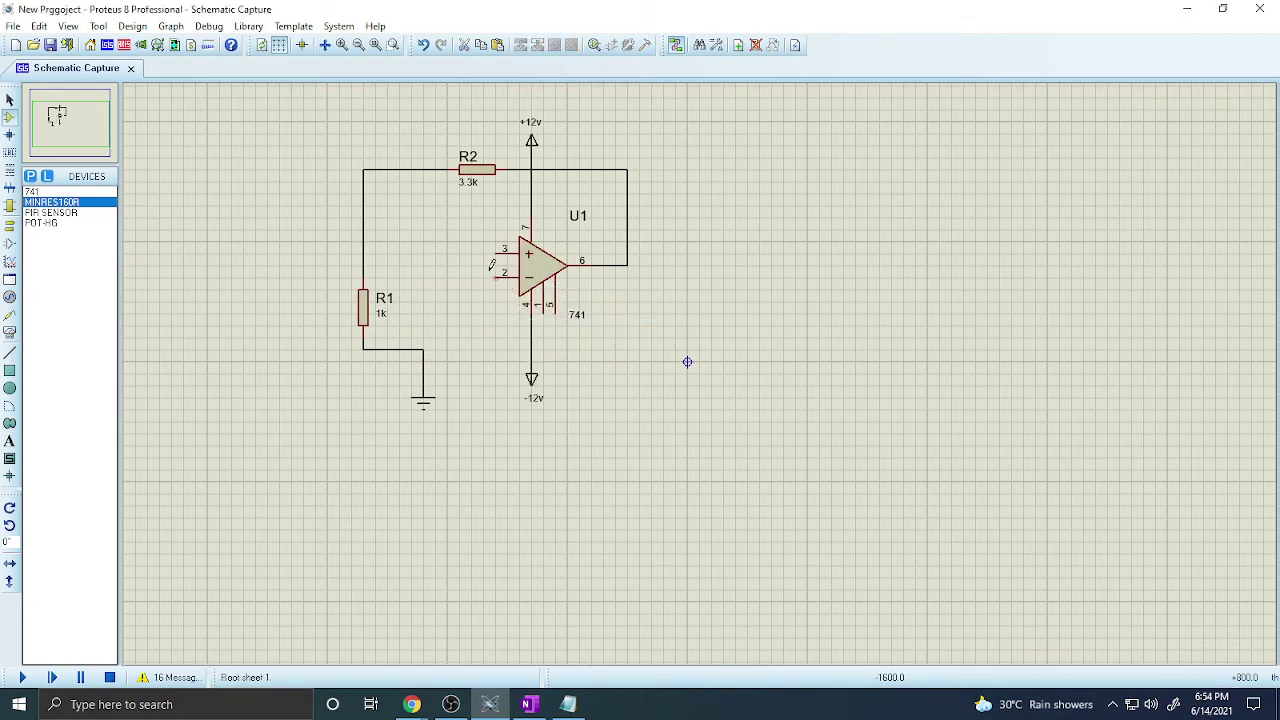
right_click(442, 335)
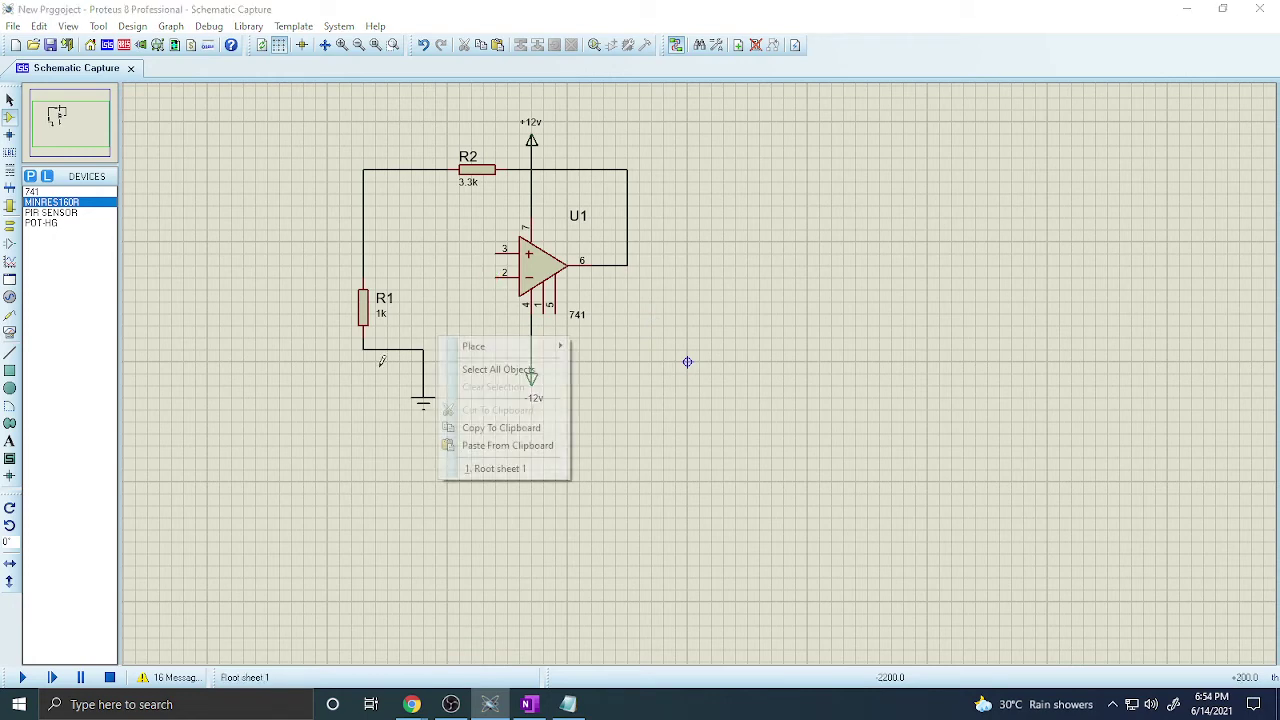
click(410, 348)
right_click(408, 348)
click(465, 391)
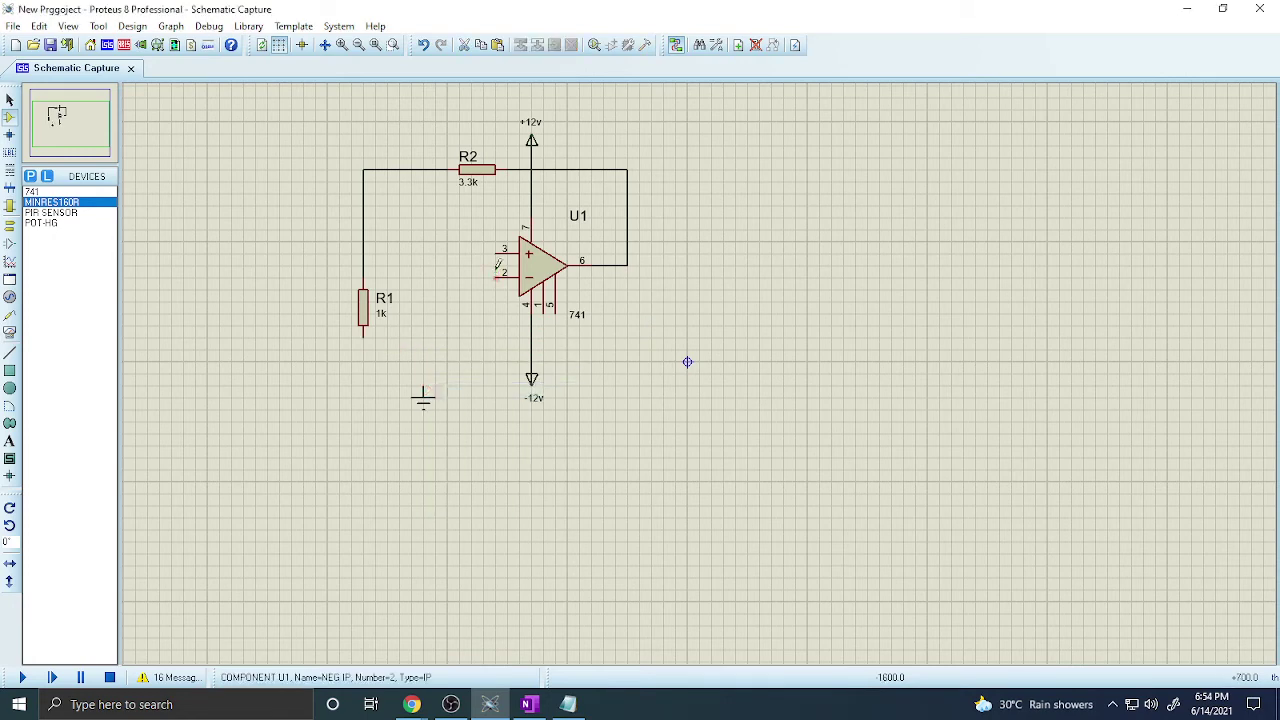
click(496, 254)
click(423, 386)
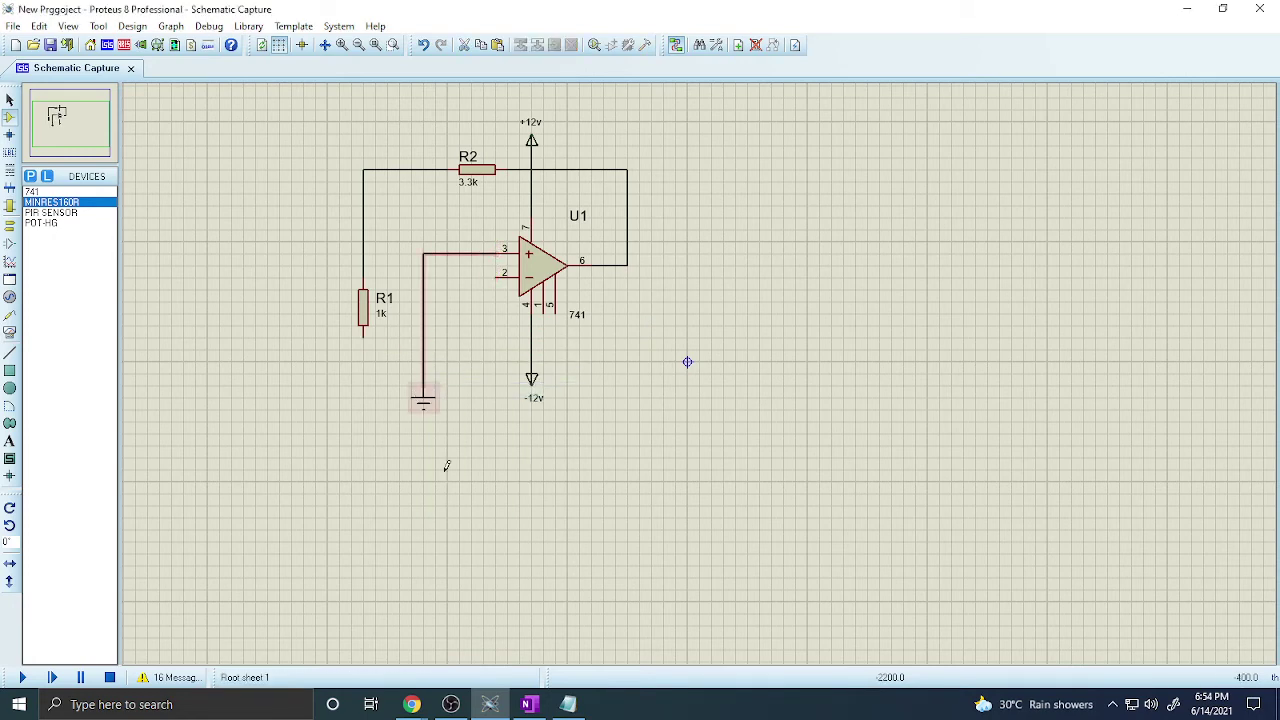
Check the inverting amplifier sketch in OneNote, return to Proteus and place a signal generator beside R1
click(529, 704)
scroll(484, 276, down, 3)
scroll(483, 276, up, 10)
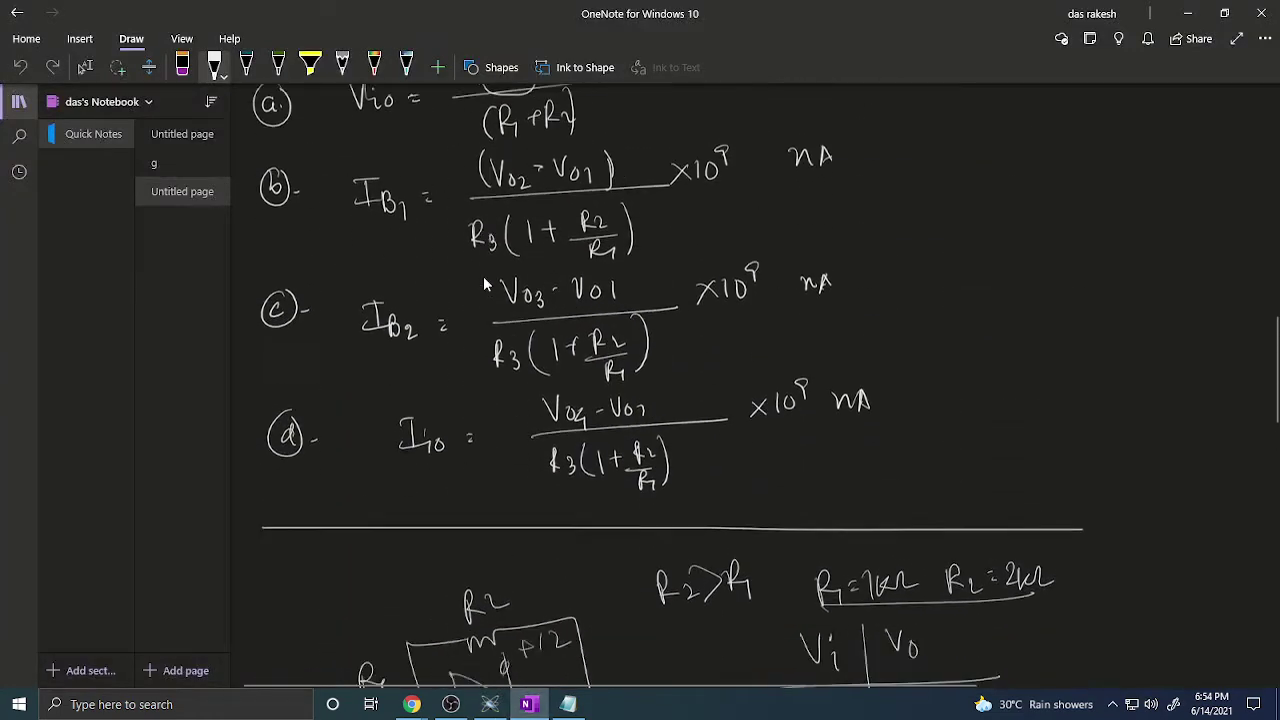
scroll(481, 305, down, 6)
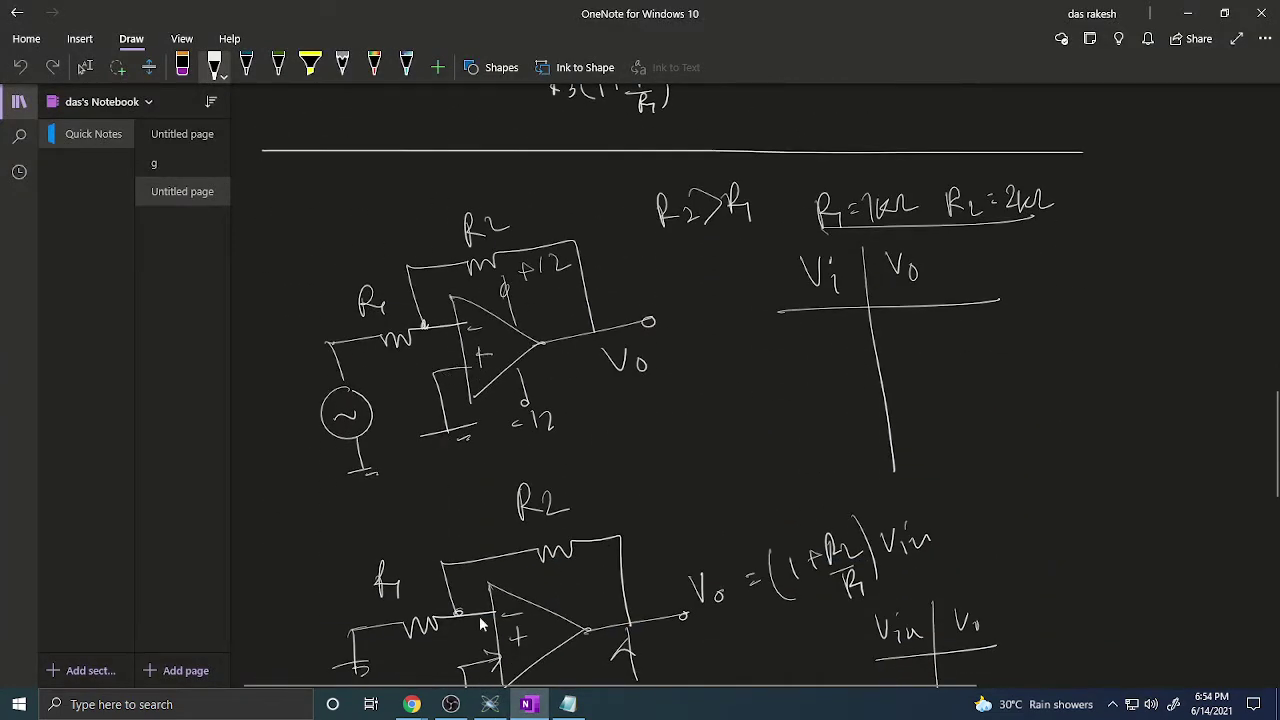
click(498, 704)
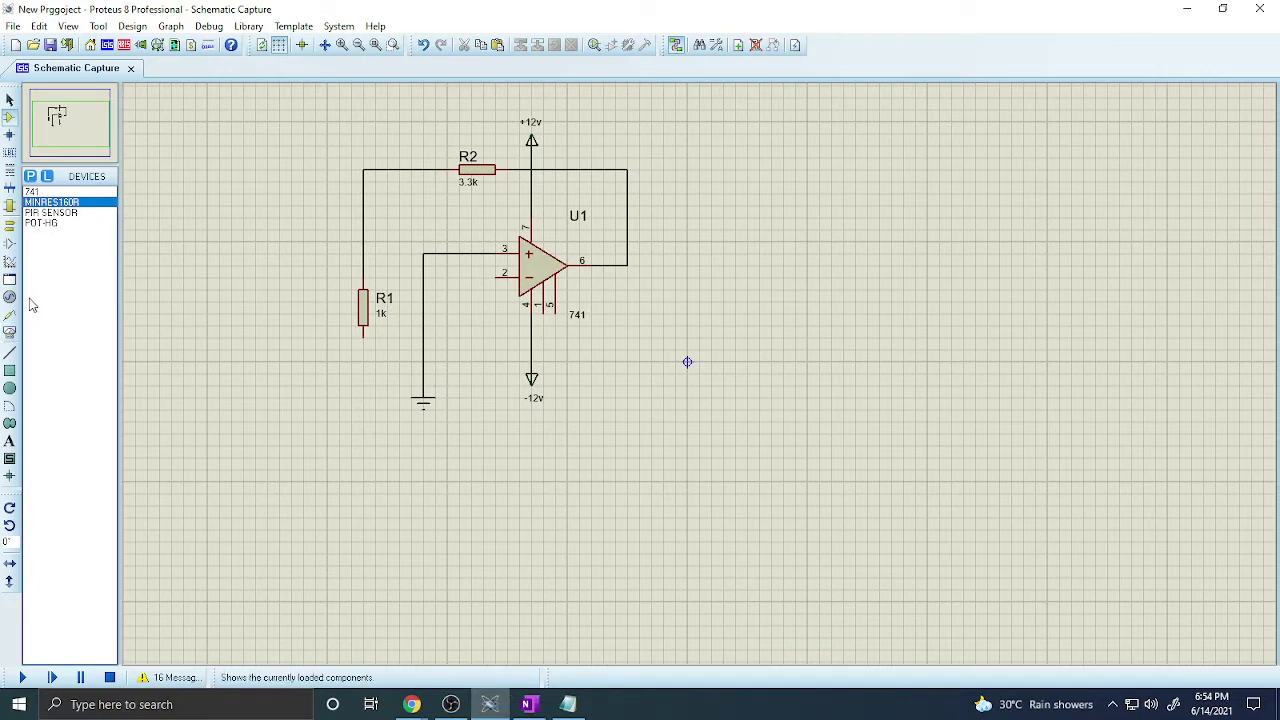
click(9, 331)
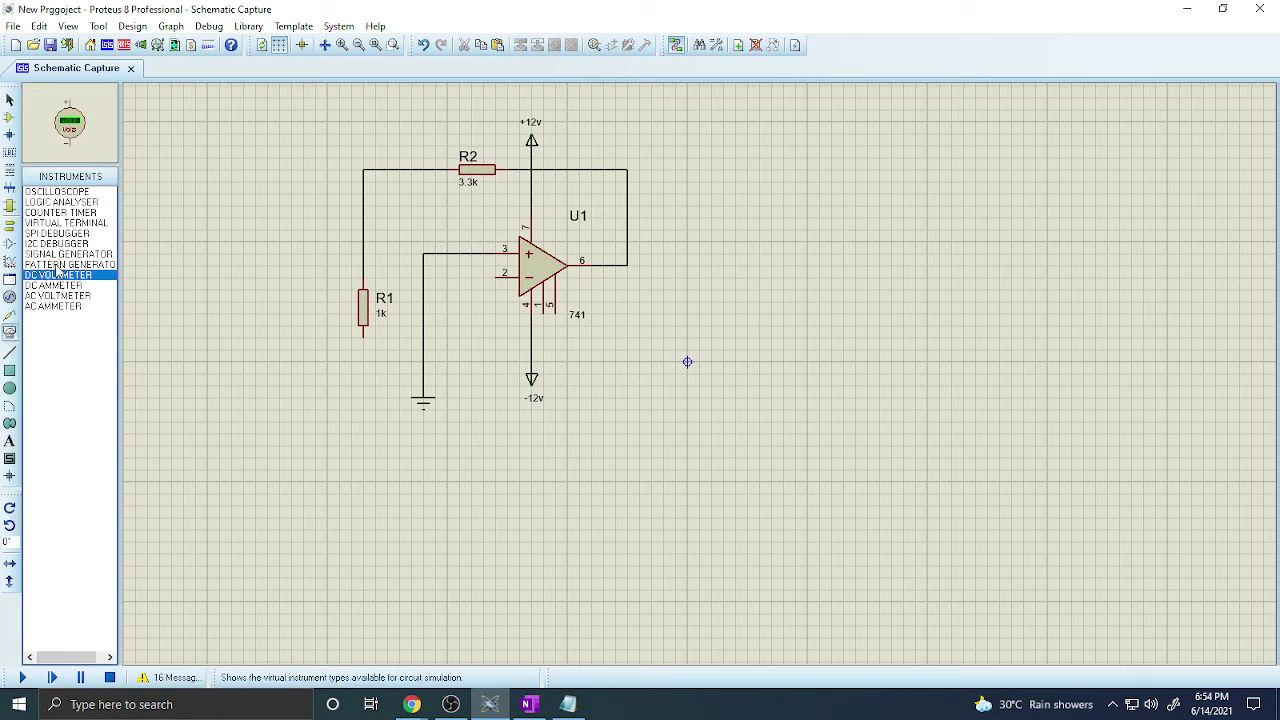
click(60, 255)
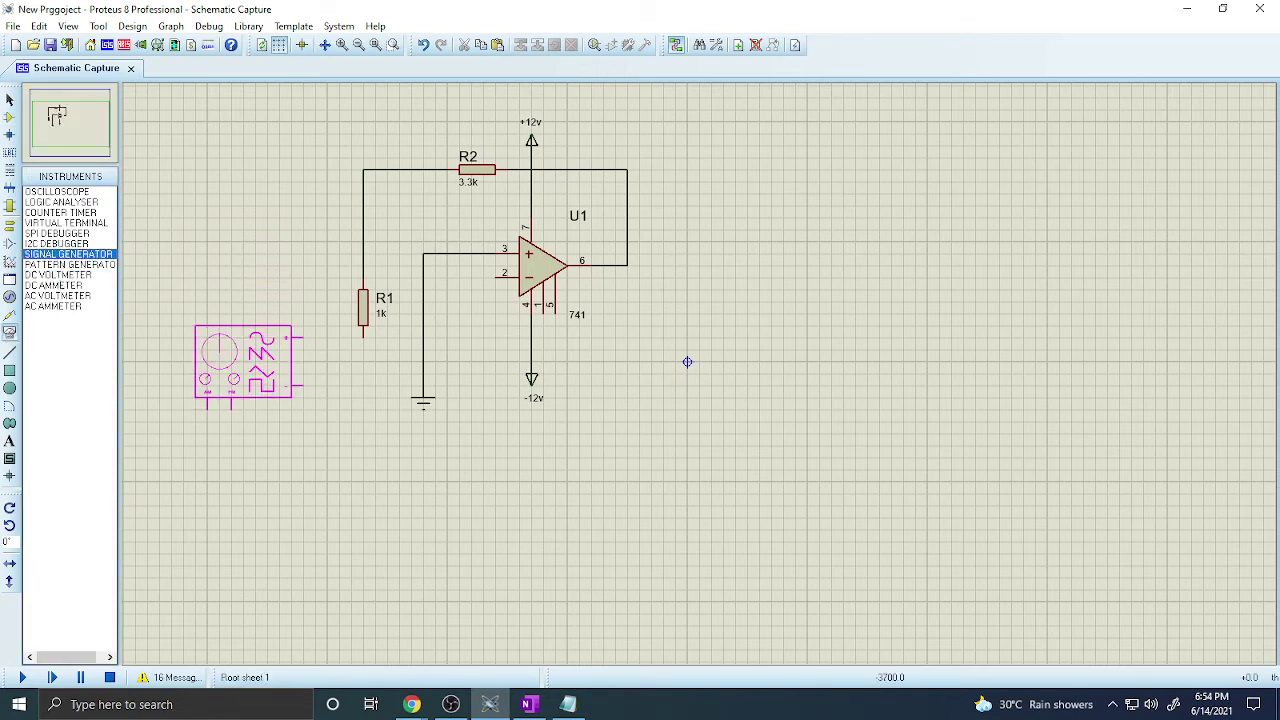
click(243, 362)
Wire the signal generator's positive output to R1's free end and its negative output to ground, and view the generator's properties
click(303, 337)
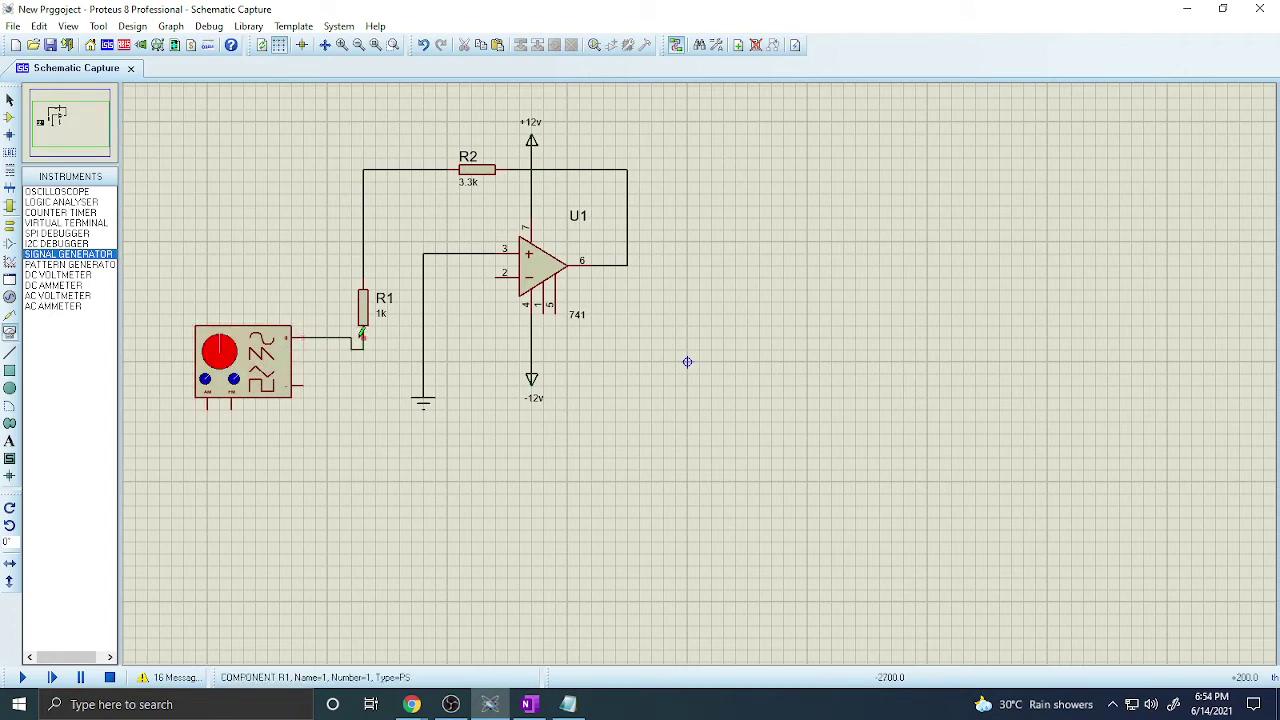
click(362, 342)
click(303, 385)
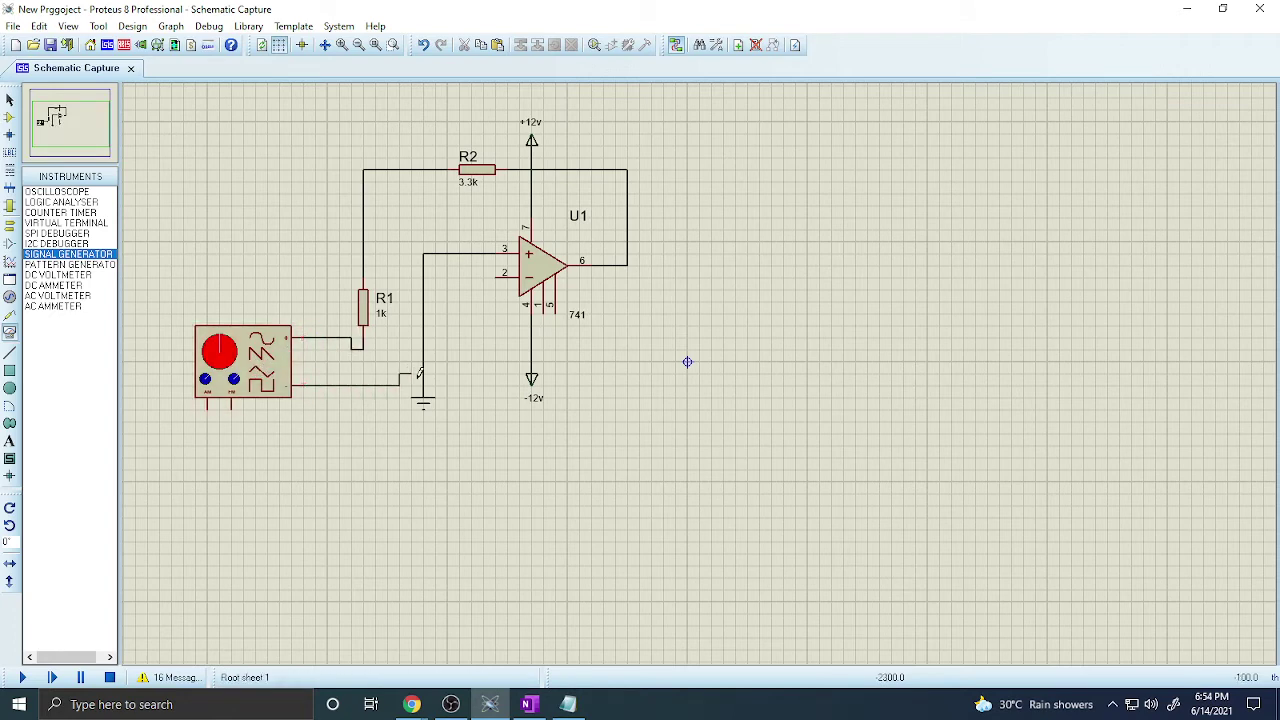
click(423, 374)
double_click(270, 368)
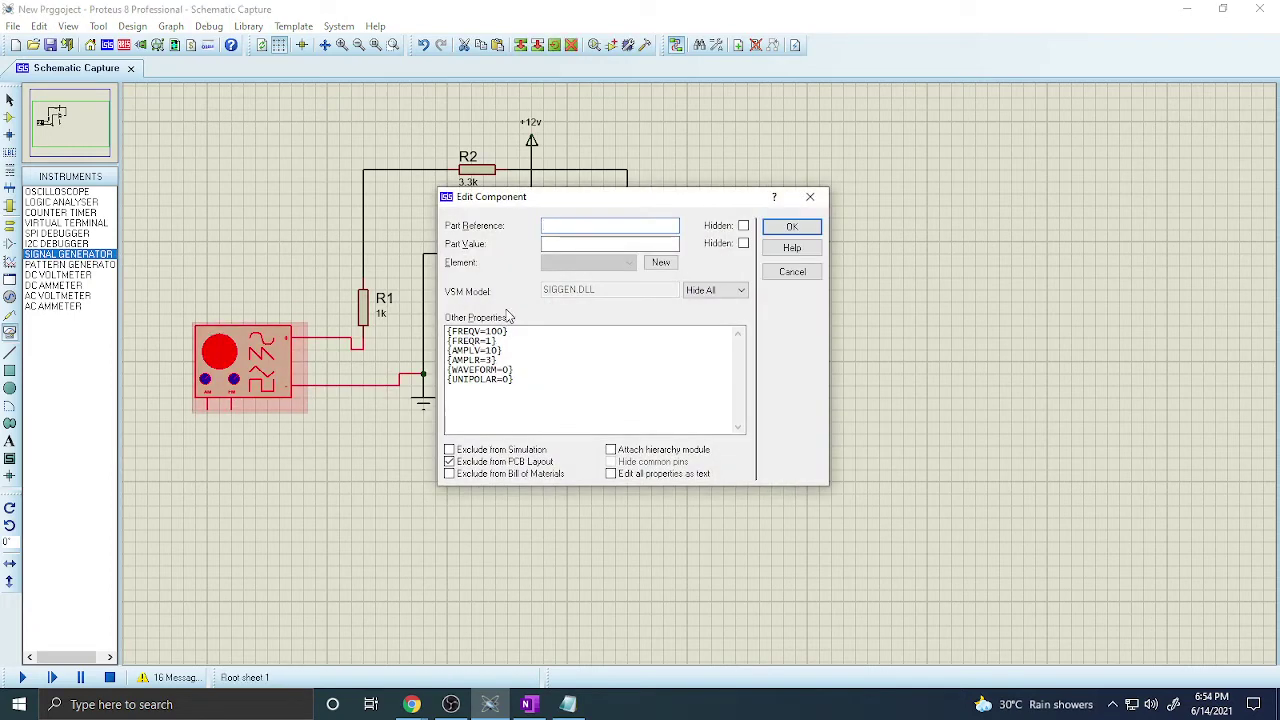
click(810, 196)
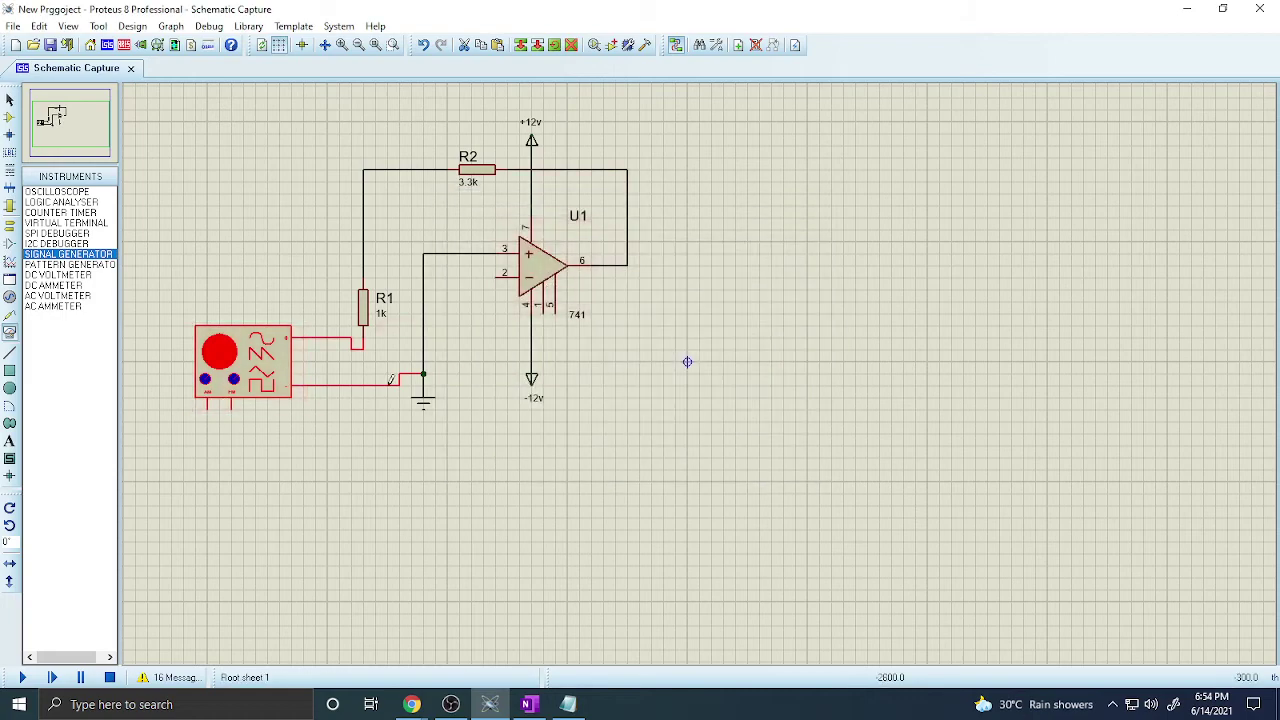
Set the resistance of feedback resistor R2 to 2k
click(482, 177)
click(482, 177)
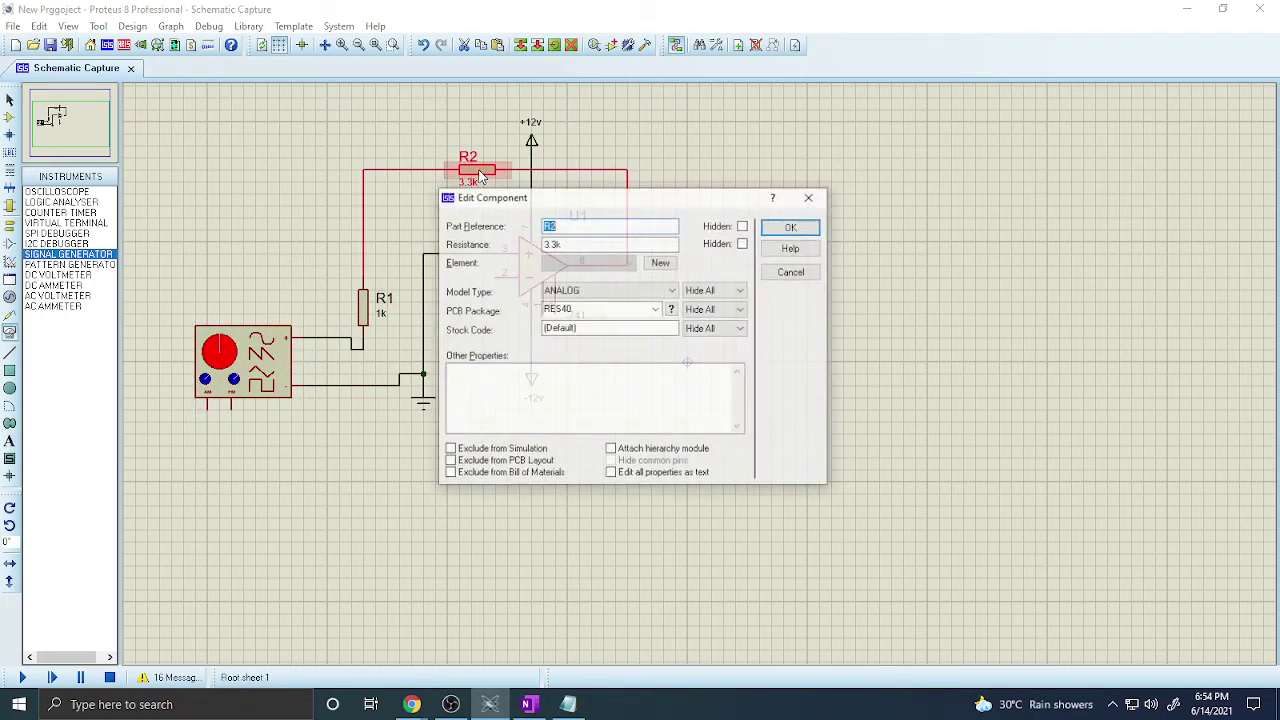
click(553, 243)
drag(553, 243, 540, 250)
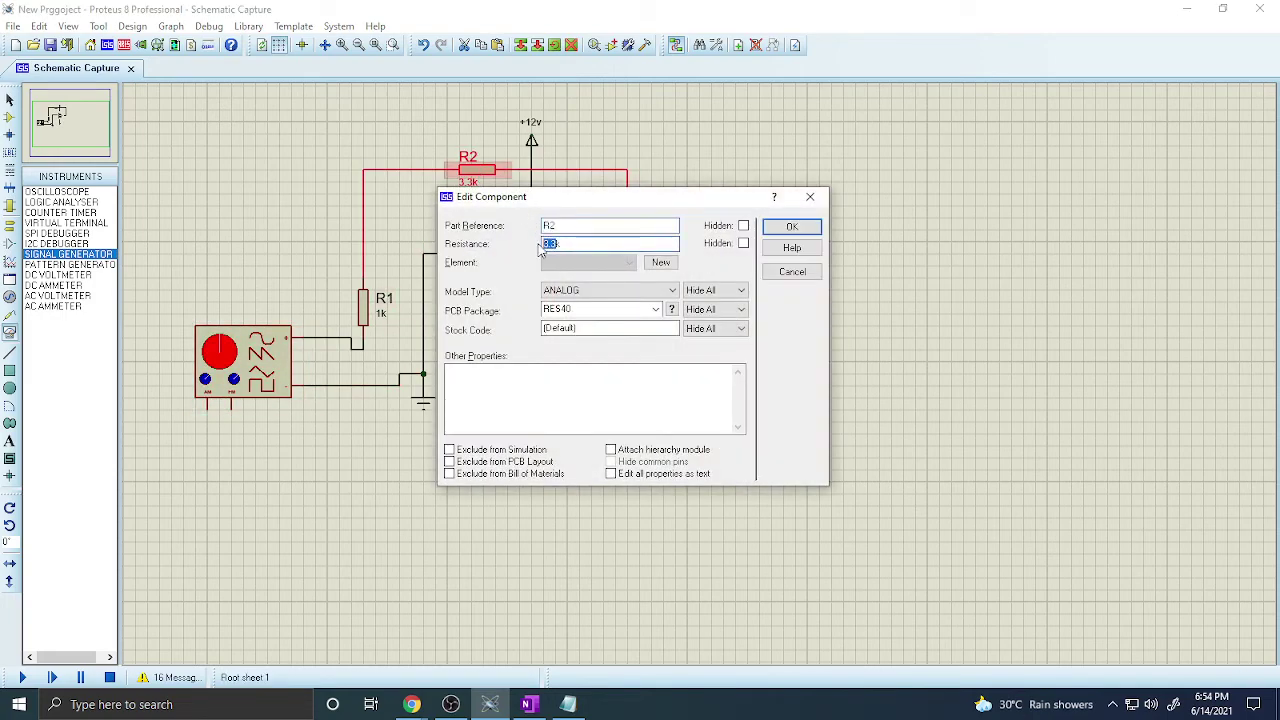
text(2k)
key(Return)
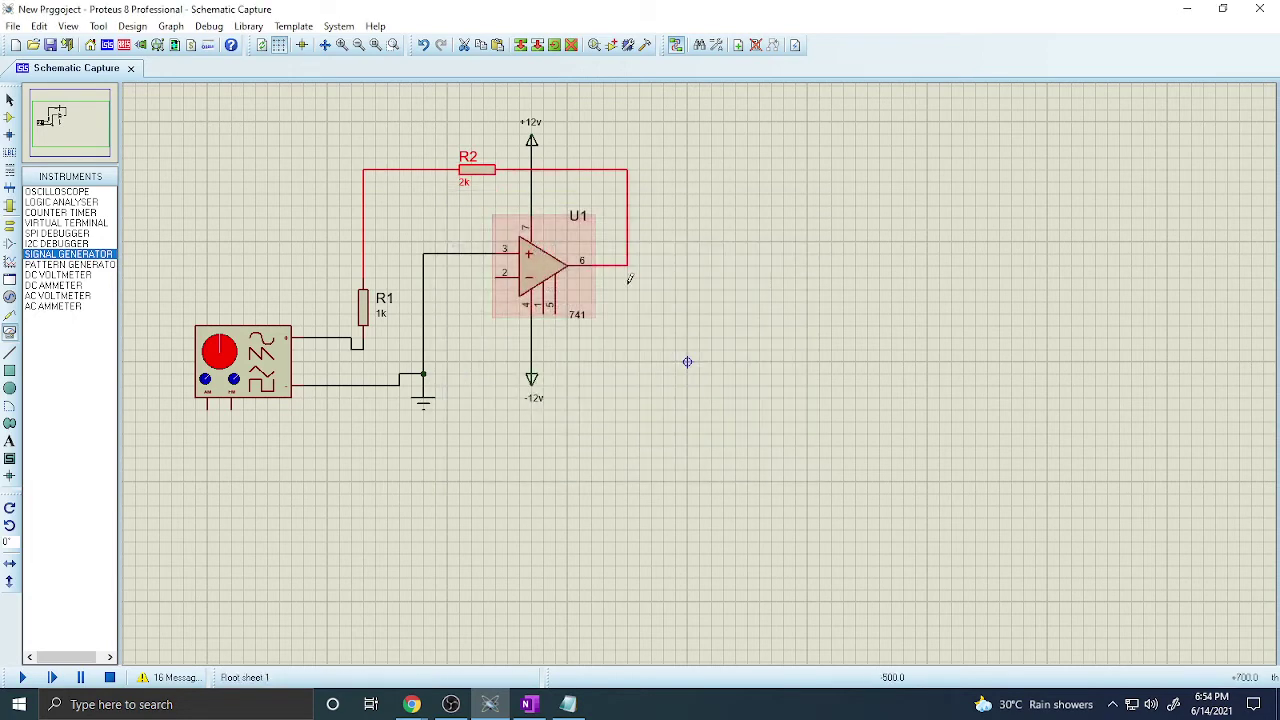
Wire pin 2 of U1 to the wire joining R1 and R2, and check the connection against the OneNote sketch before returning to Proteus
click(447, 276)
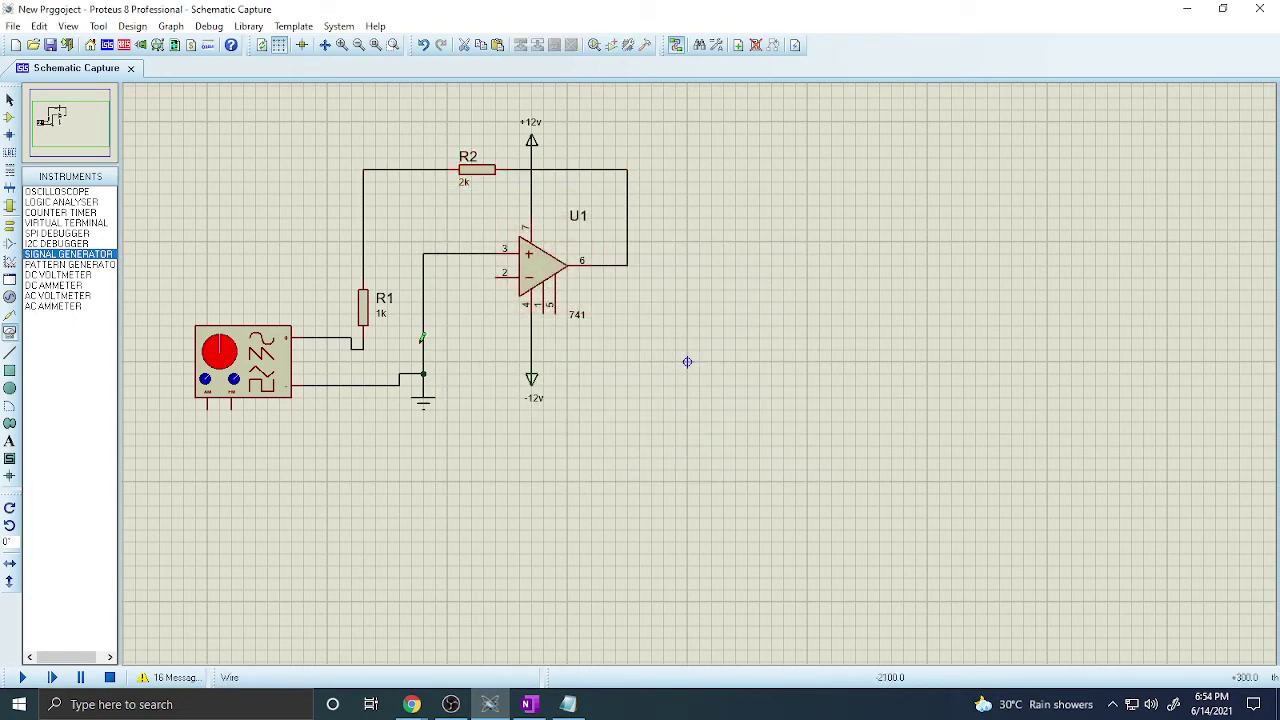
right_click(360, 338)
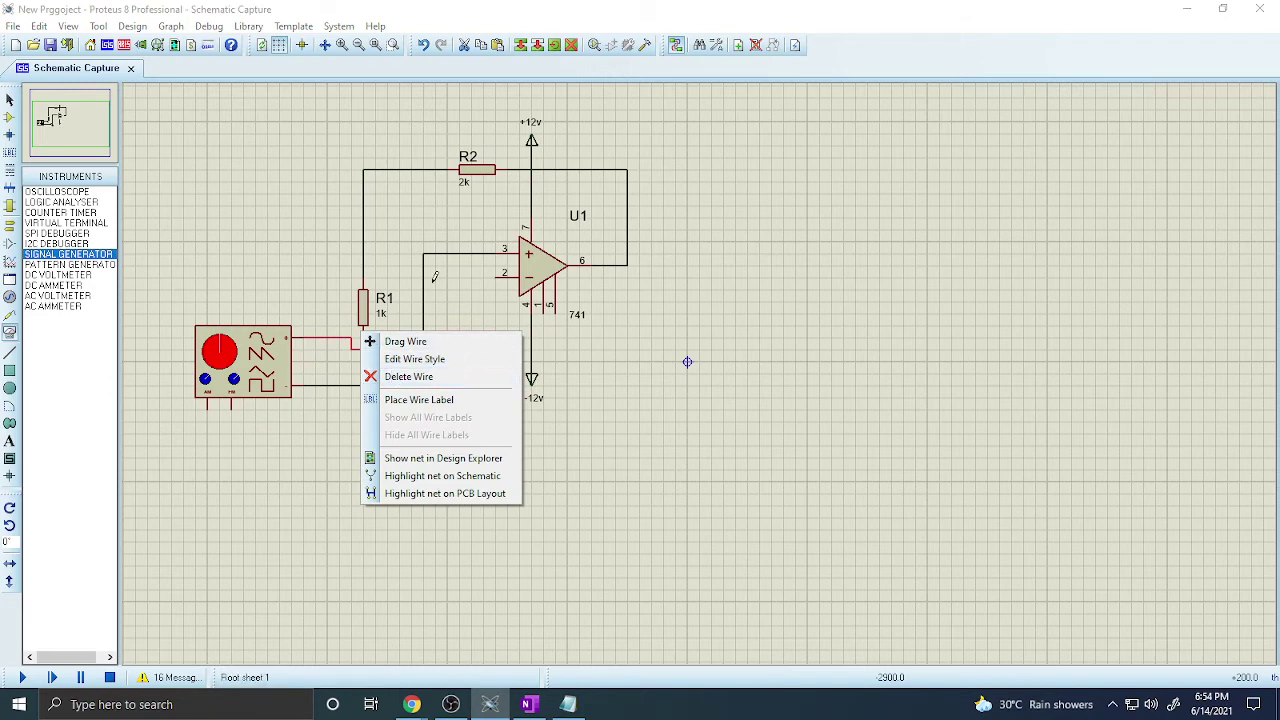
click(474, 276)
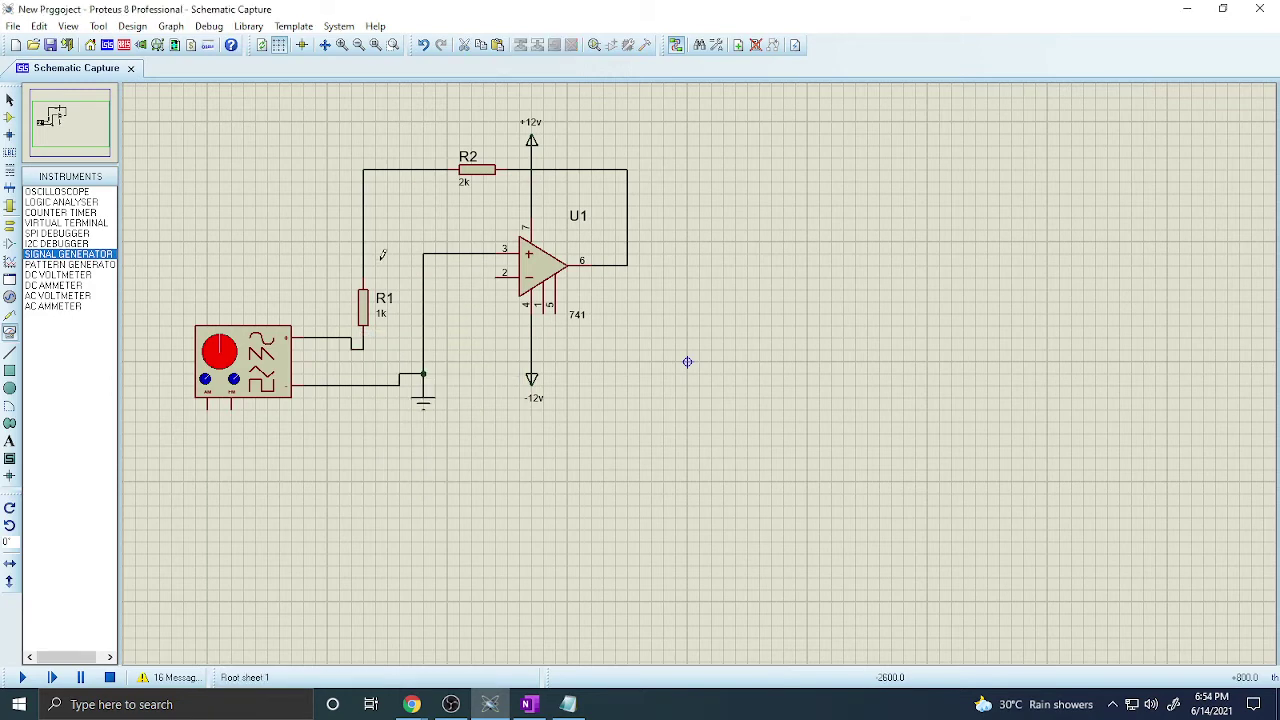
click(495, 276)
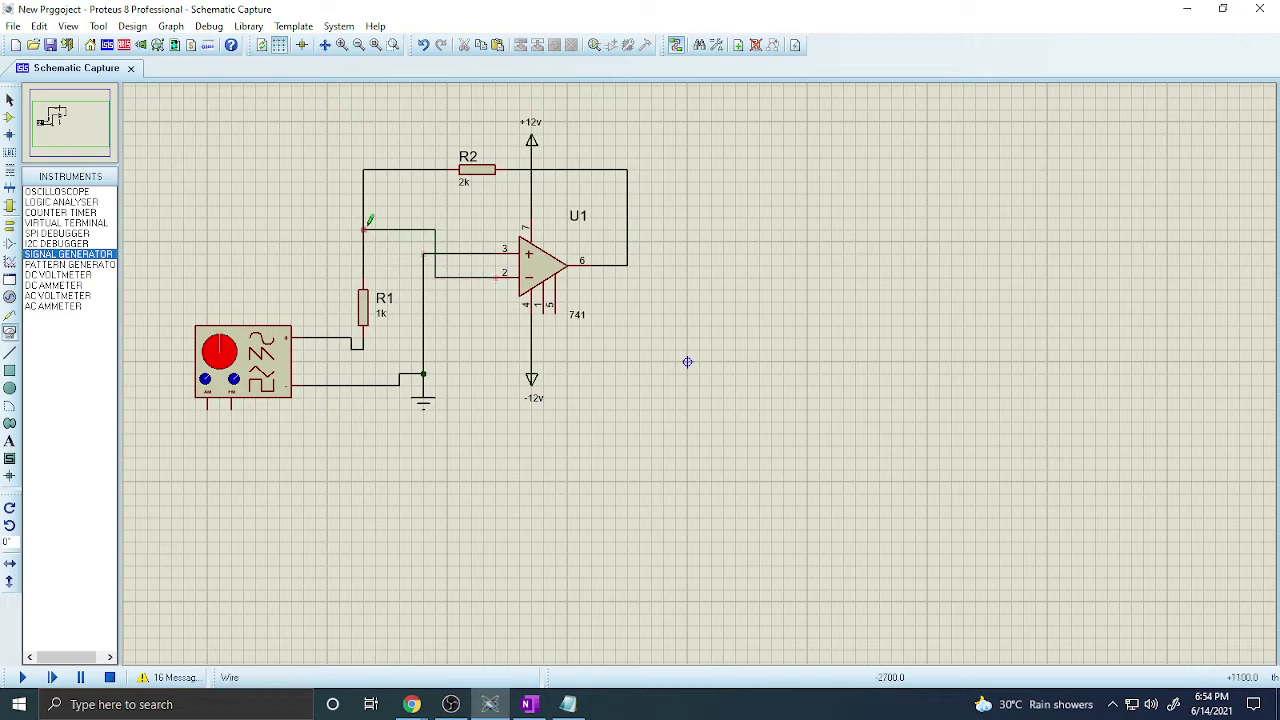
click(364, 221)
click(529, 704)
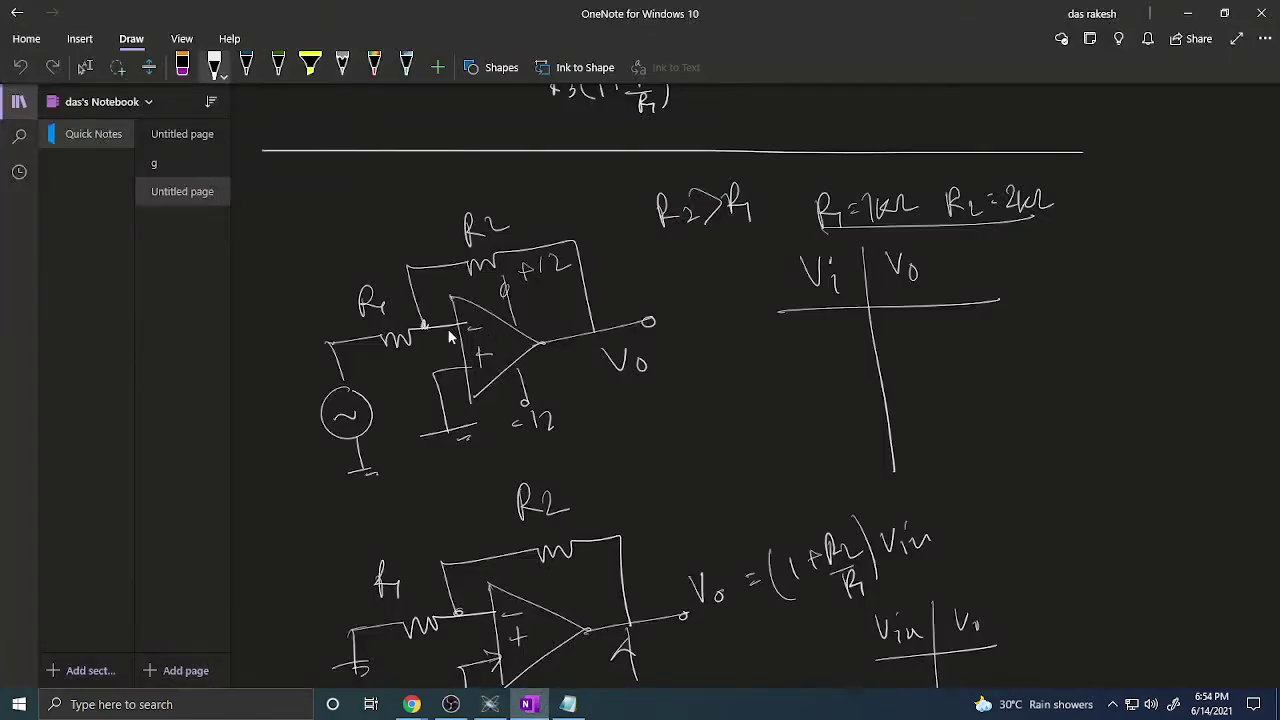
click(490, 704)
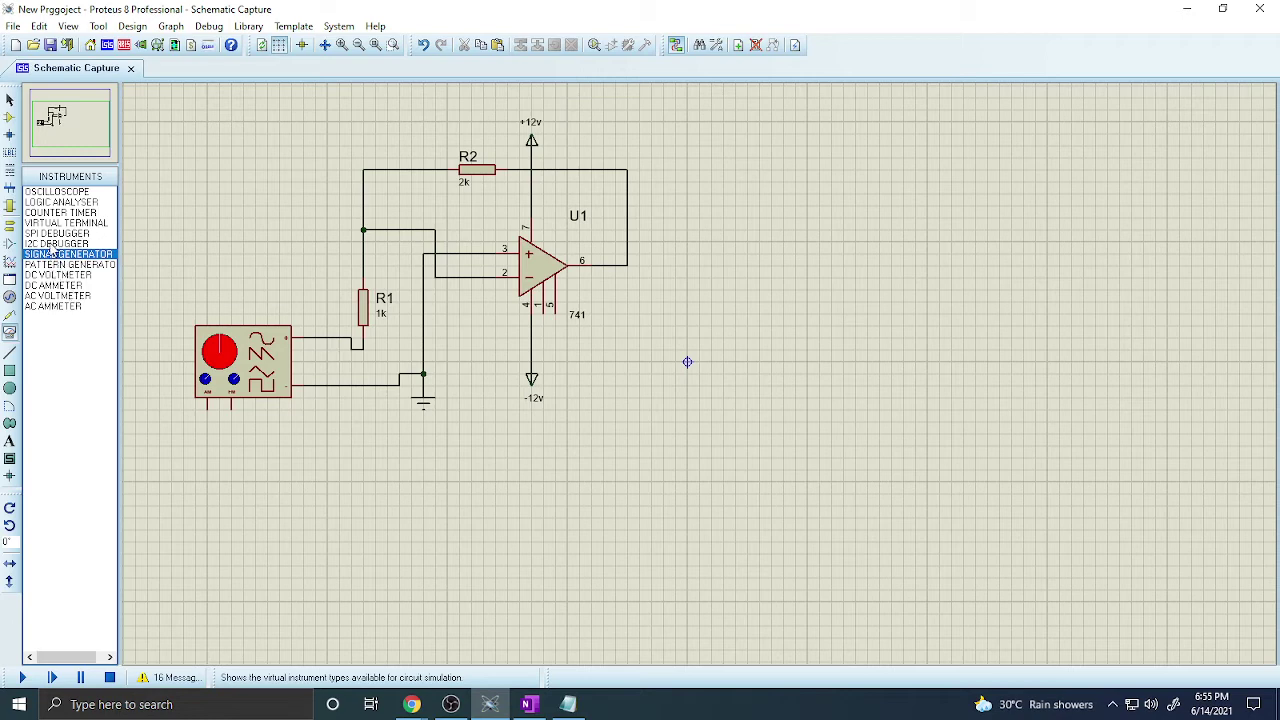
Place an oscilloscope beside U1 and wire channel A to the op-amp output and channel B to the signal generator's positive output
click(60, 191)
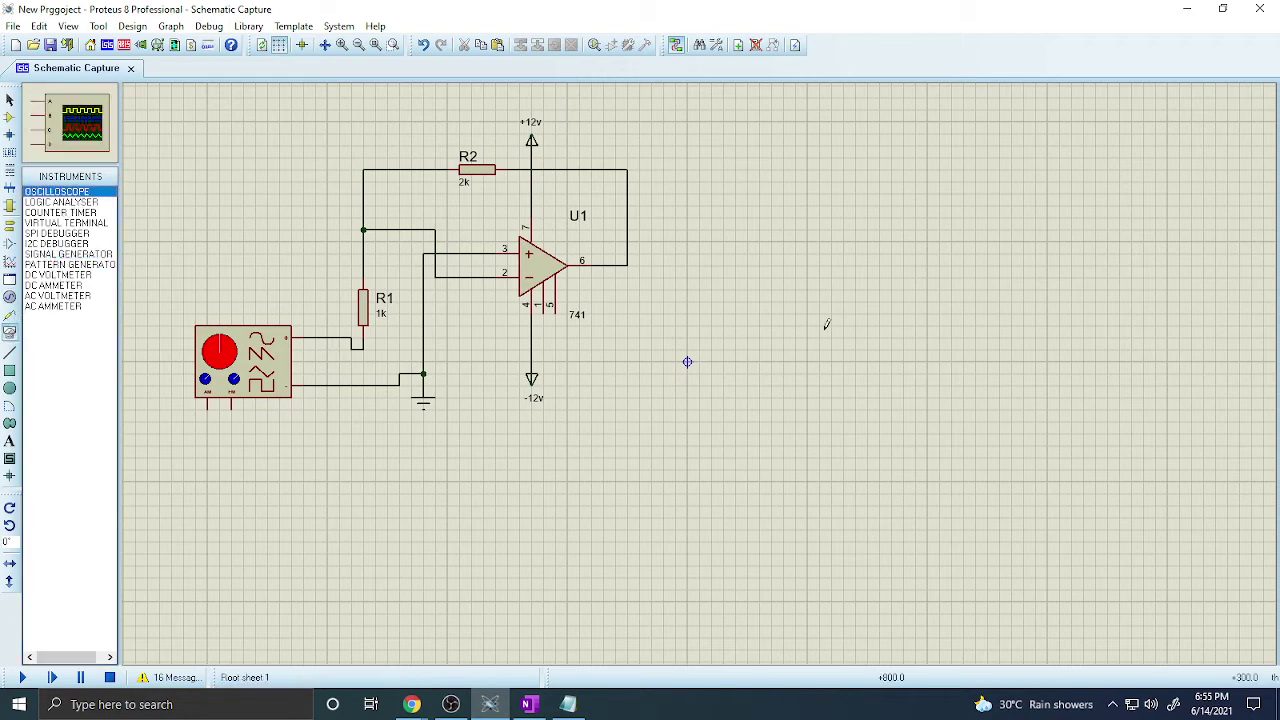
click(815, 340)
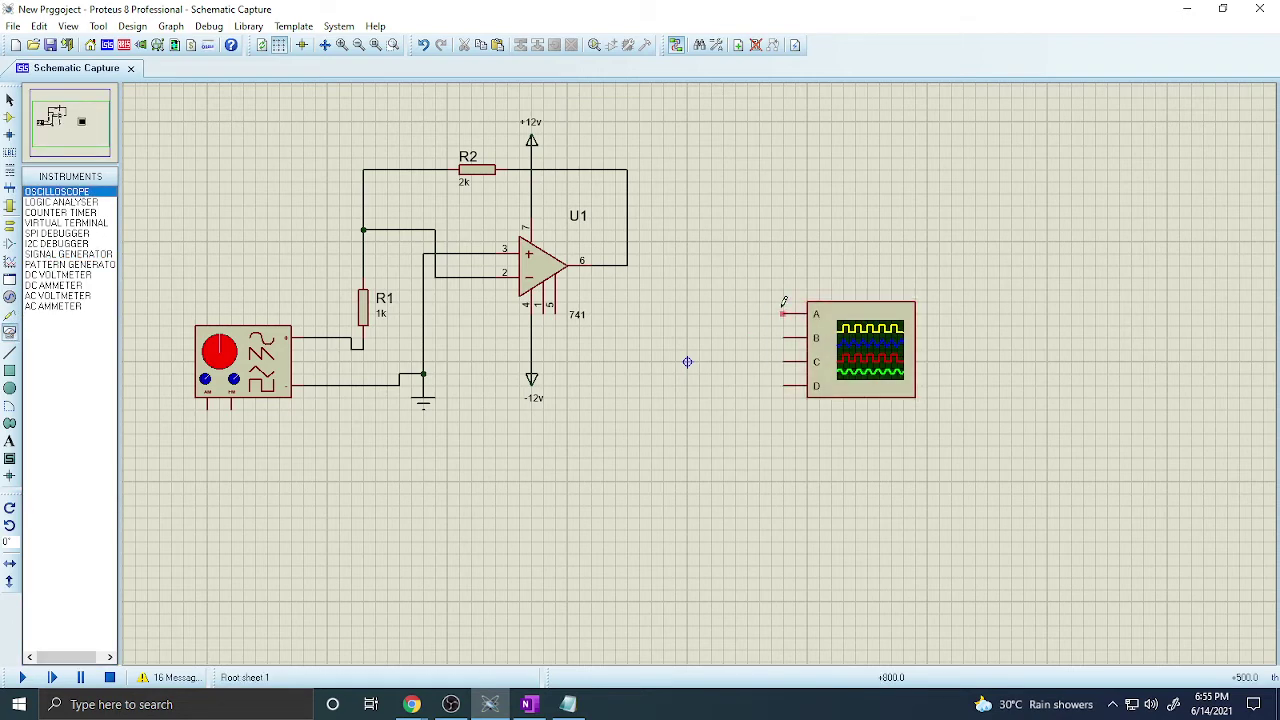
click(786, 313)
click(628, 264)
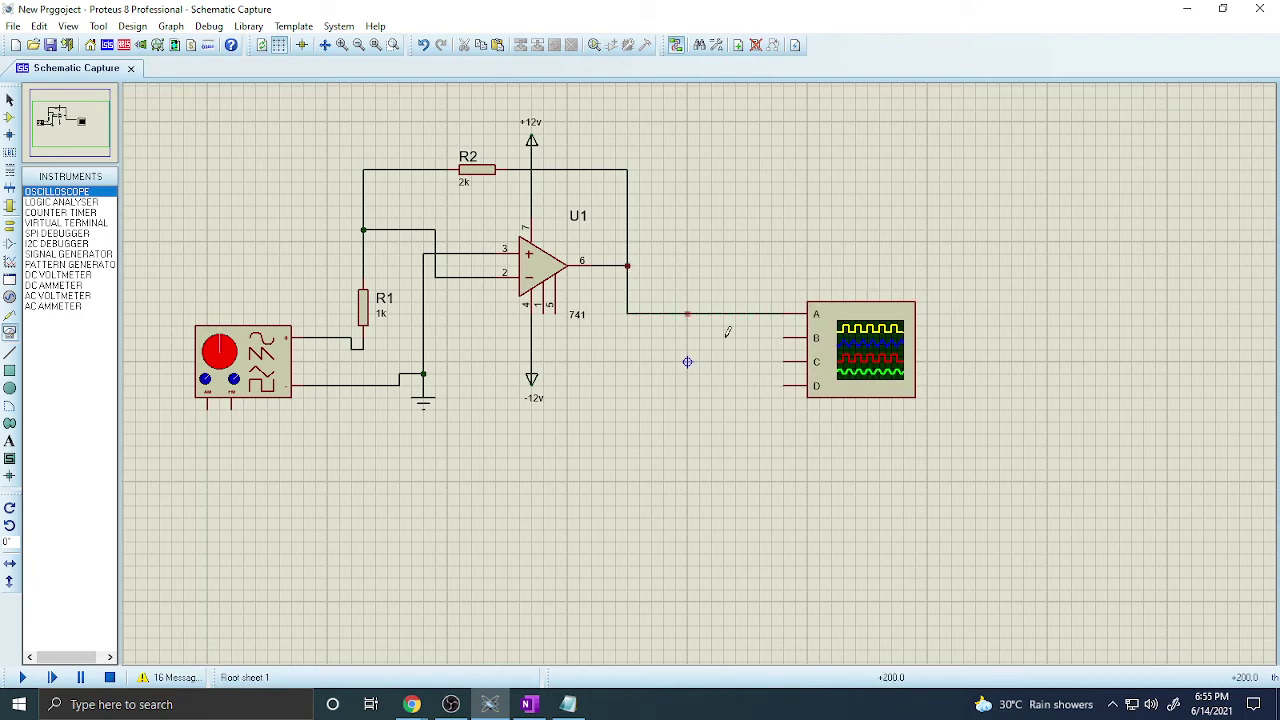
click(786, 338)
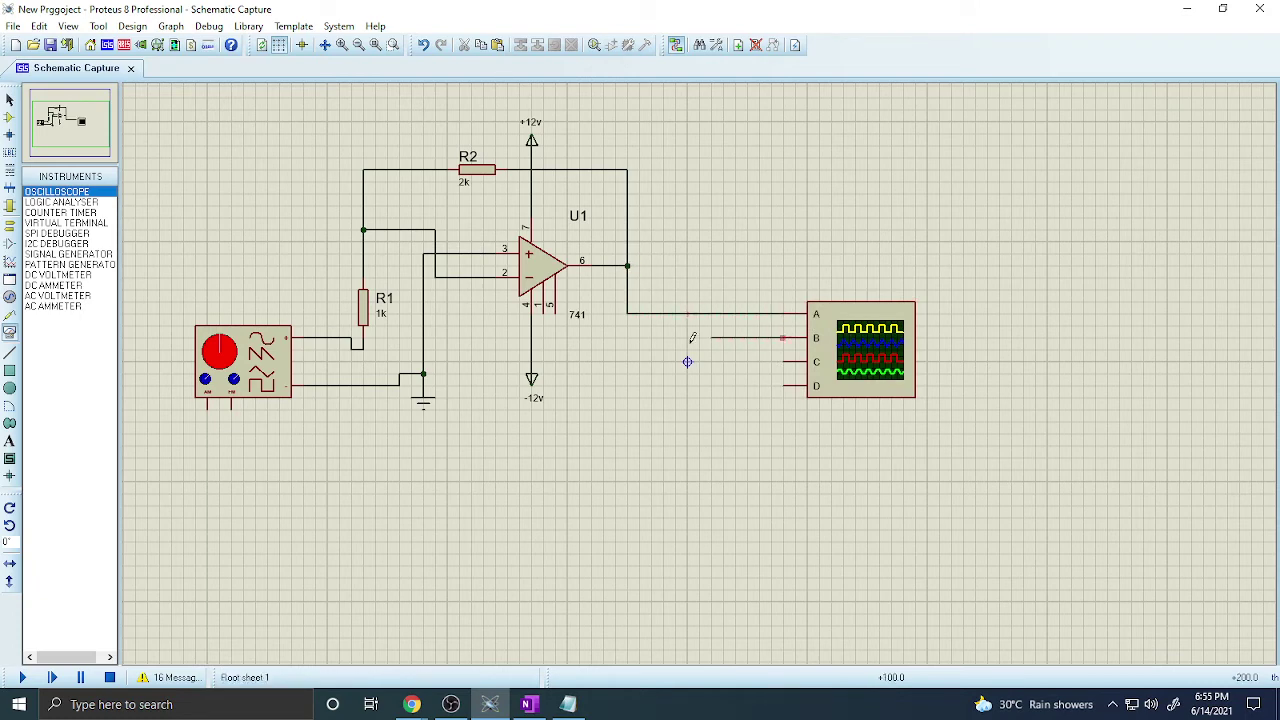
click(628, 409)
click(351, 348)
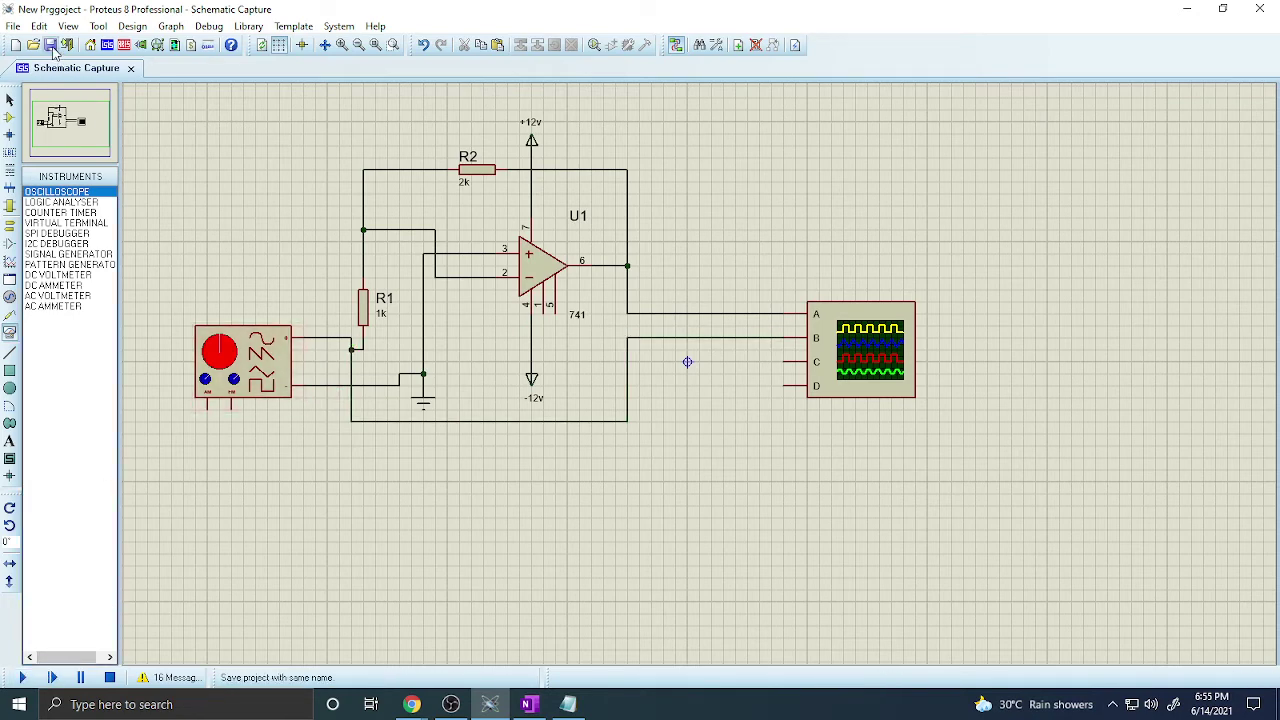
Try twice to simulate the inverting amplifier, closing the simulation error log after each run
click(26, 674)
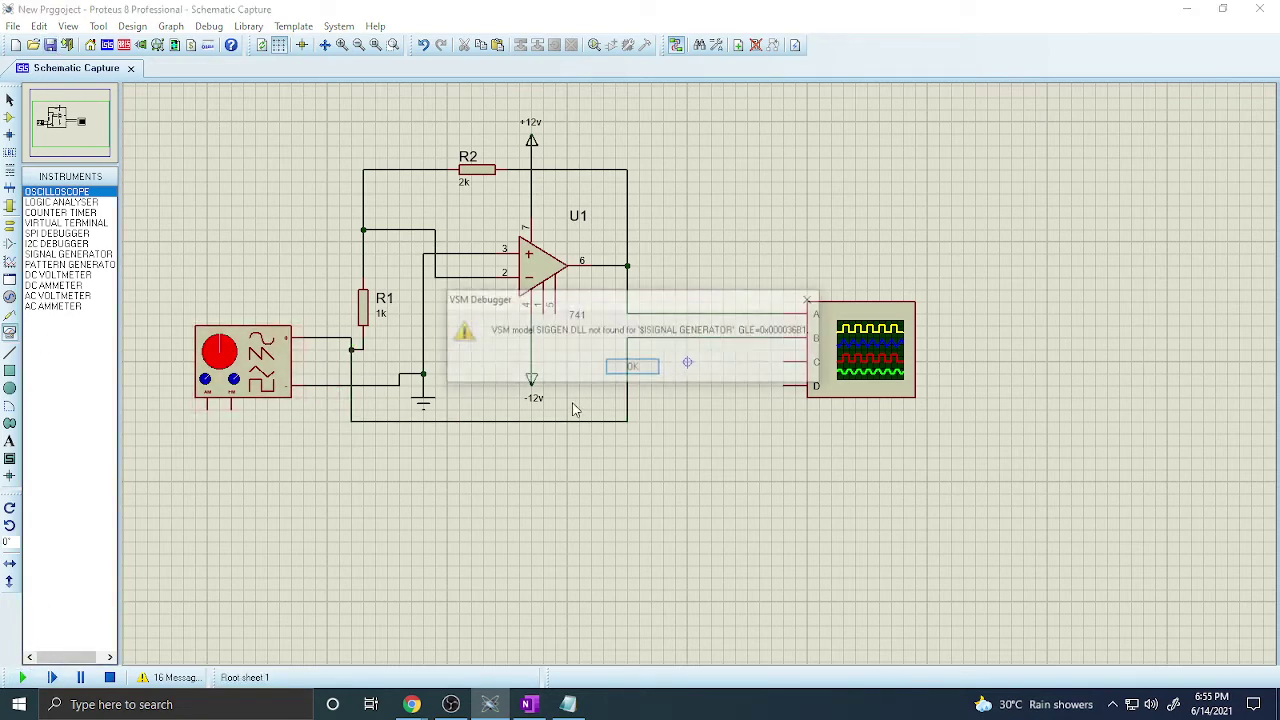
click(451, 704)
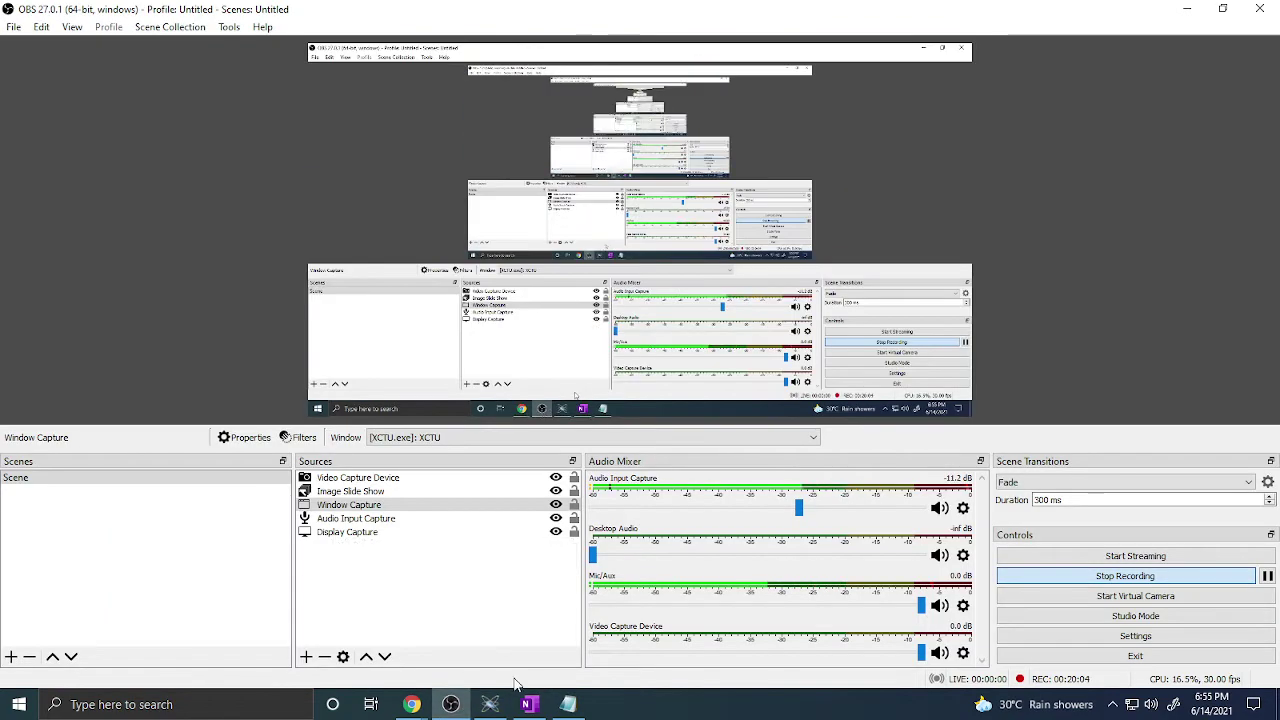
click(490, 704)
click(633, 369)
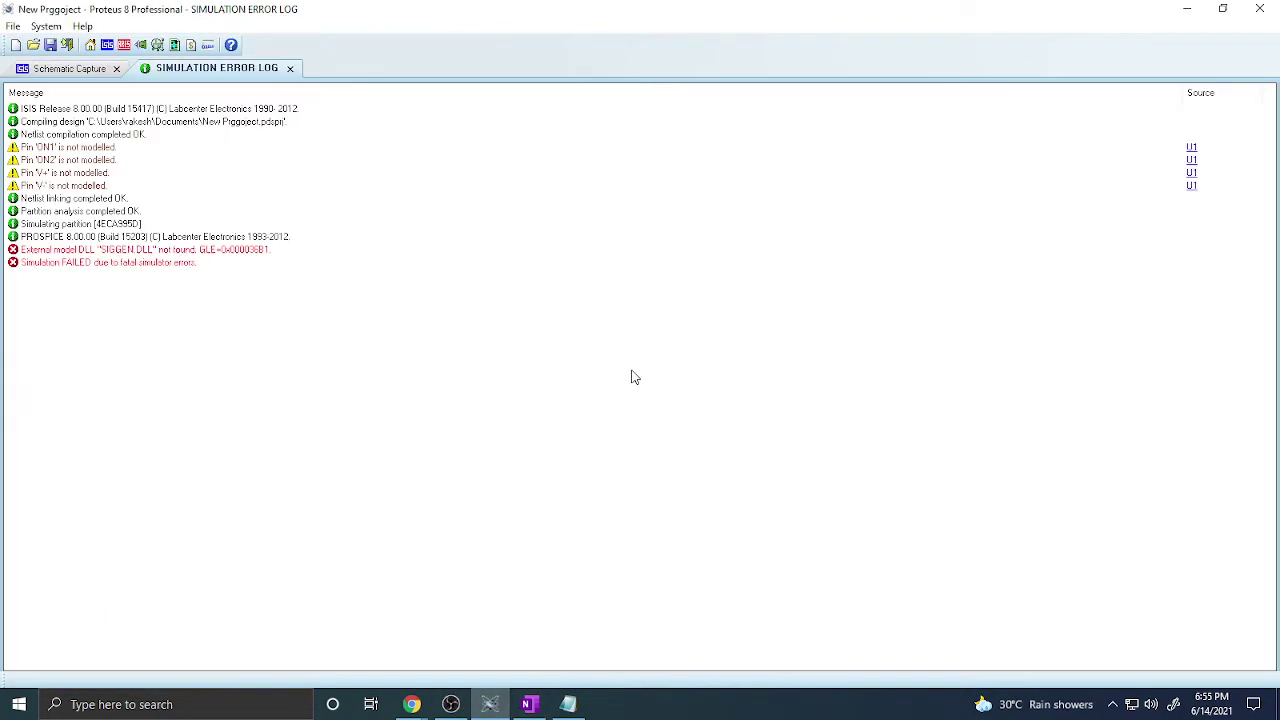
click(290, 68)
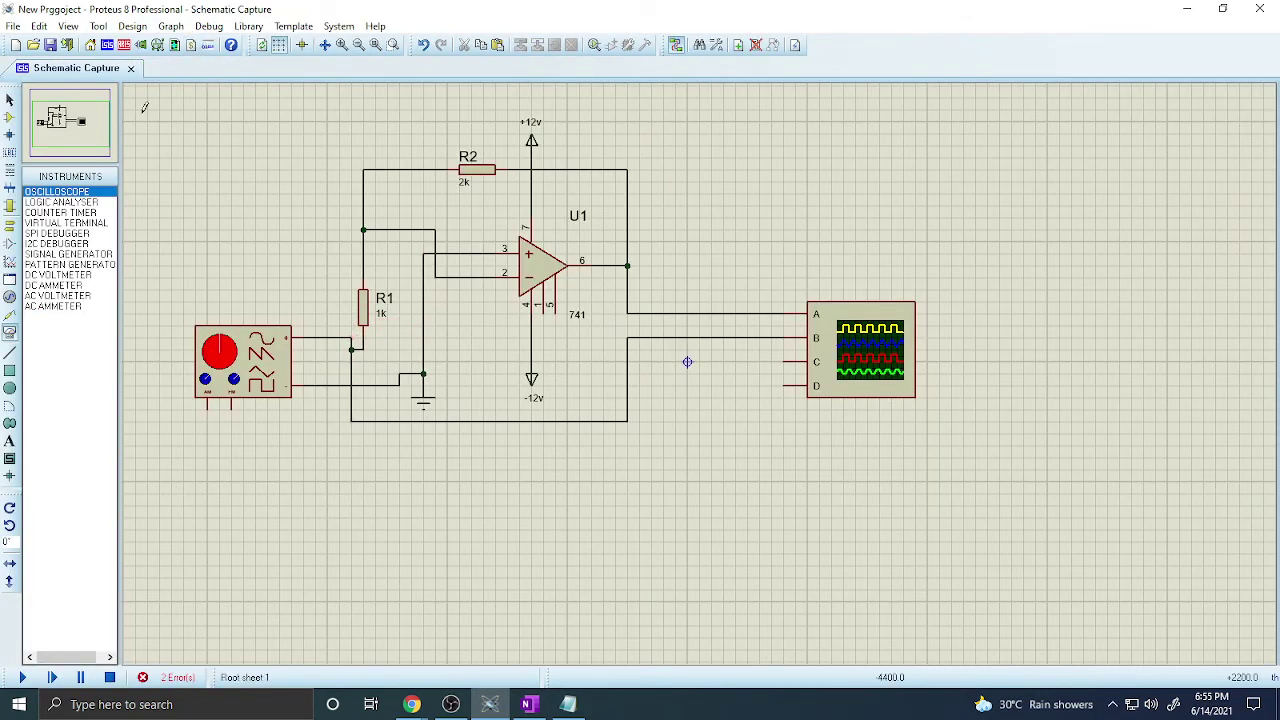
click(22, 677)
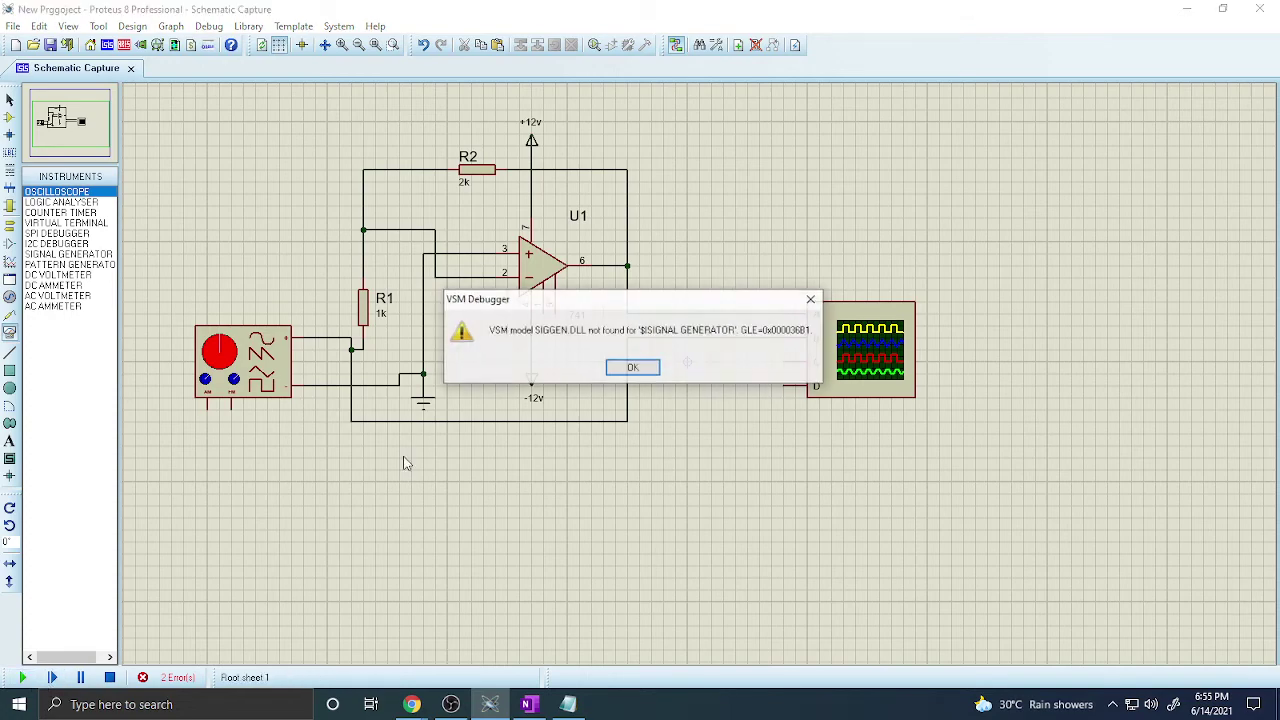
click(632, 367)
click(290, 68)
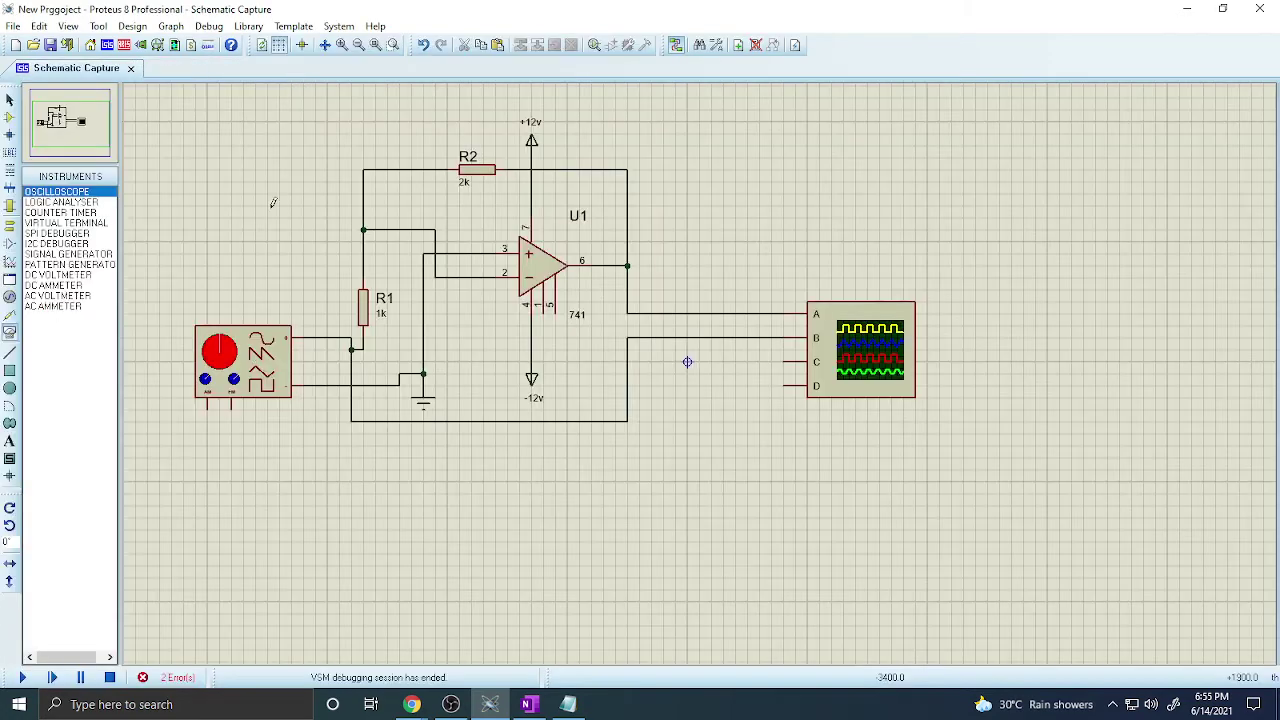
Enable Attach hierarchy module for the signal generator, retry the simulation and stop it
right_click(276, 355)
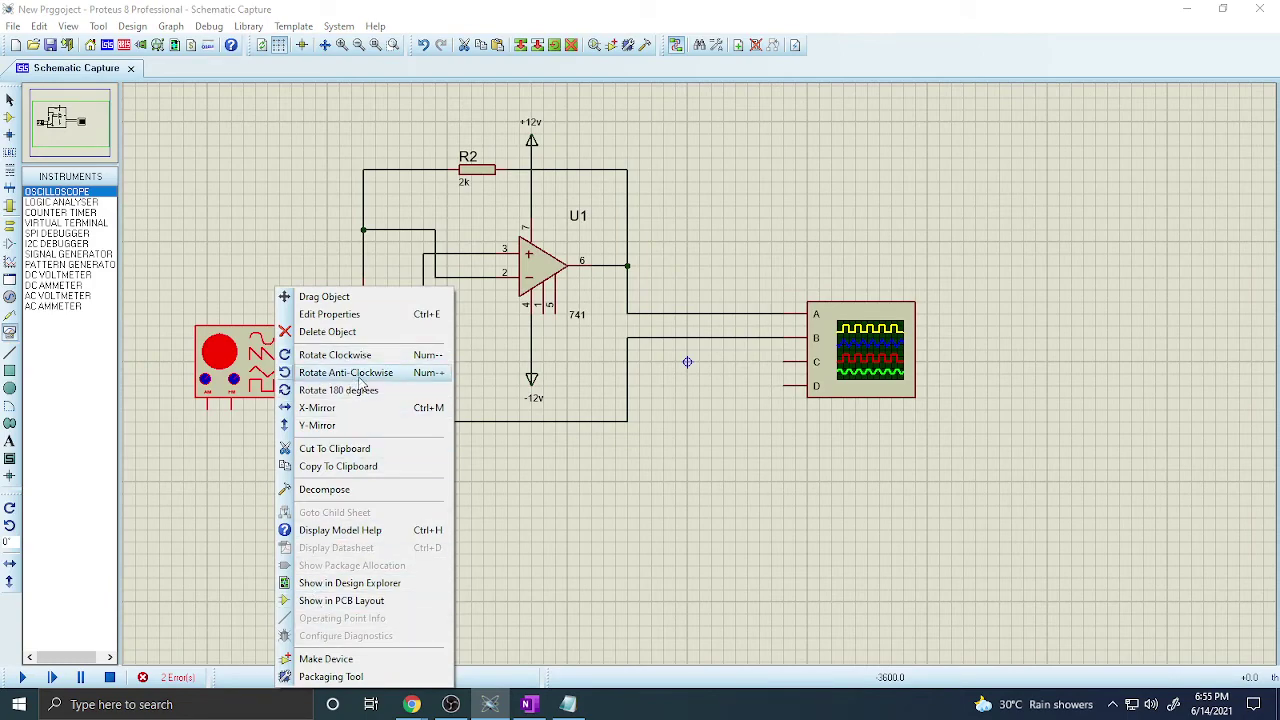
click(380, 315)
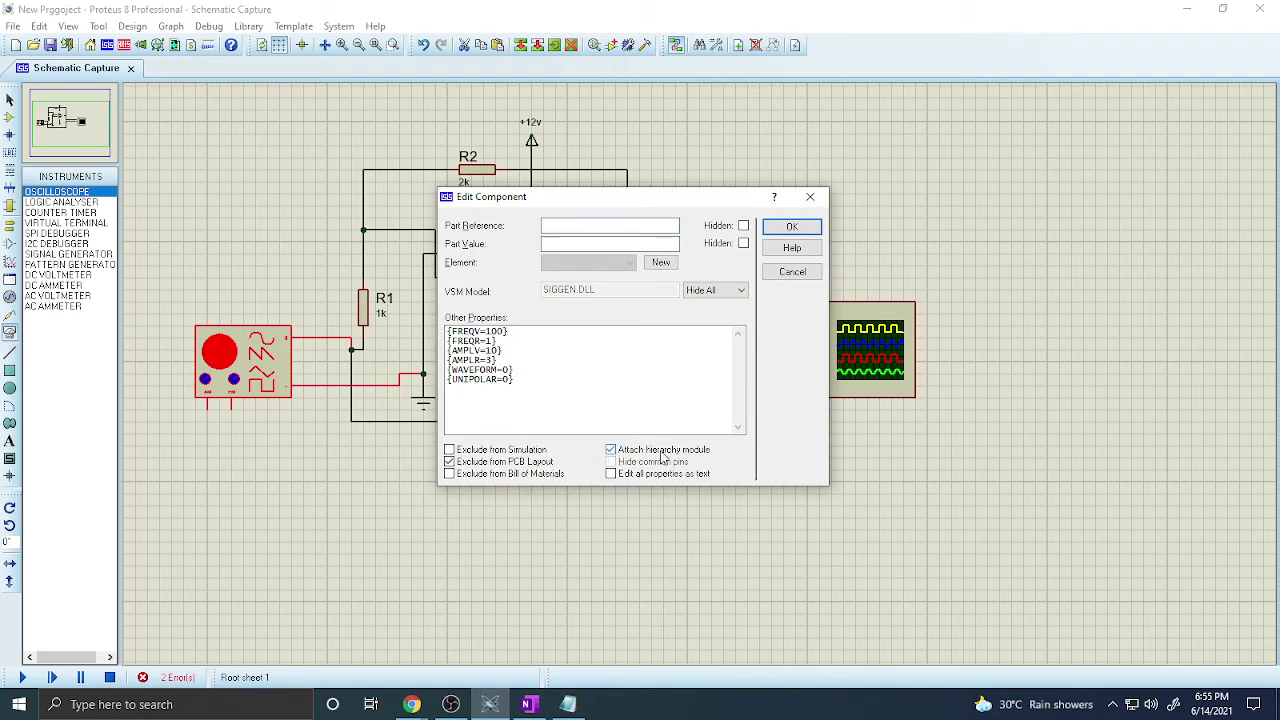
click(791, 226)
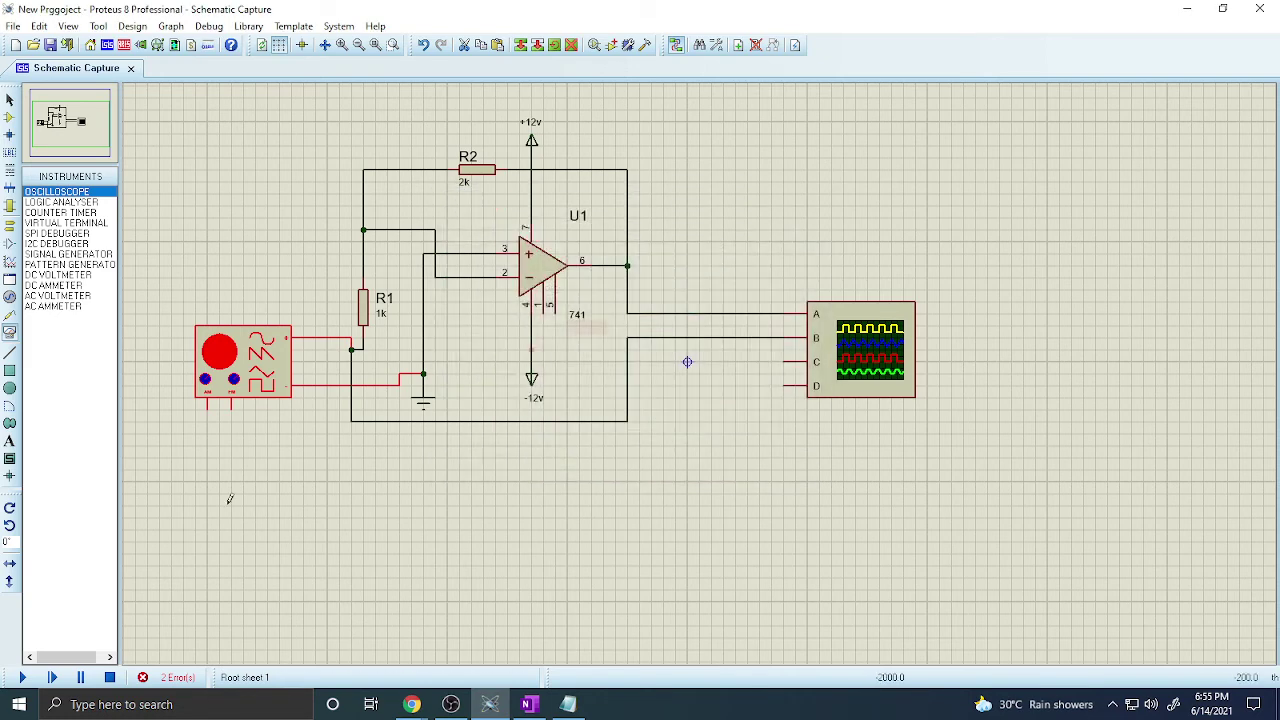
click(22, 677)
click(630, 369)
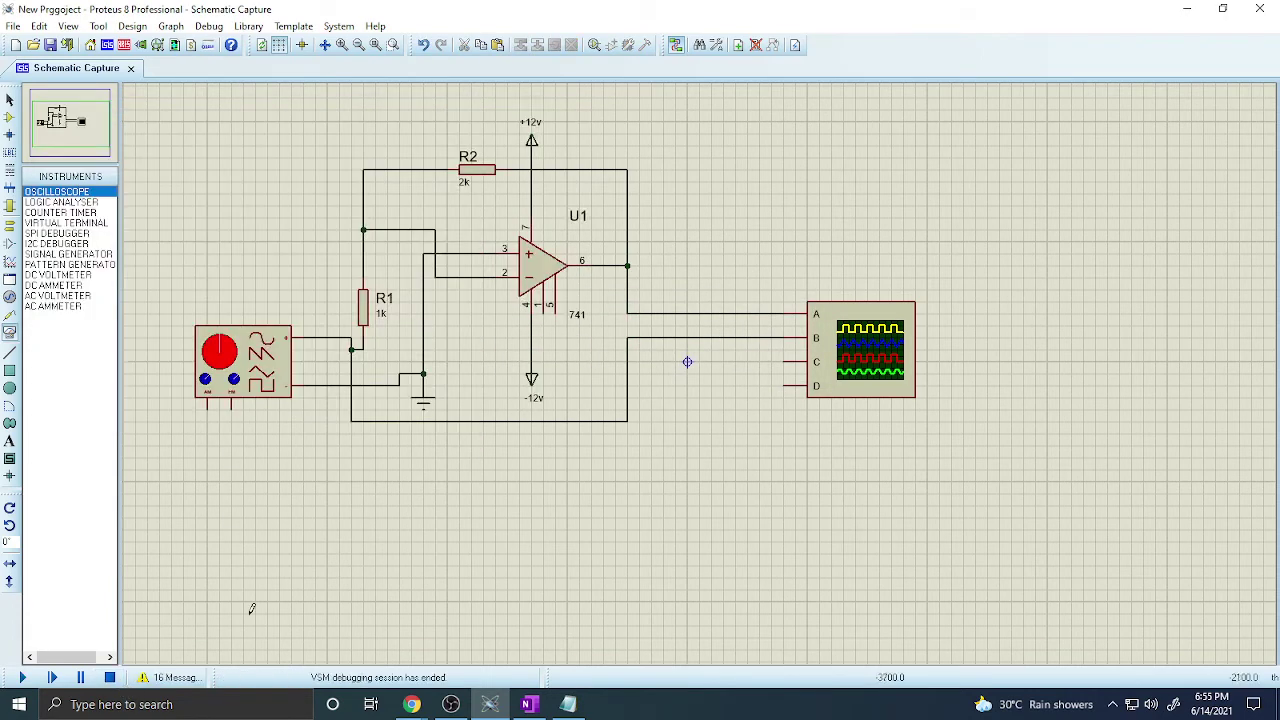
click(22, 677)
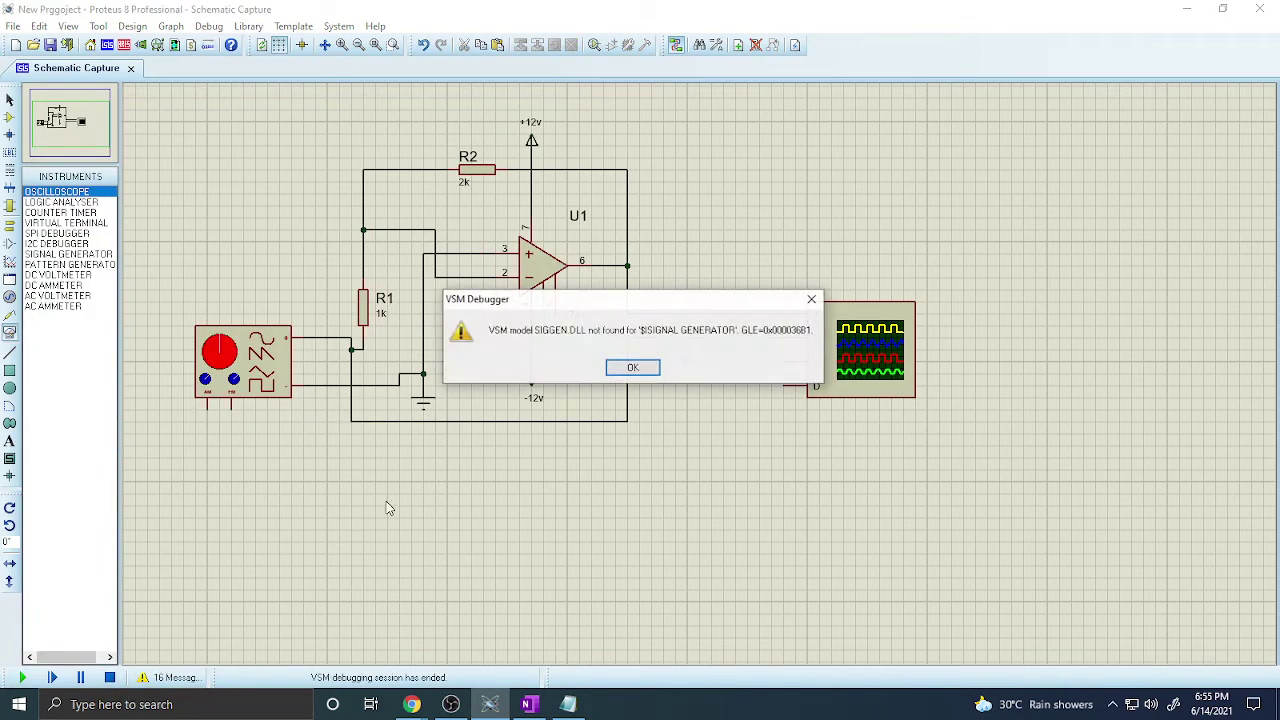
click(636, 369)
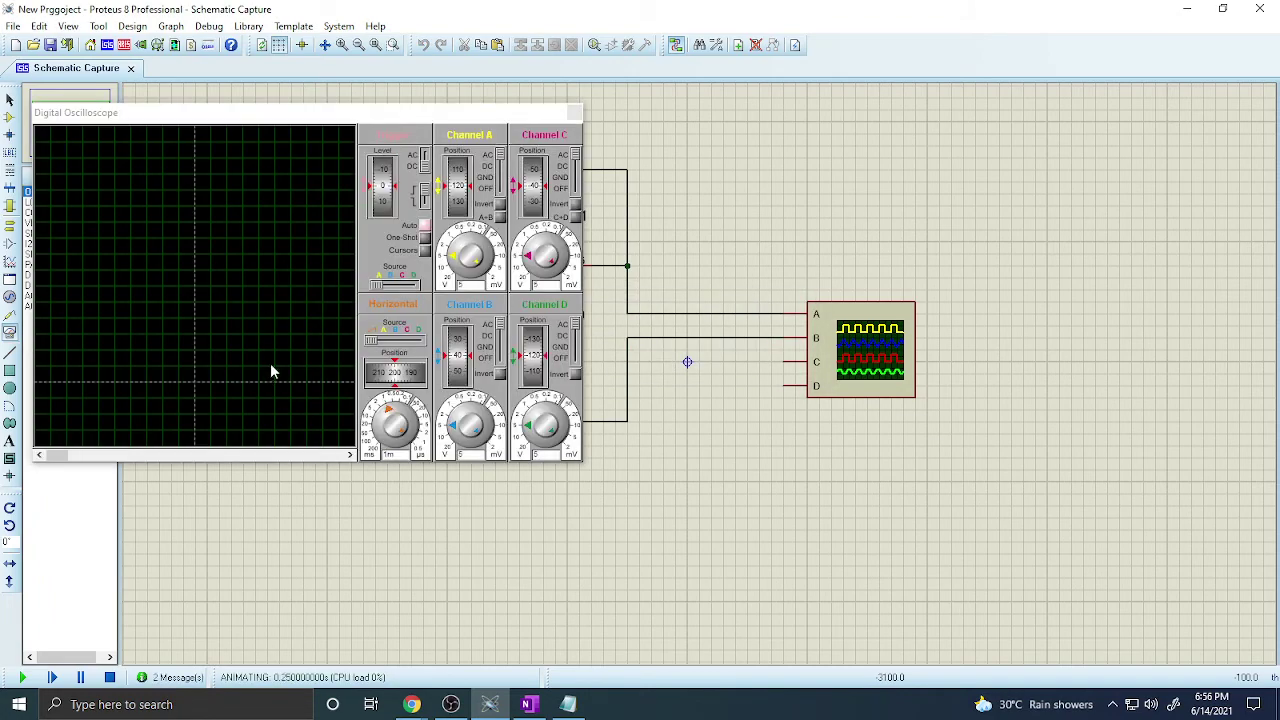
click(110, 677)
Delete the signal generator and place a SINE generator in the free space beside R1
right_click(268, 372)
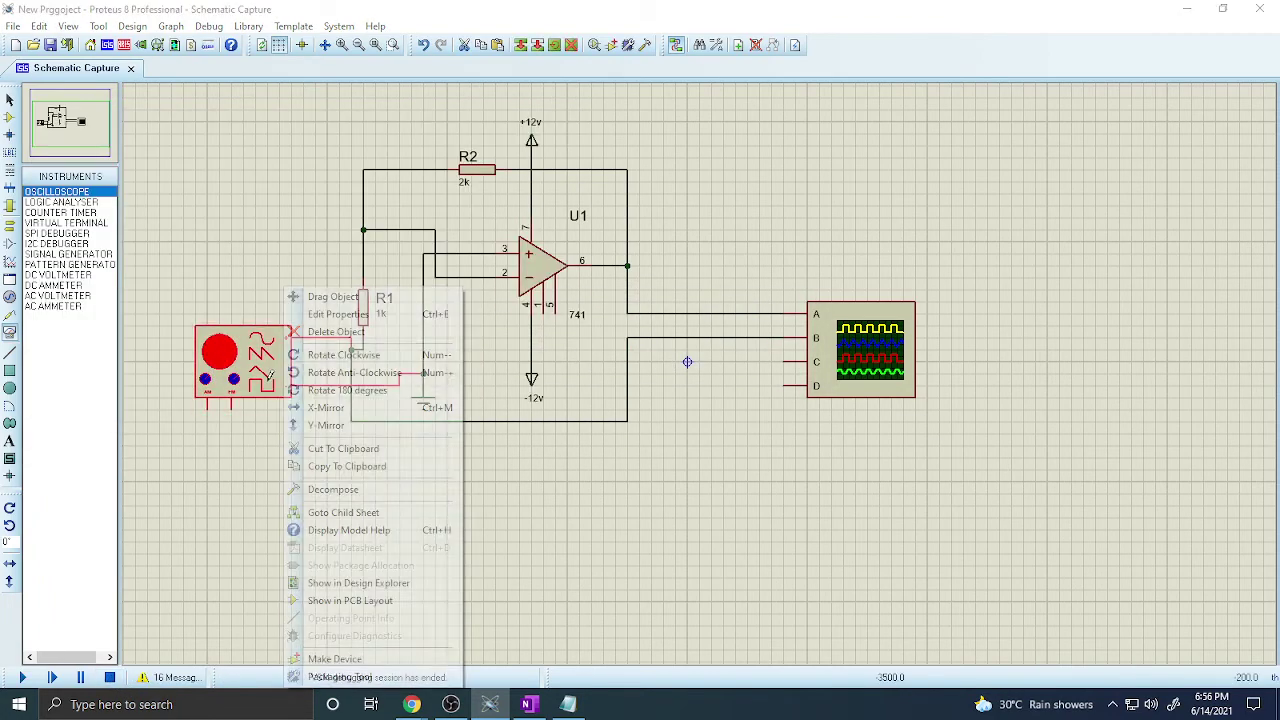
click(335, 331)
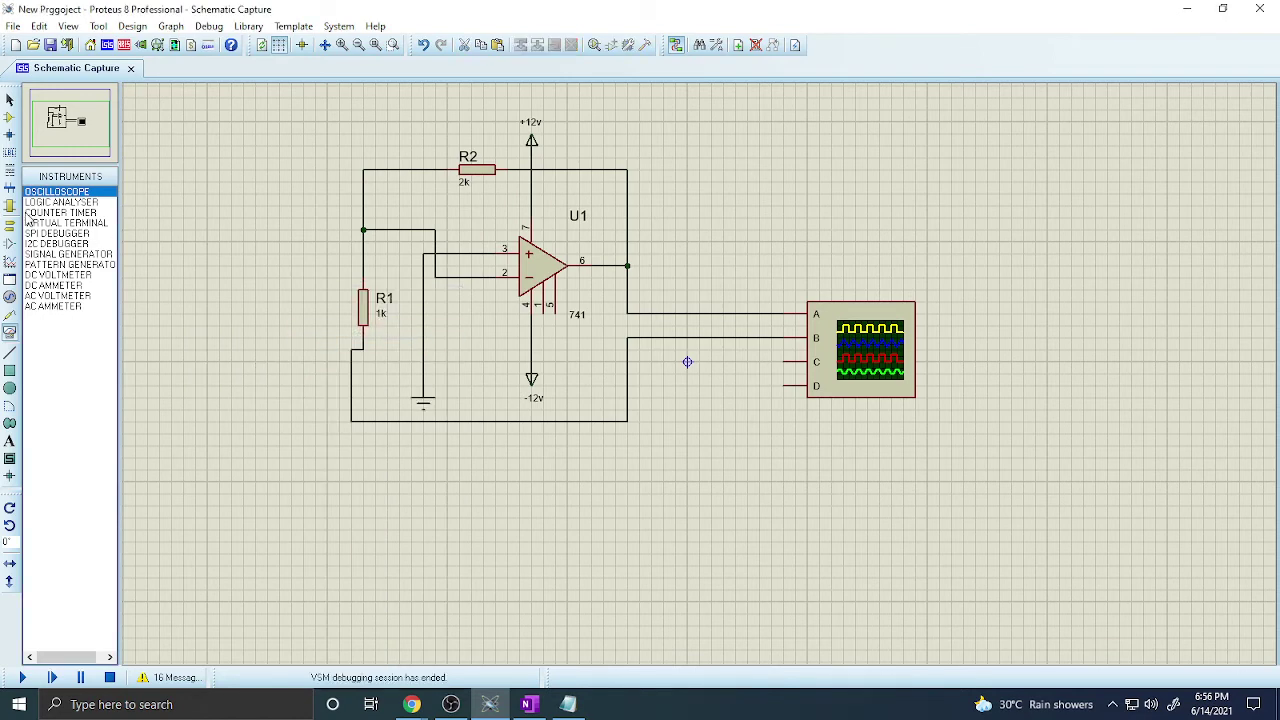
click(9, 224)
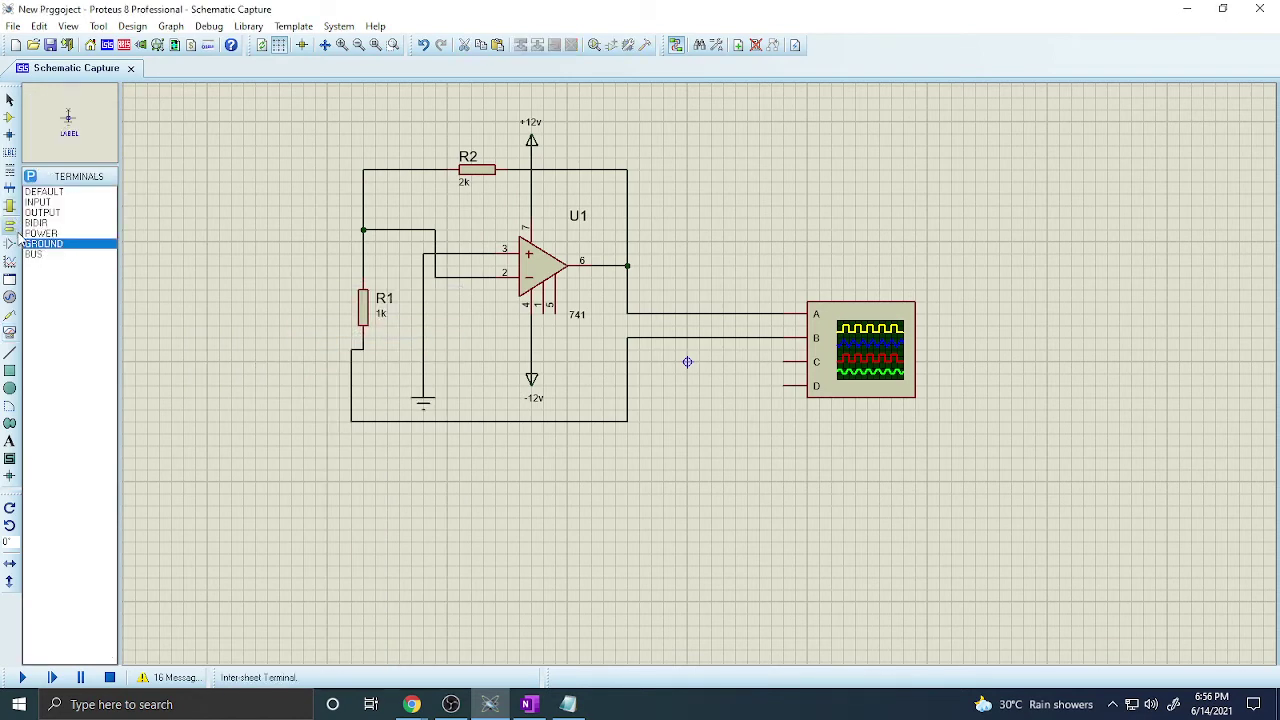
click(10, 318)
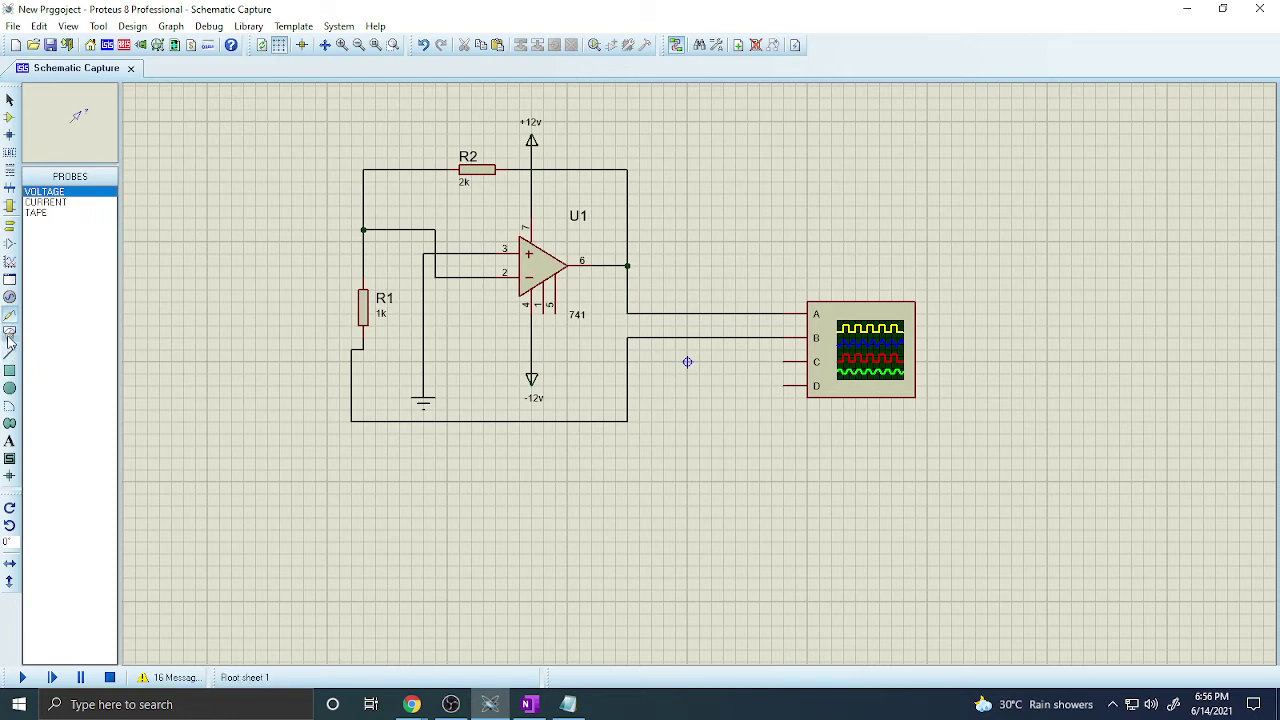
click(9, 336)
click(9, 296)
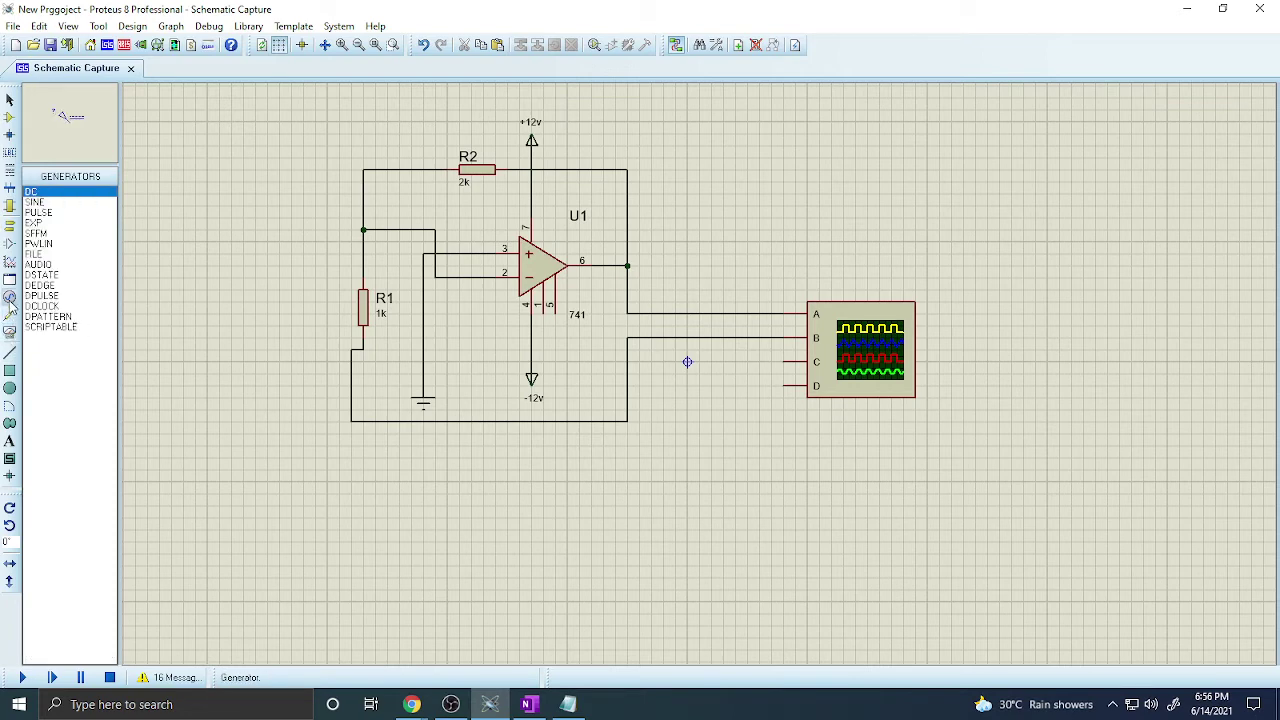
click(61, 203)
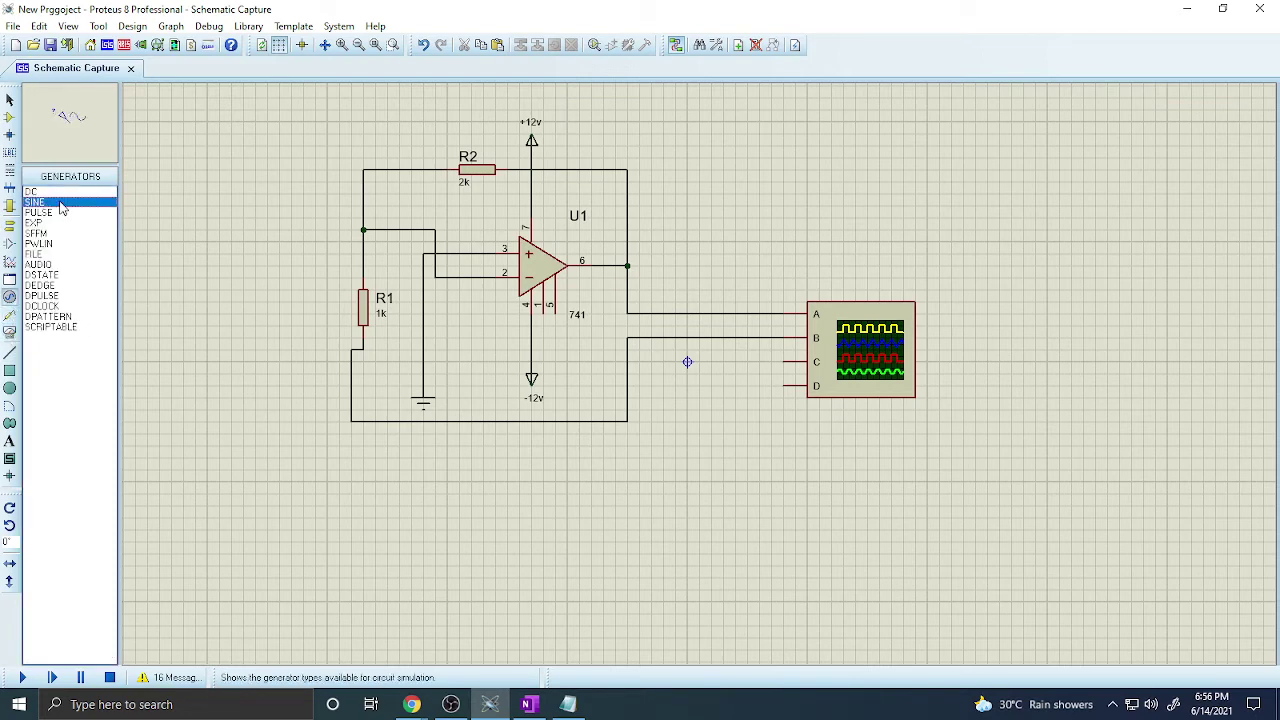
click(283, 262)
click(268, 336)
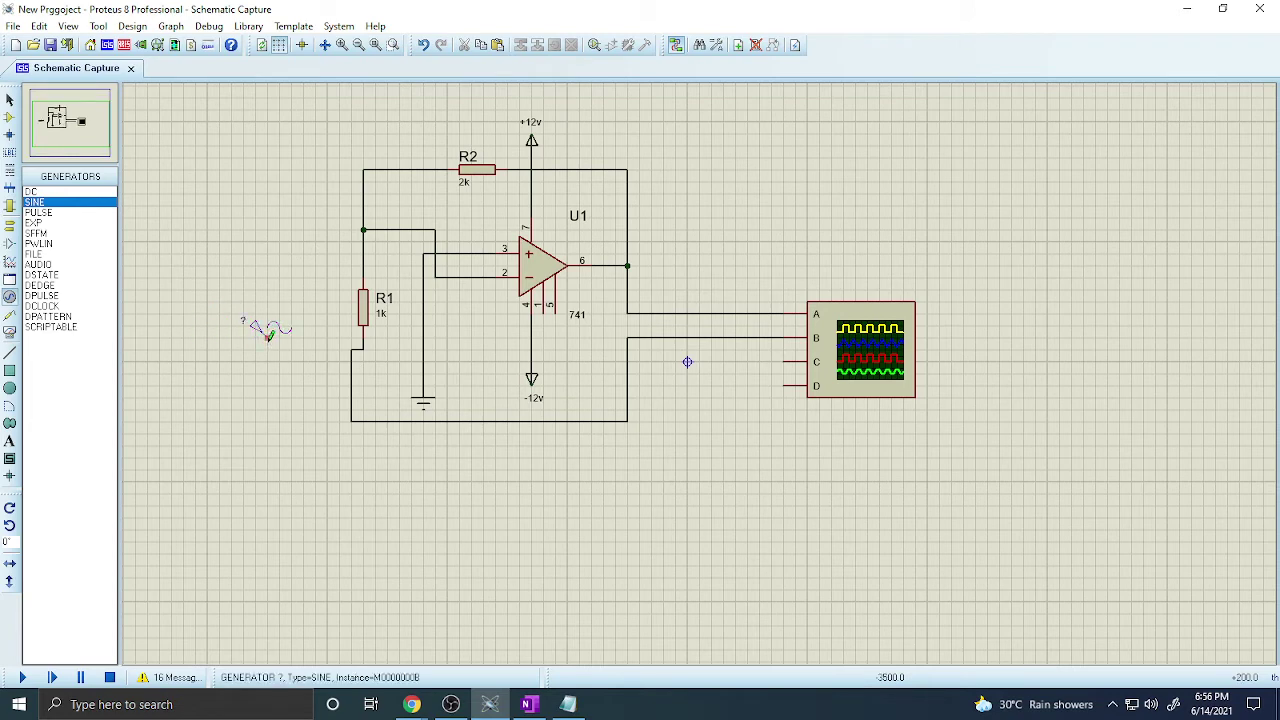
Try wiring the sine generator to R1's free end, and undo that wire
click(268, 336)
click(364, 349)
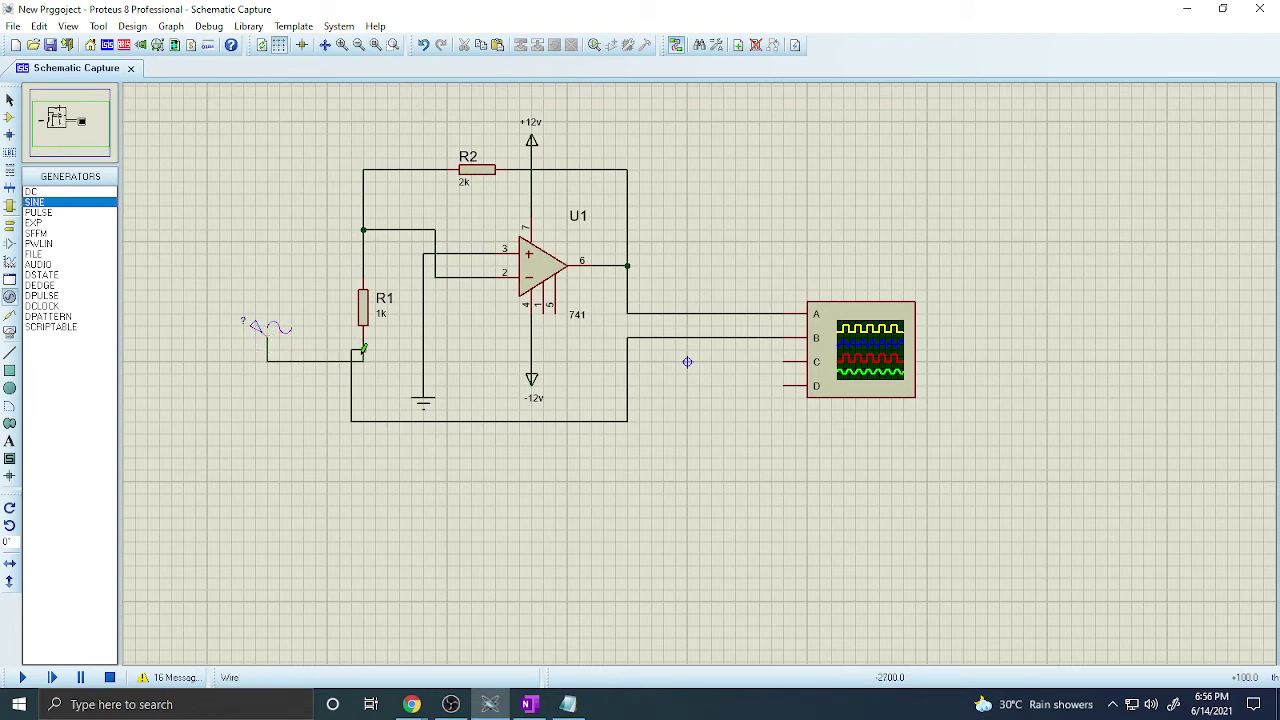
key(ctrl+z)
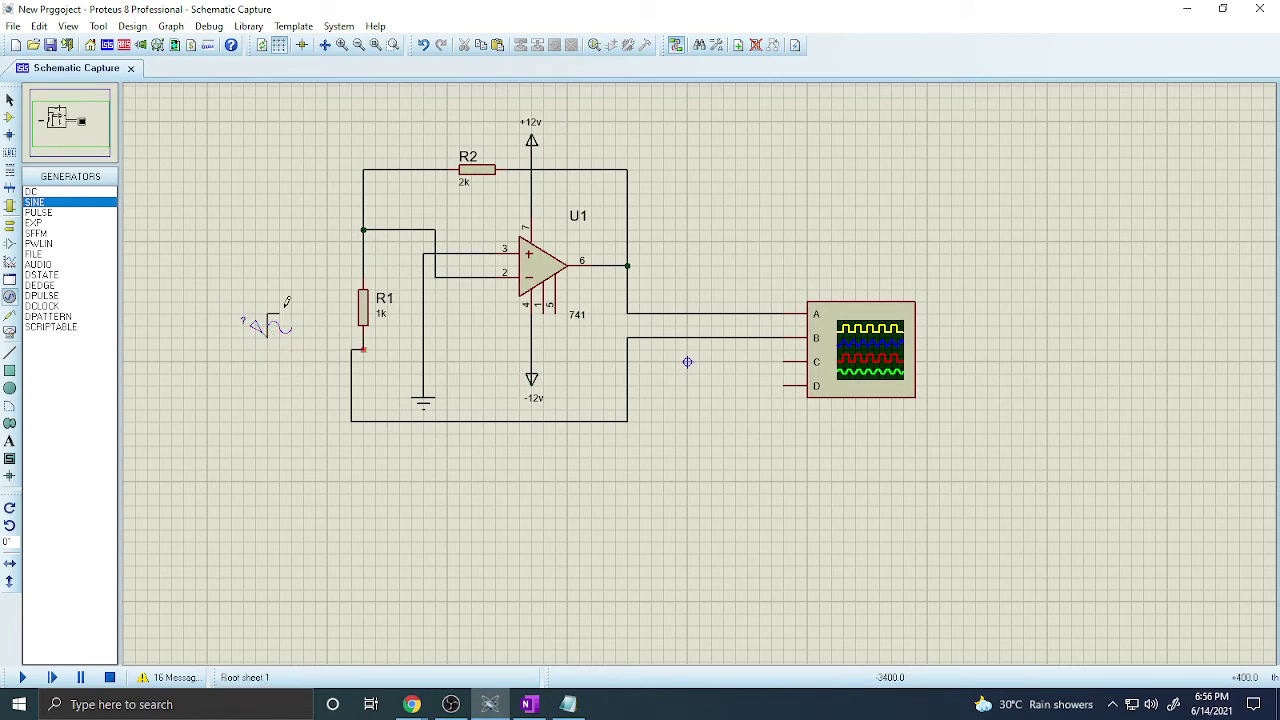
Wire the sine generator to R1's free end and edit the generator's amplitude and frequency
click(252, 348)
click(351, 349)
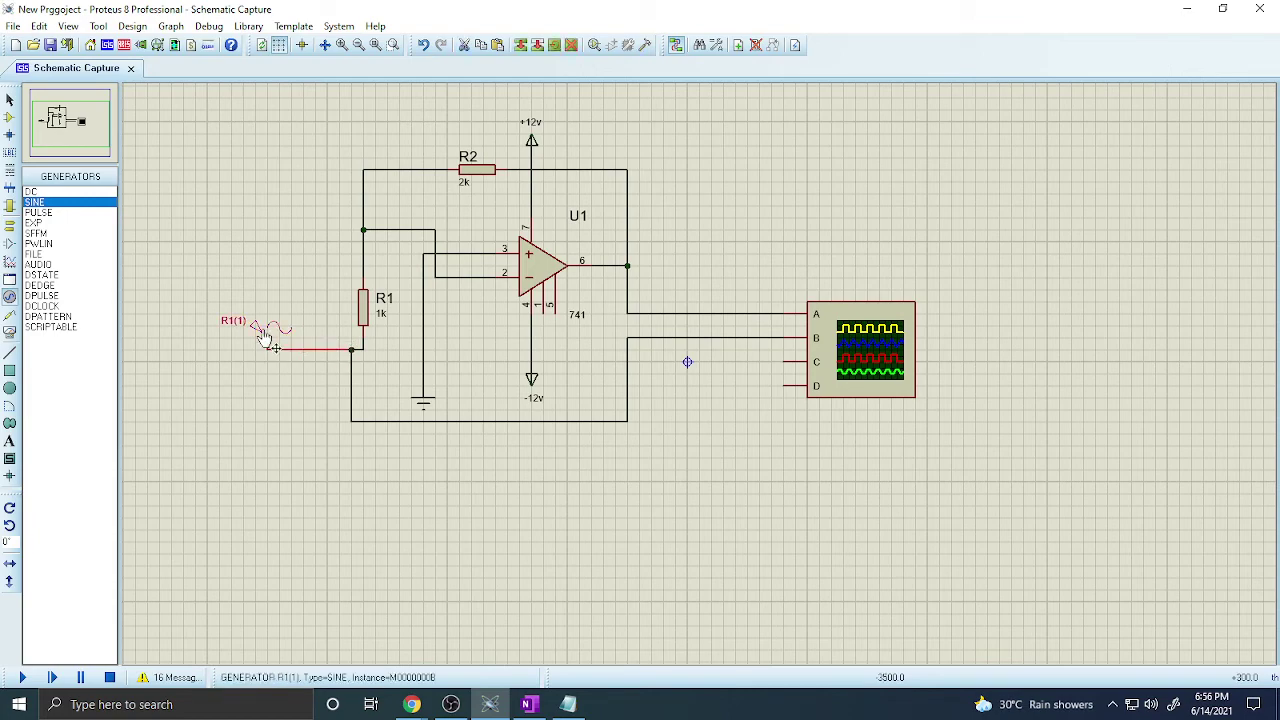
double_click(265, 338)
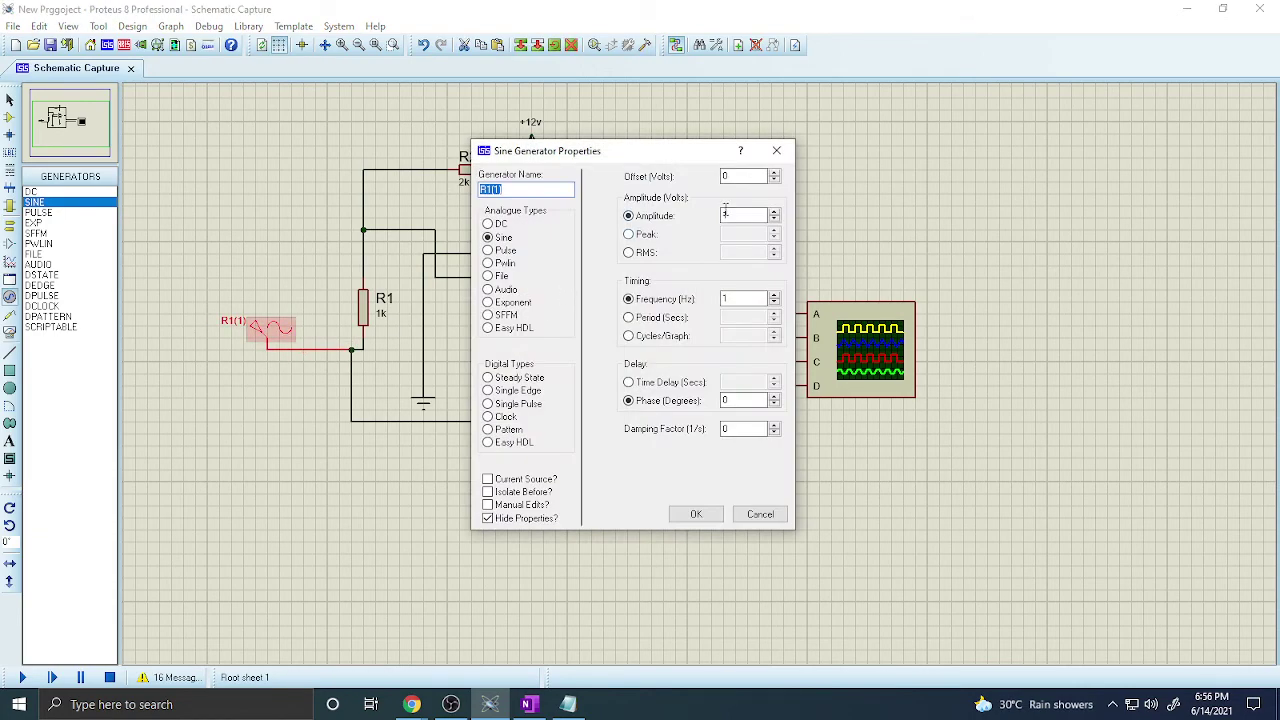
drag(735, 215, 723, 217)
click(711, 300)
double_click(724, 219)
click(692, 514)
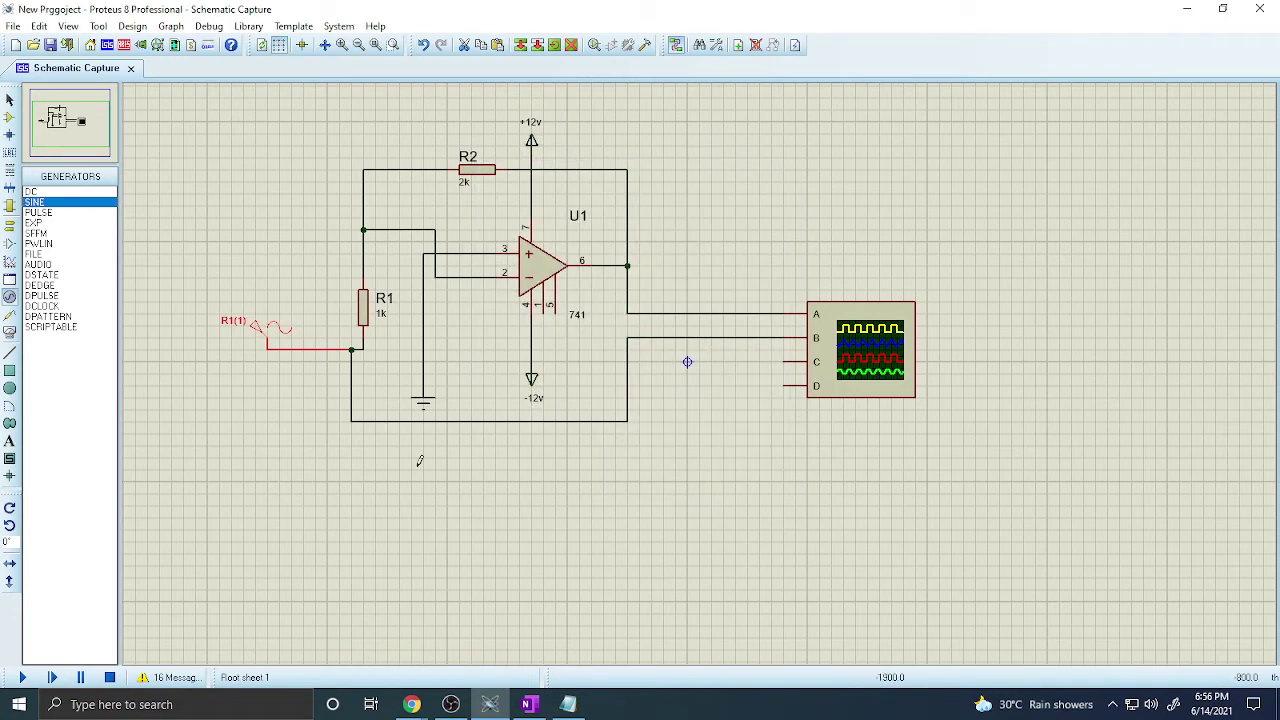
Run the inverting amplifier simulation and move the oscilloscope window to the middle of the schematic
click(24, 679)
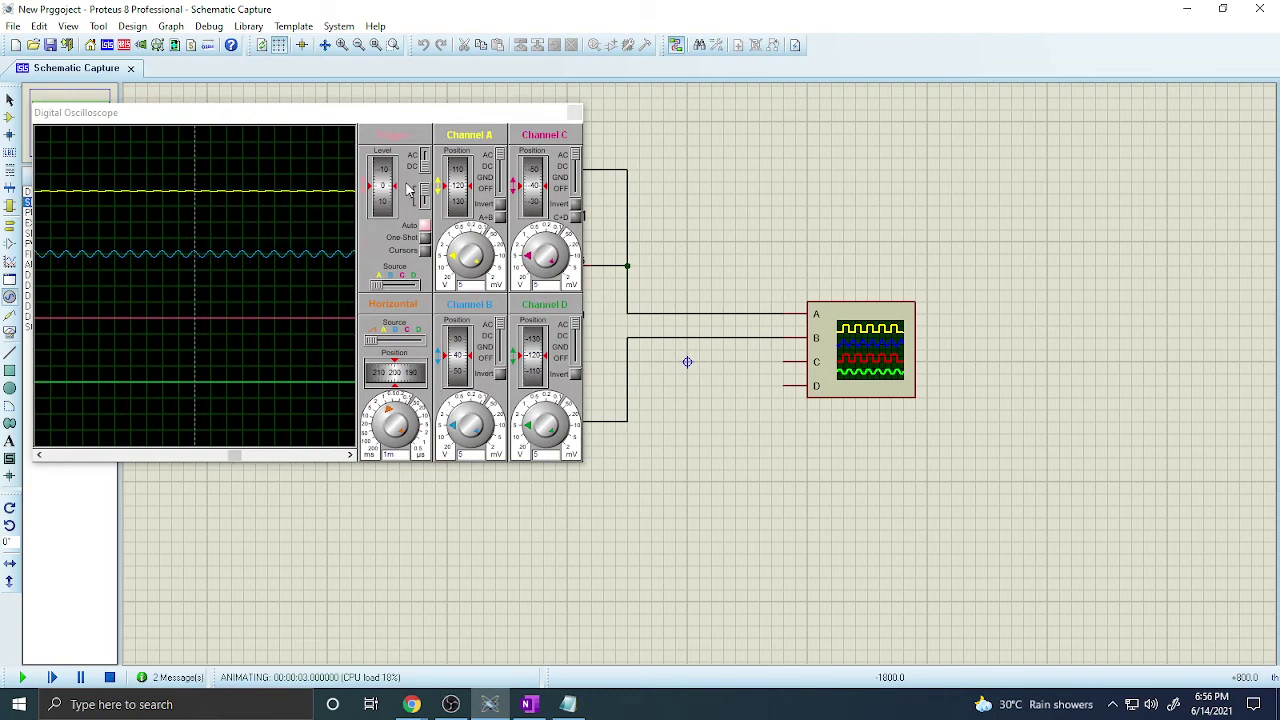
drag(418, 120, 825, 418)
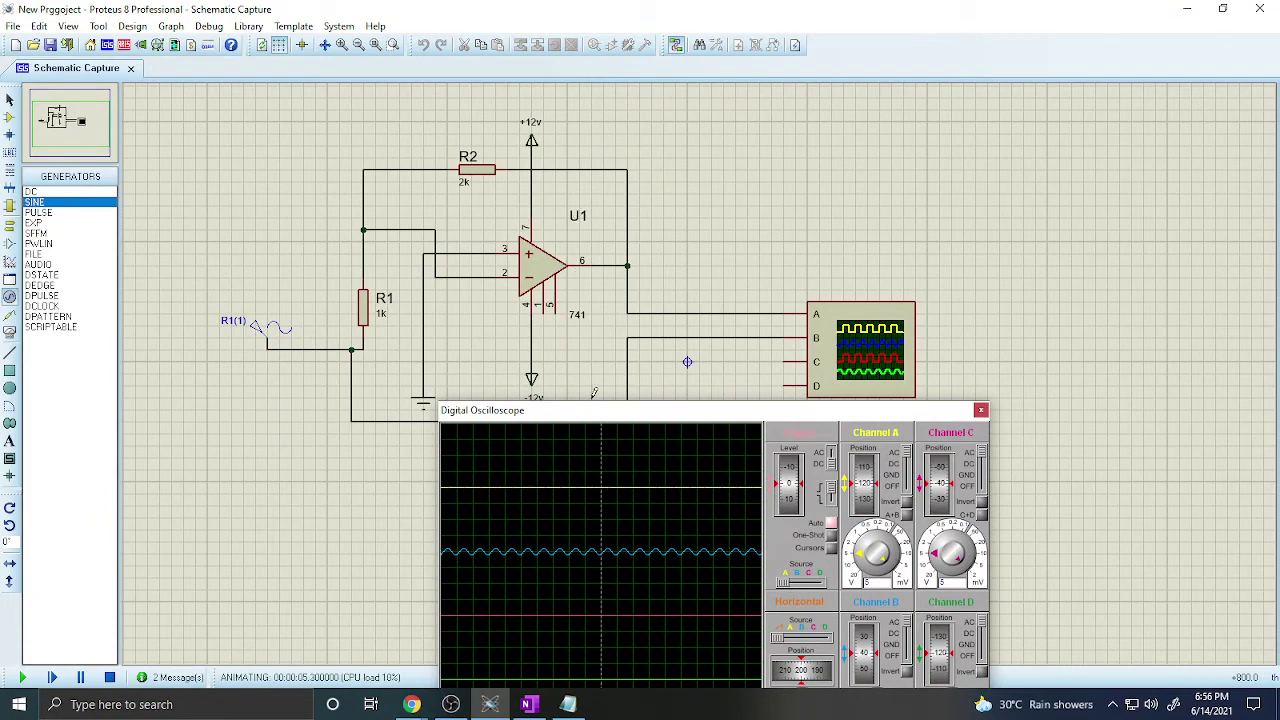
drag(586, 409, 337, 177)
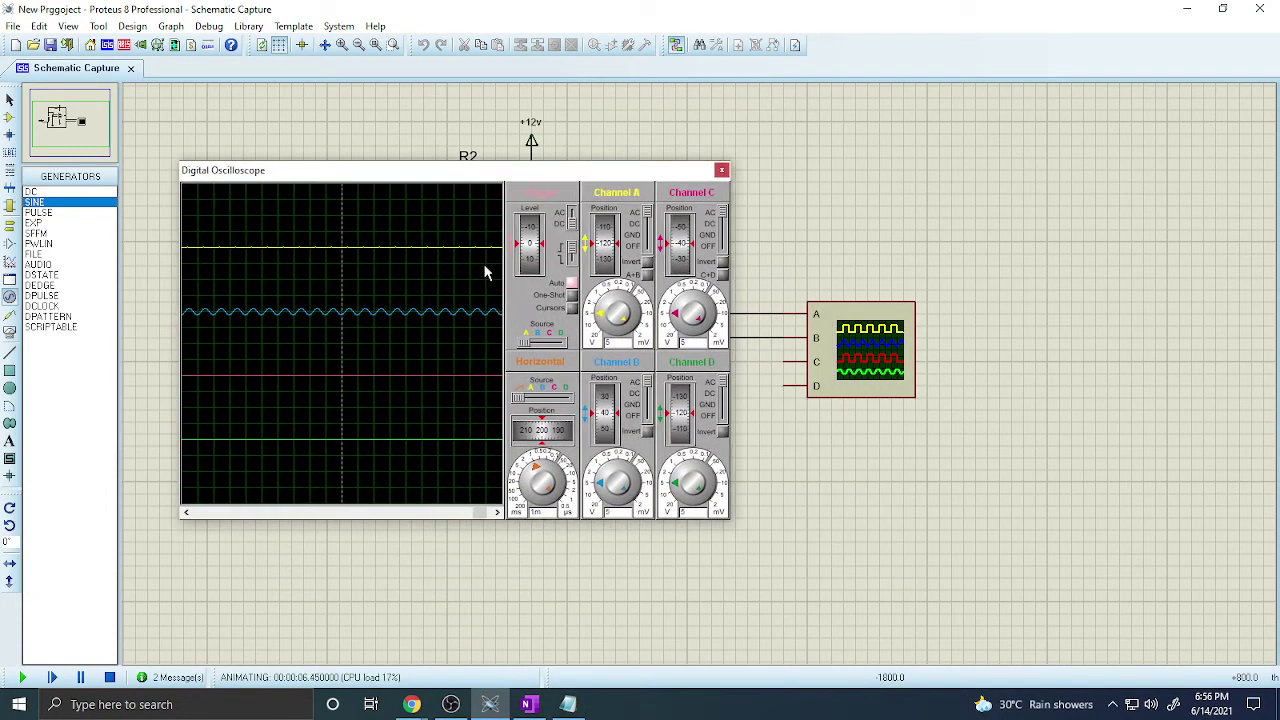
Set oscilloscope channels A and B to 1 V per division and the horizontal timebase to 0.2 ms per division
click(607, 303)
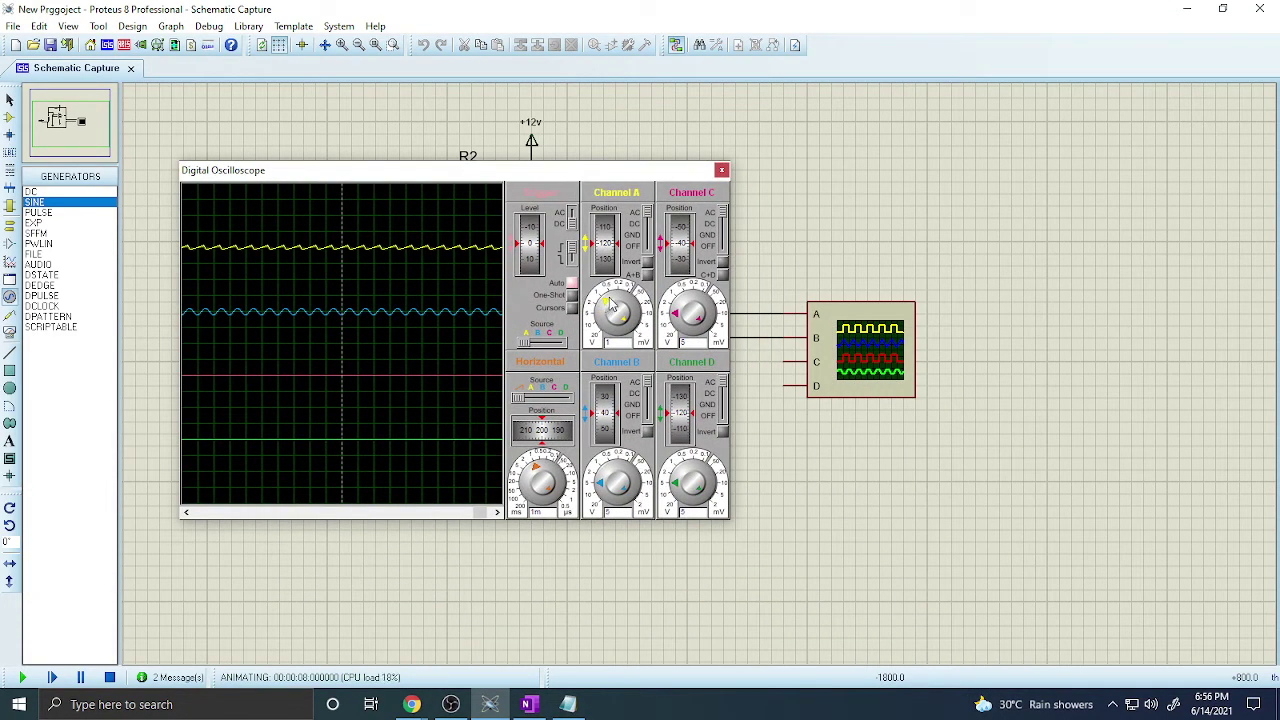
click(612, 306)
click(601, 479)
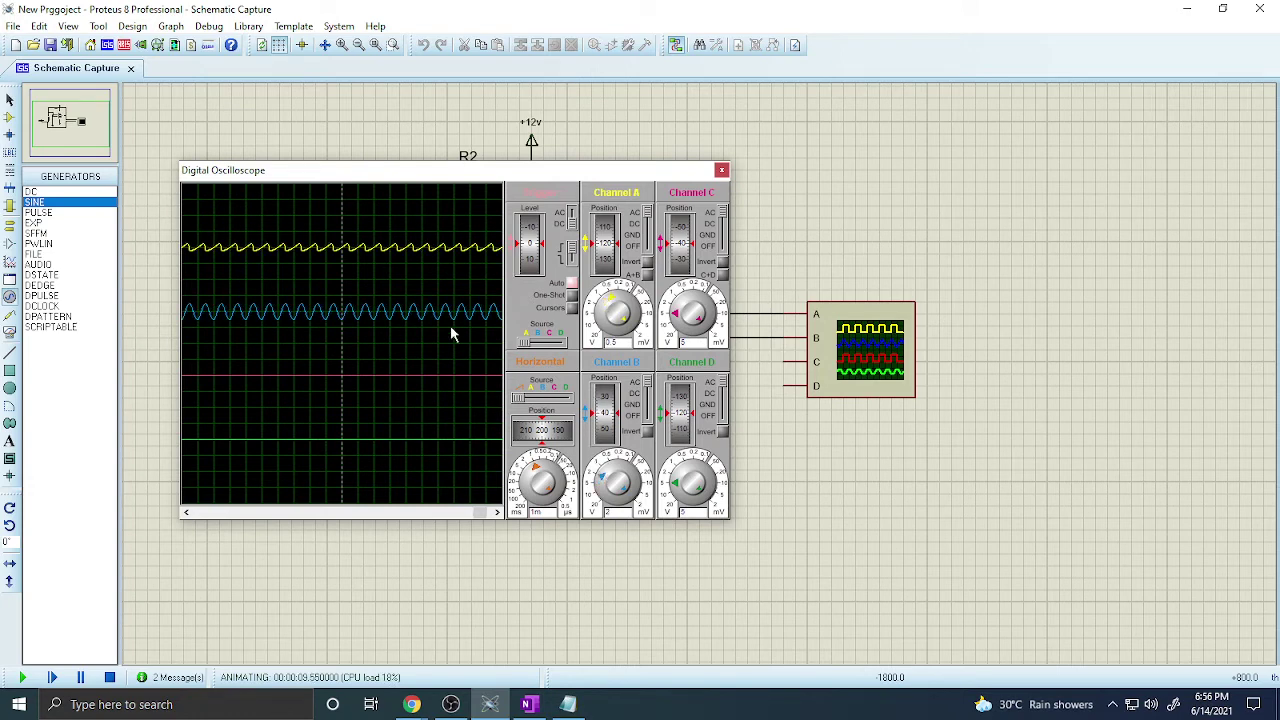
scroll(370, 275, up, 2)
scroll(370, 275, down, 2)
scroll(368, 264, up, 1)
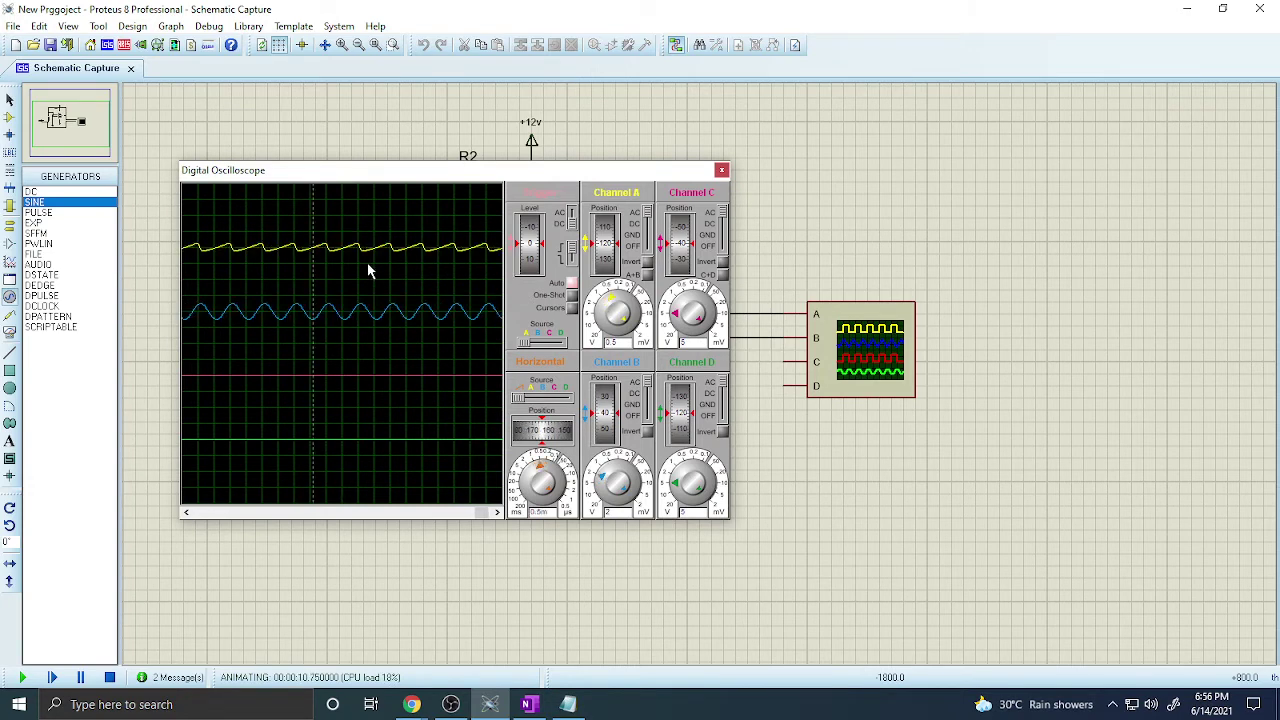
scroll(367, 266, up, 1)
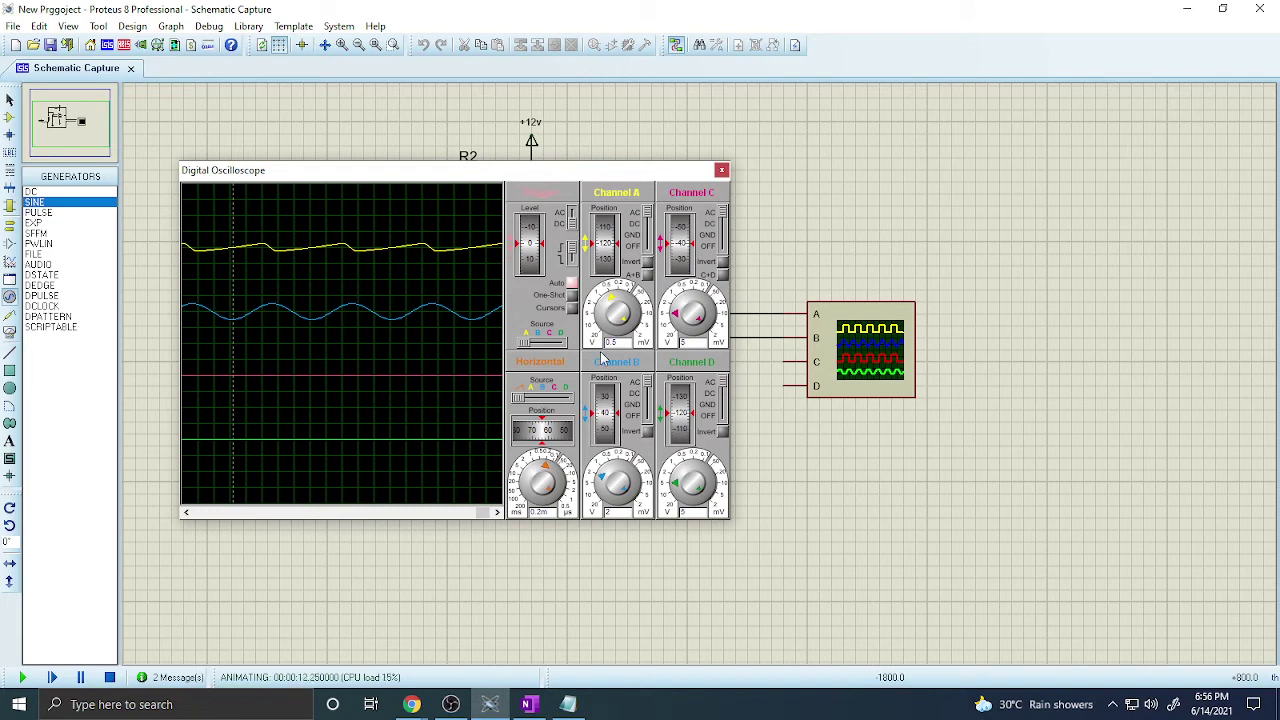
scroll(606, 304, down, 1)
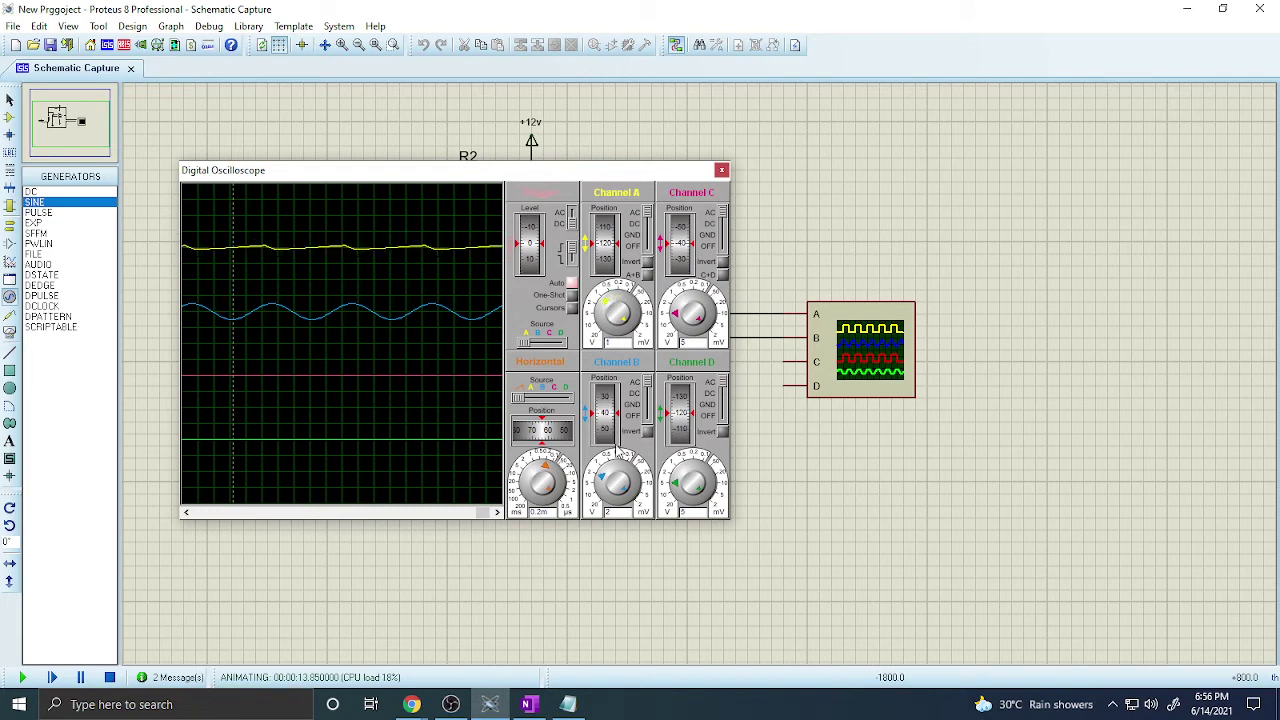
scroll(616, 455, up, 1)
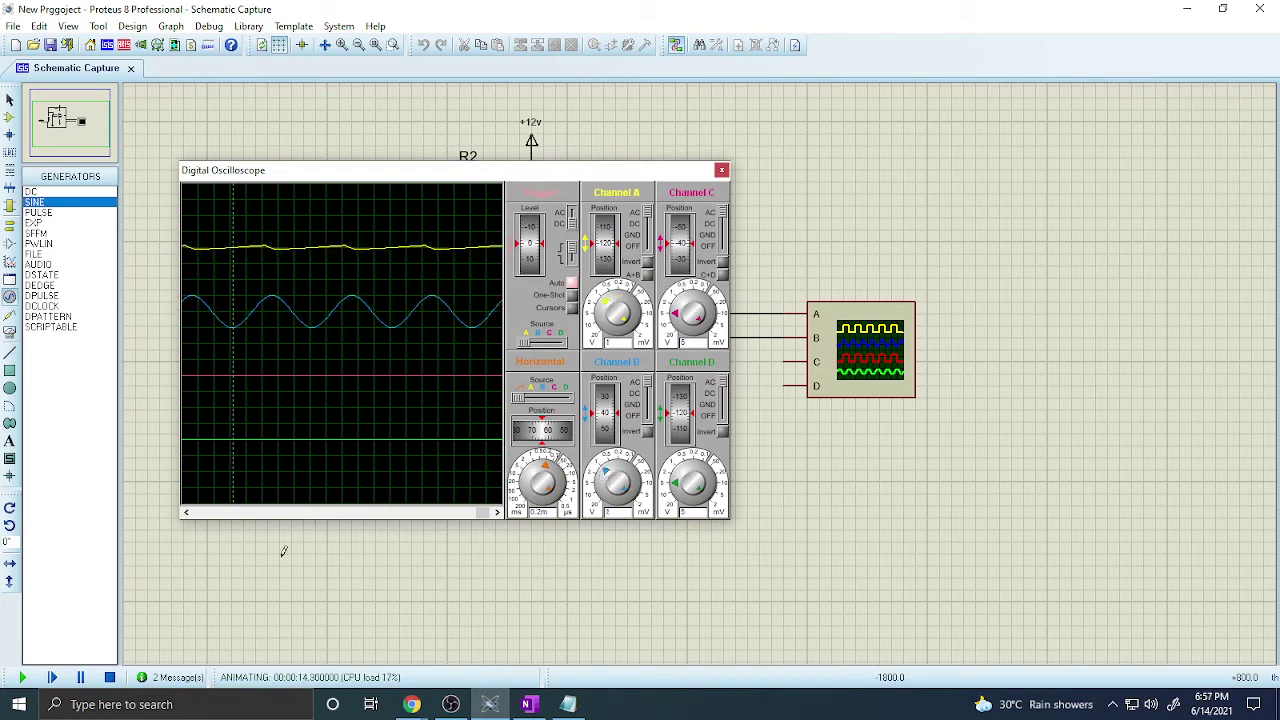
Stop the simulation and switch to the op-amp sketches in OneNote
click(110, 677)
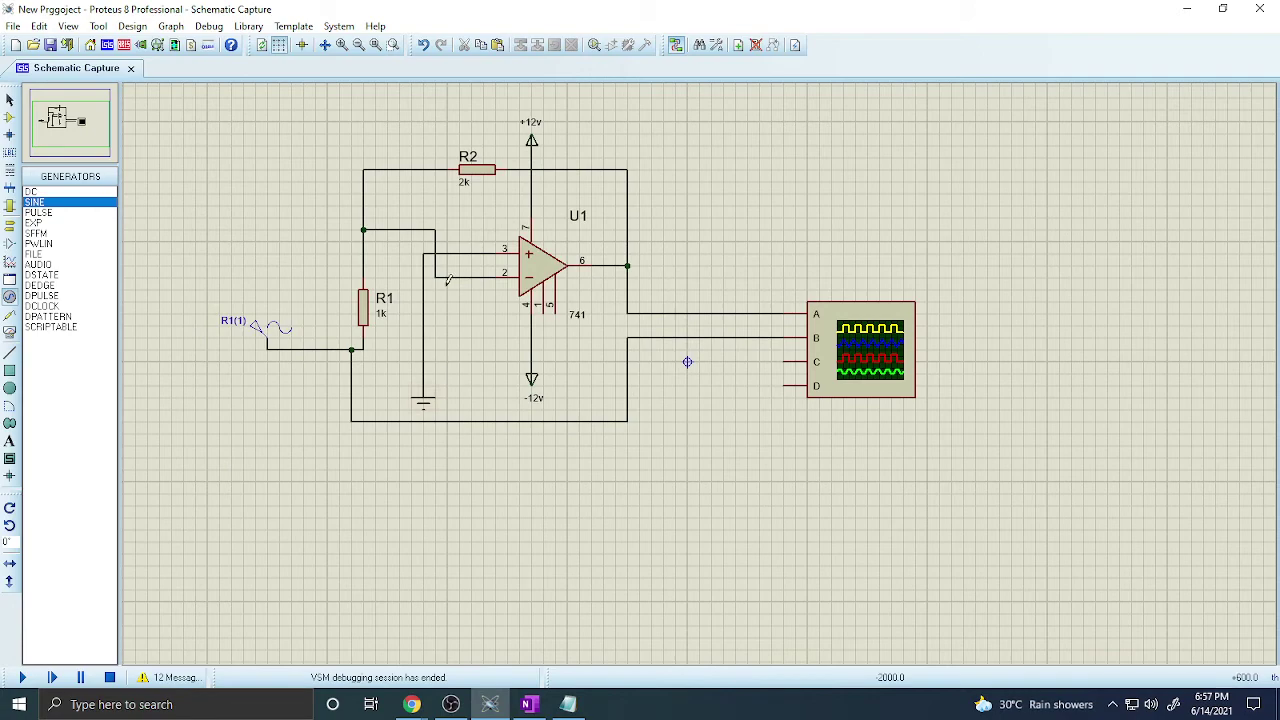
click(531, 705)
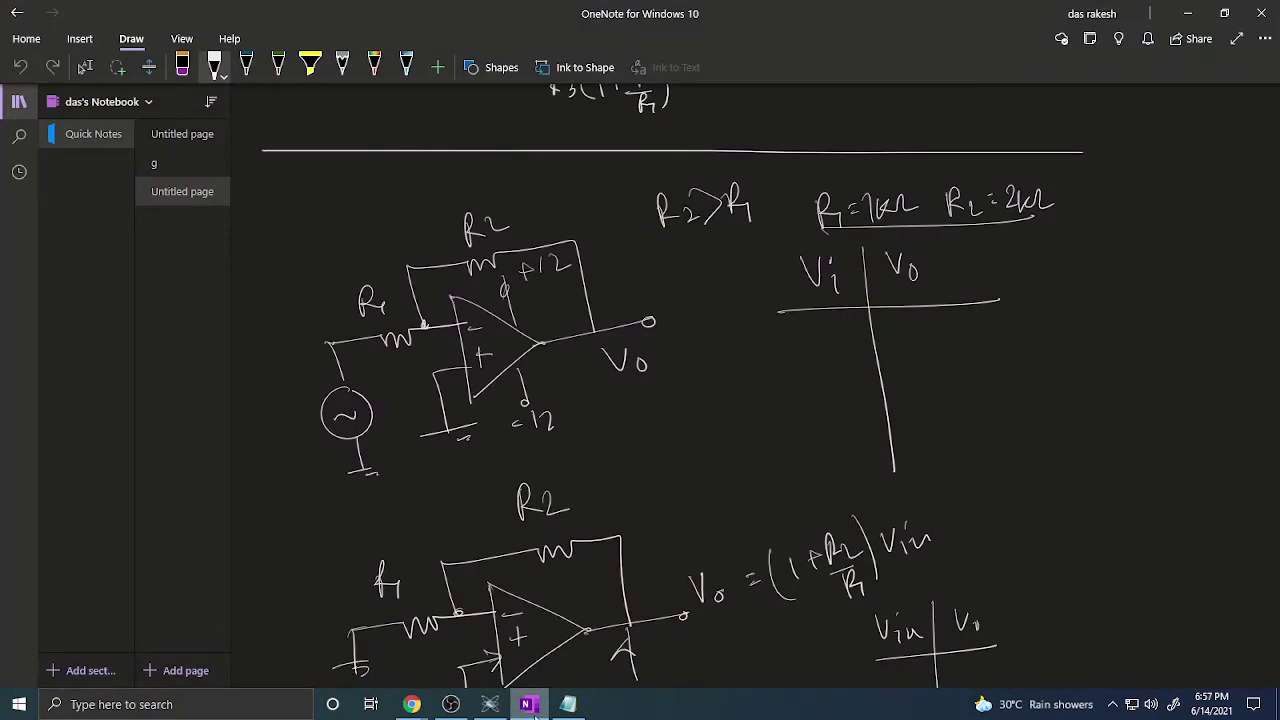
Switch to the Proteus schematic, briefly test the simulation, and lower the frequency of the R1(1) sine generator
click(531, 705)
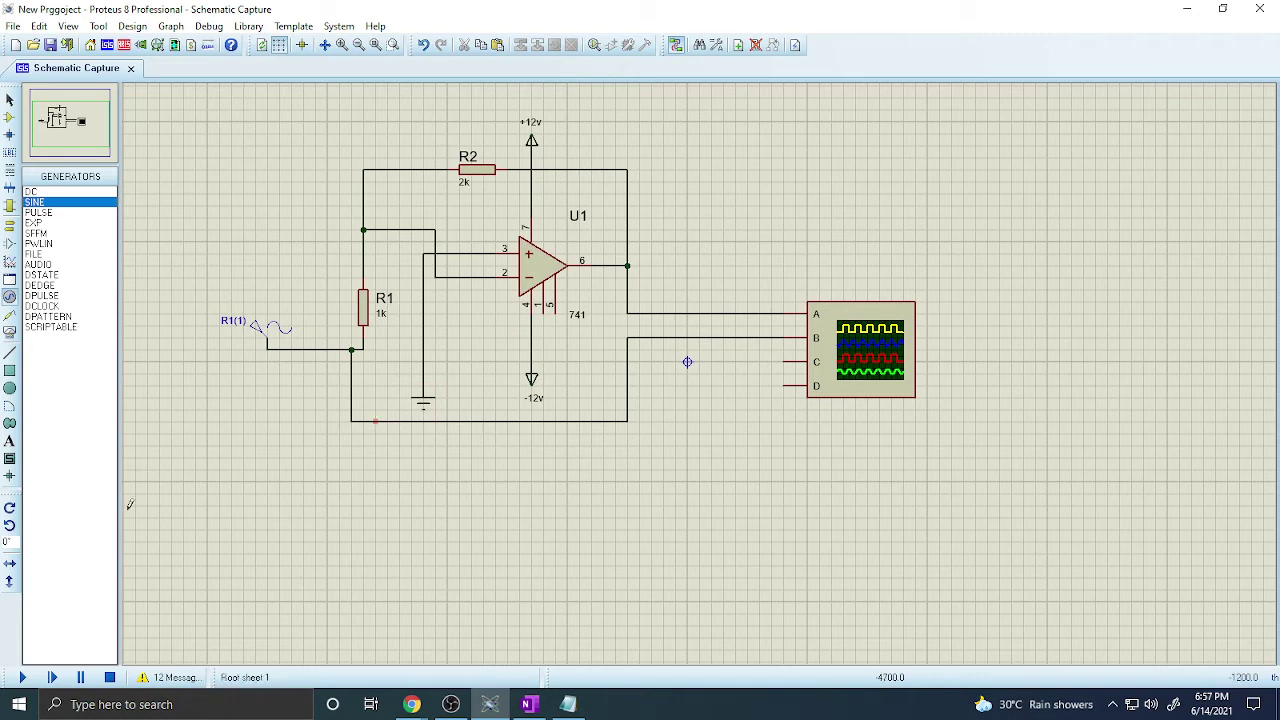
click(22, 677)
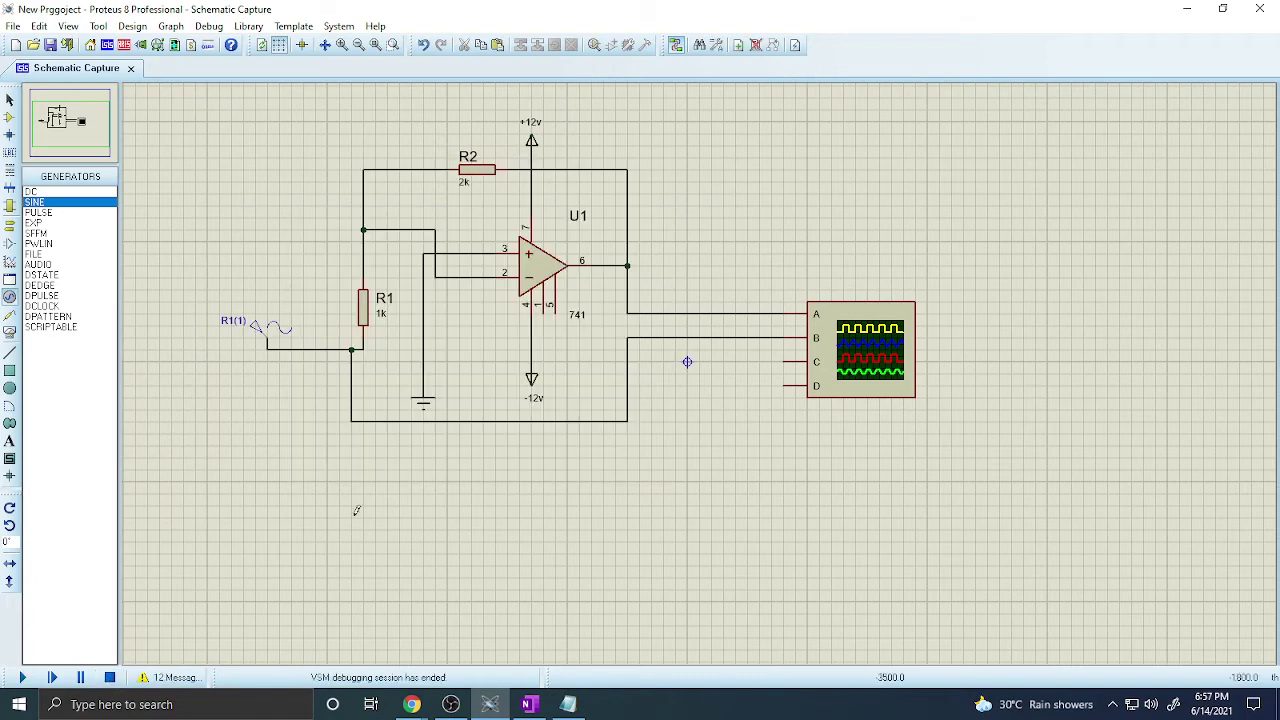
double_click(262, 328)
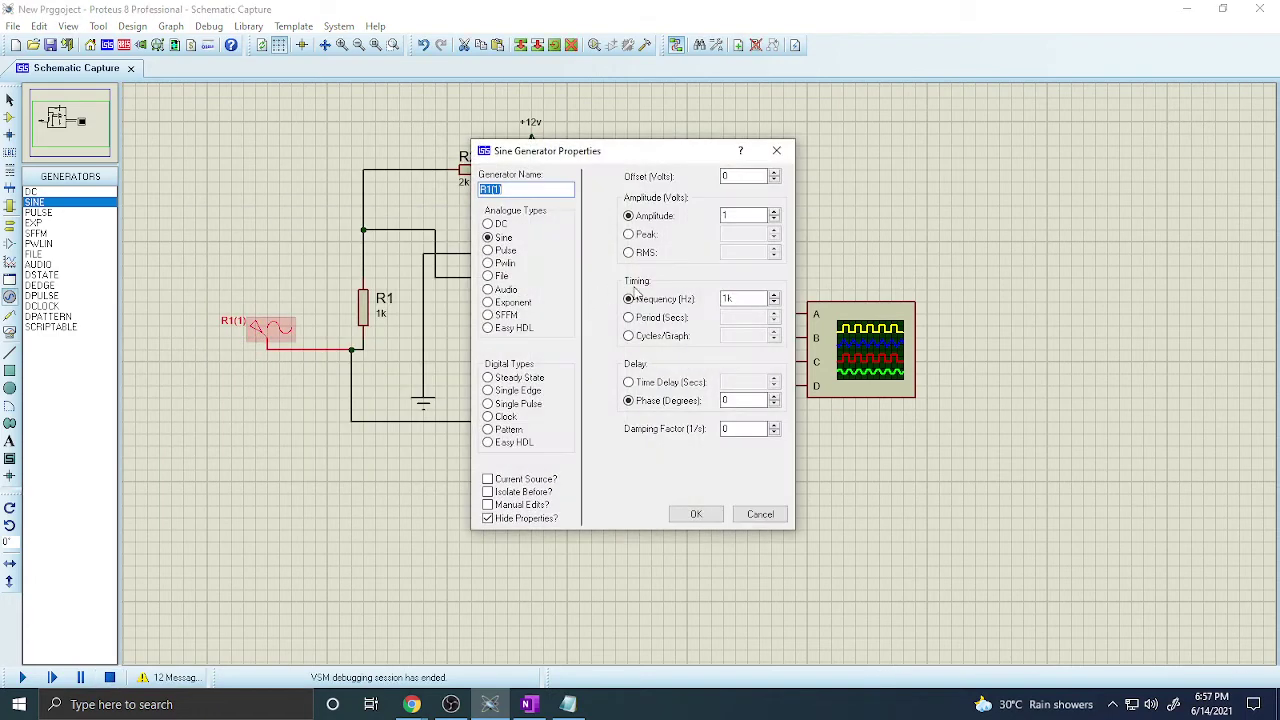
click(738, 298)
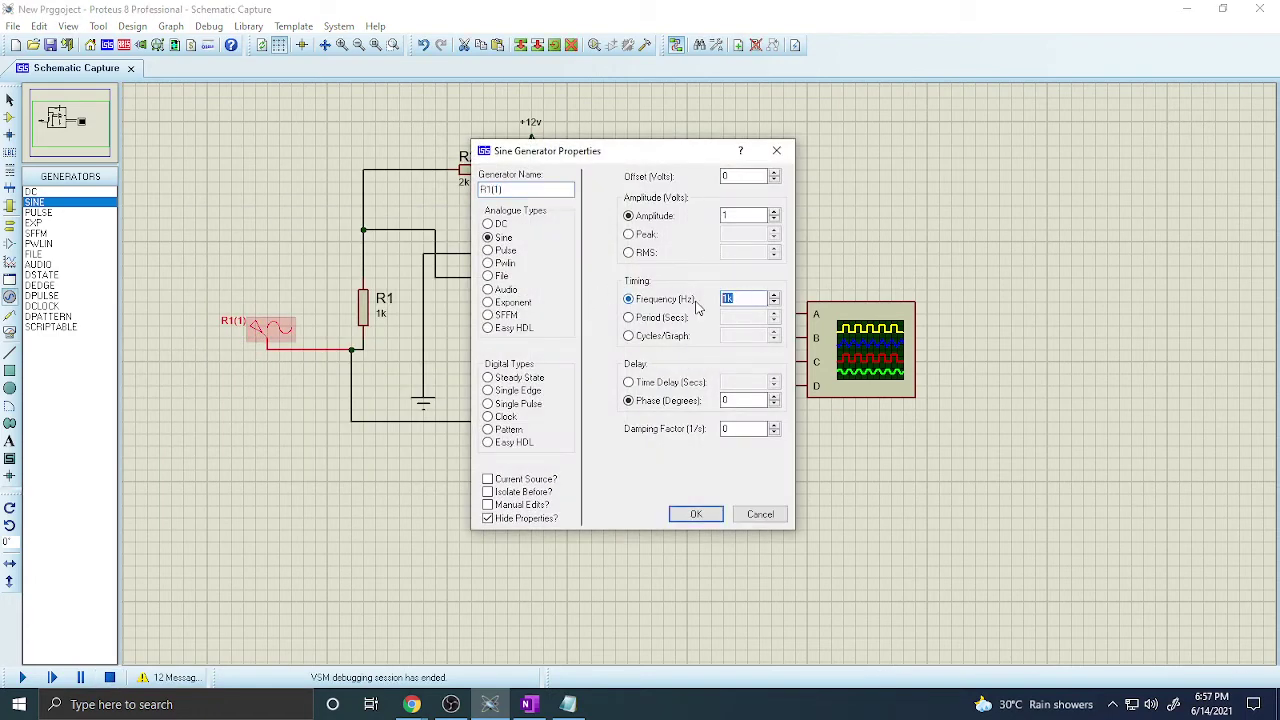
text(55)
click(696, 513)
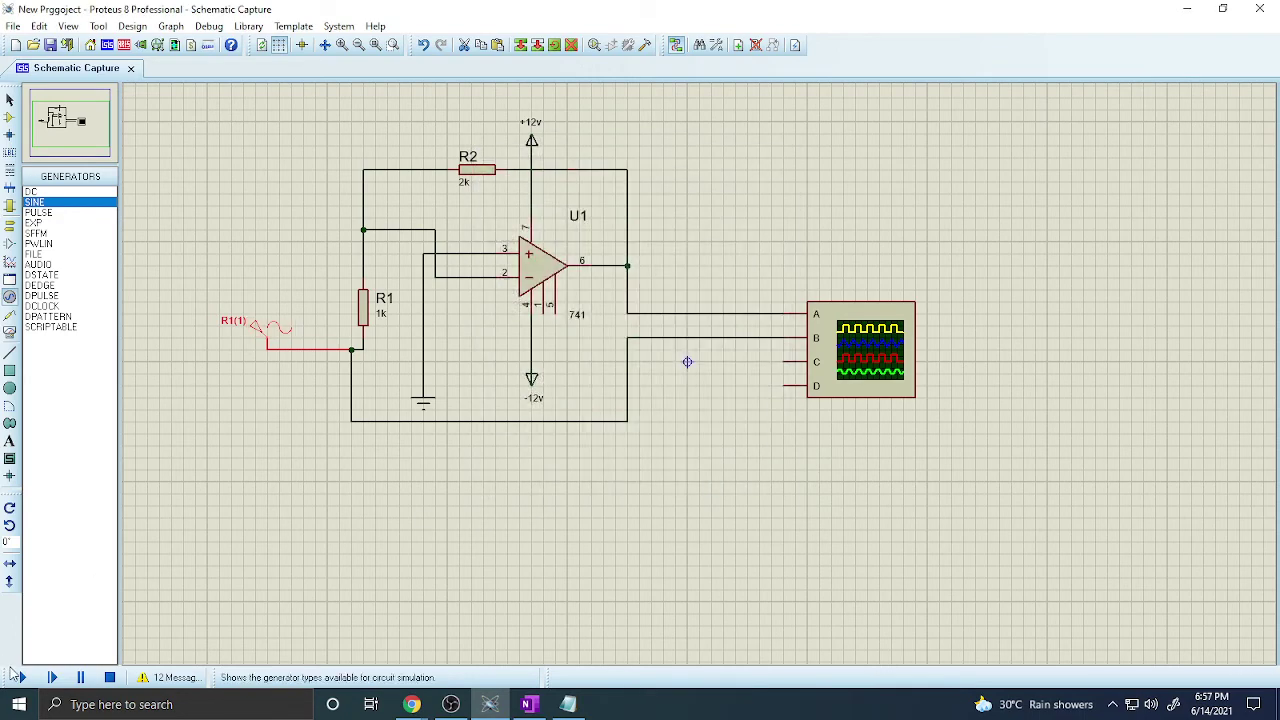
Run and pause the simulation, then set the oscilloscope's horizontal scale to 0.5 ms and move its window further over the schematic
key(F12)
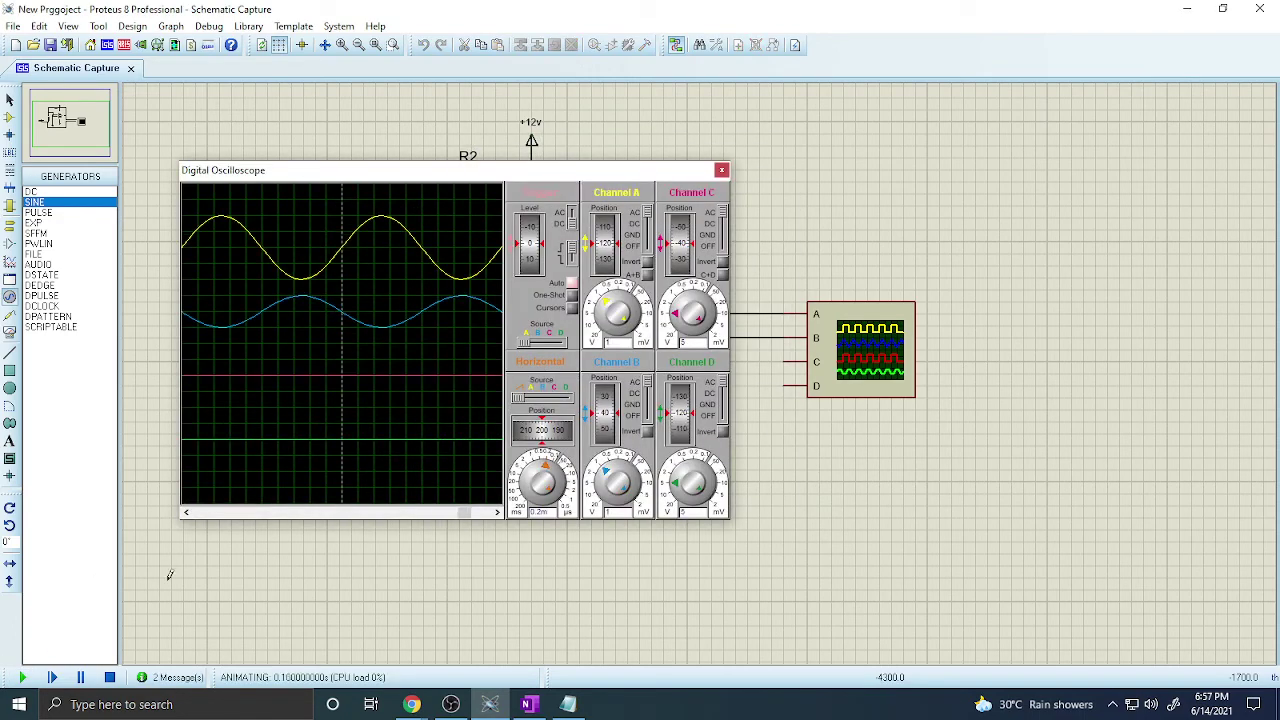
click(80, 677)
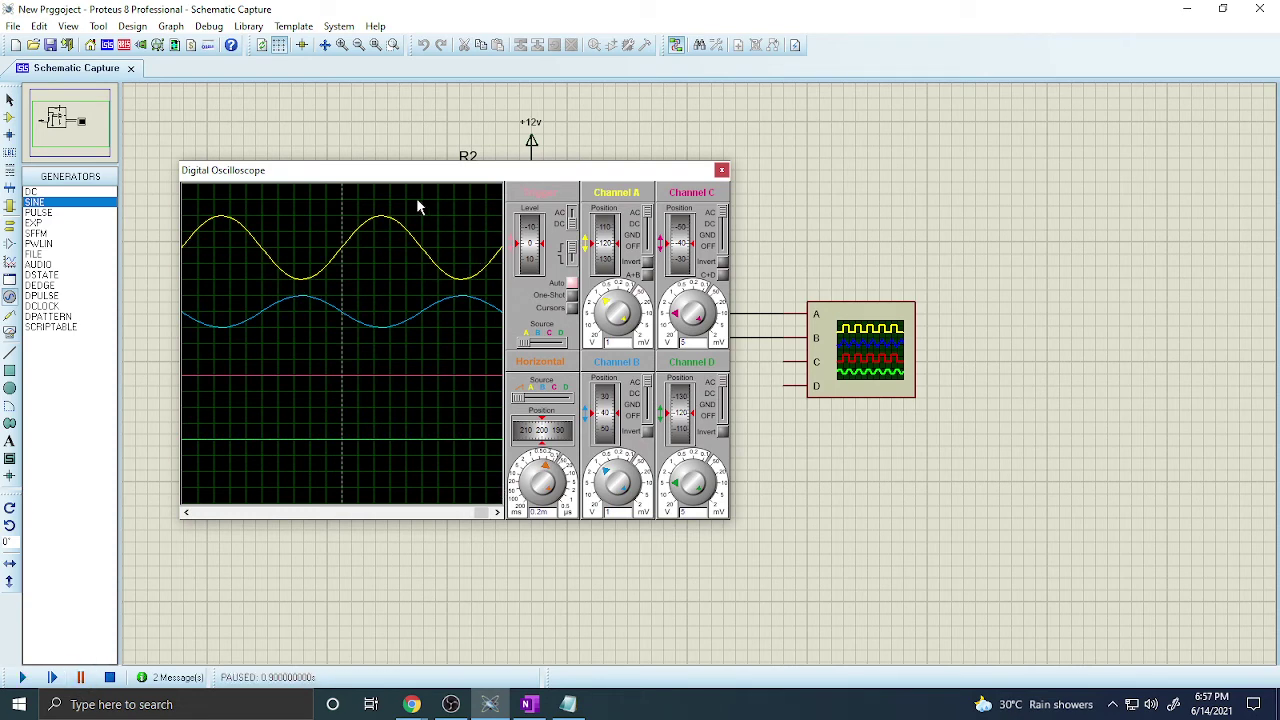
scroll(358, 248, down, 3)
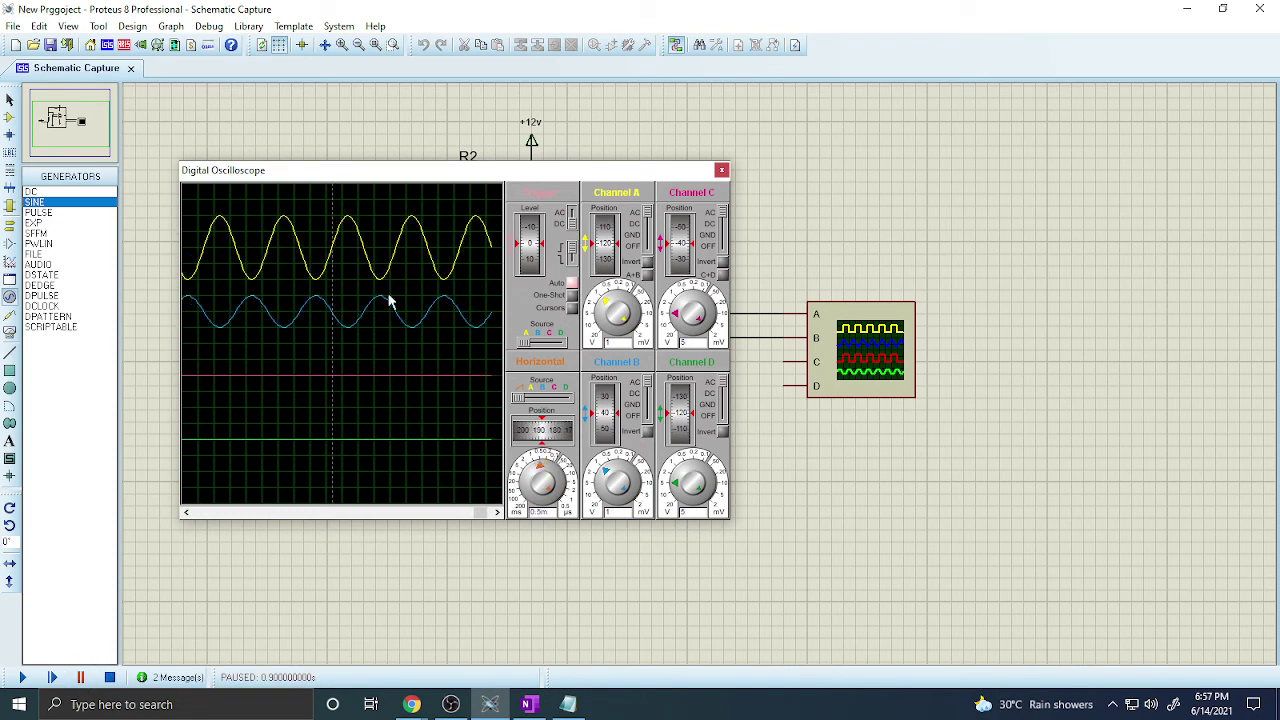
drag(533, 177, 623, 225)
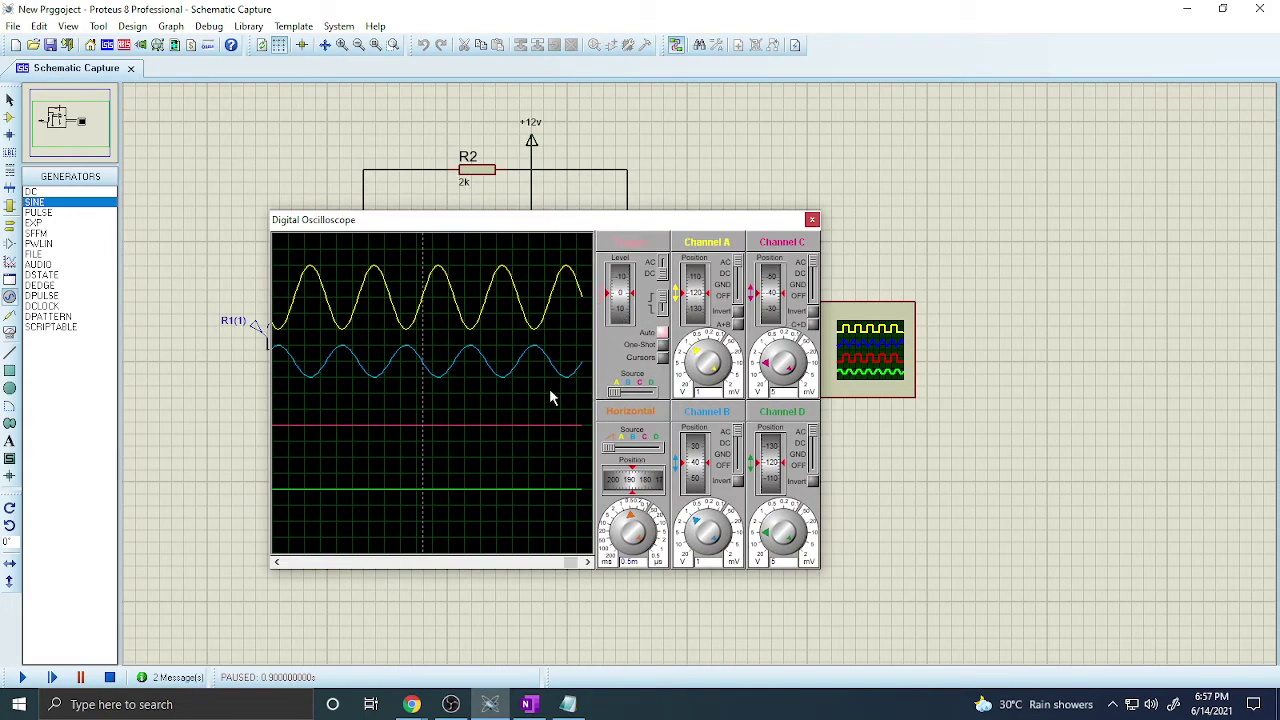
Turn on the oscilloscope cursors, mark the peak and trough voltages of channels B and A, and stop the simulation
click(663, 358)
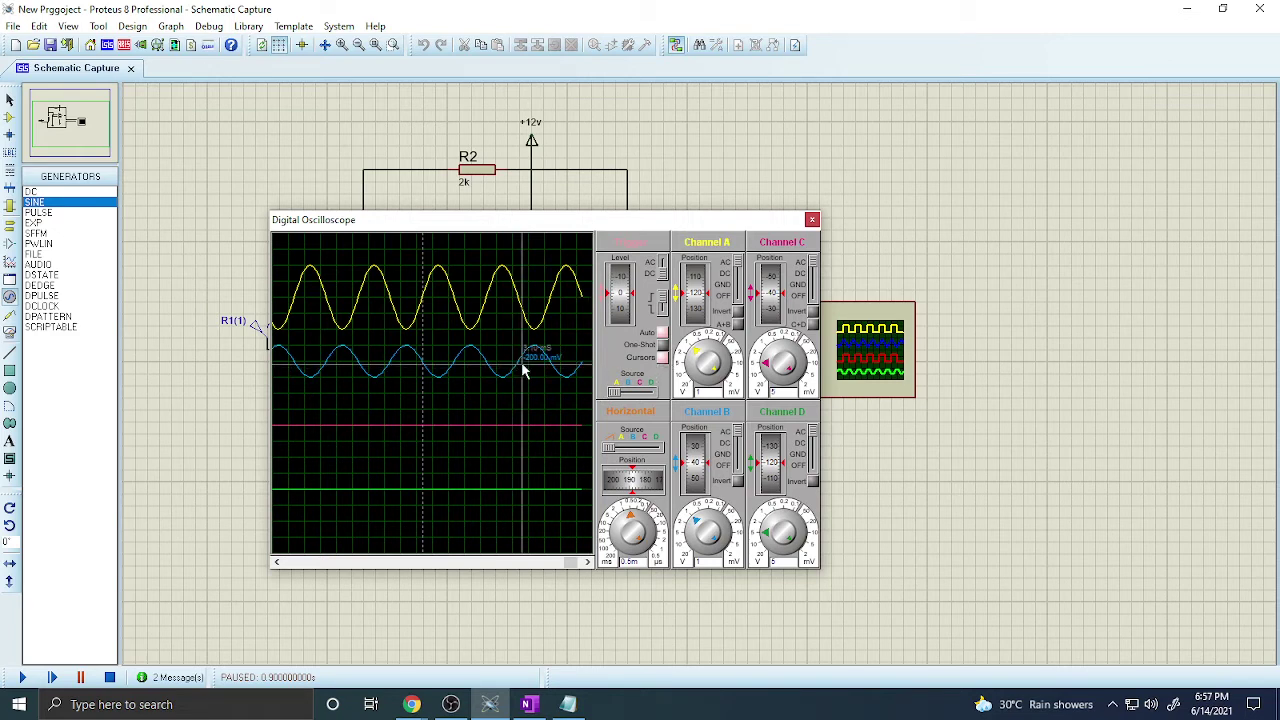
right_click(537, 366)
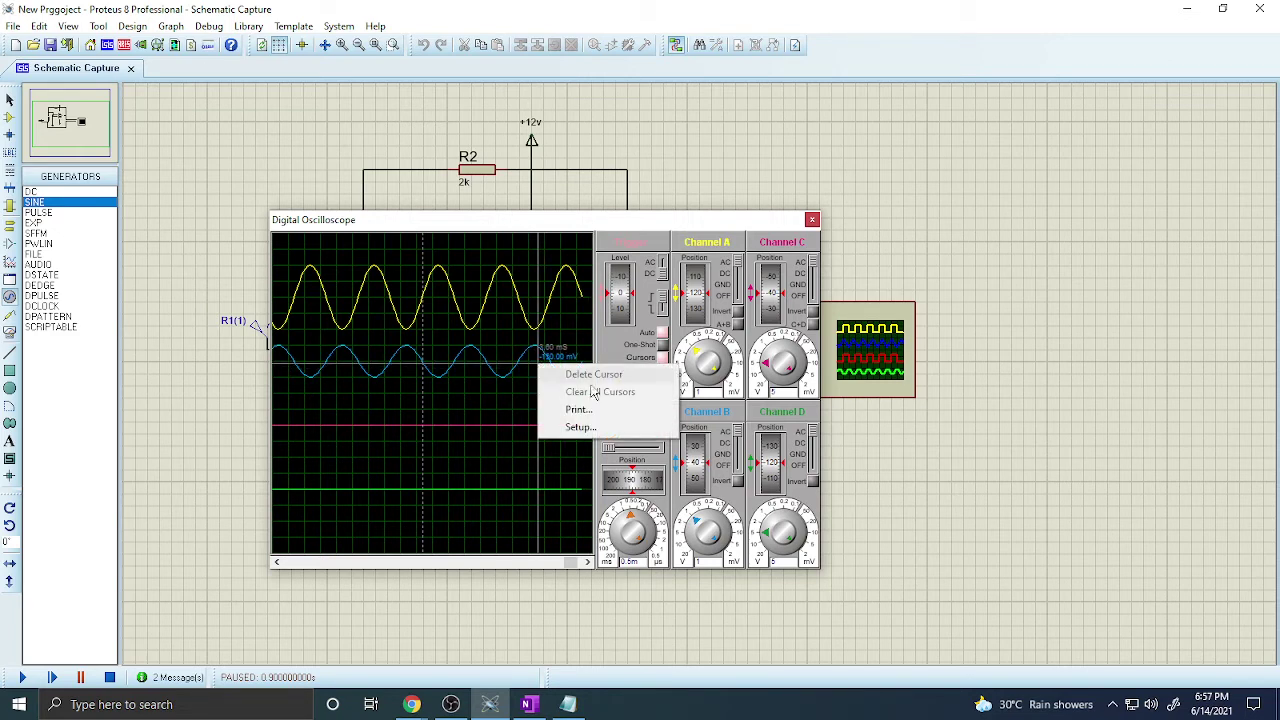
click(677, 457)
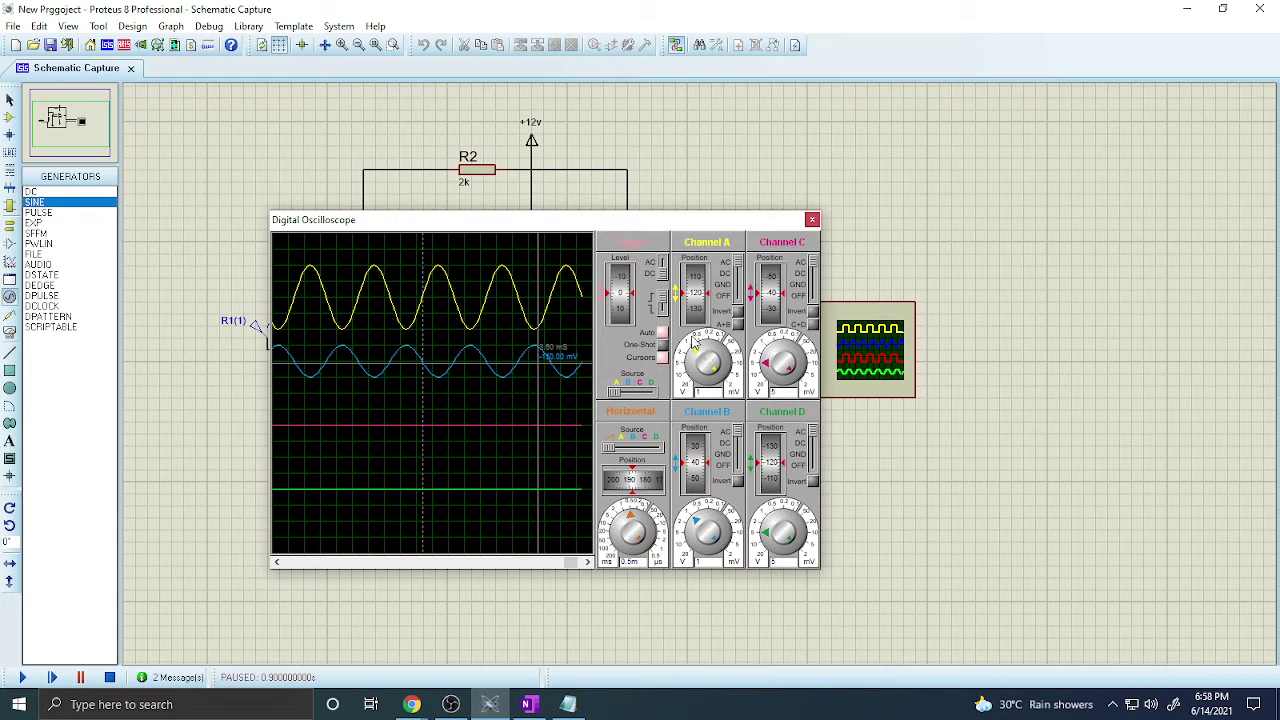
click(518, 346)
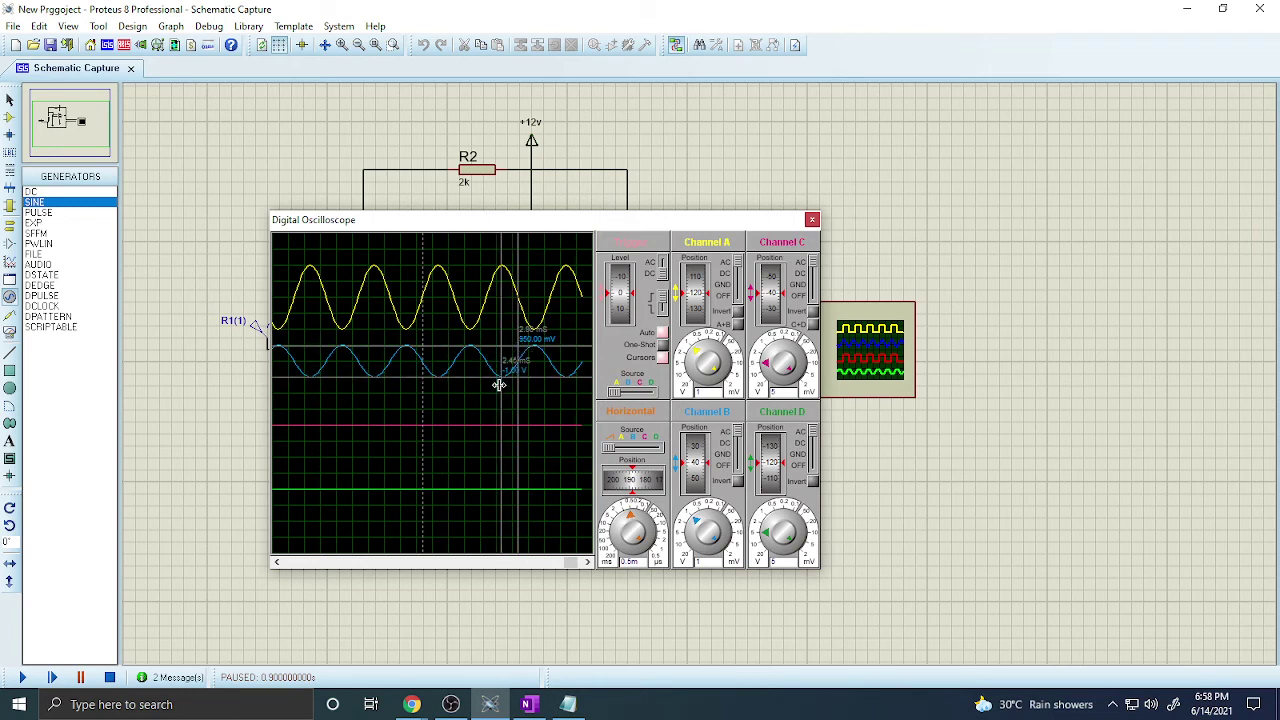
click(506, 384)
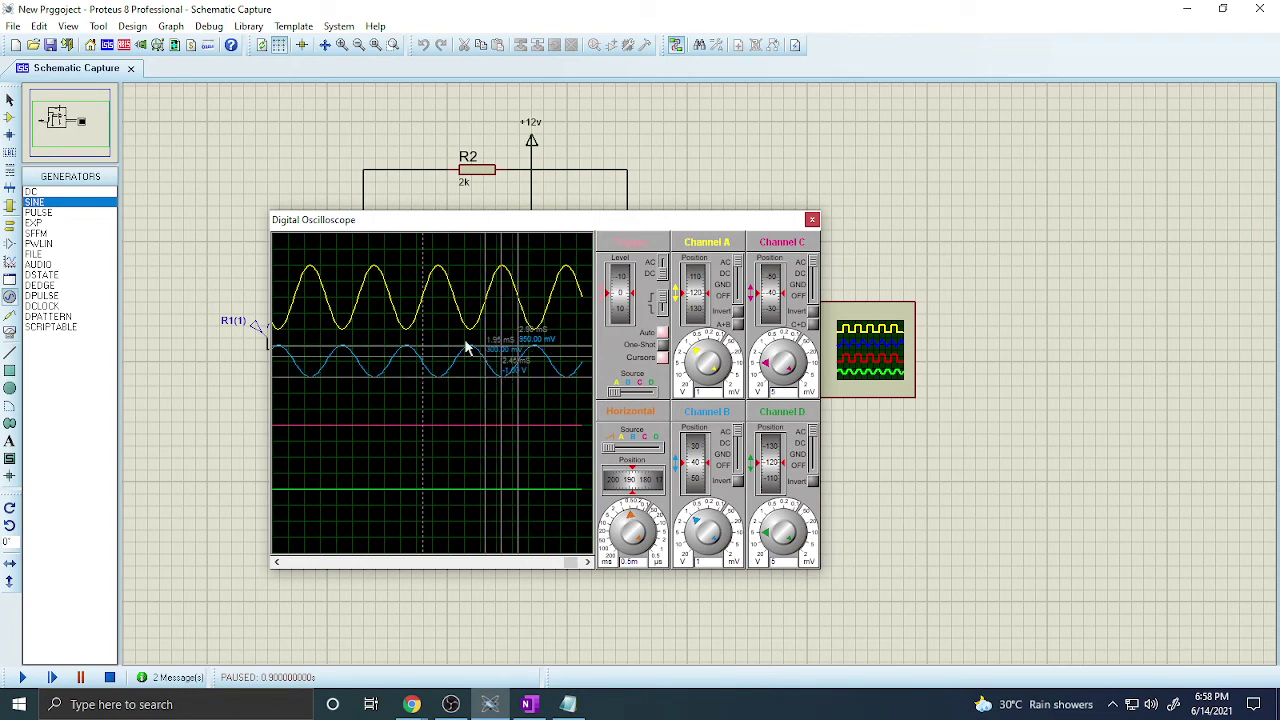
click(469, 334)
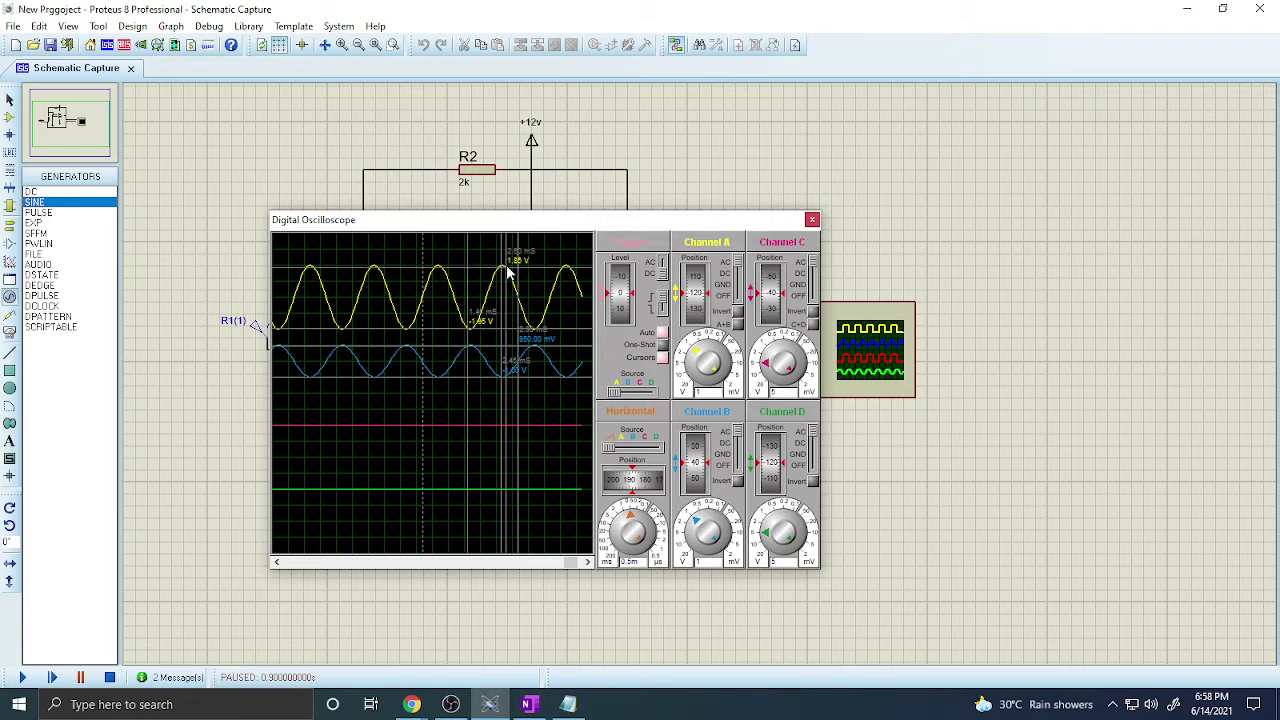
click(507, 266)
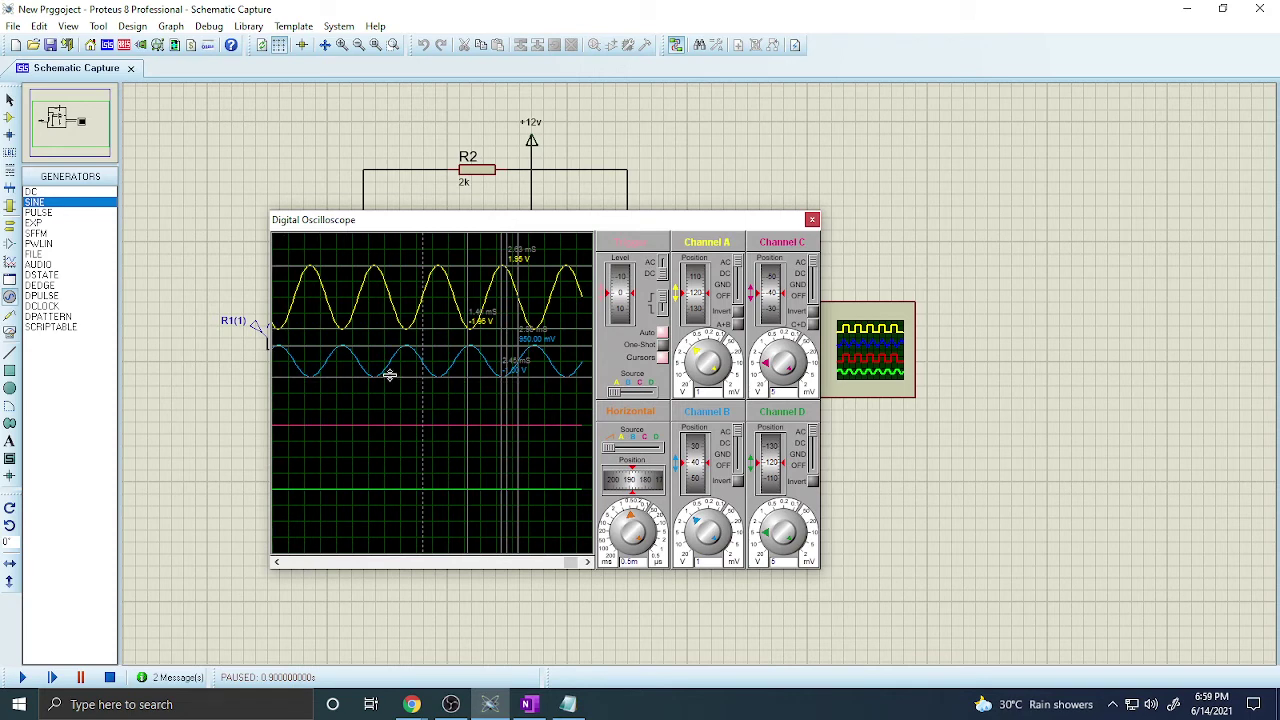
click(110, 677)
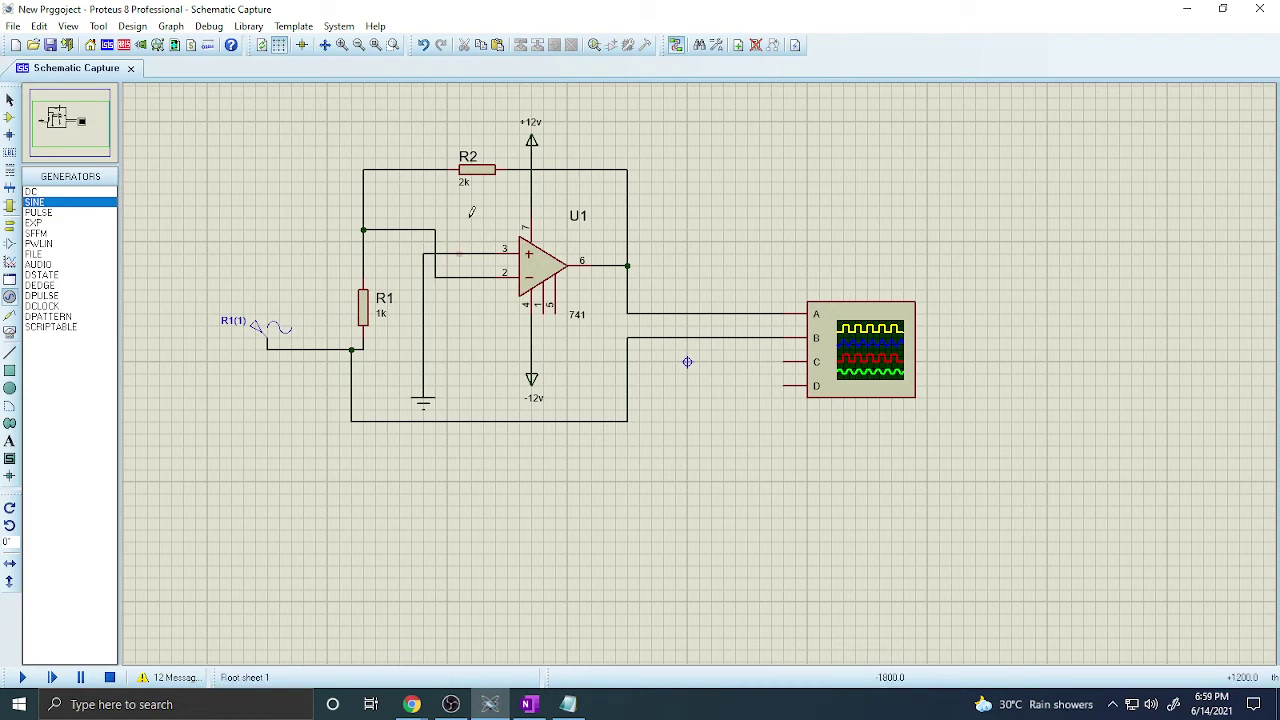
Set the resistance of feedback resistor R2 to 4k
double_click(477, 169)
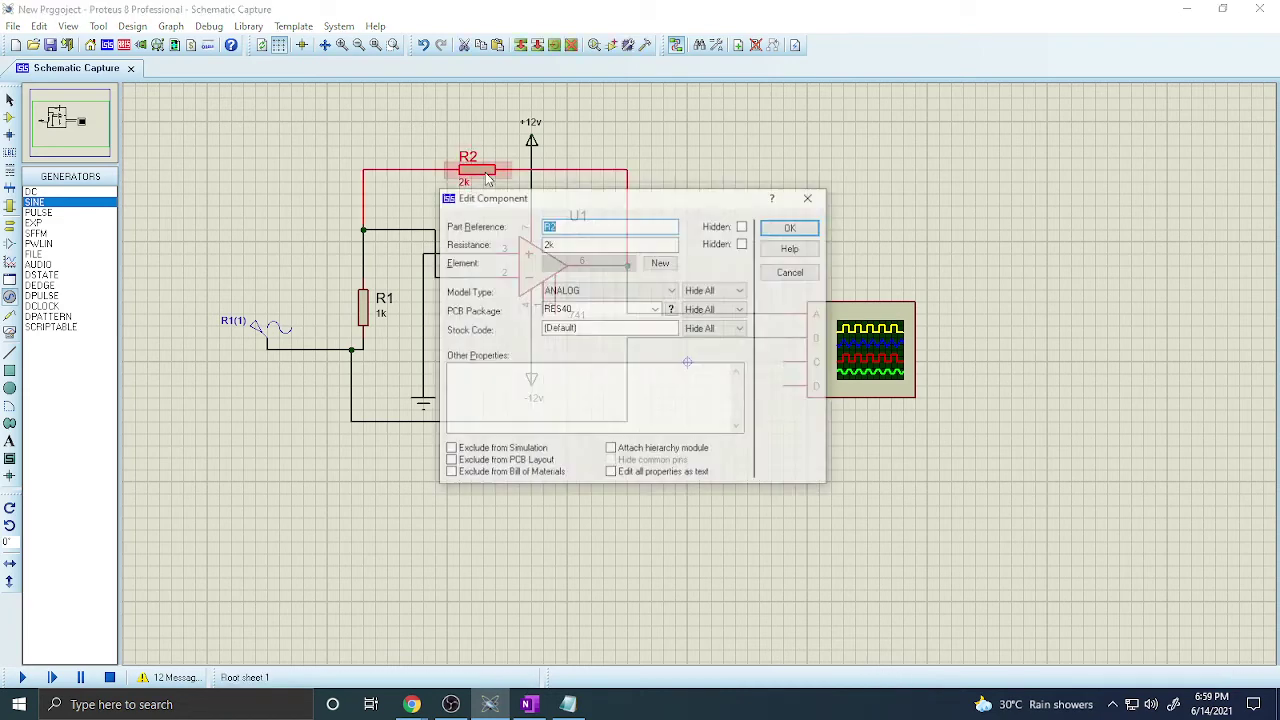
click(547, 244)
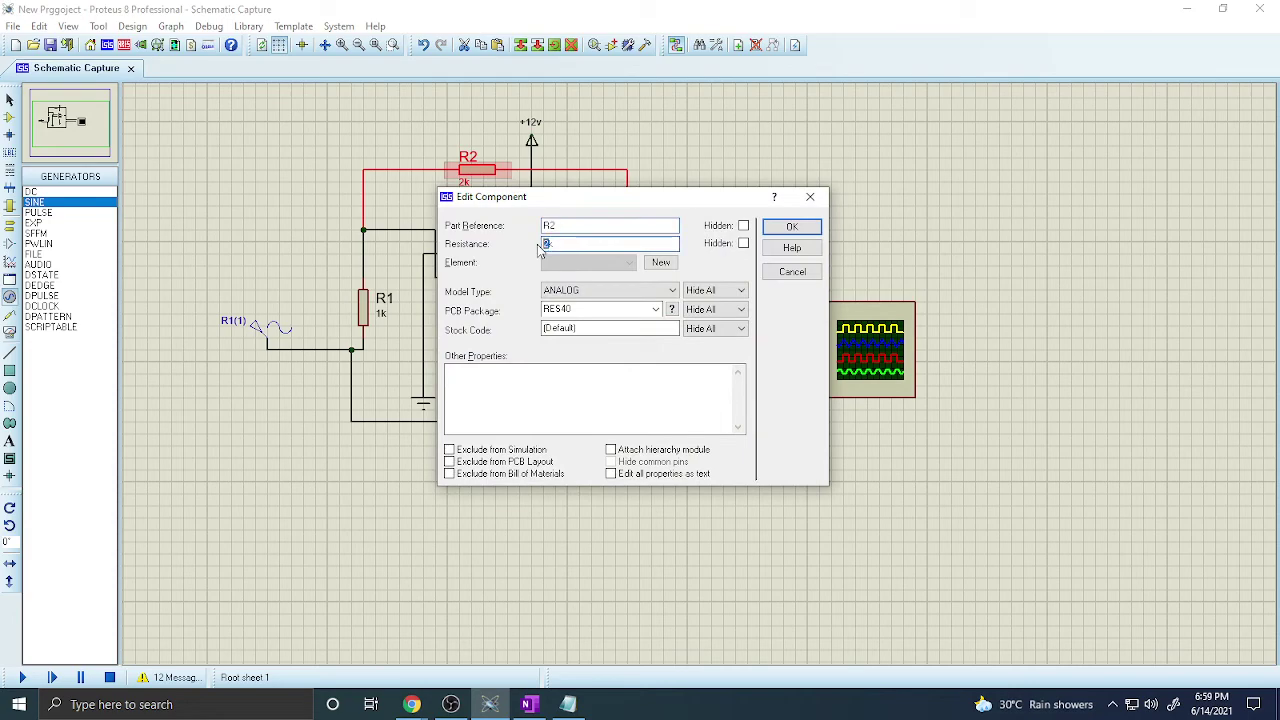
text(4k)
key(Return)
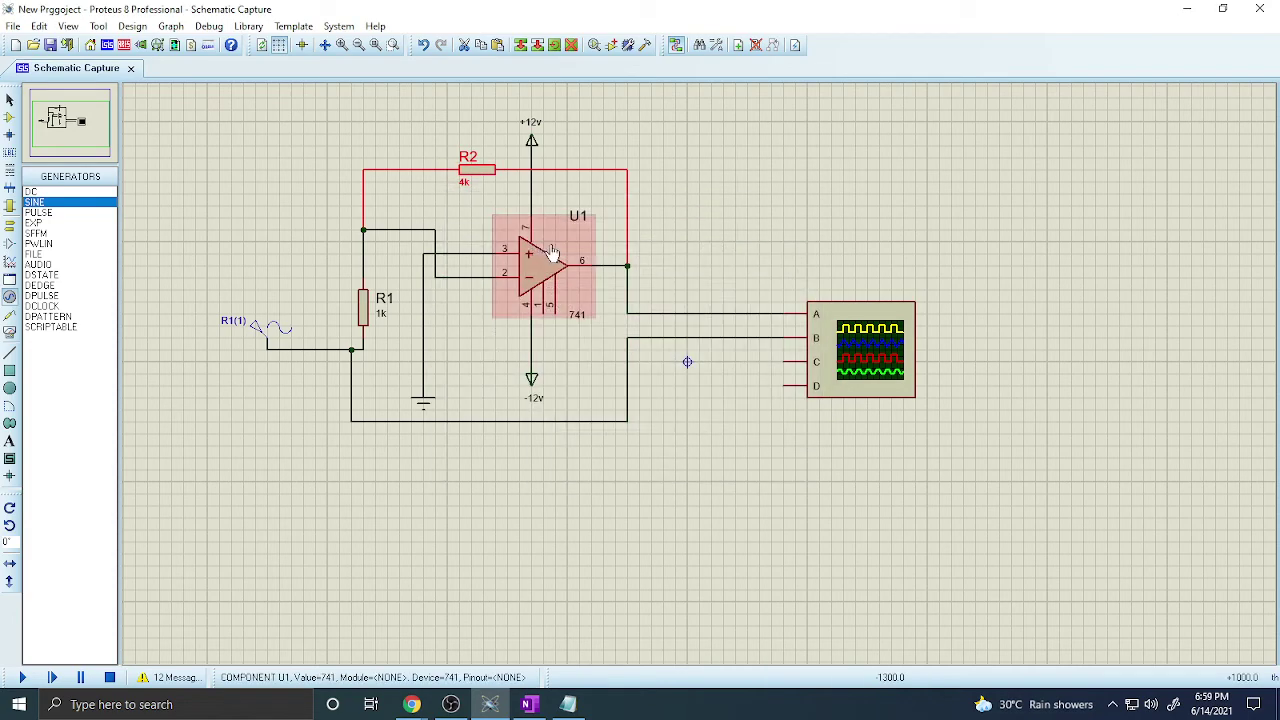
Run and pause the simulation twice to inspect the channel A output waveform, stopping it after each run
click(82, 679)
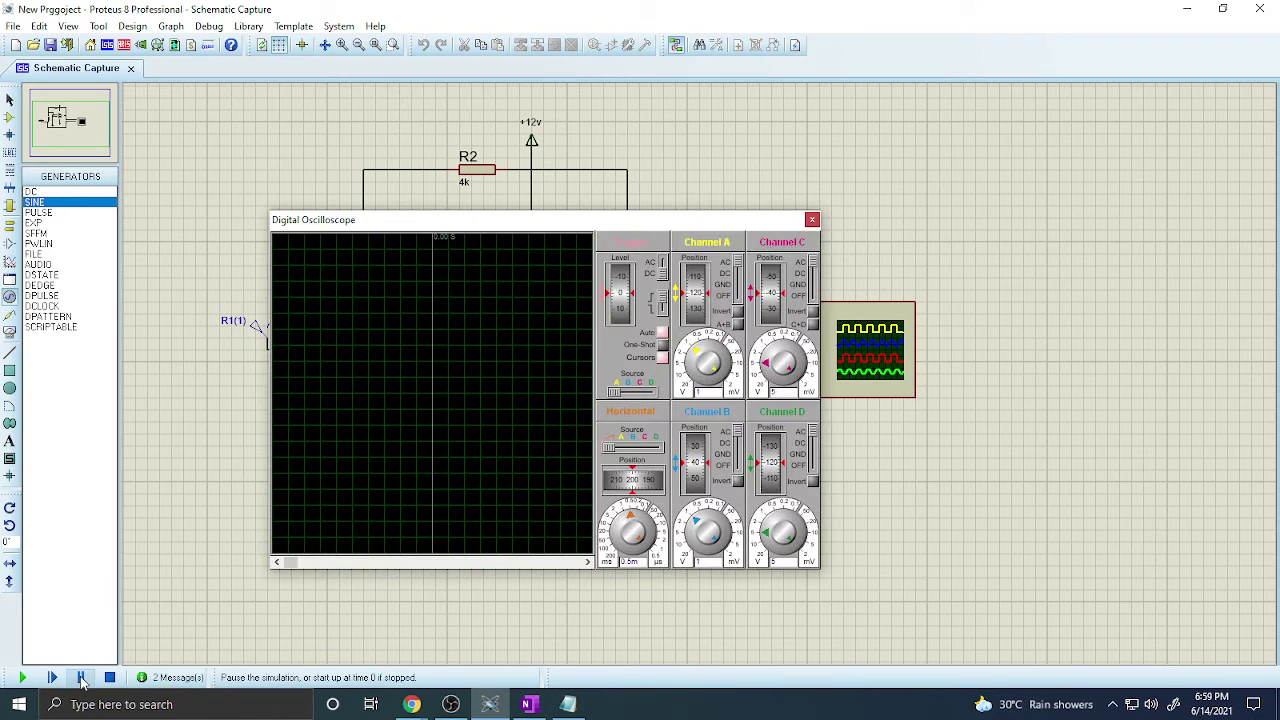
click(82, 679)
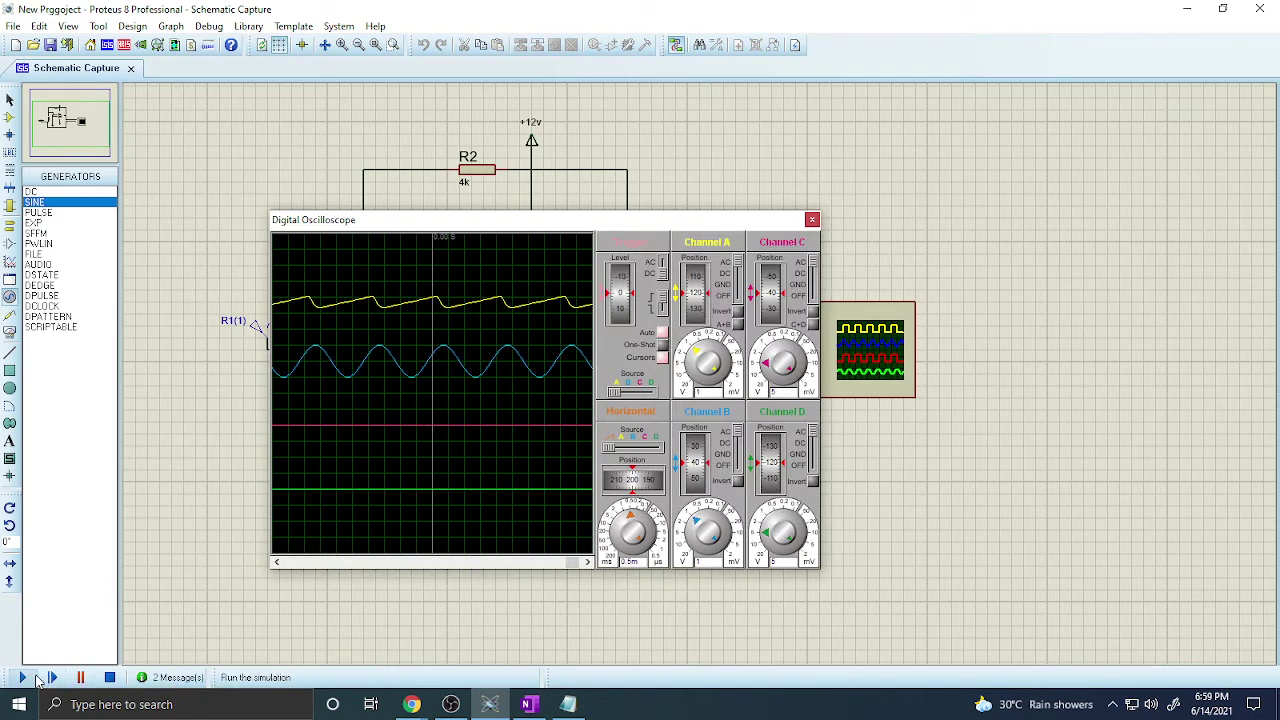
click(109, 678)
click(22, 678)
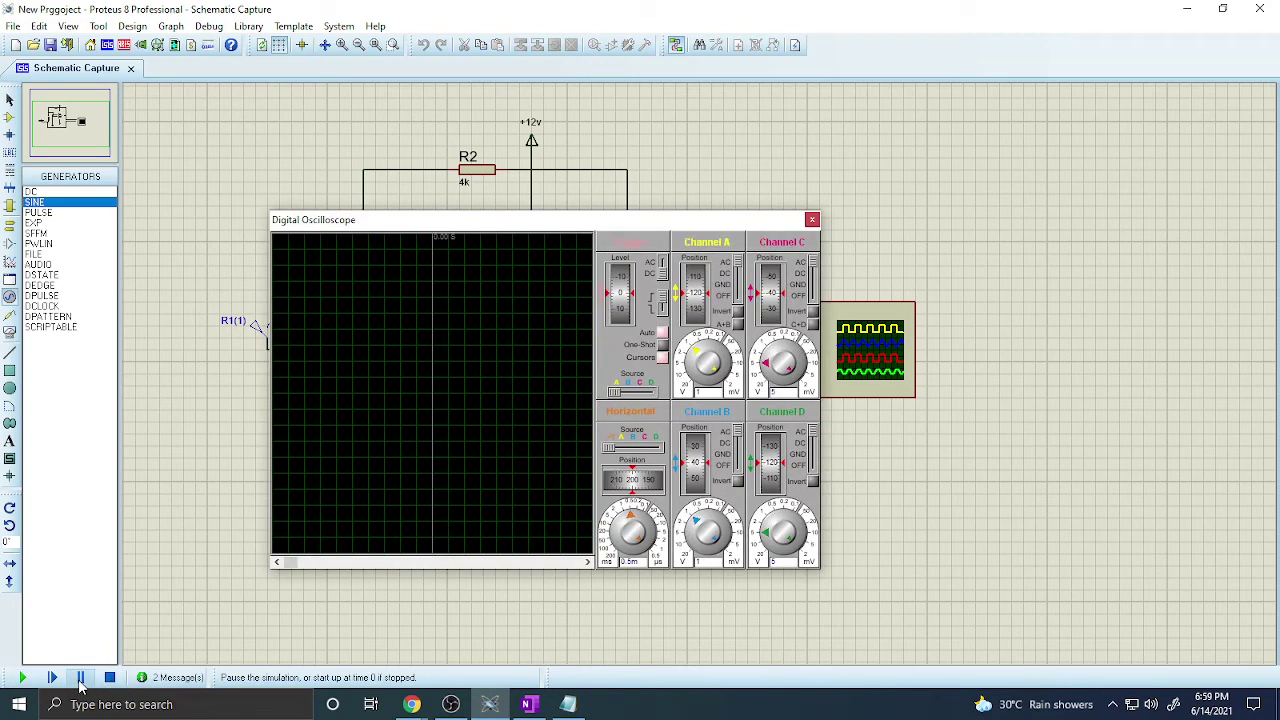
click(82, 679)
click(109, 678)
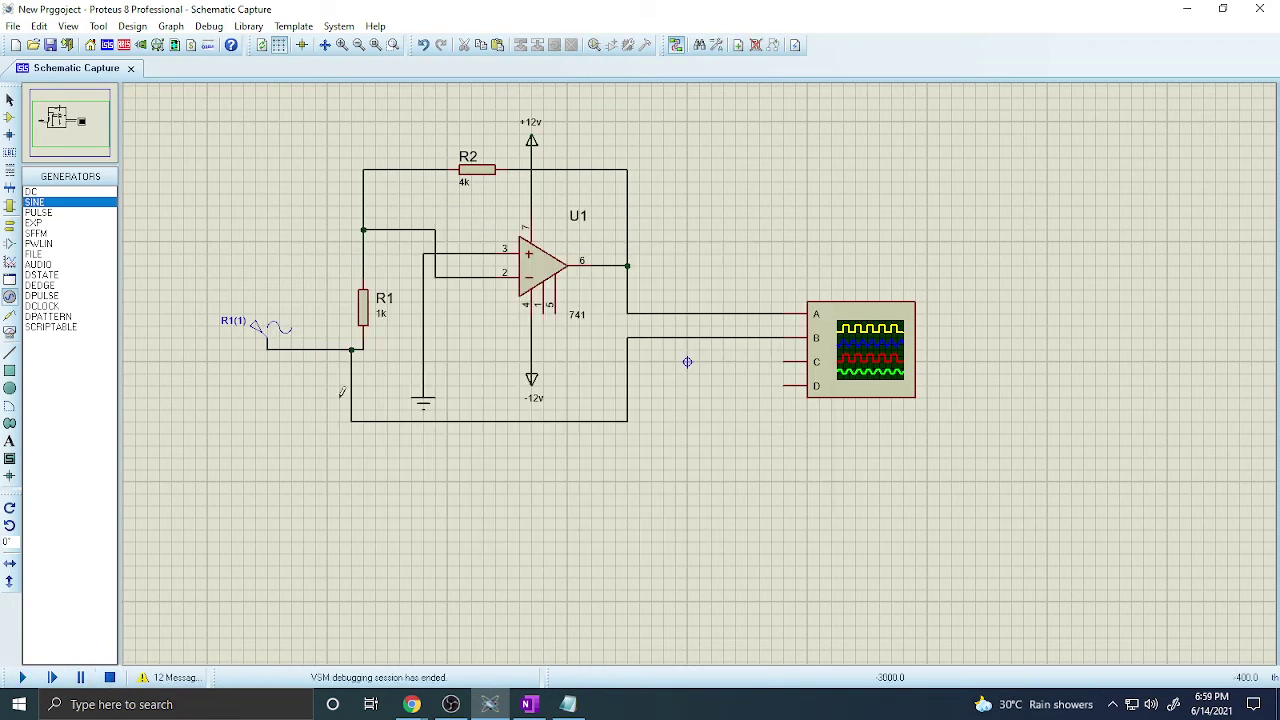
Set the resistance of feedback resistor R2 to 3k, then run and pause the simulation
click(497, 180)
click(497, 180)
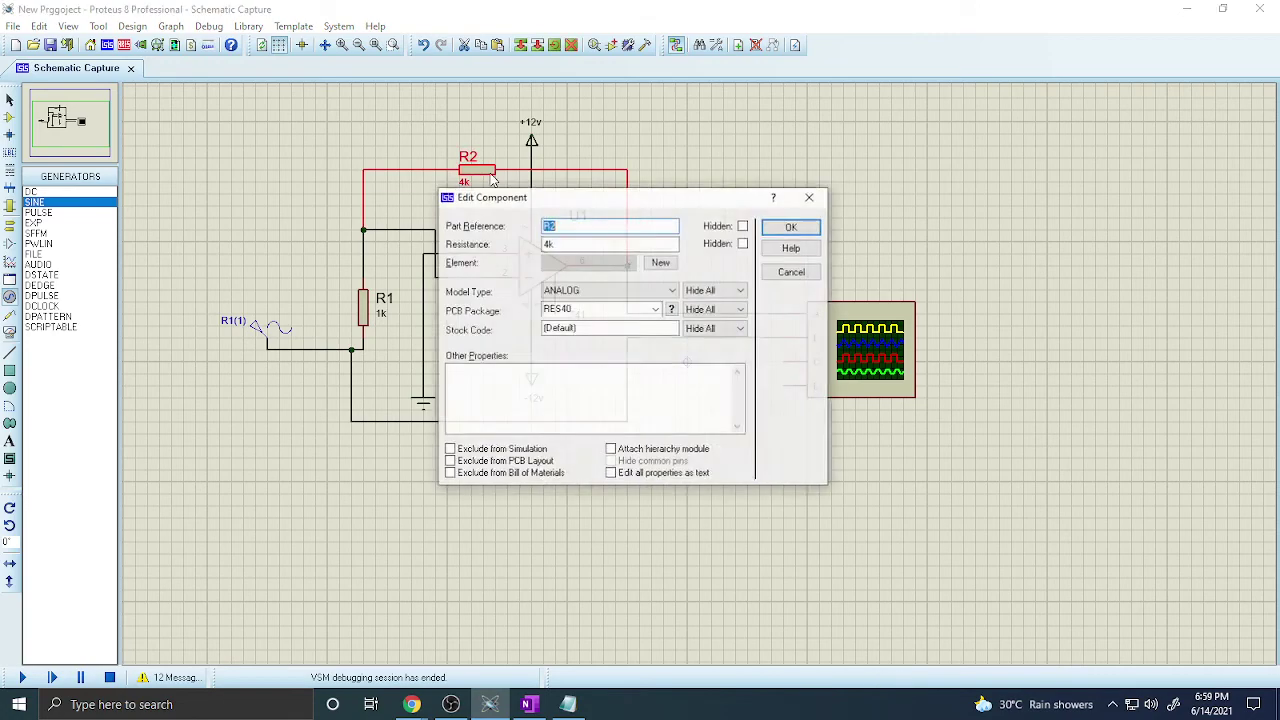
double_click(546, 245)
text(3k)
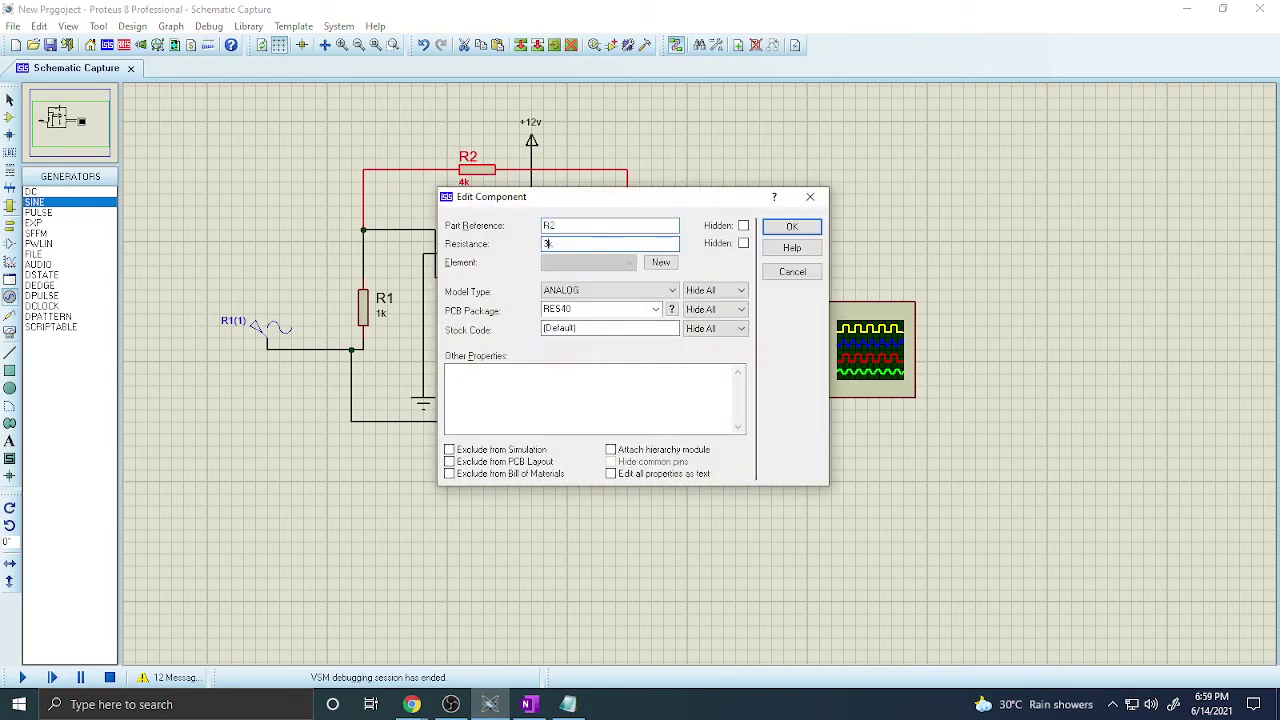
key(Return)
click(23, 677)
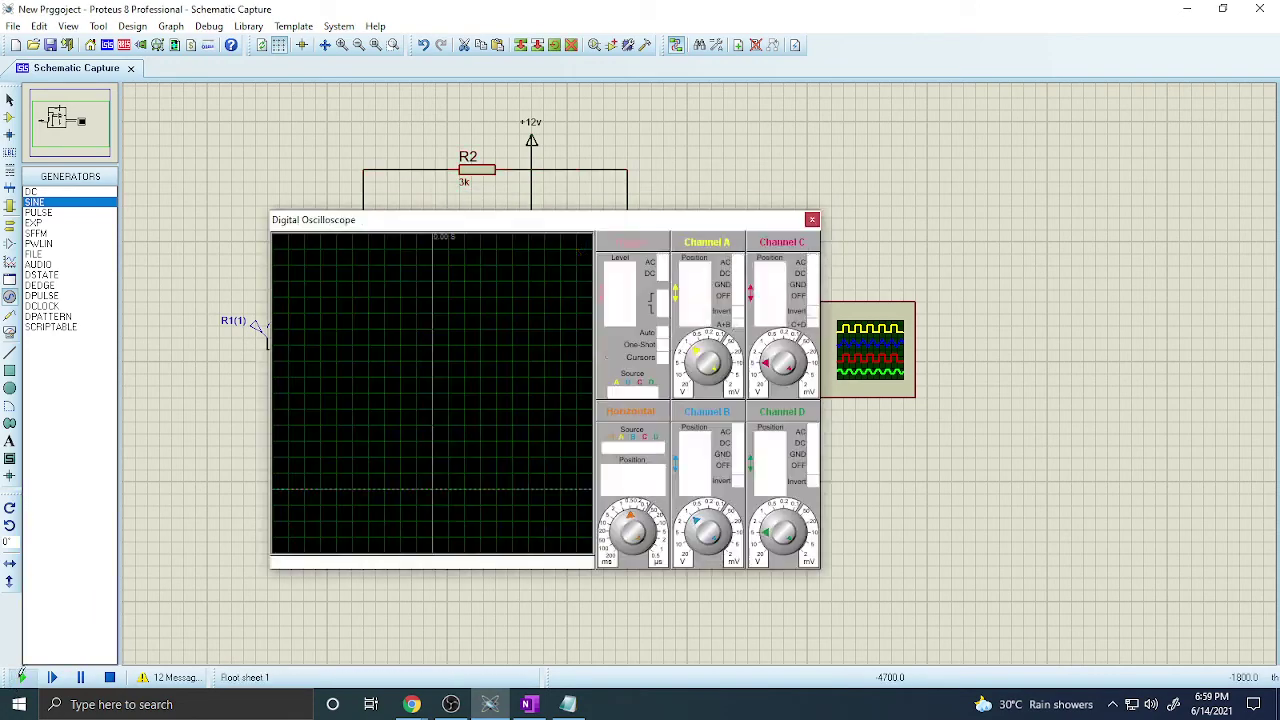
click(77, 678)
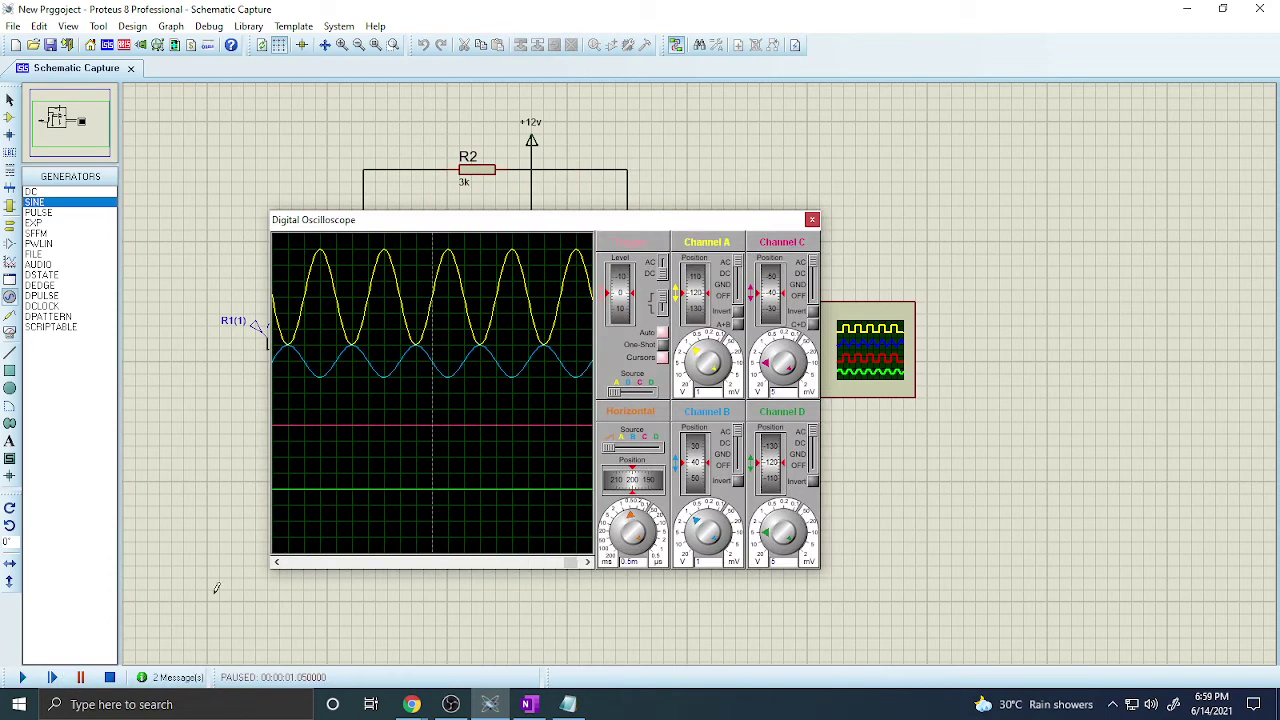
Measure the trough and peak voltages of channel A and the trough of channel B with oscilloscope cursors
click(422, 350)
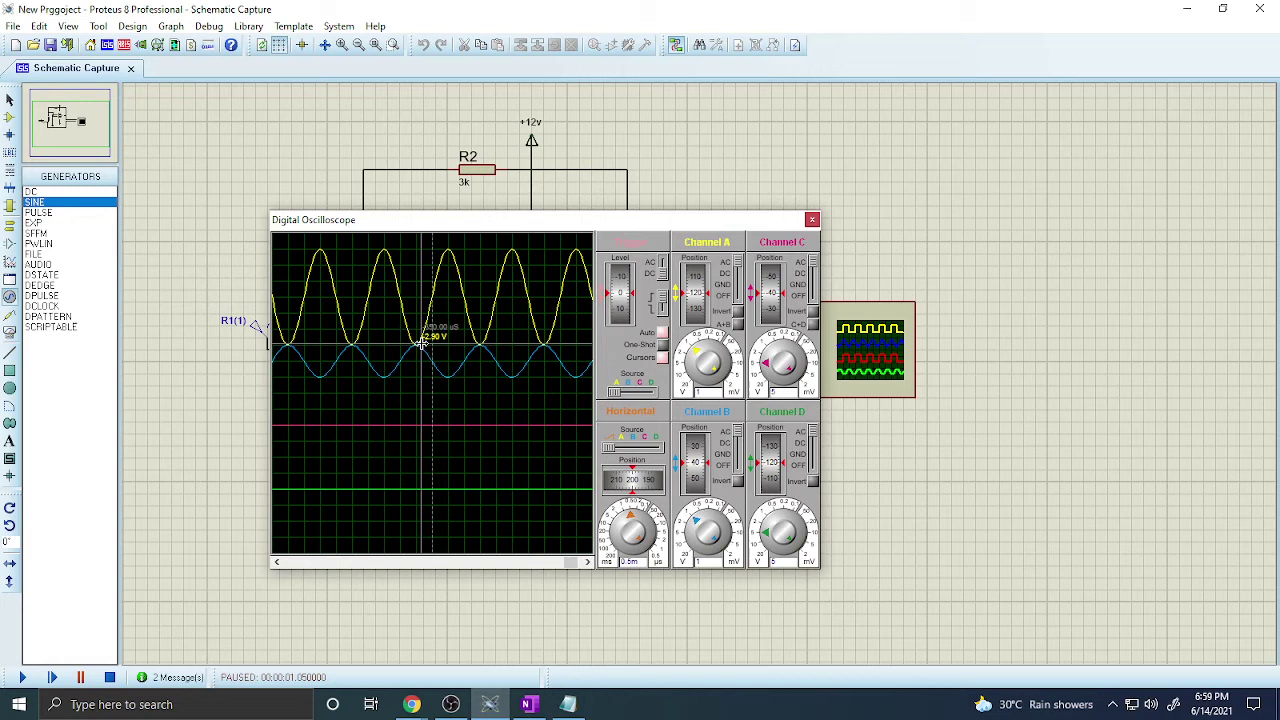
click(470, 258)
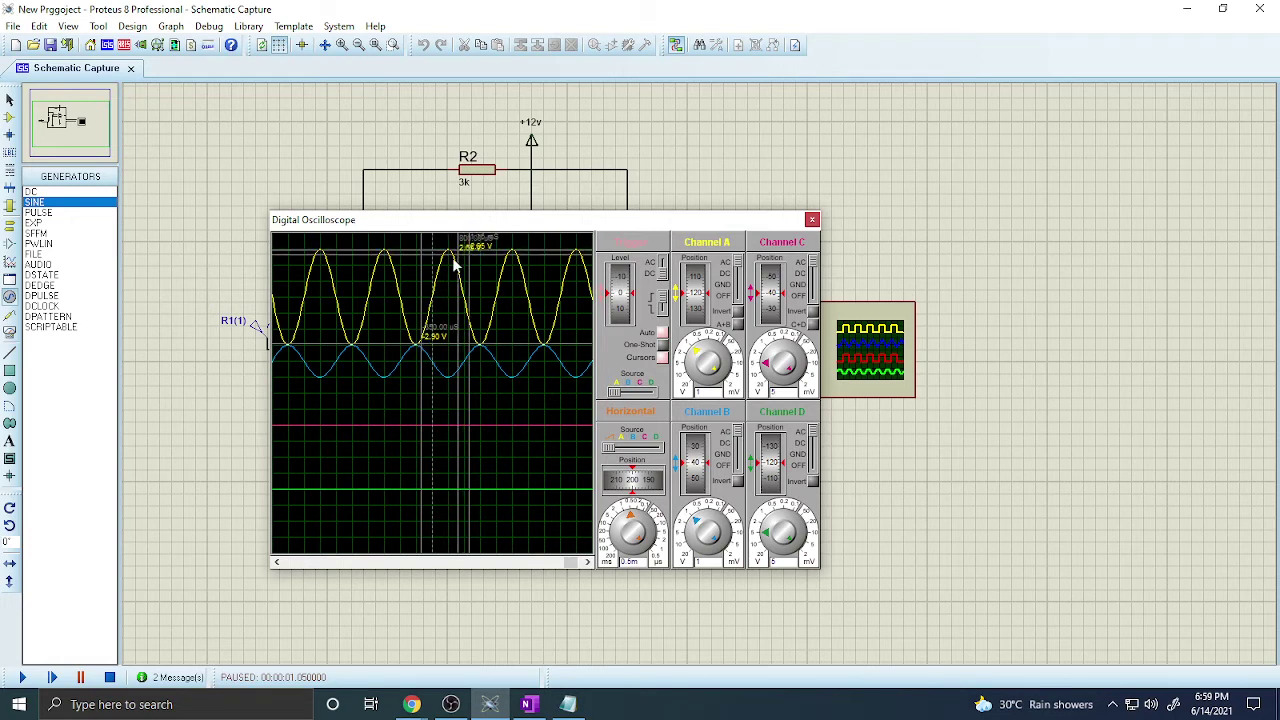
click(420, 362)
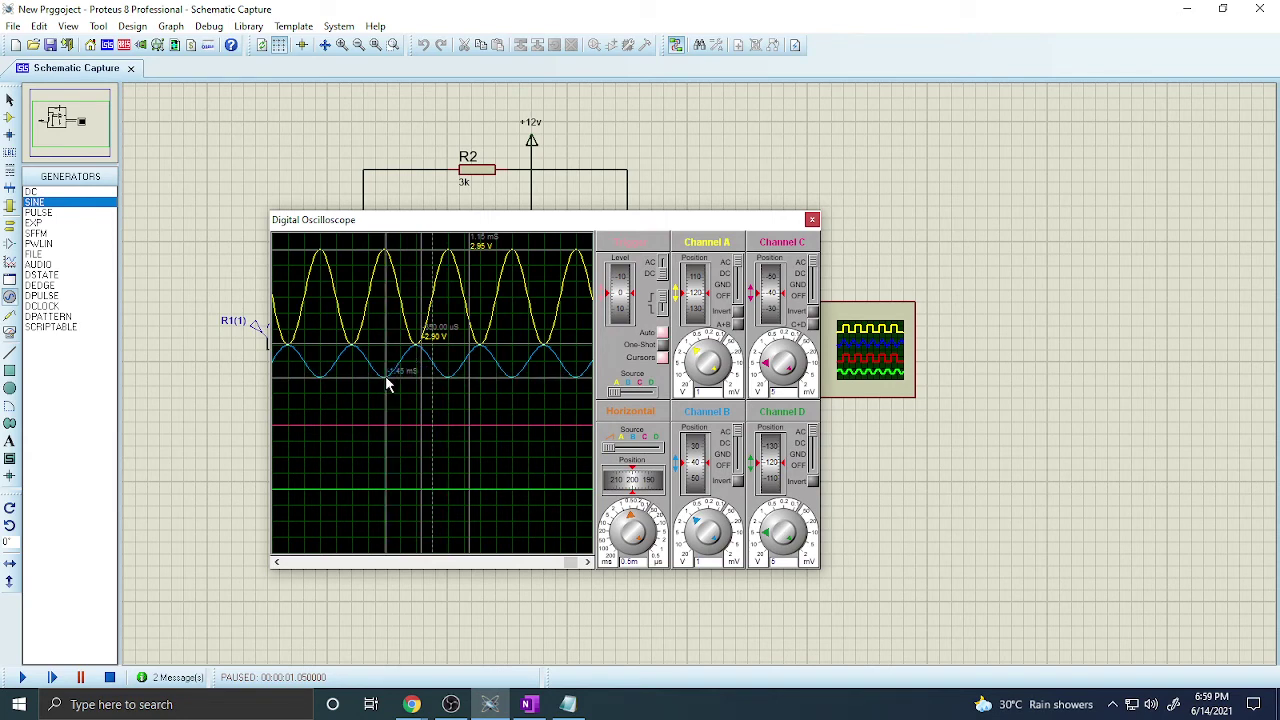
click(386, 377)
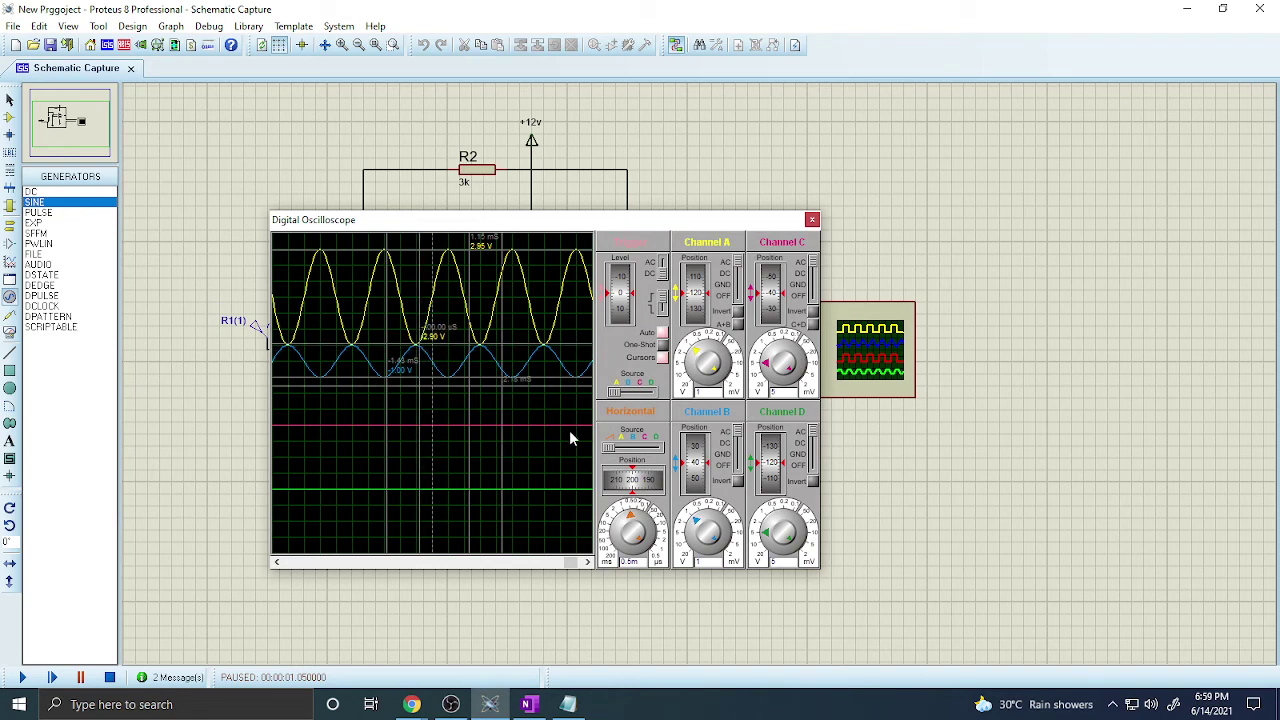
Shift the channel B trace down to position 0 and probe the separated waveforms with the cursors
drag(695, 465, 700, 478)
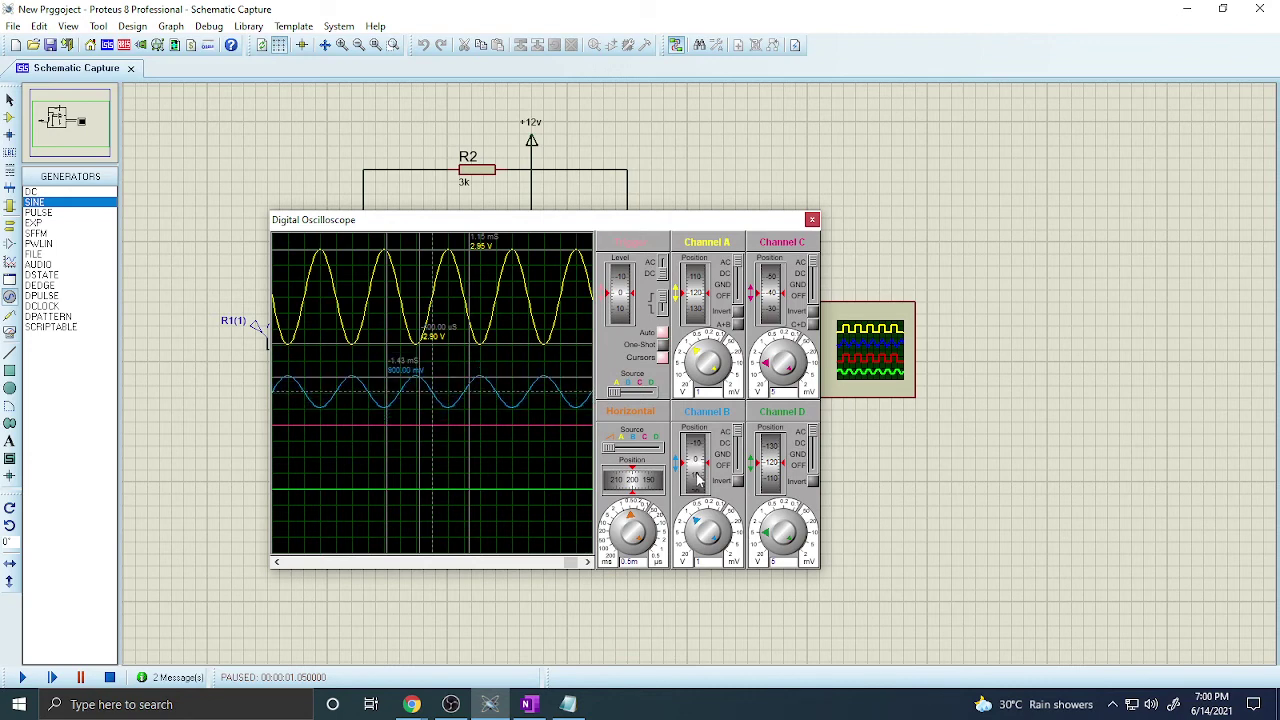
click(522, 403)
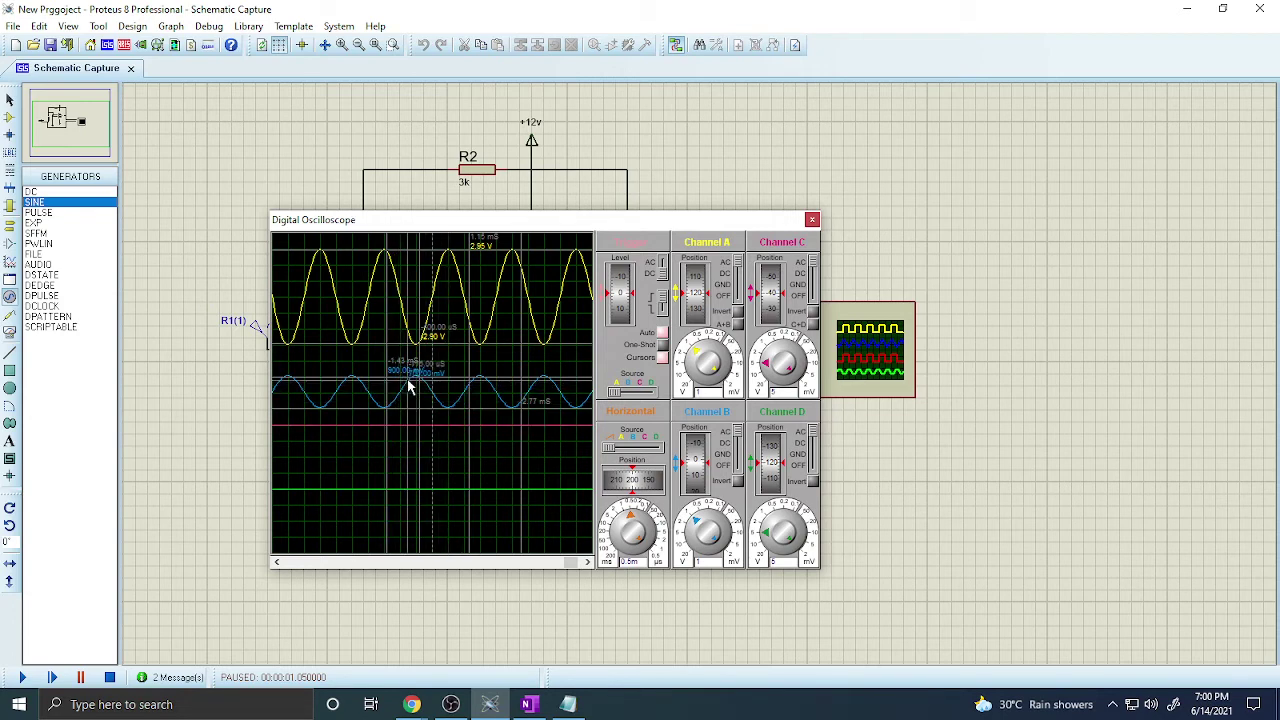
mouse_move(415, 383)
mouse_down()
mouse_move(411, 357)
mouse_move(458, 251)
mouse_up()
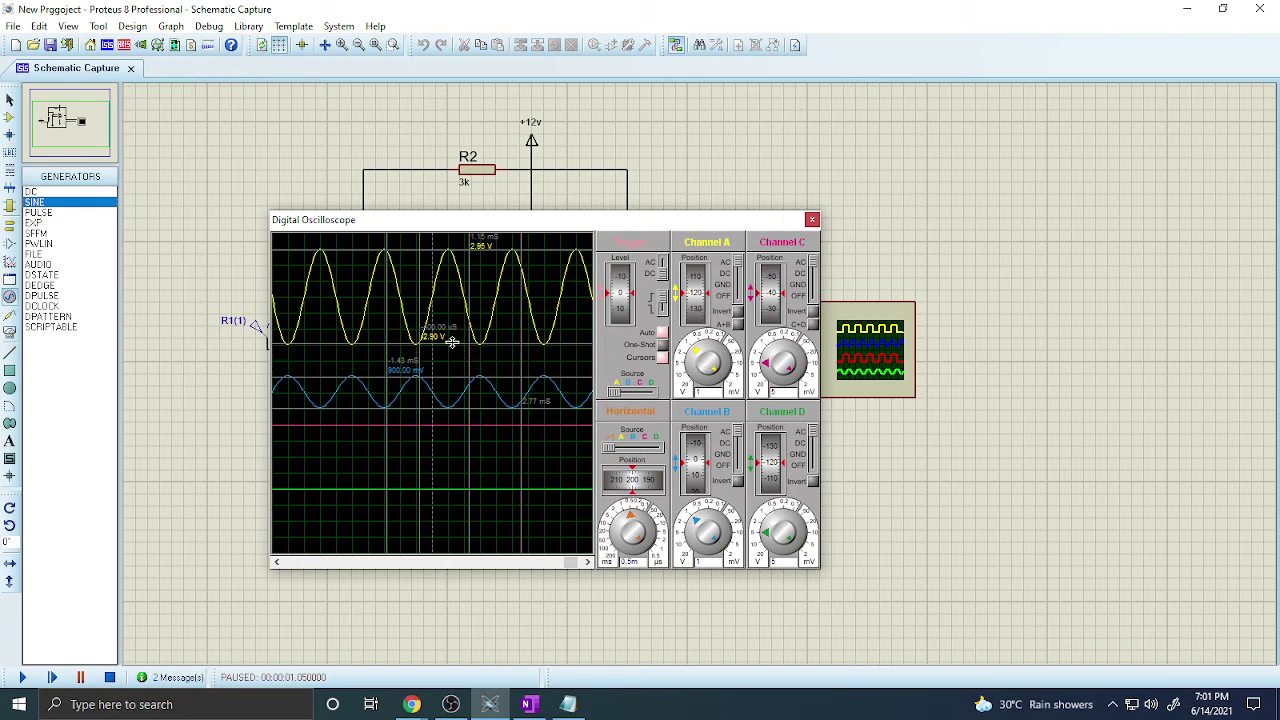
Stop the simulation and switch back to the Proteus schematic with the op-amp circuit
click(110, 678)
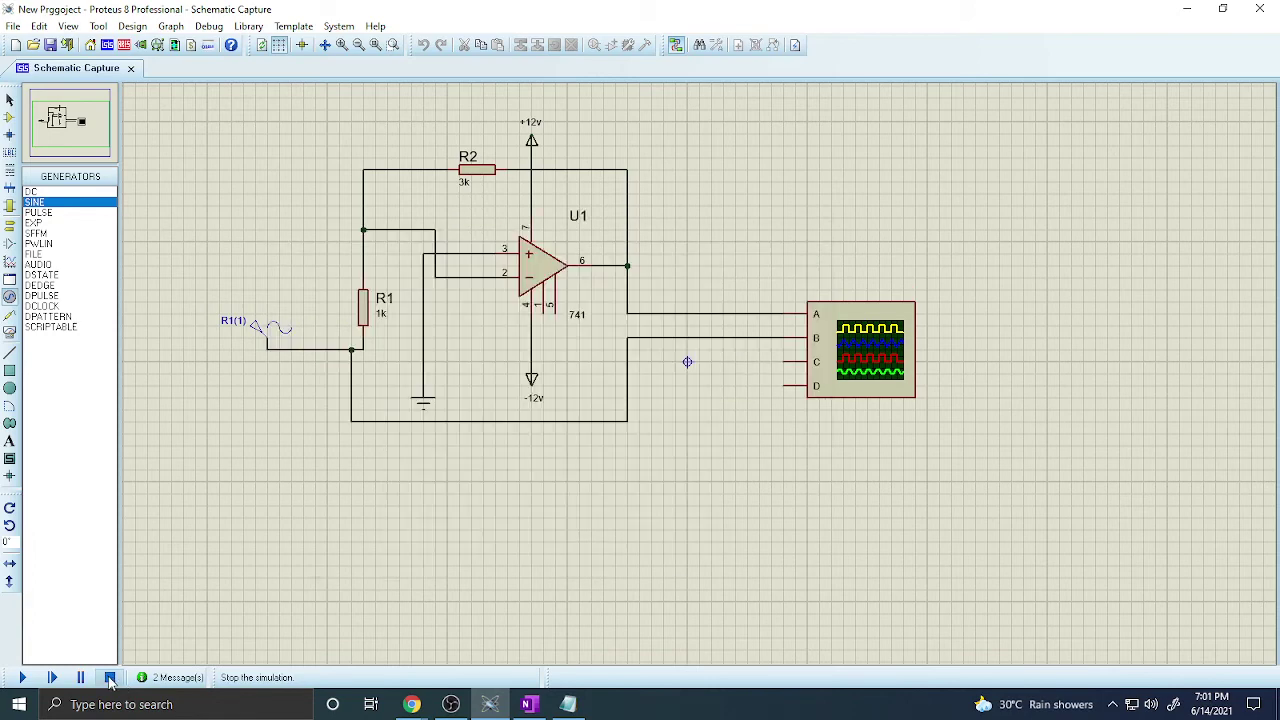
click(490, 704)
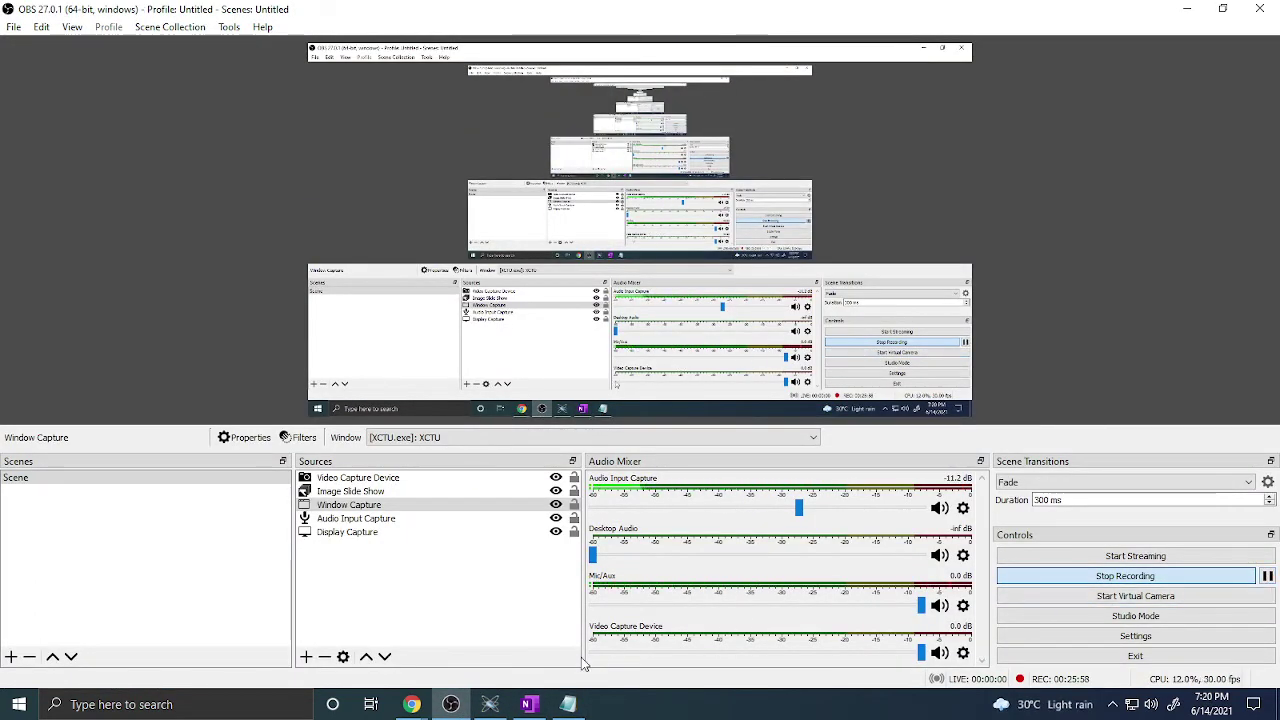
click(490, 704)
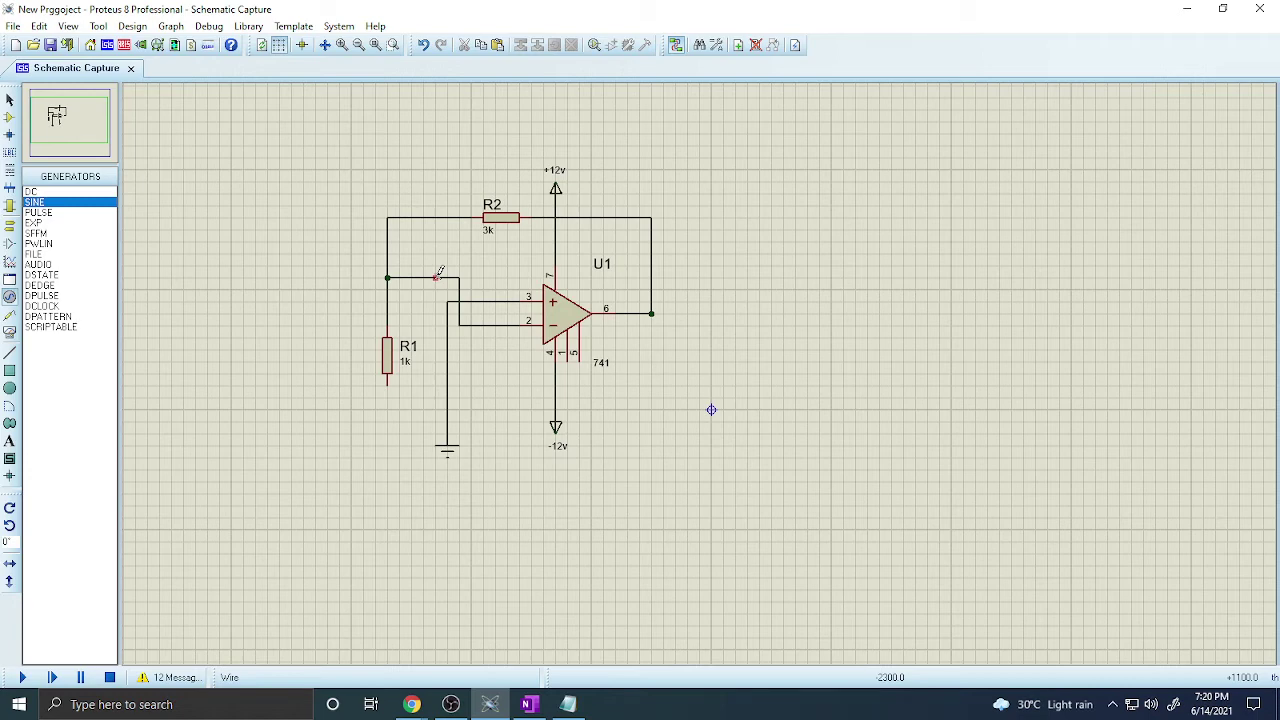
Delete the wire between the op-amp's non-inverting input and ground, and connect R1's free end to ground instead
right_click(448, 330)
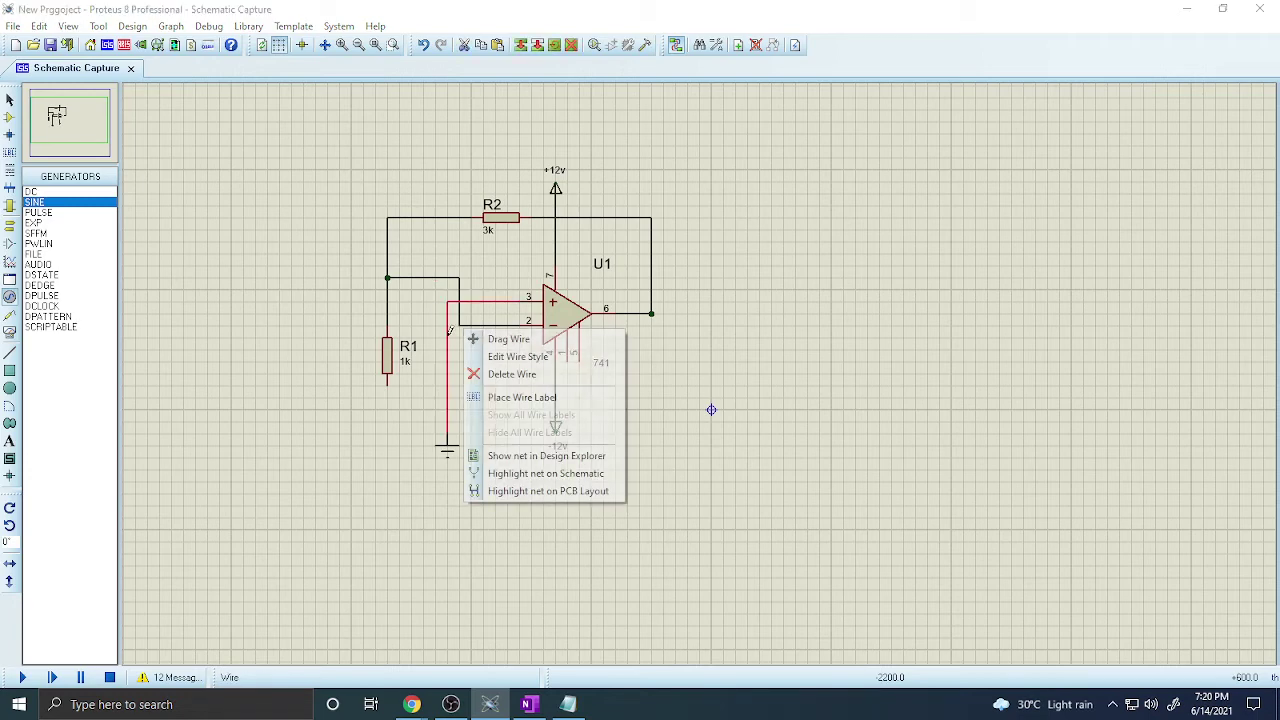
click(511, 374)
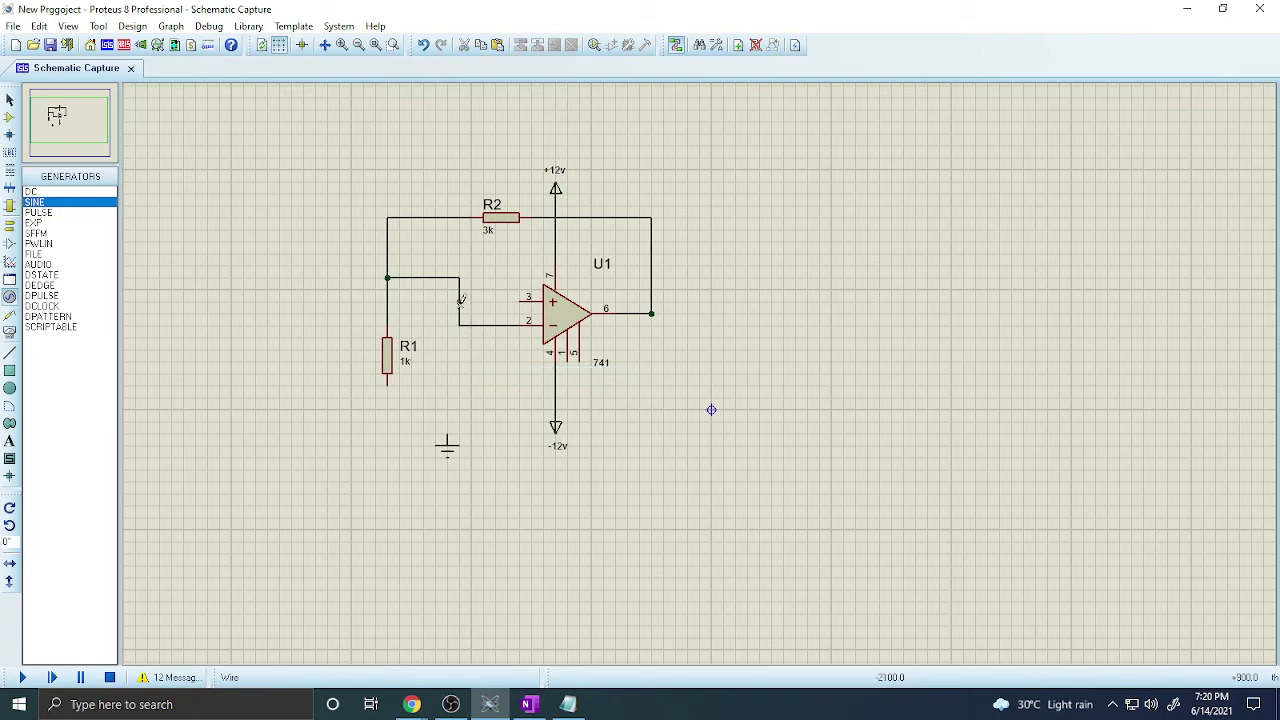
click(387, 383)
click(447, 430)
click(447, 436)
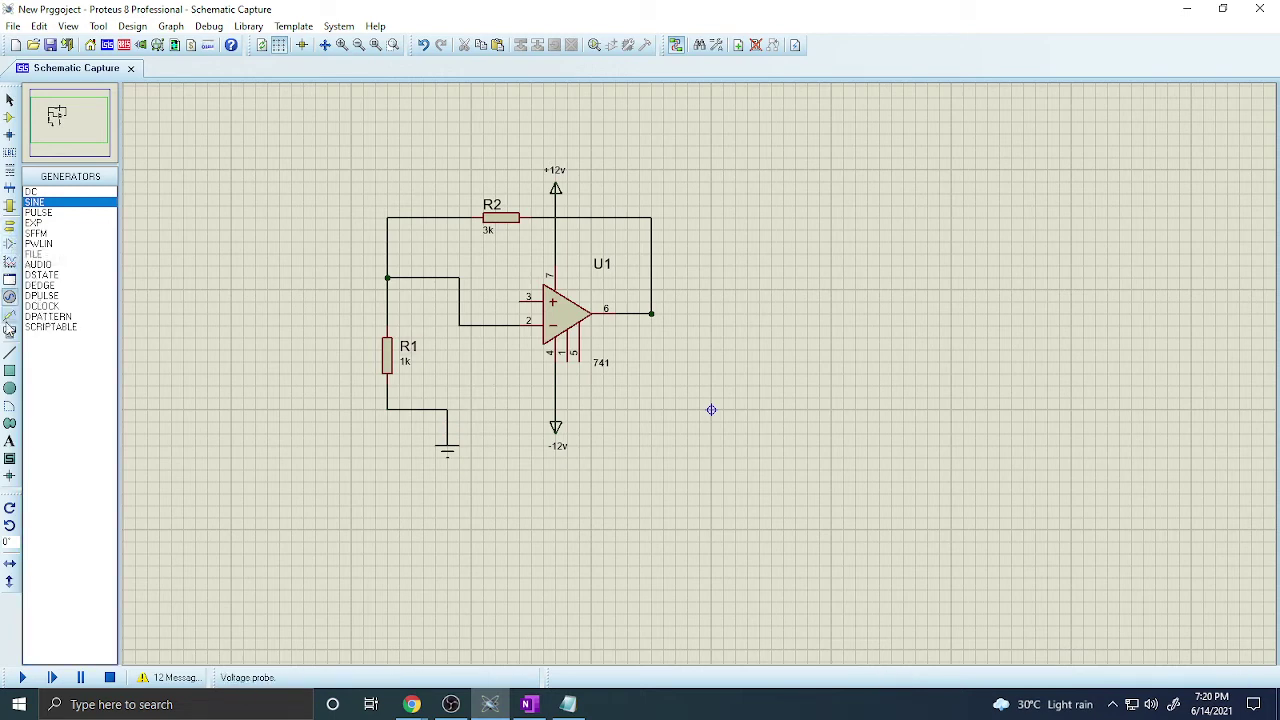
Place a DC generator to the left of R1 and a POT-HG potentiometer just below it
click(35, 195)
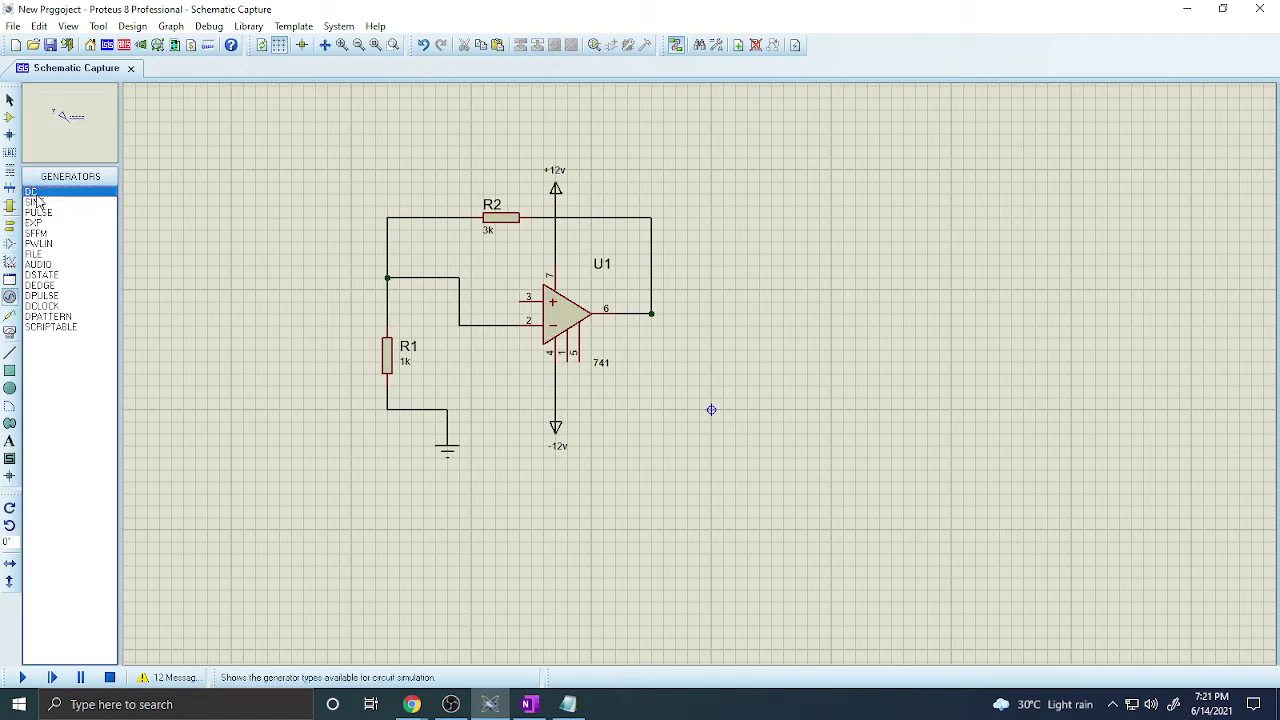
click(288, 351)
click(288, 351)
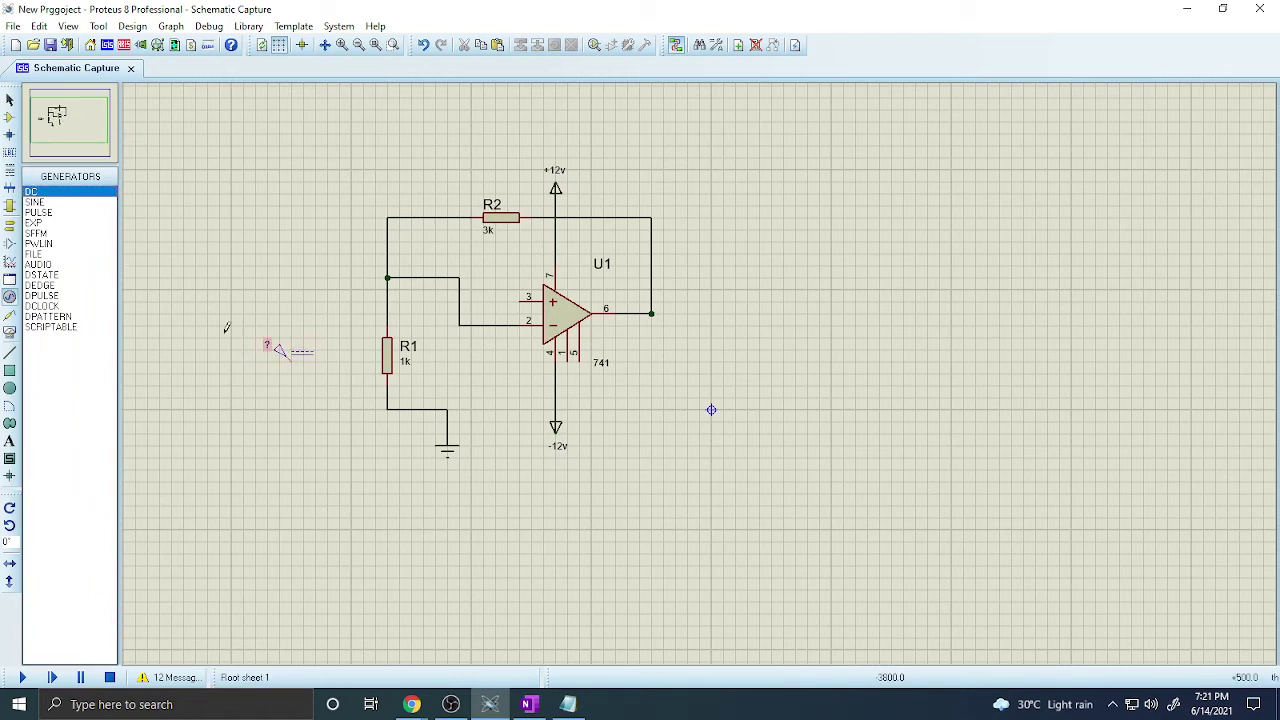
click(9, 117)
click(45, 223)
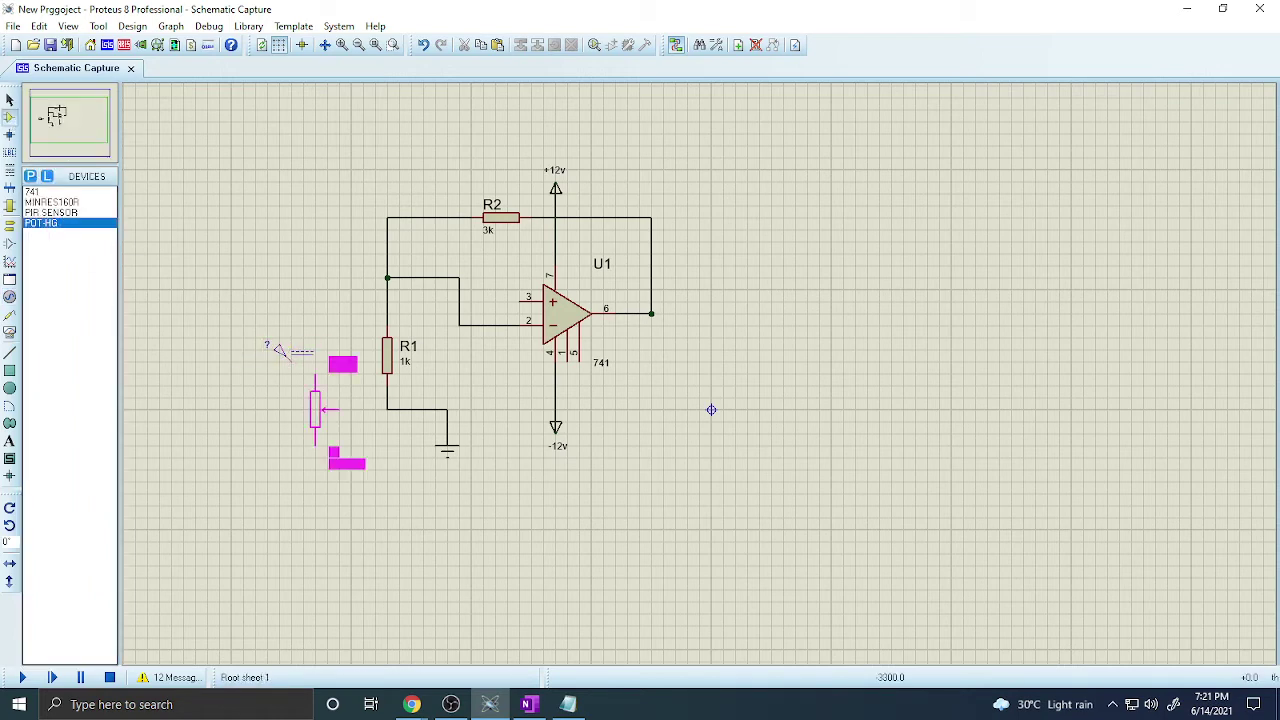
click(303, 420)
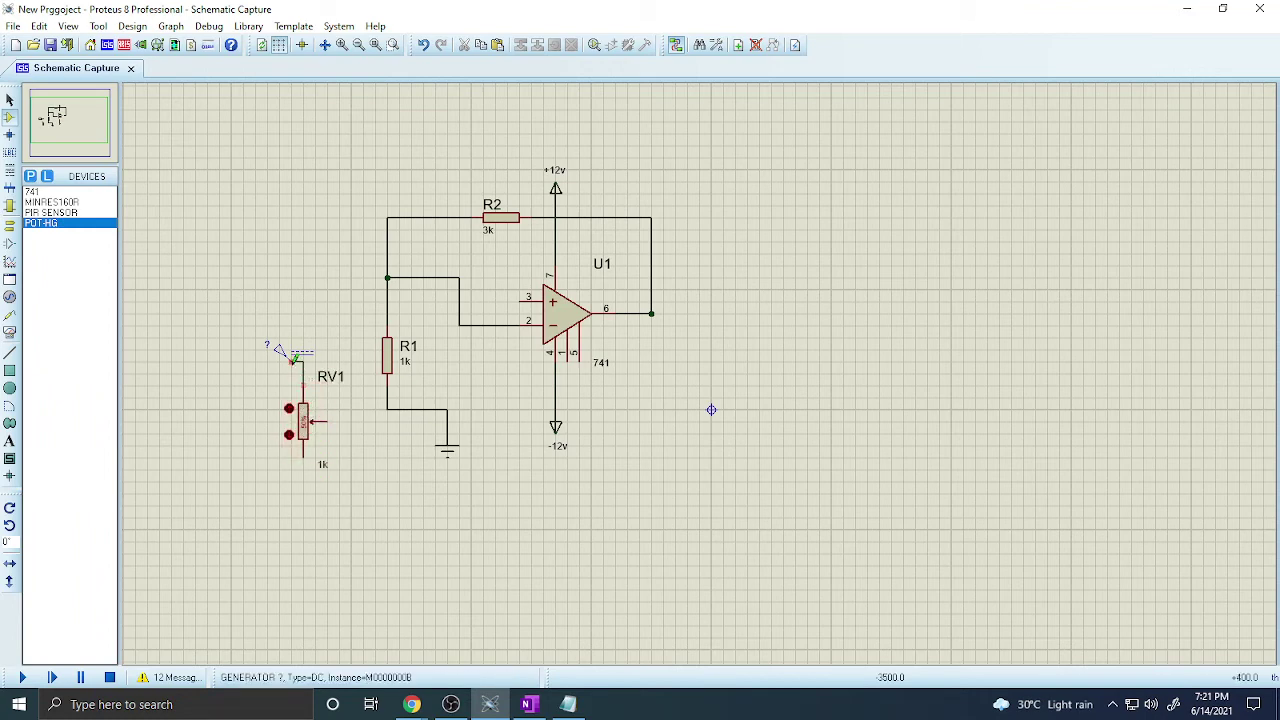
Wire the potentiometer's upper end to the DC generator, its lower end to ground and its wiper to op-amp pin 3
click(303, 456)
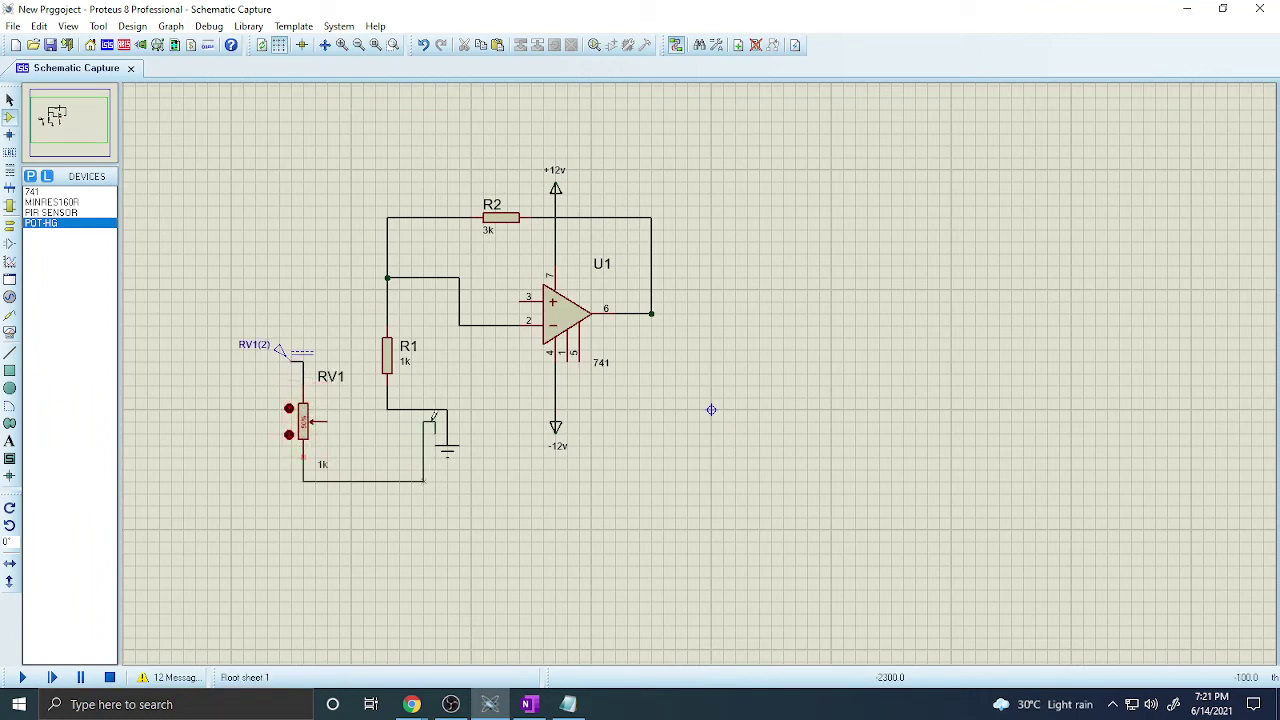
click(435, 410)
click(327, 420)
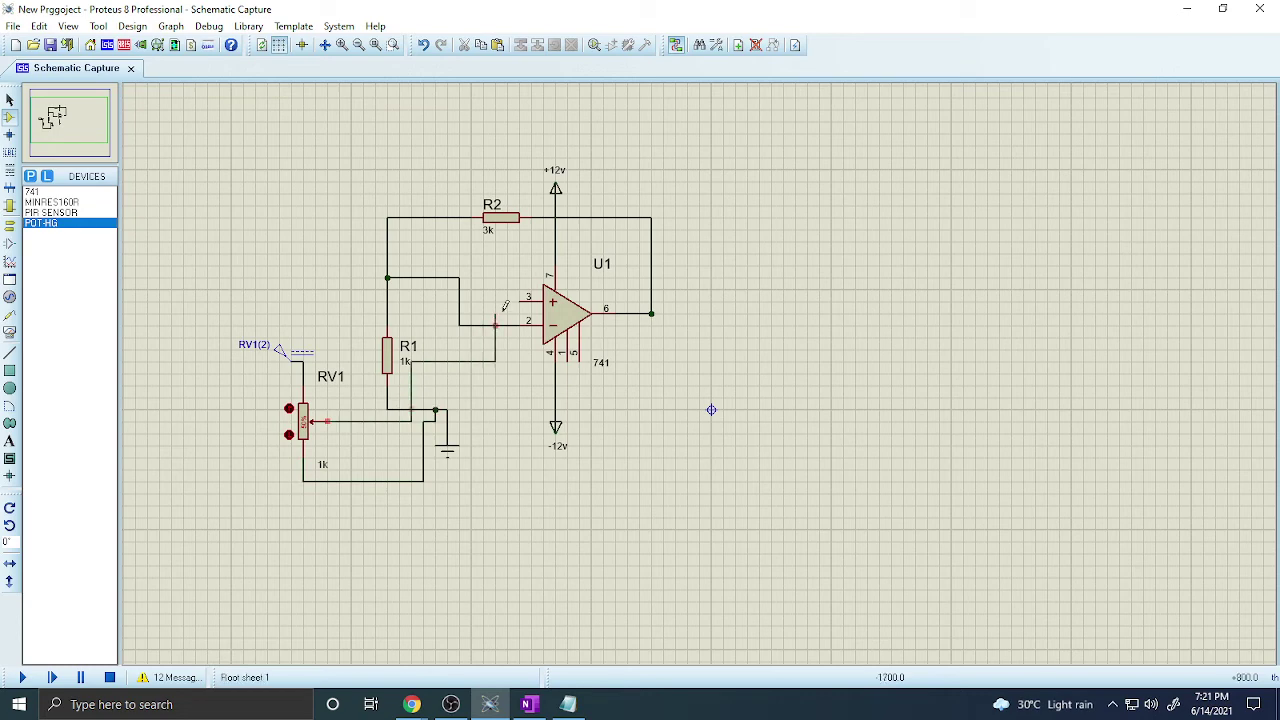
click(515, 297)
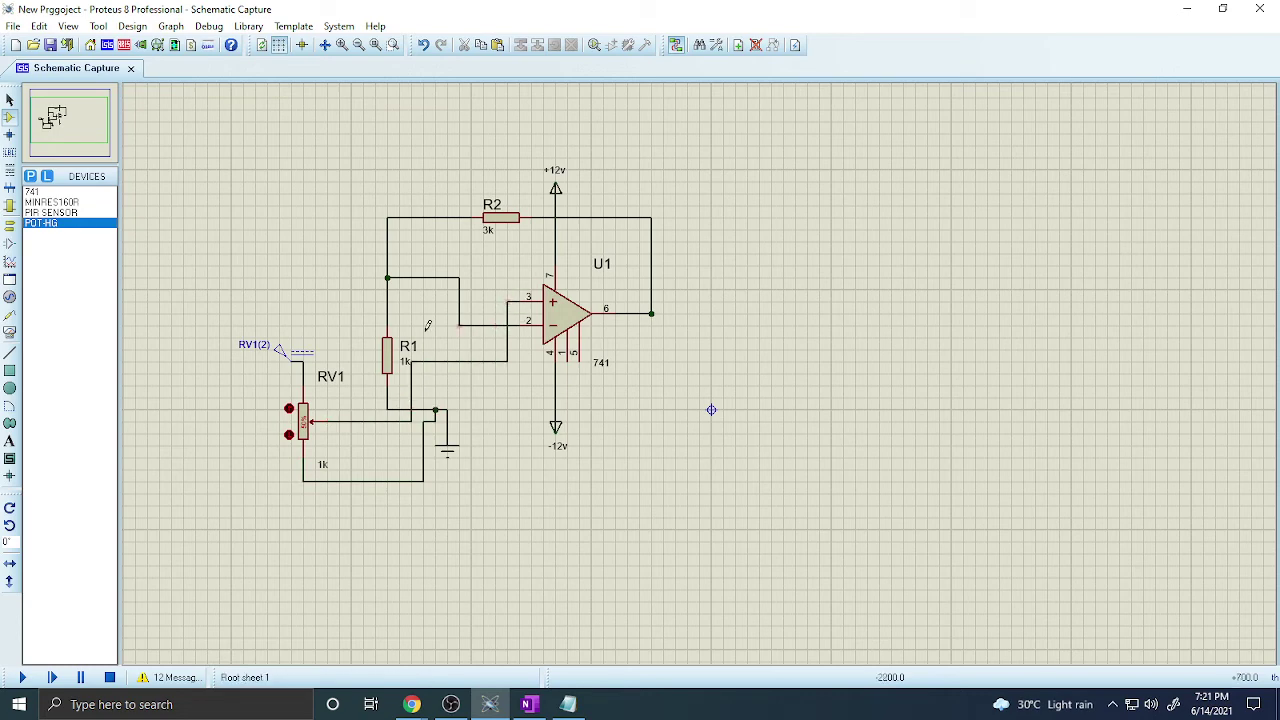
Add a DC voltmeter and wire it between the op-amp output and the ground line
click(10, 331)
click(77, 276)
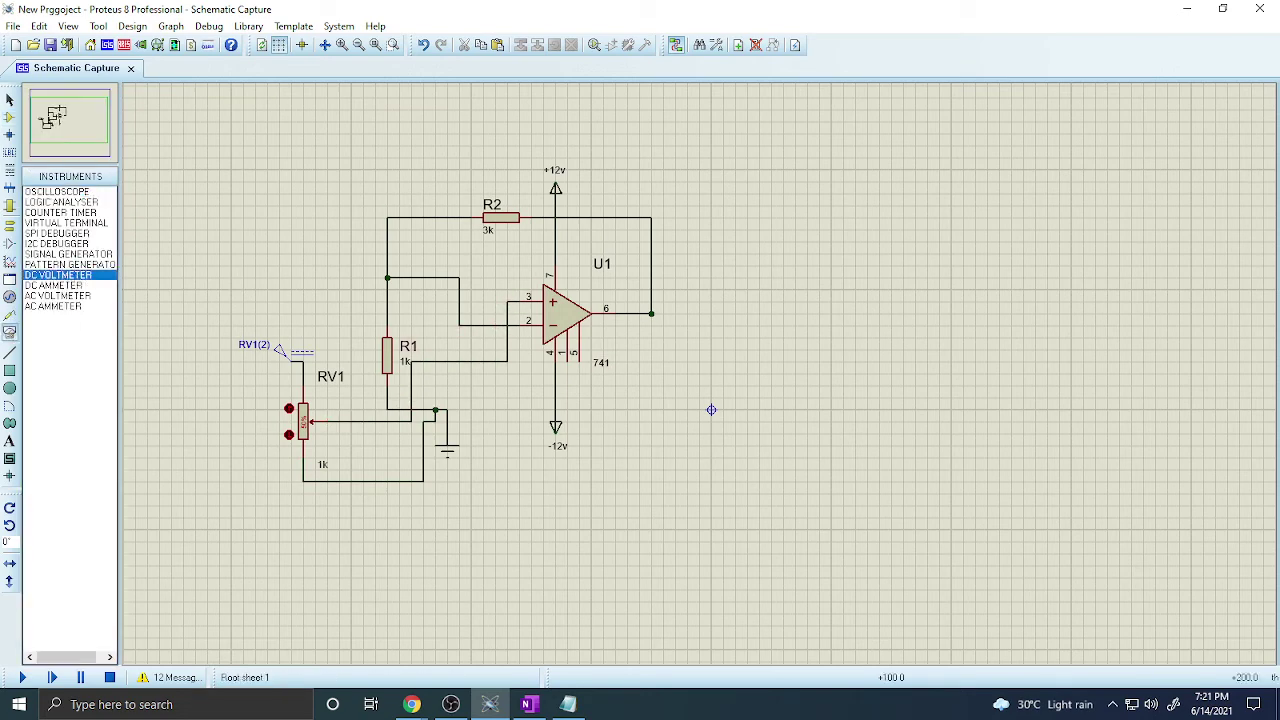
click(663, 420)
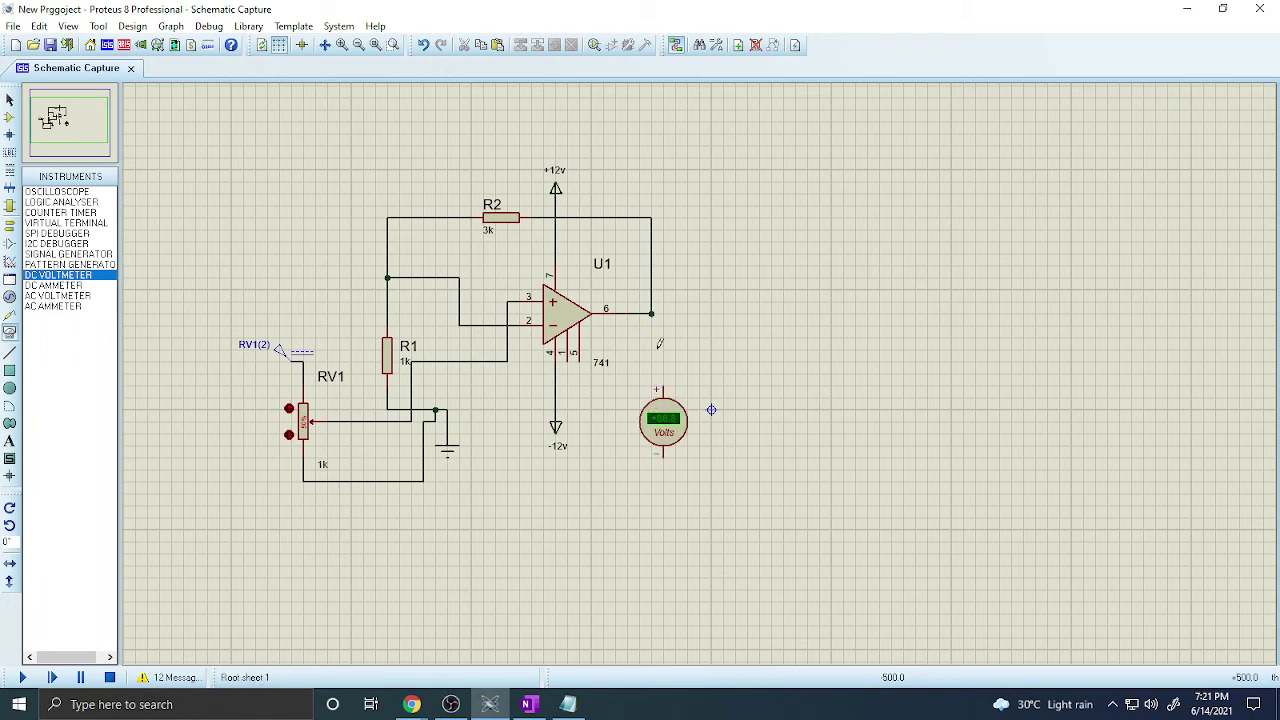
click(662, 386)
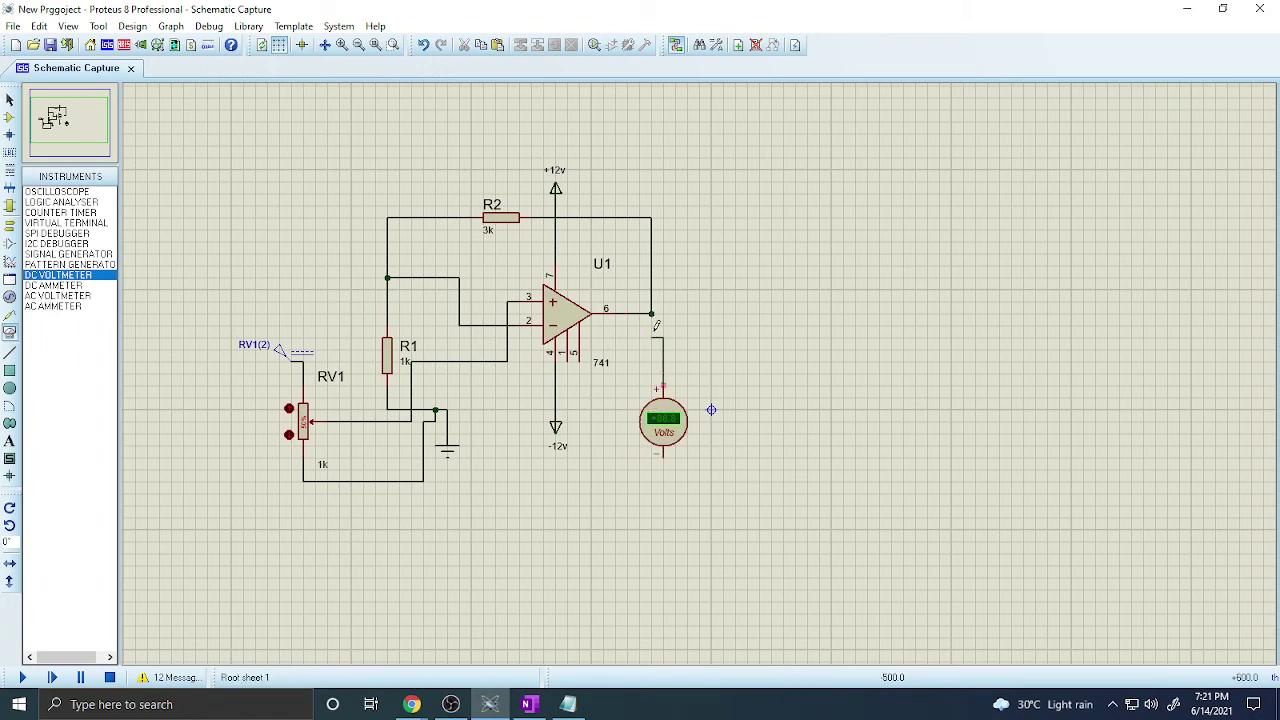
click(664, 457)
click(423, 480)
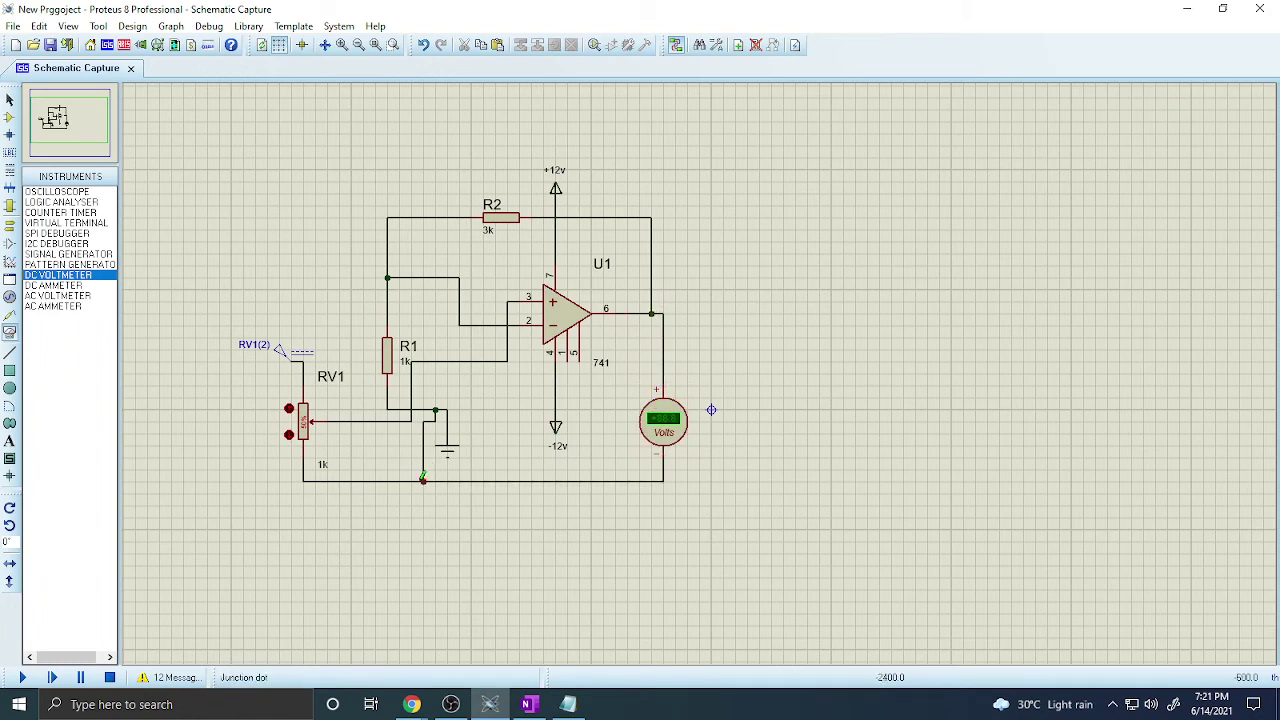
Add a second DC voltmeter and wire it between the non-inverting input line and the ground line
click(496, 420)
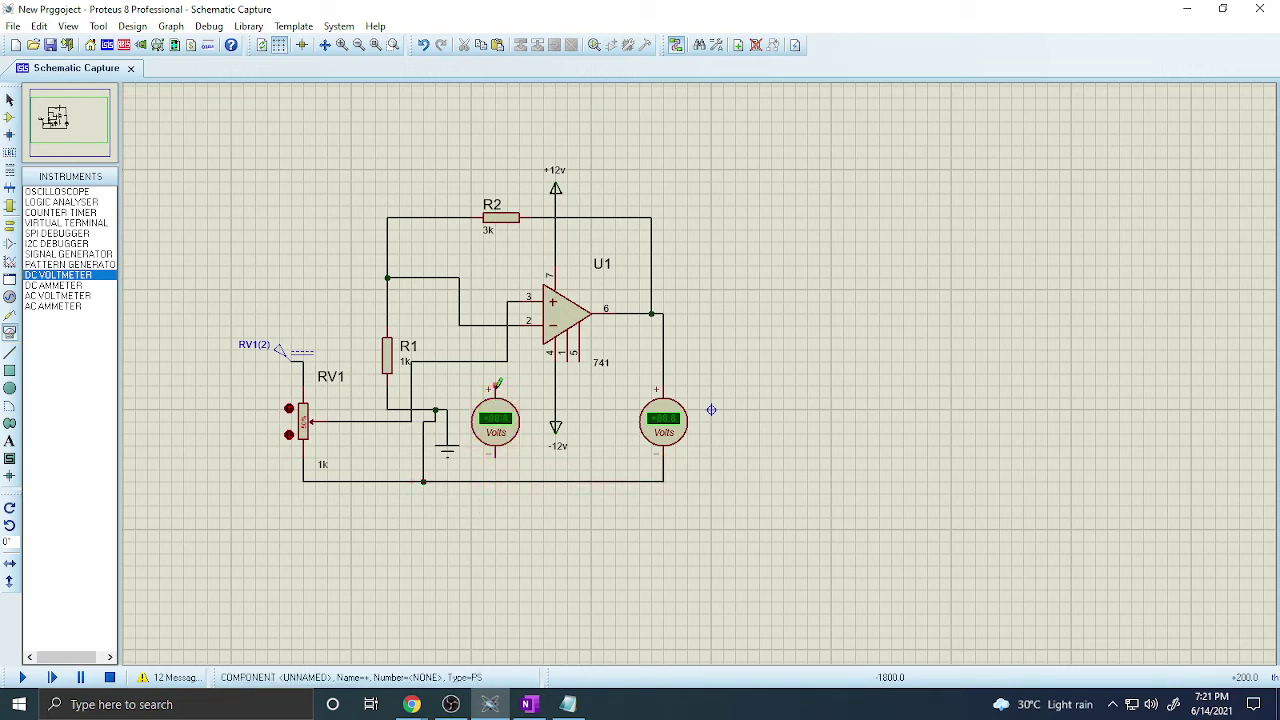
click(497, 383)
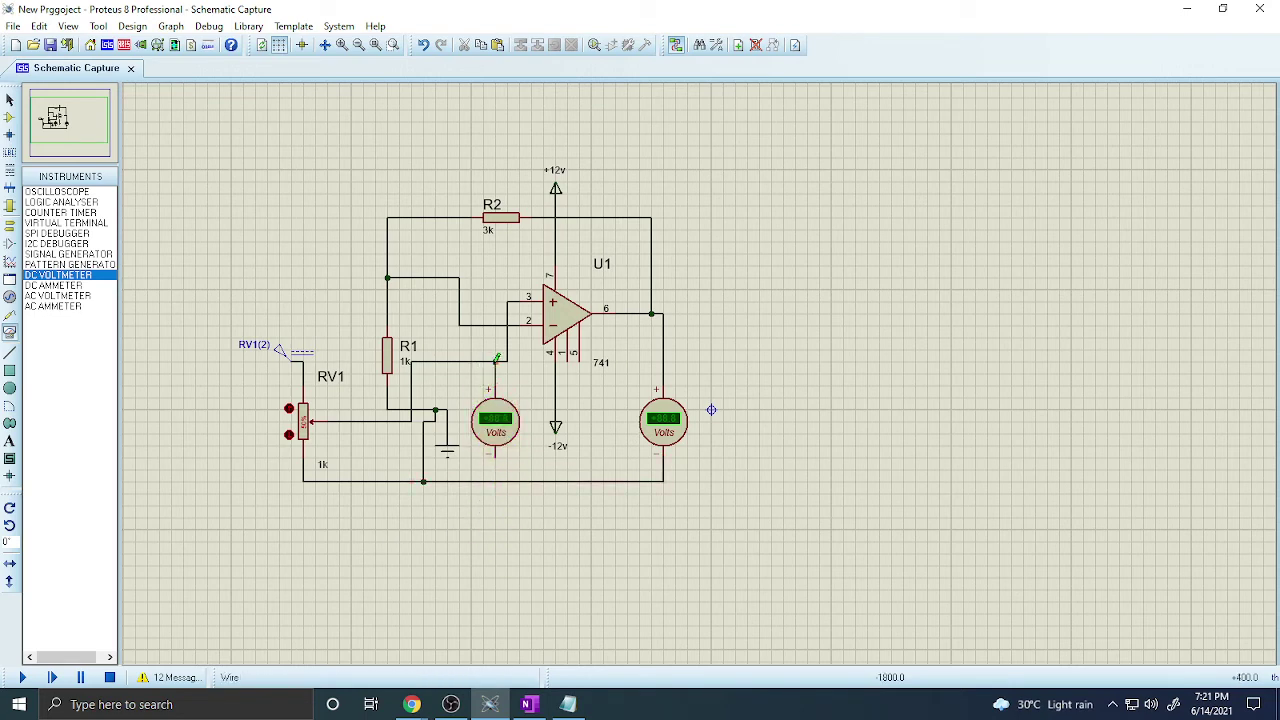
click(495, 456)
click(495, 481)
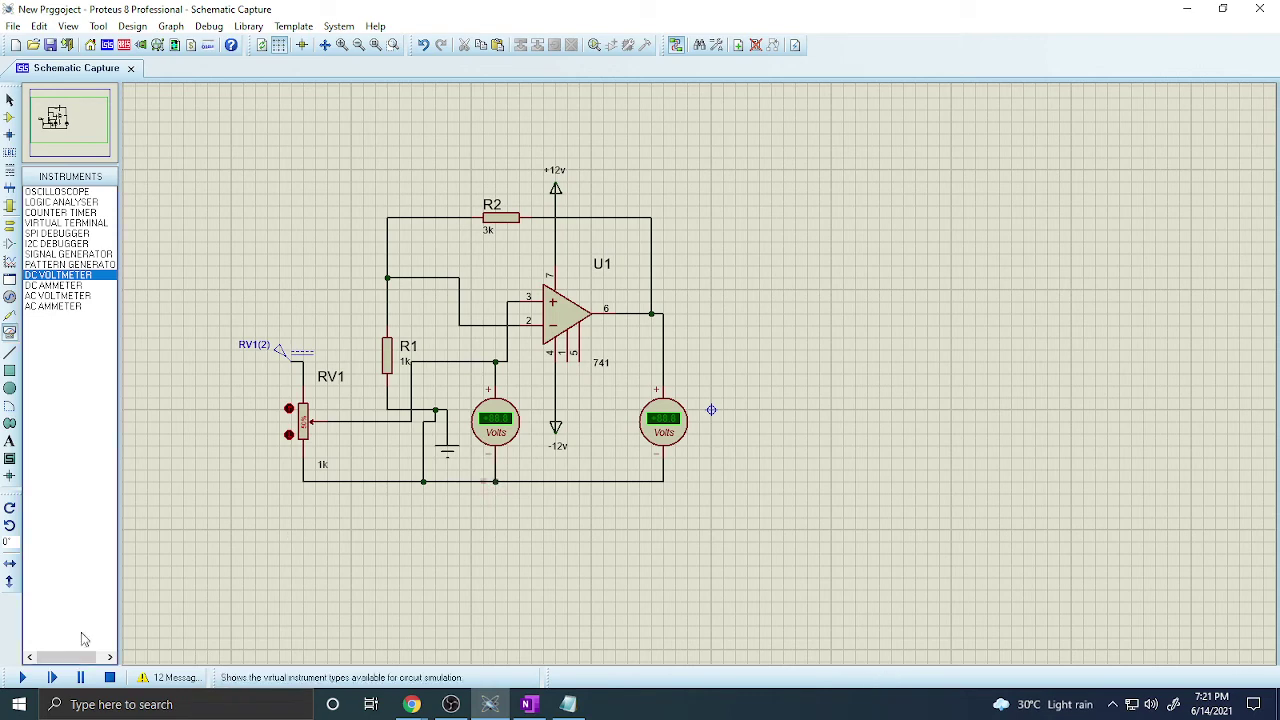
Test-run and stop the simulation, and set the DC generator's voltage to 12 V
click(22, 677)
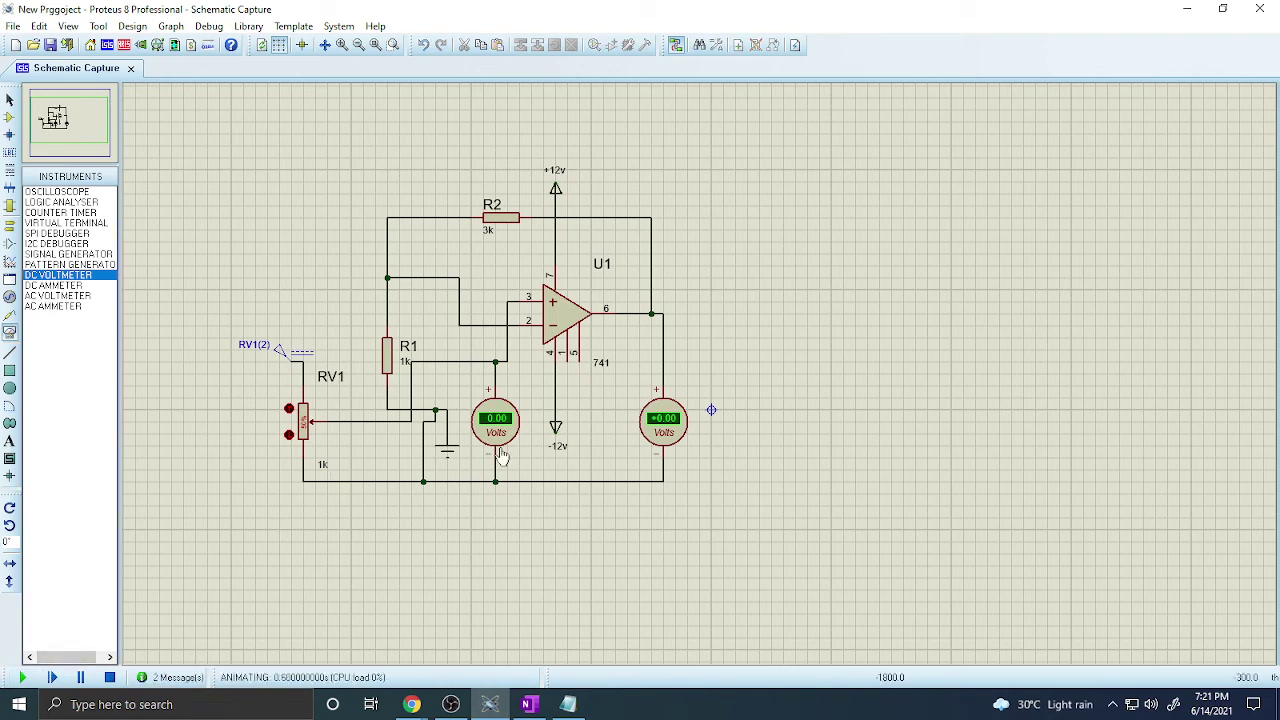
scroll(502, 452, up, 1)
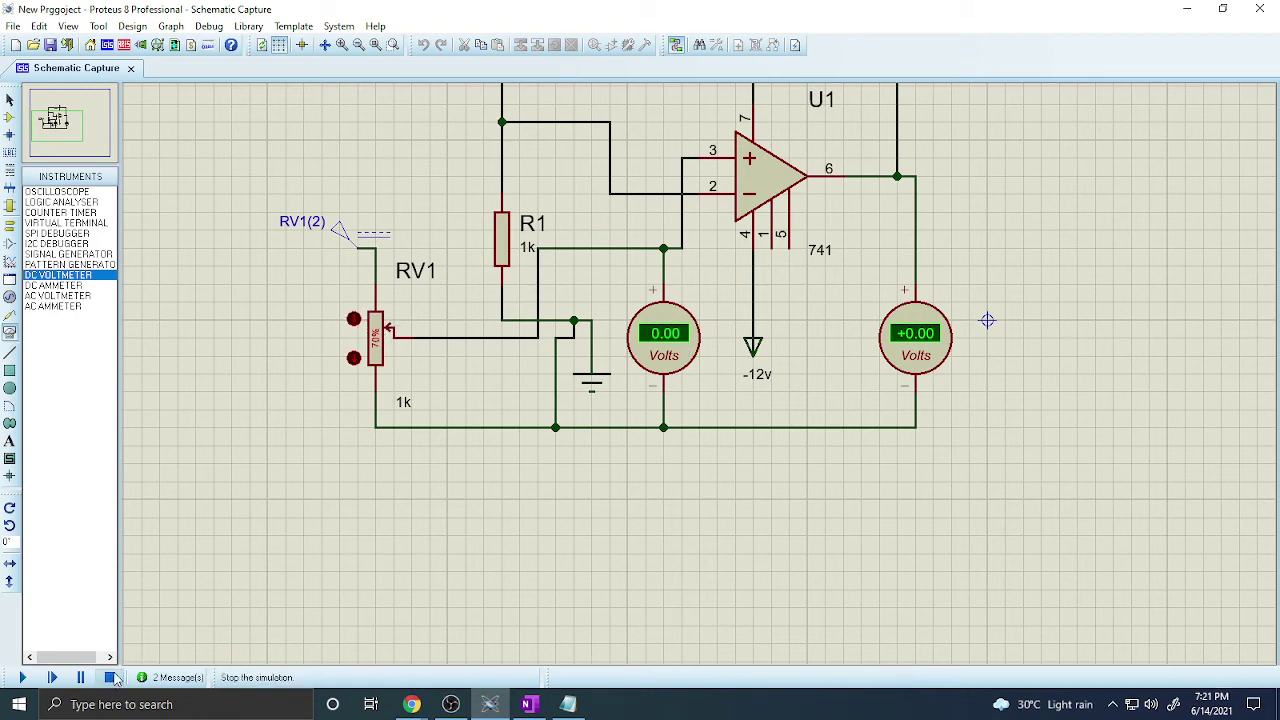
double_click(340, 242)
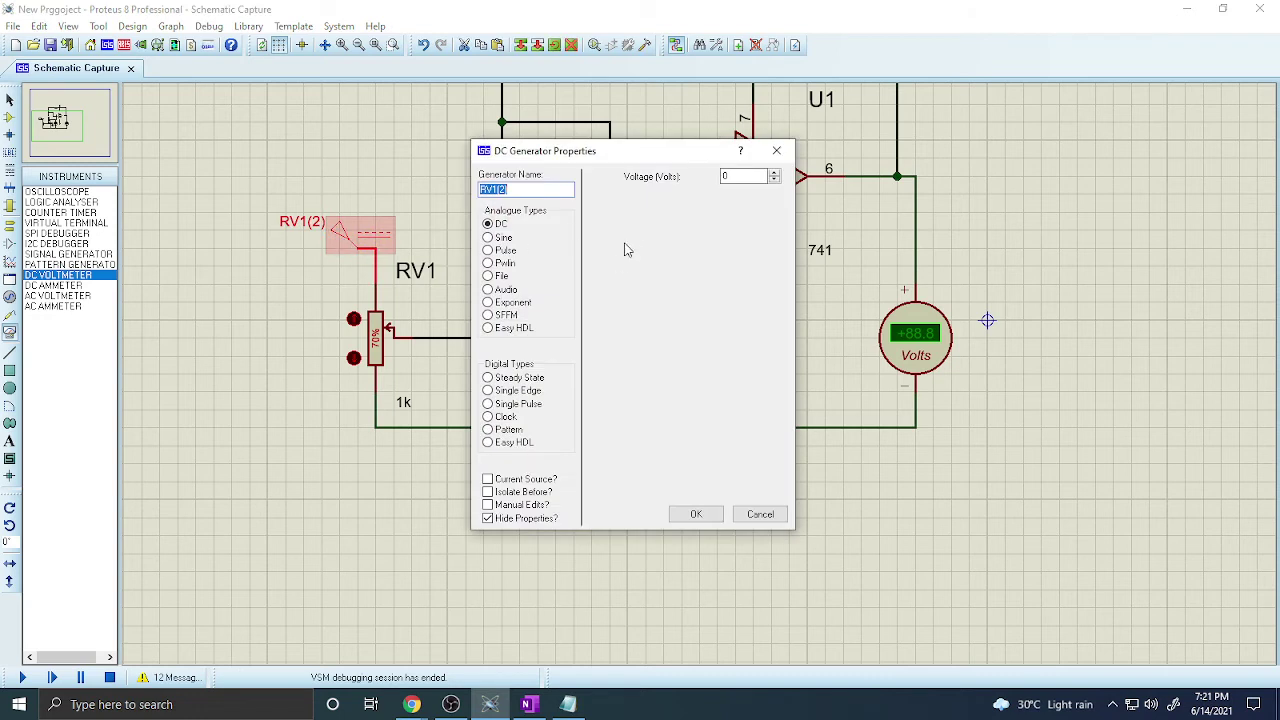
drag(740, 177, 706, 178)
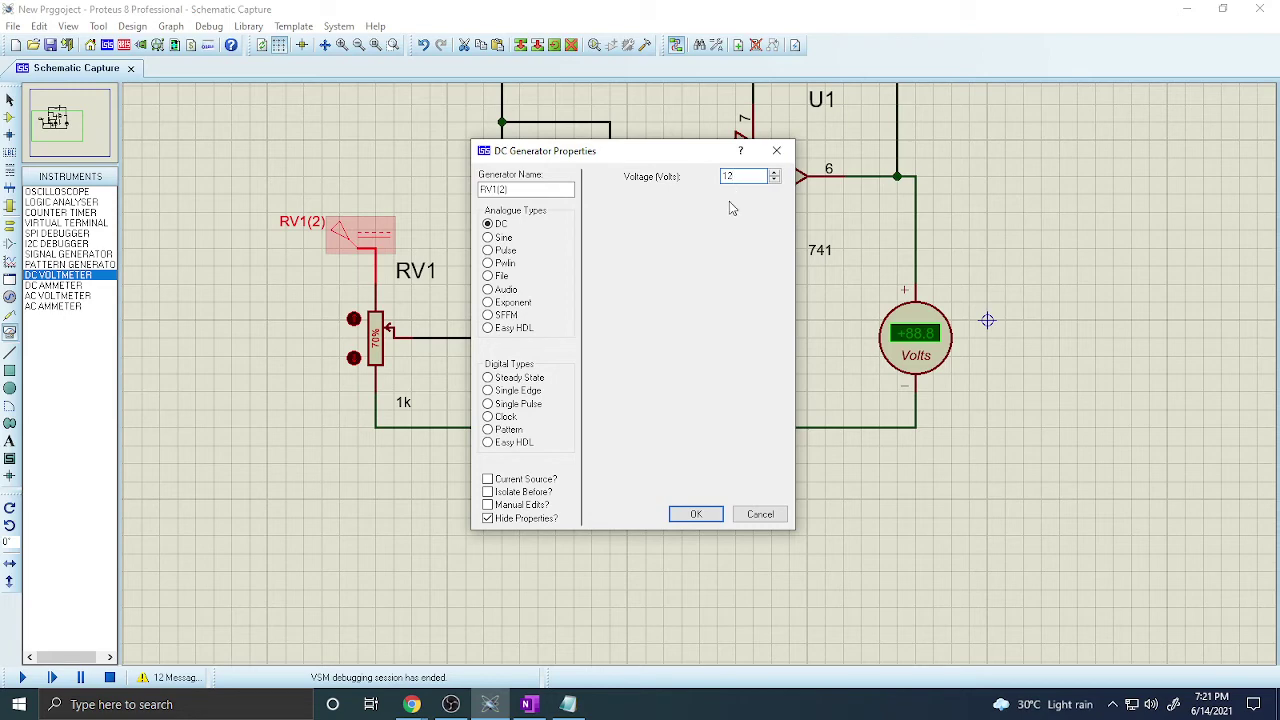
text(12)
click(696, 514)
Run the simulation and lower potentiometer RV1 to 5%
click(22, 677)
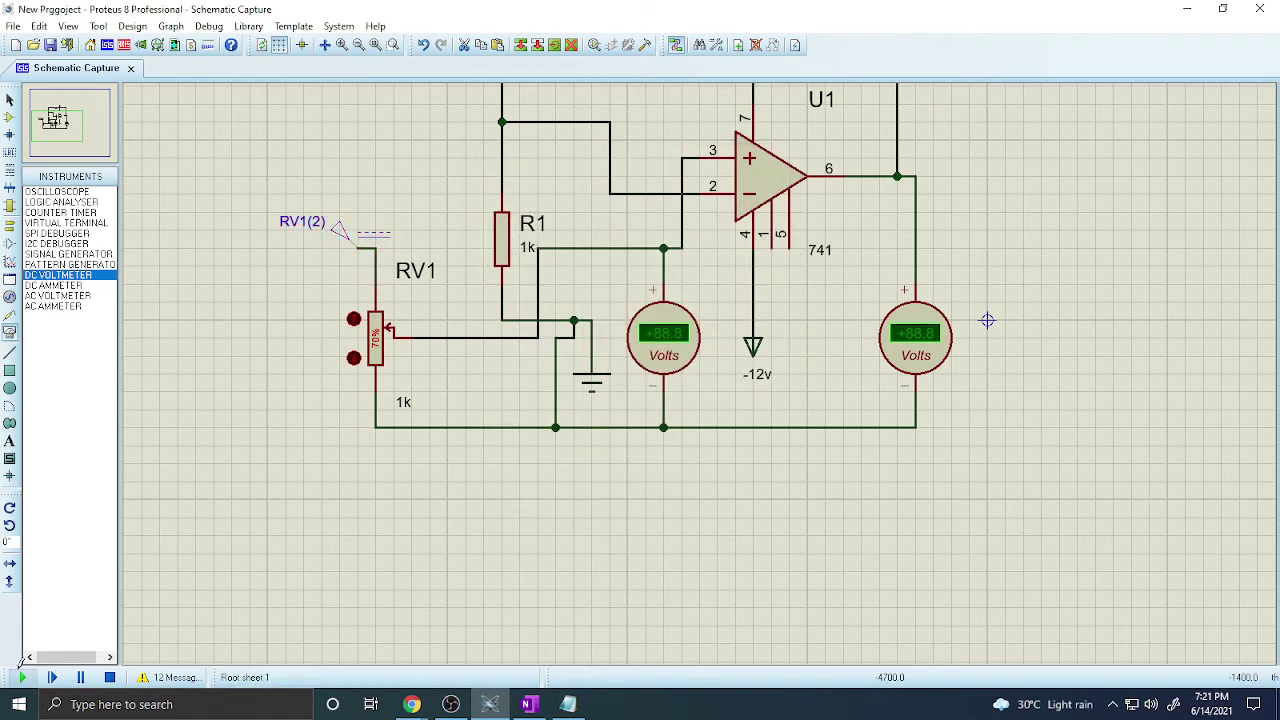
drag(383, 338, 377, 371)
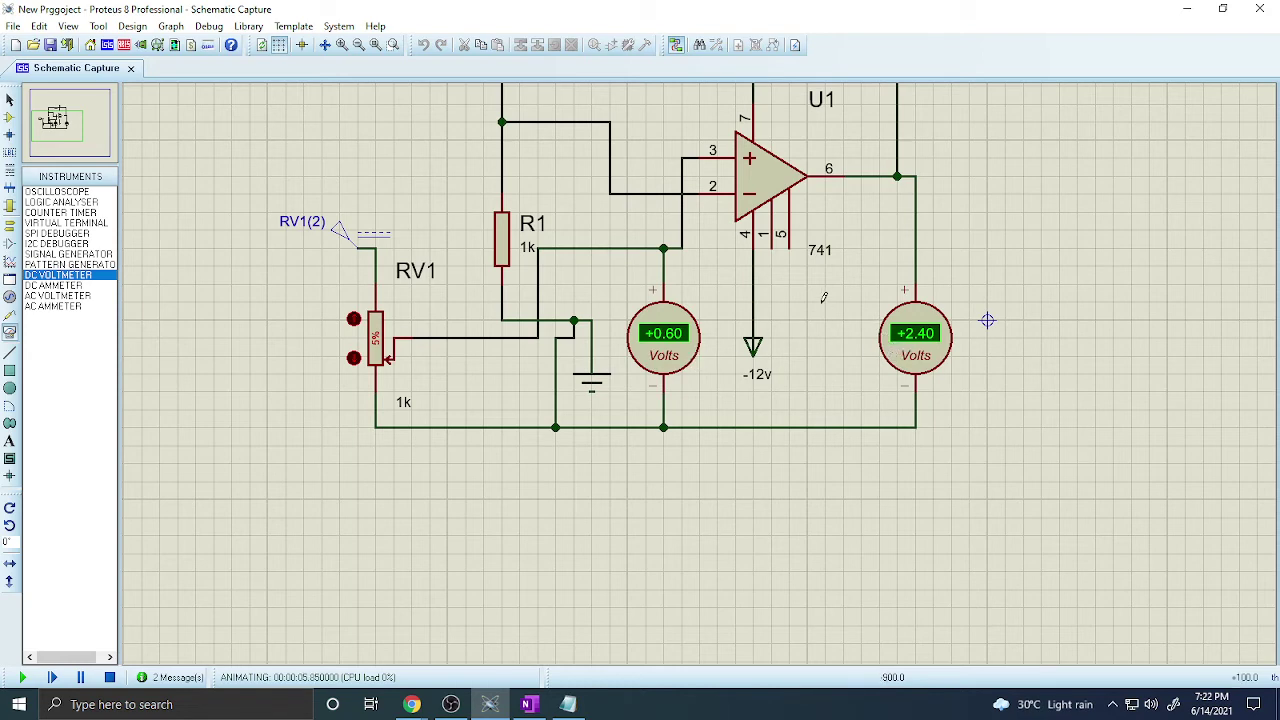
scroll(772, 307, down, 1)
scroll(700, 368, up, 1)
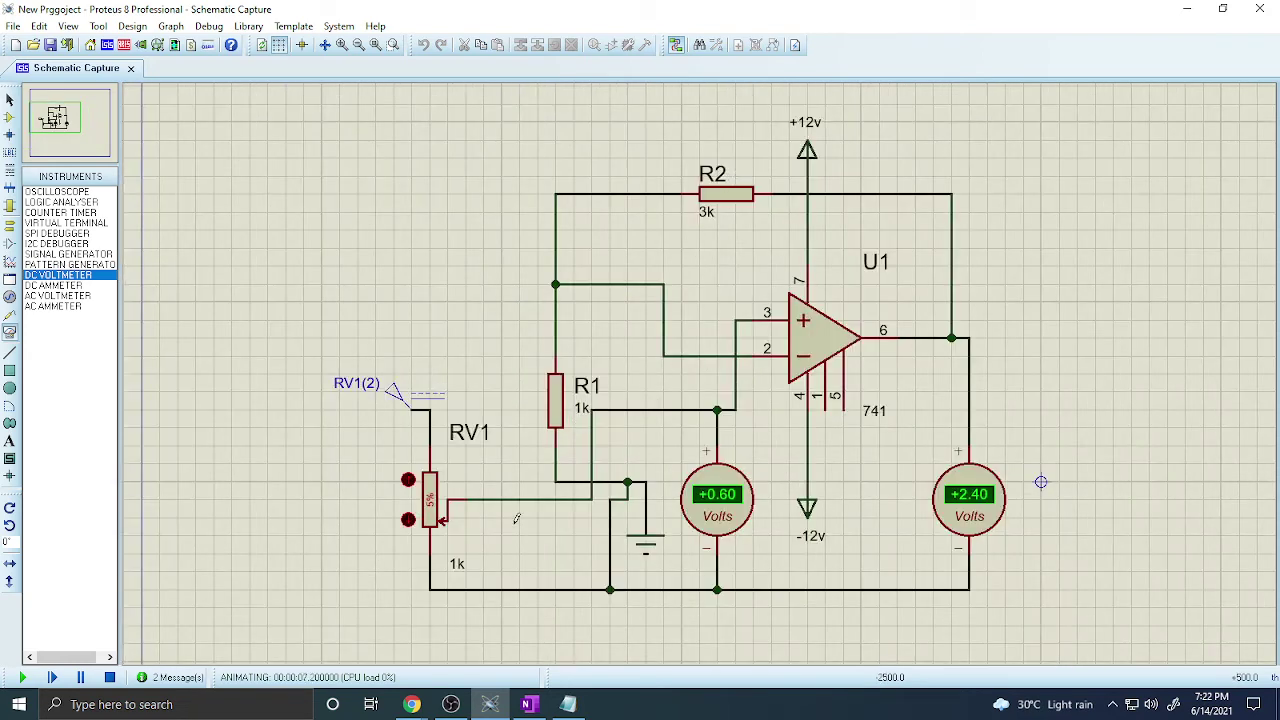
Switch to OneNote to review the non-inverting amplifier sketch and its gain formula, and return to the Proteus simulation
click(529, 704)
scroll(642, 436, up, 4)
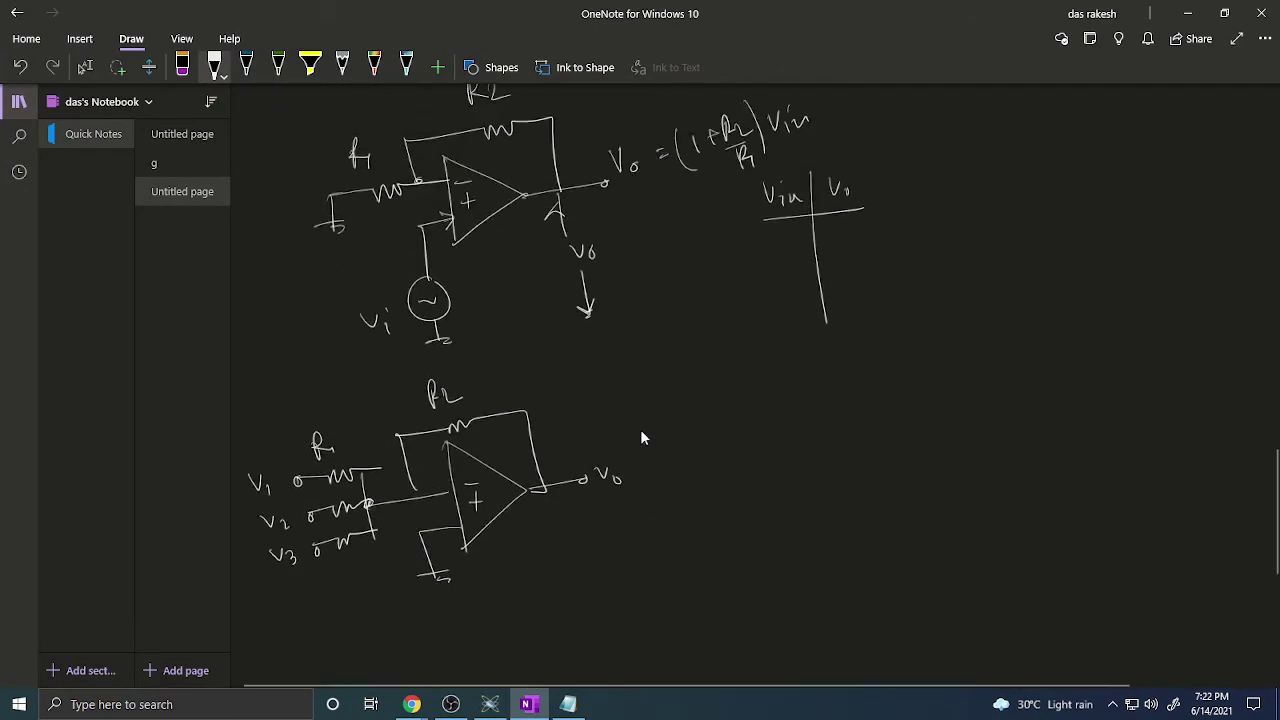
scroll(642, 437, up, 3)
scroll(670, 450, down, 1)
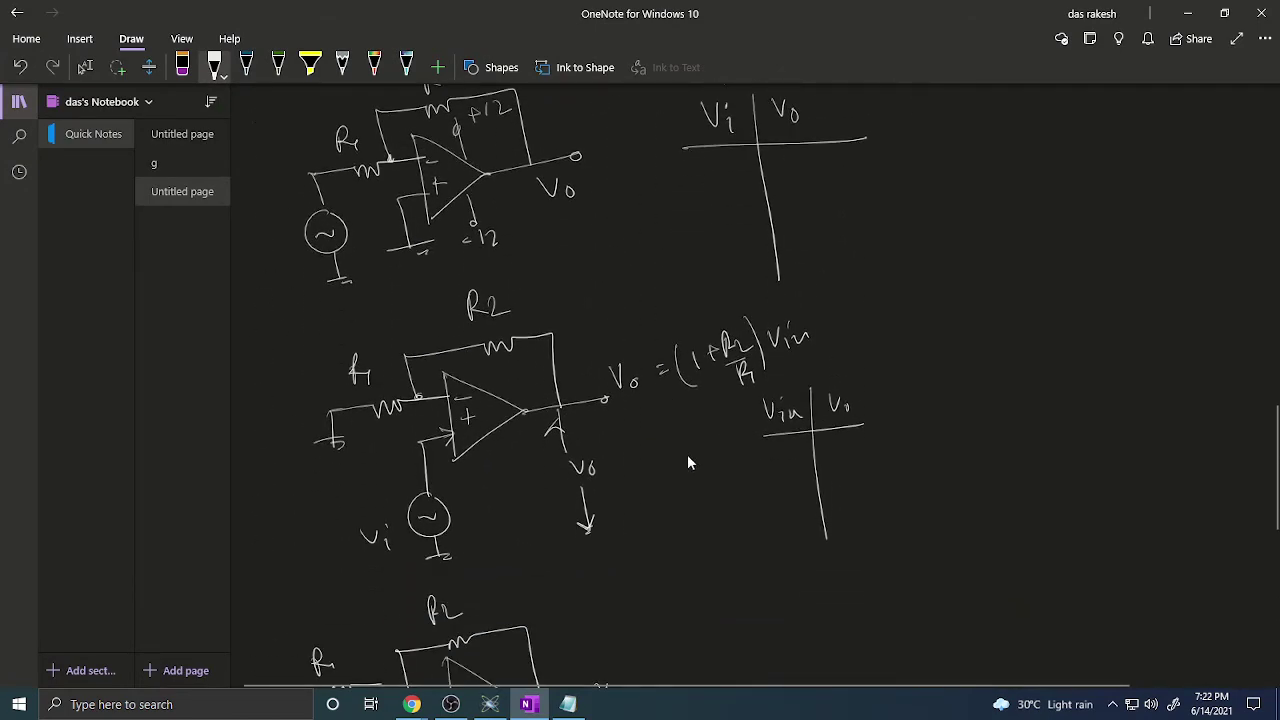
click(546, 698)
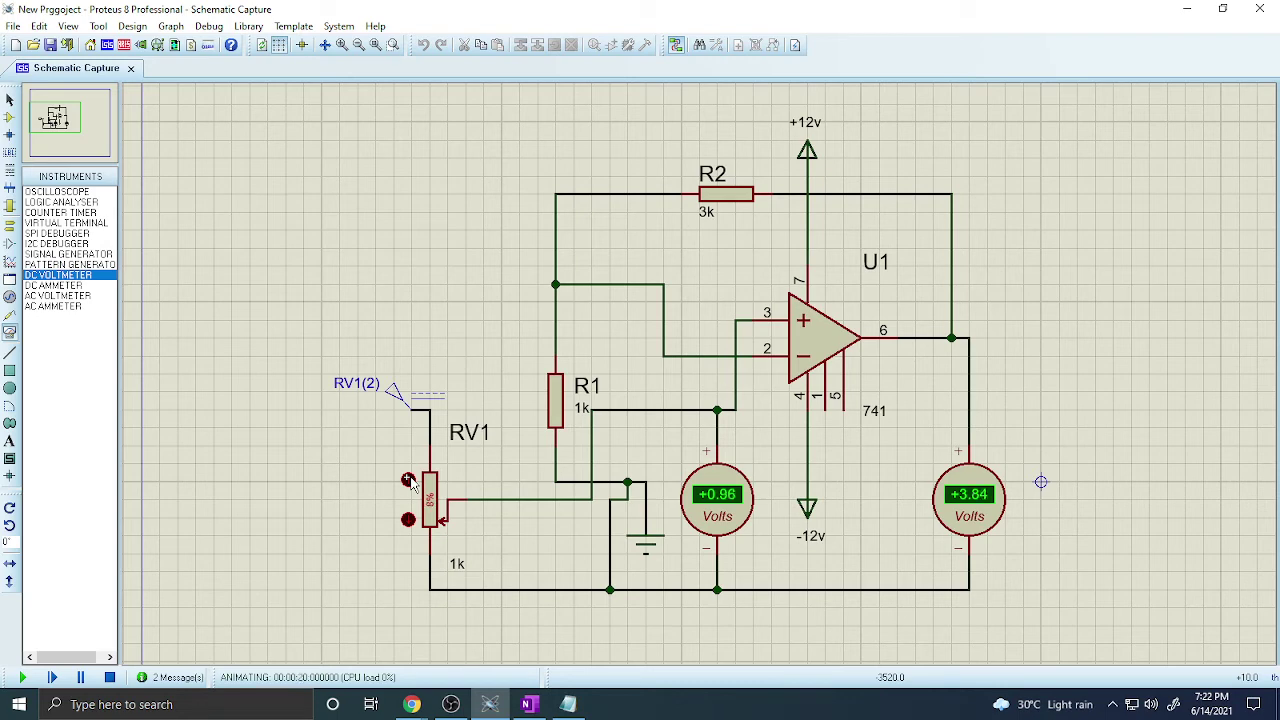
Raise potentiometer RV1 in small increments to 31% while comparing the input and output voltmeters
click(409, 480)
click(409, 480)
click(409, 480)
click(409, 480)
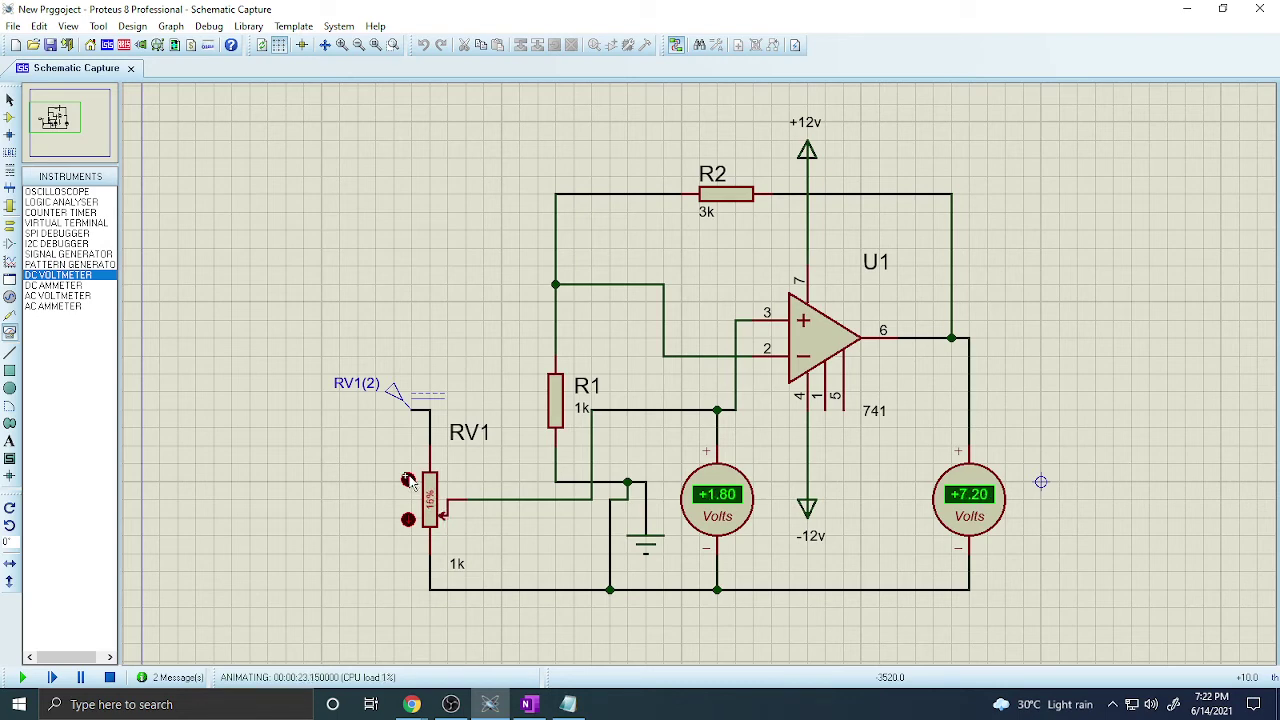
click(409, 480)
click(409, 480)
click(409, 480)
click(409, 480)
click(409, 480)
click(409, 480)
click(409, 480)
click(409, 480)
click(409, 480)
click(409, 480)
click(409, 480)
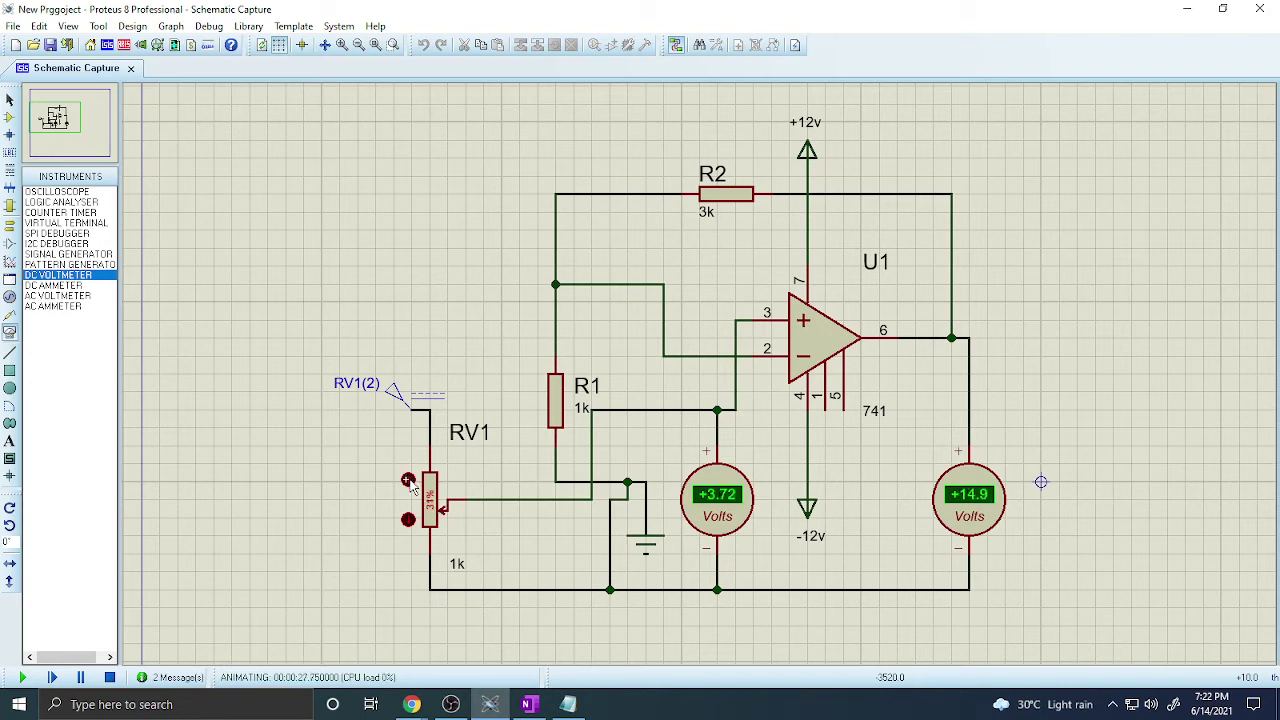
Fine-tune potentiometer RV1 to 25% and inspect the running circuit's two voltmeters
click(409, 480)
click(409, 480)
click(408, 520)
click(408, 520)
click(408, 520)
click(408, 520)
click(408, 520)
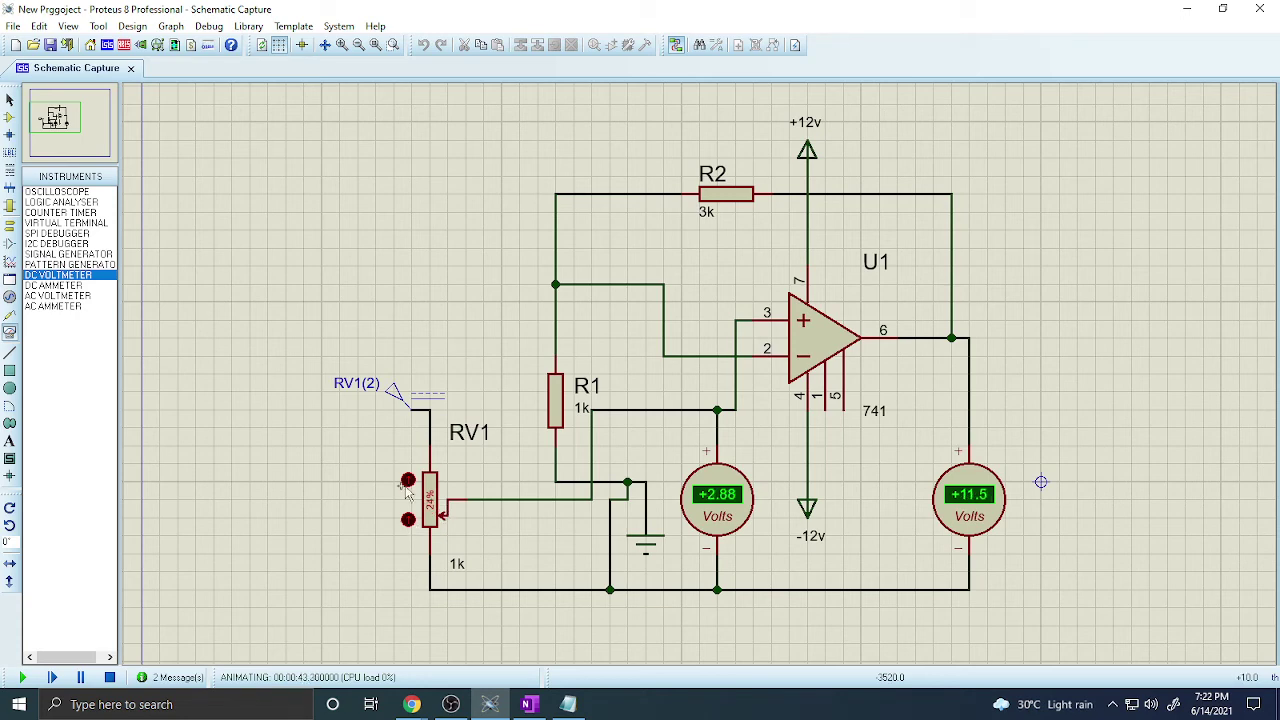
click(407, 481)
scroll(424, 482, down, 1)
scroll(771, 460, up, 1)
scroll(700, 377, down, 1)
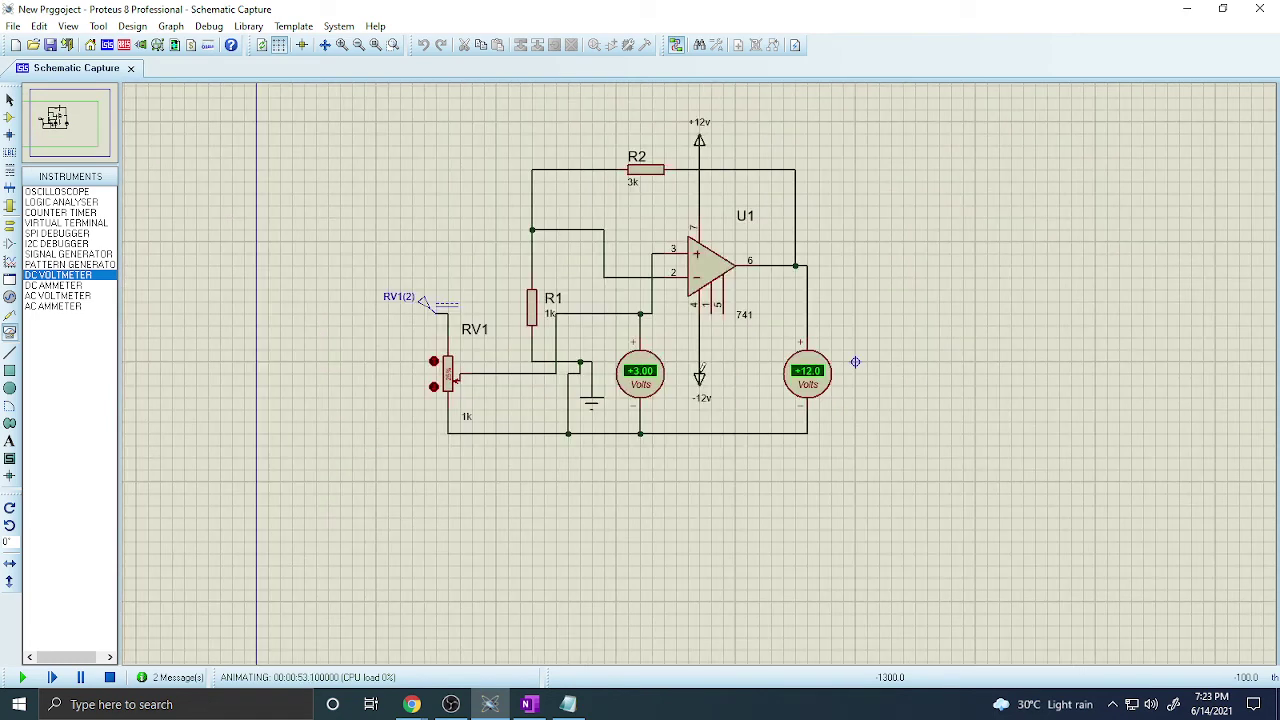
scroll(698, 382, up, 1)
scroll(698, 382, down, 1)
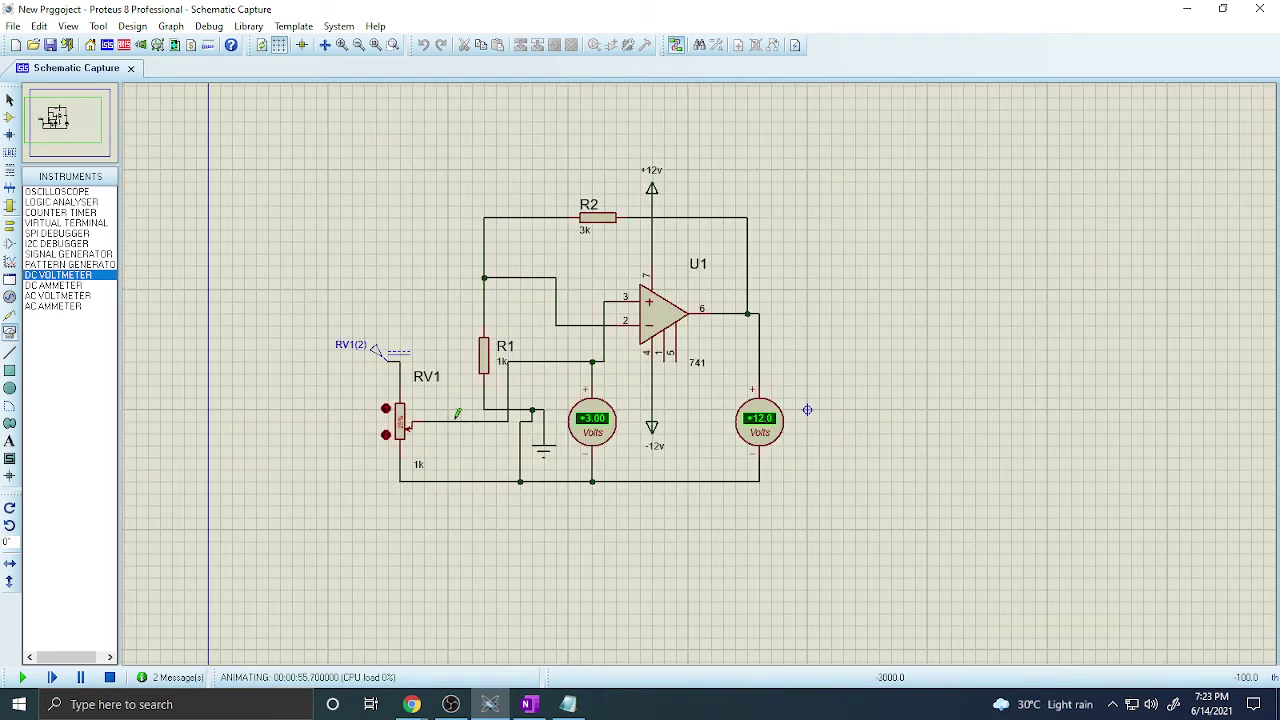
scroll(730, 360, up, 1)
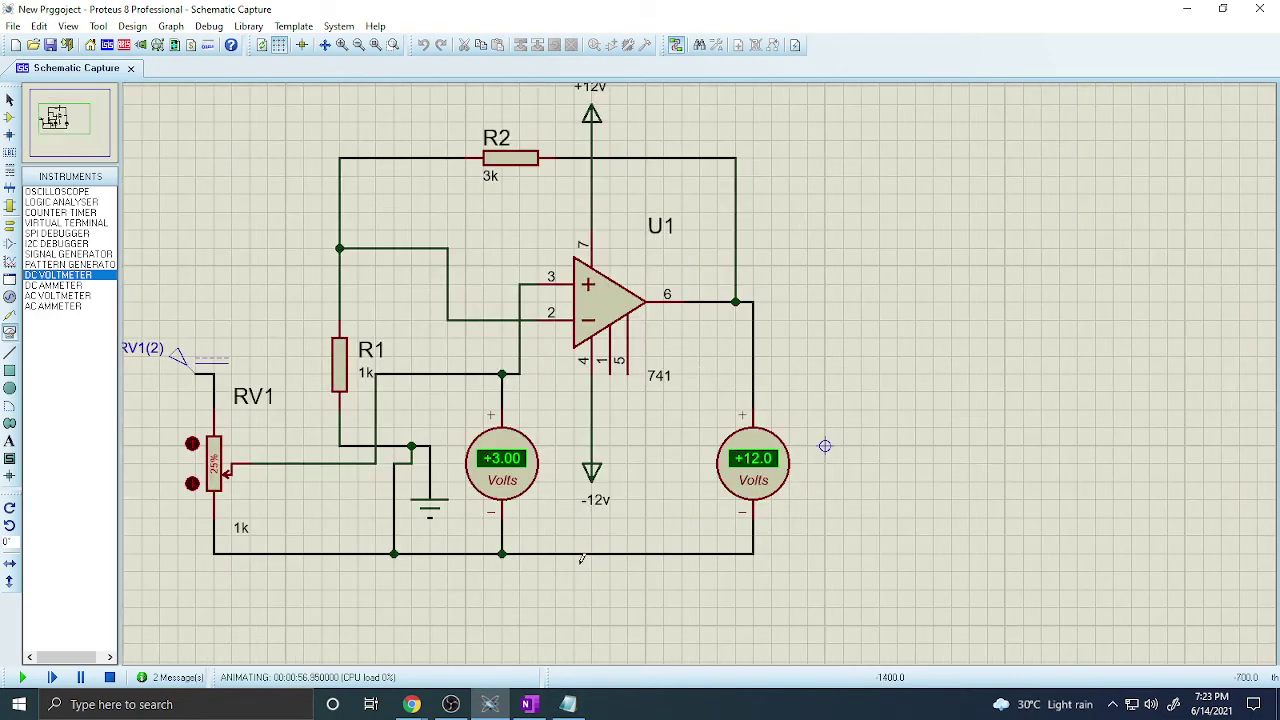
click(451, 704)
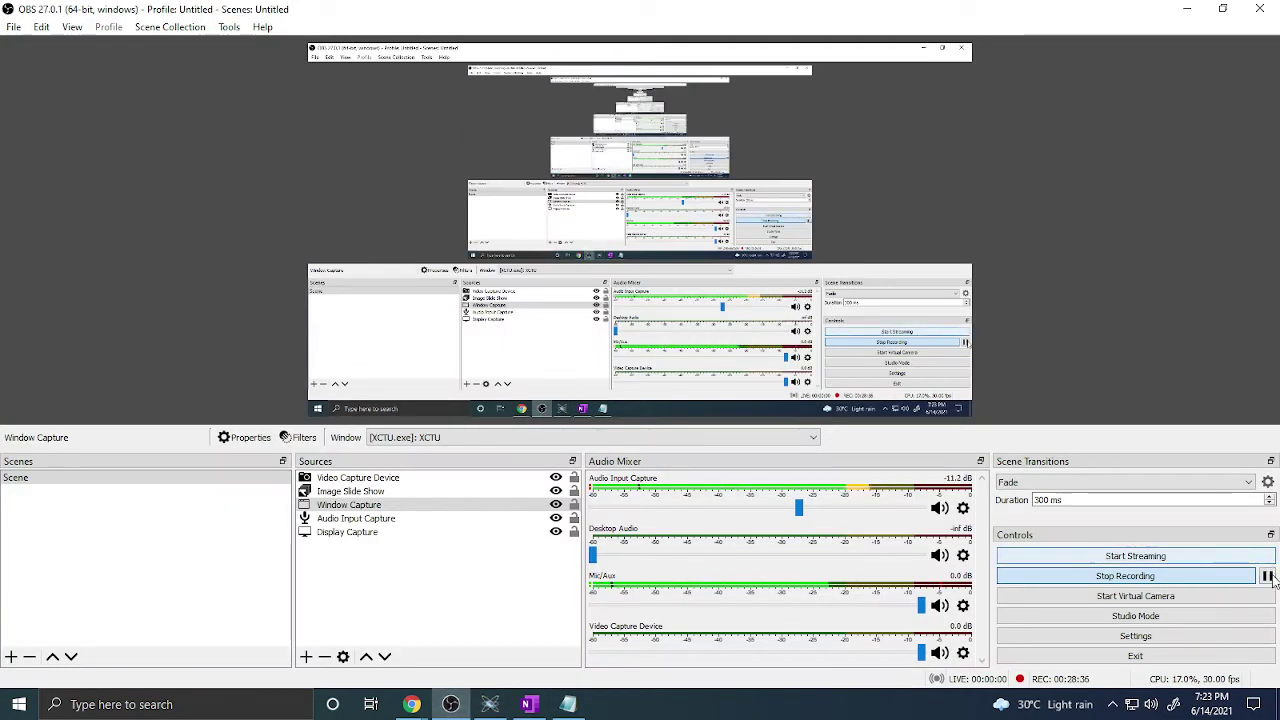
click(490, 704)
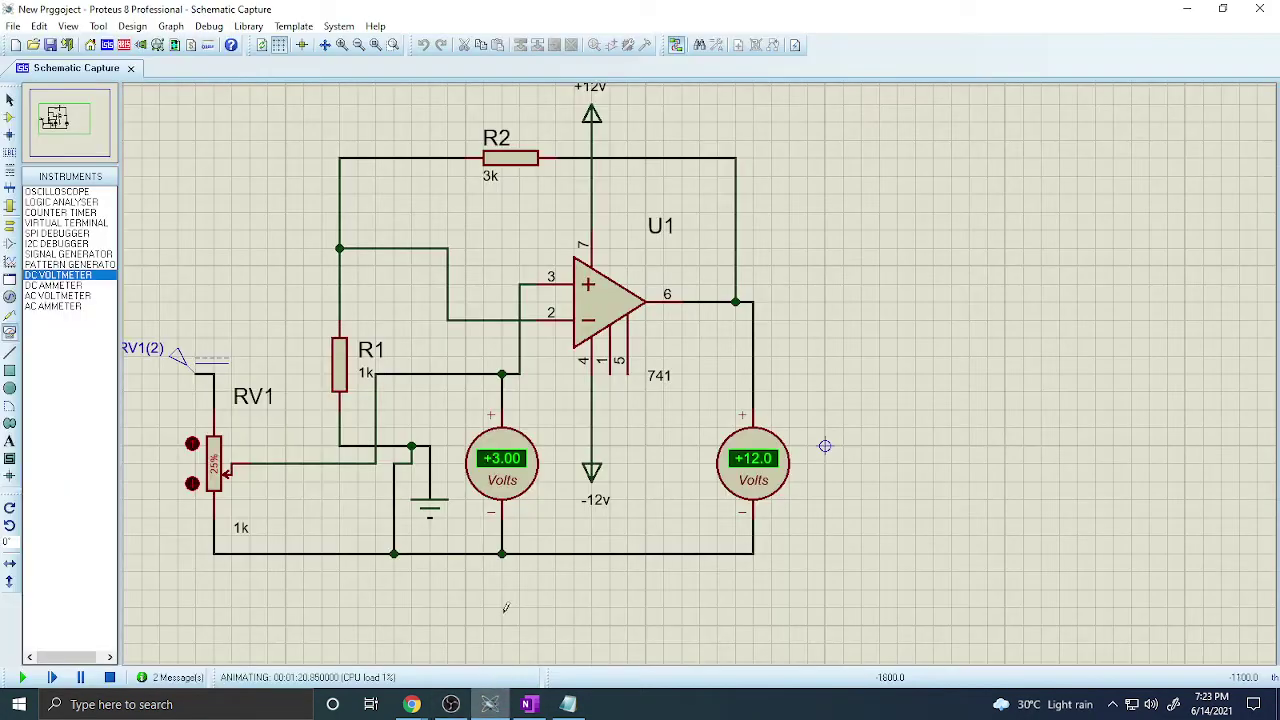
Switch to OneNote to review the three-input summing amplifier sketch with V1, V2 and V3, and return to the Proteus schematic
click(529, 704)
scroll(588, 411, down, 4)
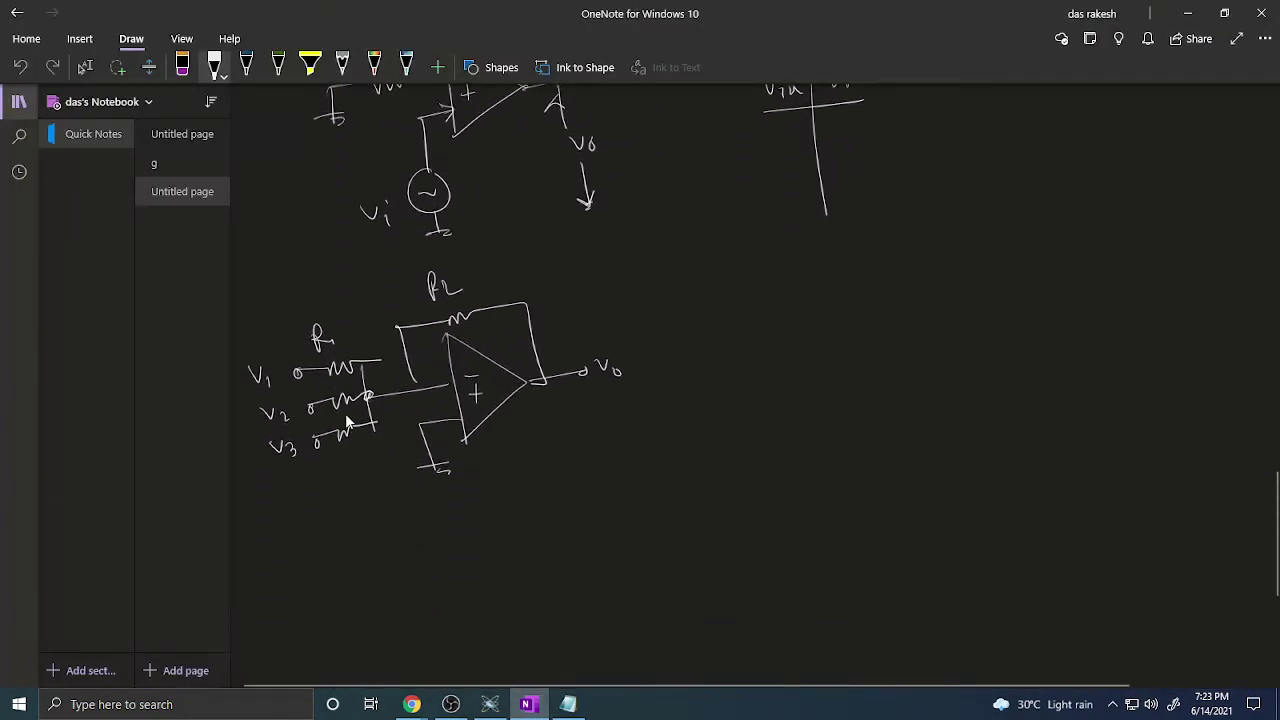
click(490, 704)
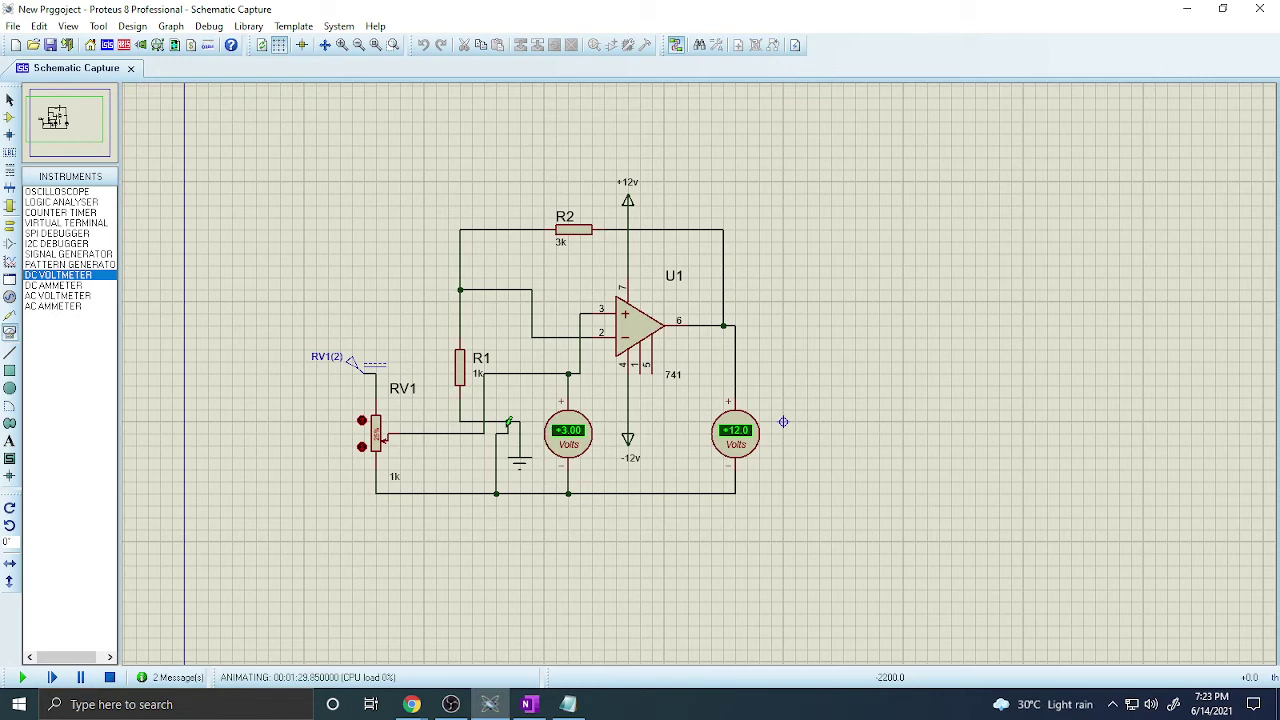
Stop the simulation and try to delete the RV1 input network, R1, the ground and the input voltmeter
drag(268, 302, 585, 537)
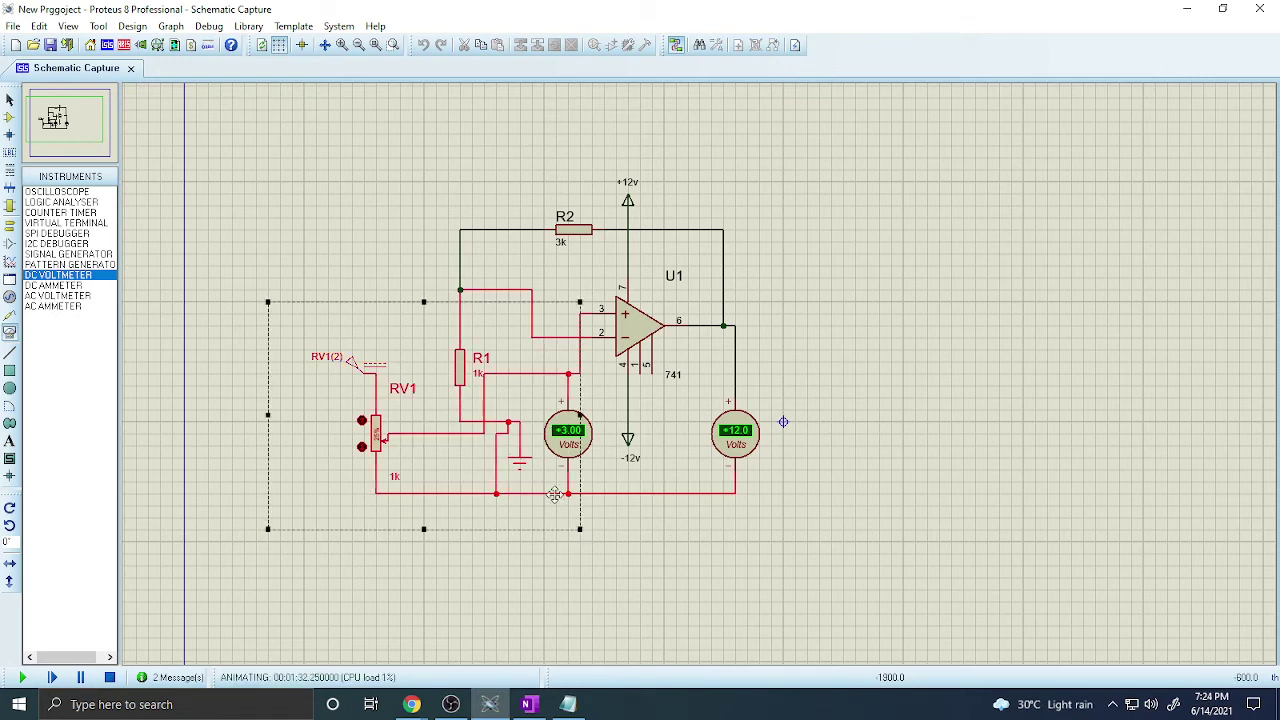
right_click(520, 325)
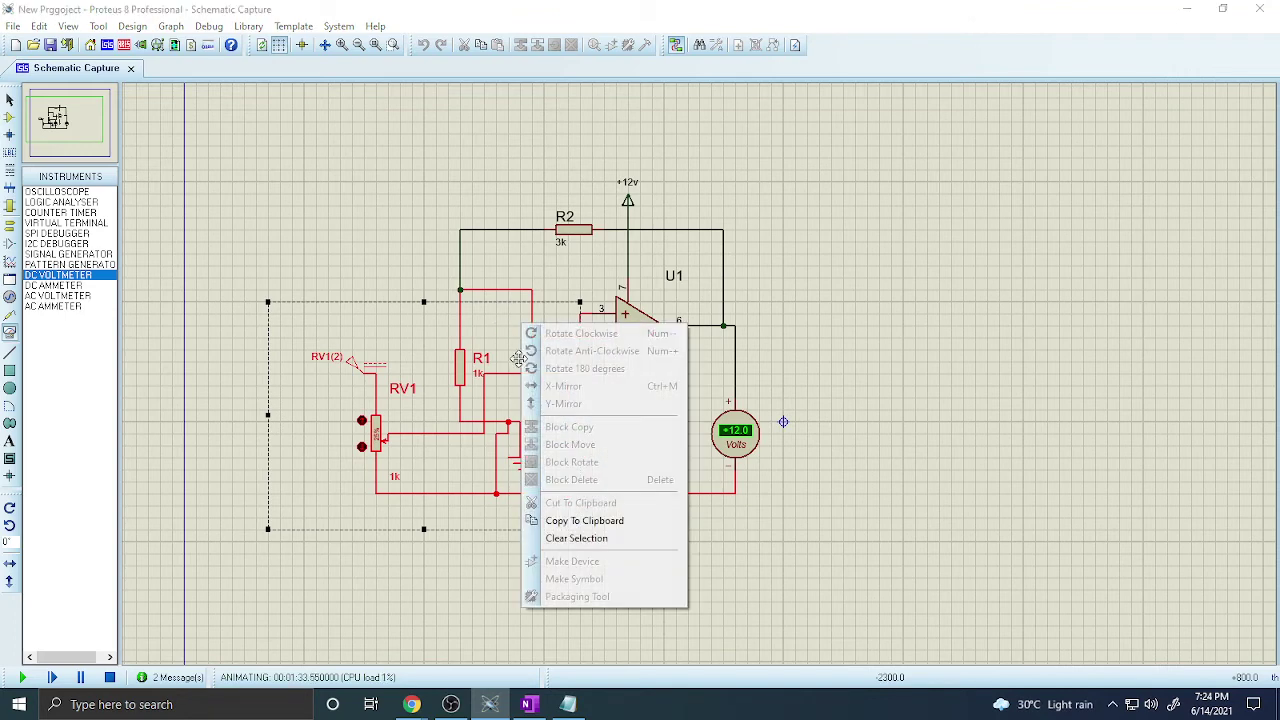
click(109, 678)
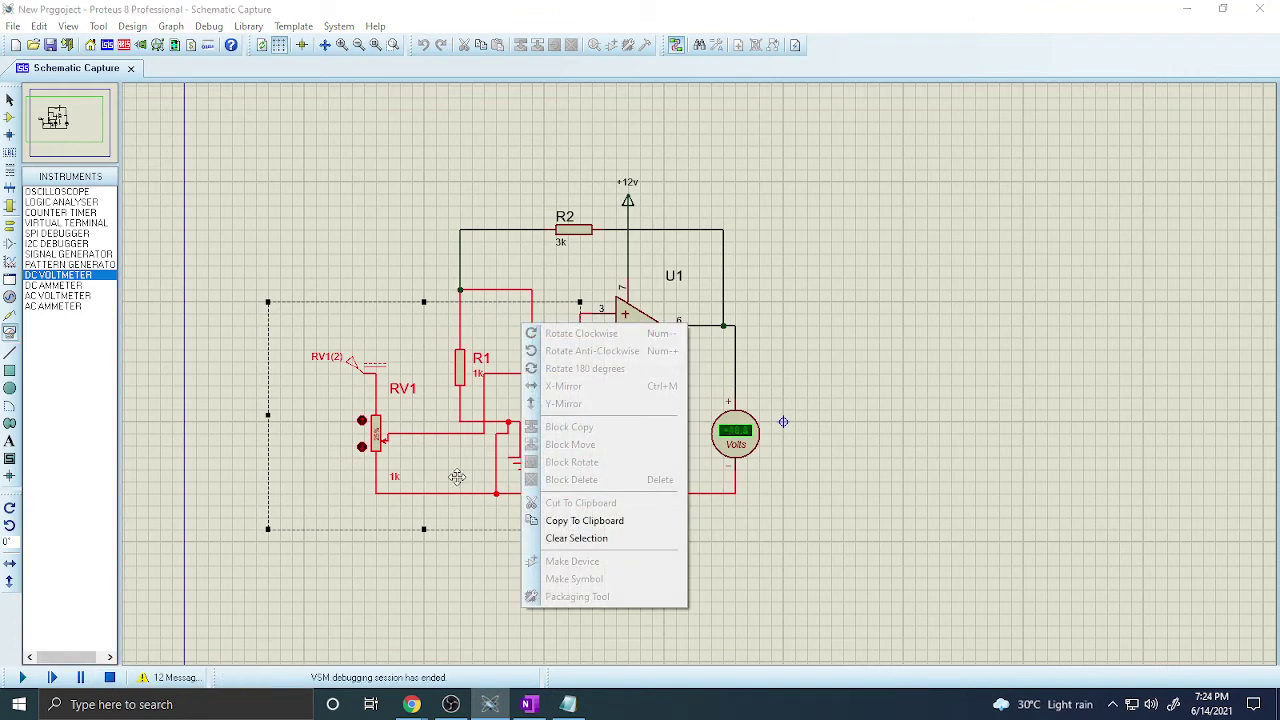
key(Delete)
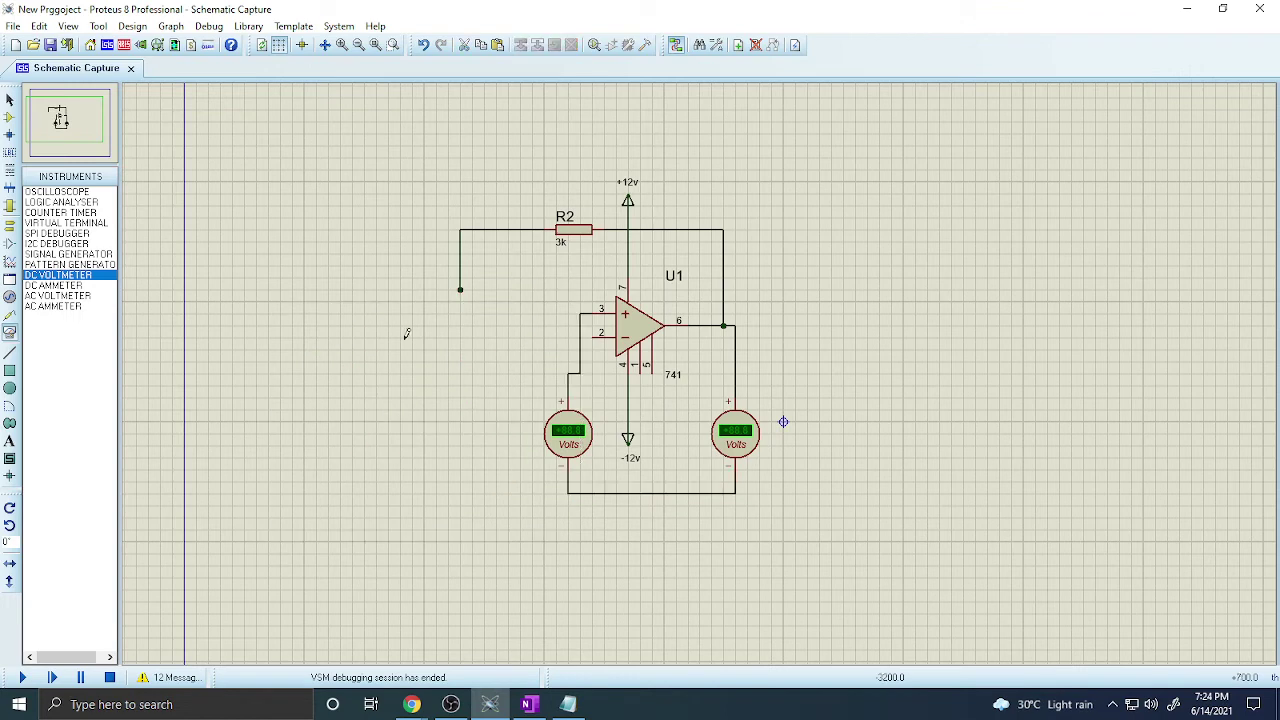
drag(485, 362, 603, 513)
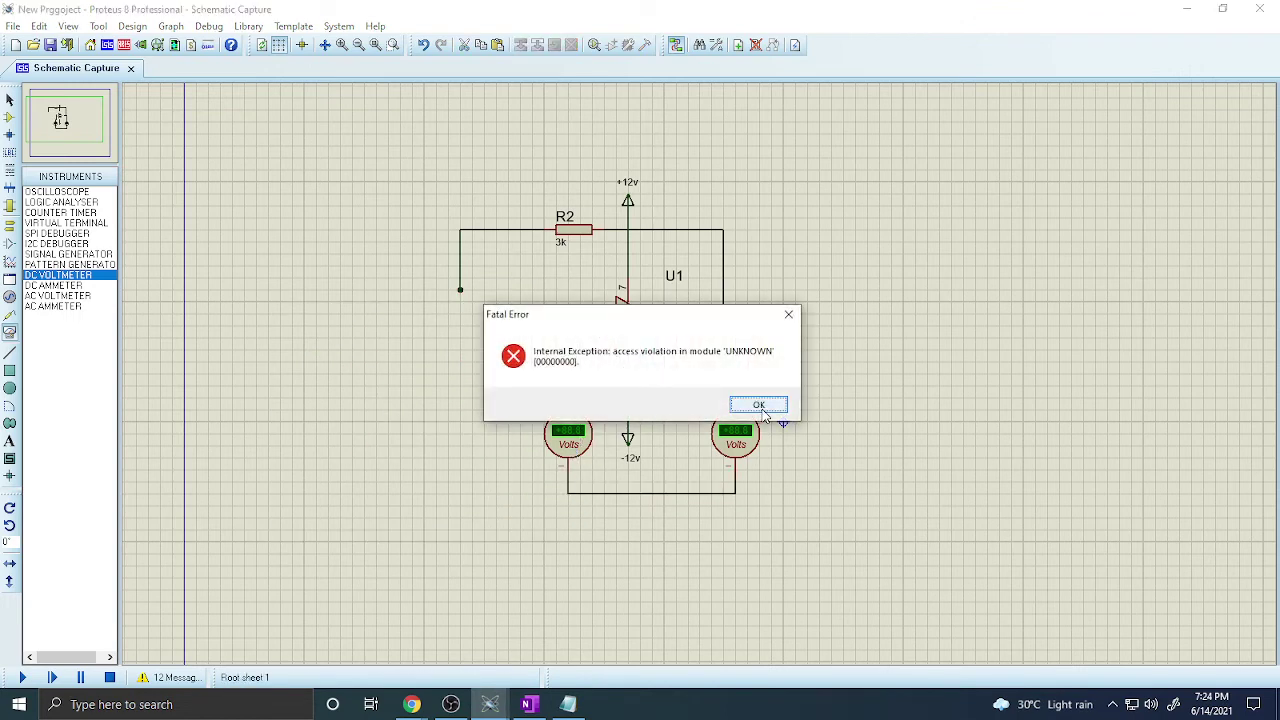
click(760, 406)
Return to the reopened Proteus project and delete RV1, its DC source, R1, the ground and their connecting wires
key(alt+Tab)
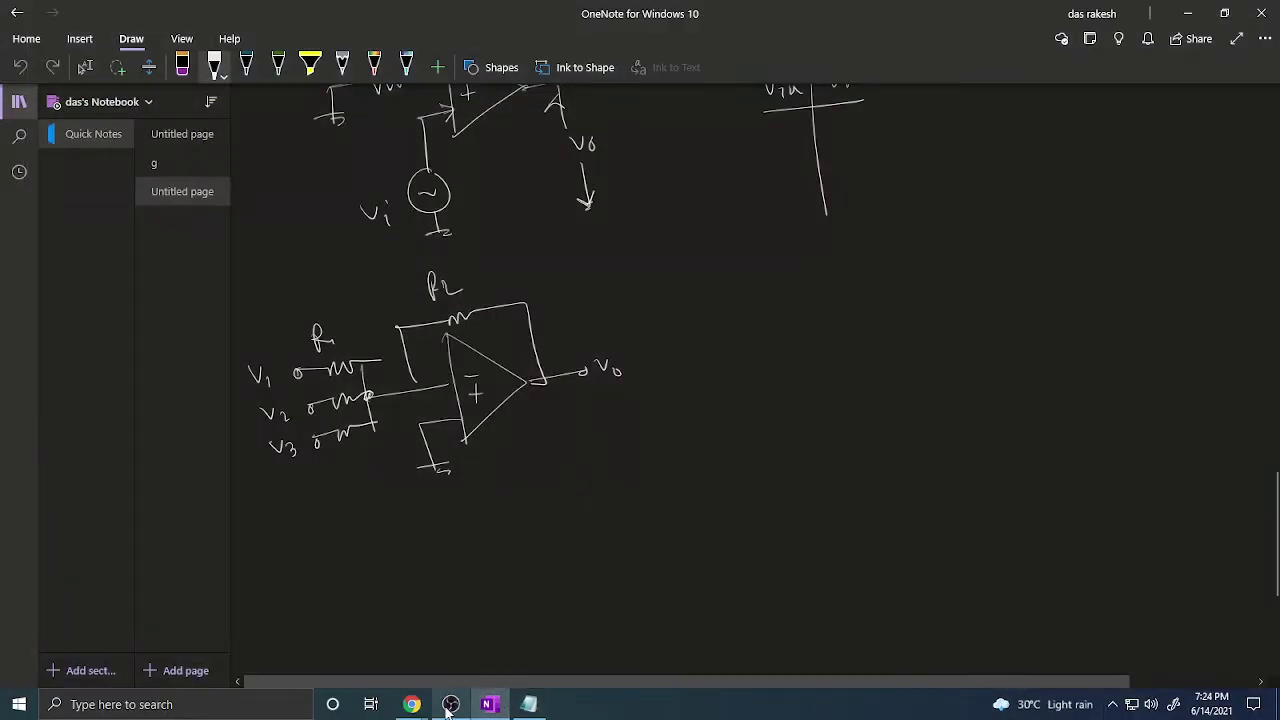
click(449, 706)
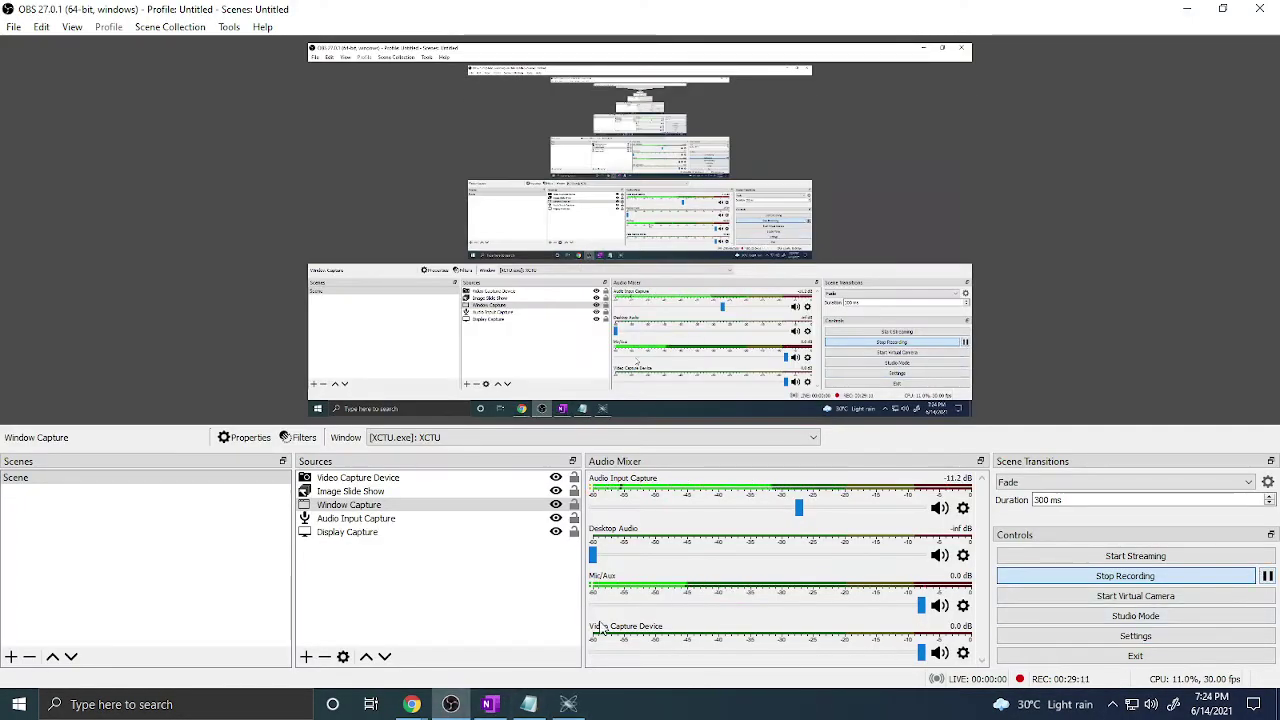
click(568, 704)
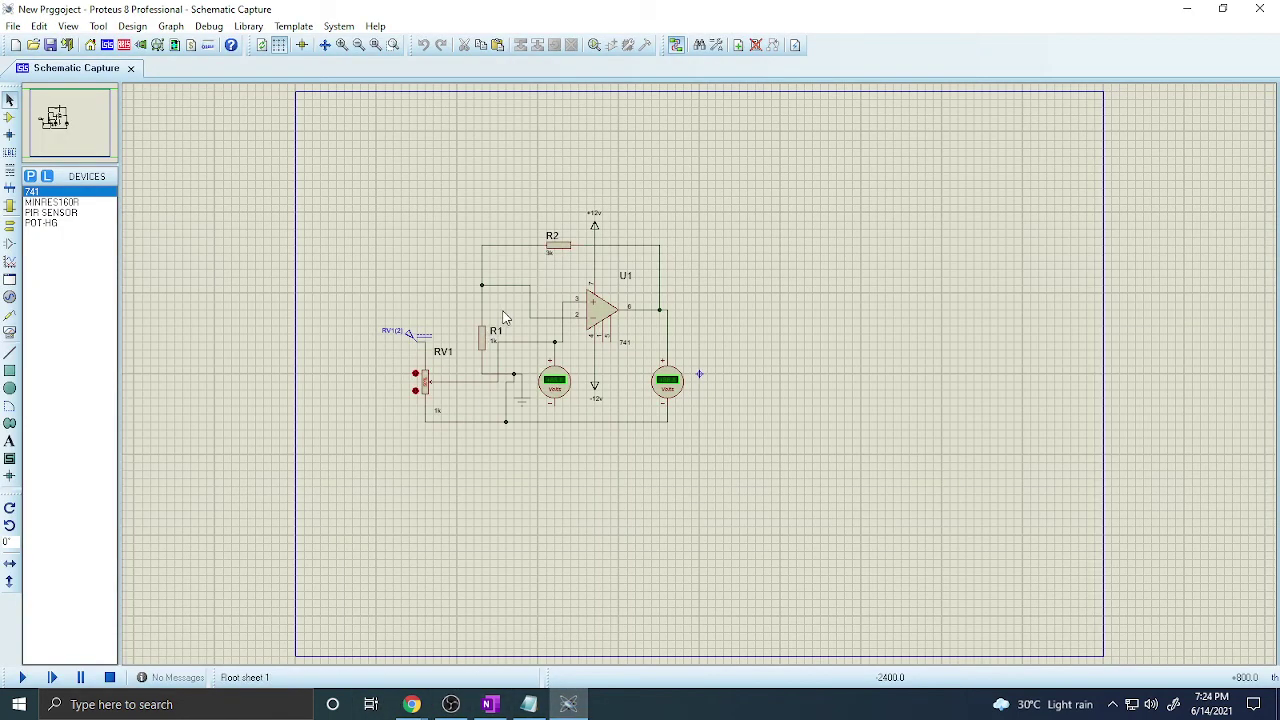
scroll(505, 318, up, 2)
scroll(749, 409, down, 1)
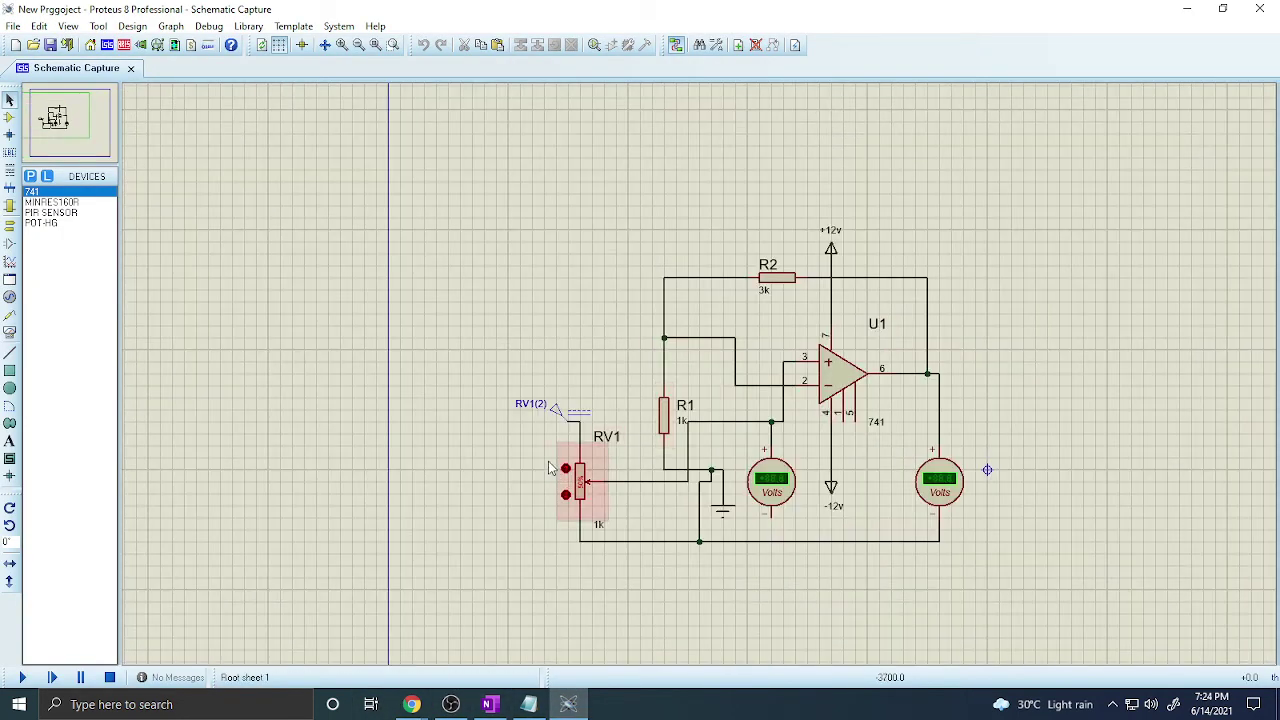
click(645, 483)
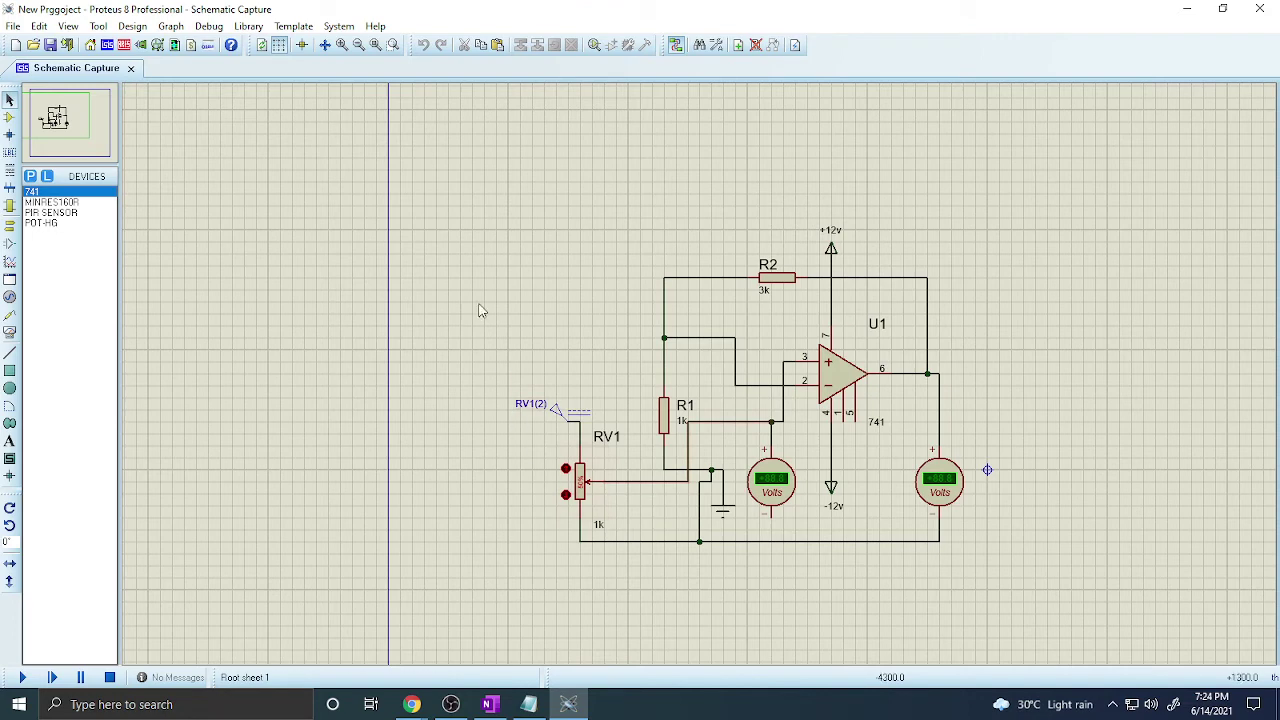
drag(486, 303, 786, 584)
key(Delete)
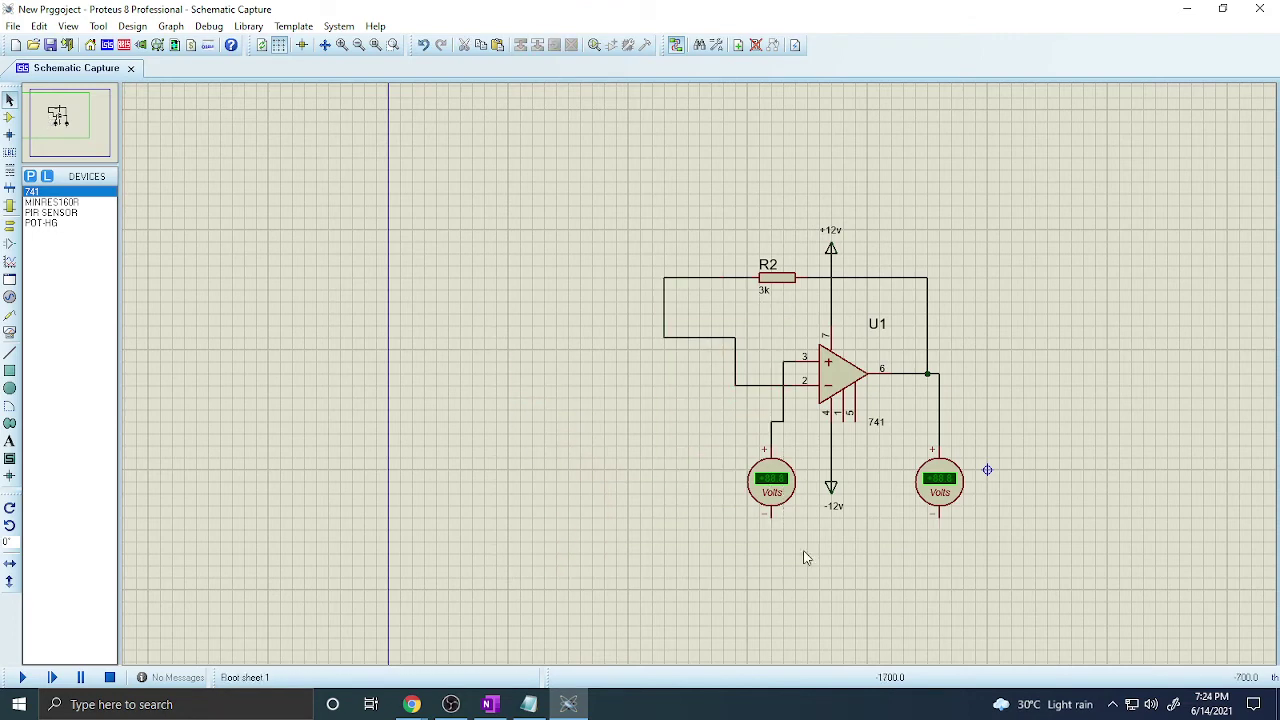
Delete the input voltmeter and the old feedback wire, and wire R2's free end directly to the op-amp's inverting input
right_click(771, 440)
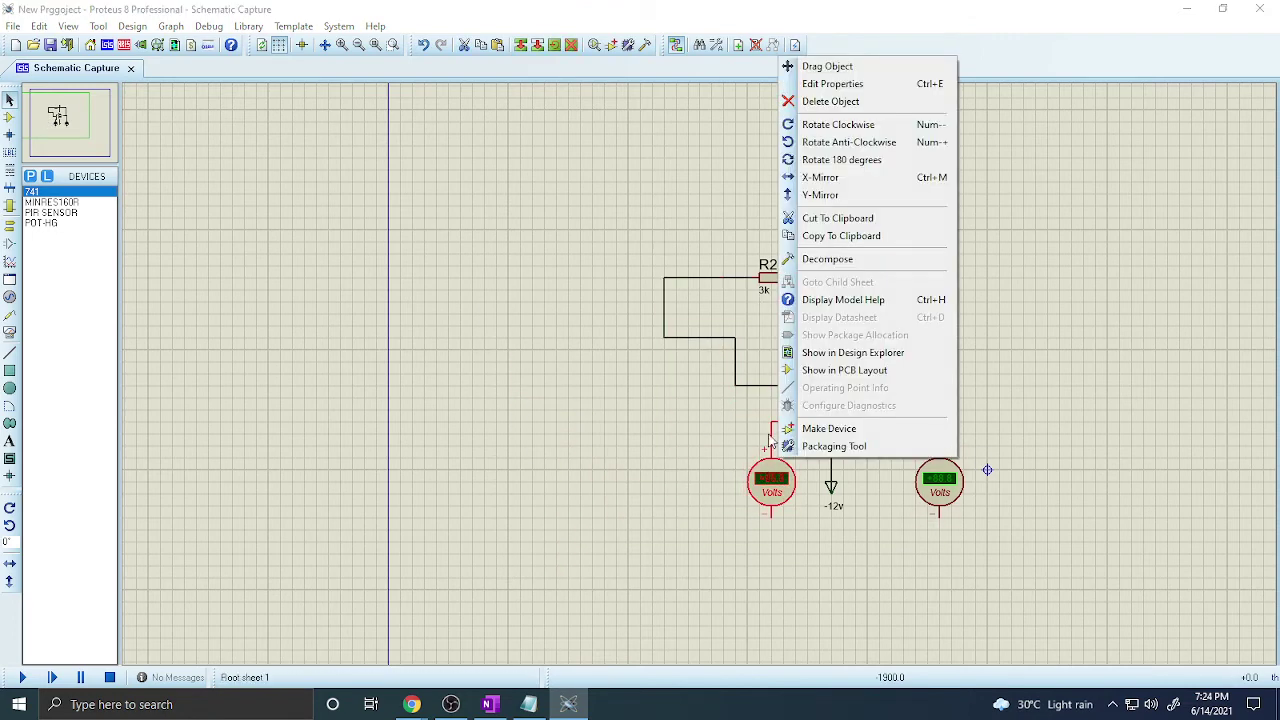
click(812, 101)
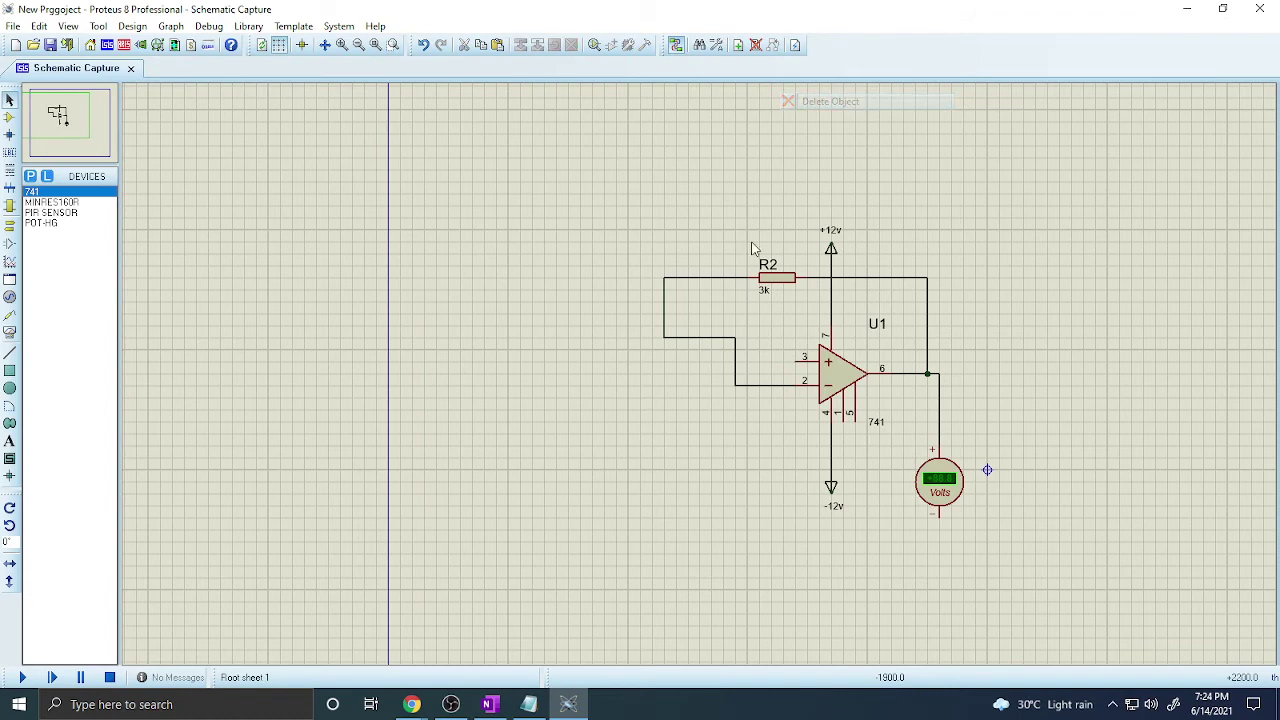
right_click(718, 346)
click(777, 374)
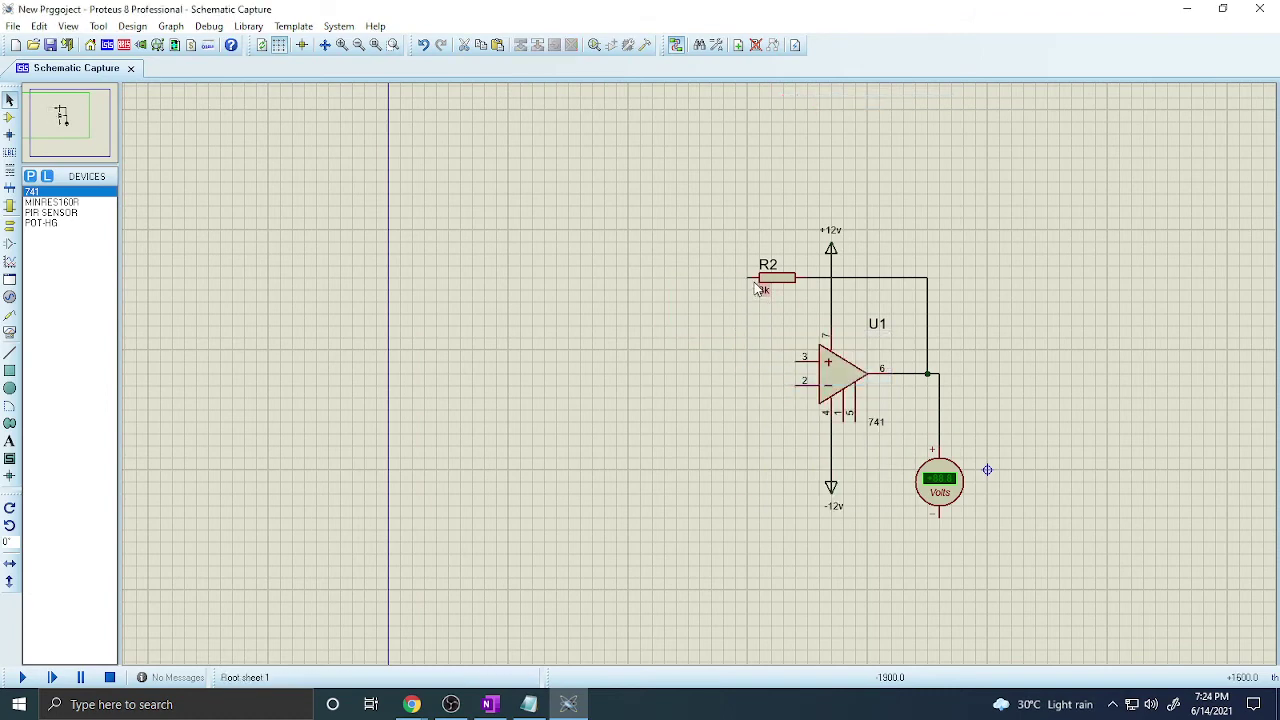
click(750, 278)
click(797, 385)
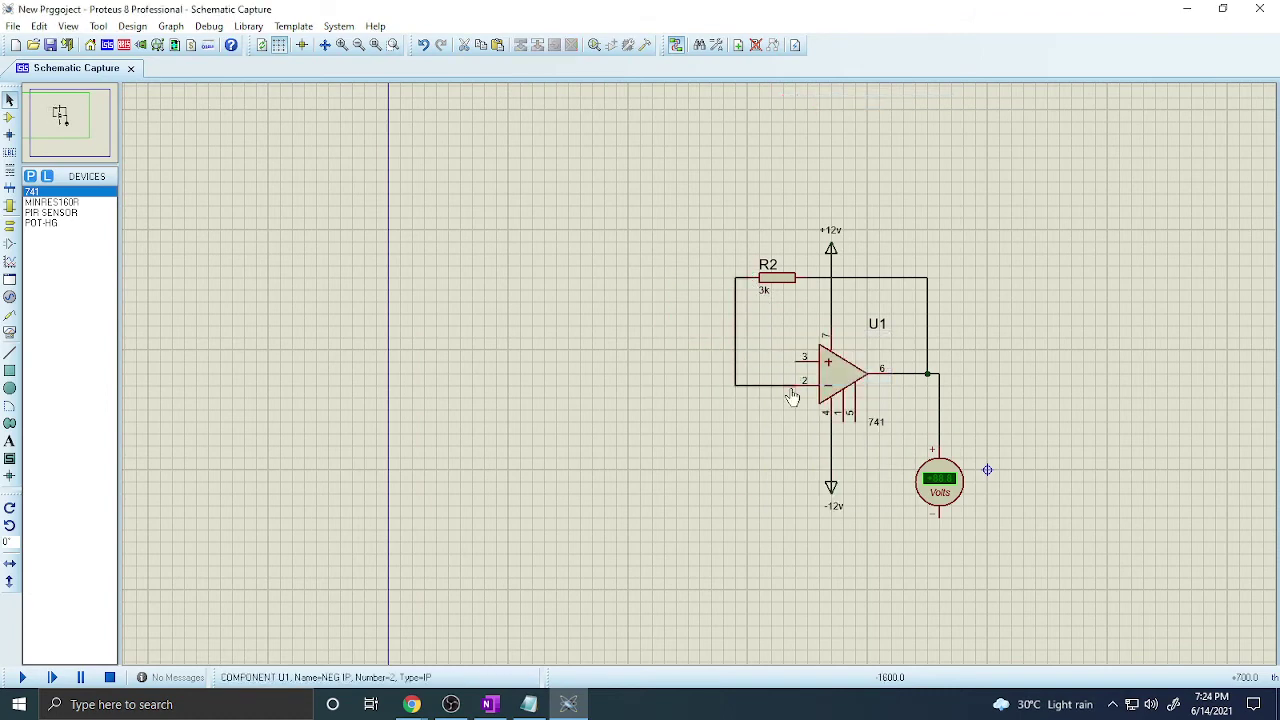
Place a ground terminal below the op-amp and wire it to non-inverting pin 3 and the output voltmeter's negative terminal
click(9, 314)
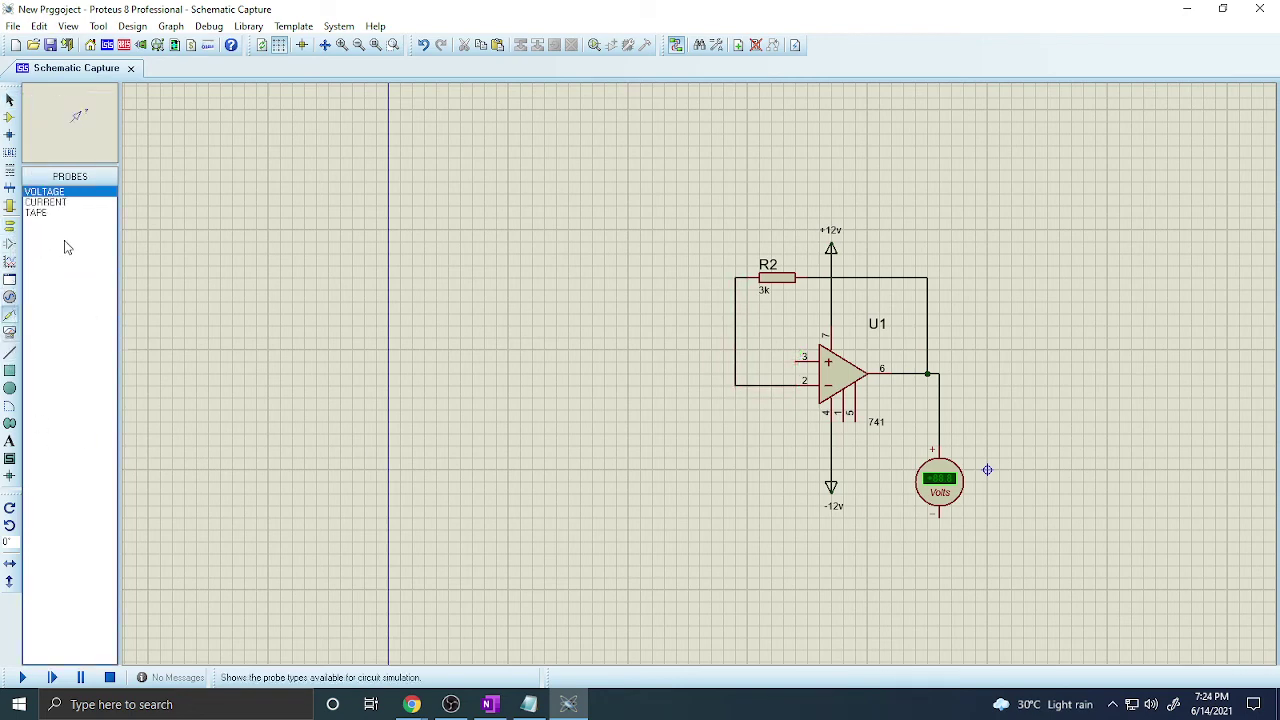
click(9, 225)
click(44, 244)
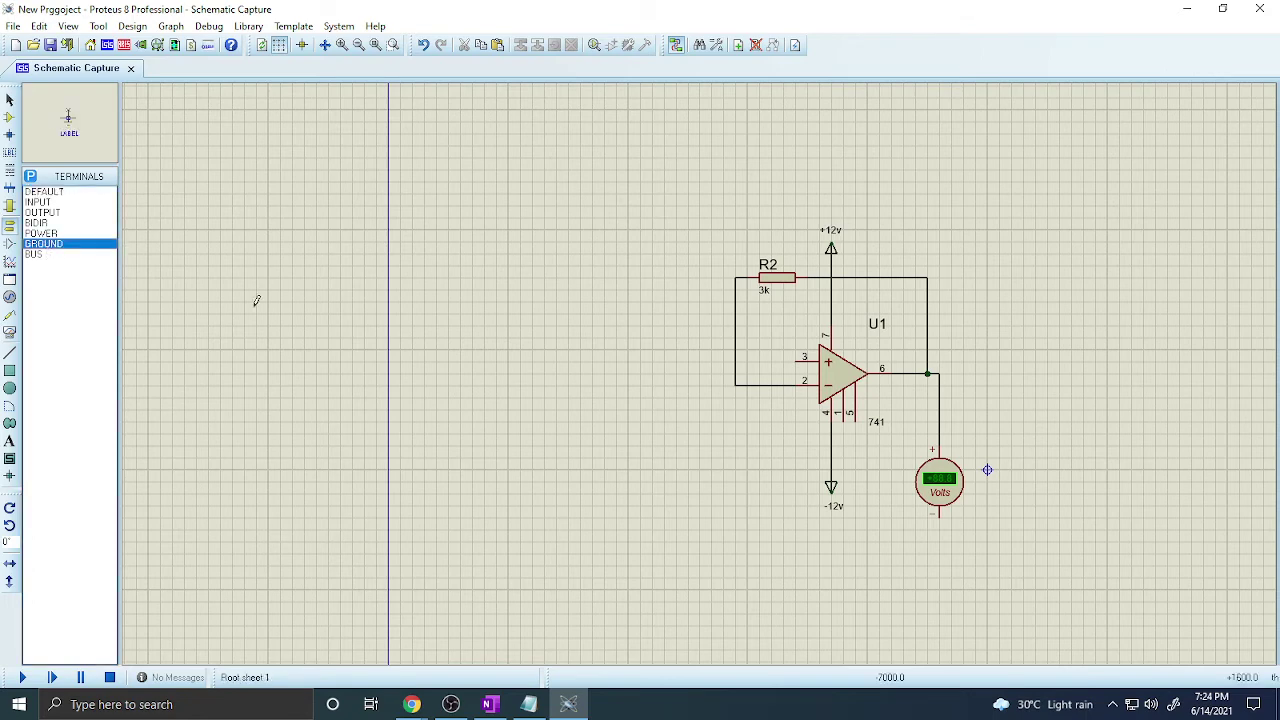
click(759, 522)
click(759, 518)
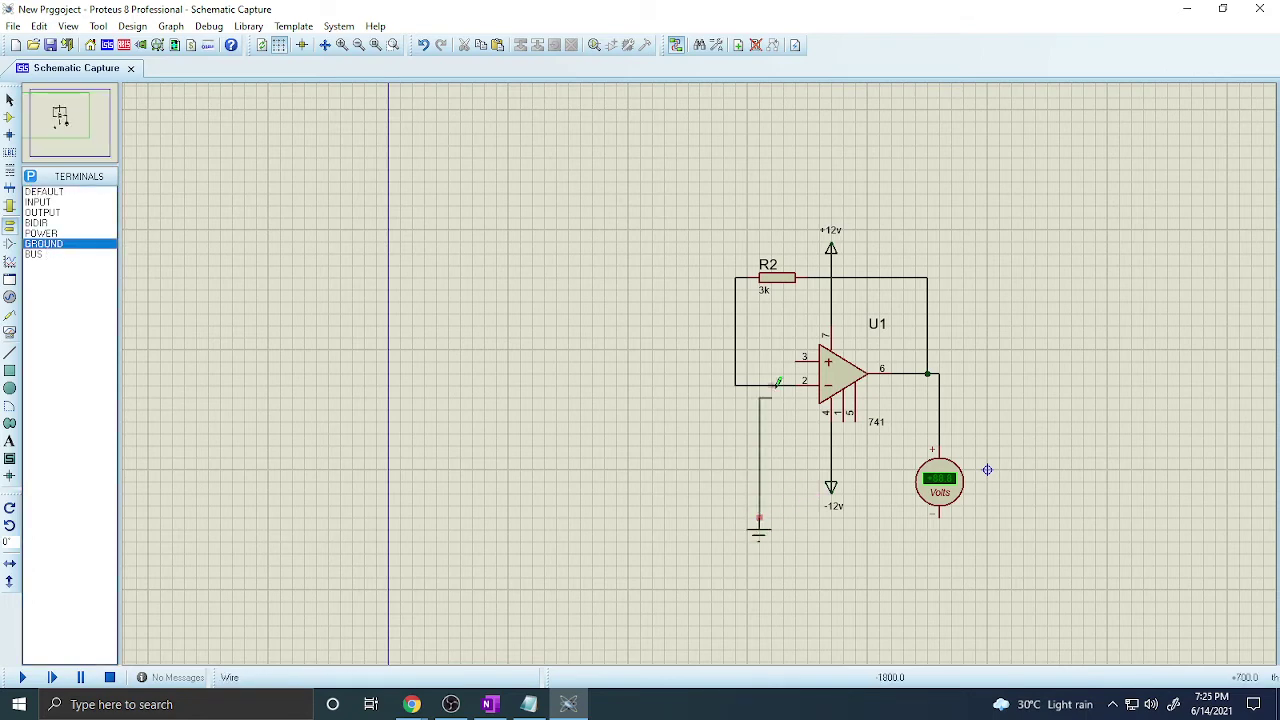
click(784, 384)
click(792, 357)
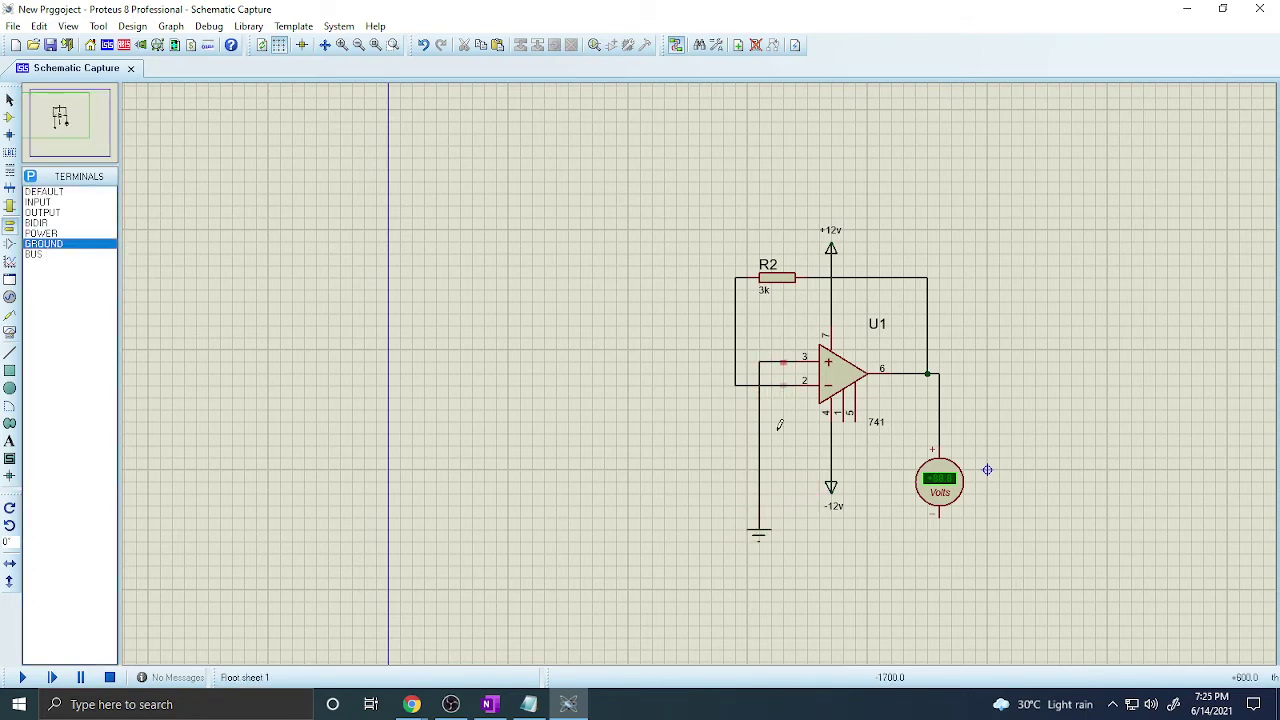
click(939, 515)
click(759, 507)
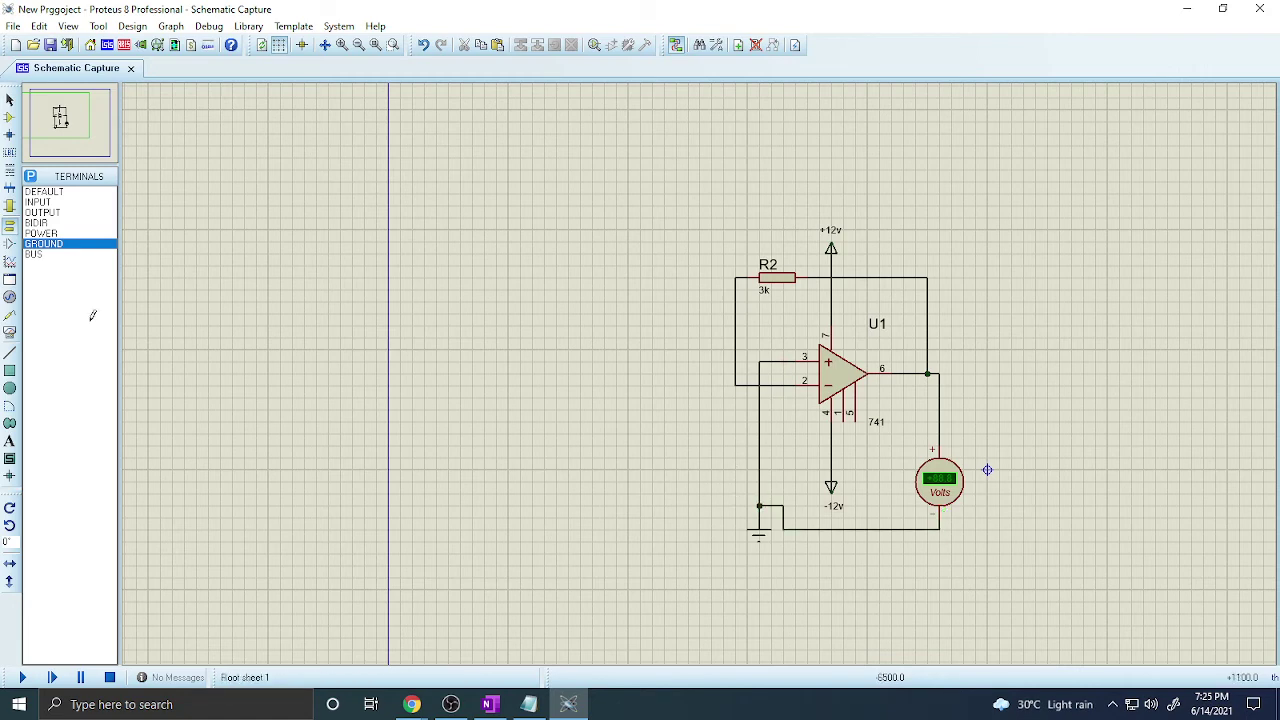
Place three MINRES160R resistors stacked vertically on the input side of the op-amp
click(9, 117)
click(50, 202)
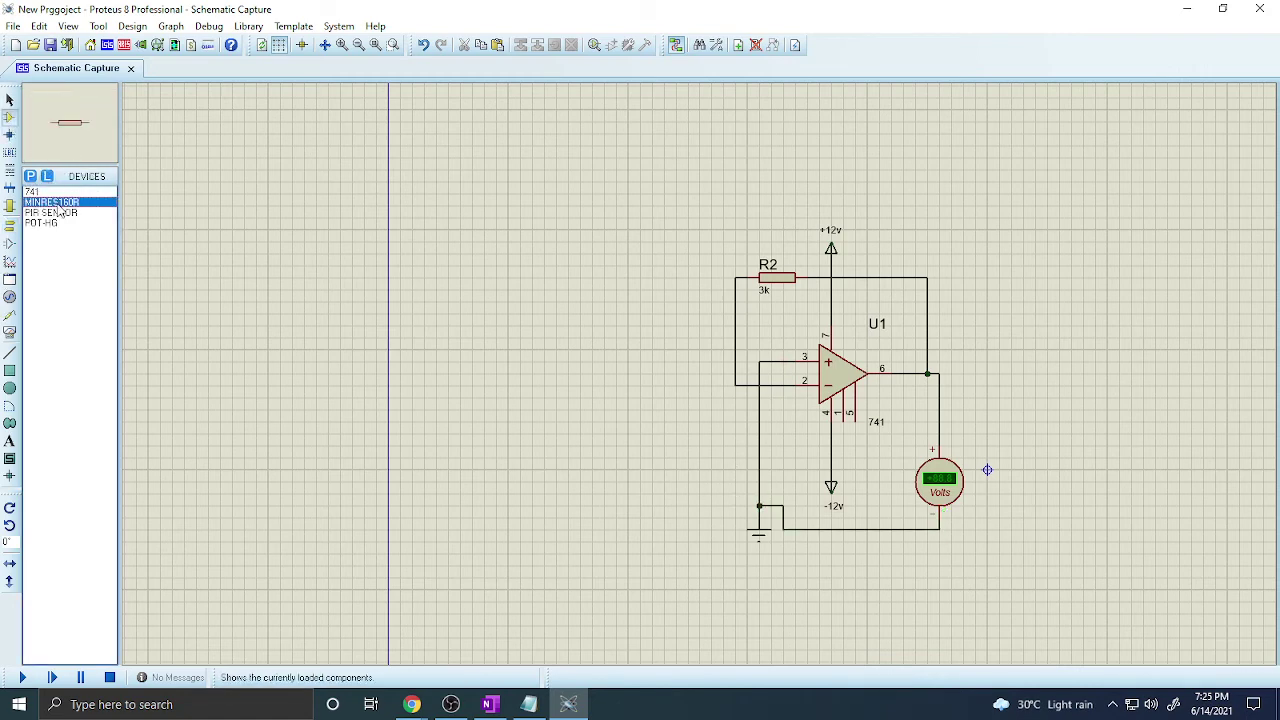
click(561, 279)
drag(651, 220, 590, 365)
click(590, 365)
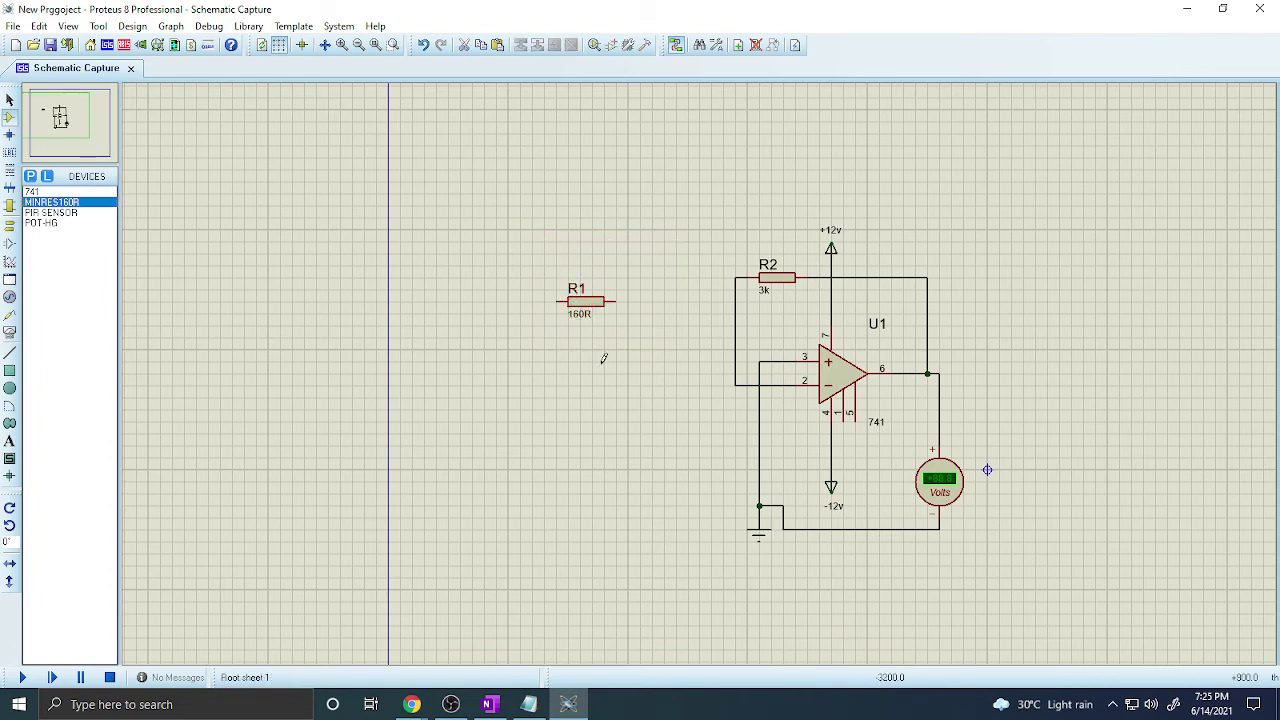
click(600, 362)
click(586, 349)
click(610, 386)
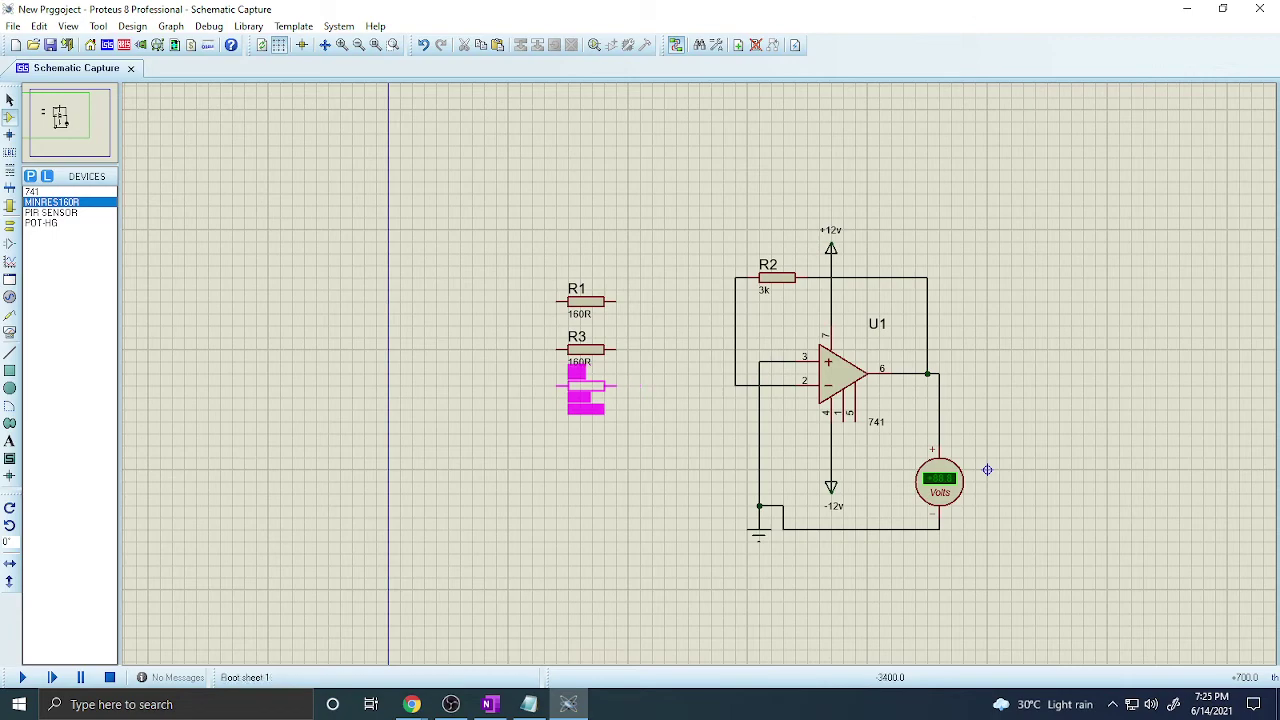
click(586, 386)
Set the resistance of the three input resistors R1, R3 and R4 to 1k
double_click(600, 310)
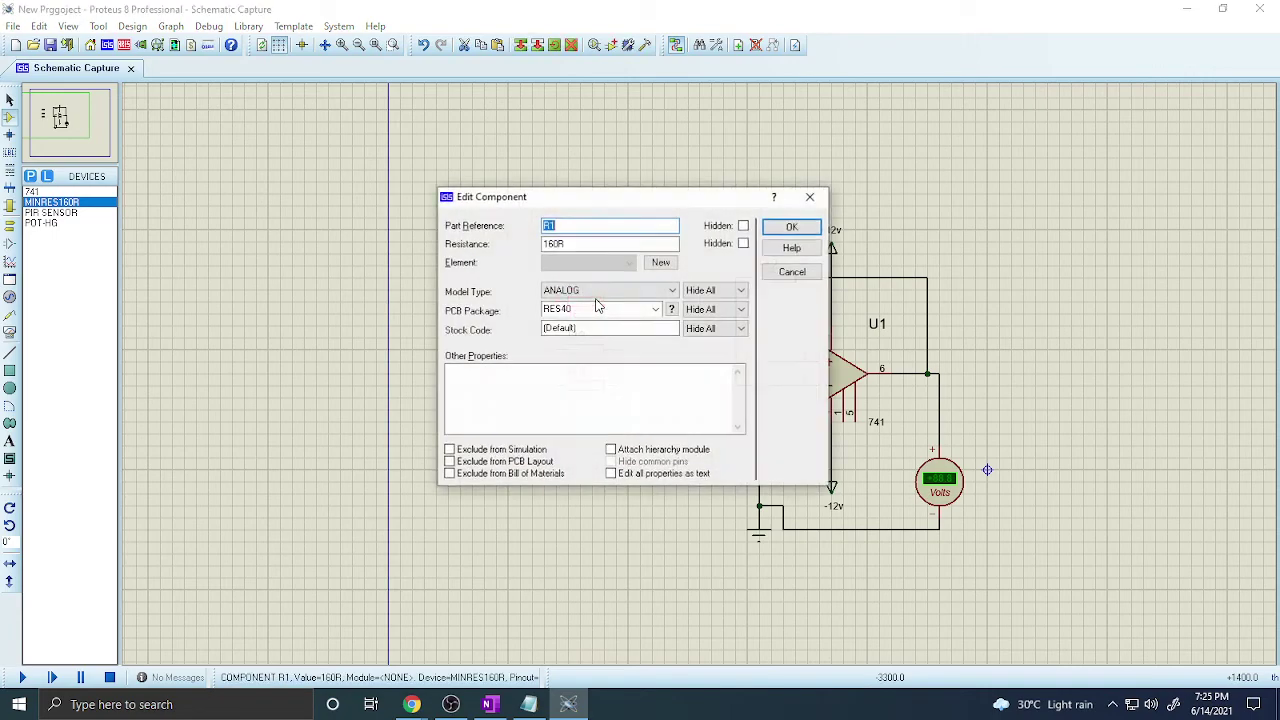
key(Tab)
text(1)
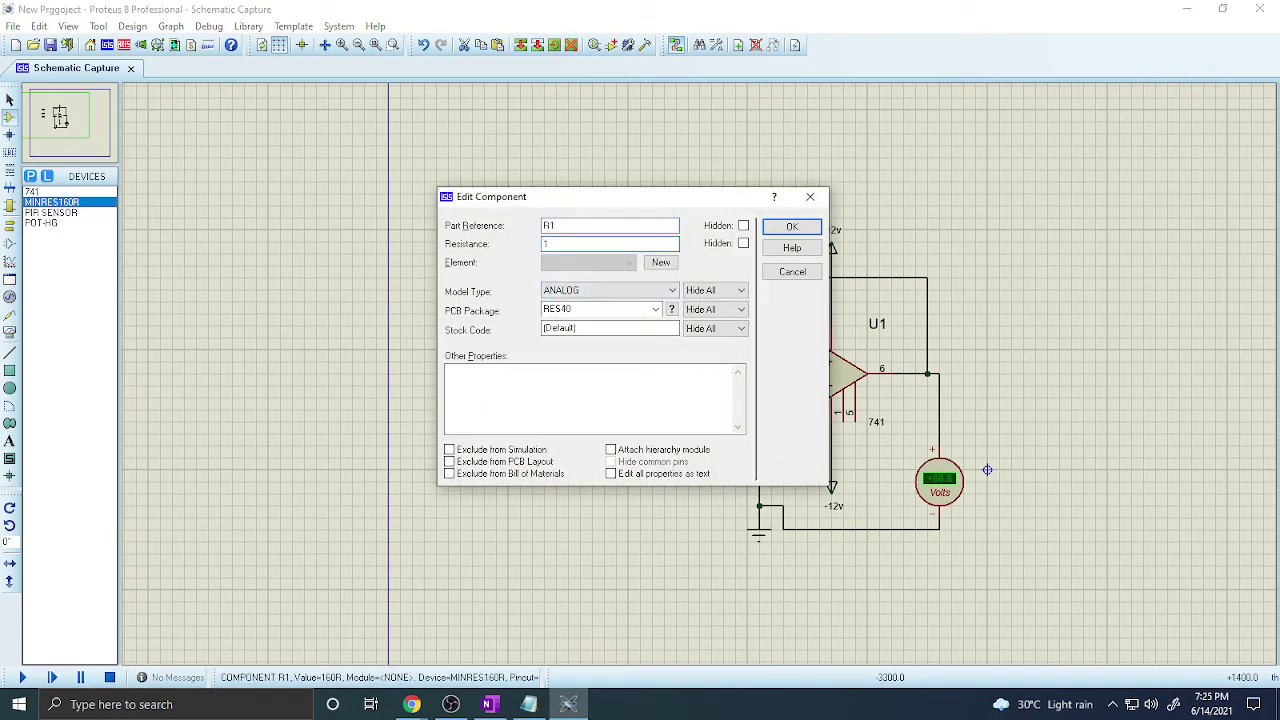
key(Return)
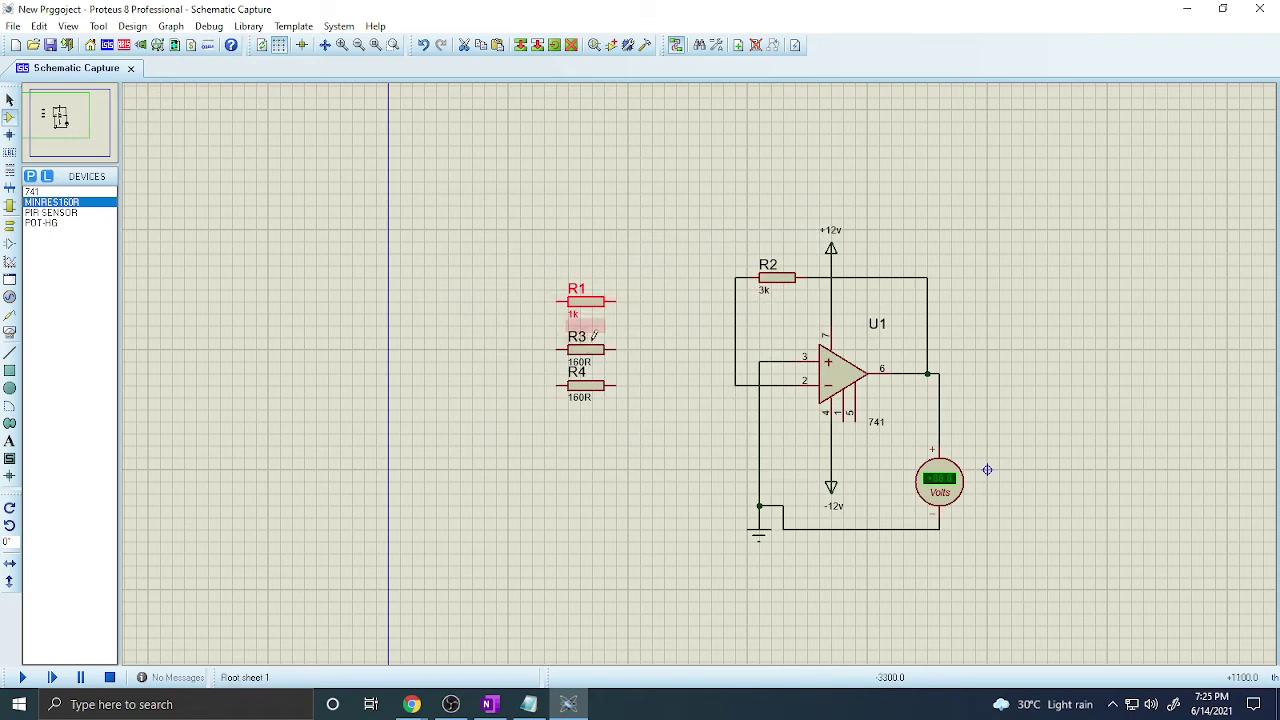
double_click(572, 332)
double_click(587, 243)
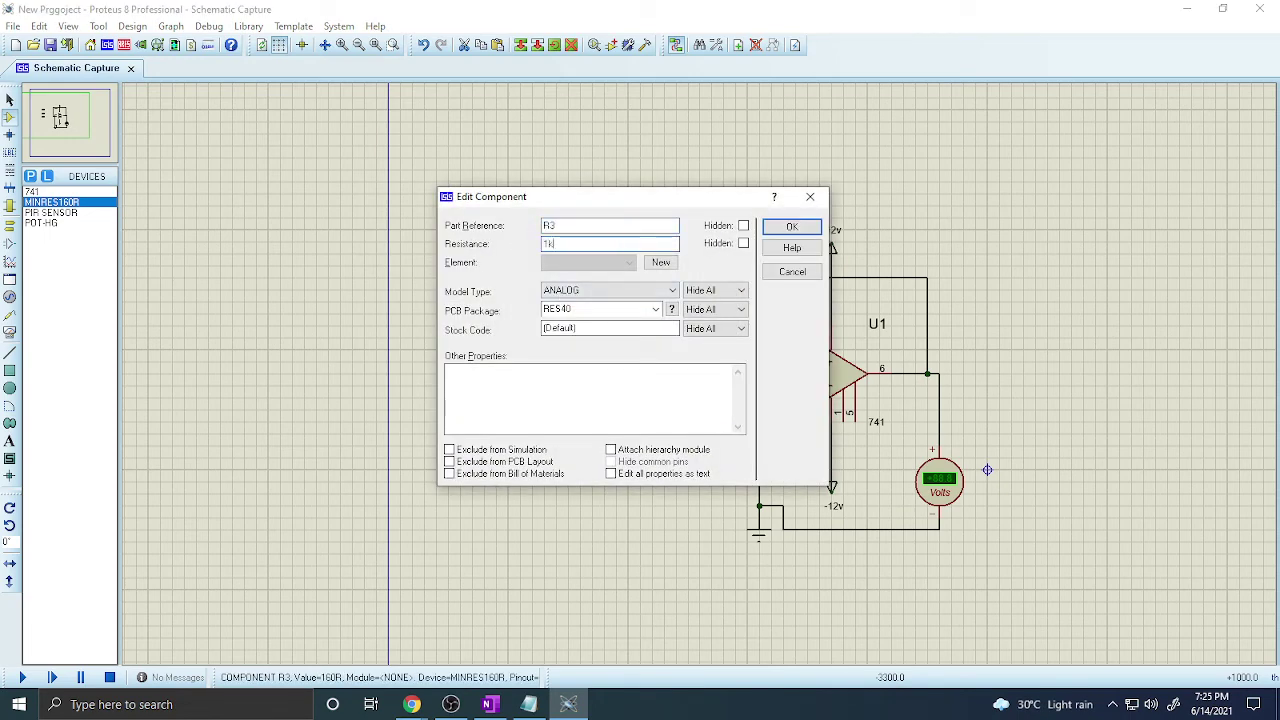
key(Return)
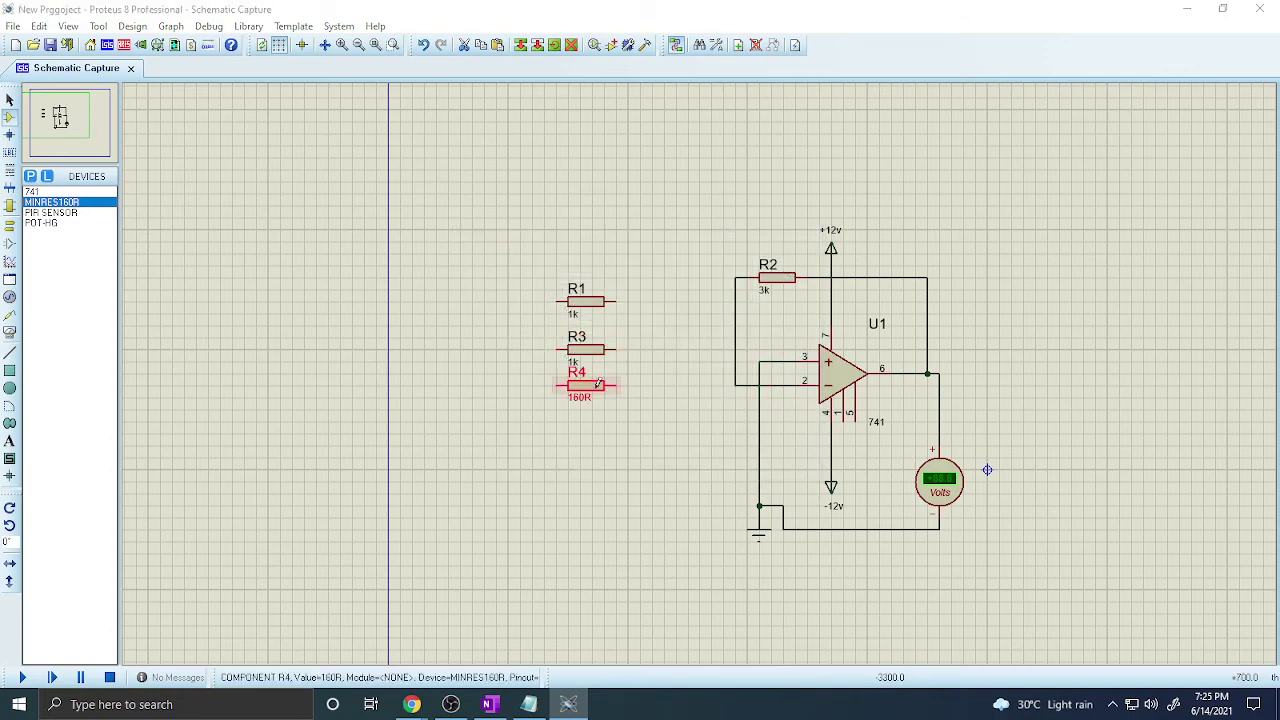
double_click(598, 383)
drag(572, 244, 535, 250)
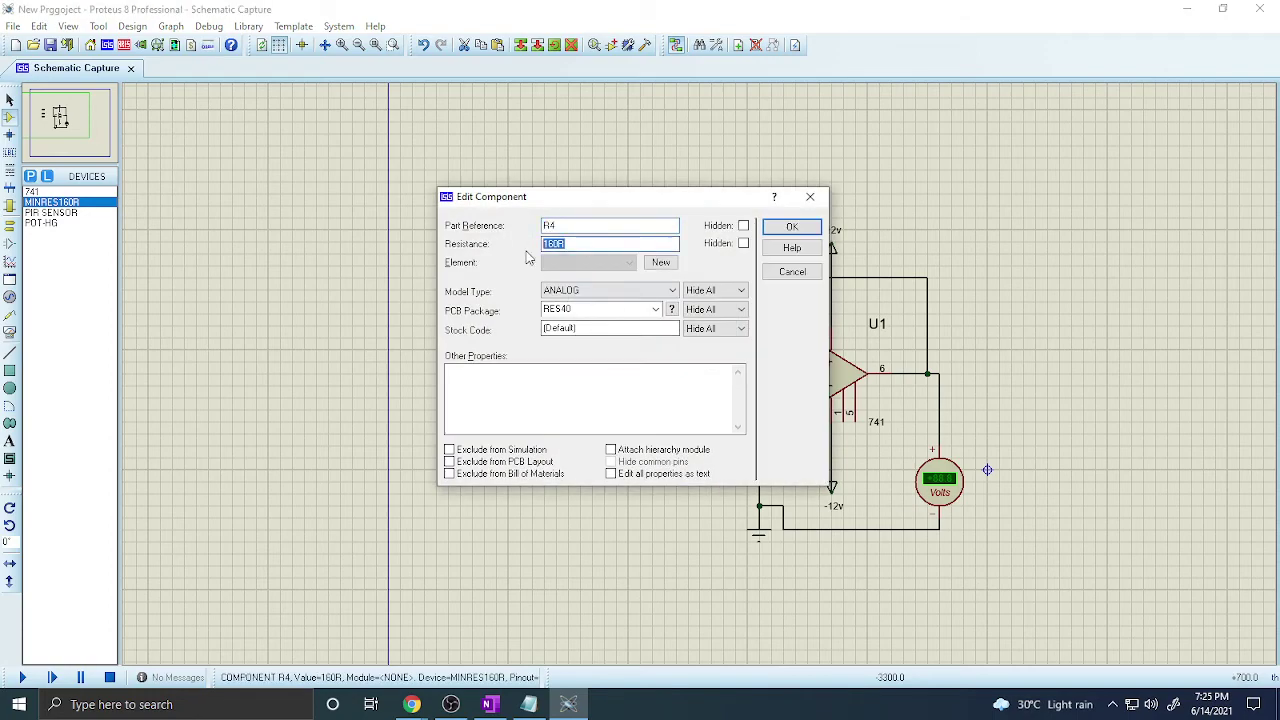
key(Return)
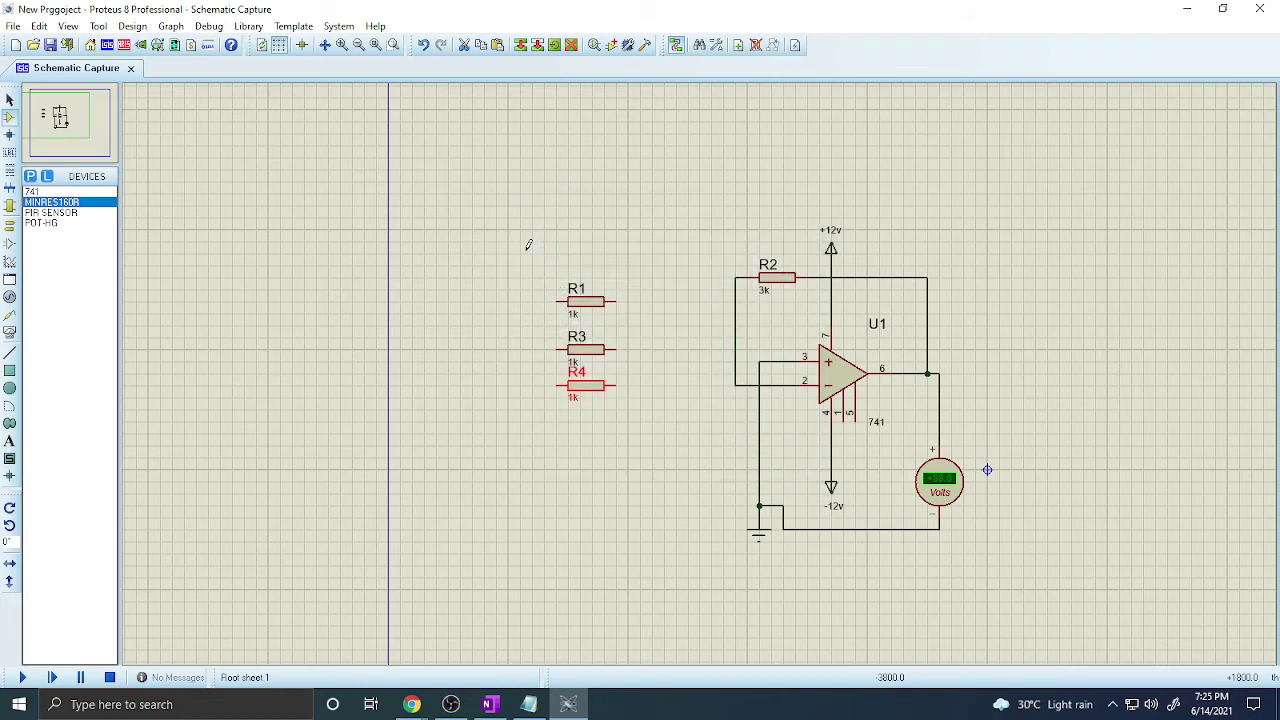
Wire the op-amp-side ends of R1, R3 and R4 together and to the inverting input node at R2
click(615, 300)
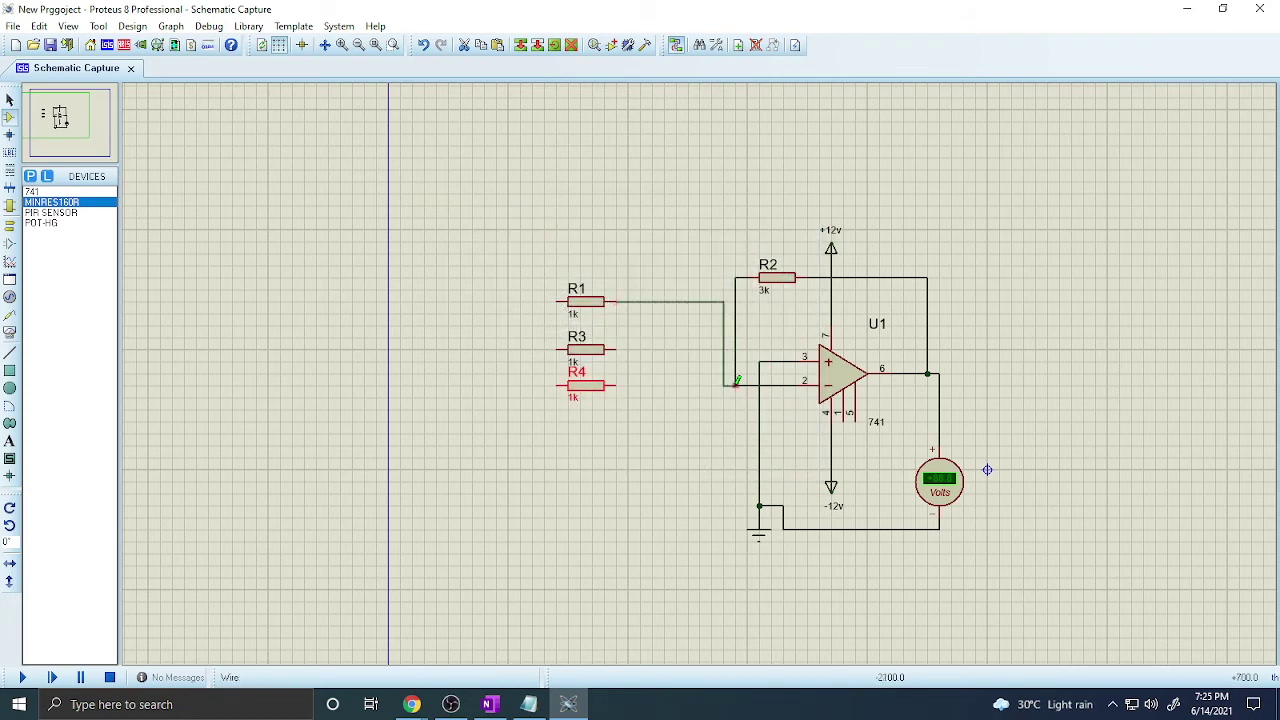
click(735, 300)
click(616, 349)
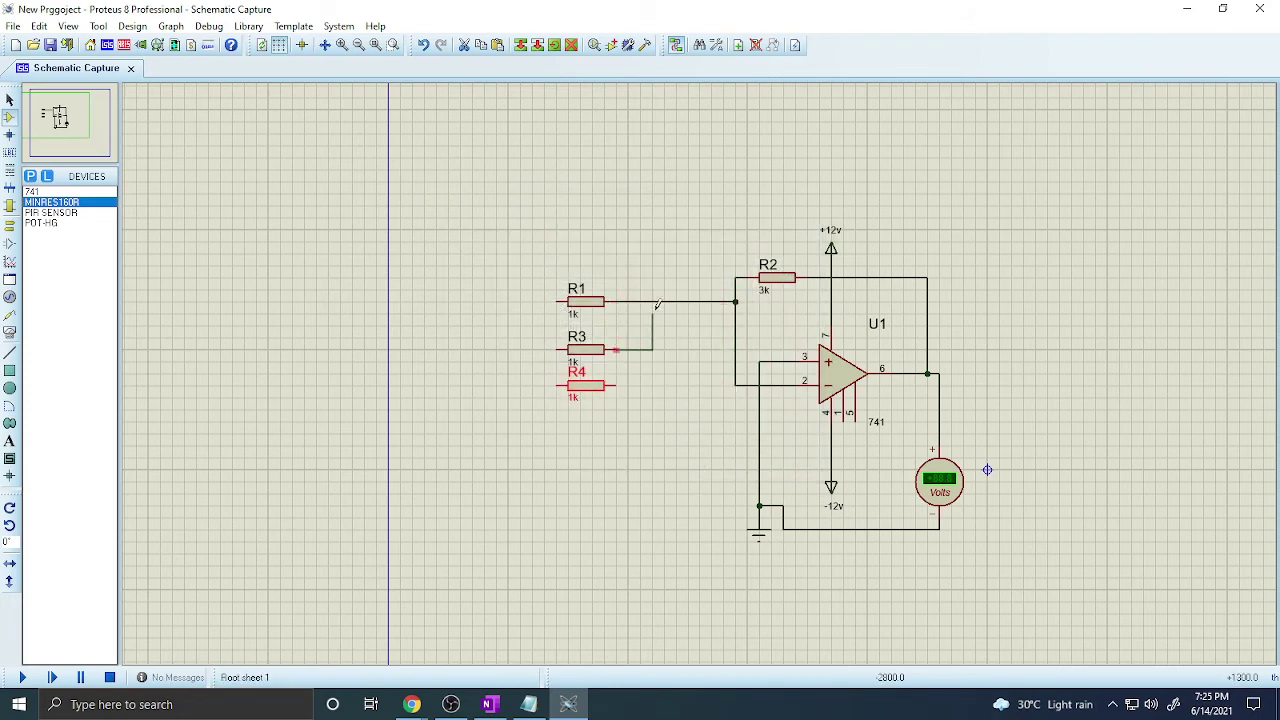
click(664, 301)
click(617, 386)
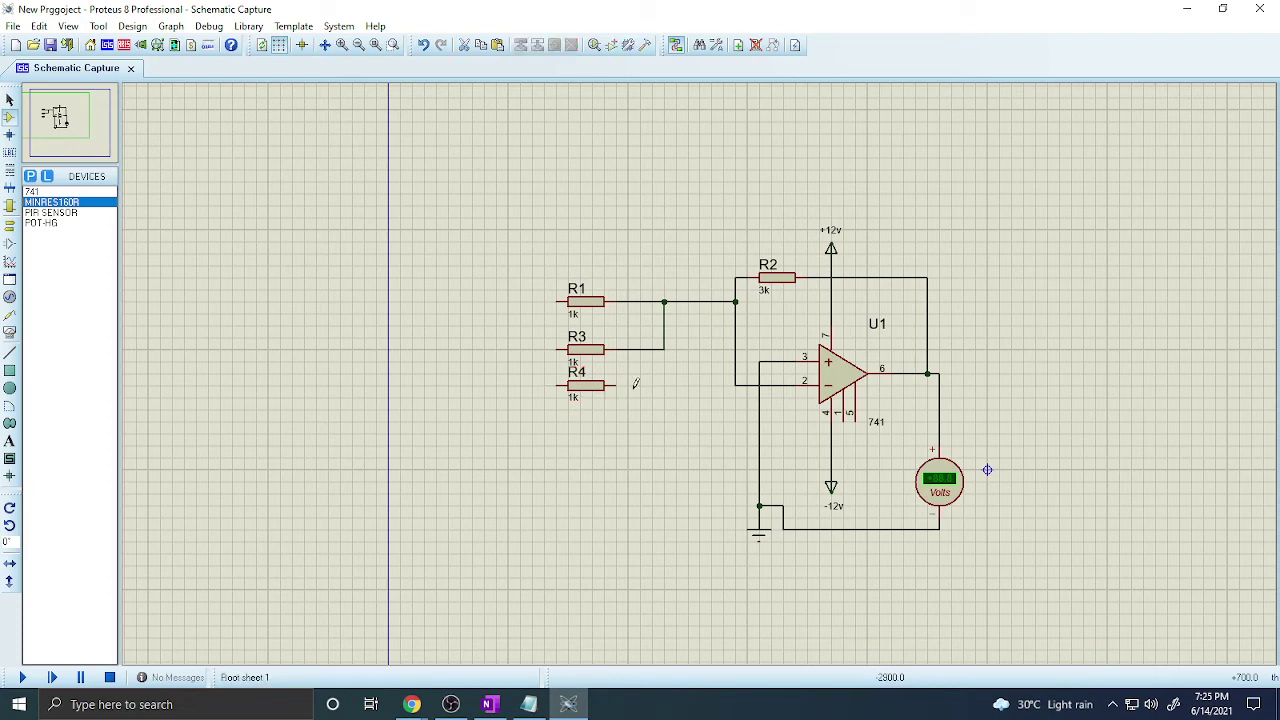
click(664, 349)
Place a DC generator on the schematic, on the input side of R1
click(12, 227)
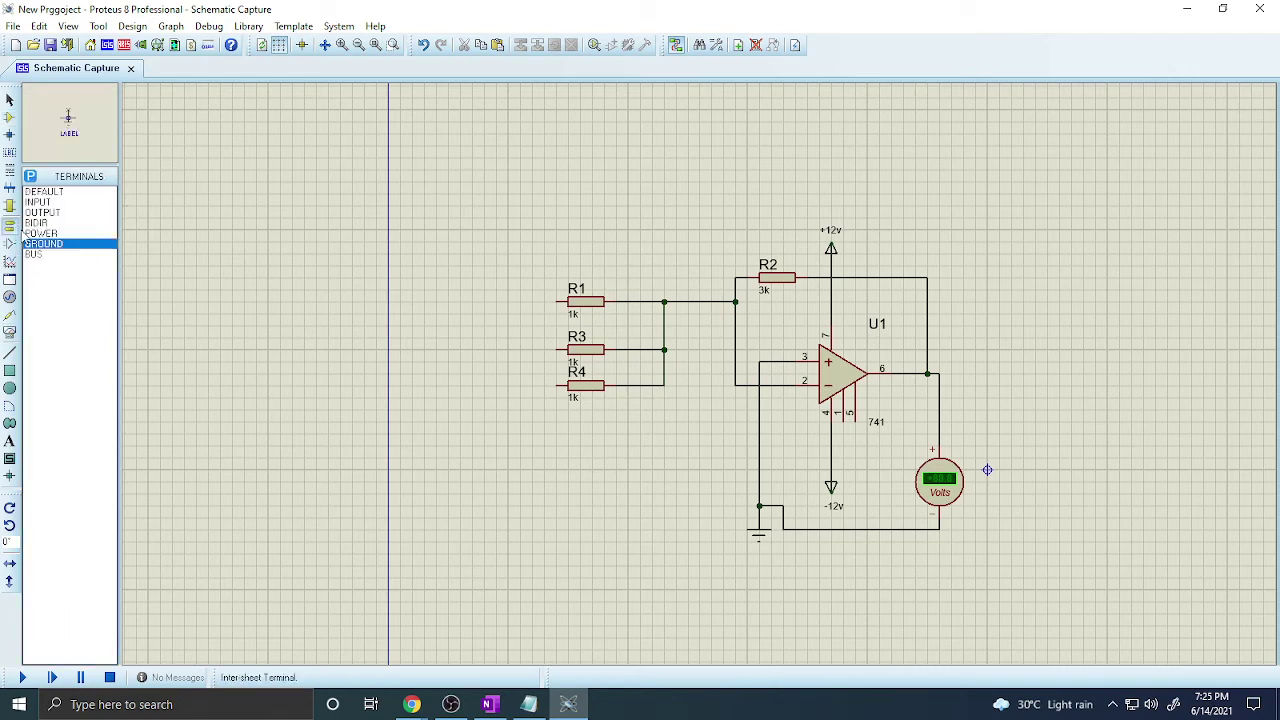
click(9, 314)
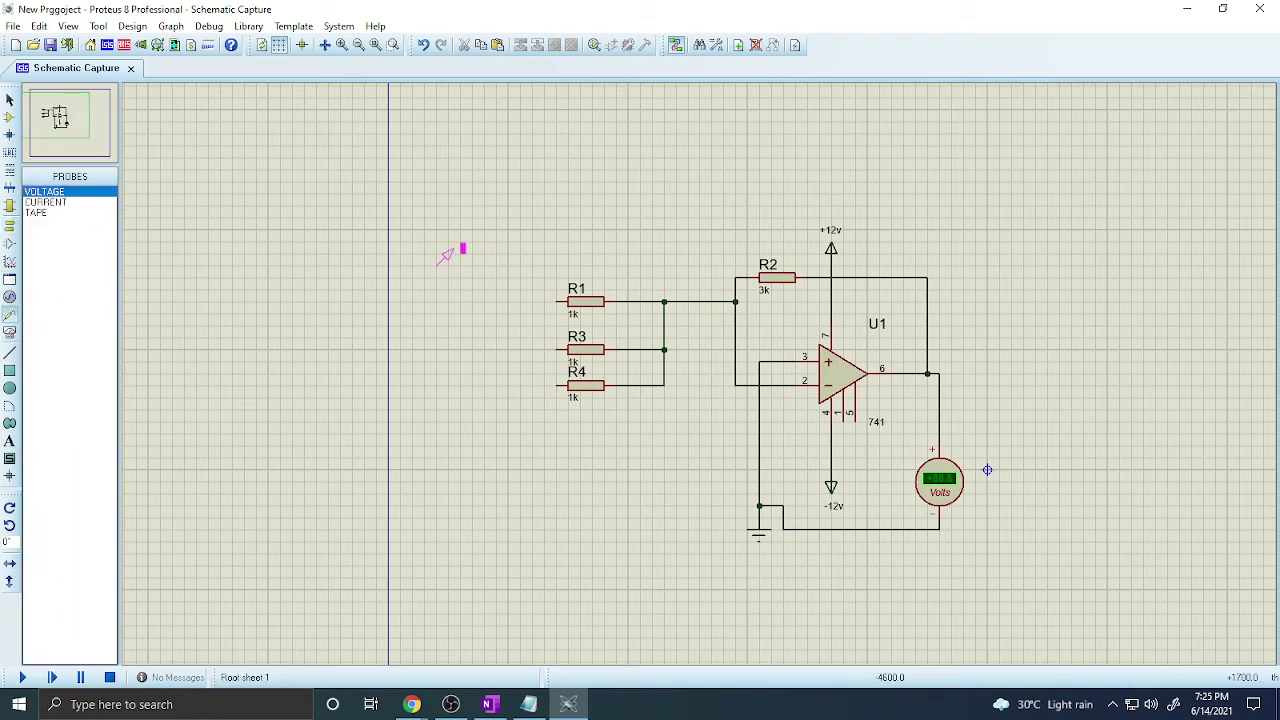
click(12, 246)
click(9, 225)
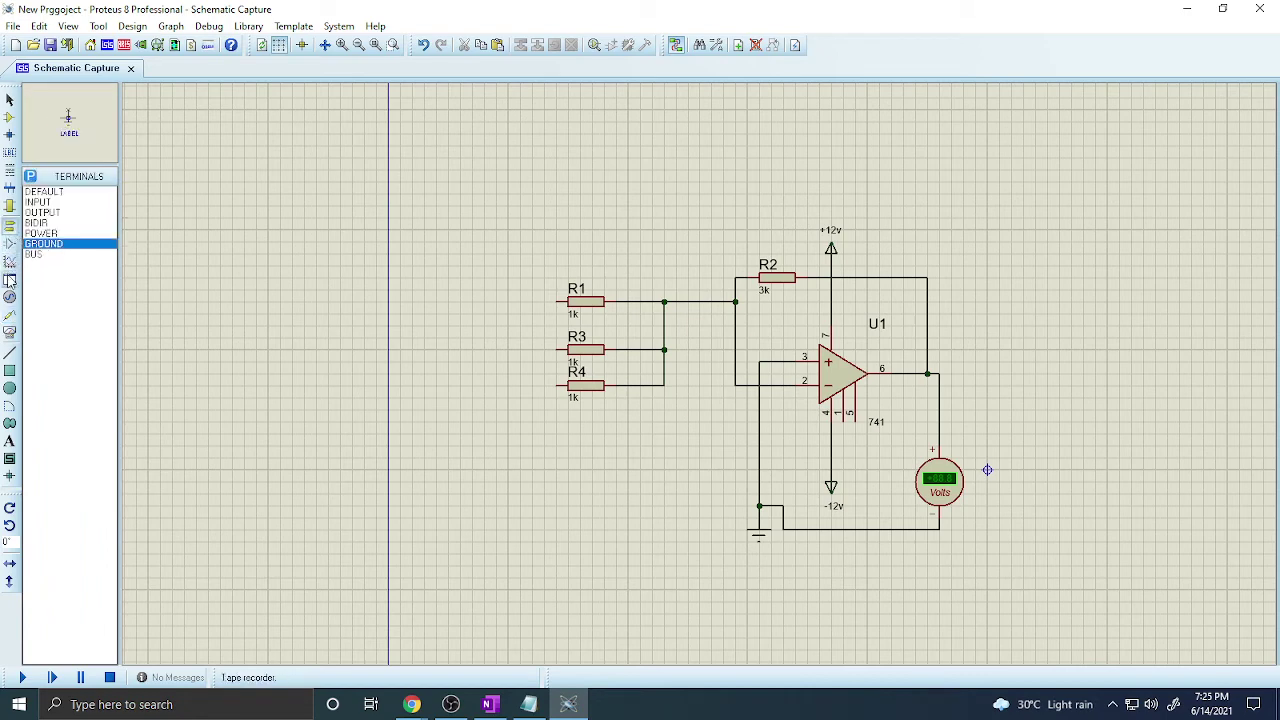
click(10, 262)
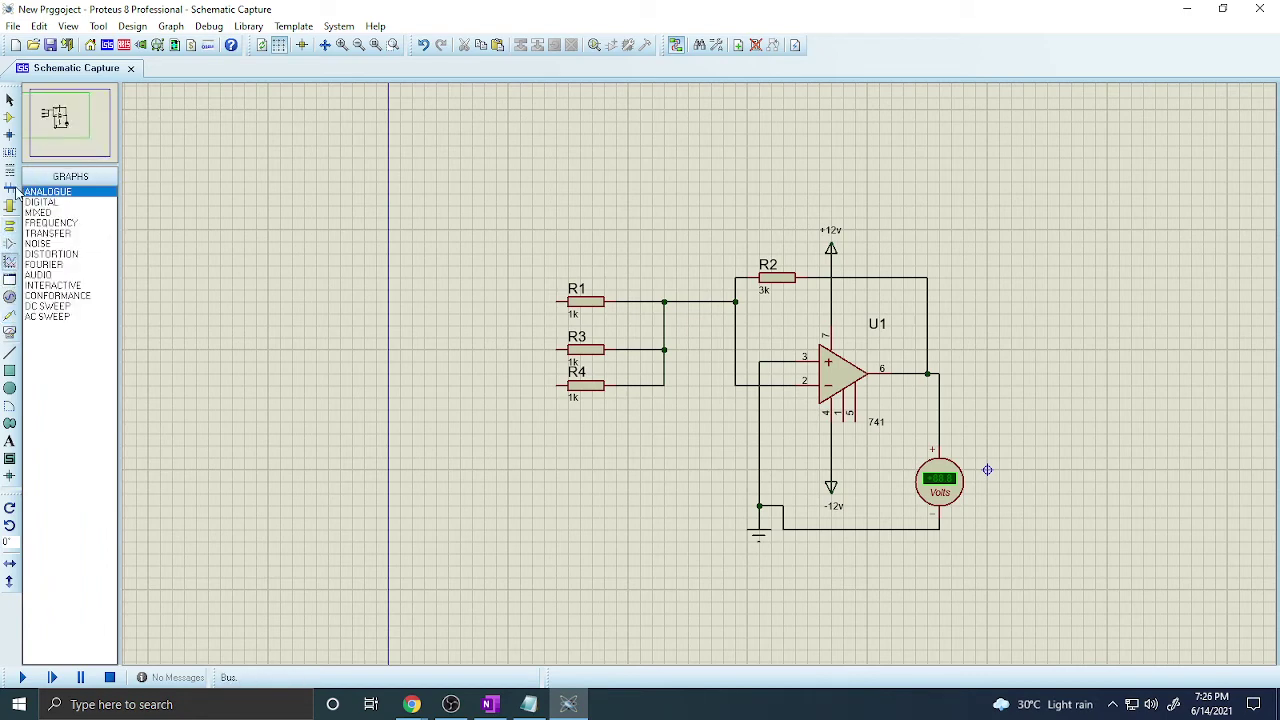
click(10, 226)
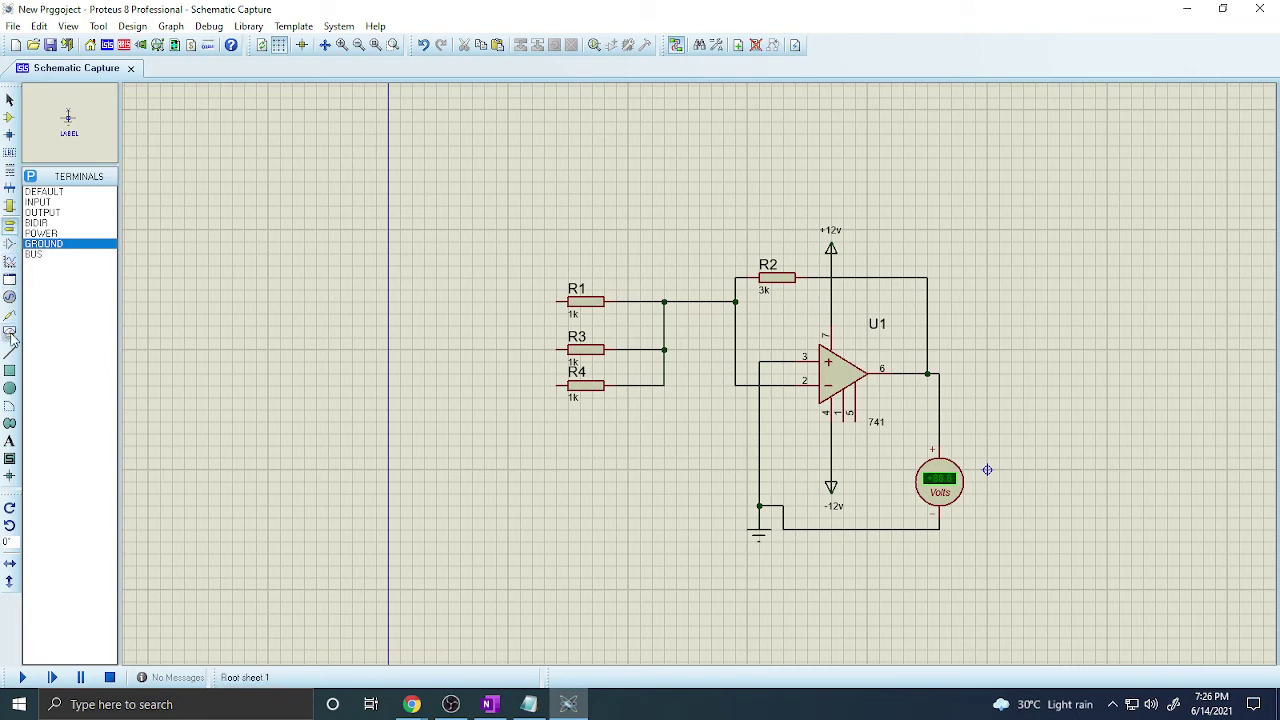
click(9, 297)
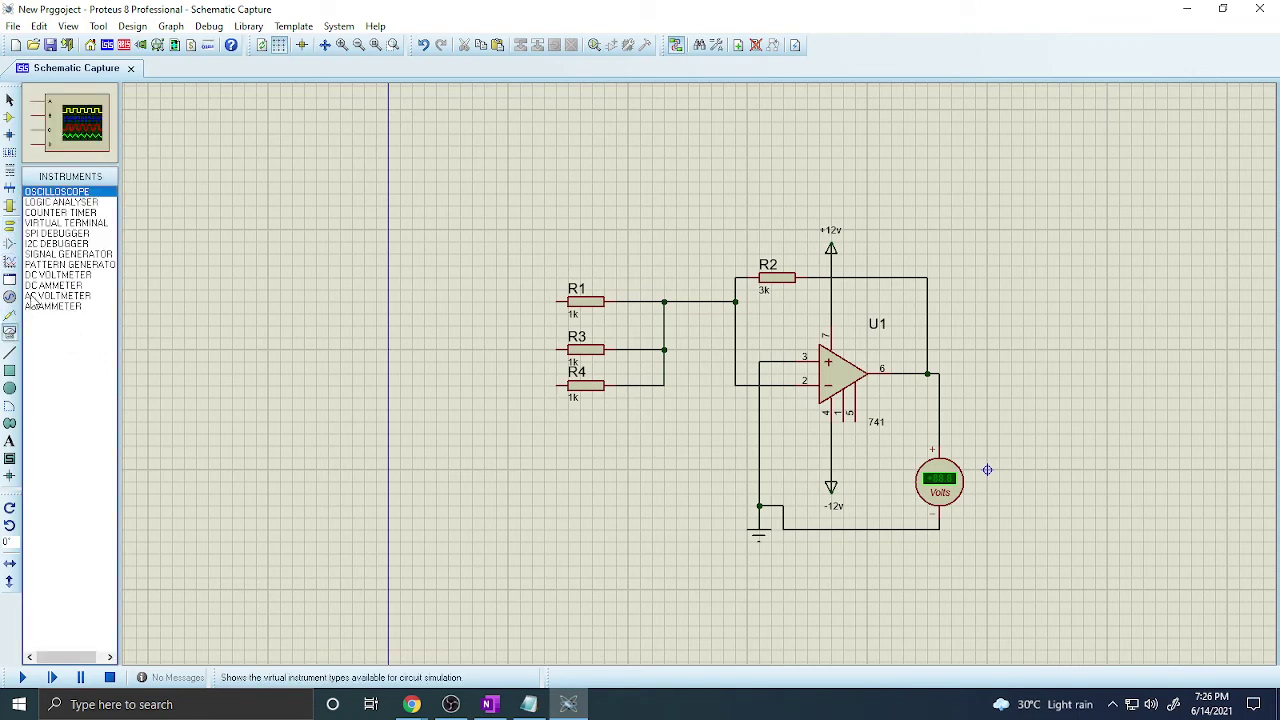
click(9, 315)
click(12, 297)
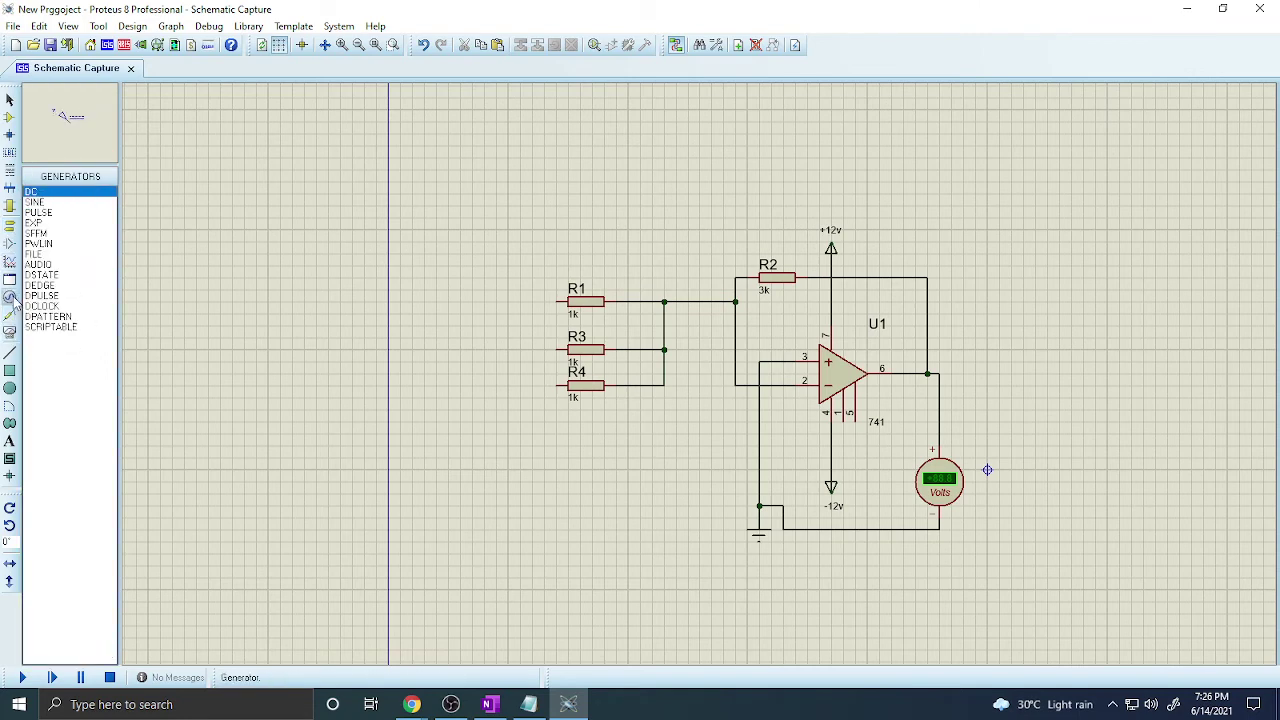
click(432, 278)
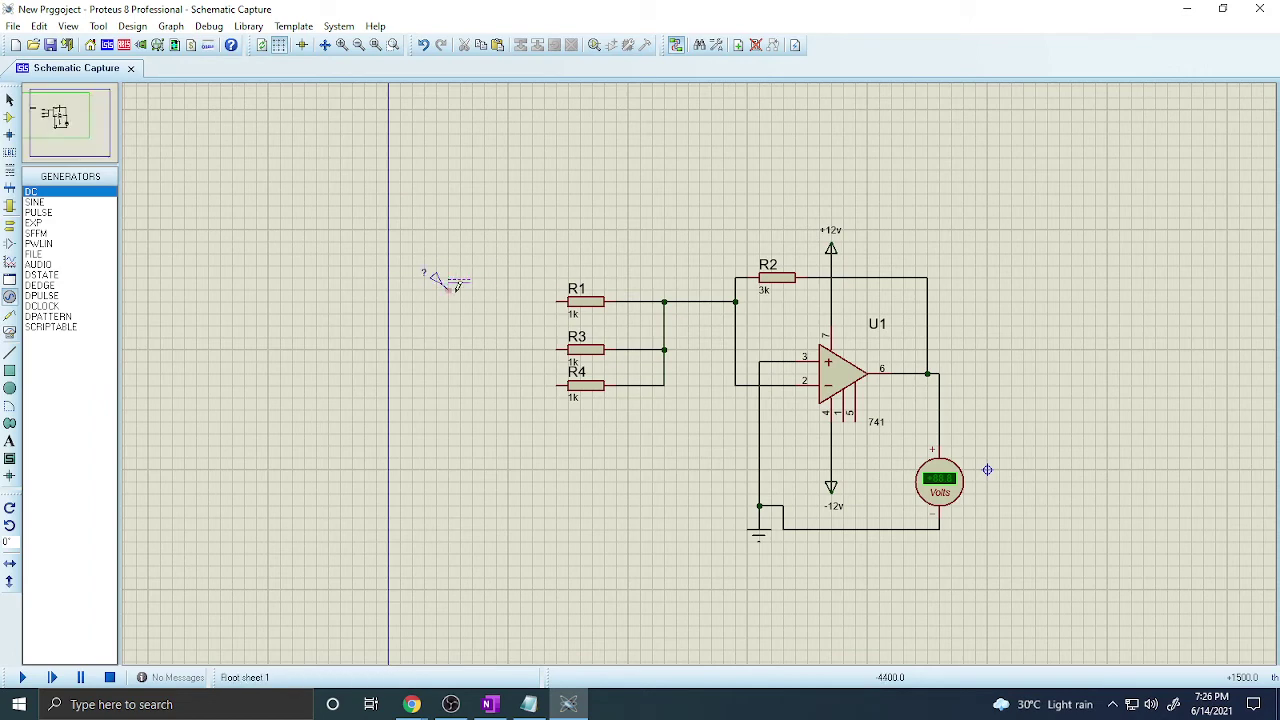
Place three POT-HG potentiometers in a staggered row below the DC generator
click(9, 116)
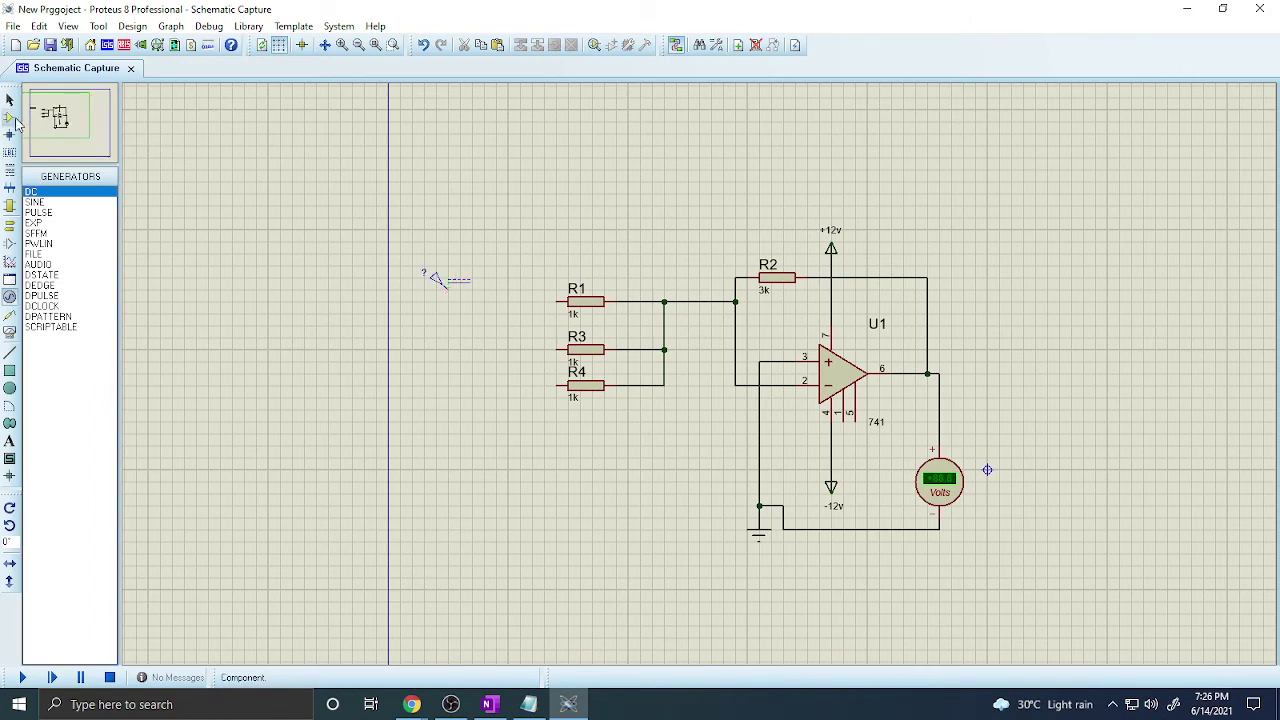
click(55, 212)
click(62, 202)
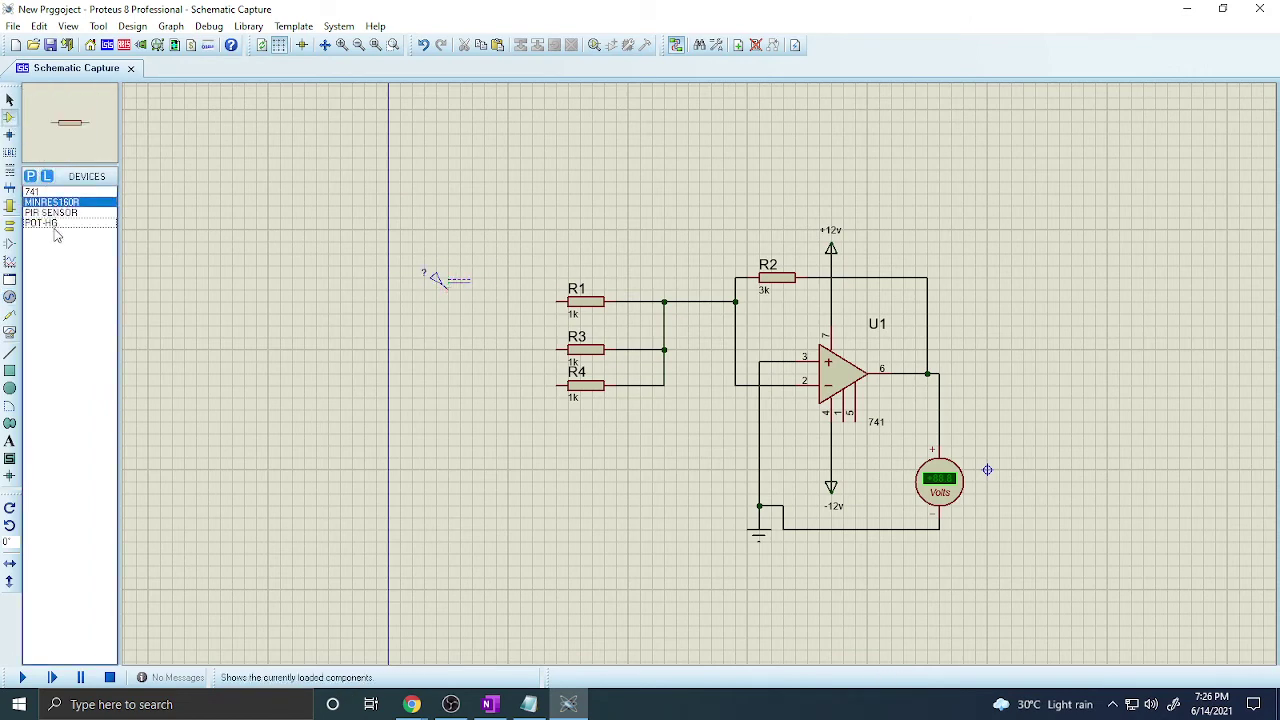
click(42, 223)
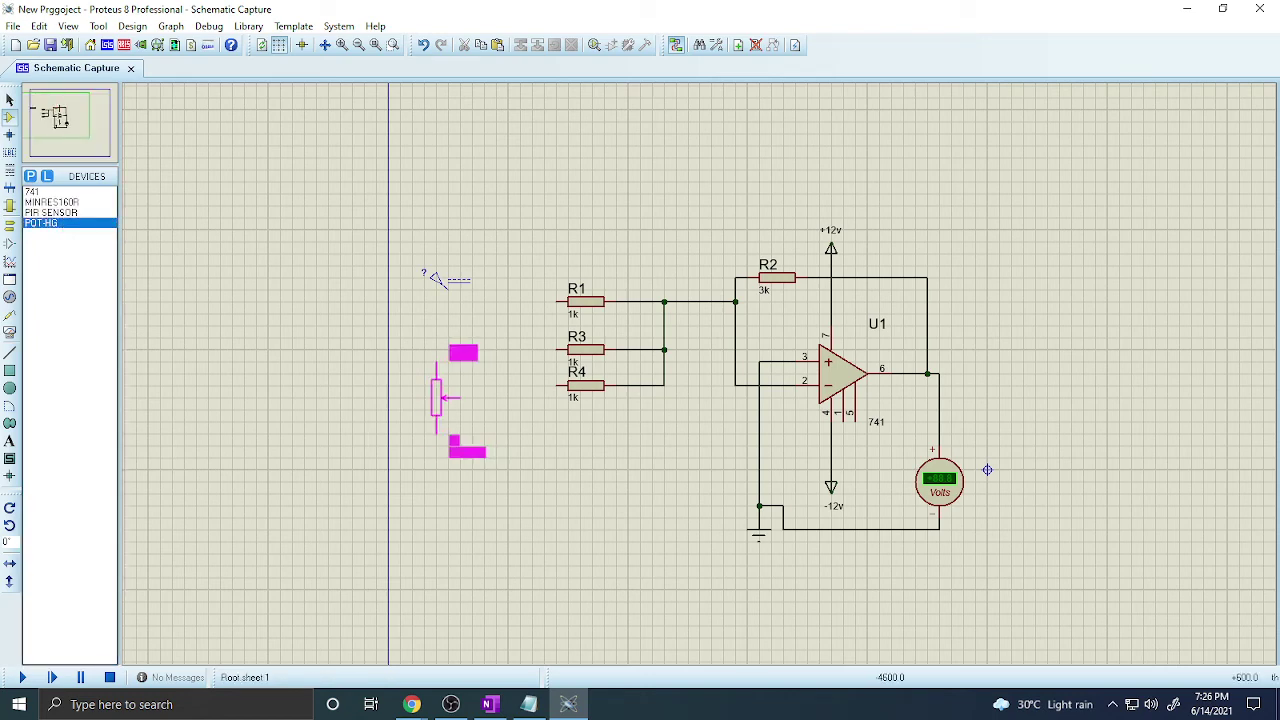
click(437, 398)
click(484, 433)
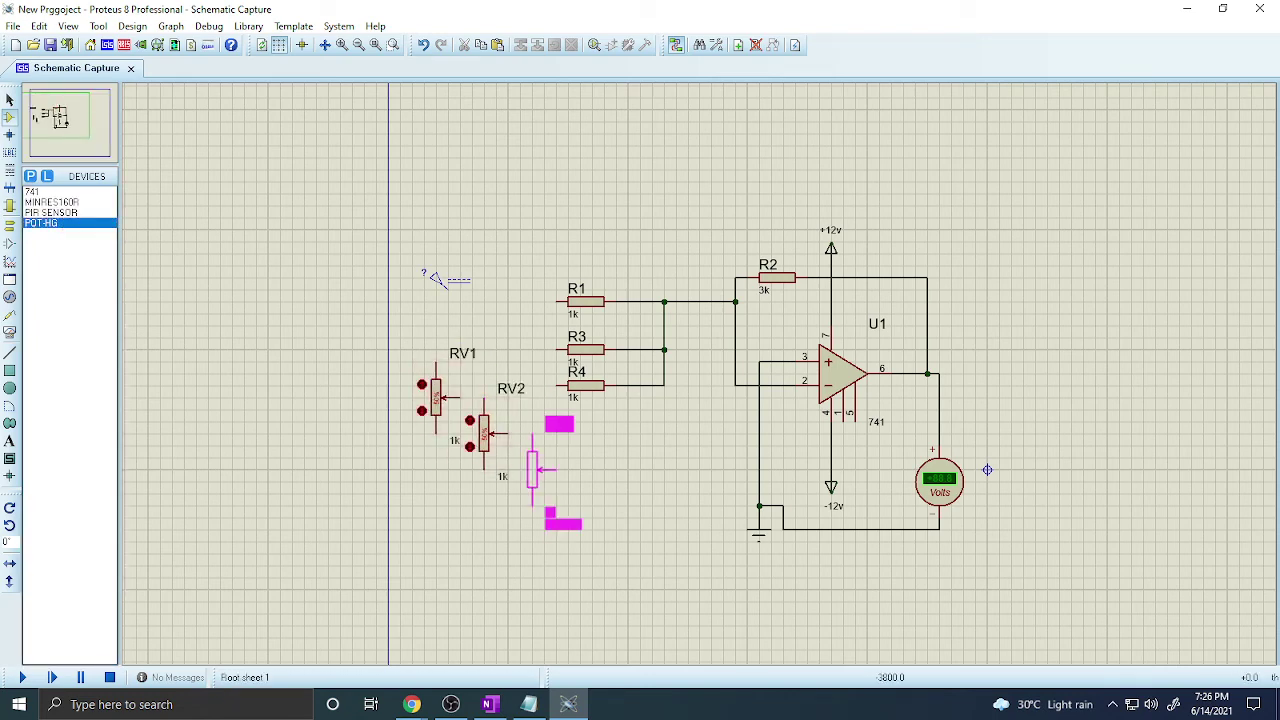
click(520, 466)
Wire the upper ends of potentiometers RV1, RV2 and RV3 to the DC generator
click(436, 362)
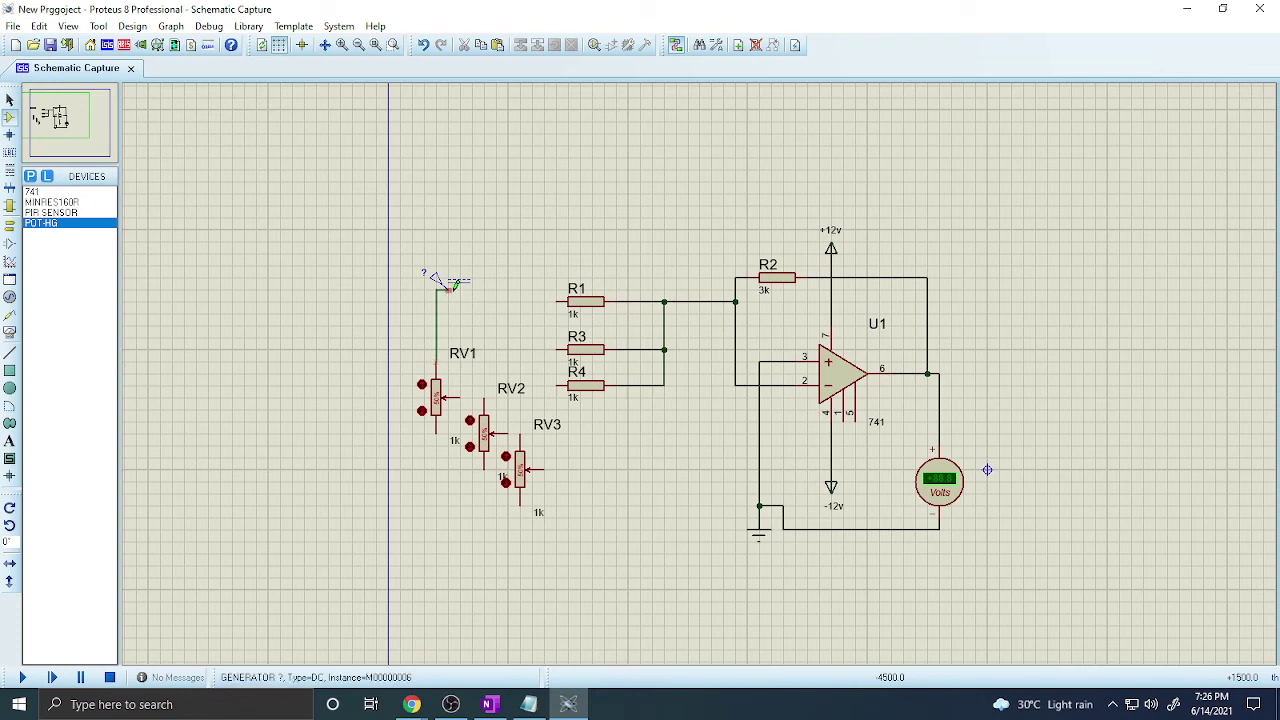
click(440, 284)
click(484, 389)
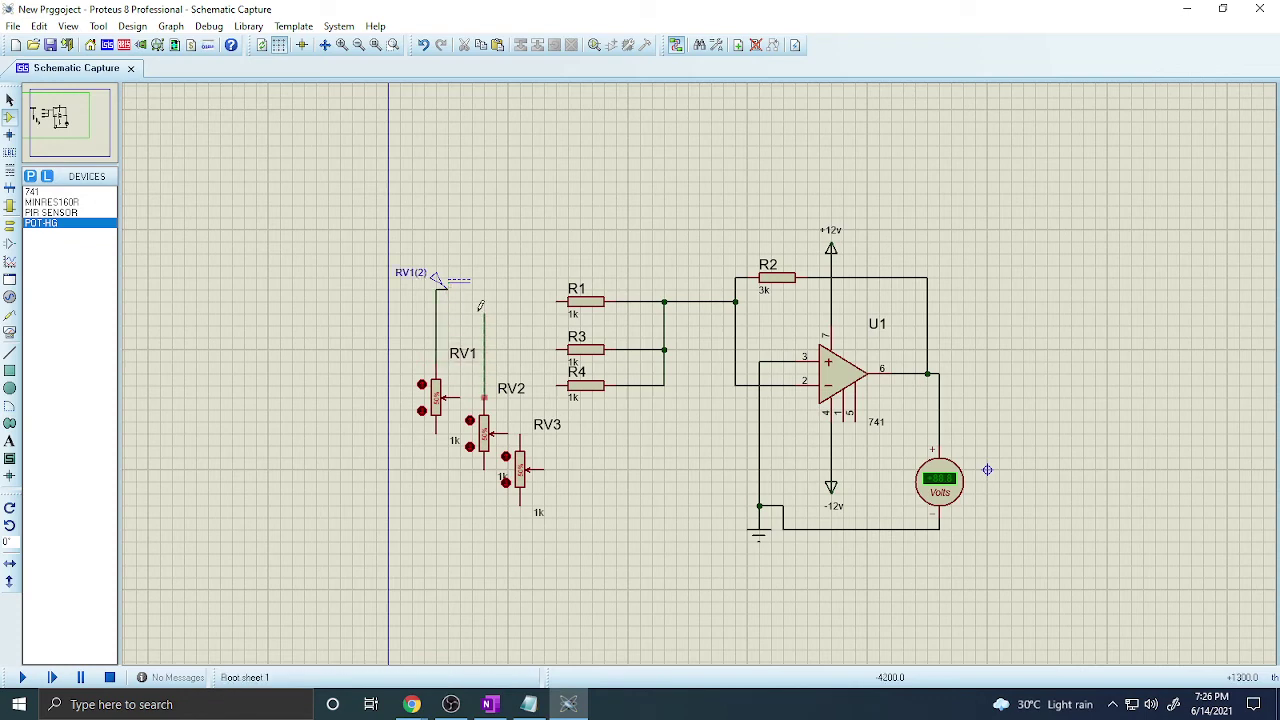
click(466, 290)
click(521, 436)
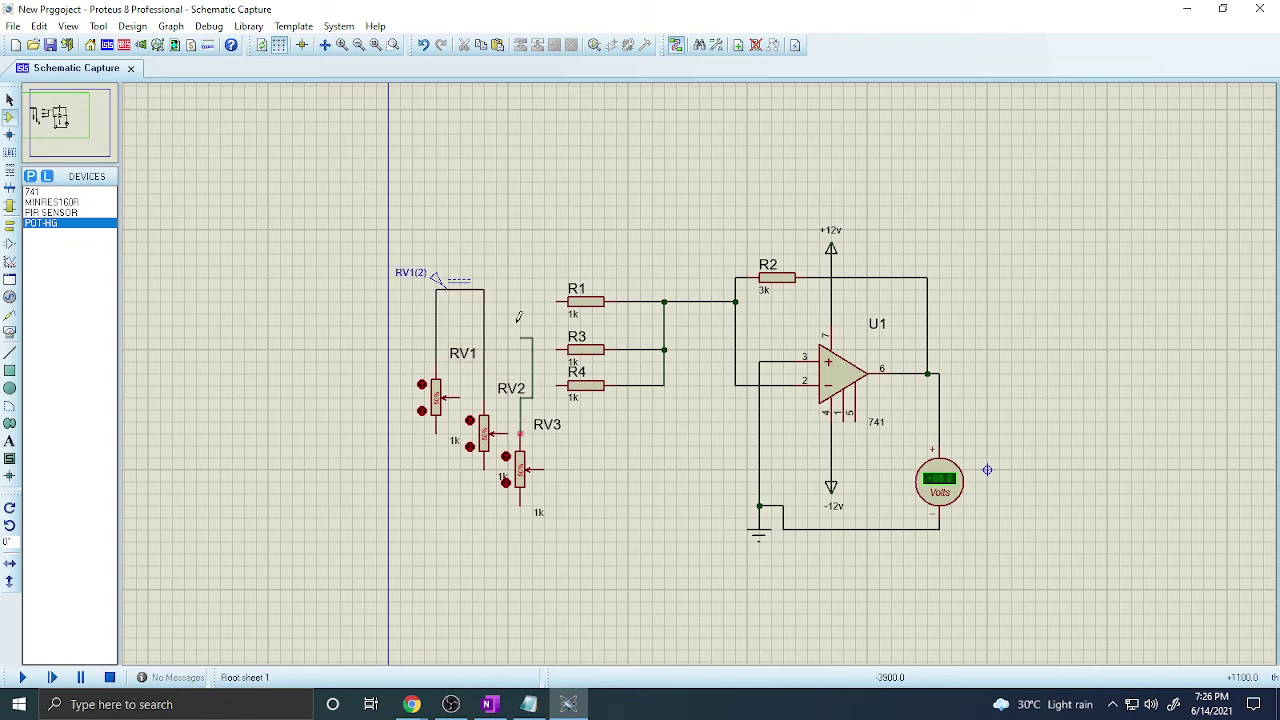
click(484, 290)
Set the DC generator's voltage to 1 V
double_click(437, 284)
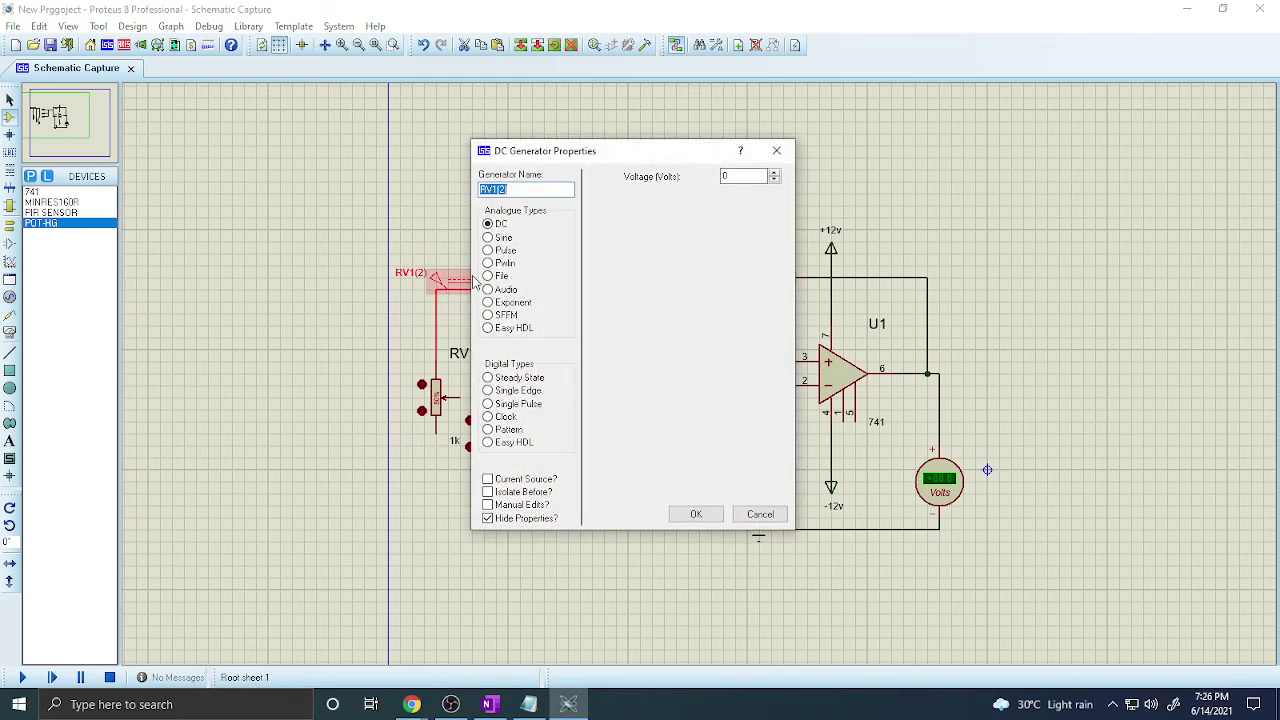
double_click(740, 175)
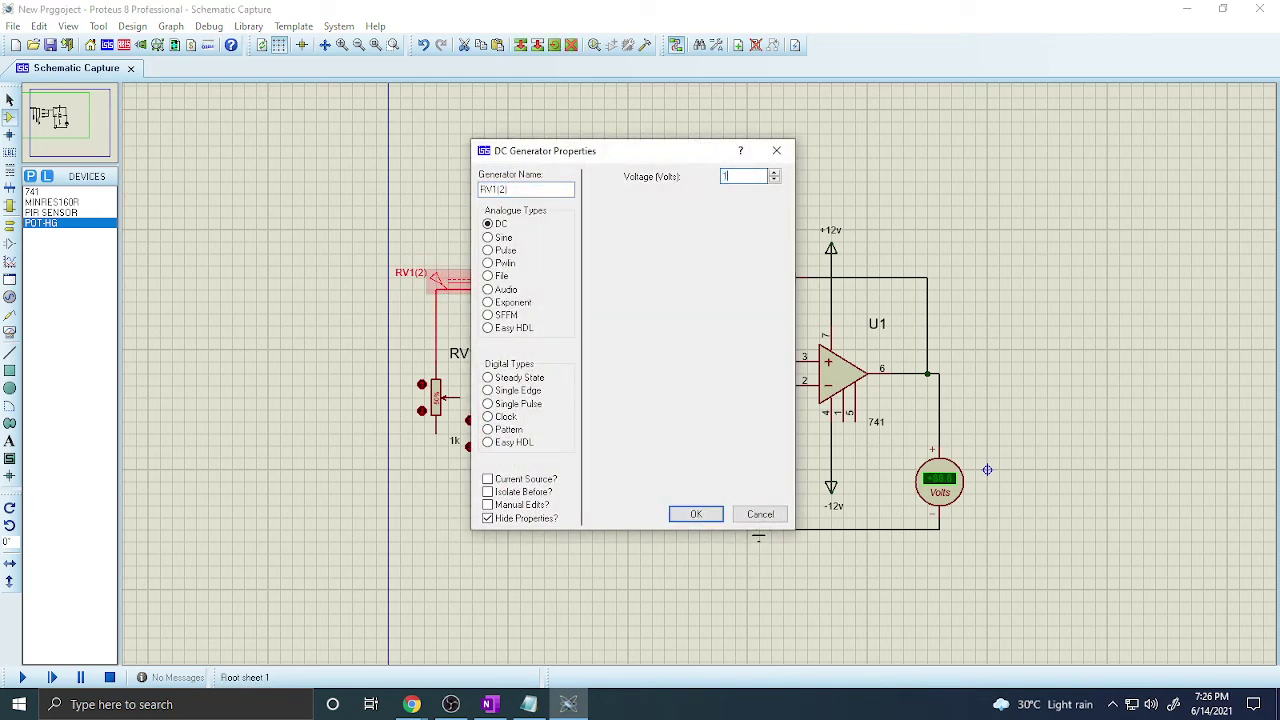
click(697, 514)
Wire the lower ends of RV1, RV2 and RV3 together and connect them to the circuit ground
click(436, 430)
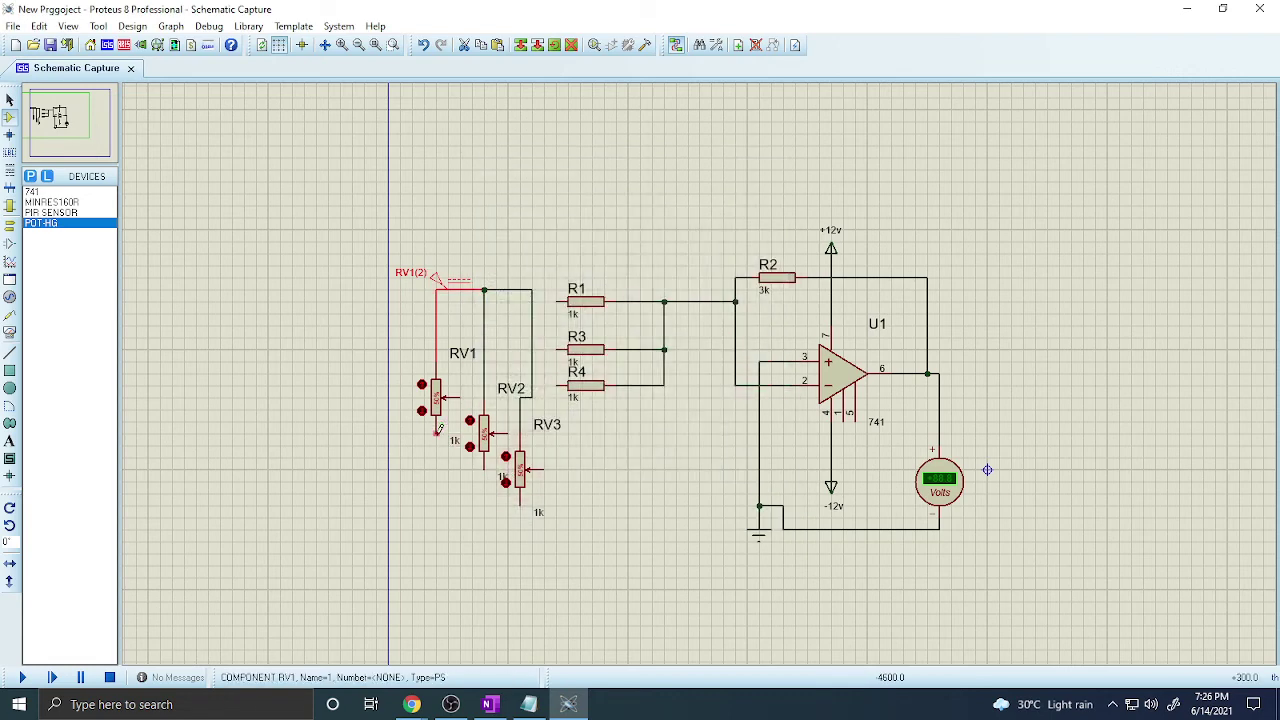
click(488, 486)
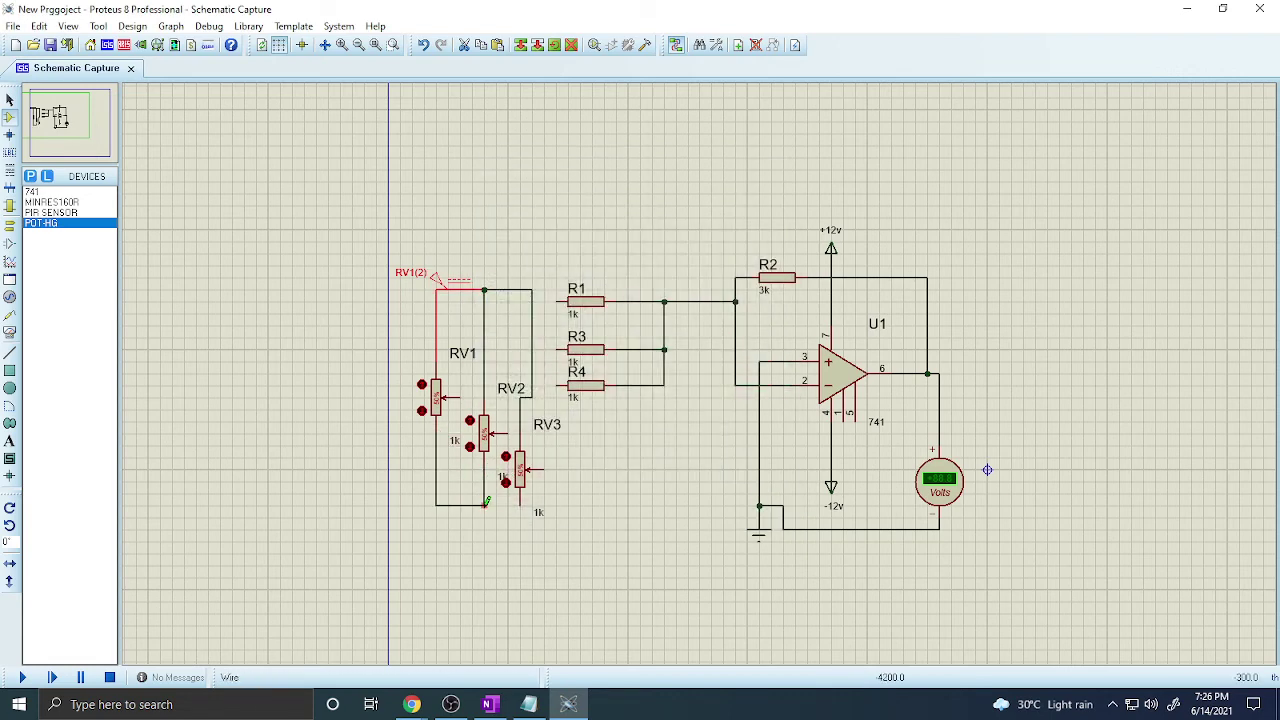
click(487, 502)
click(521, 499)
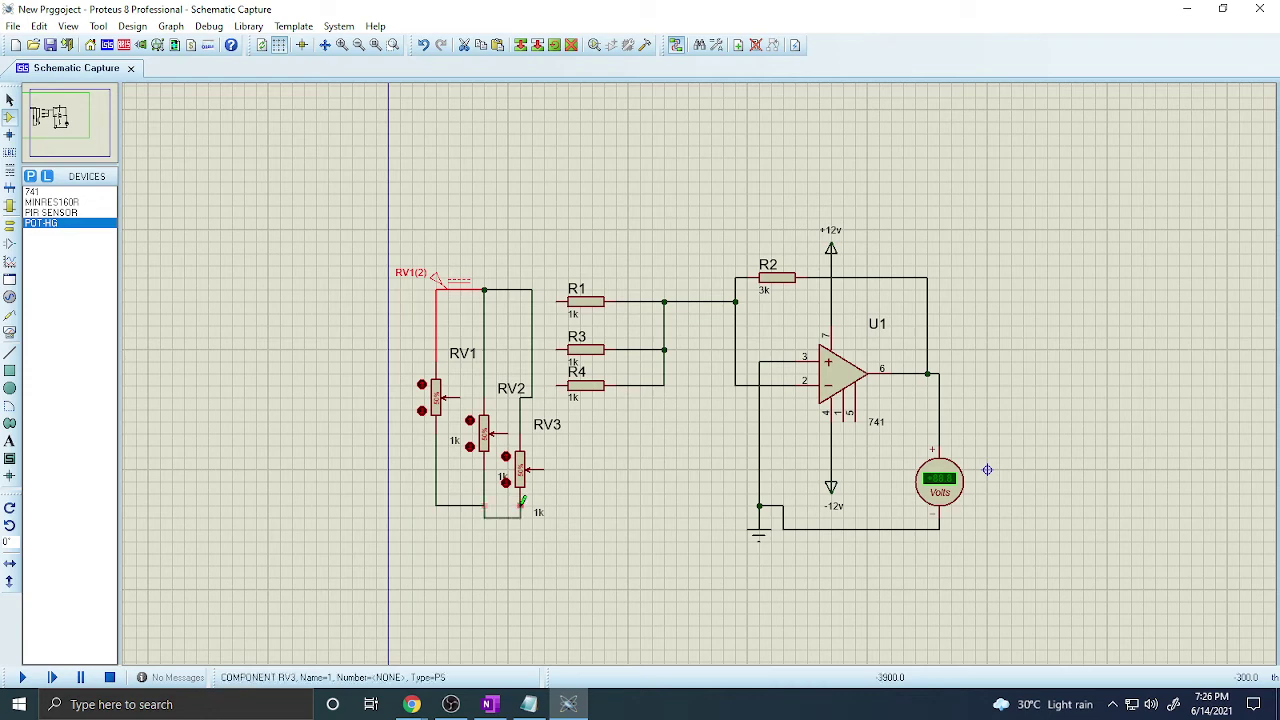
click(521, 502)
click(737, 498)
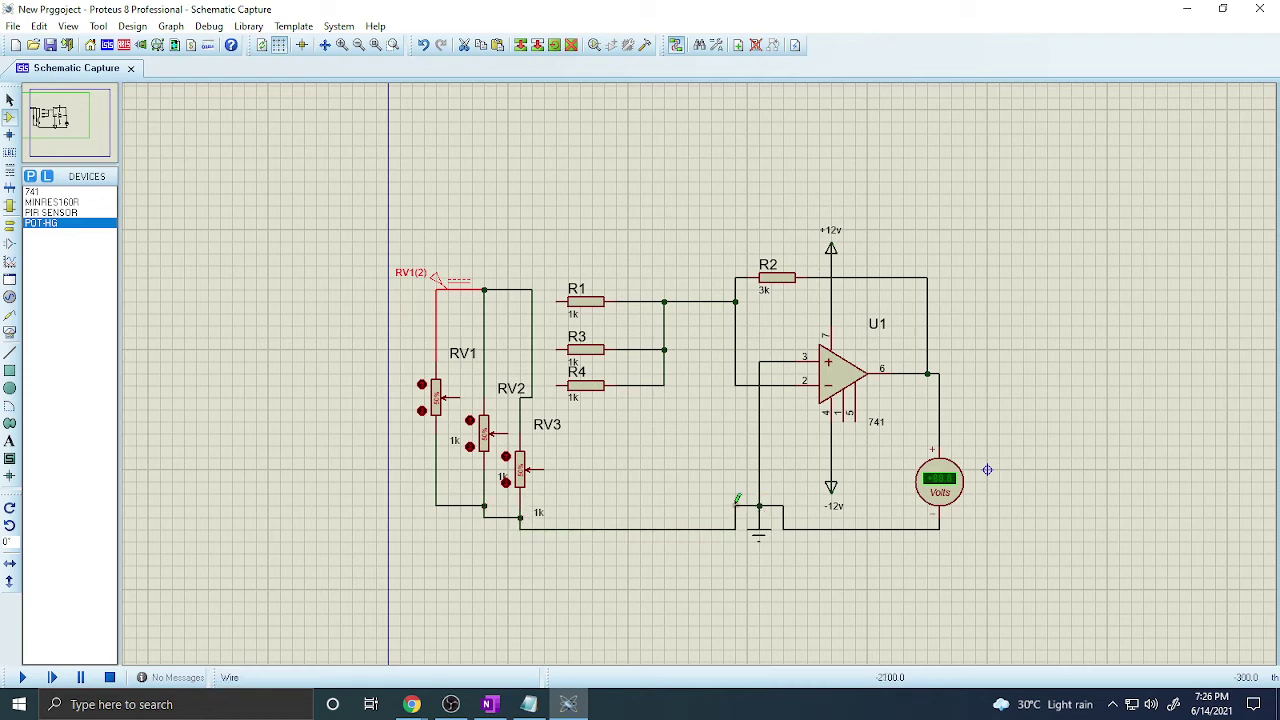
Wire the wipers of RV1, RV2 and RV3 to the free ends of R1, R3 and R4 respectively
click(464, 393)
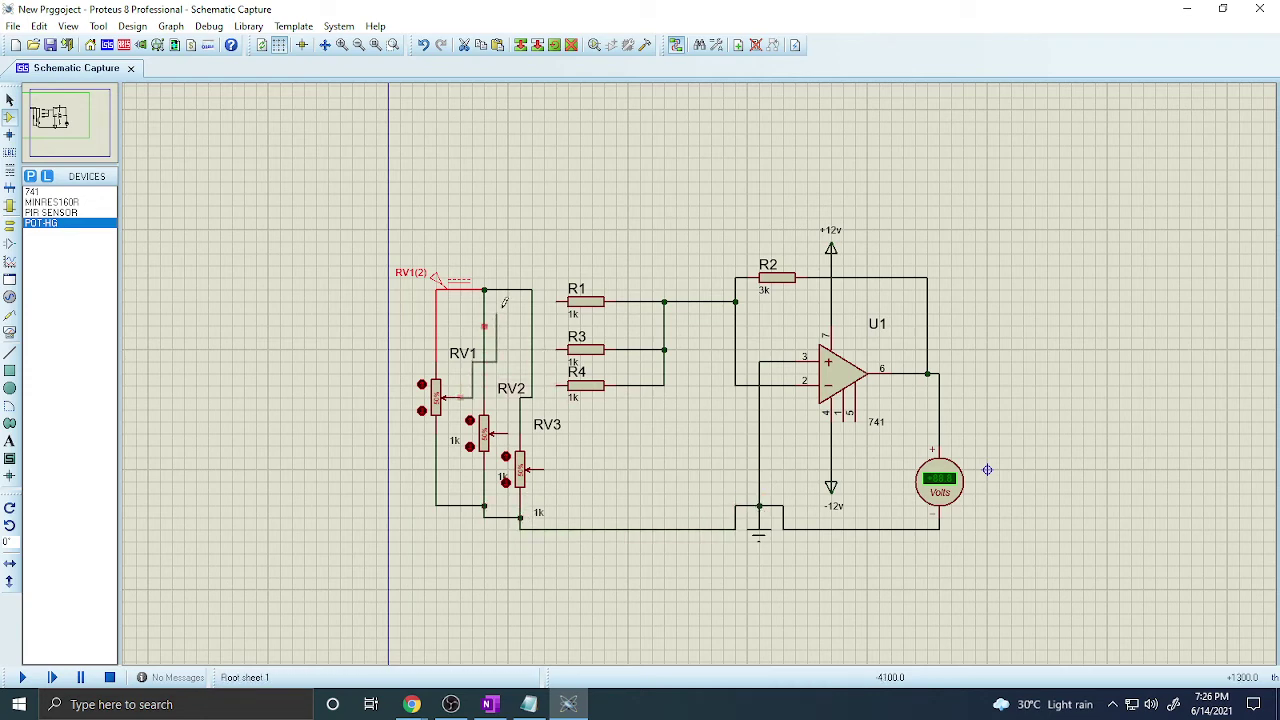
click(558, 300)
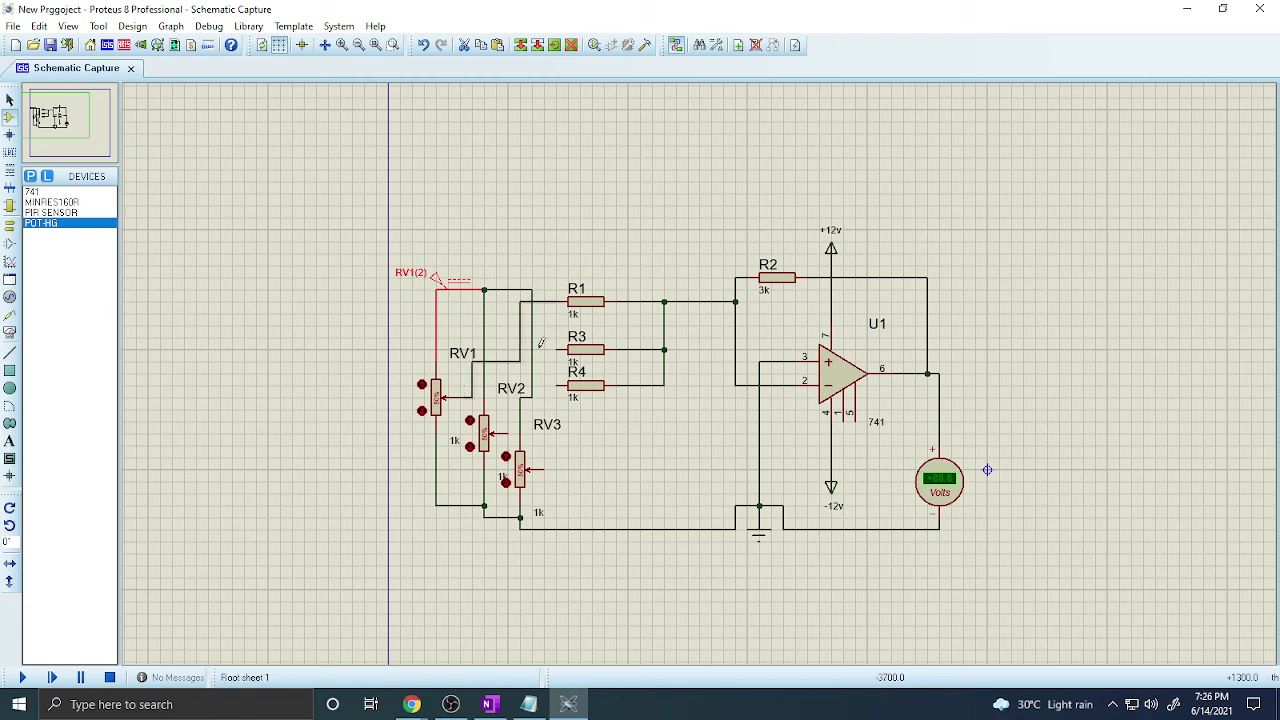
click(508, 433)
click(557, 348)
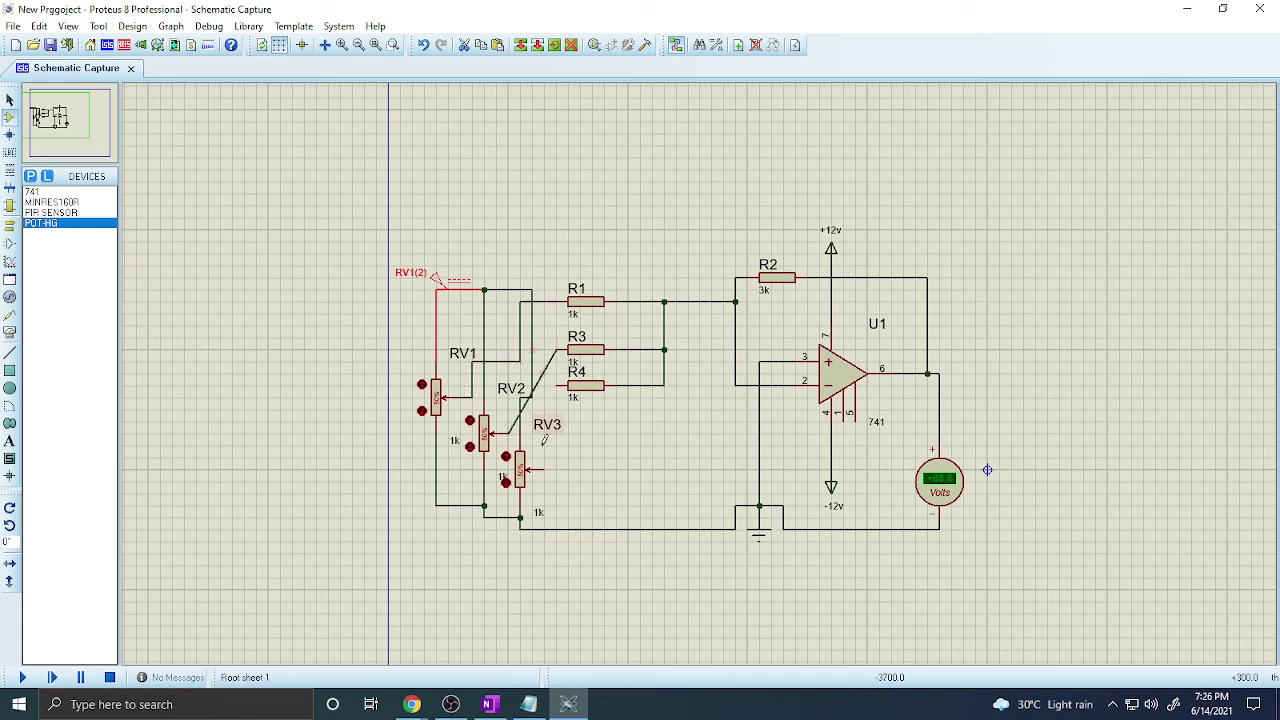
click(542, 469)
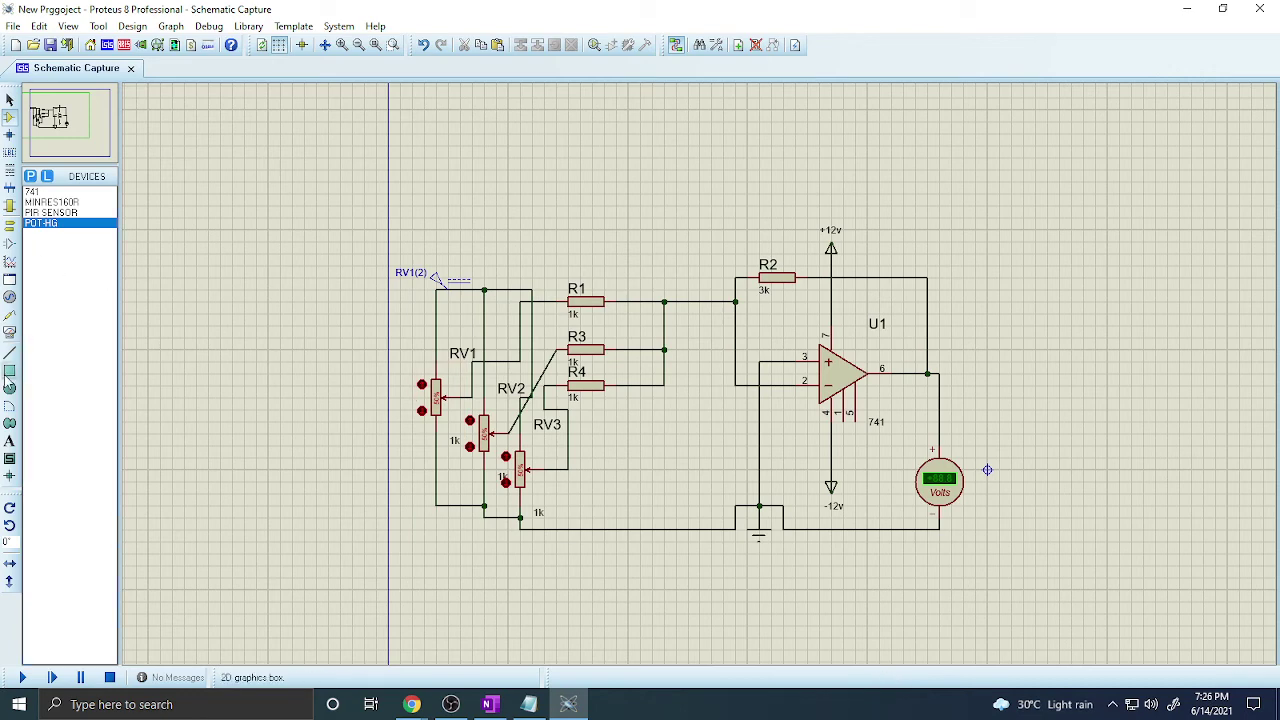
Place three DC voltmeters side by side between RV3 and the ground terminal
click(9, 332)
click(57, 285)
click(57, 274)
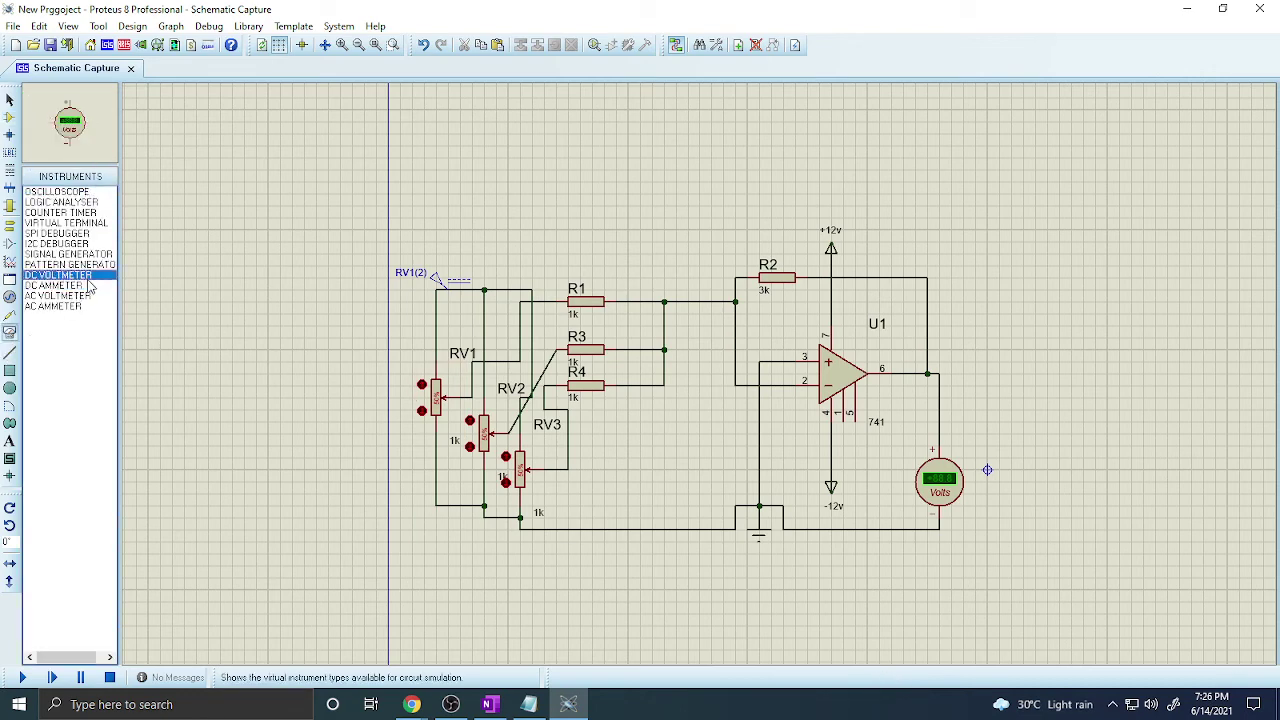
click(604, 456)
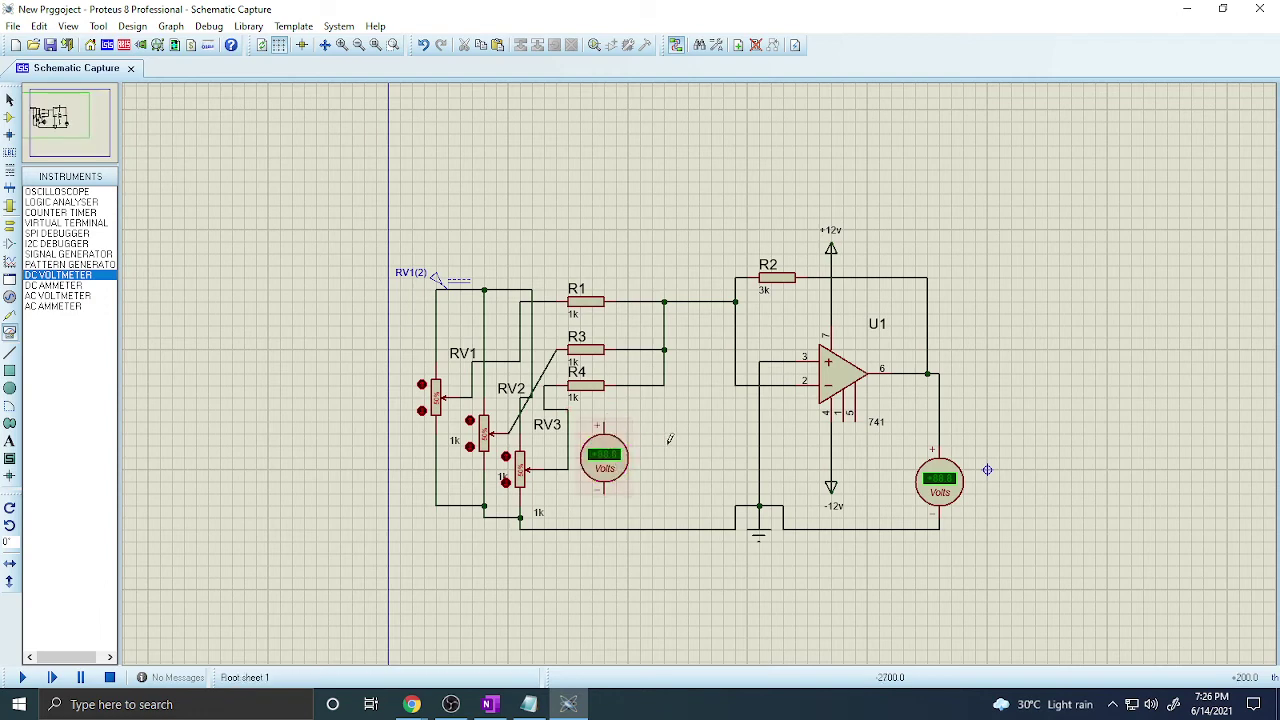
click(664, 456)
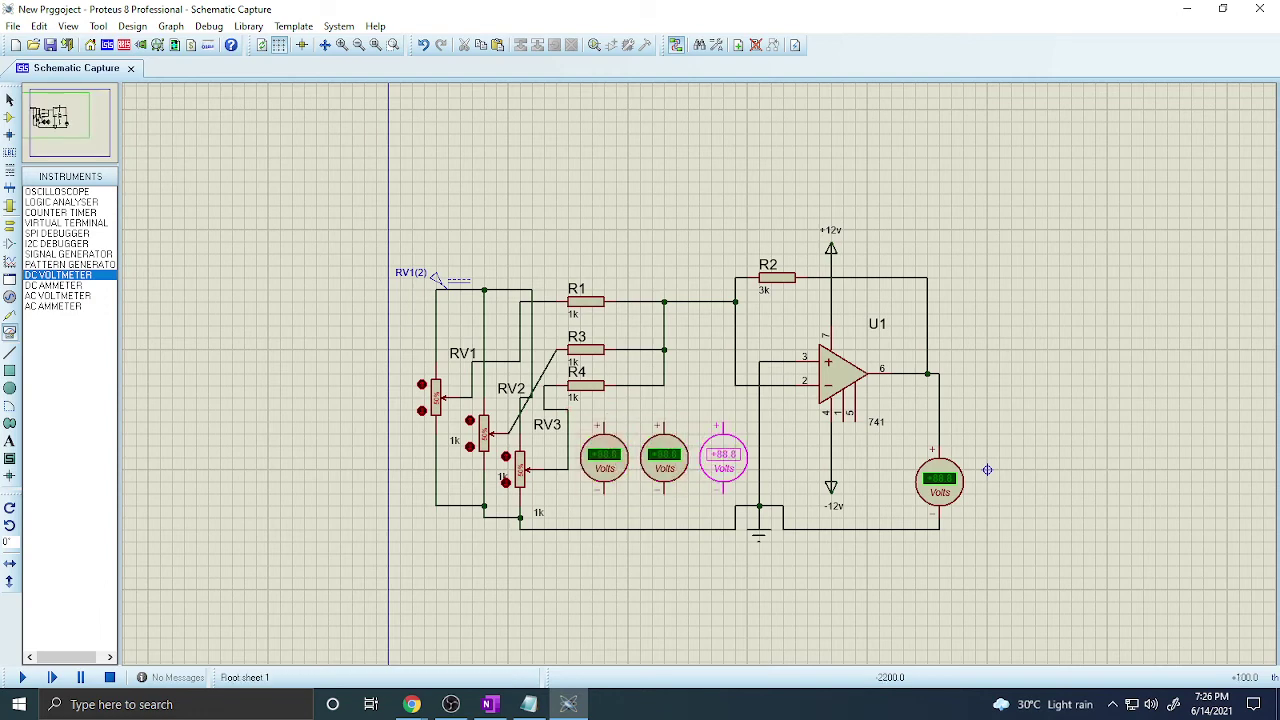
click(724, 456)
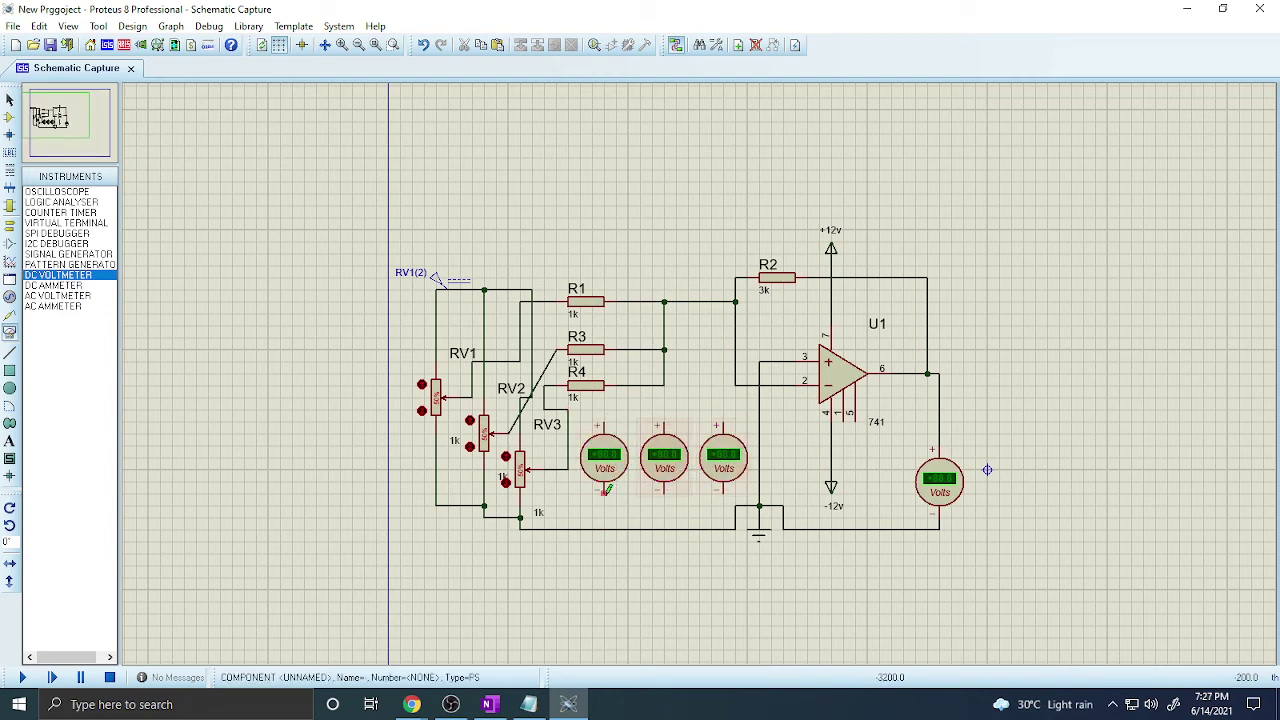
Wire the negative terminals of the three new voltmeters to the ground wire below them
click(604, 493)
click(604, 528)
click(664, 493)
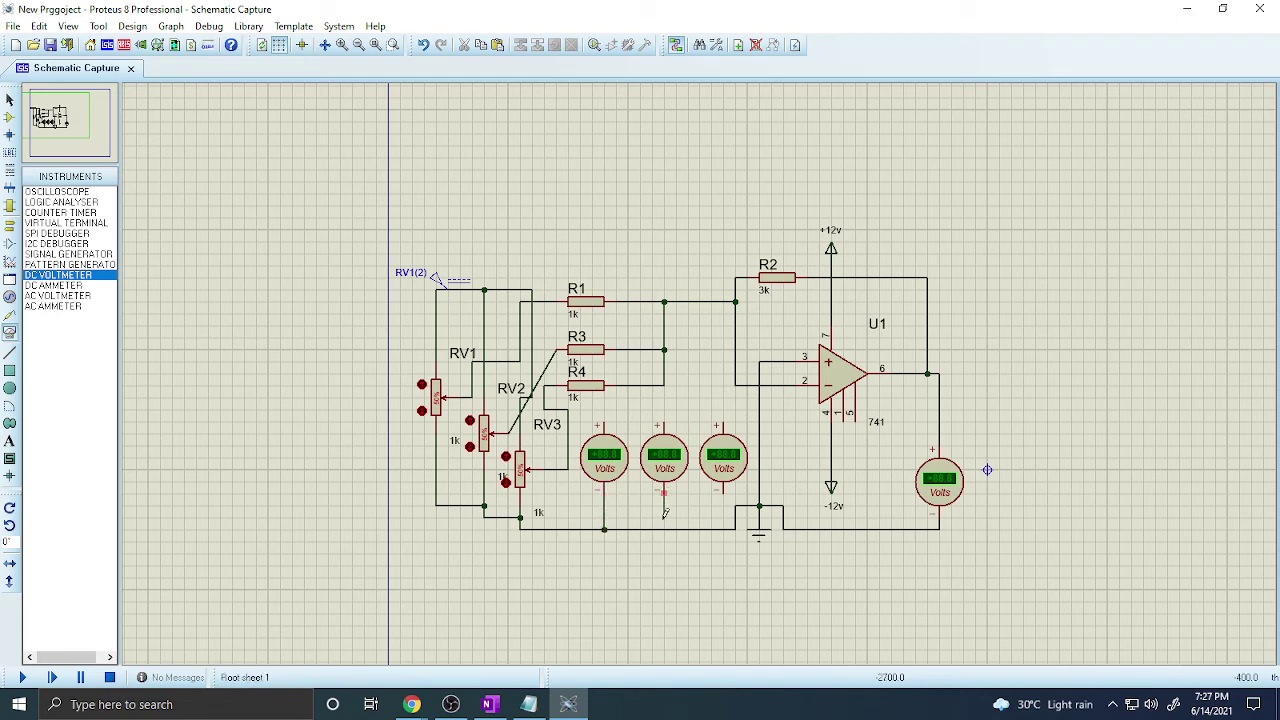
click(664, 528)
click(724, 493)
click(724, 528)
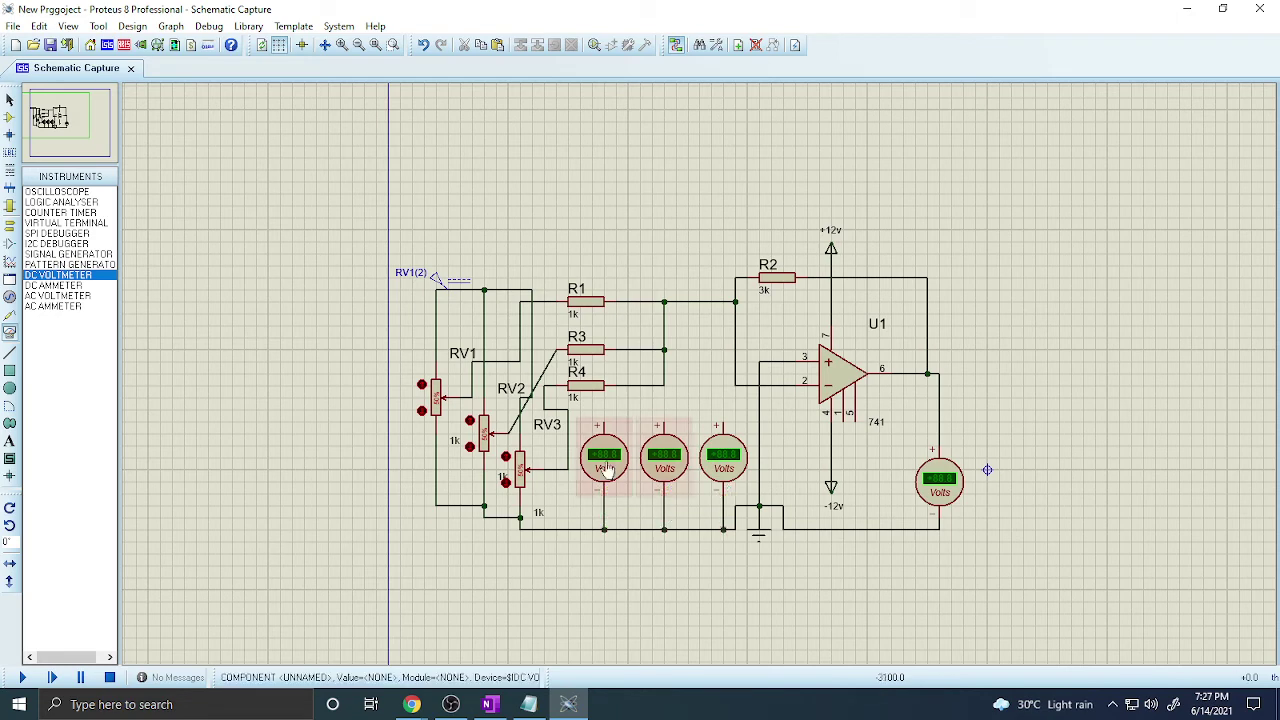
Wire the positive terminals of the three input voltmeters to the wiper wires of RV1, RV2 and RV3 respectively
click(604, 421)
click(507, 362)
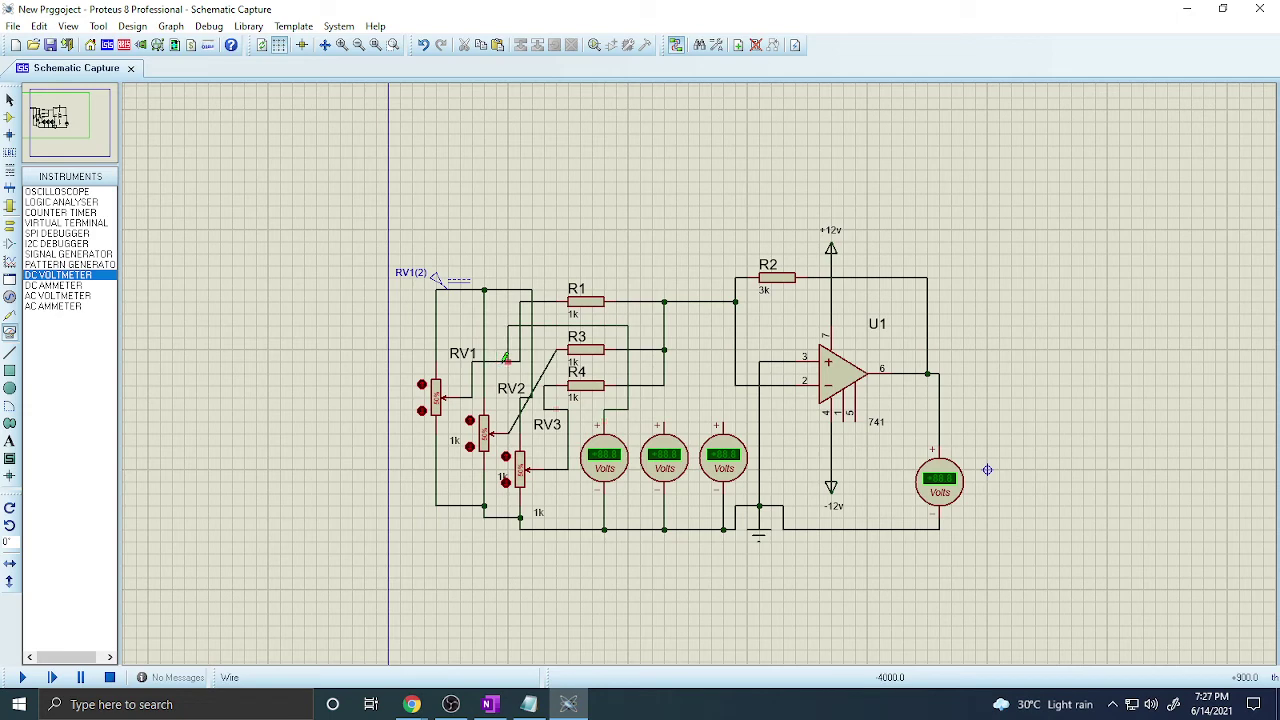
click(633, 377)
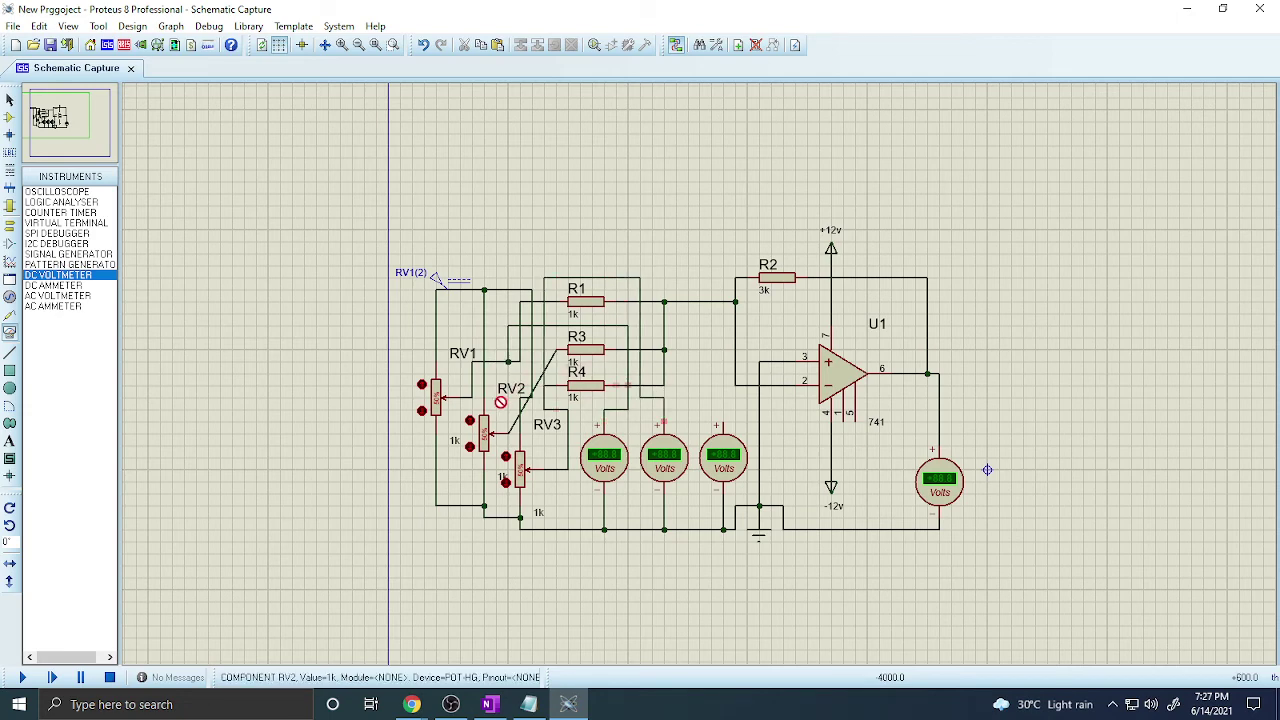
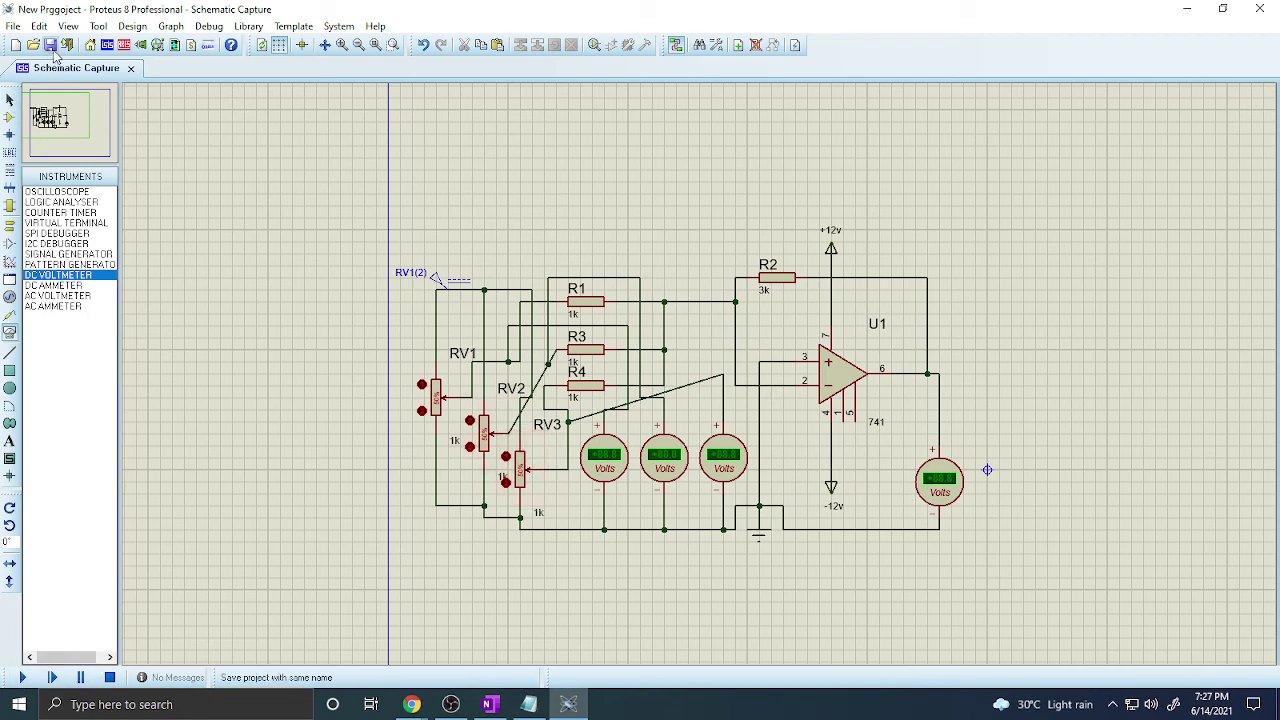
Start the simulation and lower potentiometer RV3 to 5%
click(22, 677)
scroll(987, 469, up, 1)
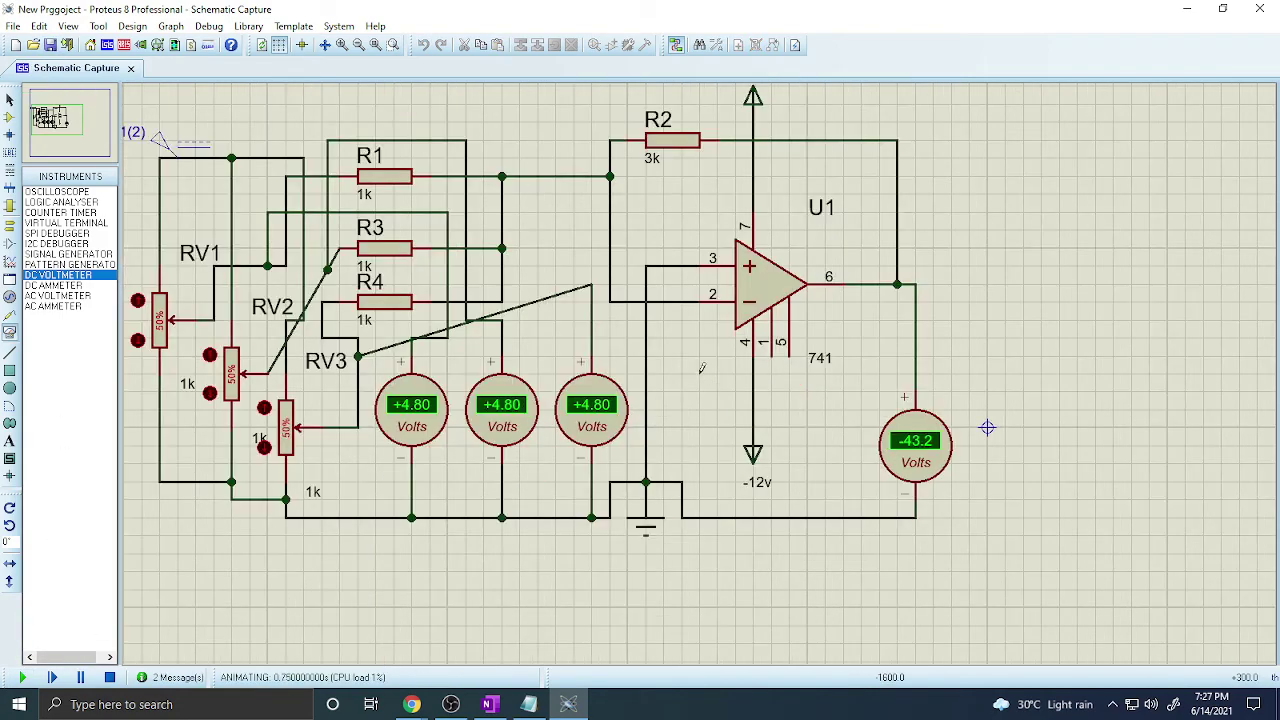
click(264, 446)
click(264, 446)
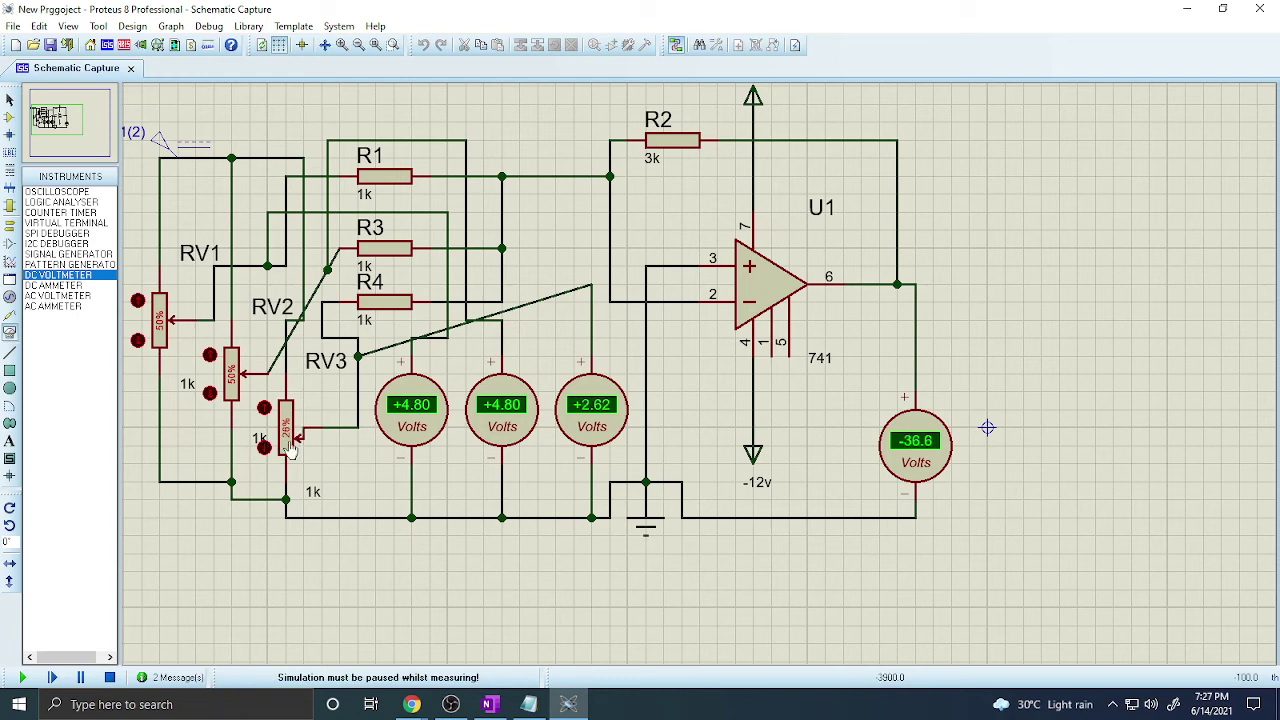
click(286, 448)
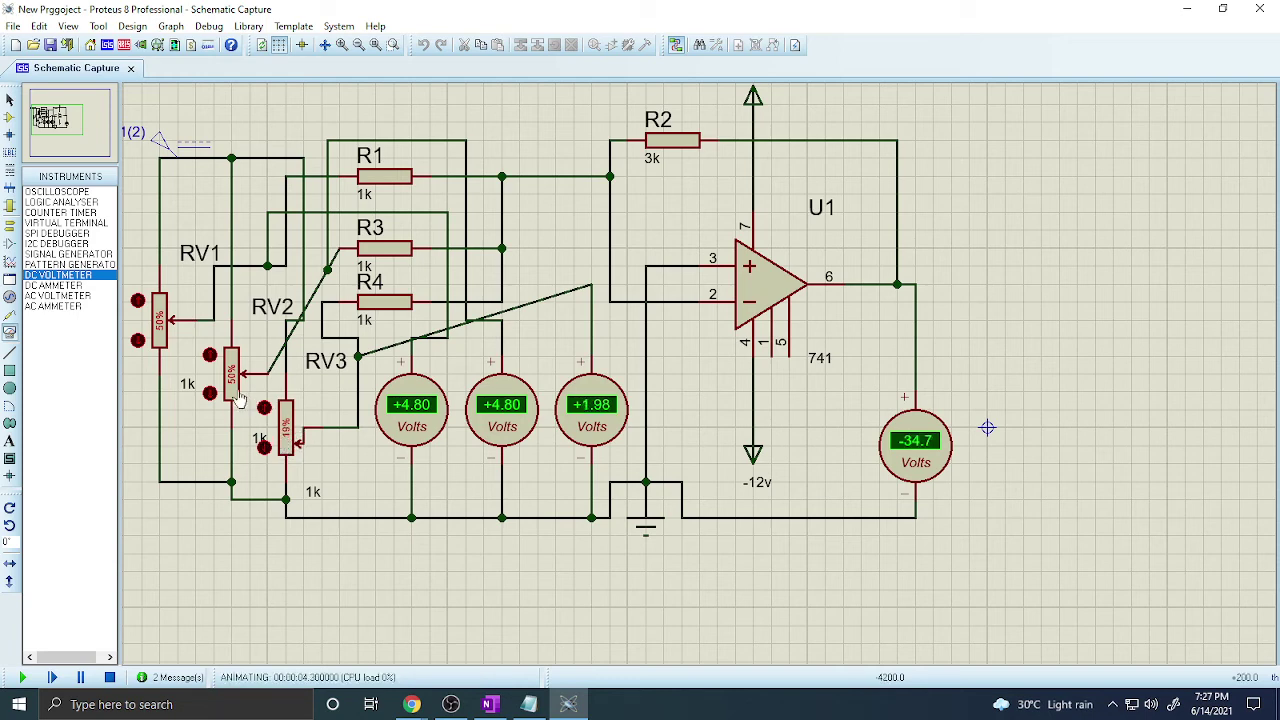
click(264, 448)
click(287, 450)
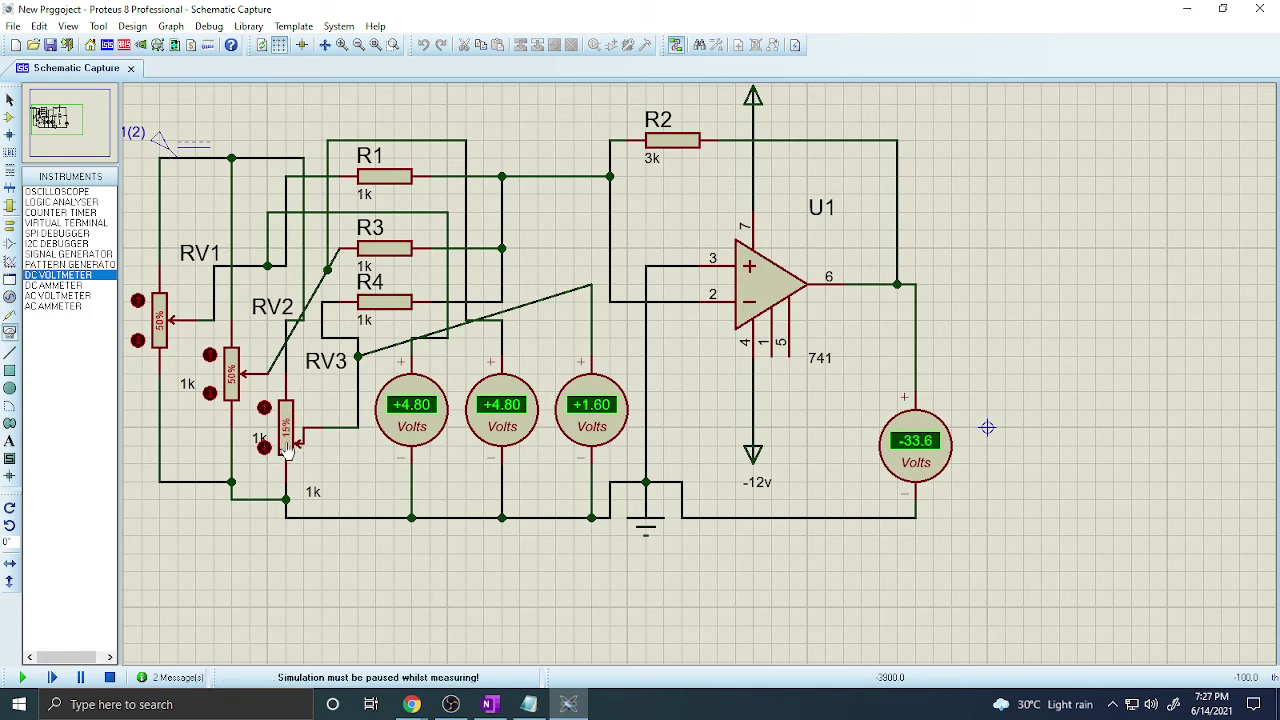
drag(287, 451, 288, 463)
click(288, 460)
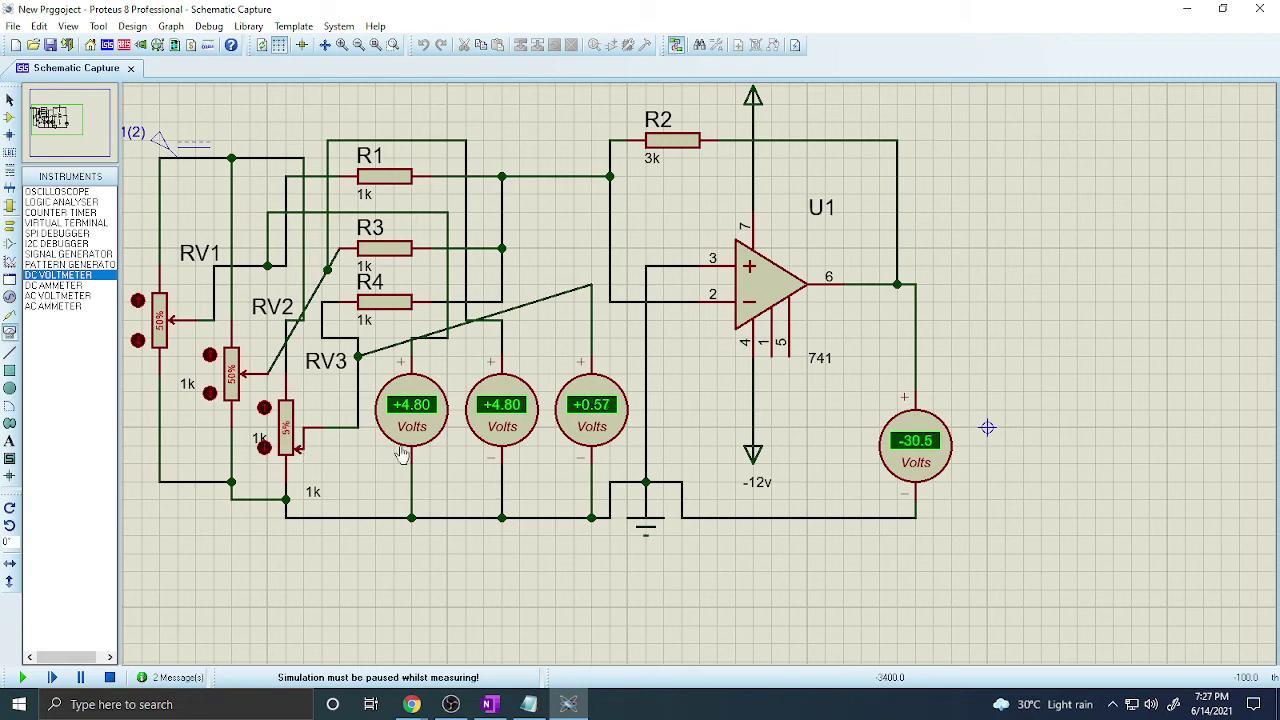
Lower potentiometer RV1 to 4% and RV2 to 6% while the simulation runs
drag(226, 400, 235, 398)
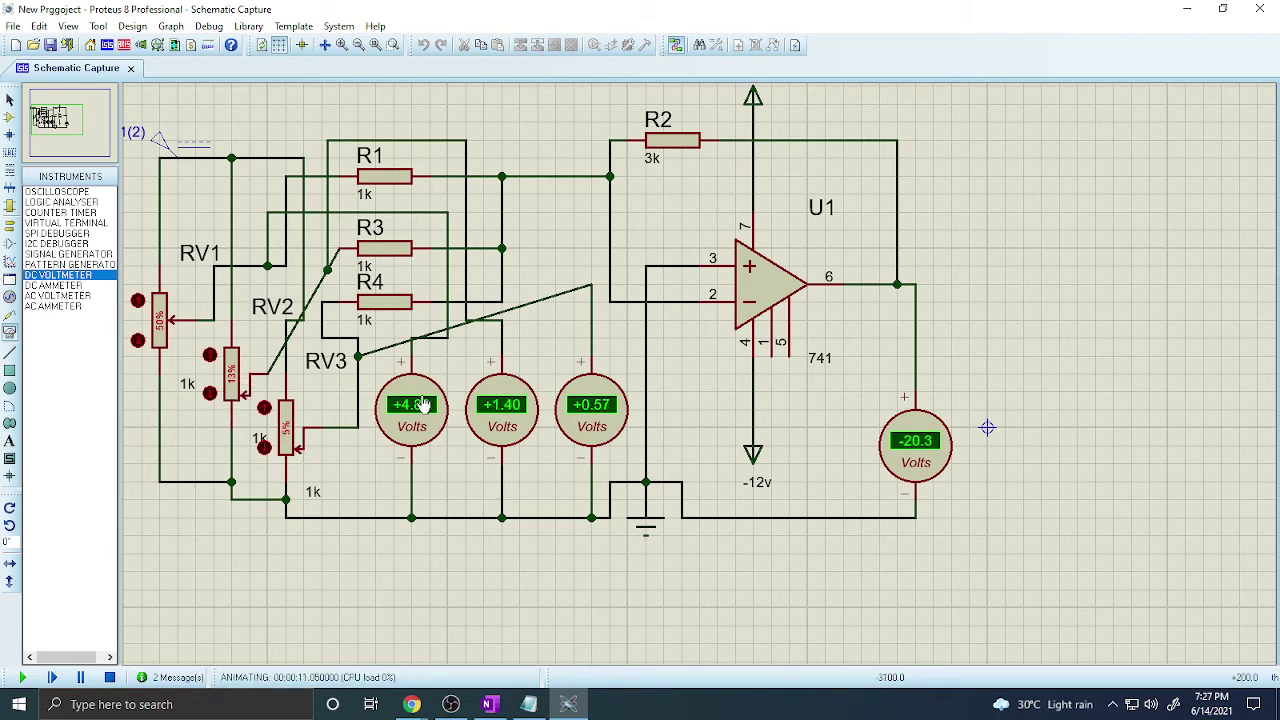
drag(168, 335, 166, 355)
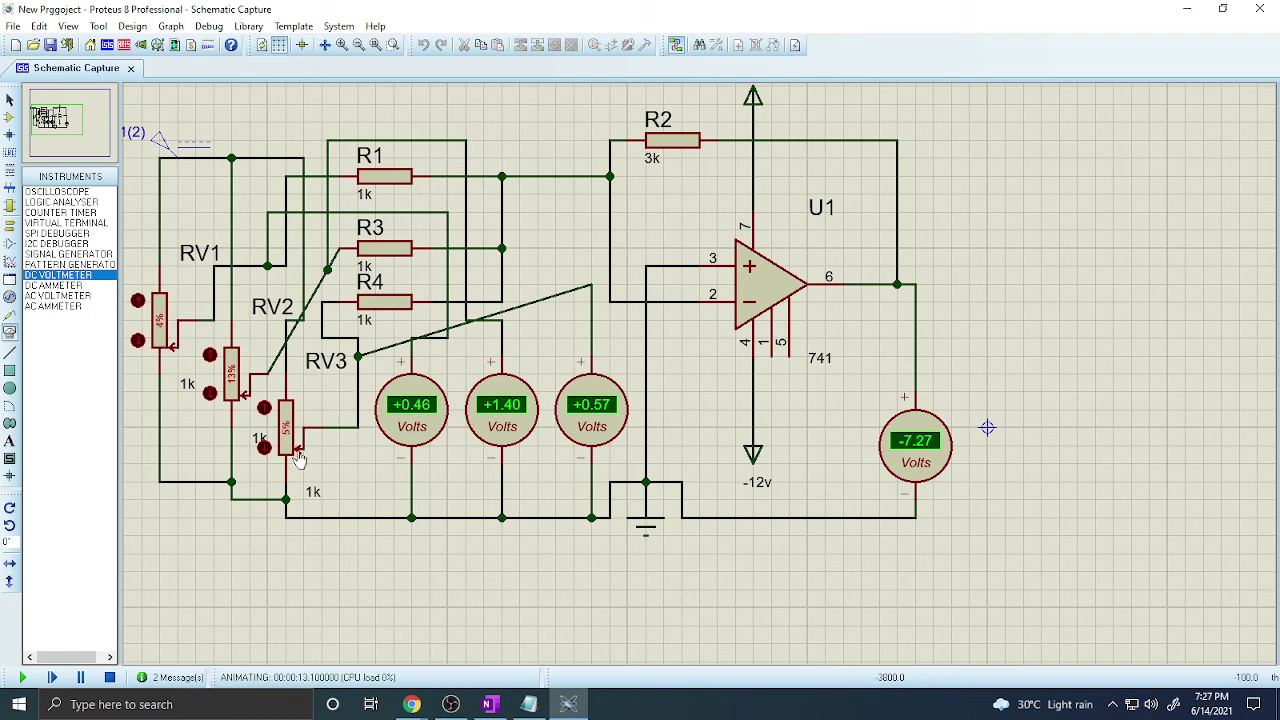
click(237, 410)
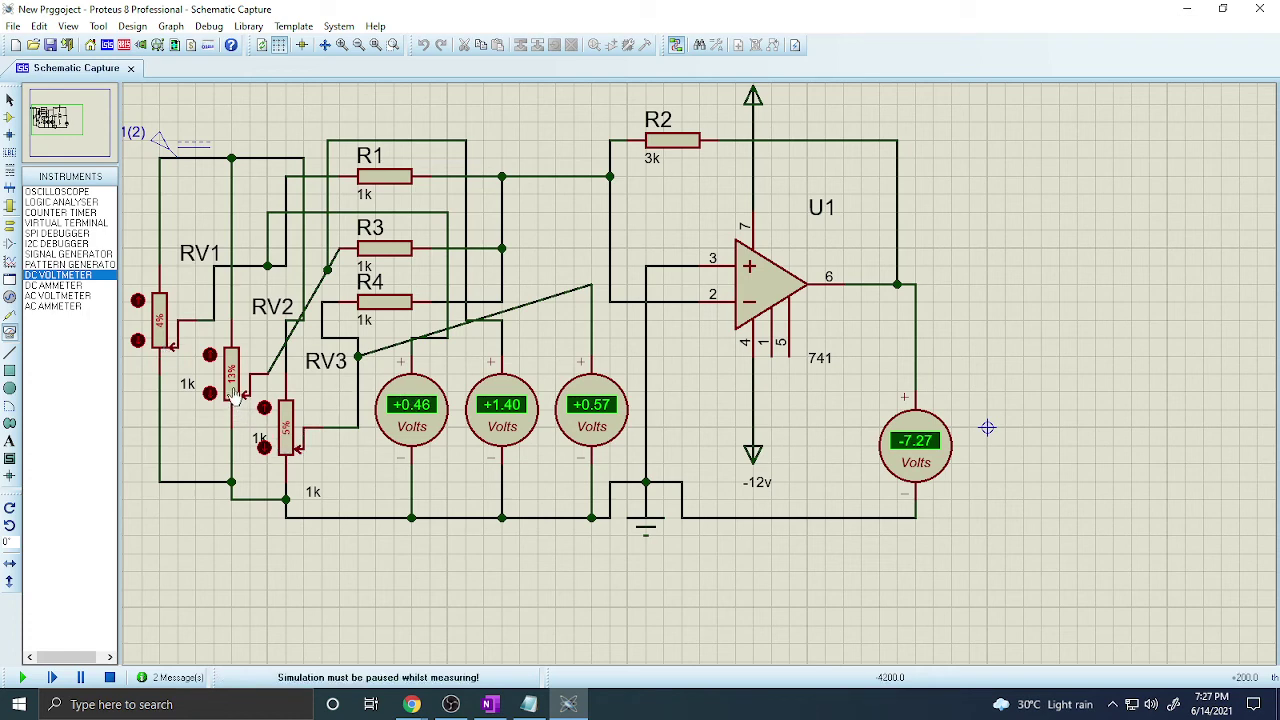
drag(233, 396, 233, 407)
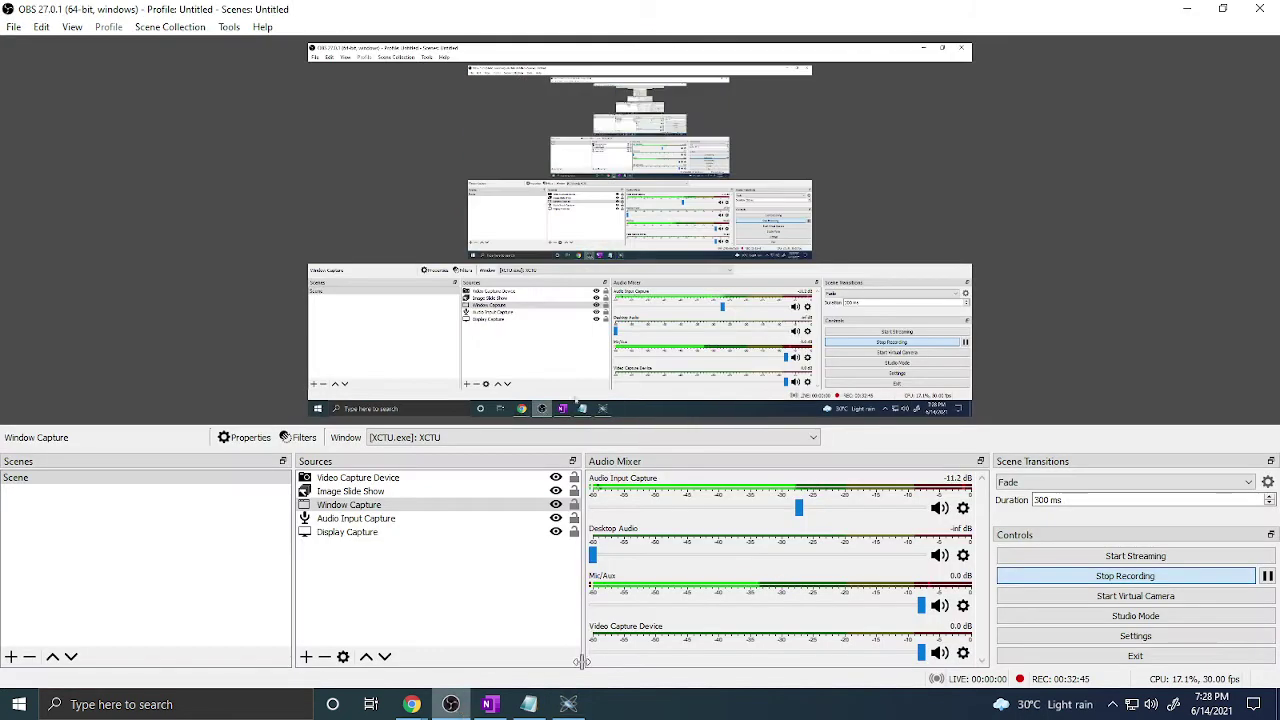
Switch to Calculator over the running Proteus schematic and move its window clear of the three input voltmeters
click(451, 704)
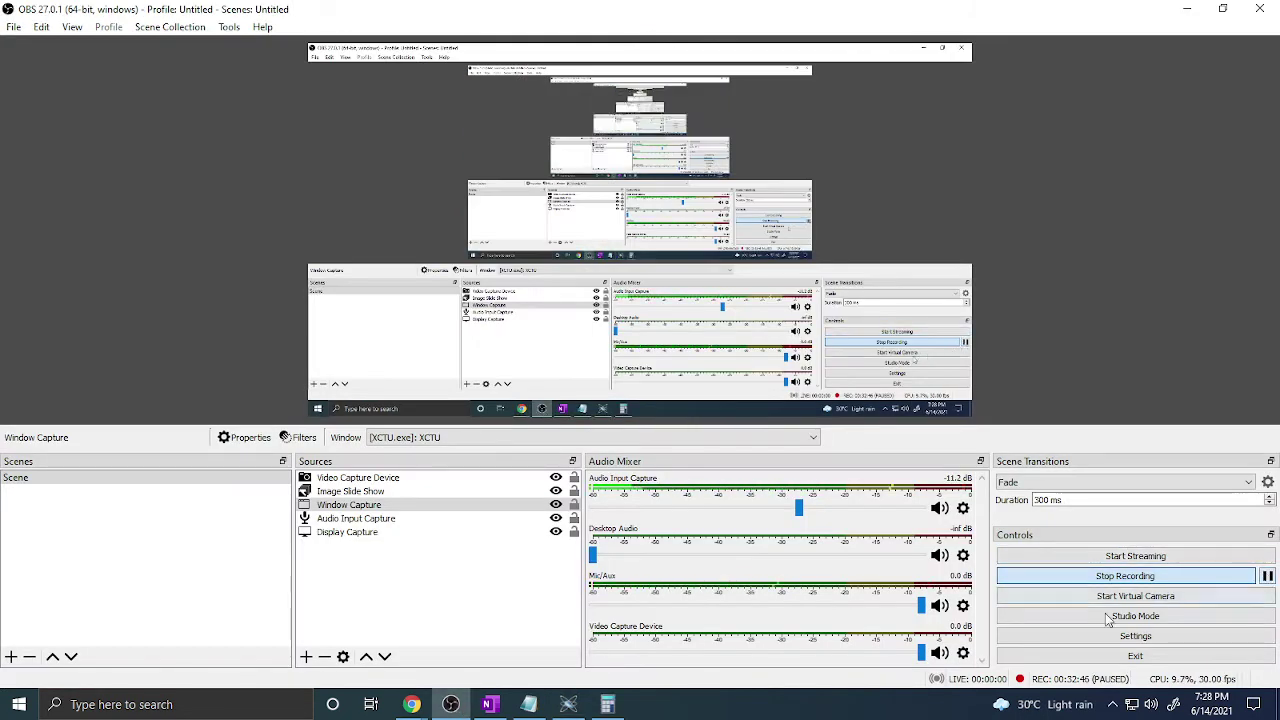
click(568, 704)
click(607, 704)
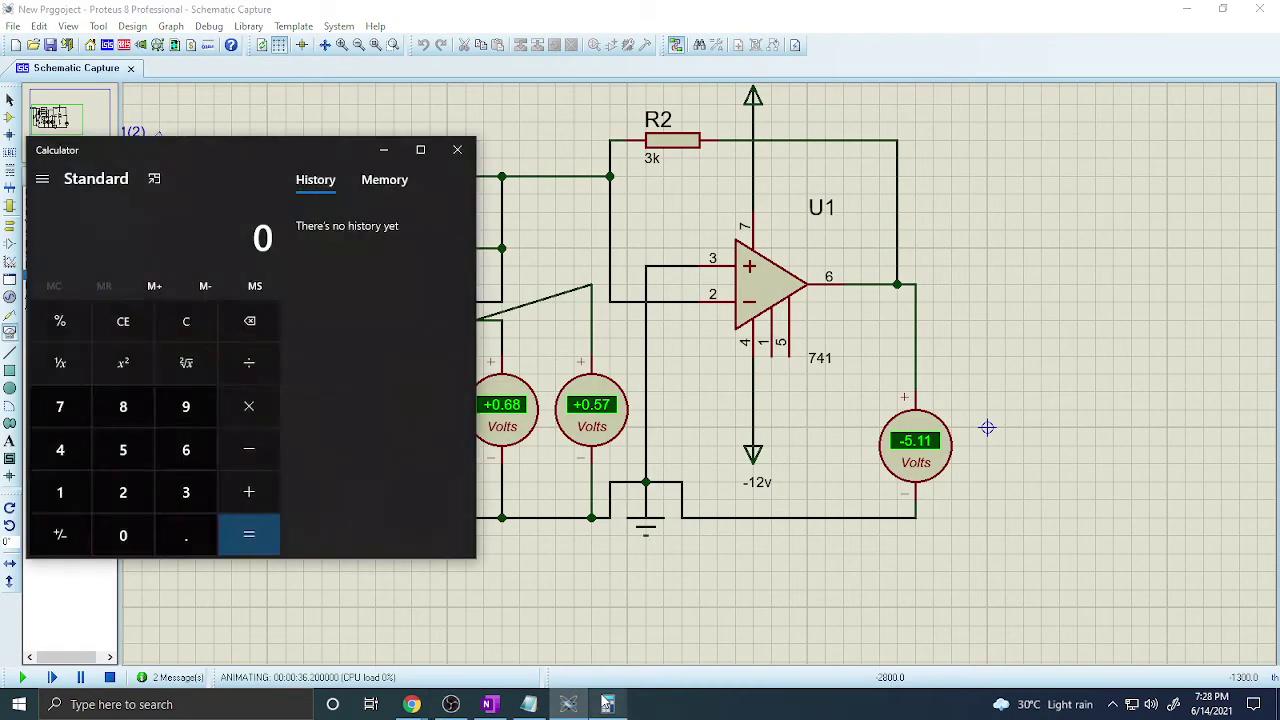
drag(359, 151, 956, 194)
click(925, 569)
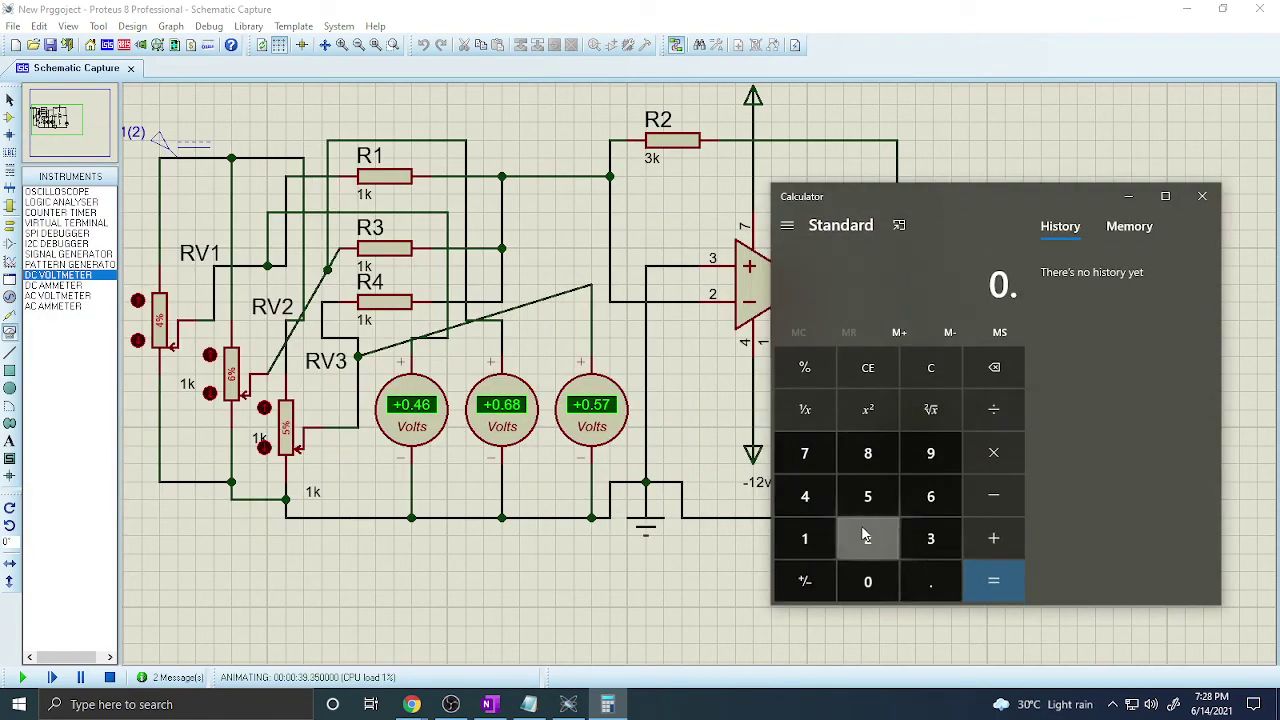
click(822, 502)
click(930, 496)
click(994, 538)
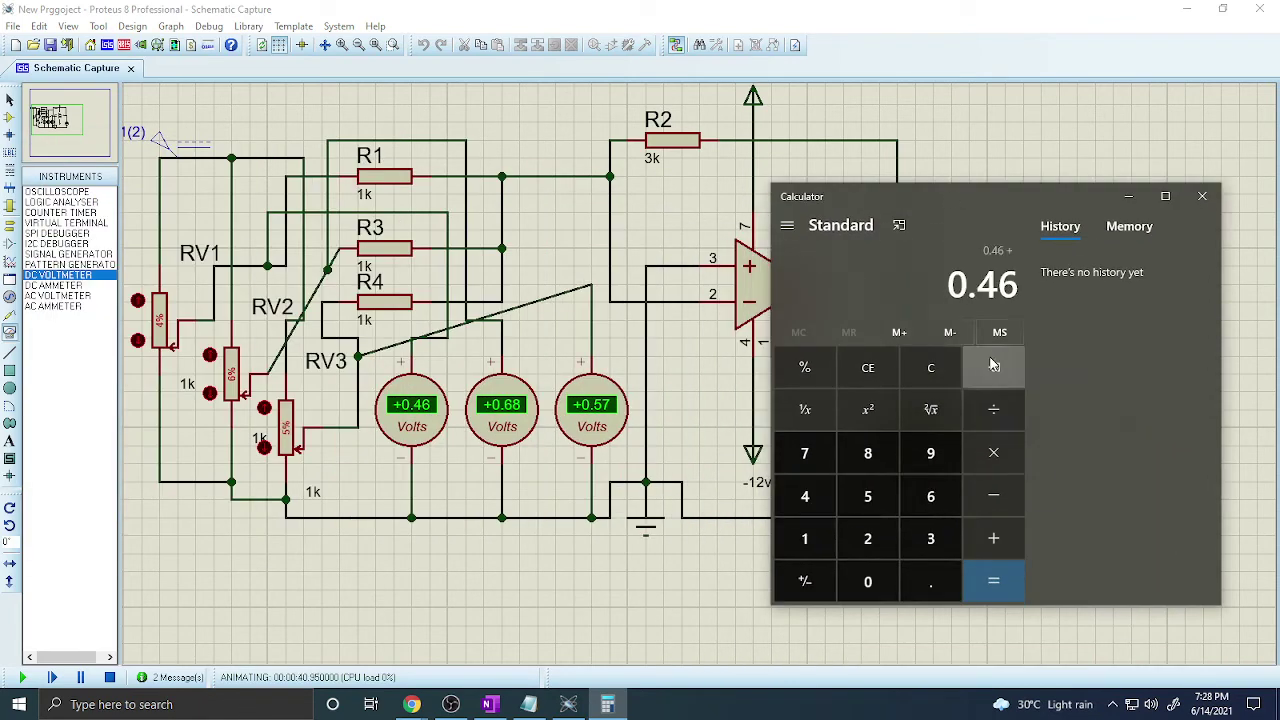
click(929, 493)
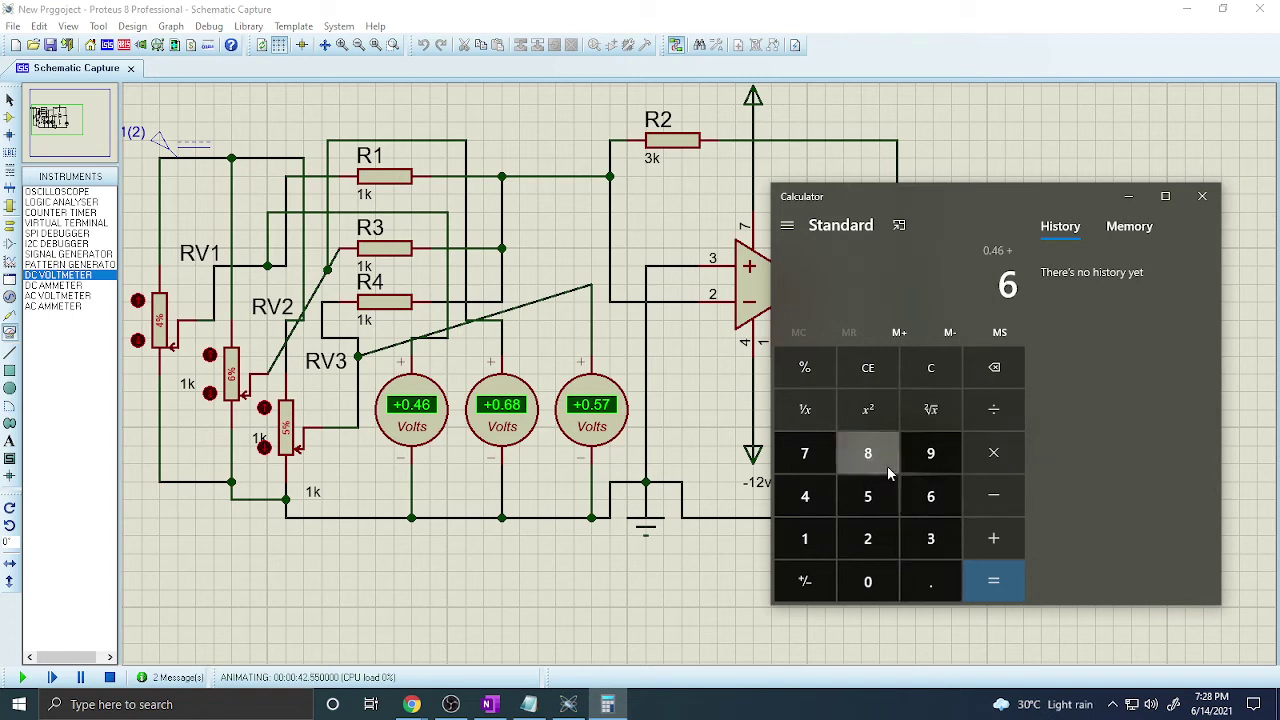
click(886, 464)
click(1000, 540)
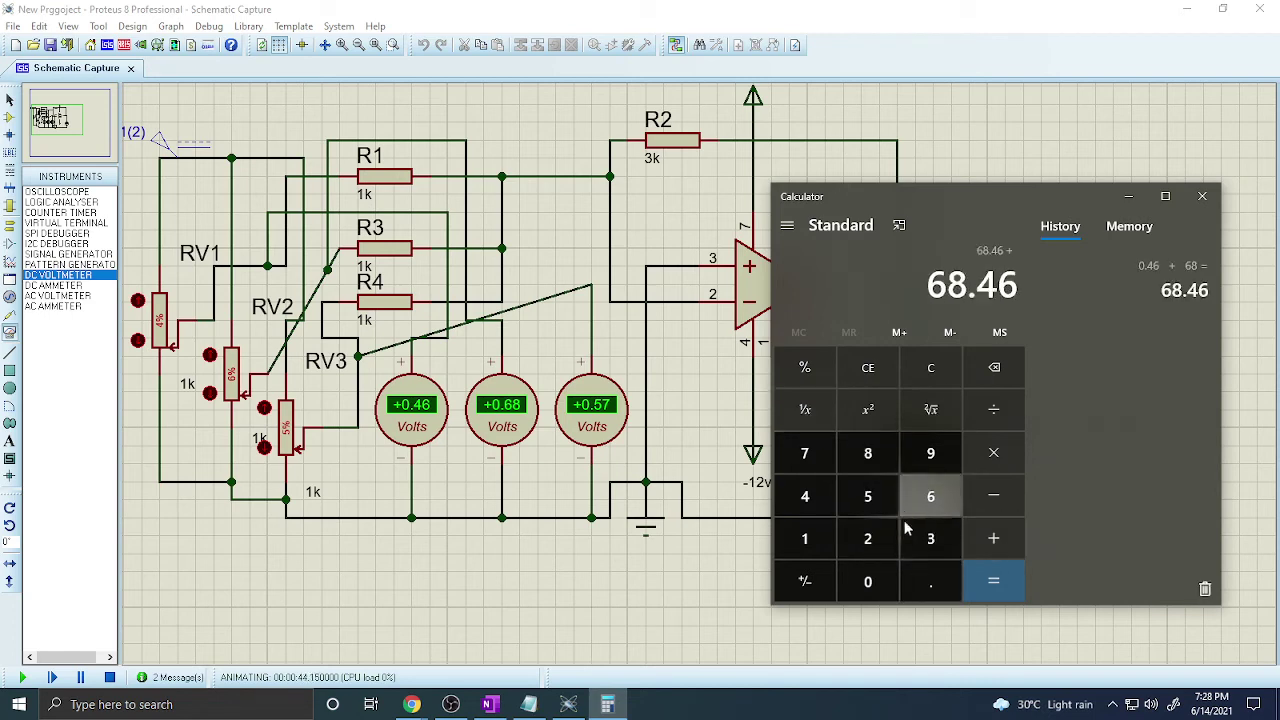
click(946, 382)
Add the three input voltages 0.46, 0.68 and 0.57 in Calculator
click(930, 581)
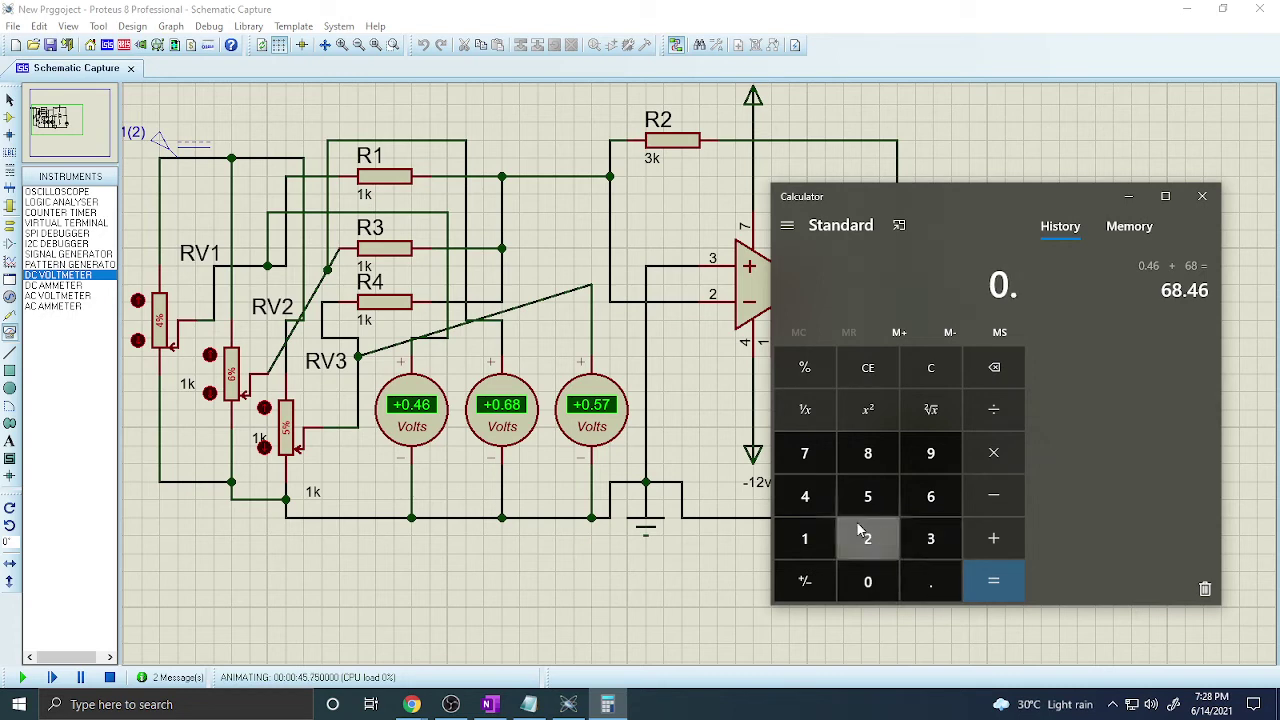
click(805, 496)
click(930, 496)
click(993, 538)
click(930, 581)
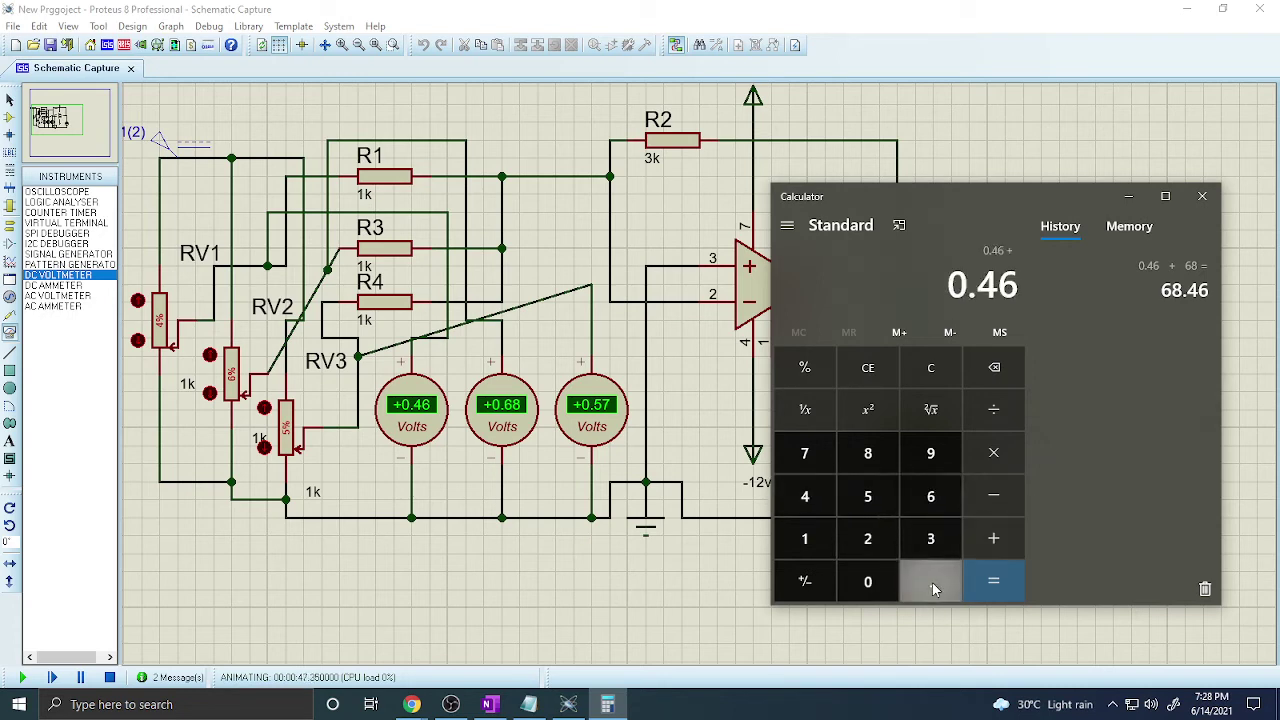
click(930, 496)
click(867, 453)
click(993, 538)
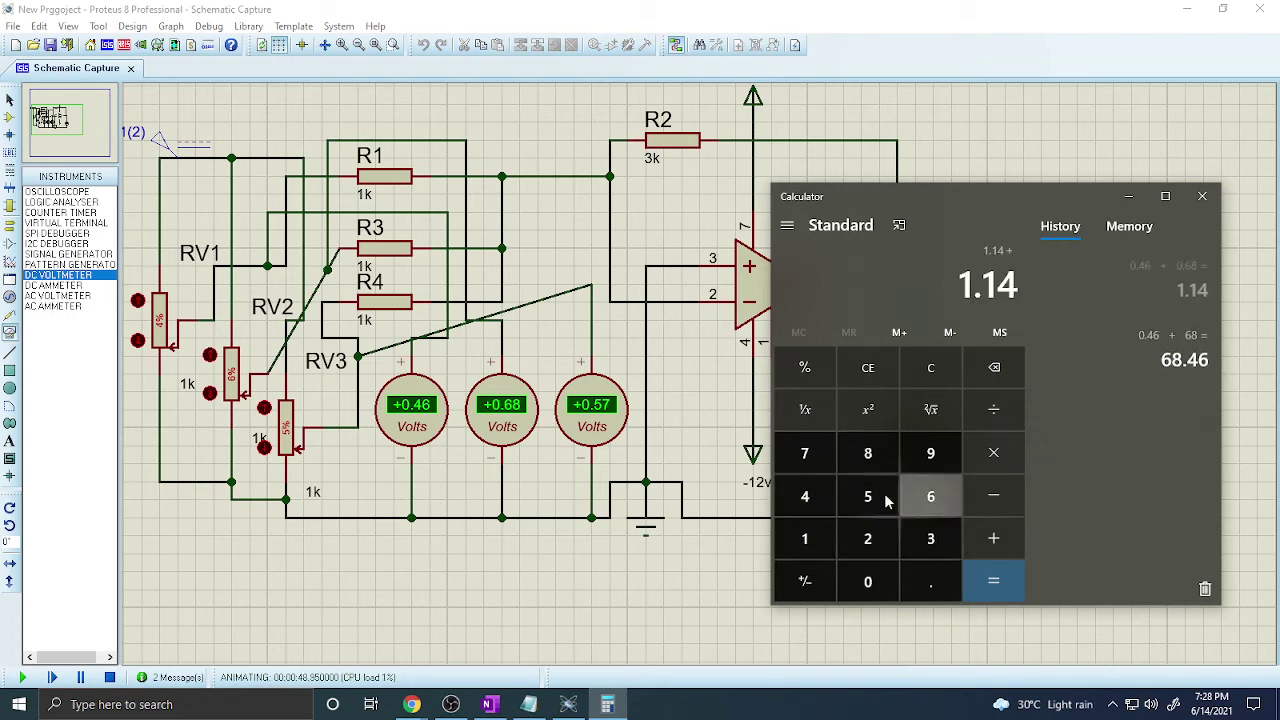
click(915, 578)
click(864, 492)
click(805, 453)
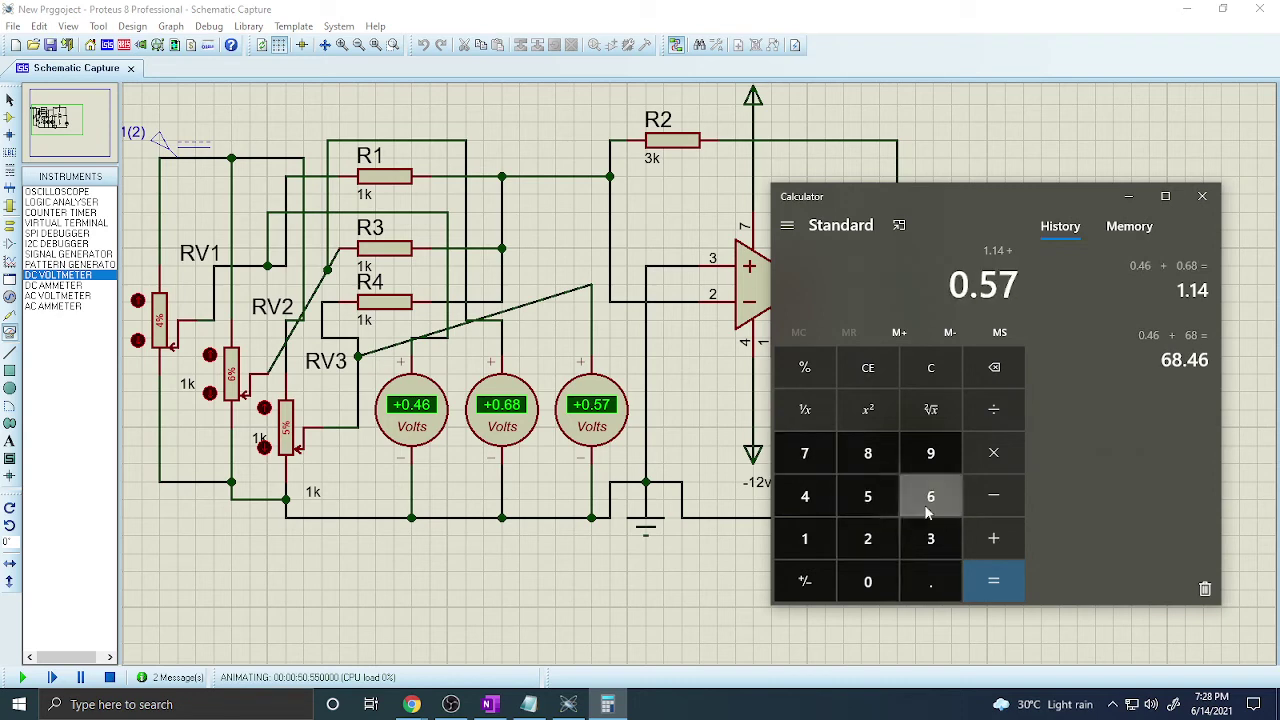
click(990, 532)
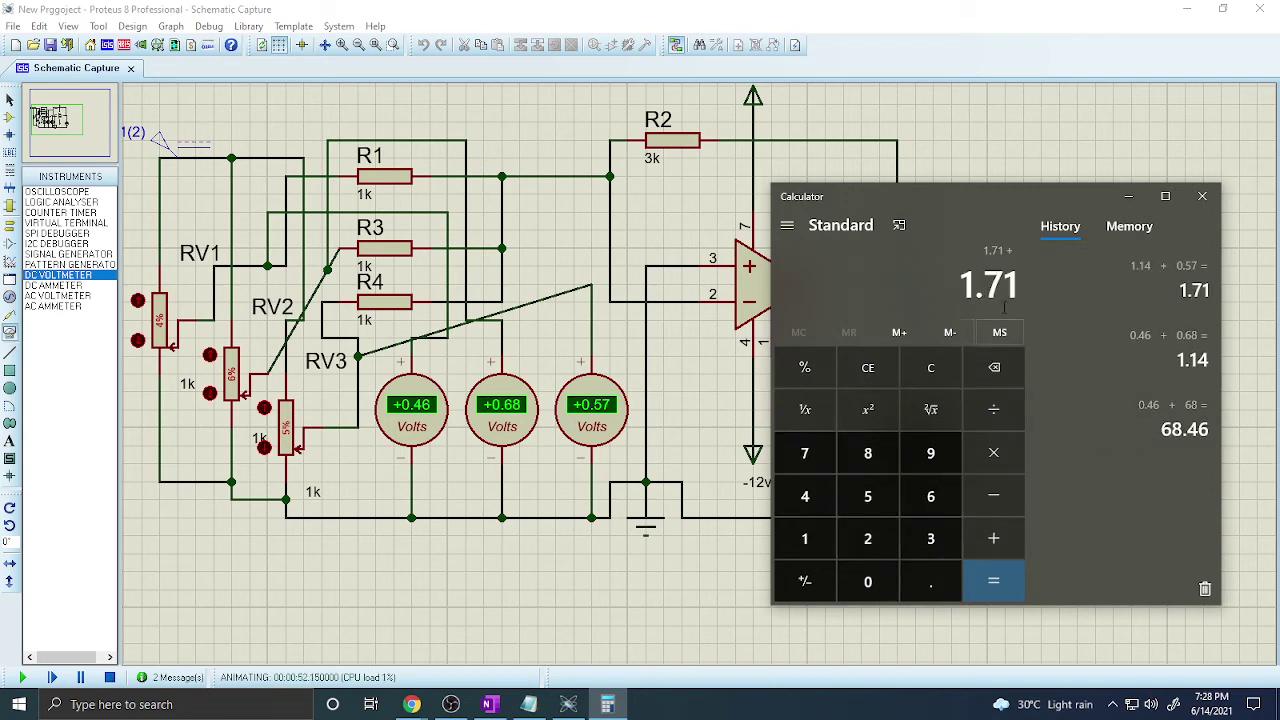
Multiply the sum of the input voltages by the gain of 3 and minimize Calculator
click(993, 453)
click(930, 538)
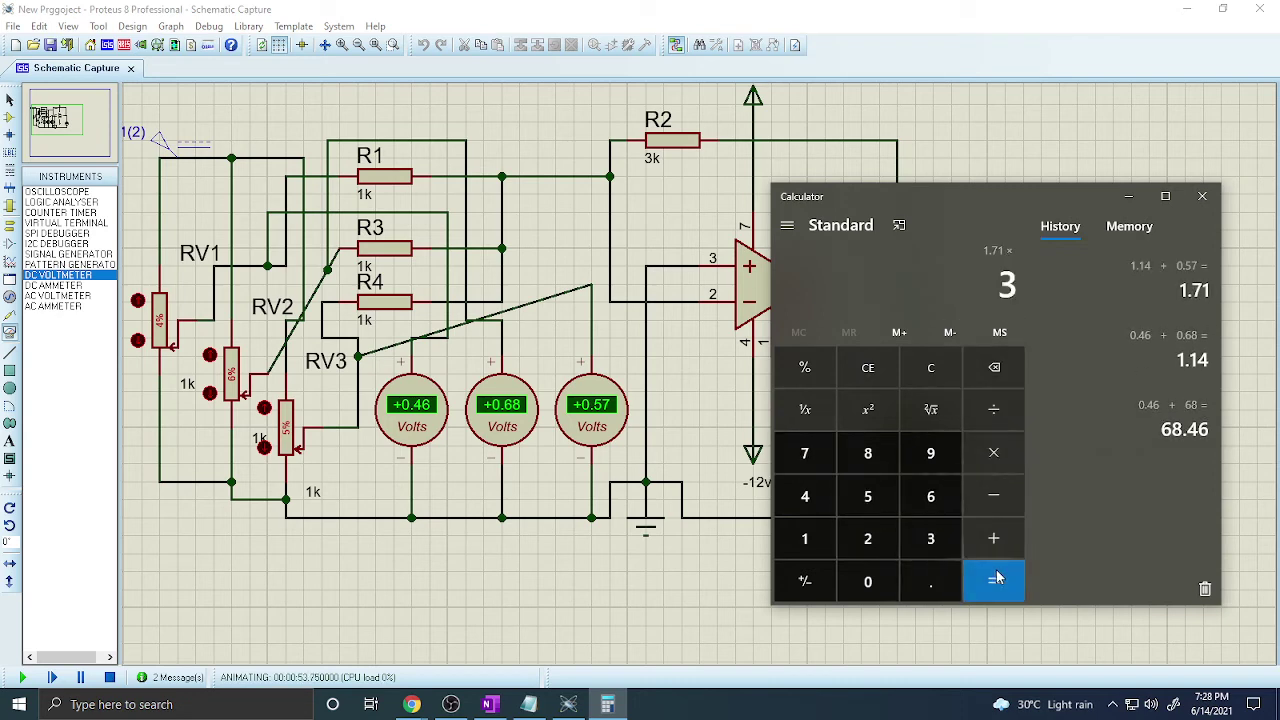
click(993, 580)
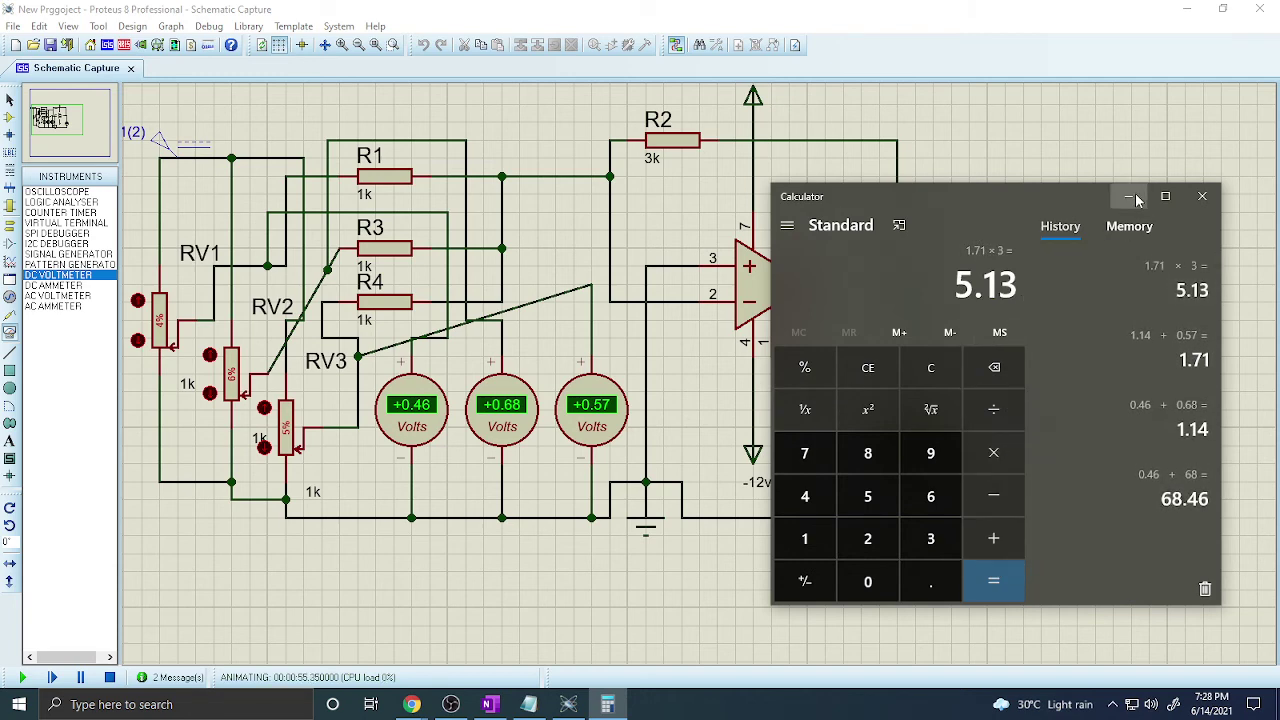
click(1128, 196)
Review the handwritten summing amplifier sketch in OneNote, then return to Proteus and examine the output voltmeter
scroll(925, 440, up, 1)
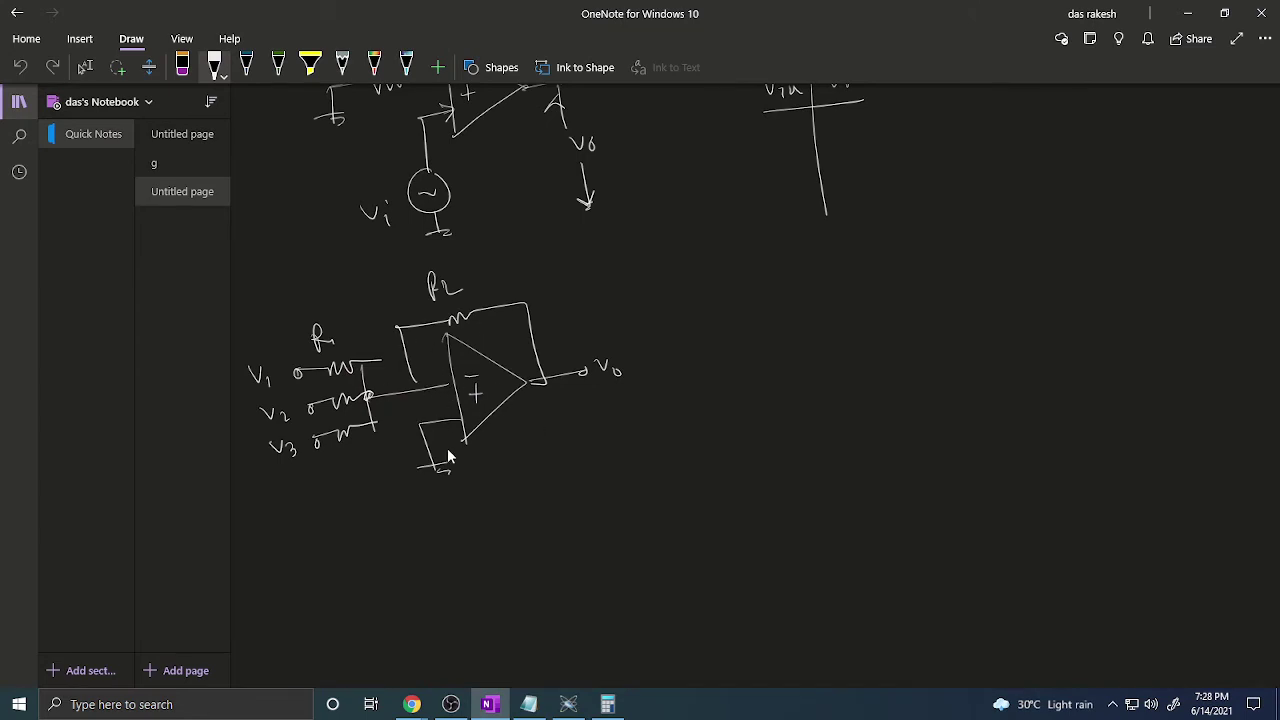
click(568, 704)
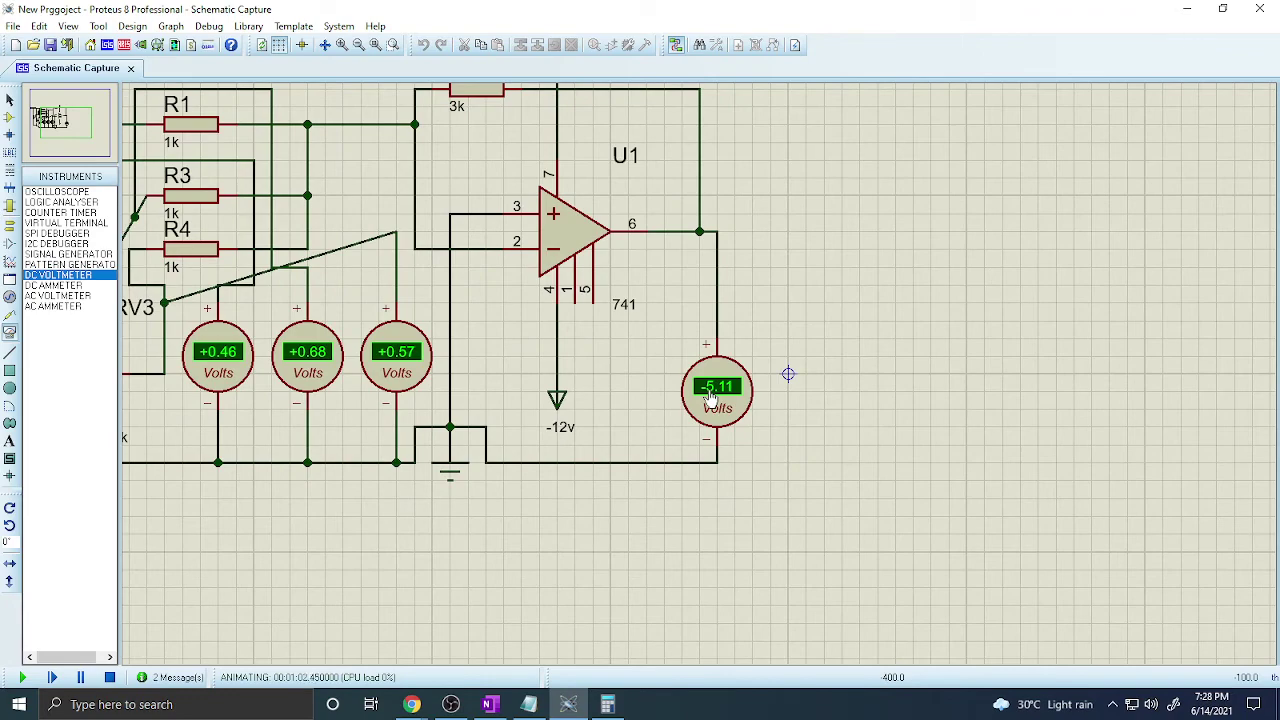
scroll(710, 398, down, 2)
scroll(700, 390, up, 2)
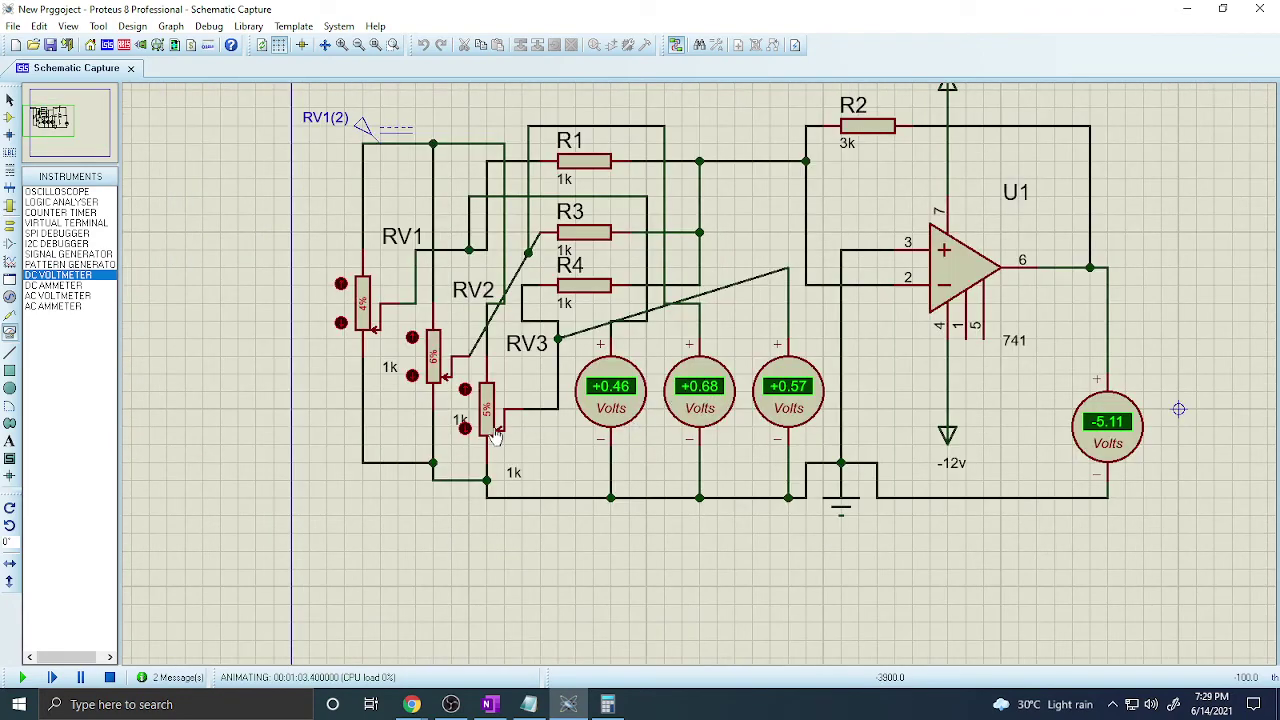
Raise potentiometer RV3 to 9% in the running simulation
click(465, 390)
click(465, 390)
click(465, 390)
click(465, 390)
Switch to Calculator, move it off the voltmeters and clear the previous result
click(607, 703)
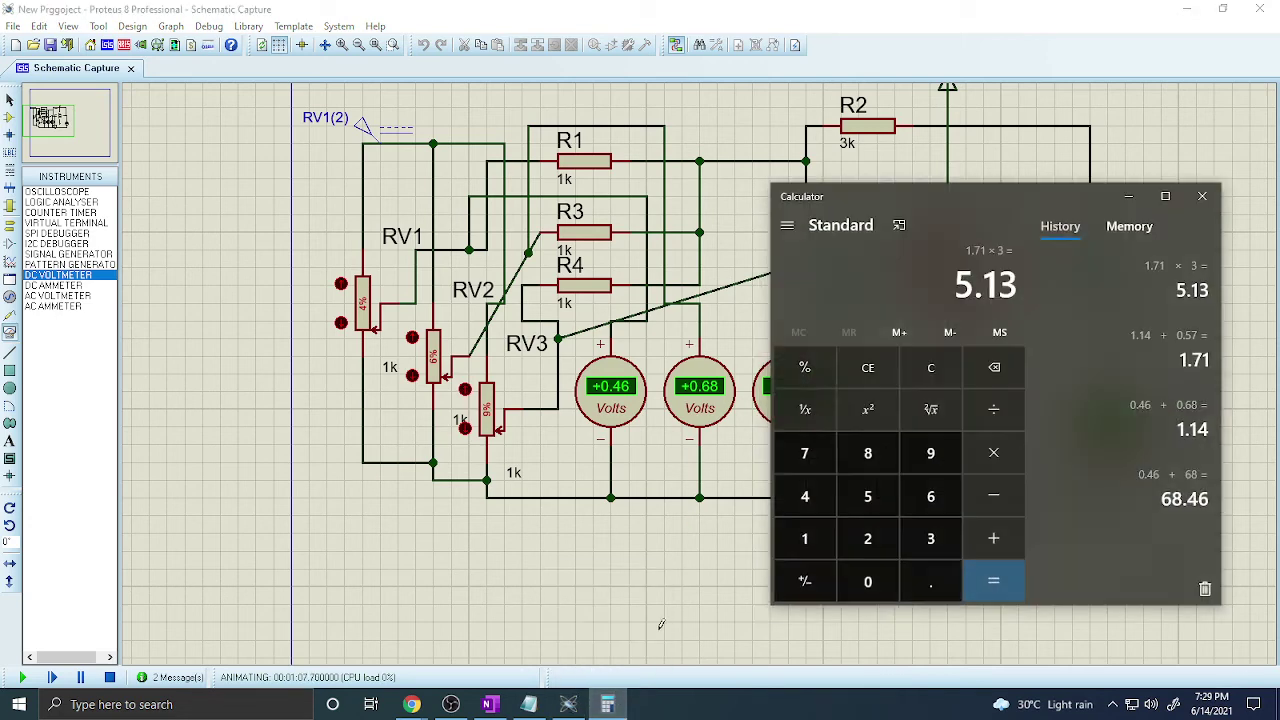
drag(986, 213, 315, 165)
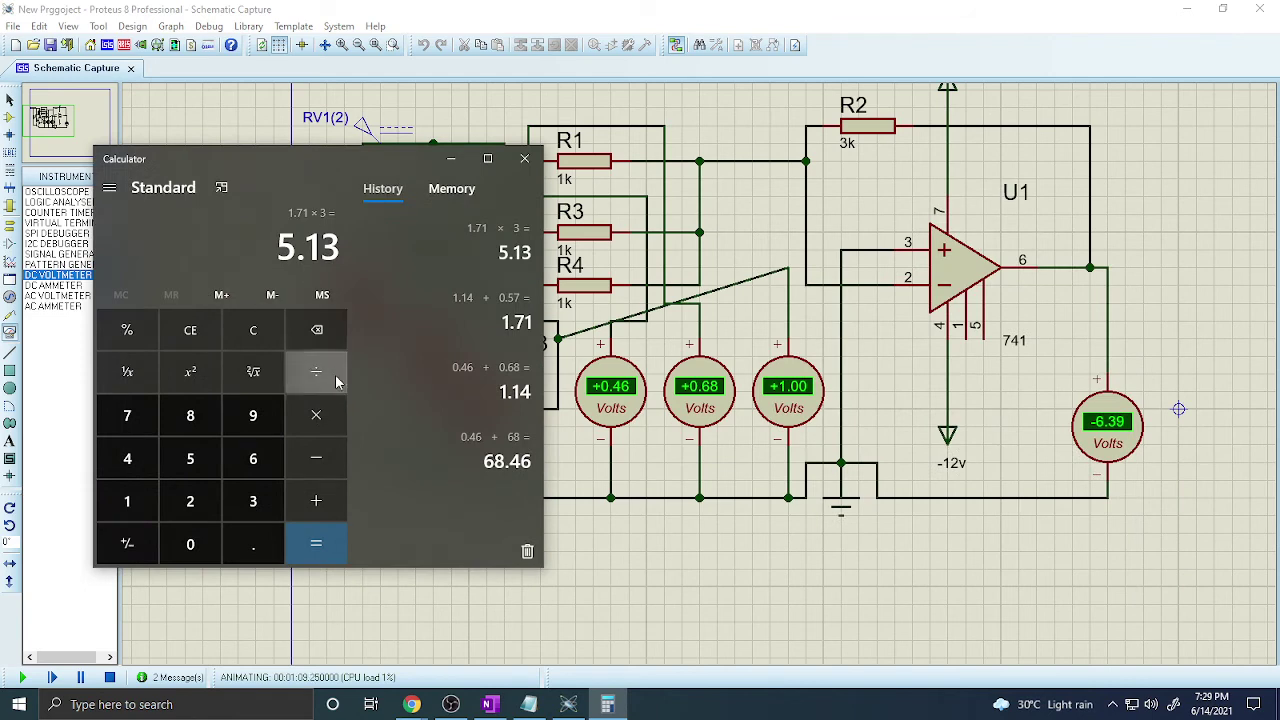
click(253, 330)
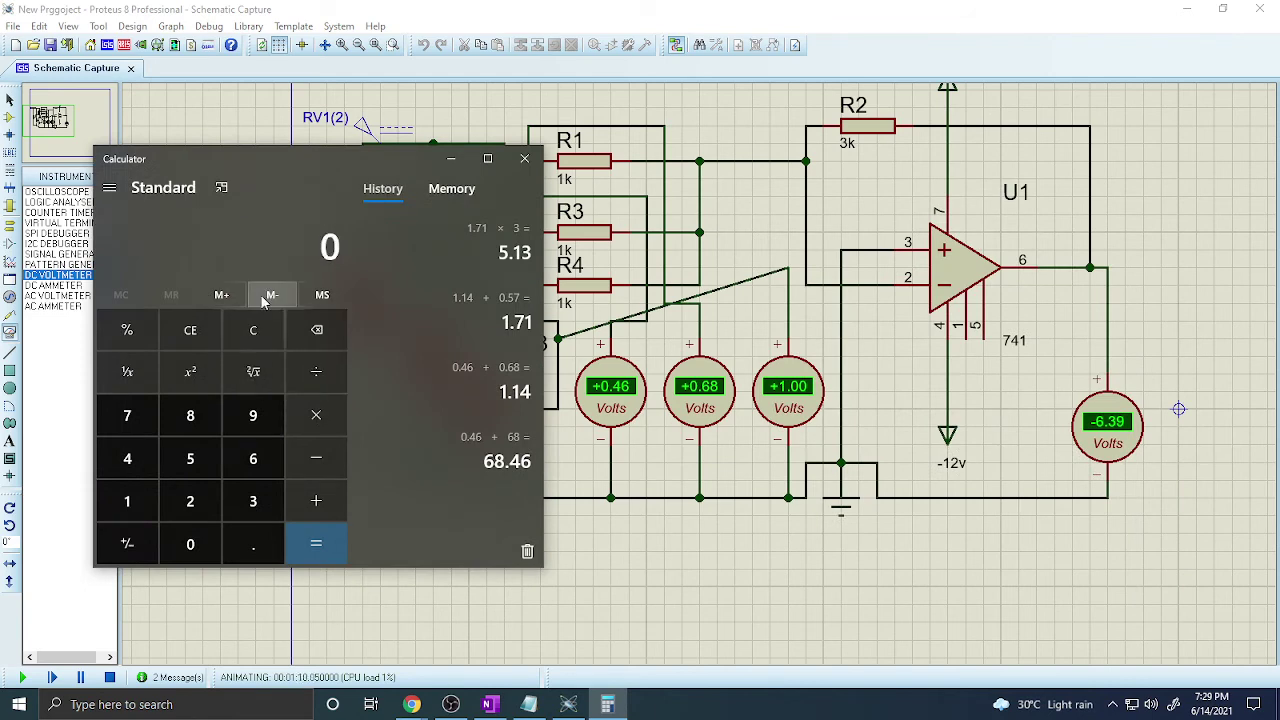
Add the new input voltages 0.46, 0.68 and 1 in Calculator
click(253, 543)
click(127, 458)
click(245, 460)
click(316, 500)
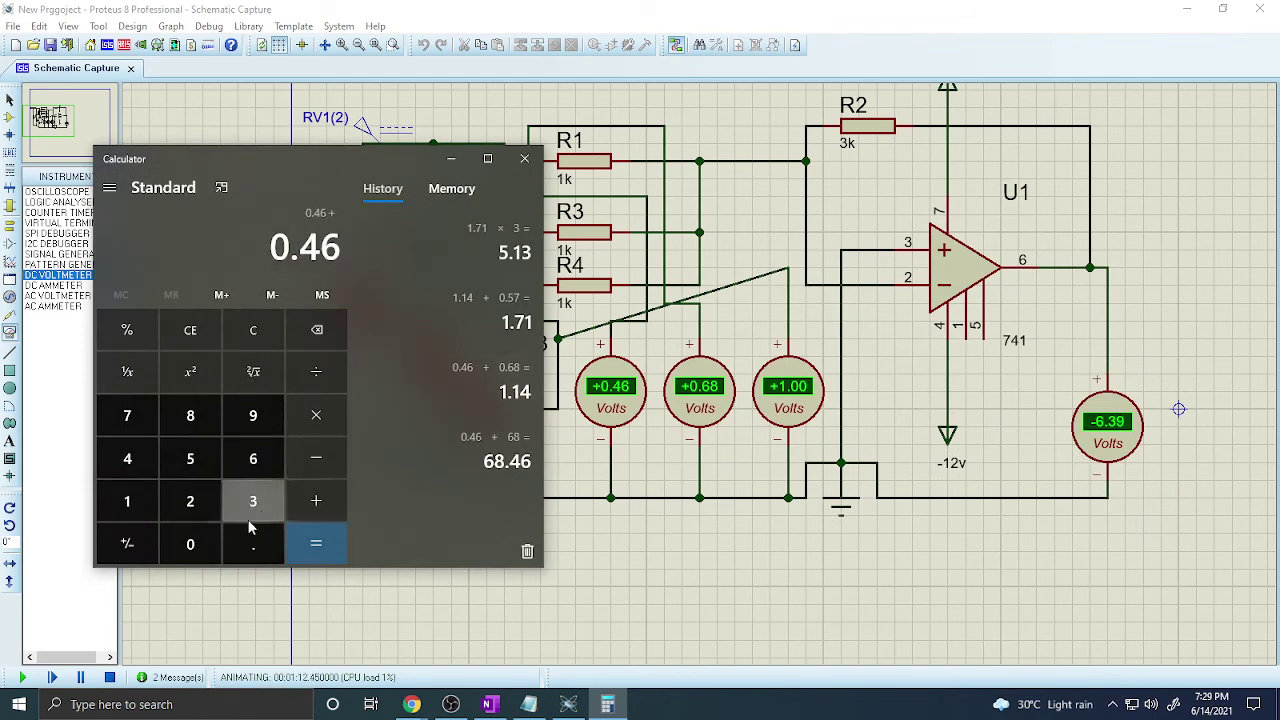
click(253, 543)
click(253, 458)
click(190, 415)
click(316, 500)
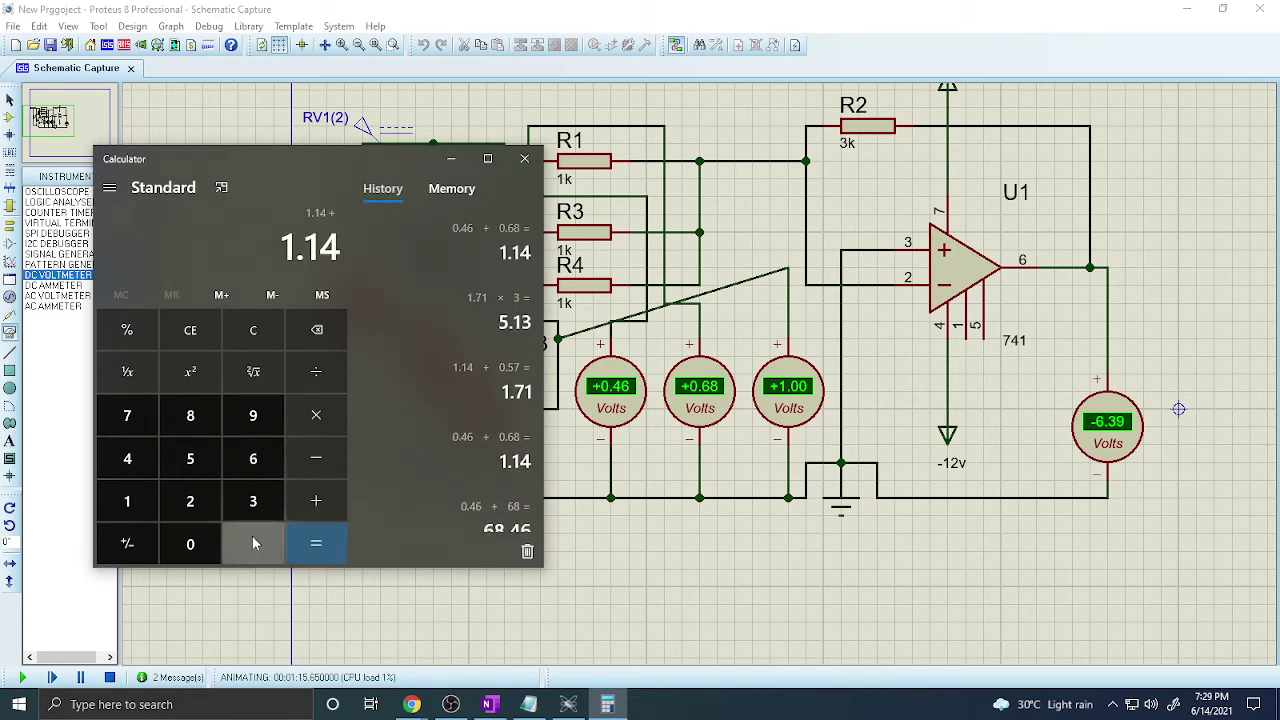
click(127, 500)
click(316, 543)
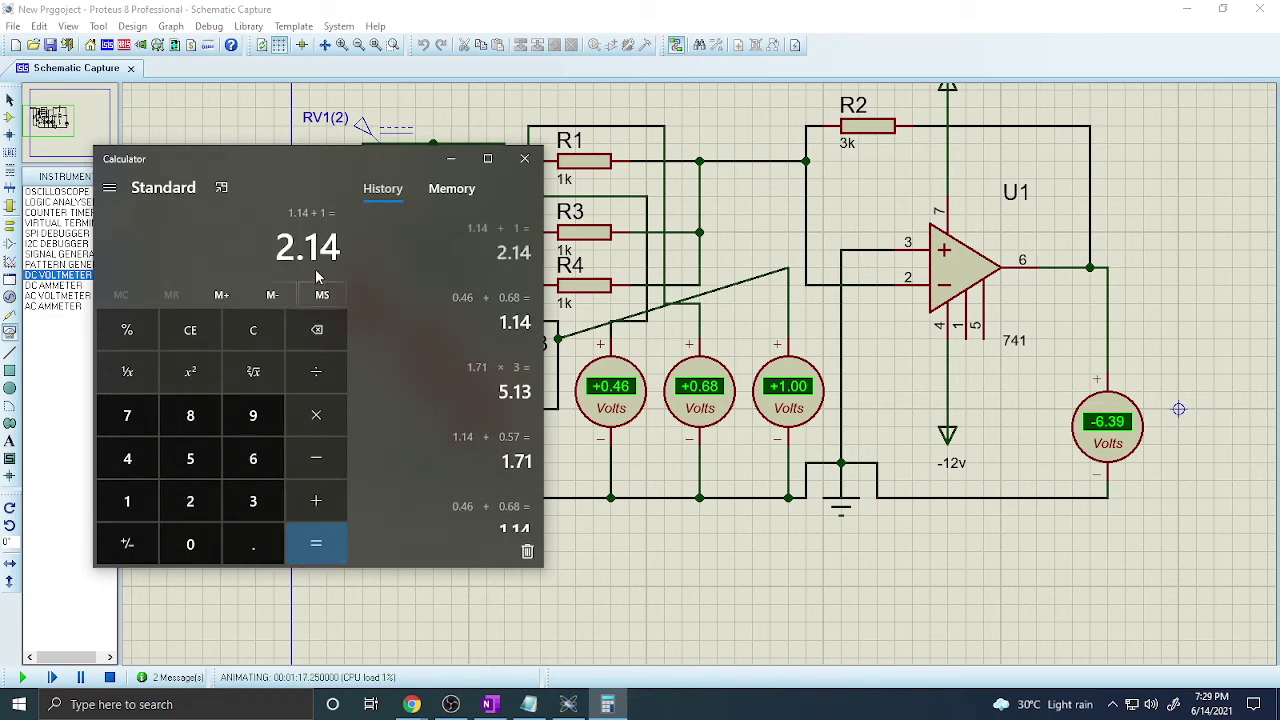
Multiply the sum by 3 in Calculator, minimize it and compare the product with the output voltmeter in Proteus
click(316, 416)
click(251, 505)
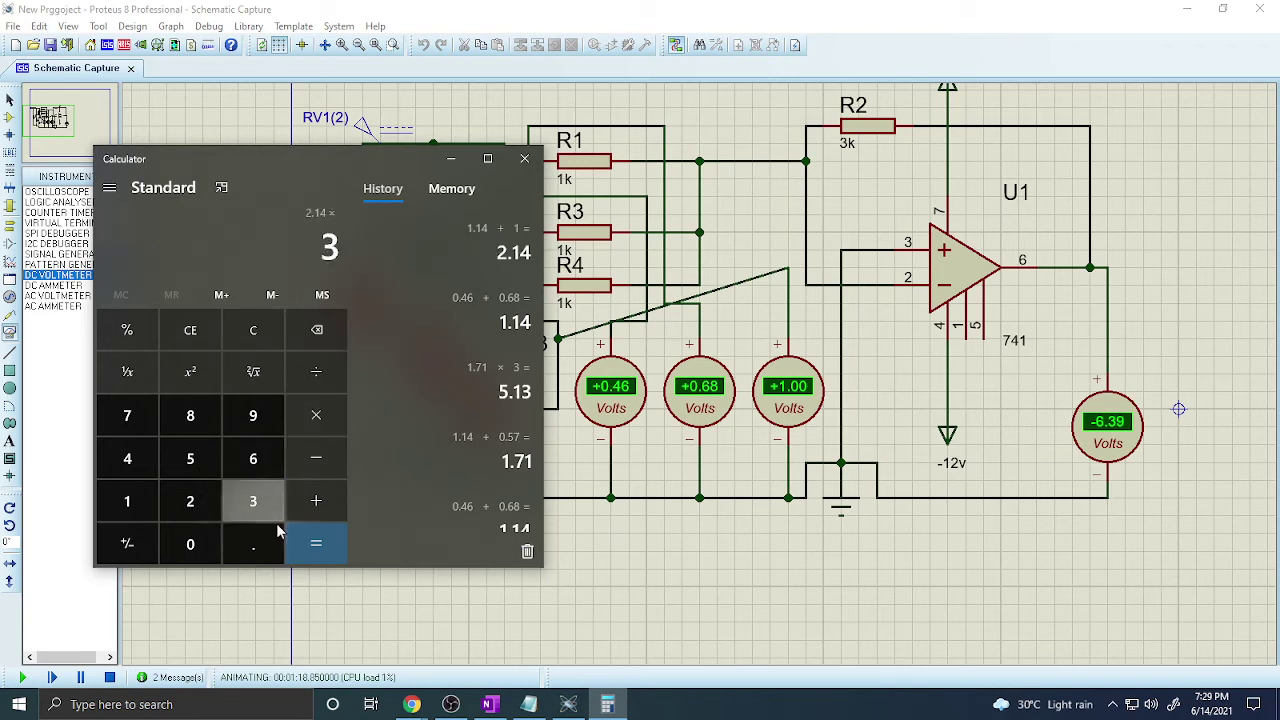
click(316, 543)
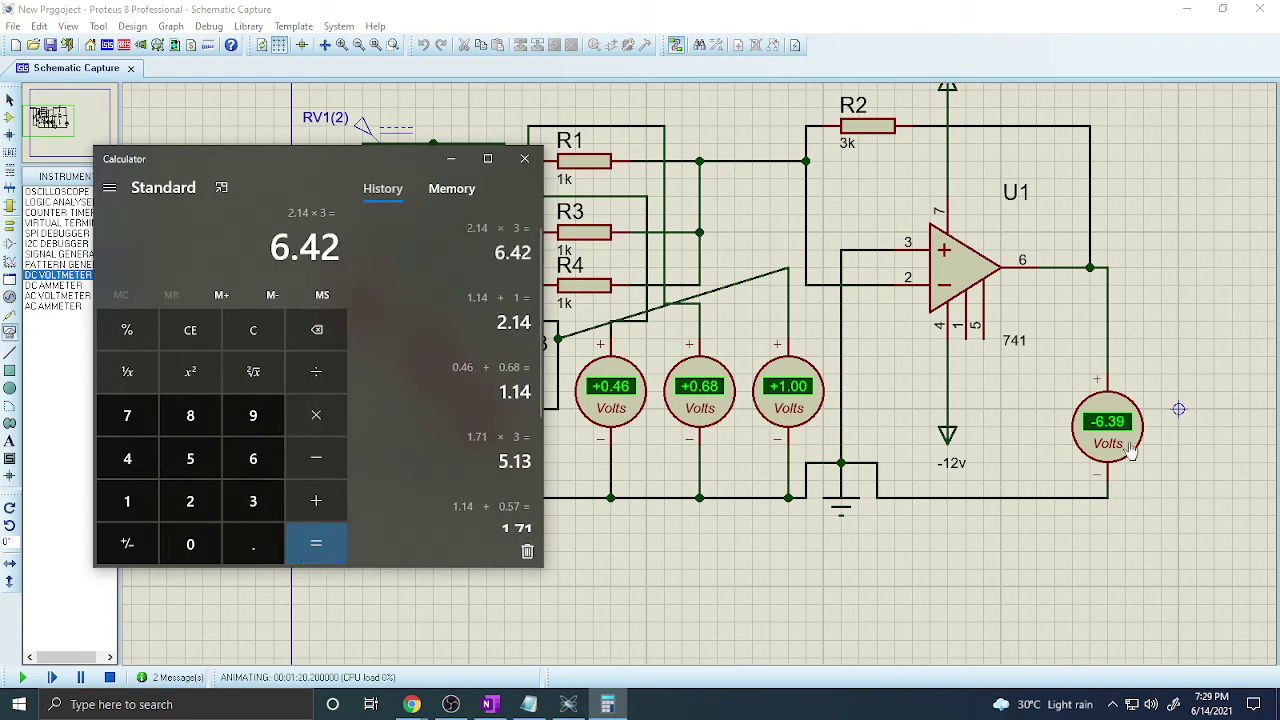
click(447, 160)
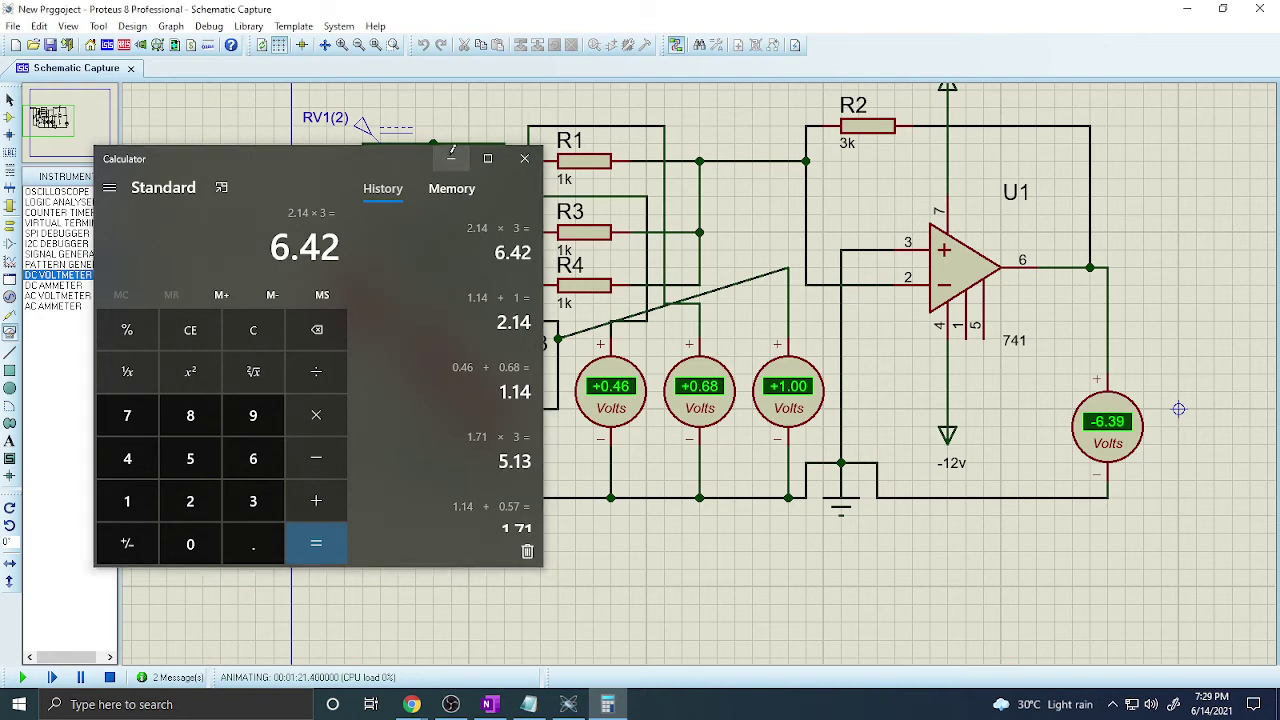
scroll(699, 375, up, 2)
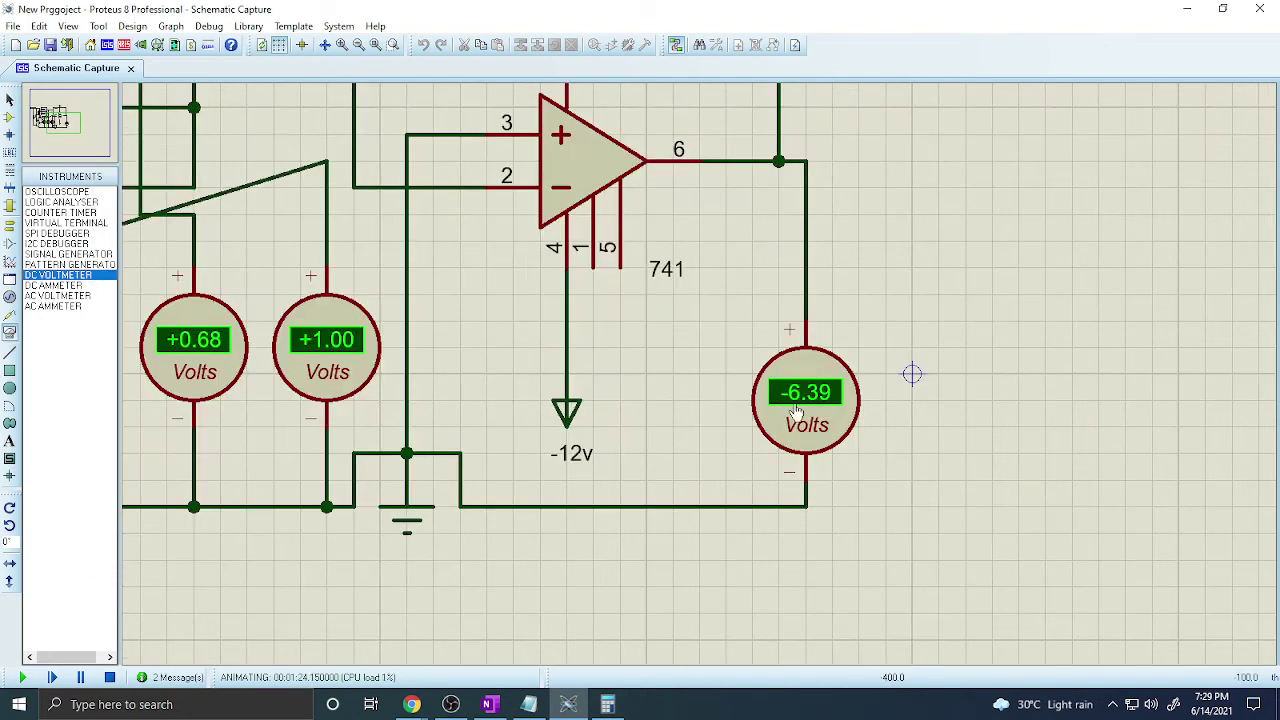
scroll(748, 395, down, 2)
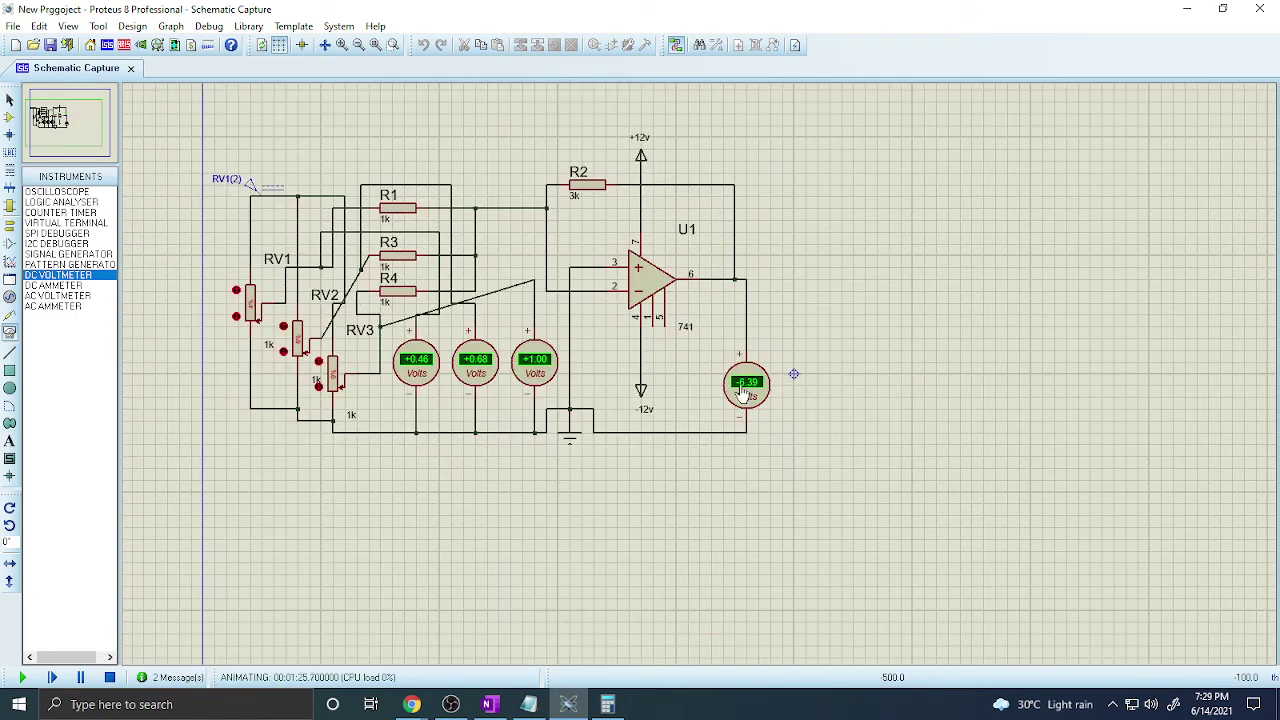
Stop the simulation and set the resistance of feedback resistor R2 to 1k
scroll(712, 322, down, 1)
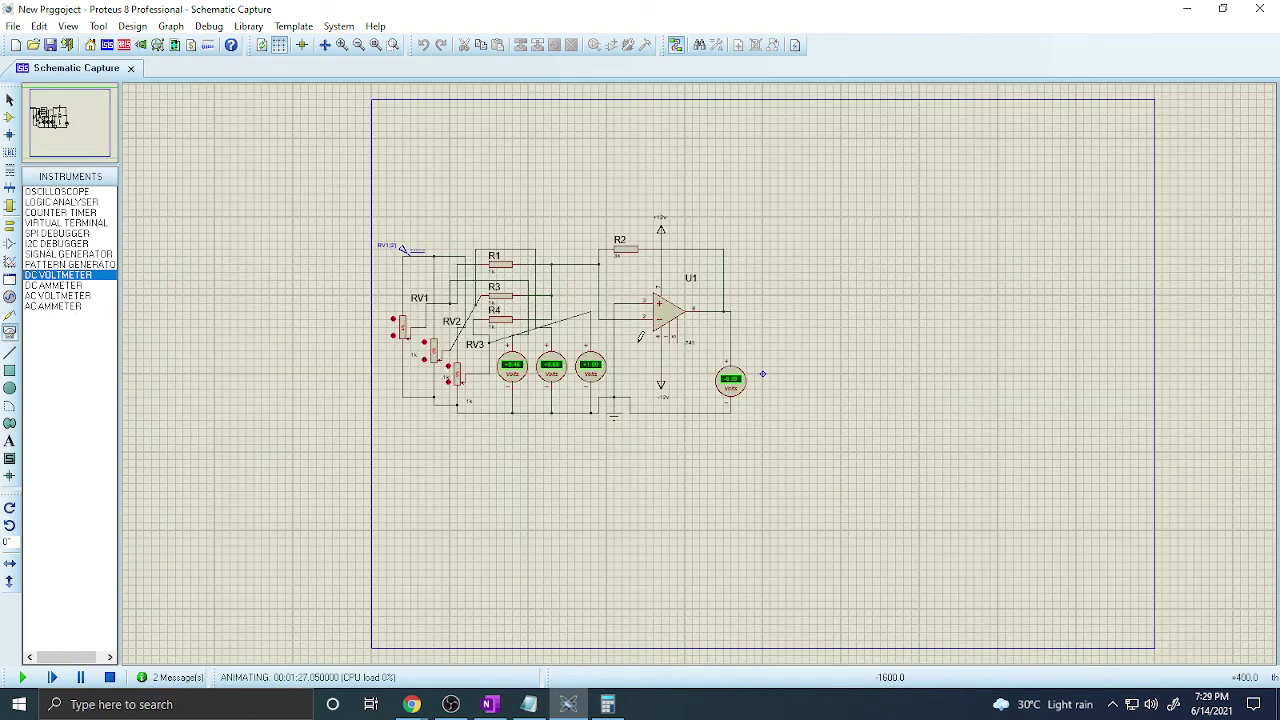
scroll(643, 336, up, 2)
scroll(702, 369, down, 1)
scroll(537, 400, up, 1)
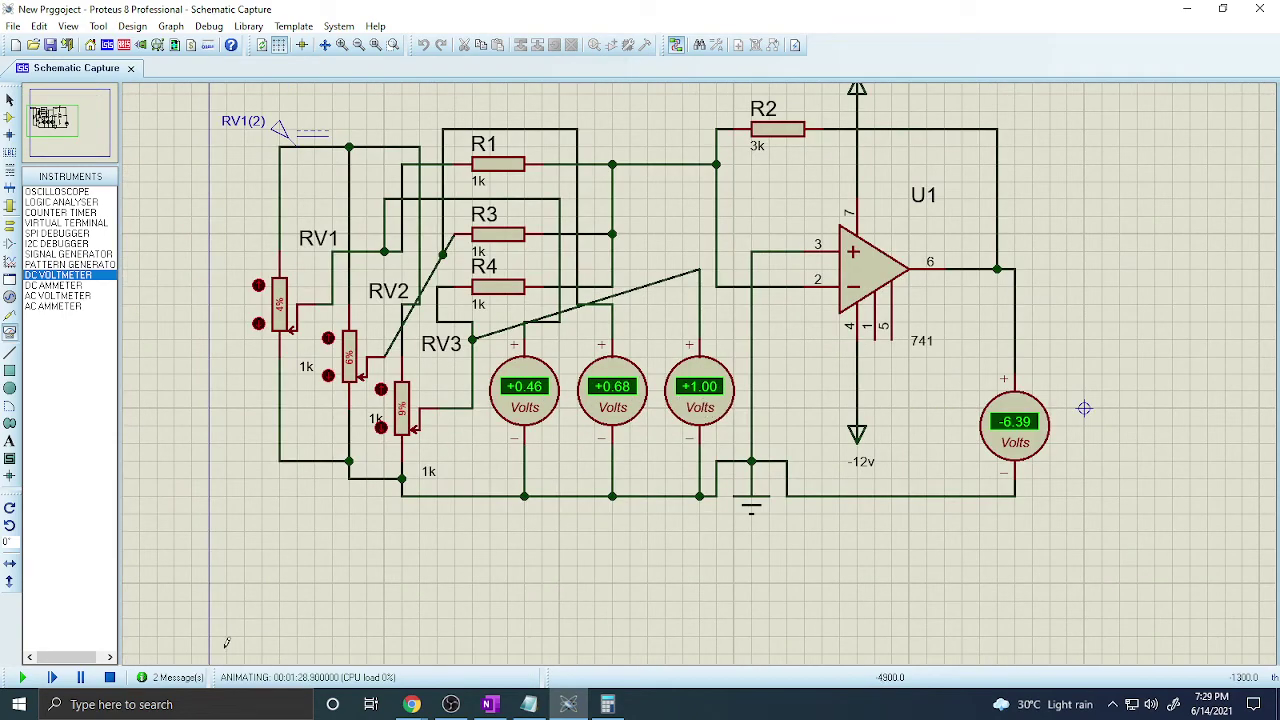
click(110, 677)
double_click(777, 128)
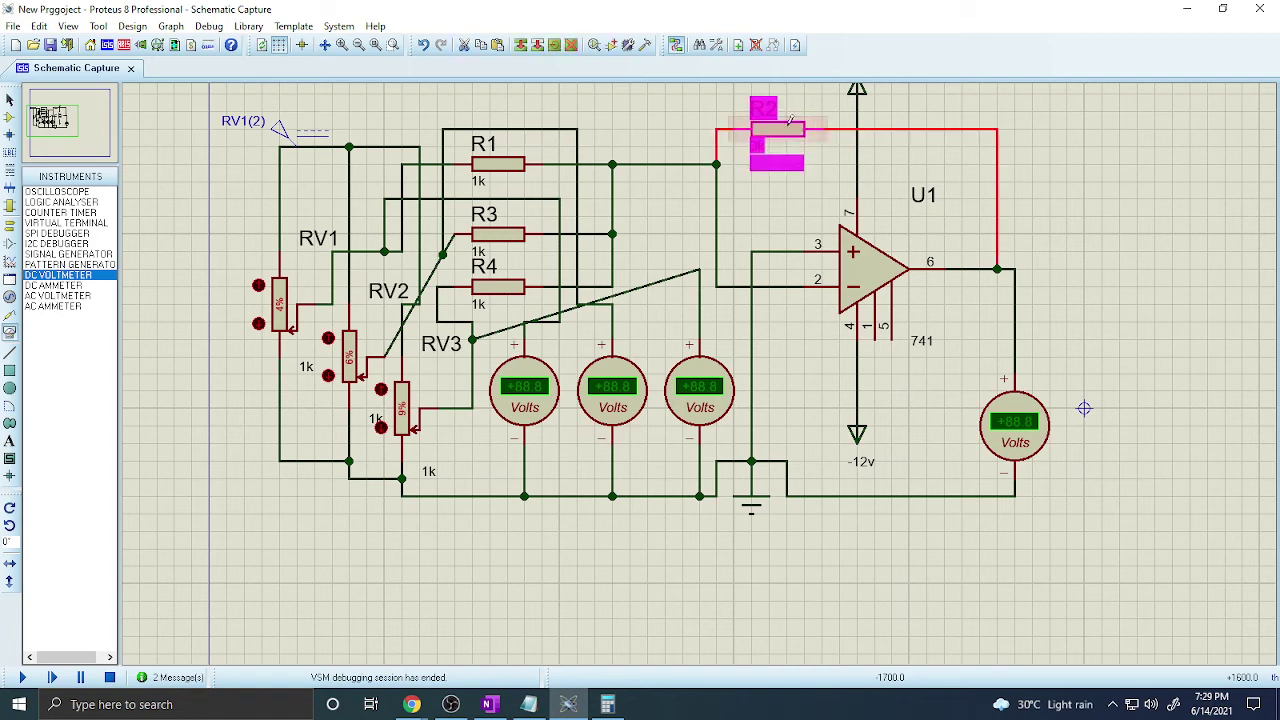
double_click(563, 240)
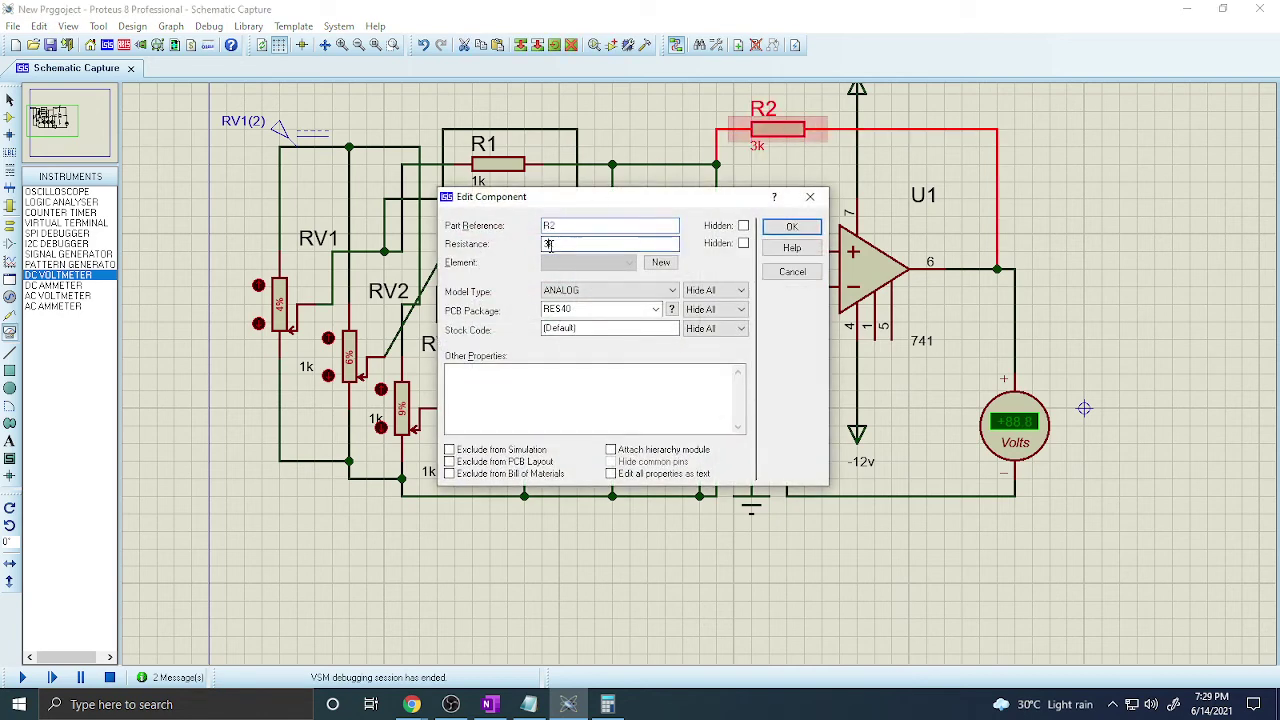
text(1k)
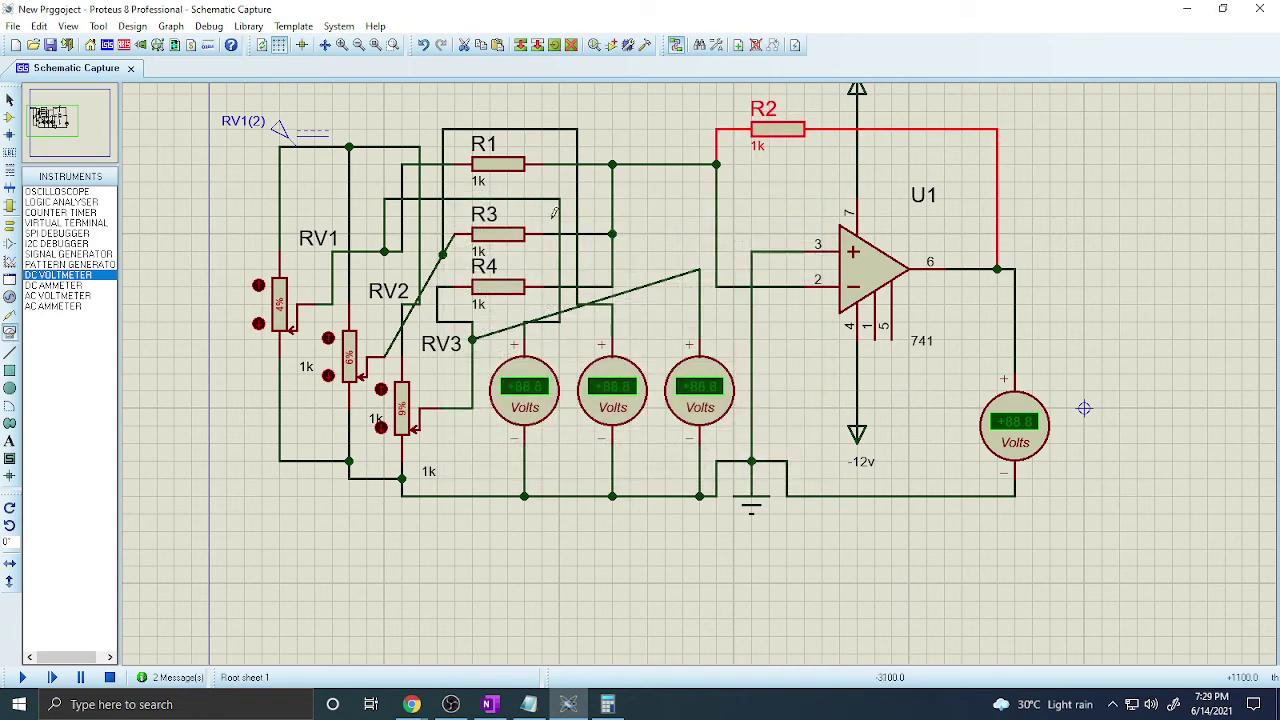
key(Return)
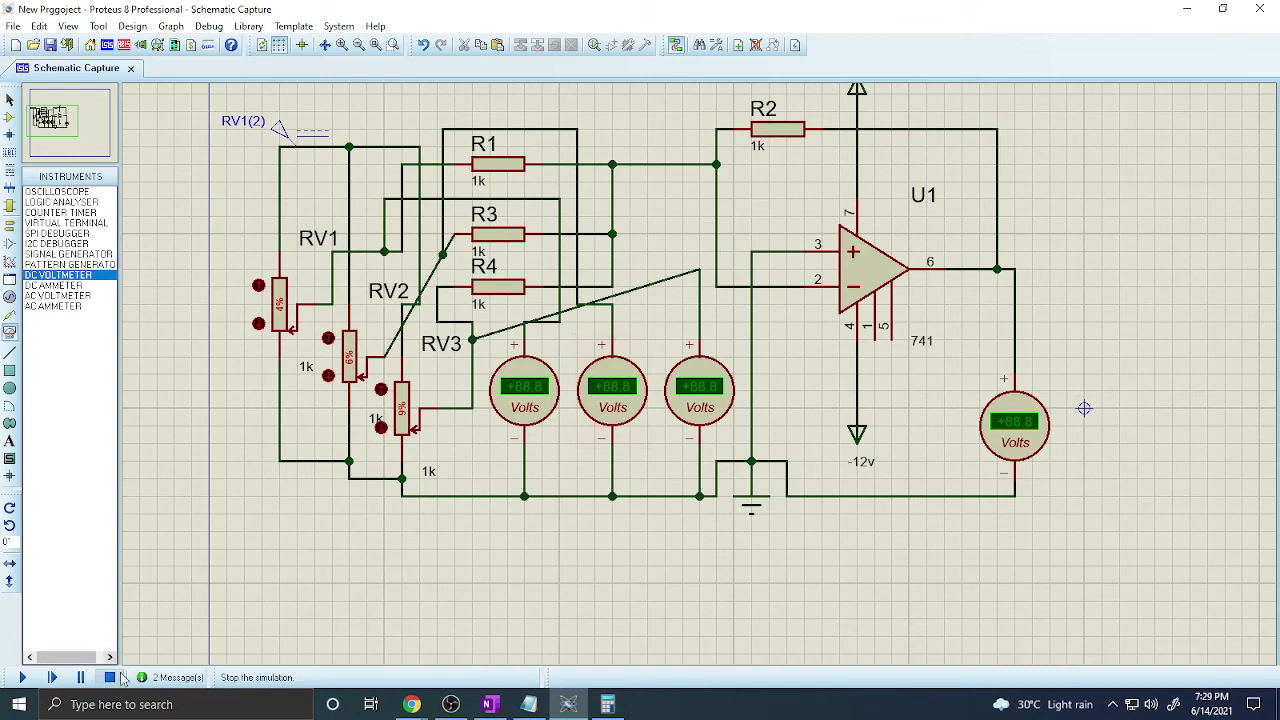
Run the simulation, compare the output voltmeter with the sums in Calculator's history, and return to Proteus
click(23, 678)
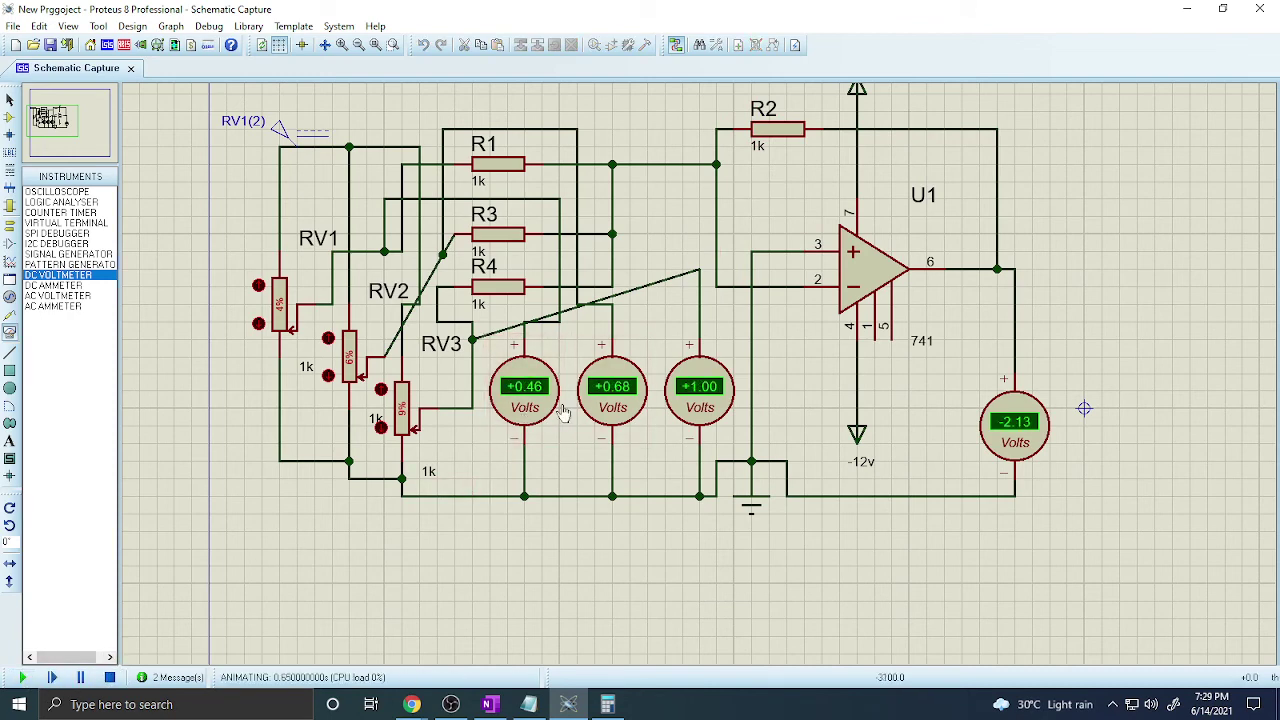
key(alt+Tab)
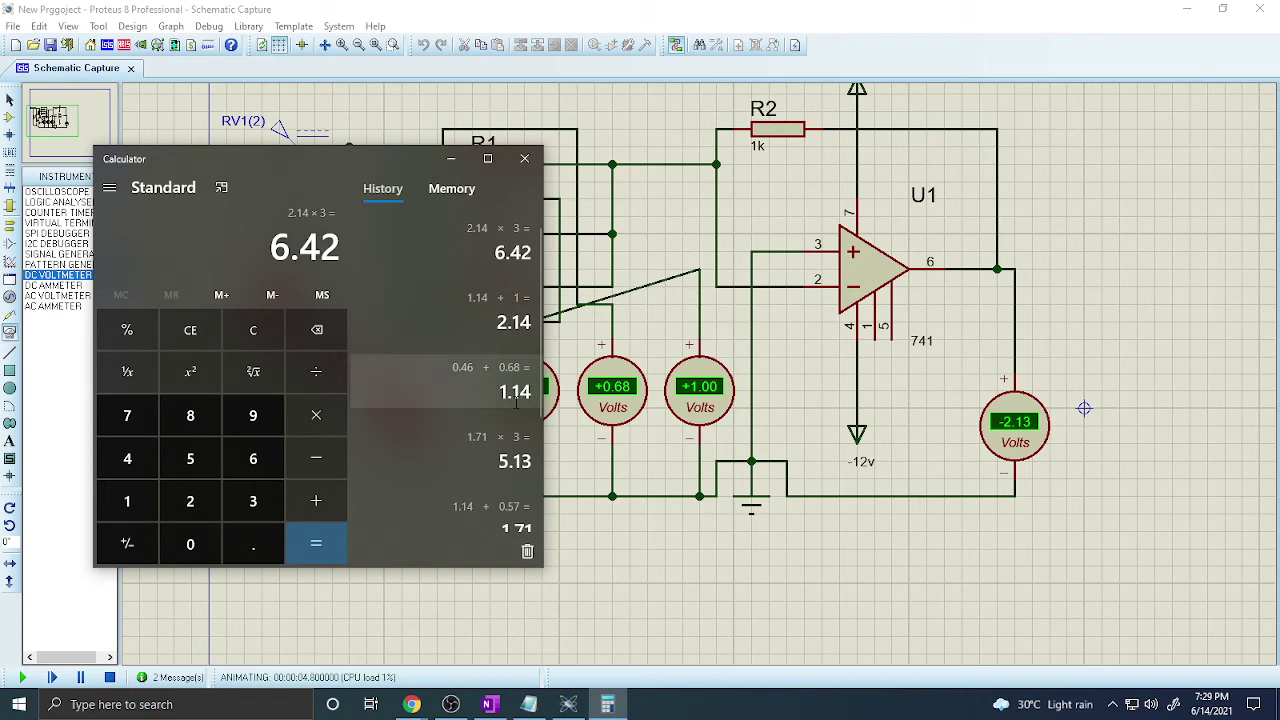
scroll(515, 410, down, 2)
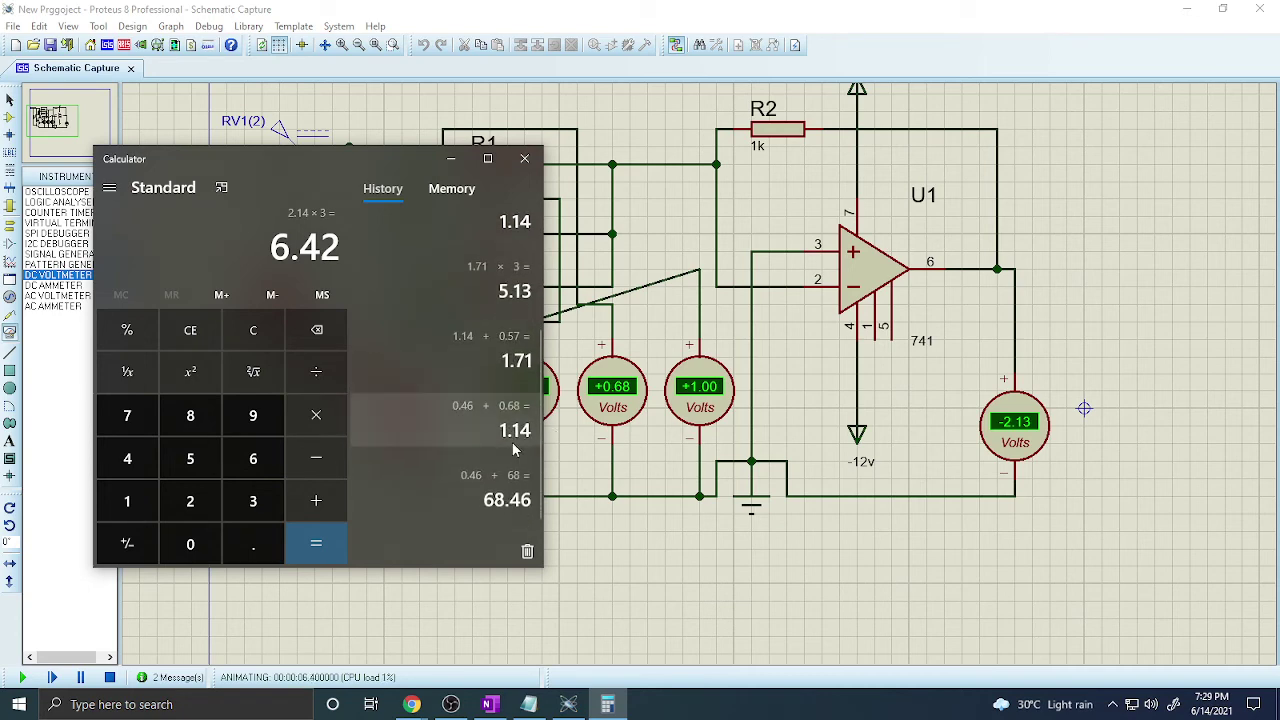
scroll(515, 450, up, 3)
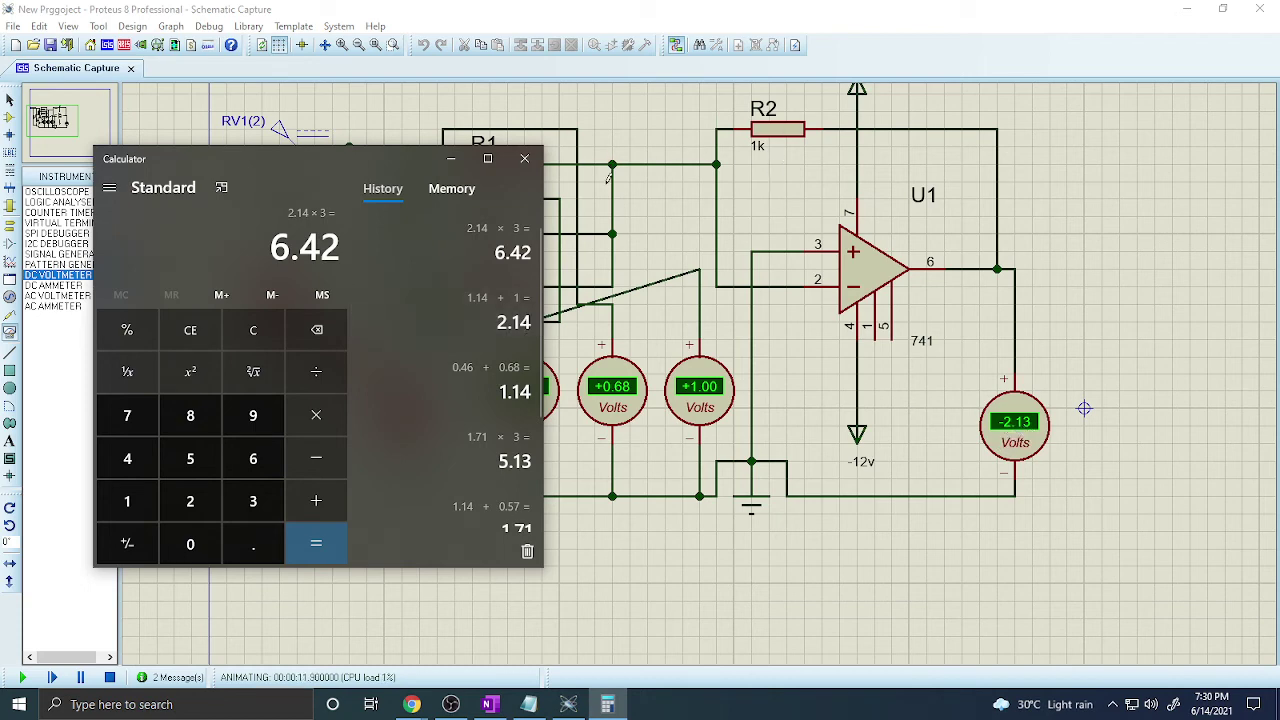
click(653, 201)
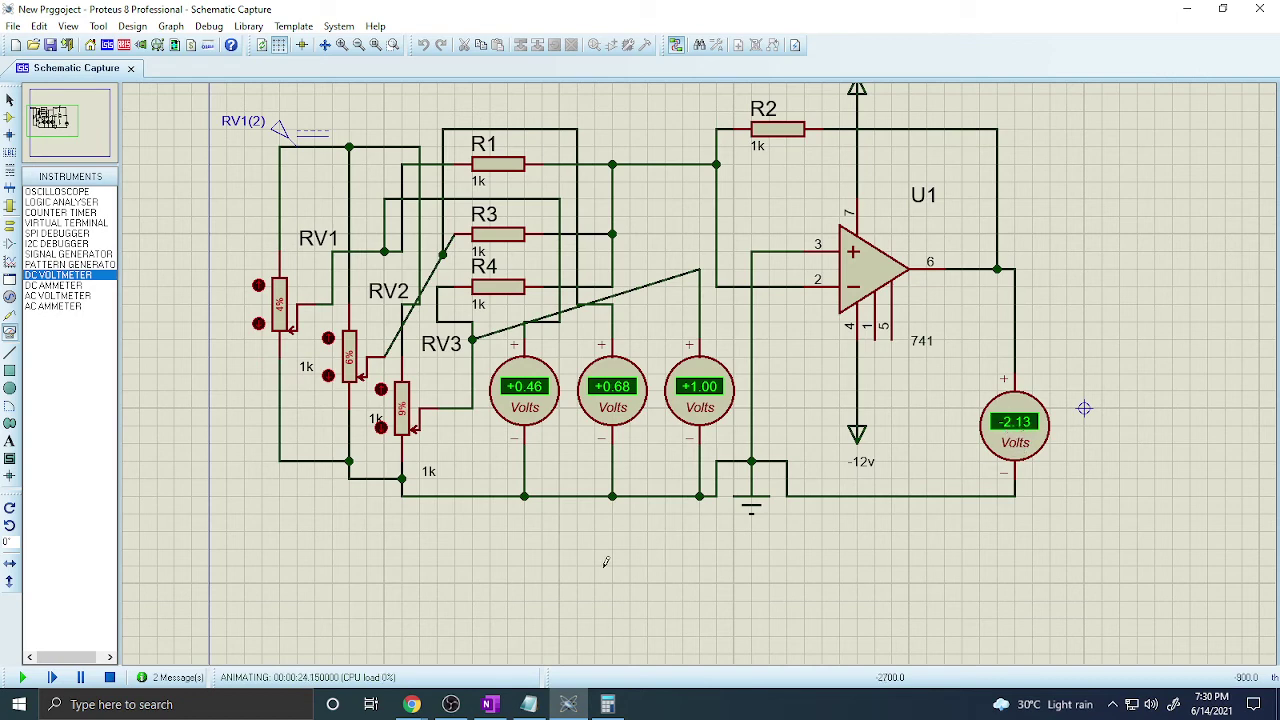
mouse_move(450, 711)
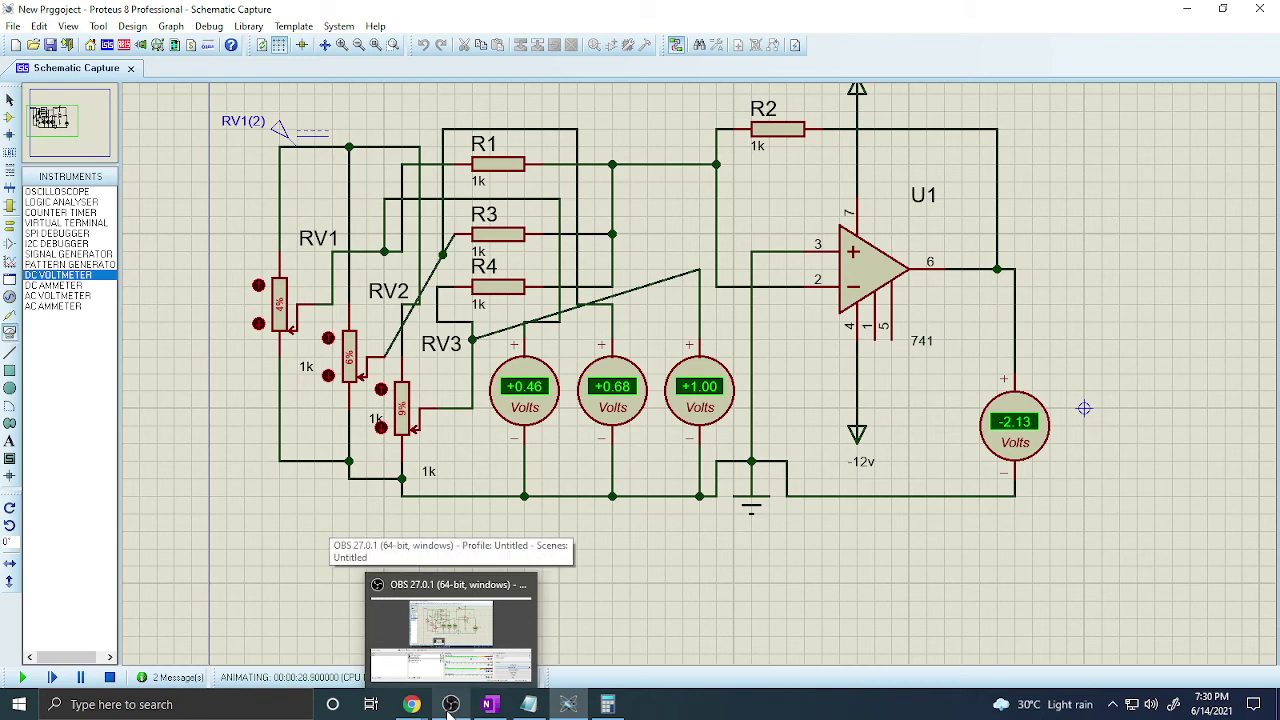
click(449, 711)
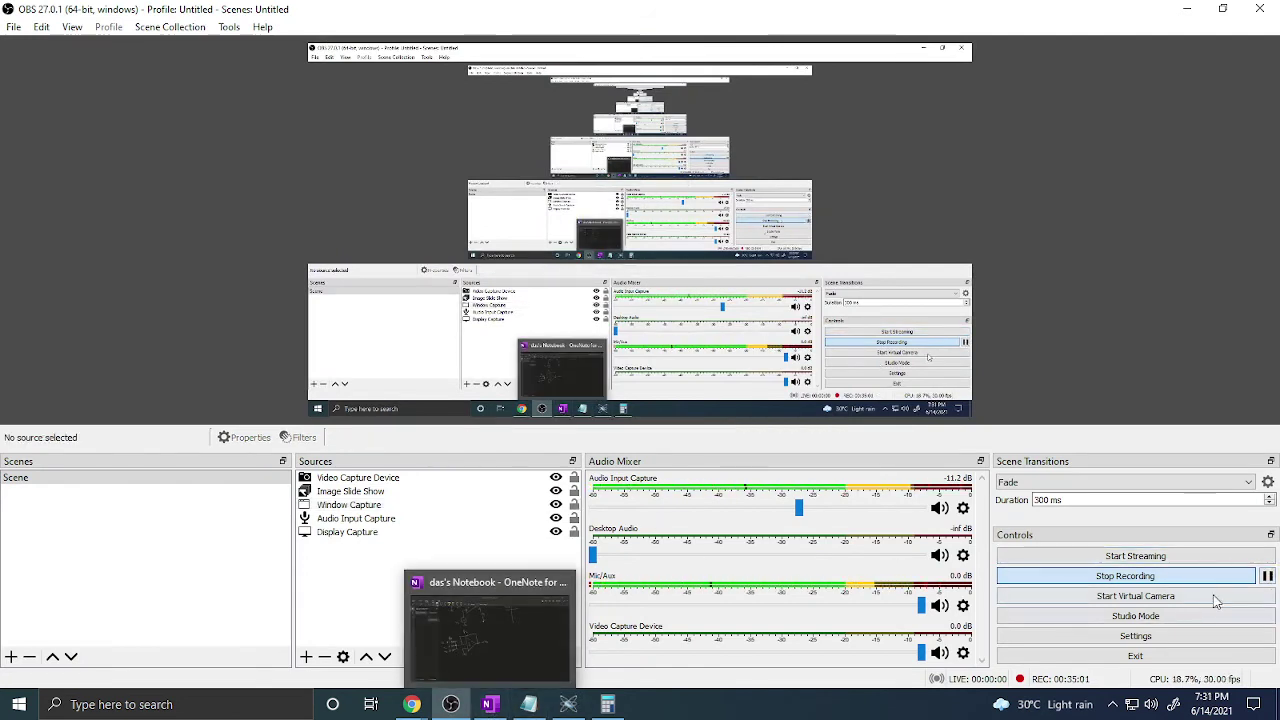
Switch to OneNote and sketch an op-amp with two input resistors, a feedback resistor, an output line and a resistor from the non-inverting input
click(490, 705)
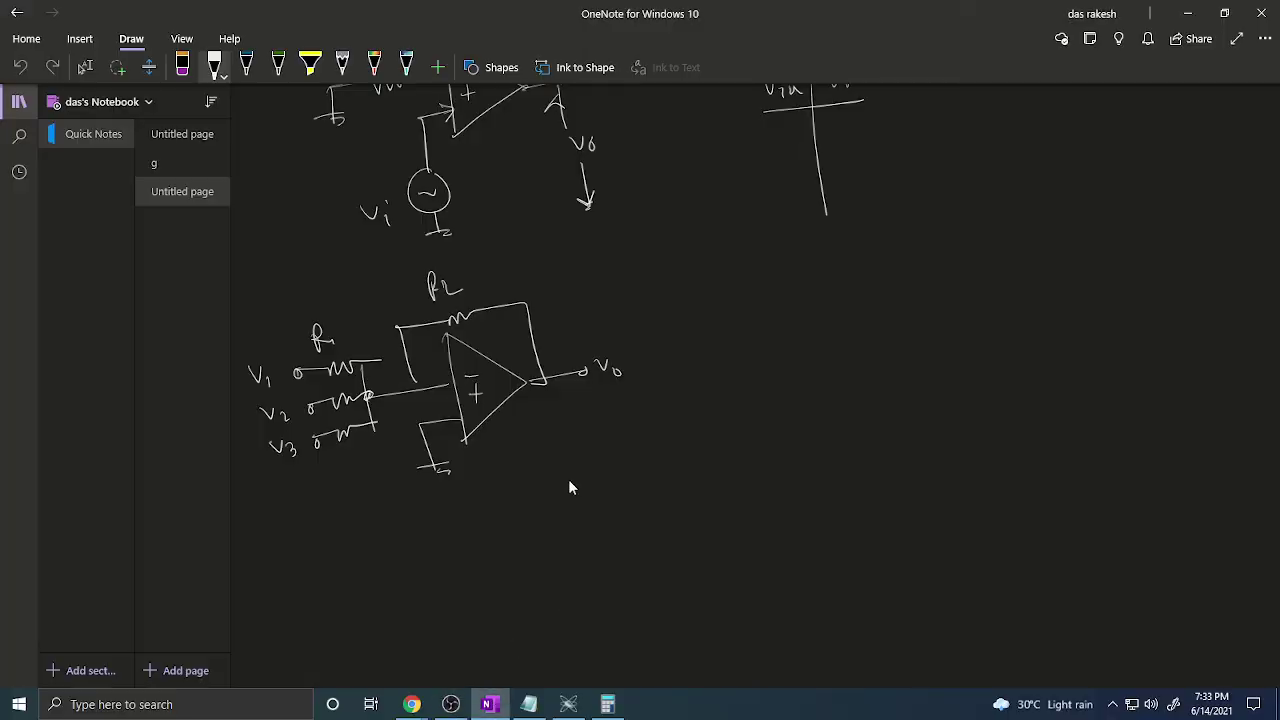
mouse_move(854, 339)
mouse_down()
mouse_move(869, 437)
mouse_move(922, 385)
mouse_move(868, 432)
mouse_up()
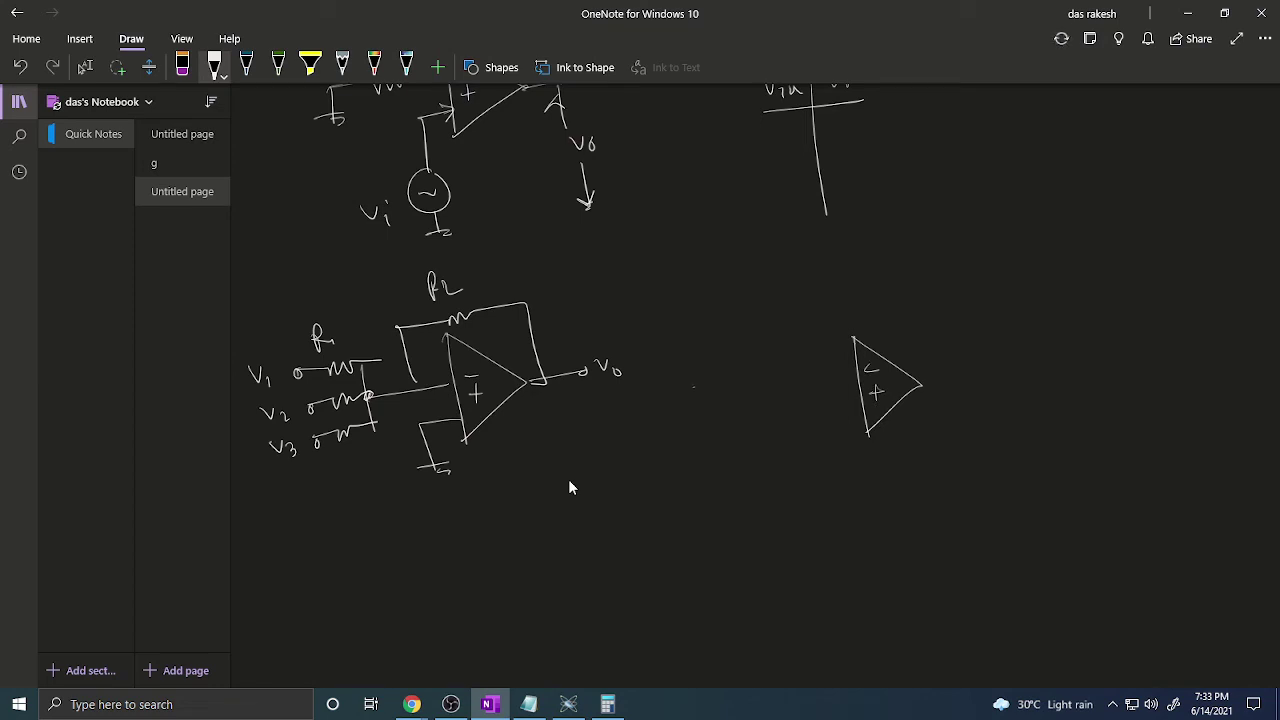
drag(692, 386, 862, 354)
mouse_move(805, 298)
mouse_down()
mouse_move(822, 358)
mouse_move(888, 293)
mouse_move(963, 372)
mouse_move(1040, 358)
mouse_up()
drag(697, 450, 868, 410)
drag(819, 430, 846, 530)
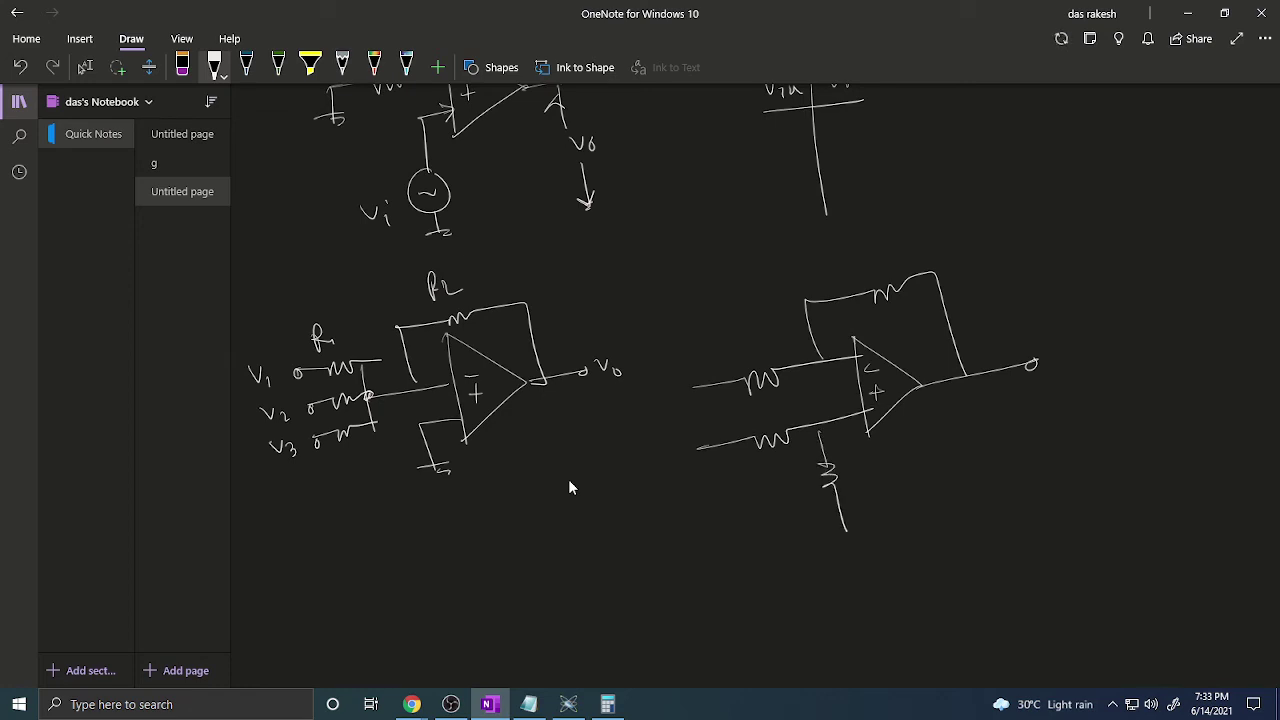
Label the new sketch's inputs V1 and V2 and its resistors R1 and R2, and ground the resistor from the non-inverting input
drag(685, 384, 647, 392)
mouse_move(655, 401)
mouse_down()
mouse_move(659, 447)
mouse_move(677, 466)
mouse_move(697, 447)
mouse_up()
mouse_move(726, 325)
mouse_down()
mouse_move(728, 352)
mouse_move(749, 347)
mouse_up()
drag(842, 250, 845, 276)
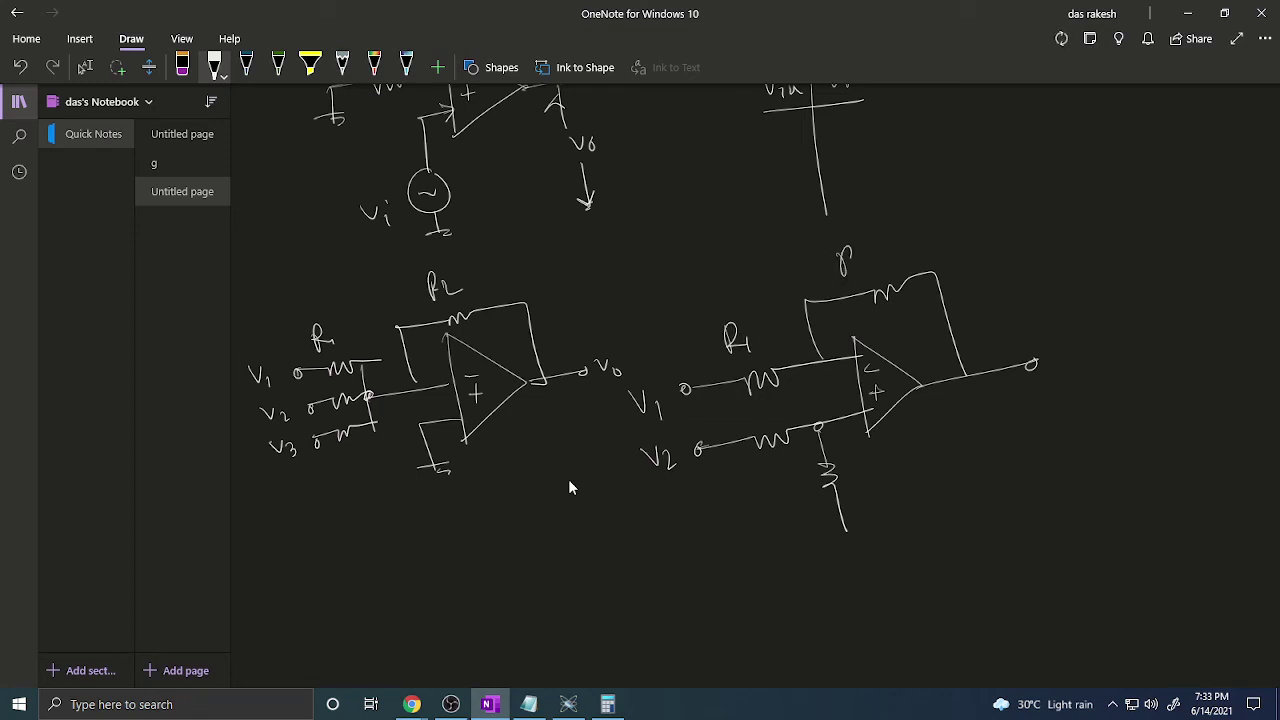
drag(769, 470, 771, 497)
drag(766, 467, 778, 495)
drag(853, 456, 855, 489)
drag(856, 462, 895, 488)
drag(808, 540, 880, 524)
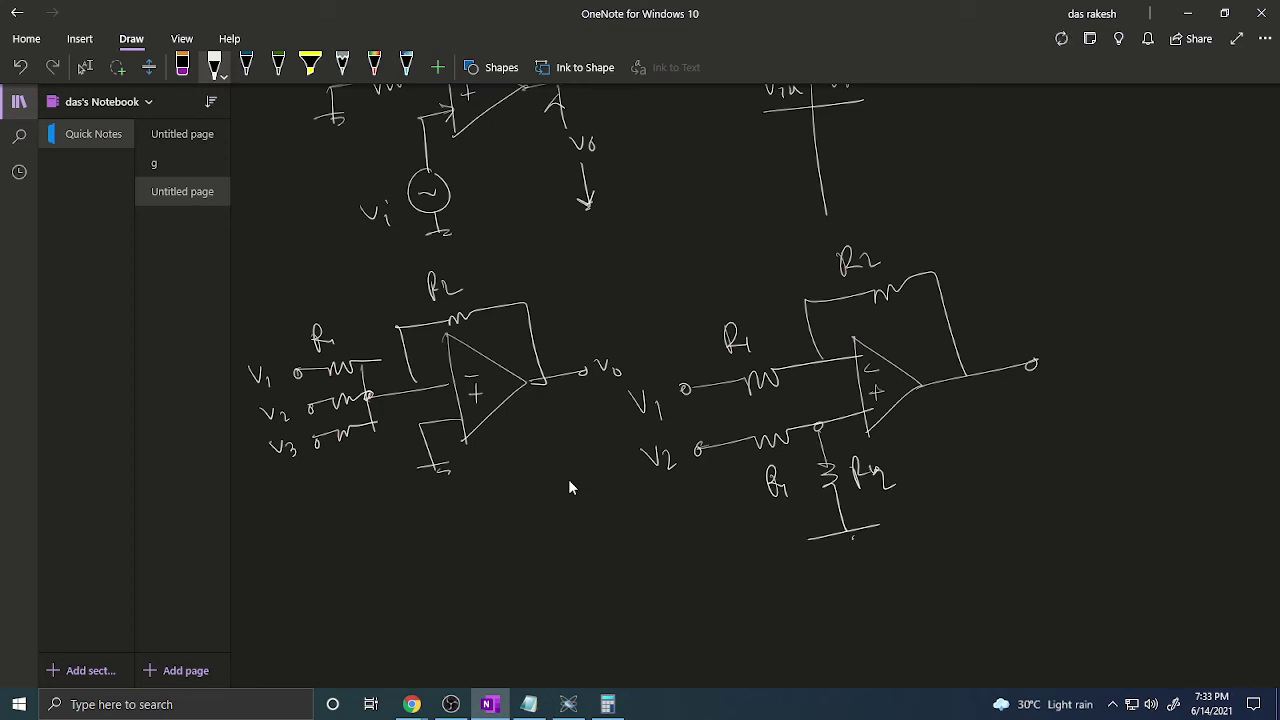
Mark the output voltage V0 from the output to ground, write = (V1 - V2) beside it and underline the expression
drag(968, 374, 1004, 494)
drag(992, 482, 1014, 476)
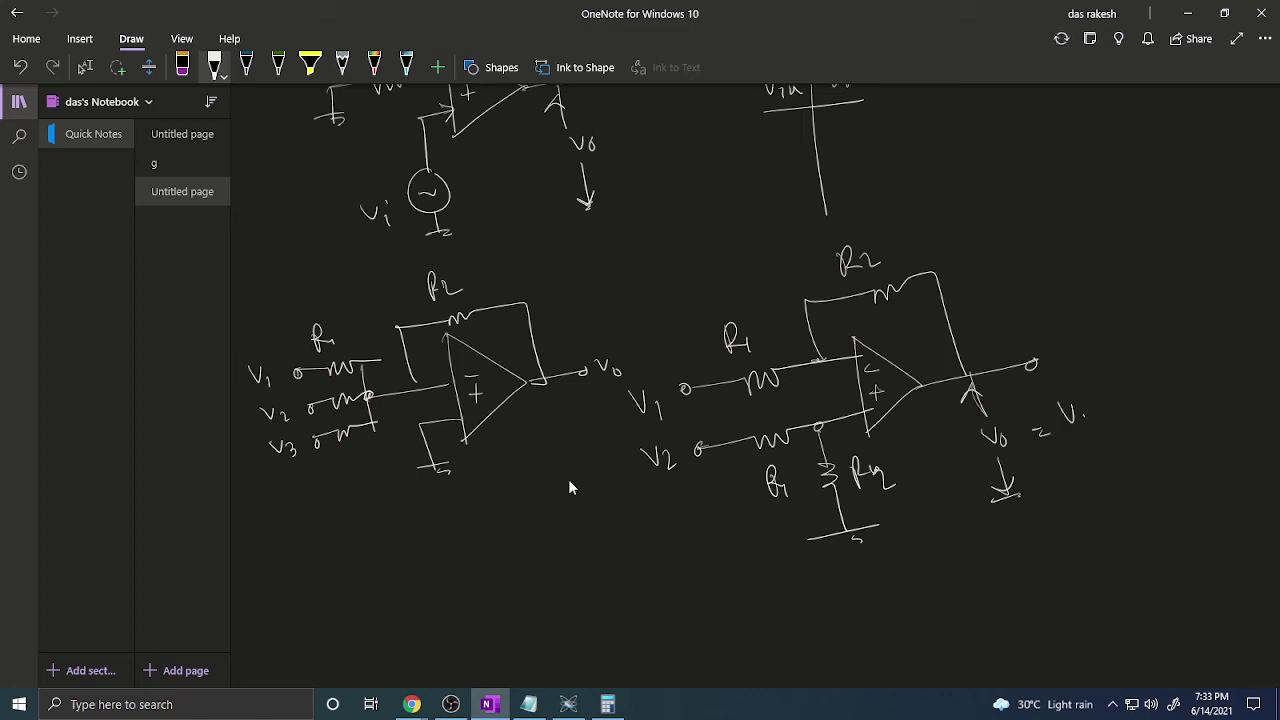
drag(1116, 352, 1128, 424)
drag(1060, 394, 1050, 426)
drag(1036, 466, 1090, 448)
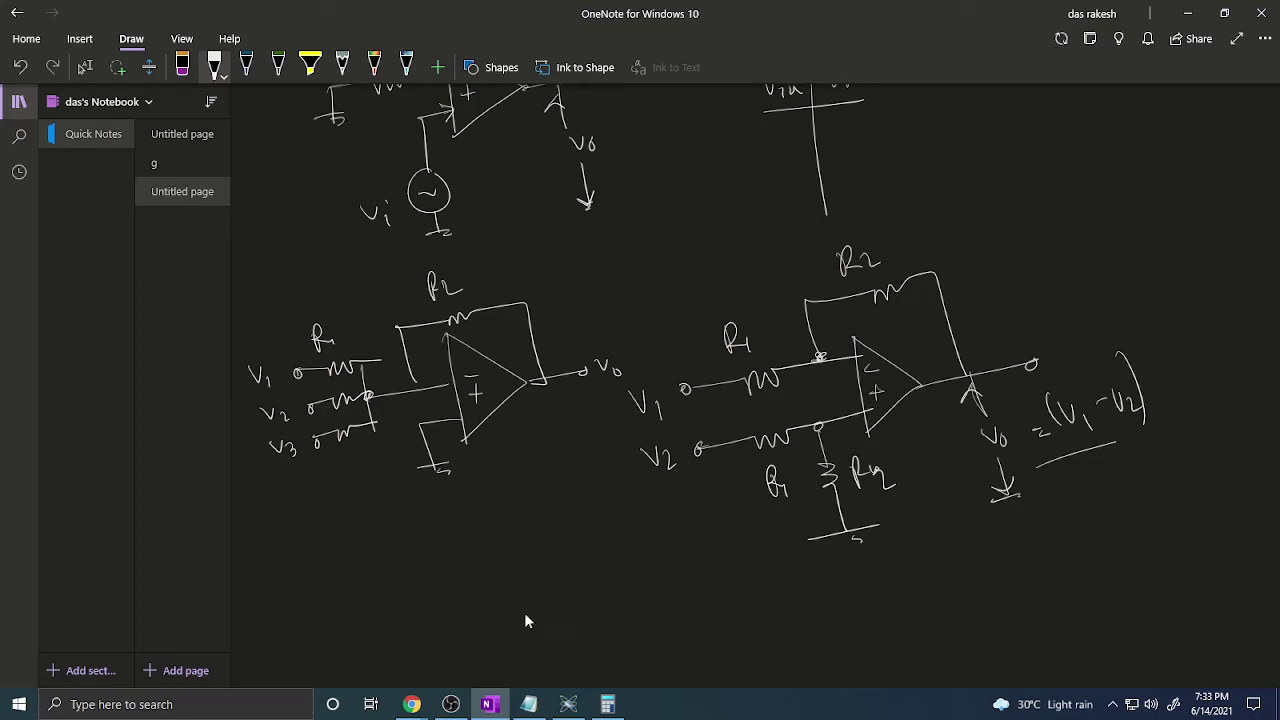
In the blank space below the sketches, draw an op-amp voltage follower with its output wired directly to the inverting input
click(568, 704)
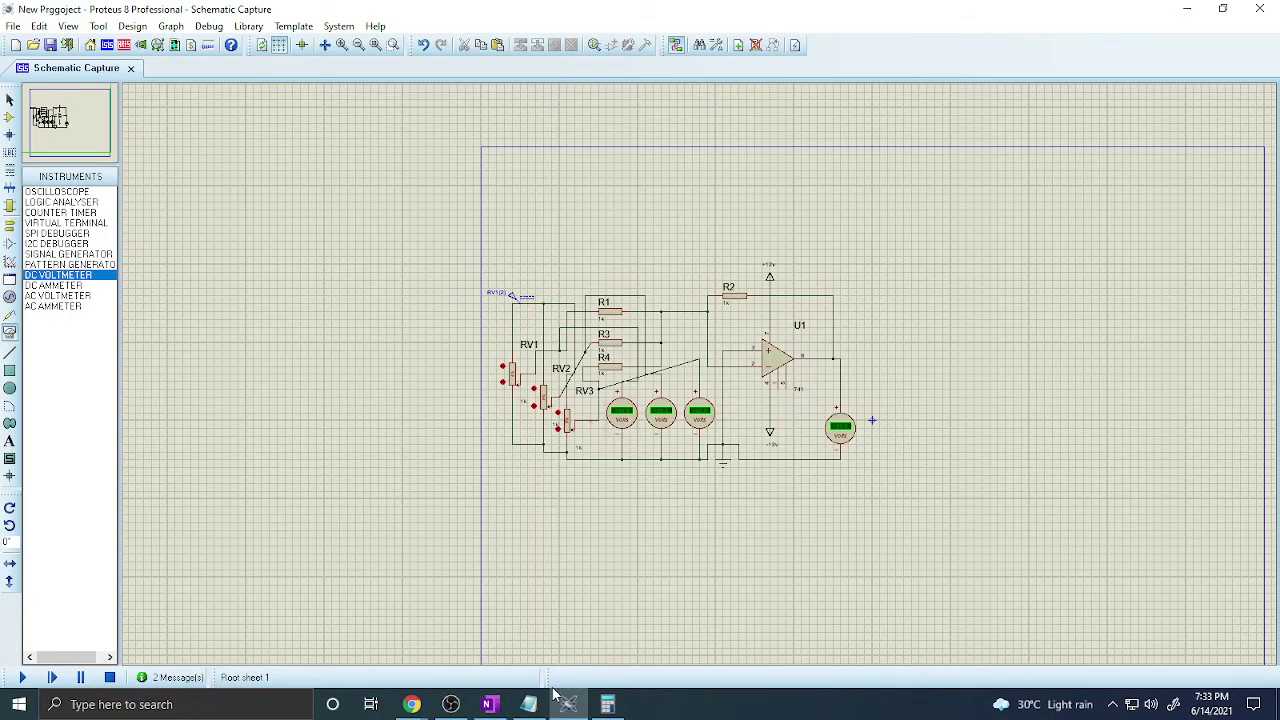
click(489, 704)
scroll(616, 487, down, 3)
scroll(617, 494, down, 1)
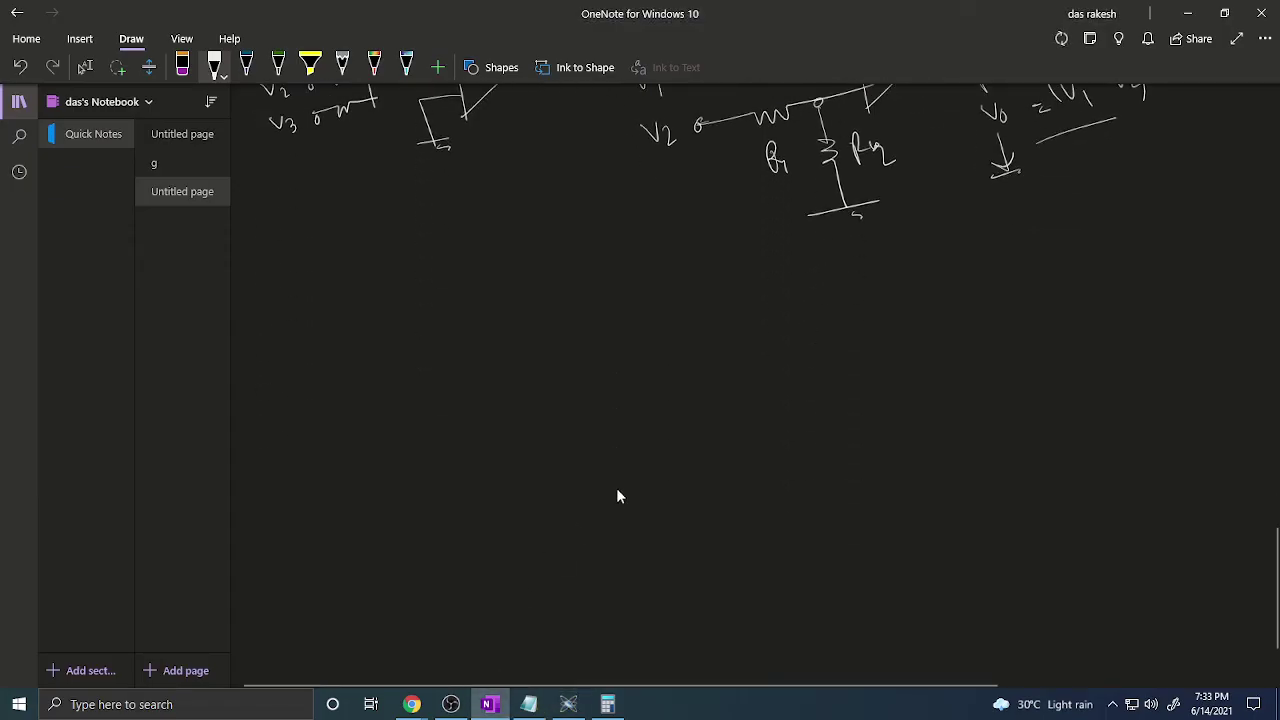
drag(471, 316, 482, 442)
mouse_move(482, 359)
mouse_down()
mouse_move(504, 356)
mouse_move(504, 381)
mouse_up()
mouse_move(495, 372)
mouse_down()
mouse_move(496, 397)
mouse_move(426, 363)
mouse_move(594, 266)
mouse_move(608, 368)
mouse_up()
drag(547, 385, 662, 359)
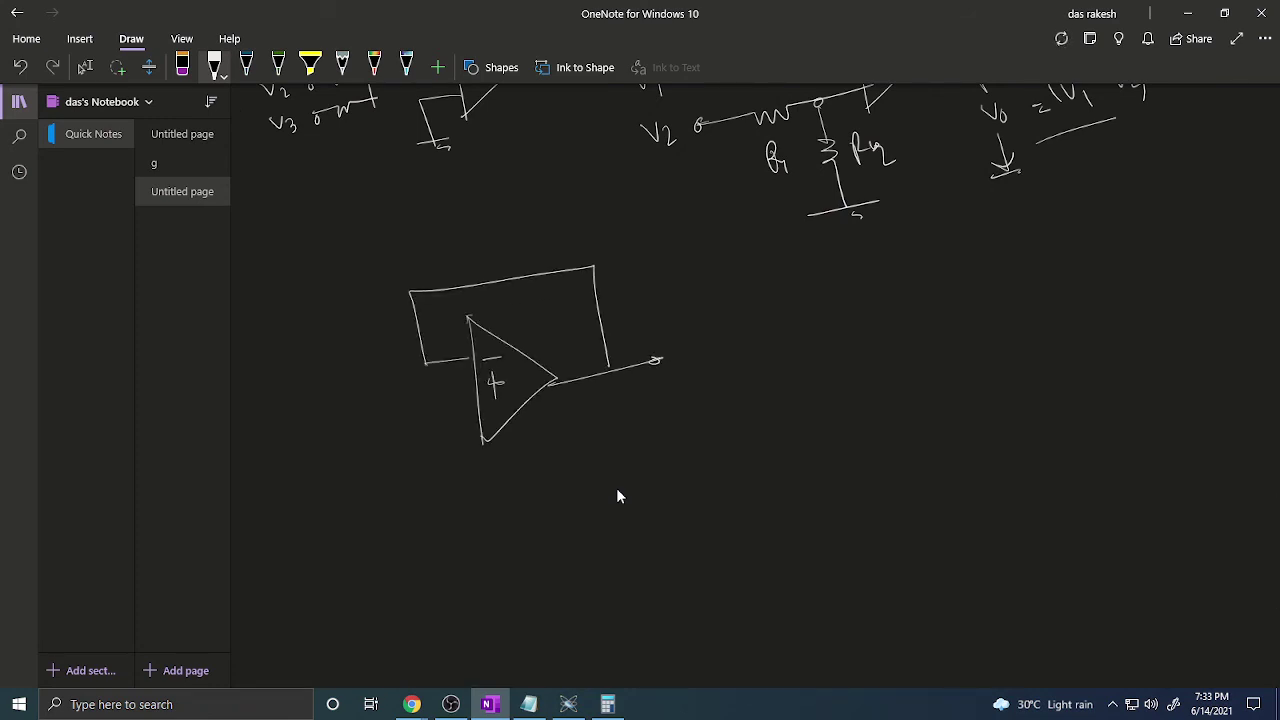
Draw a grounded AC source feeding the voltage follower's non-inverting input and label it Vi
drag(421, 413, 476, 404)
drag(421, 414, 440, 502)
drag(437, 528, 446, 563)
drag(449, 569, 463, 570)
drag(462, 512, 492, 532)
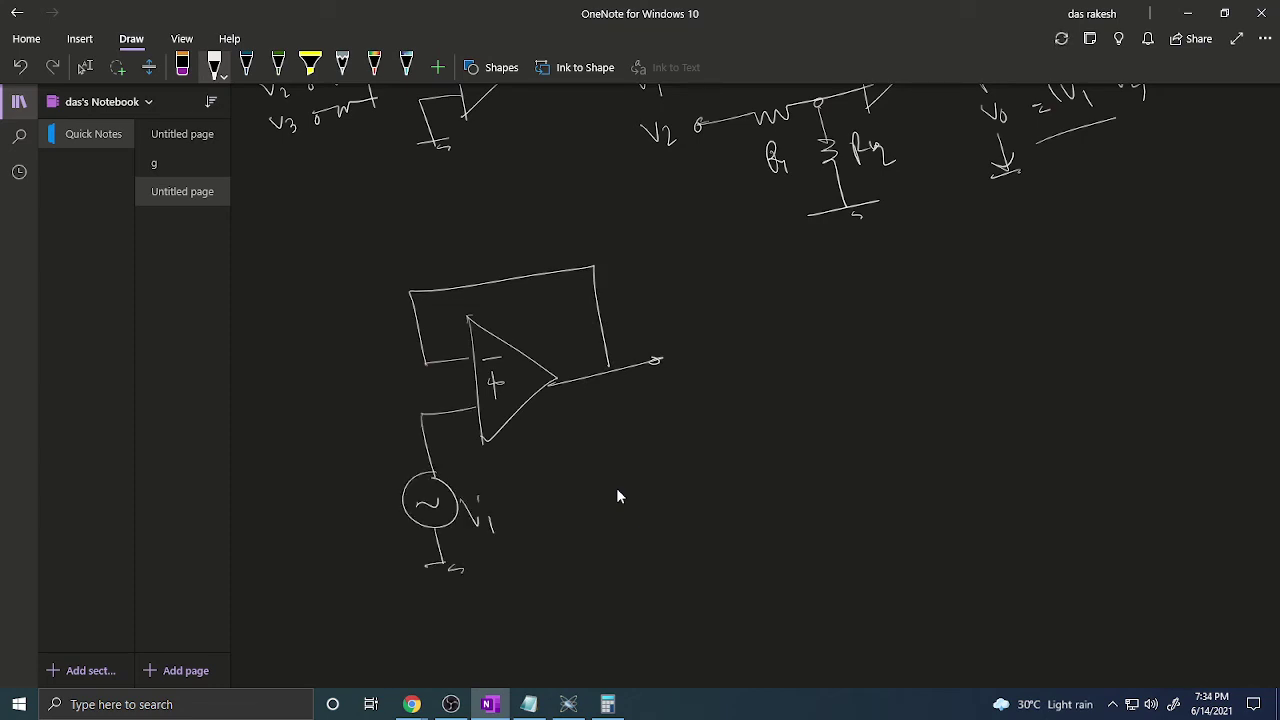
Write and circle V0 = Vi beside the voltage follower and add its +Vcc and -Vcc supply terminals
drag(561, 444, 577, 446)
mouse_move(586, 454)
mouse_down()
mouse_move(590, 464)
mouse_move(638, 436)
mouse_up()
drag(645, 440, 649, 458)
mouse_move(646, 410)
mouse_down()
mouse_move(560, 490)
mouse_move(640, 410)
mouse_up()
mouse_move(512, 300)
mouse_down()
mouse_move(512, 344)
mouse_move(509, 314)
mouse_move(536, 302)
mouse_up()
drag(530, 294, 530, 310)
drag(538, 294, 558, 306)
drag(579, 298, 570, 306)
mouse_move(510, 422)
mouse_down()
mouse_move(522, 476)
mouse_move(538, 476)
mouse_up()
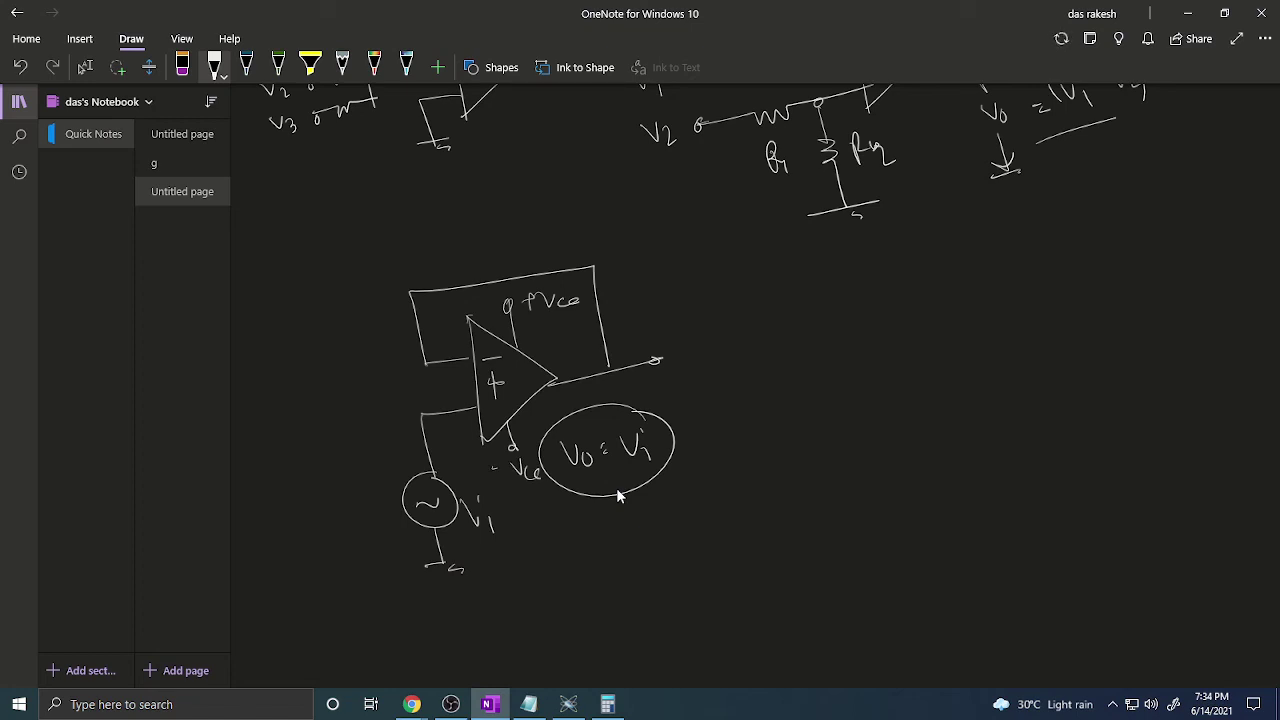
Write and circle Ri = ∞ at the voltage follower's input and R0 = 0 at its output
mouse_move(384, 380)
mouse_down()
mouse_move(402, 402)
mouse_move(430, 390)
mouse_up()
mouse_move(436, 350)
mouse_down()
mouse_move(372, 410)
mouse_move(452, 356)
mouse_up()
drag(574, 328, 582, 354)
mouse_move(588, 342)
mouse_down()
mouse_move(598, 354)
mouse_move(636, 316)
mouse_move(648, 360)
mouse_move(640, 300)
mouse_up()
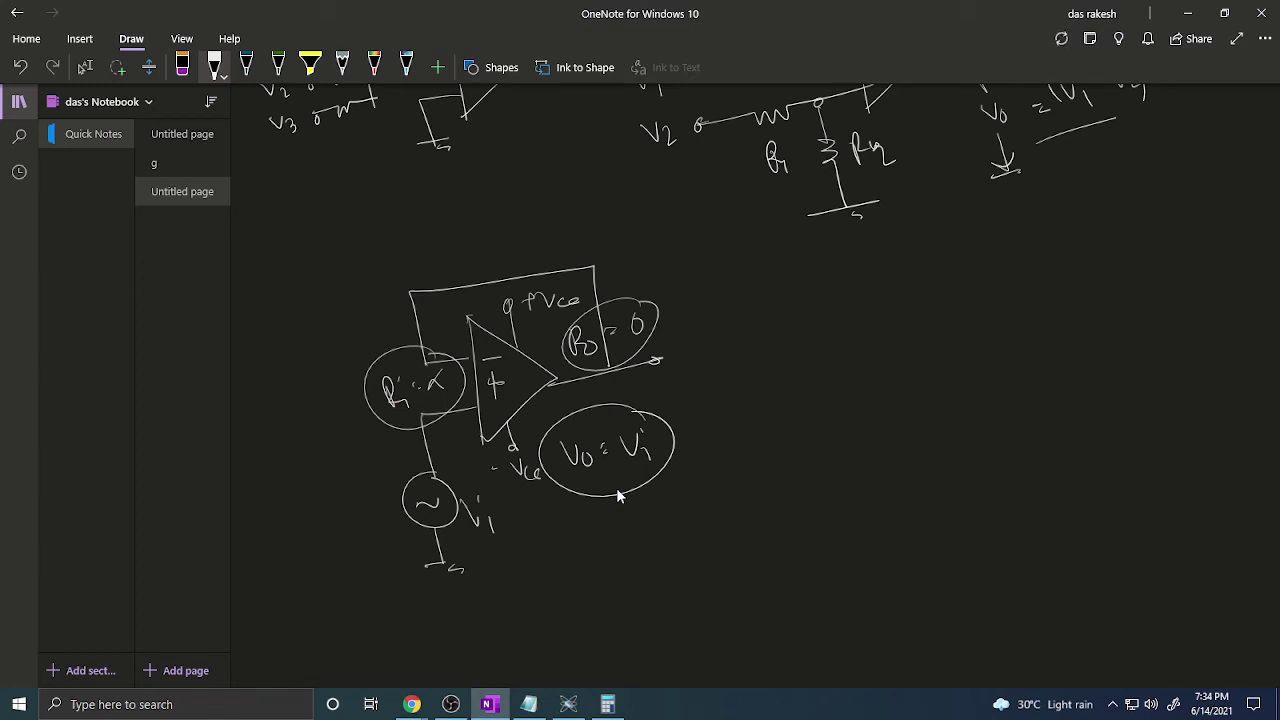
Beside the voltage follower, draw an op-amp with an inverting input resistor, a feedback diode and a grounded non-inverting input
mouse_move(925, 337)
mouse_down()
mouse_move(941, 466)
mouse_move(1030, 398)
mouse_move(948, 455)
mouse_up()
drag(778, 391, 930, 364)
mouse_move(880, 368)
mouse_down()
mouse_move(868, 335)
mouse_move(958, 304)
mouse_up()
drag(945, 292, 961, 322)
mouse_move(962, 298)
mouse_down()
mouse_move(1061, 296)
mouse_move(1070, 386)
mouse_up()
drag(1070, 386, 1032, 397)
mouse_move(936, 426)
mouse_down()
mouse_move(900, 426)
mouse_move(905, 480)
mouse_up()
drag(882, 486, 927, 479)
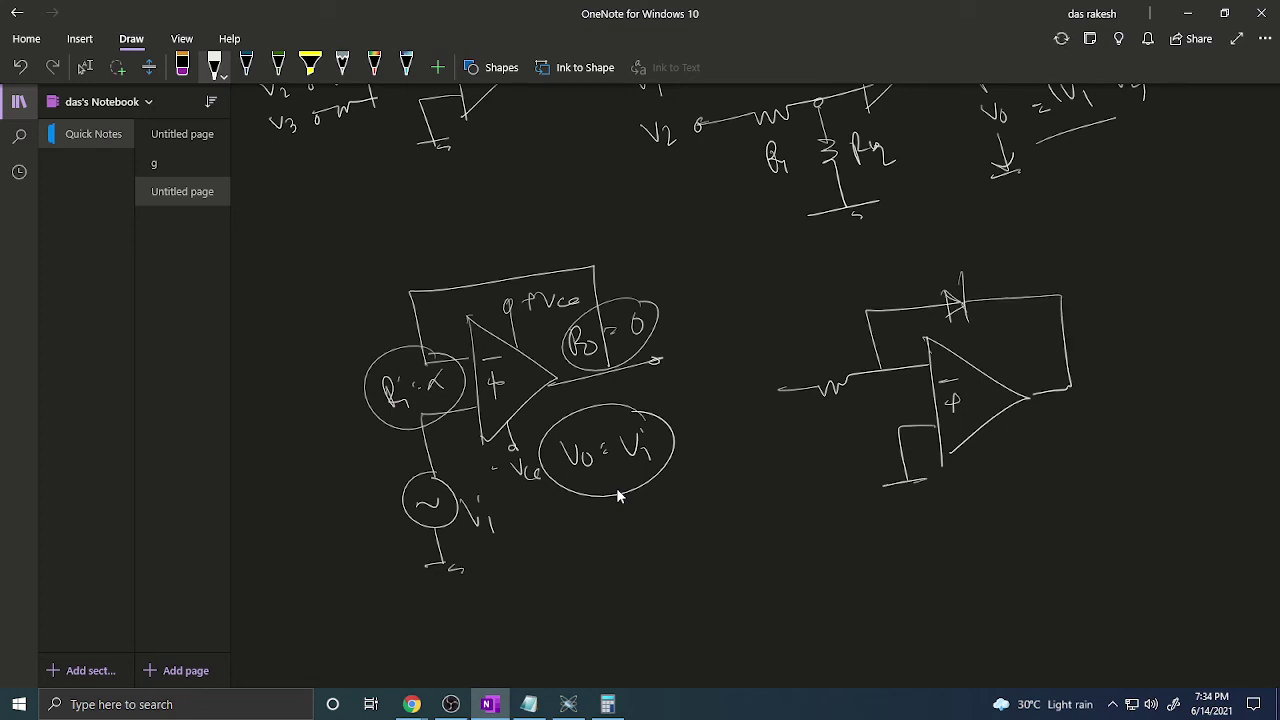
Draw a potentiometer between +Vcc and ground with its wiper feeding the diode circuit's input resistor, and label that resistor R
mouse_move(744, 348)
mouse_down()
mouse_move(746, 384)
mouse_move(766, 400)
mouse_up()
drag(766, 400, 778, 458)
drag(776, 334, 788, 334)
drag(798, 336, 797, 345)
mouse_move(750, 470)
mouse_down()
mouse_move(794, 462)
mouse_move(792, 474)
mouse_up()
drag(824, 398, 844, 428)
drag(790, 380, 794, 398)
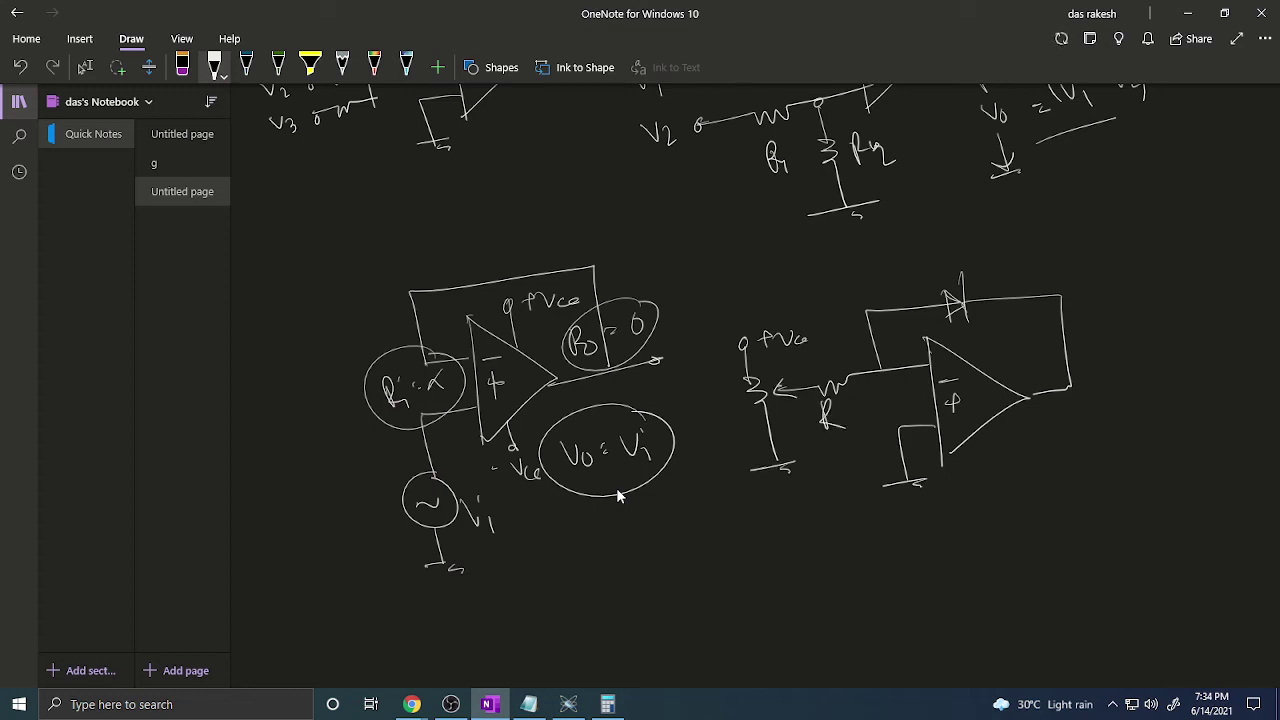
Below the diode-feedback circuit, draw an op-amp triangle with its inverting and non-inverting input signs
scroll(616, 488, down, 5)
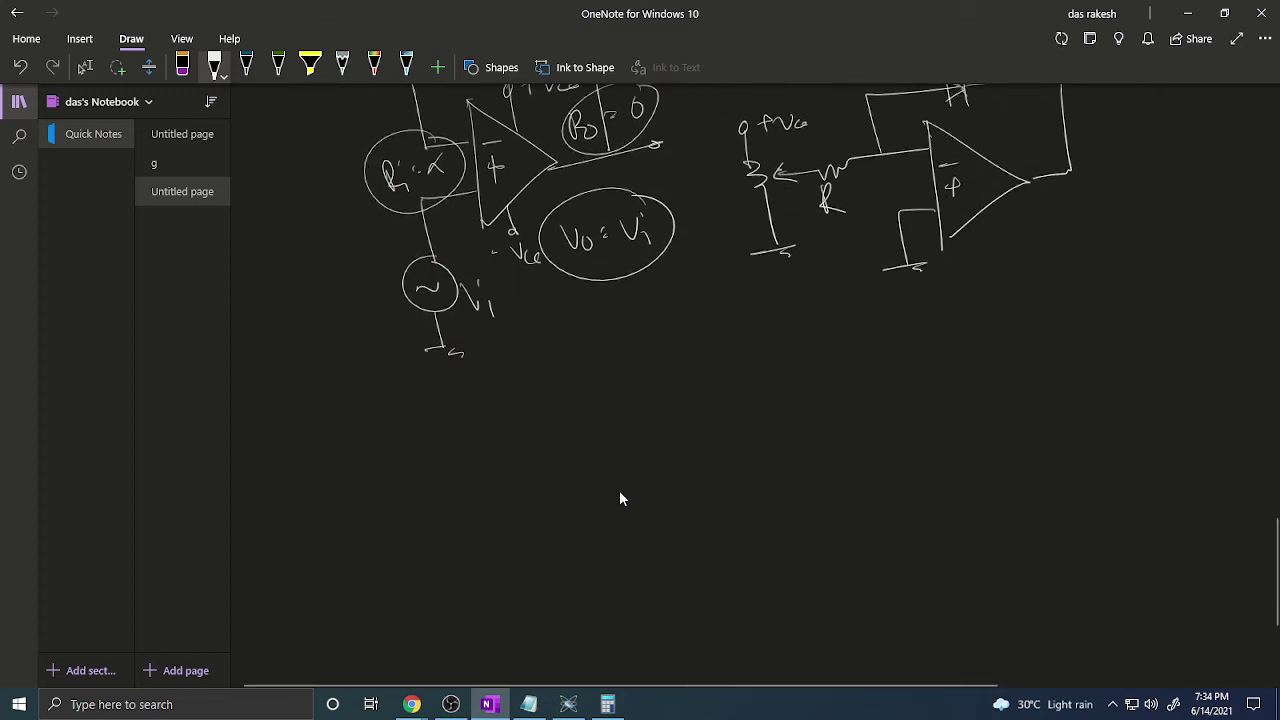
mouse_move(814, 402)
mouse_down()
mouse_move(836, 532)
mouse_move(924, 476)
mouse_move(838, 532)
mouse_up()
drag(846, 457, 861, 483)
drag(852, 474, 851, 496)
drag(688, 457, 704, 452)
mouse_move(750, 455)
mouse_down()
mouse_move(816, 440)
mouse_move(768, 378)
mouse_up()
key(ctrl+z)
key(ctrl+z)
key(ctrl+z)
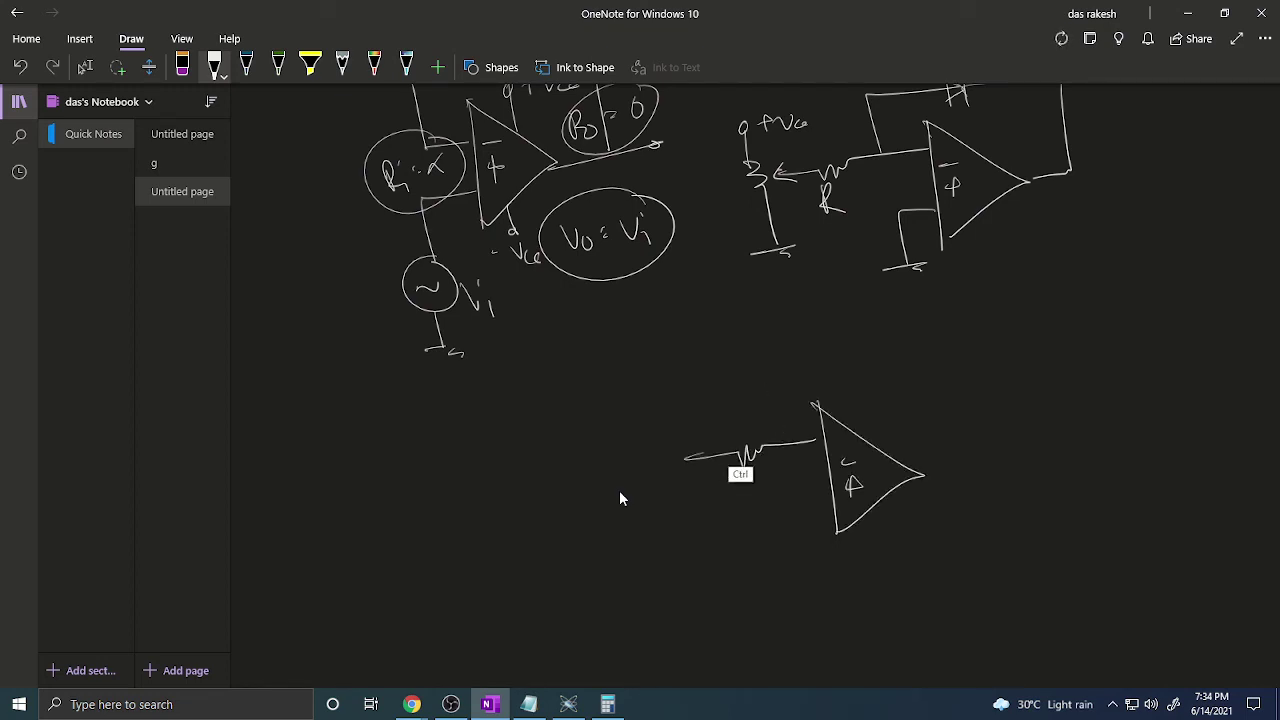
Complete the op-amp circuit with a series input diode from Vi, feedback resistor R, grounded non-inverting input and output V0
mouse_move(687, 453)
mouse_down()
mouse_move(730, 446)
mouse_move(766, 464)
mouse_move(818, 435)
mouse_move(784, 408)
mouse_move(852, 370)
mouse_move(930, 356)
mouse_move(950, 460)
mouse_up()
drag(918, 470, 1000, 455)
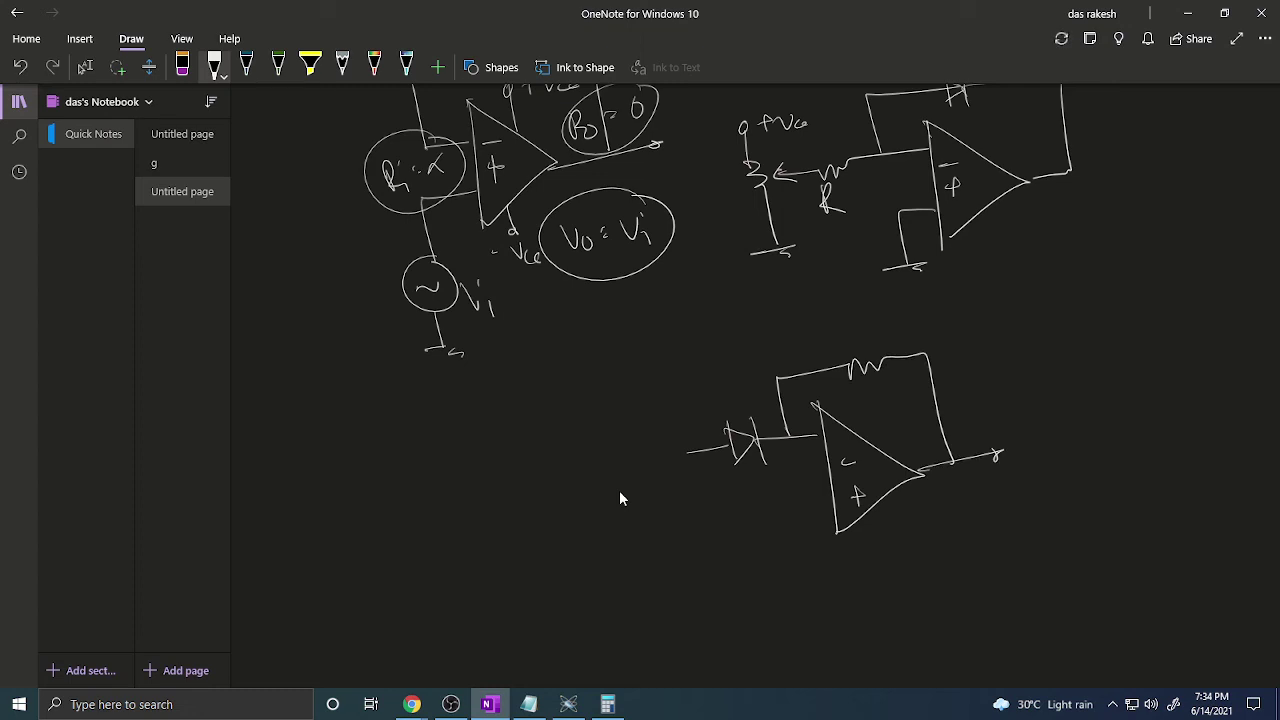
mouse_move(828, 494)
mouse_down()
mouse_move(786, 498)
mouse_move(786, 550)
mouse_up()
mouse_move(776, 552)
mouse_down()
mouse_move(822, 546)
mouse_move(816, 558)
mouse_up()
drag(684, 450, 680, 451)
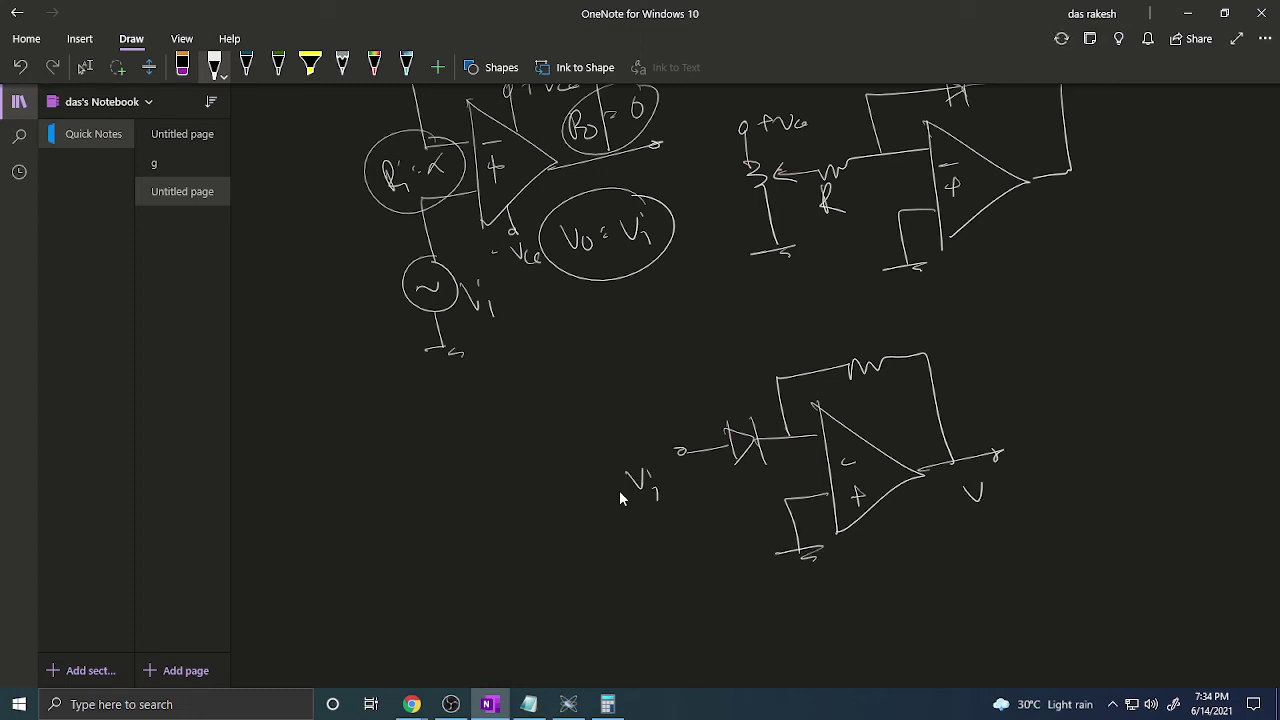
drag(822, 350, 824, 330)
Review the list of different amplifier types at the start of the notes
scroll(590, 520, up, 5)
scroll(577, 680, down, 5)
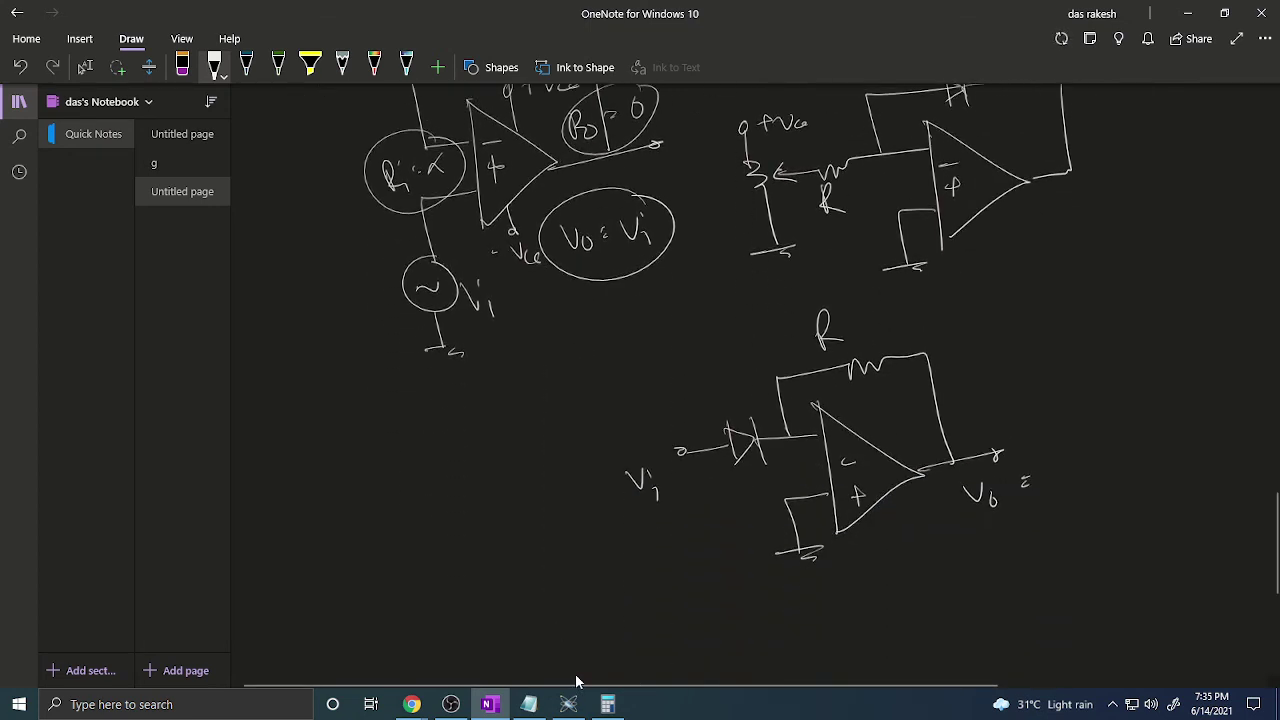
click(568, 704)
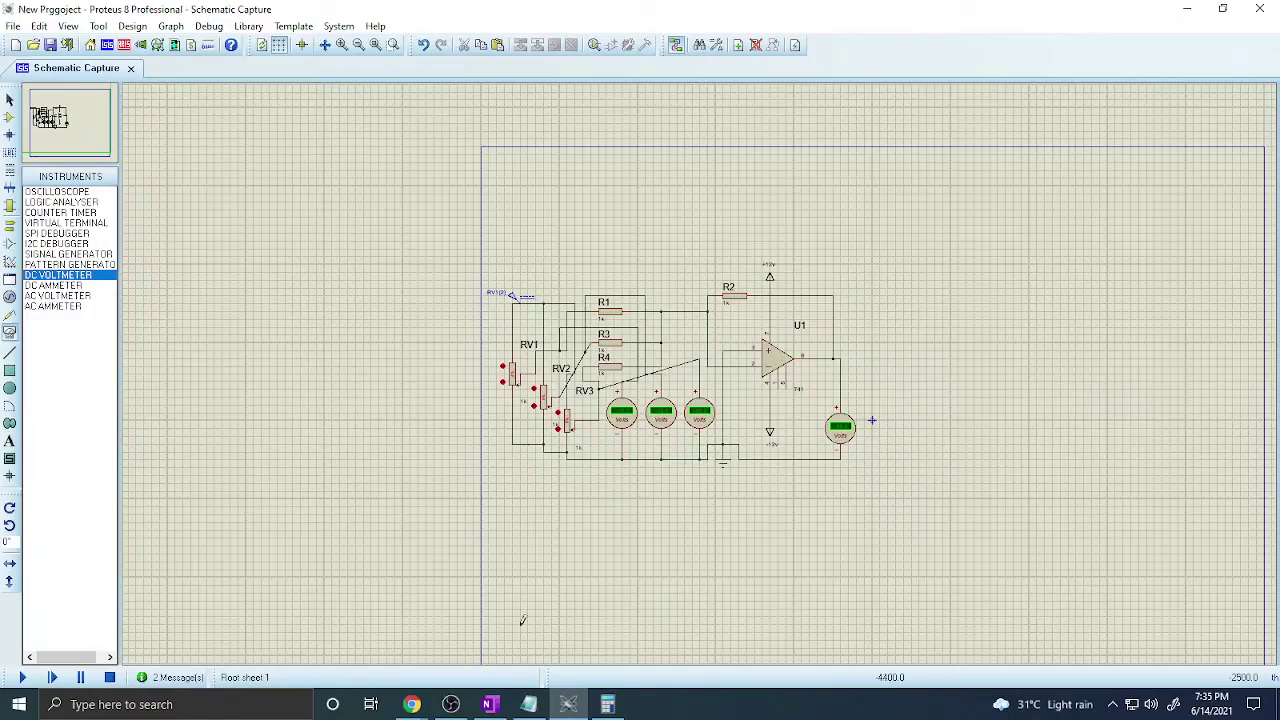
click(489, 704)
scroll(607, 455, up, 20)
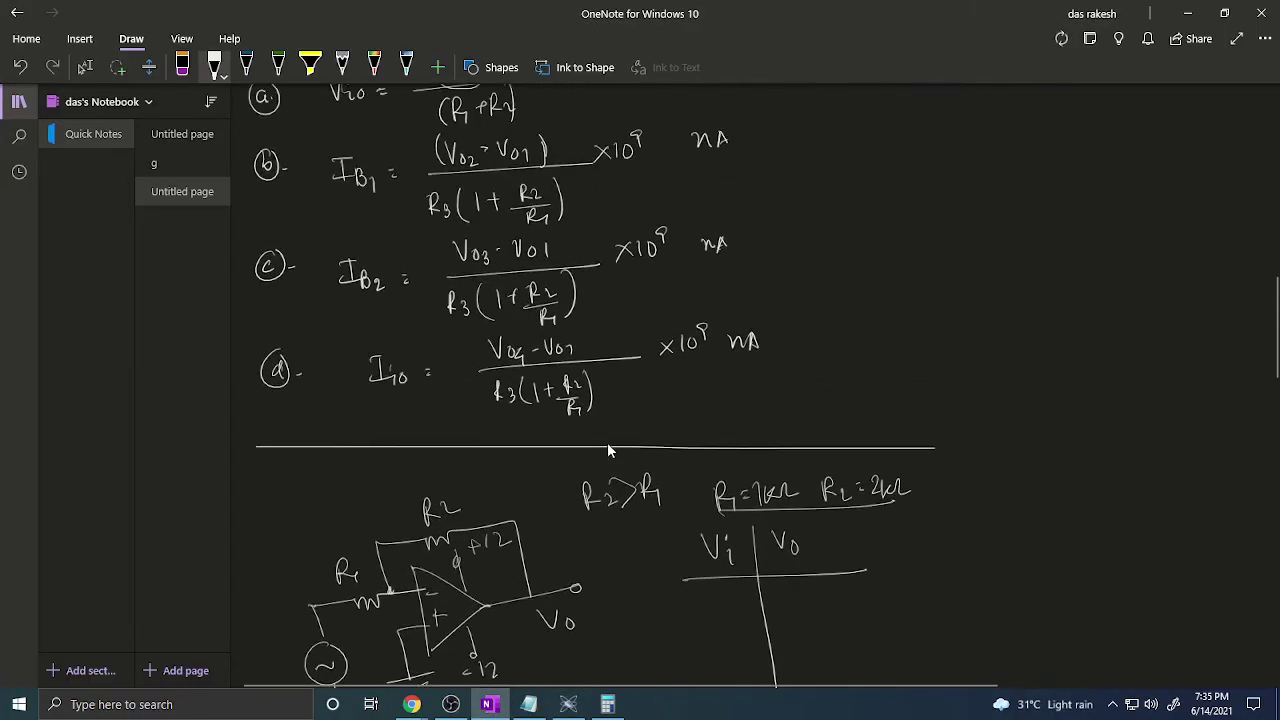
scroll(609, 447, up, 5)
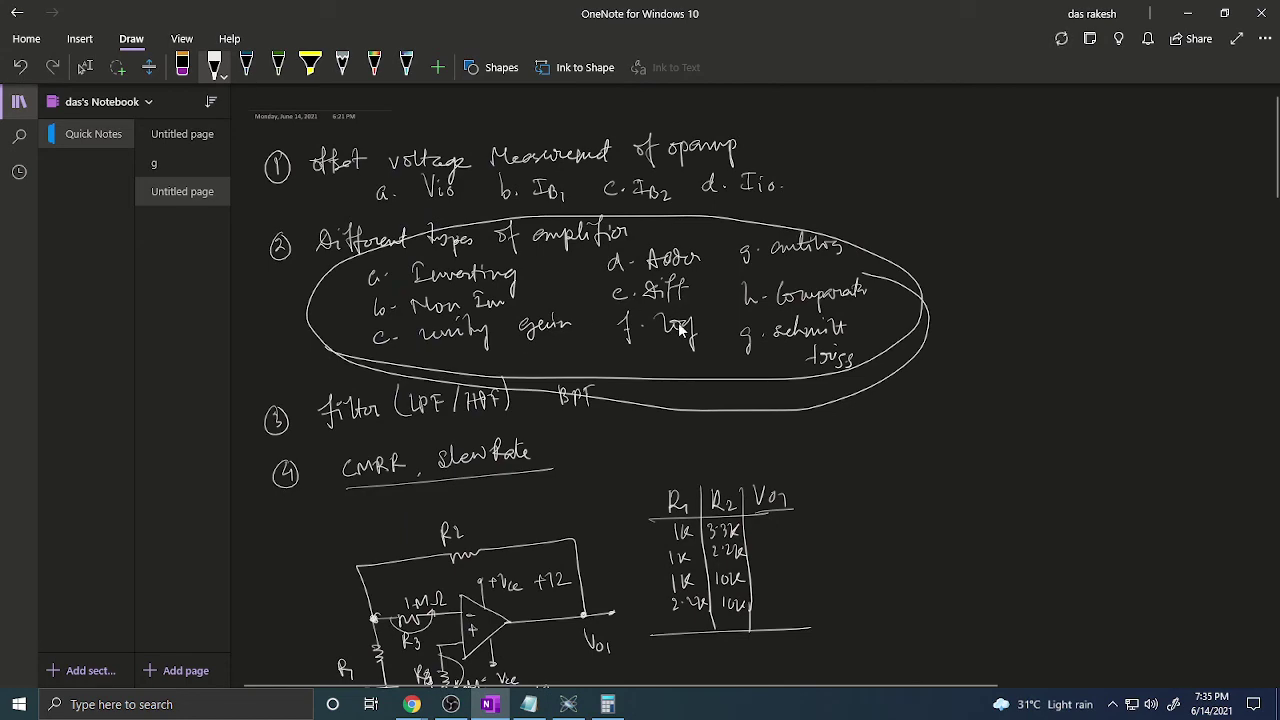
scroll(791, 262, down, 20)
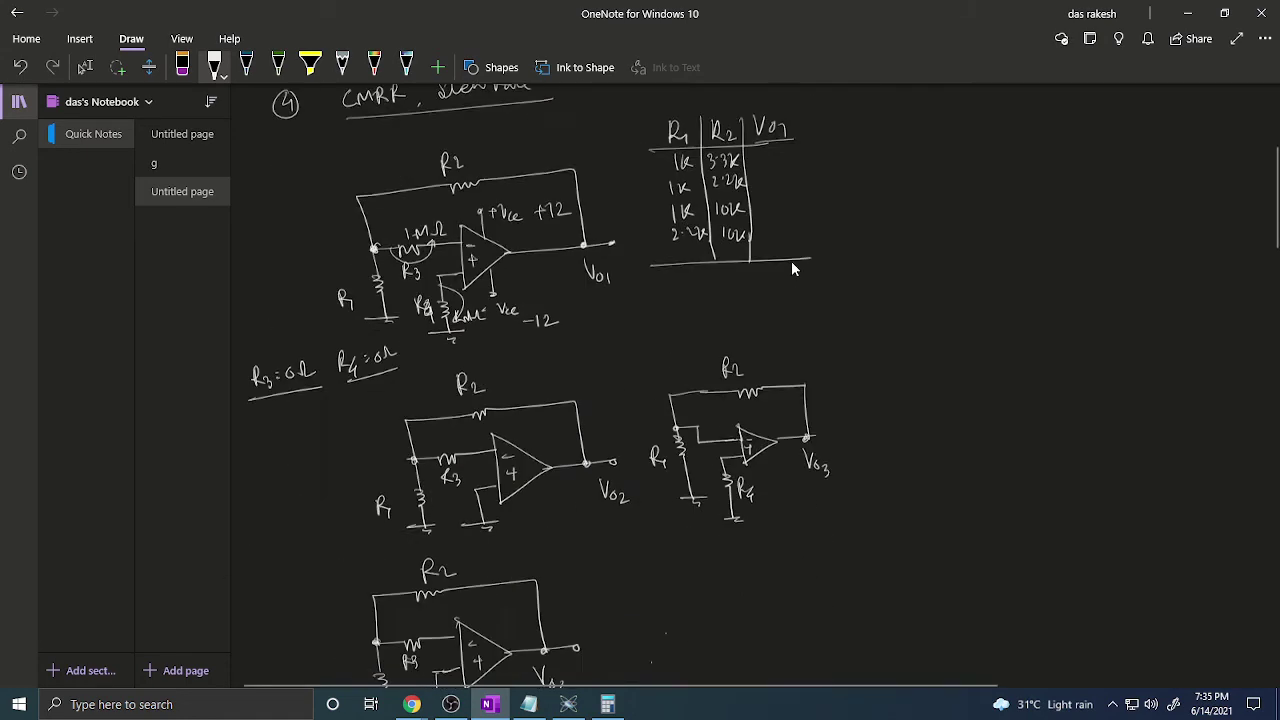
scroll(791, 263, down, 5)
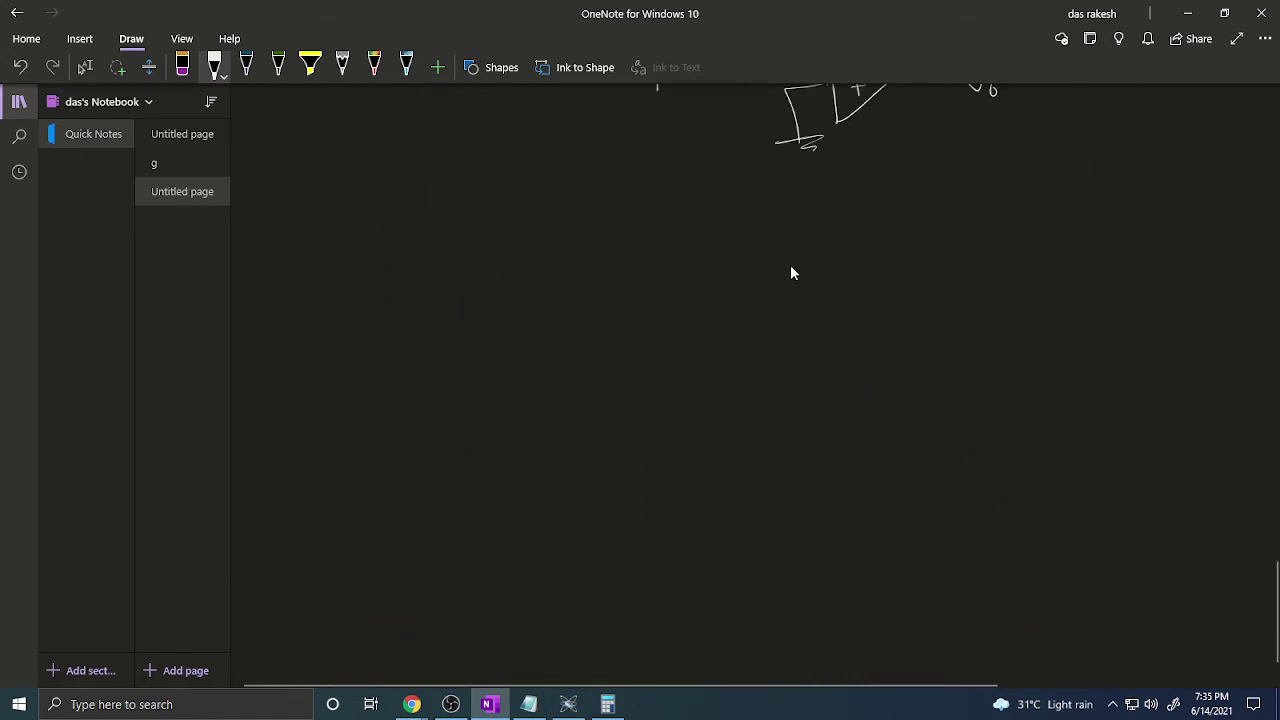
On blank space below, draw an op-amp with its non-inverting input fed from a resistor and grounded Zener diode on +12V
mouse_move(522, 272)
mouse_down()
mouse_move(531, 405)
mouse_move(594, 331)
mouse_move(530, 407)
mouse_up()
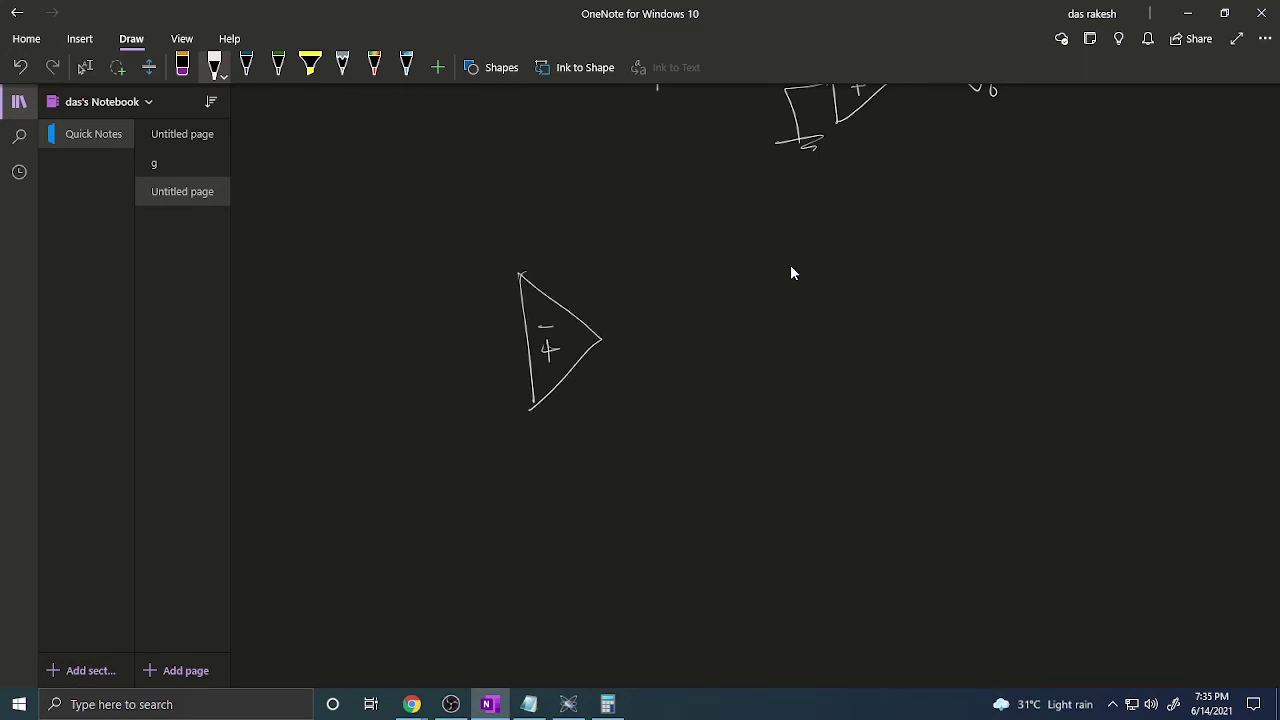
mouse_move(434, 216)
mouse_down()
mouse_move(457, 403)
mouse_move(478, 394)
mouse_move(476, 431)
mouse_up()
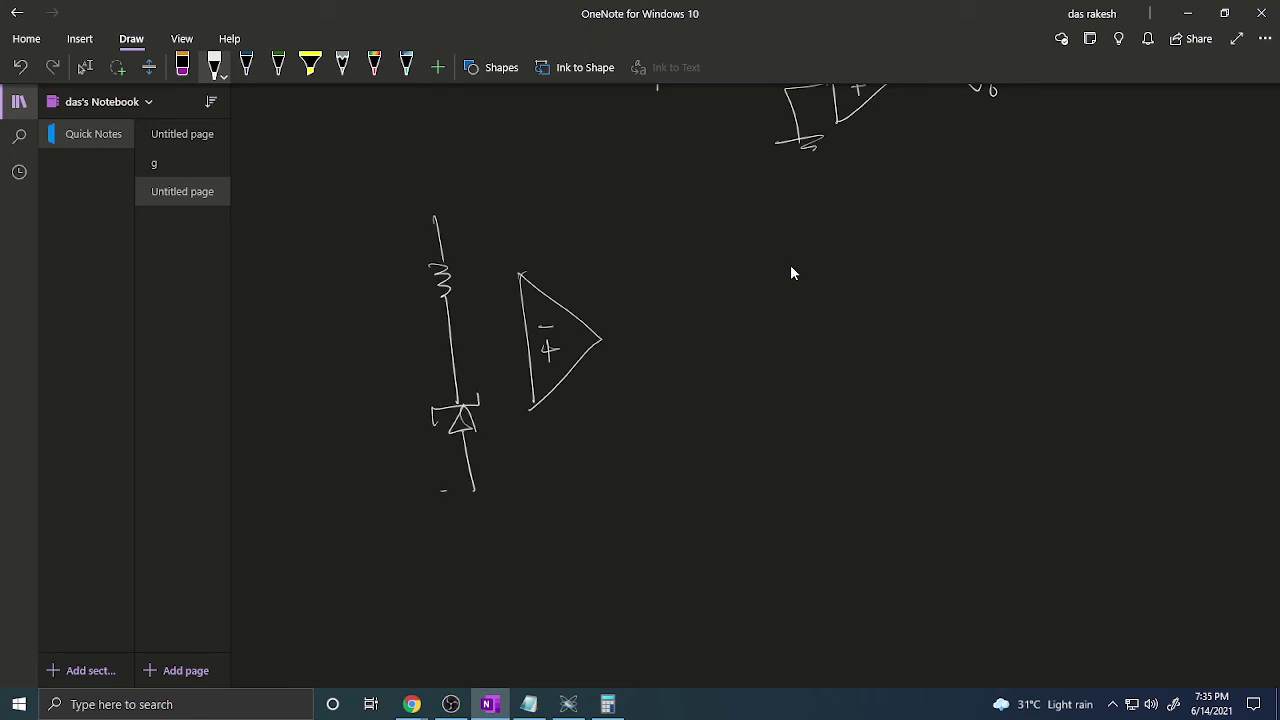
drag(441, 491, 486, 487)
drag(475, 493, 484, 500)
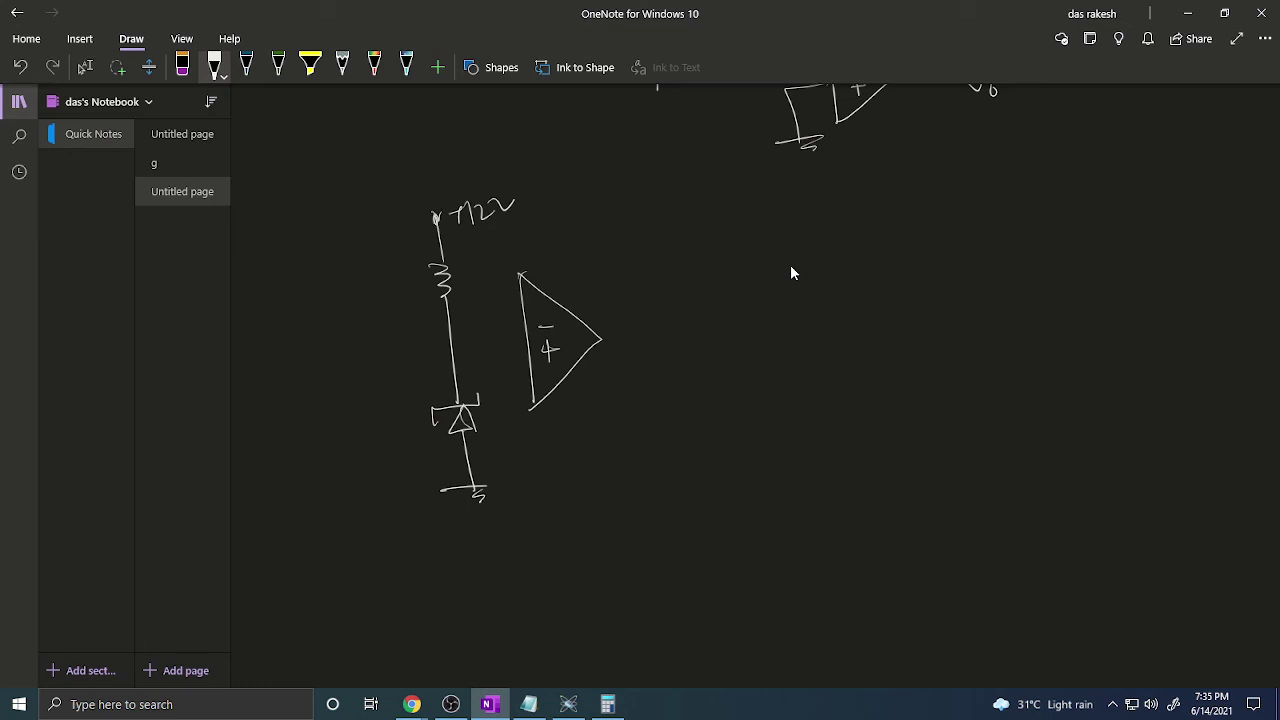
drag(452, 375, 544, 368)
Draw a potentiometer between +Vcc and ground with its wiper feeding the comparator's inverting input, and add the output V0
drag(331, 288, 362, 450)
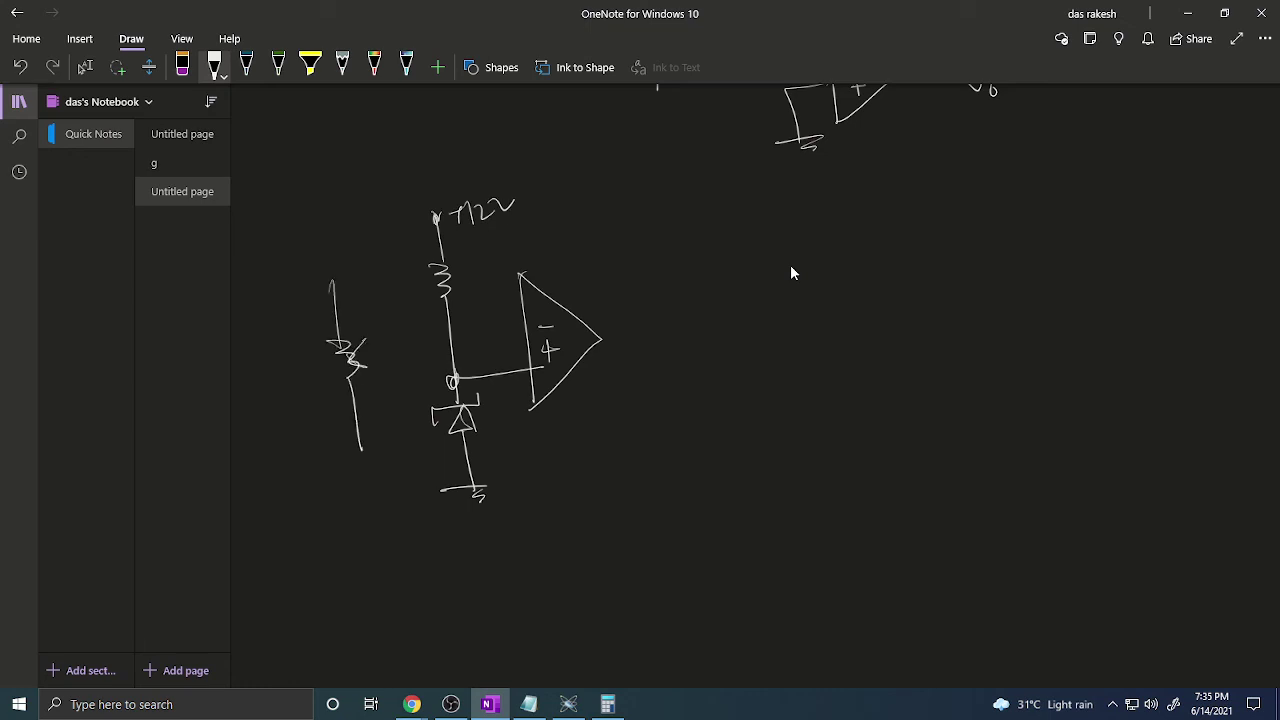
drag(352, 353, 508, 335)
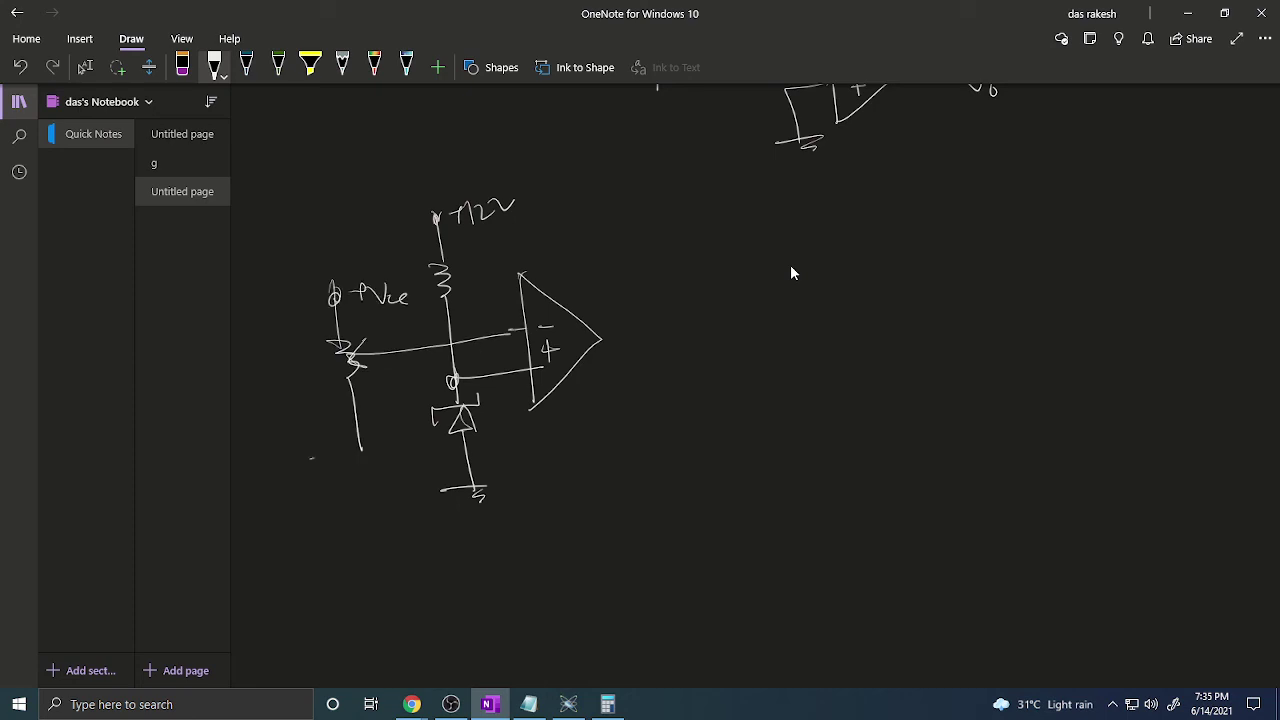
drag(311, 459, 383, 447)
drag(356, 457, 372, 460)
mouse_move(600, 340)
mouse_down()
mouse_move(668, 324)
mouse_move(690, 344)
mouse_up()
Draw an empty two-column table headed Vi and V0 beside the comparator circuit
drag(758, 280, 798, 310)
drag(803, 265, 834, 418)
click(832, 267)
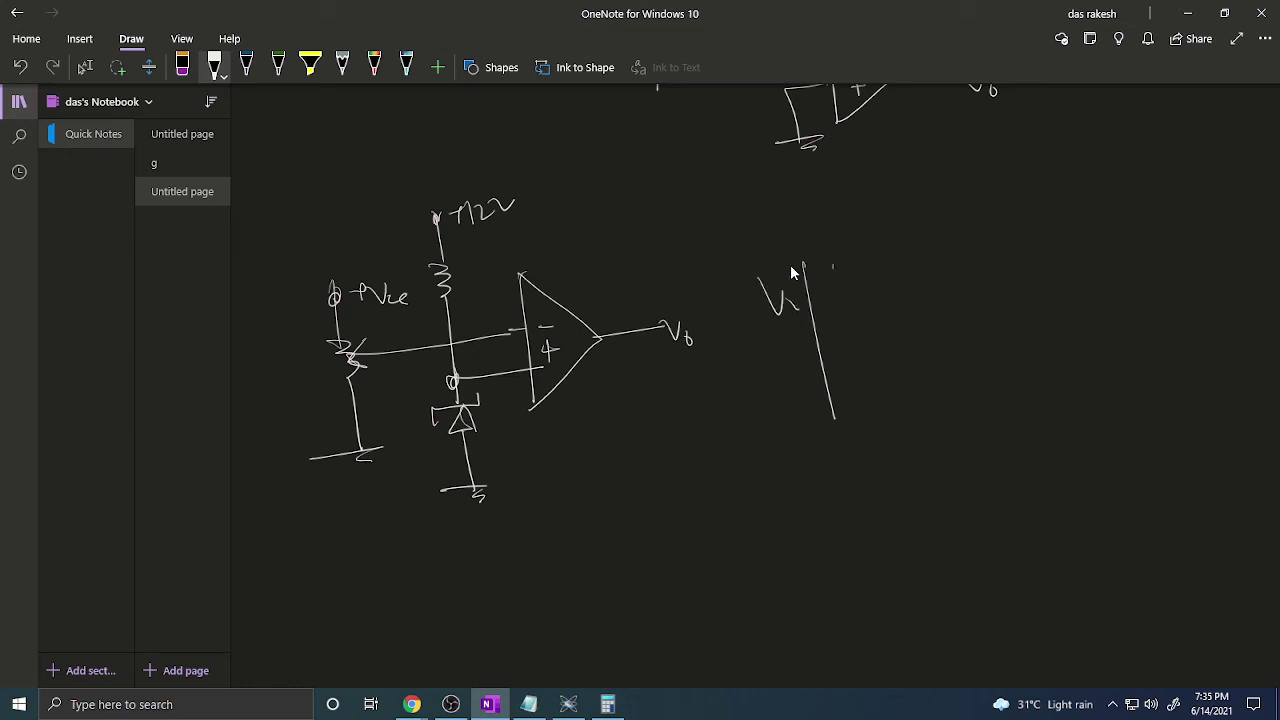
drag(747, 333, 883, 305)
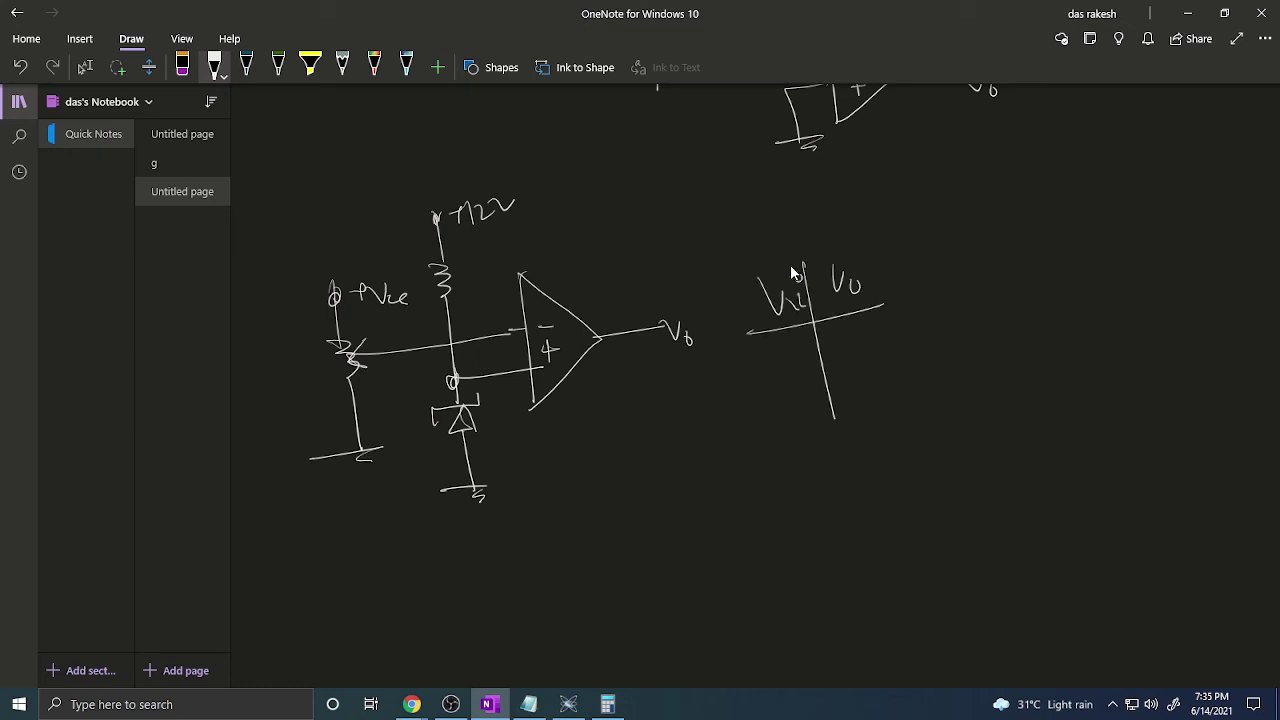
Below the comparator, draw another op-amp and, beside it, a vertical resistor in series with a grounded Zener diode
scroll(767, 283, down, 5)
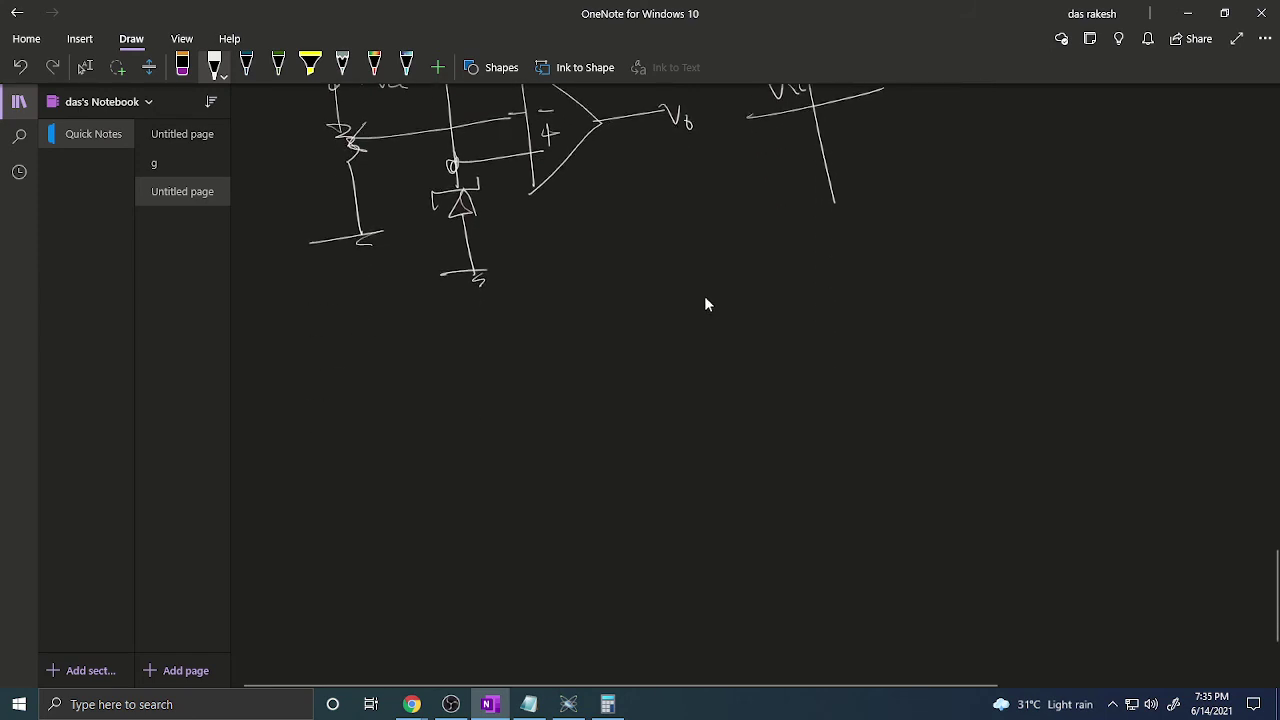
drag(681, 388, 694, 520)
drag(699, 439, 725, 463)
drag(714, 450, 714, 474)
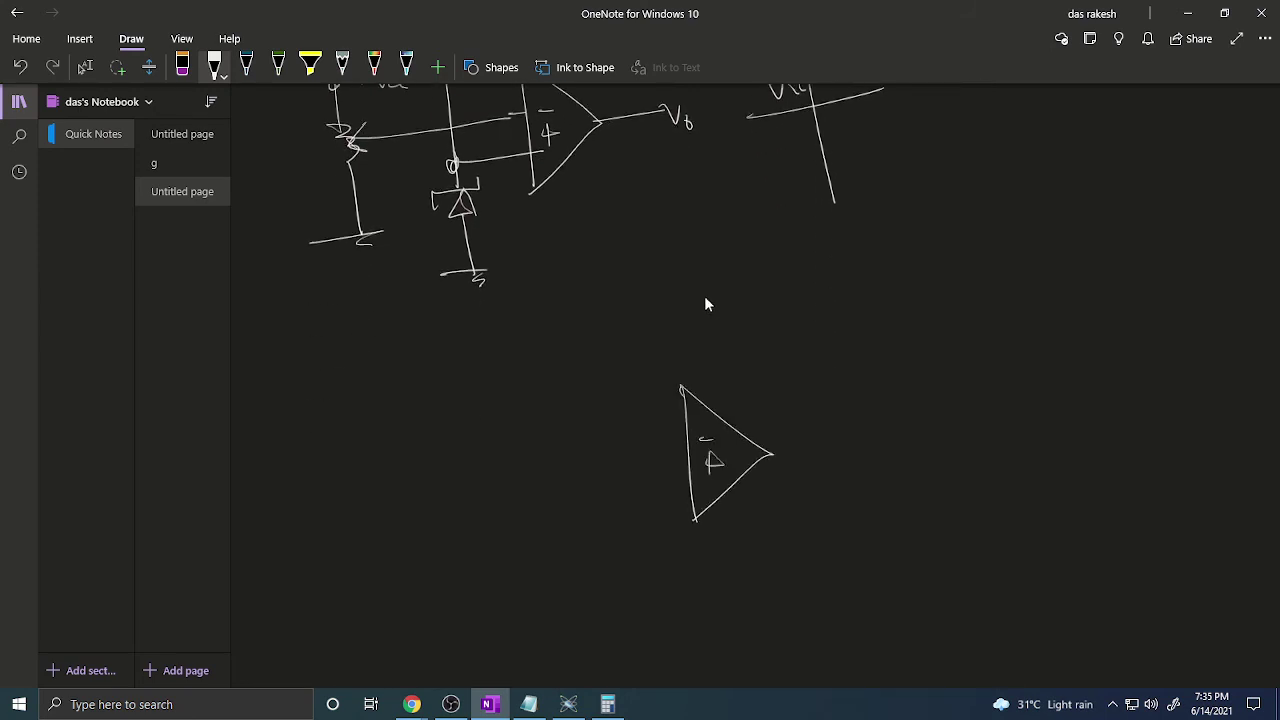
drag(584, 322, 585, 378)
mouse_move(580, 388)
mouse_down()
mouse_move(592, 394)
mouse_move(602, 546)
mouse_move(632, 530)
mouse_move(616, 574)
mouse_move(620, 640)
mouse_move(640, 630)
mouse_up()
drag(627, 632, 641, 644)
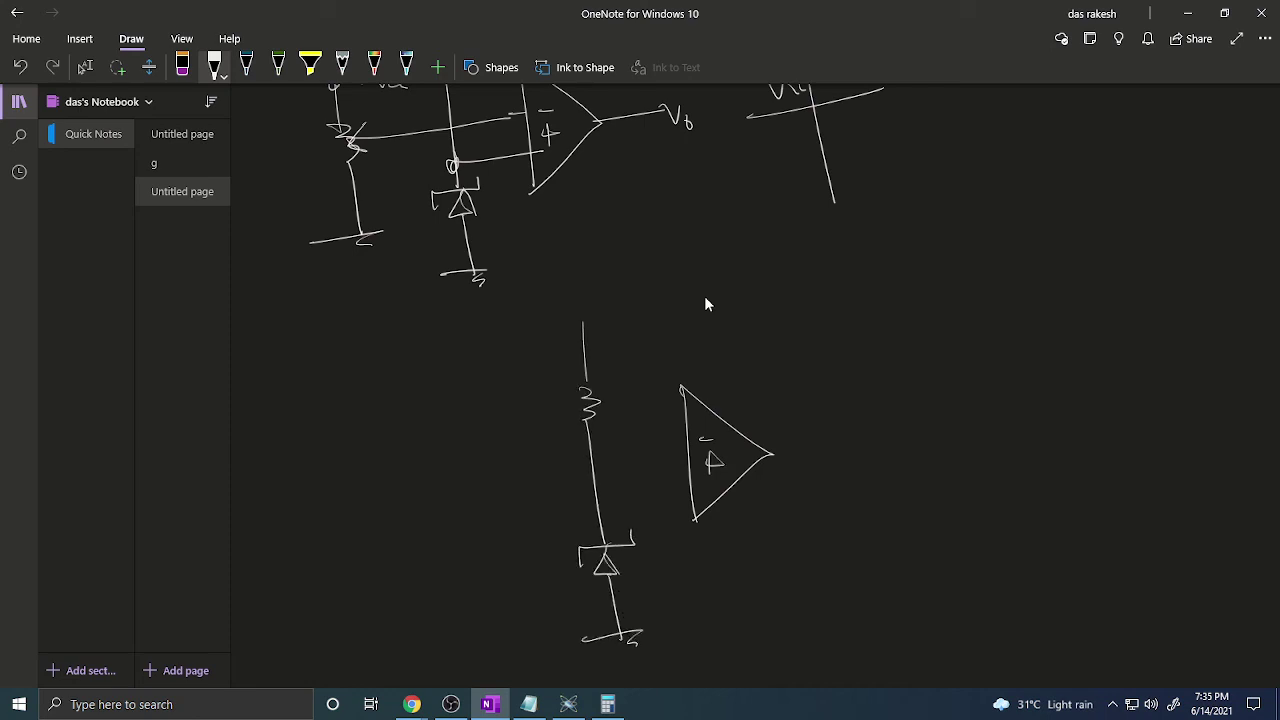
Connect the Zener node through R1 to the op-amp's non-inverting input and draw feedback resistor R2 from the output to that input
mouse_move(624, 508)
mouse_down()
mouse_move(690, 490)
mouse_move(718, 540)
mouse_move(836, 512)
mouse_up()
mouse_move(760, 452)
mouse_down()
mouse_move(794, 448)
mouse_move(834, 512)
mouse_up()
drag(756, 548, 758, 580)
drag(757, 552, 778, 574)
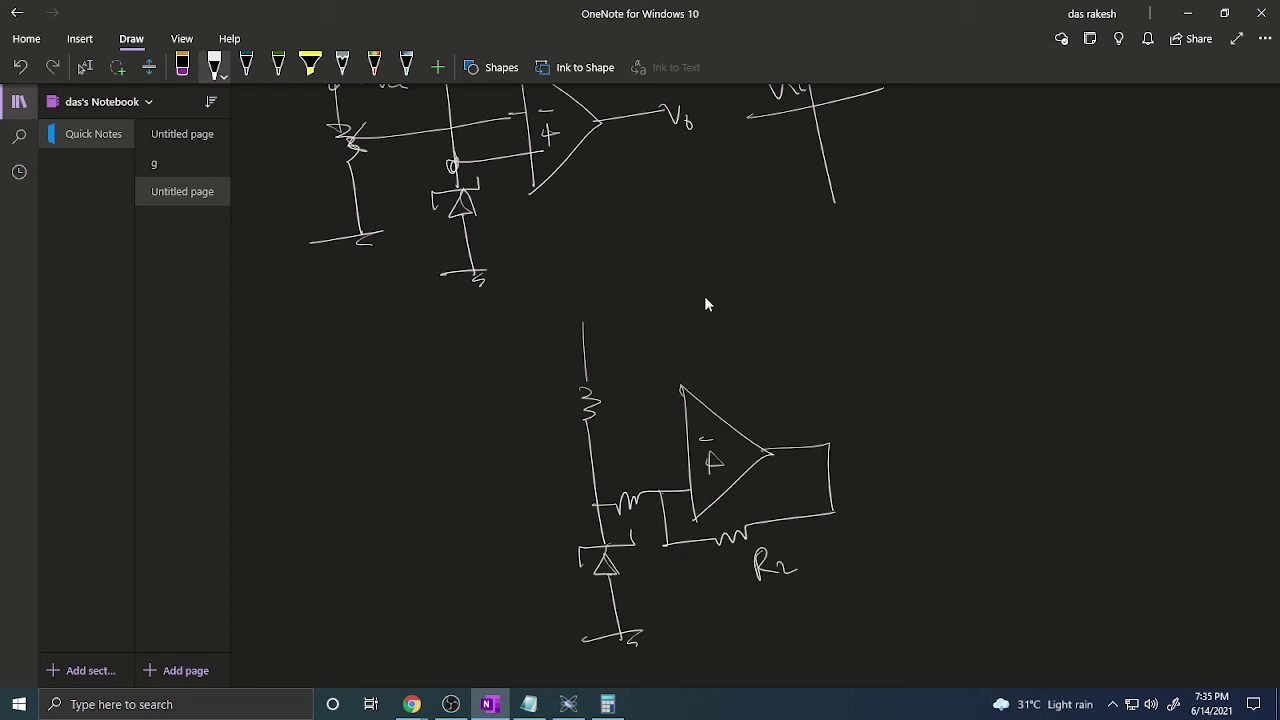
mouse_move(615, 458)
mouse_down()
mouse_move(616, 488)
mouse_move(630, 486)
mouse_up()
Feed the inverting input with Vi from a grounded potentiometer, and label both +Vcc supplies and the Zener branch's resistor R
drag(481, 448, 673, 422)
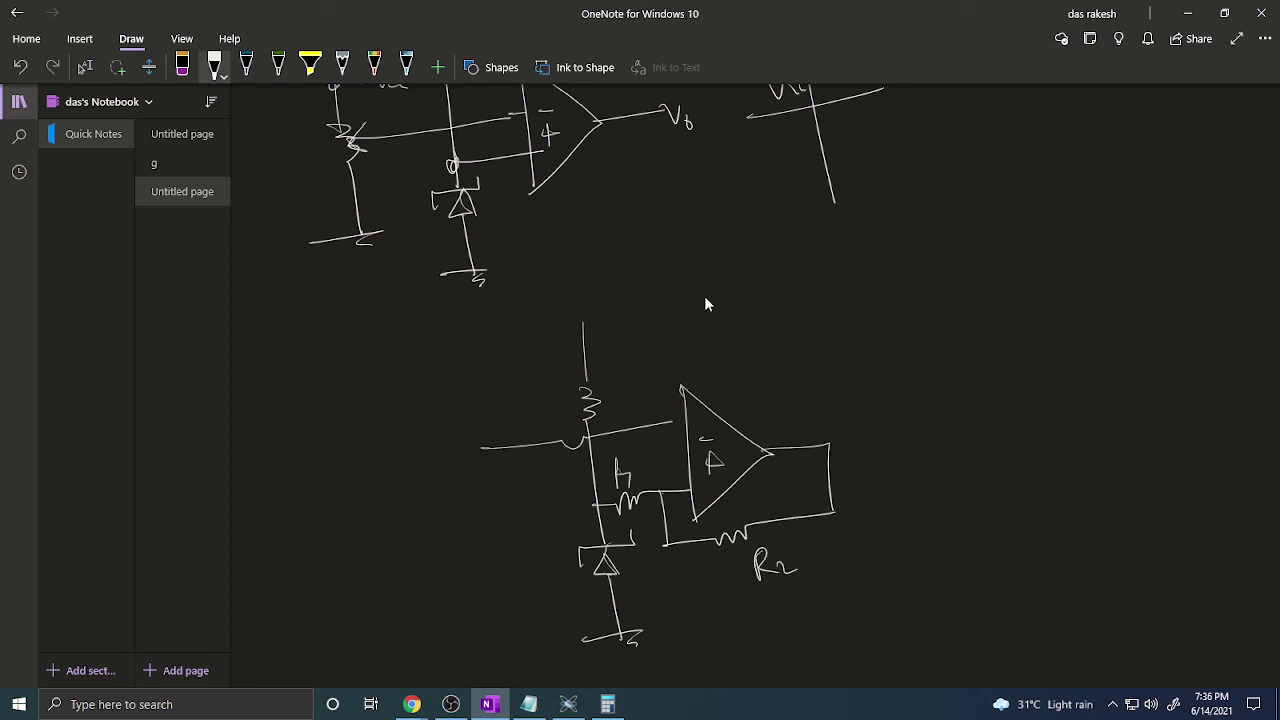
mouse_move(461, 365)
mouse_down()
mouse_move(490, 530)
mouse_move(528, 519)
mouse_up()
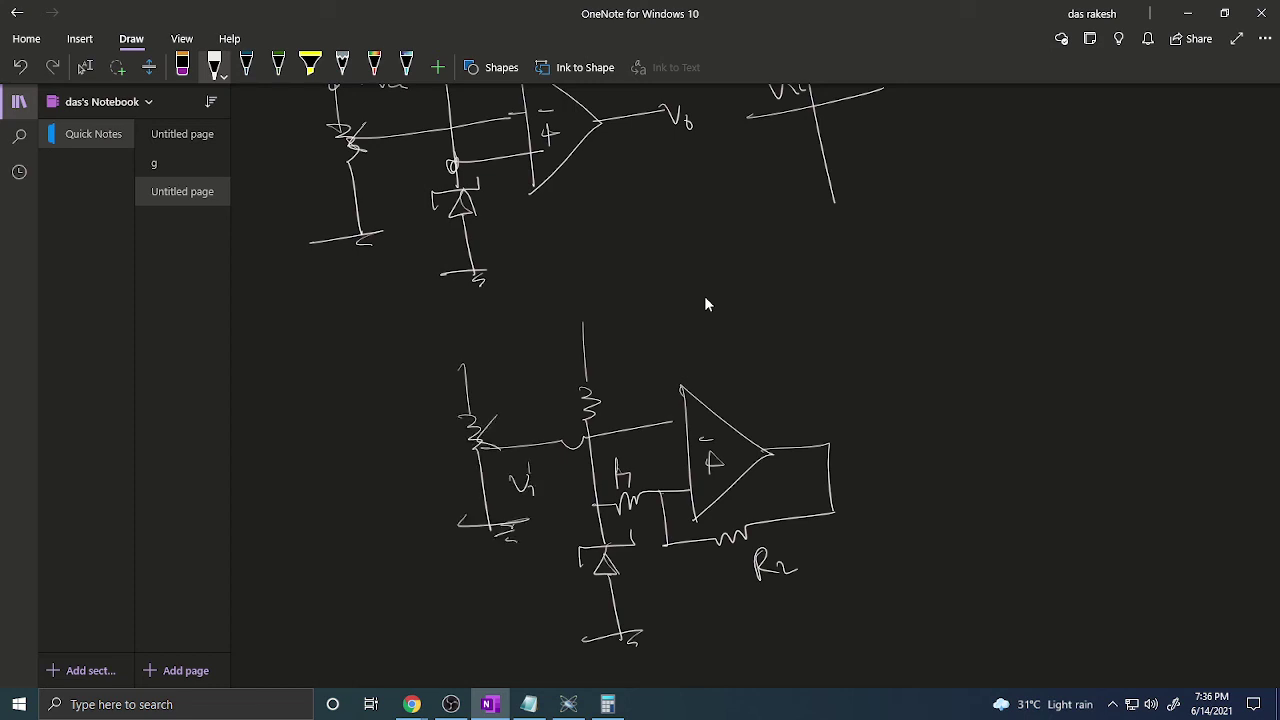
drag(466, 364, 517, 359)
drag(526, 364, 537, 375)
mouse_move(586, 320)
mouse_down()
mouse_move(611, 333)
mouse_move(618, 321)
mouse_up()
drag(620, 316, 636, 314)
drag(645, 323, 663, 331)
mouse_move(615, 388)
mouse_down()
mouse_move(615, 408)
mouse_move(642, 403)
mouse_up()
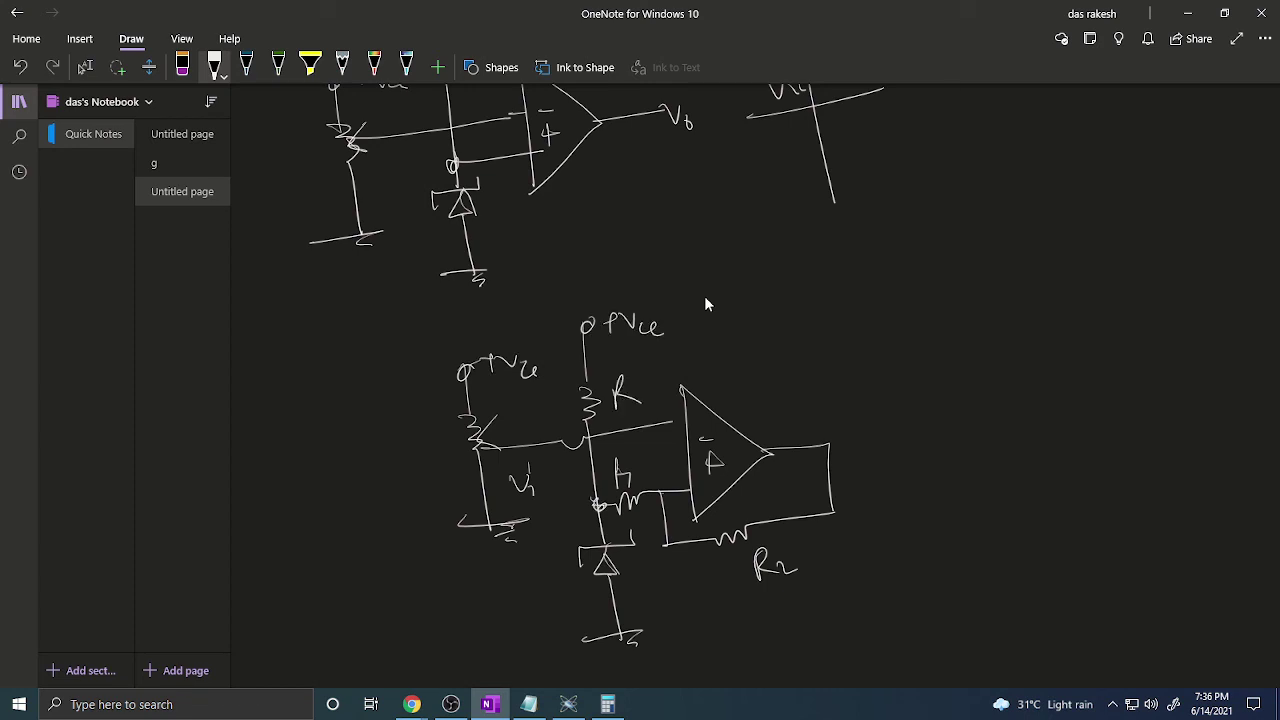
Add the output terminal V0 to the Schmitt trigger circuit and draw an empty Vi and V0 table beside it
drag(816, 446, 878, 437)
drag(923, 297, 946, 302)
drag(663, 486, 662, 487)
drag(974, 266, 1007, 491)
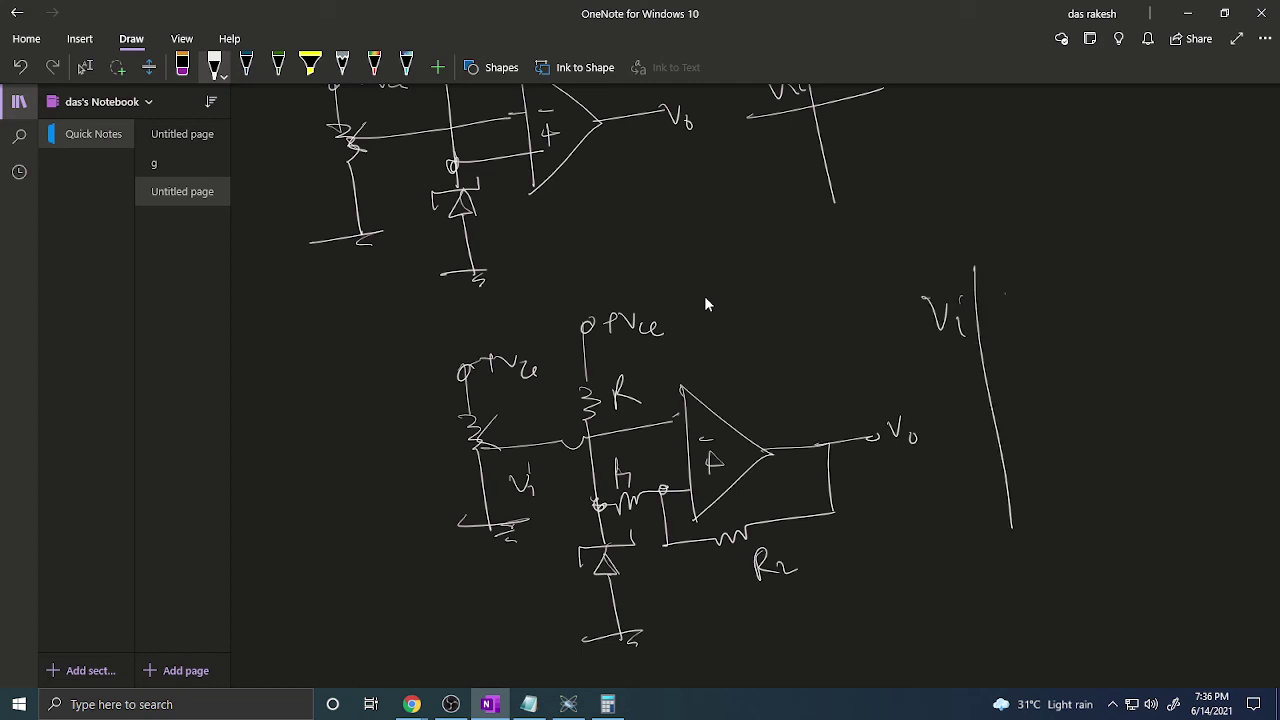
drag(893, 361, 1082, 336)
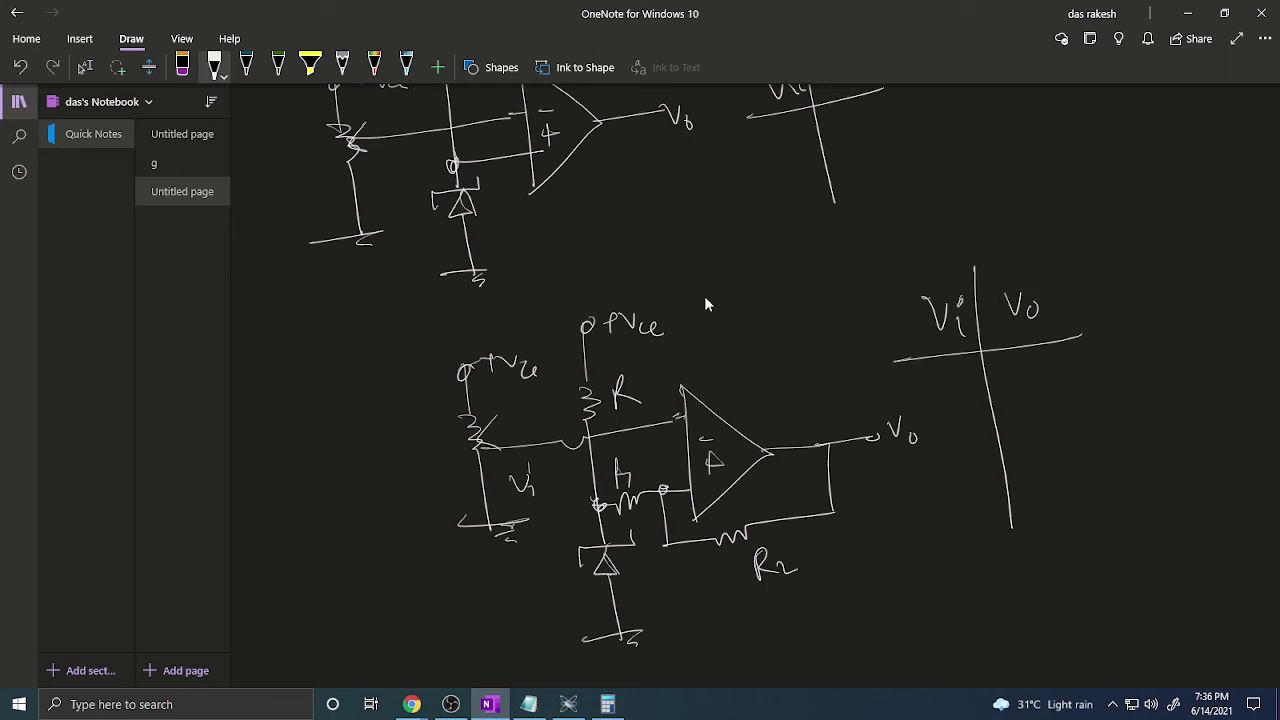
Switch to Proteus and delete the summing amplifier's input network, including R1, R3, R4, RV2, RV3, two voltmeters and their wiring
scroll(819, 183, up, 2)
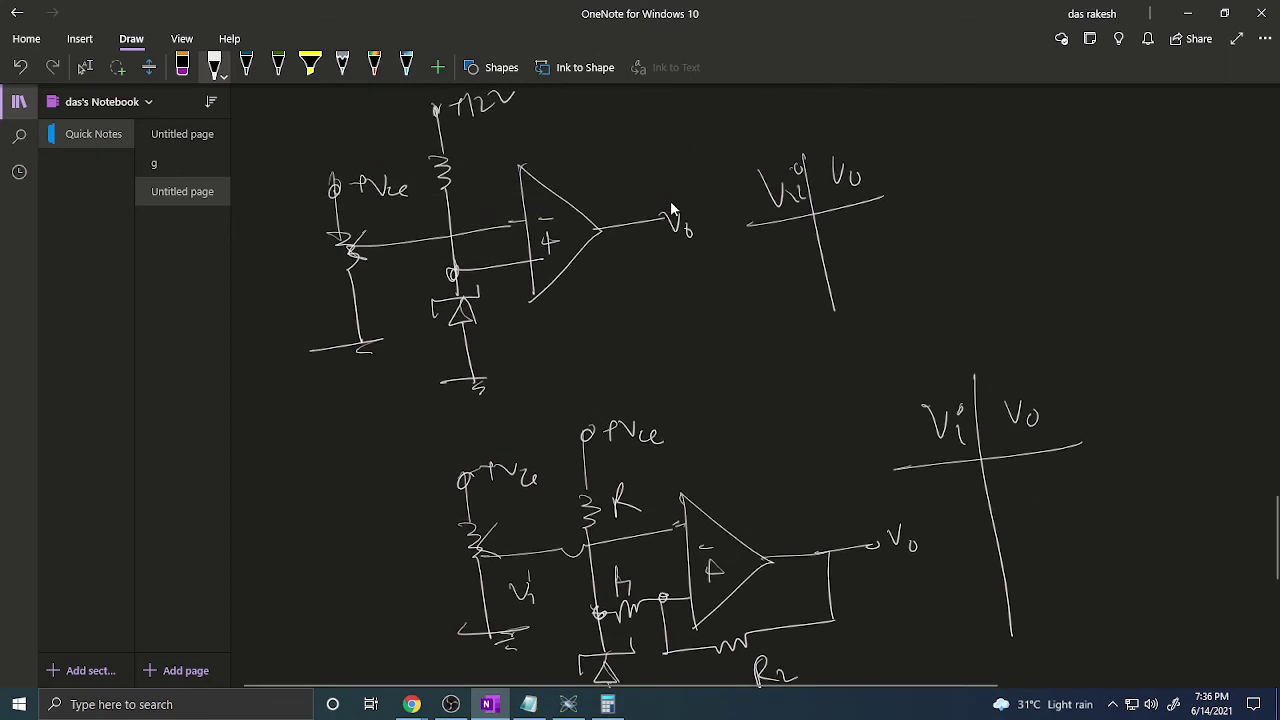
scroll(665, 205, down, 4)
click(578, 702)
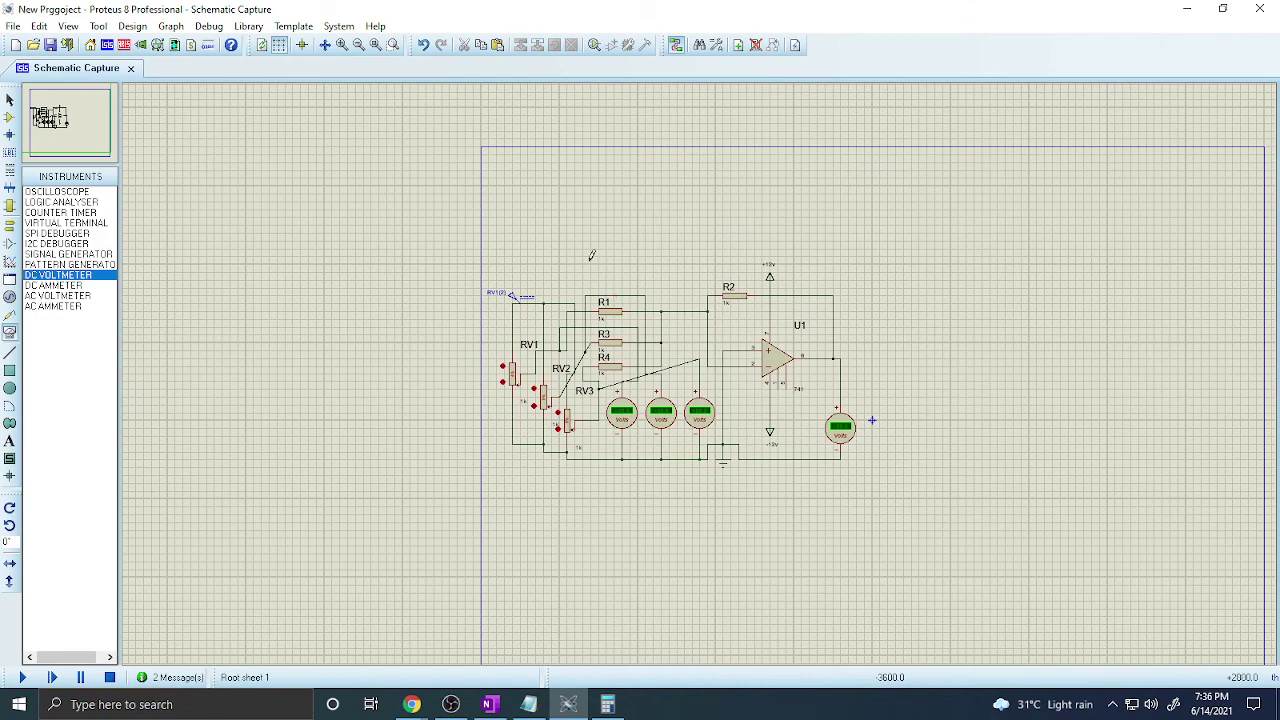
scroll(660, 410, up, 1)
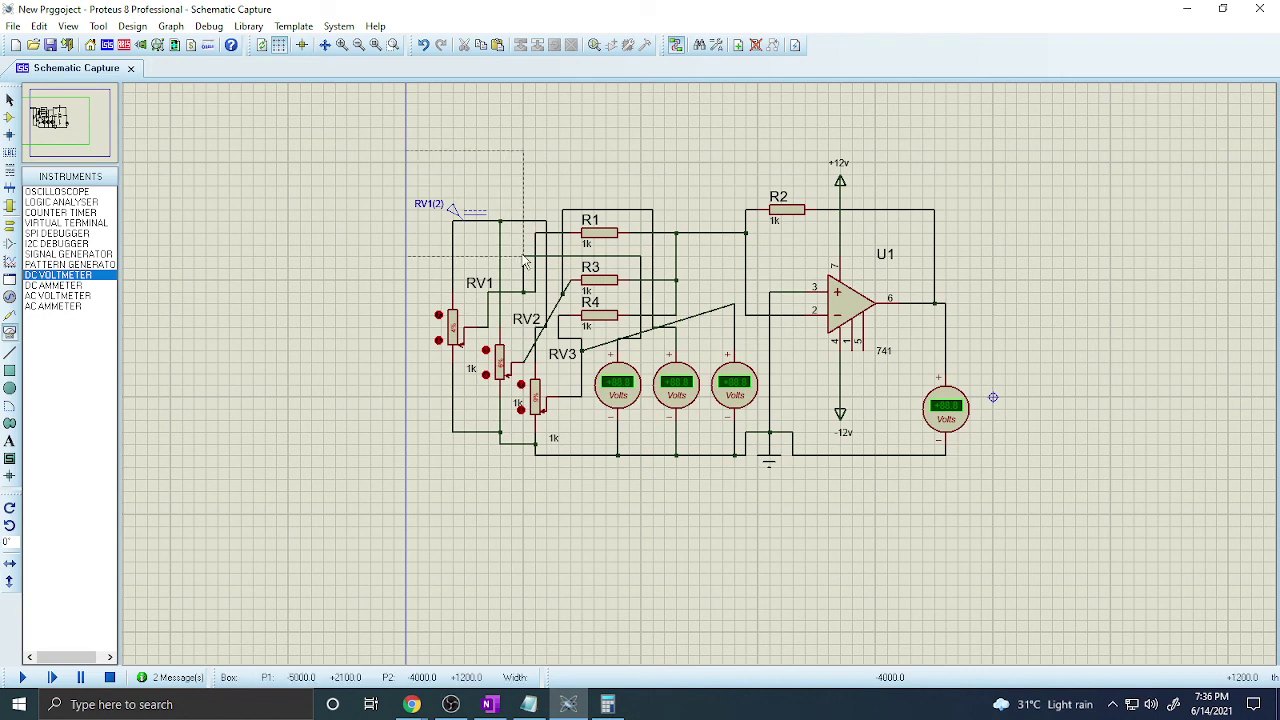
mouse_move(440, 145)
mouse_down()
mouse_move(750, 467)
mouse_move(745, 480)
mouse_up()
key(Delete)
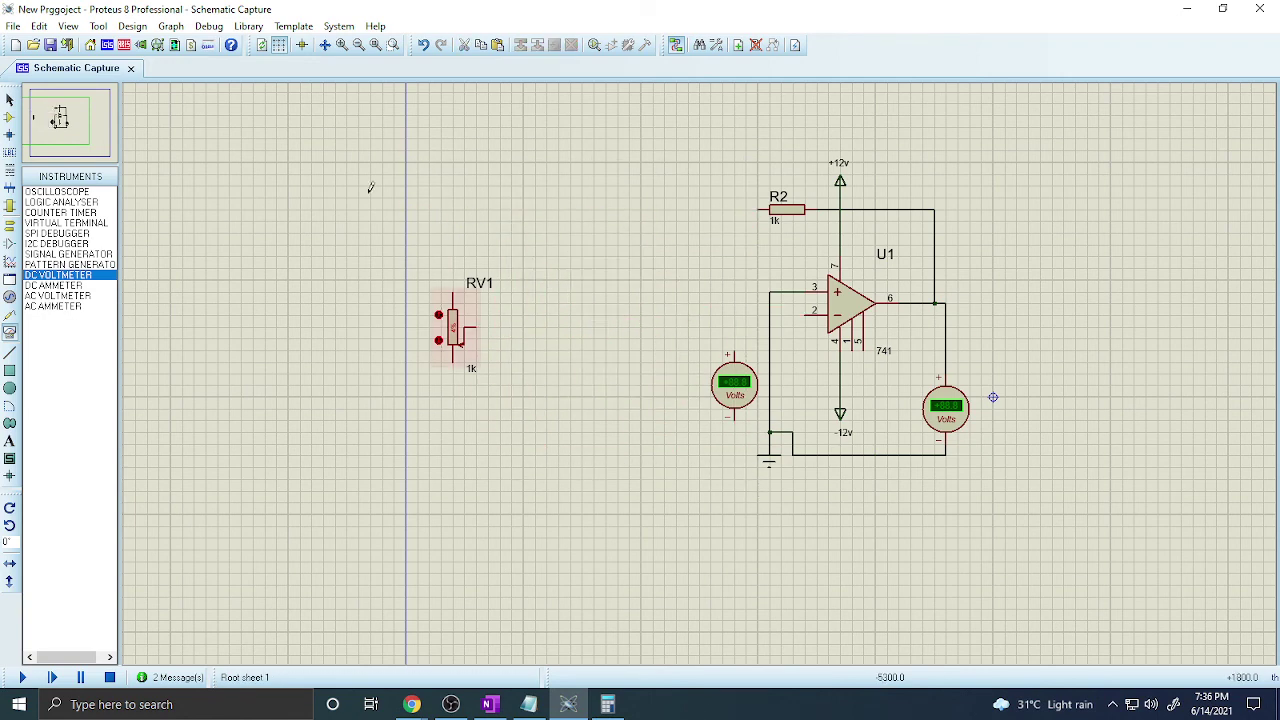
Move the remaining input voltmeter near RV1 and delete the wire grounding the op-amp's non-inverting input
click(733, 385)
drag(733, 385, 580, 396)
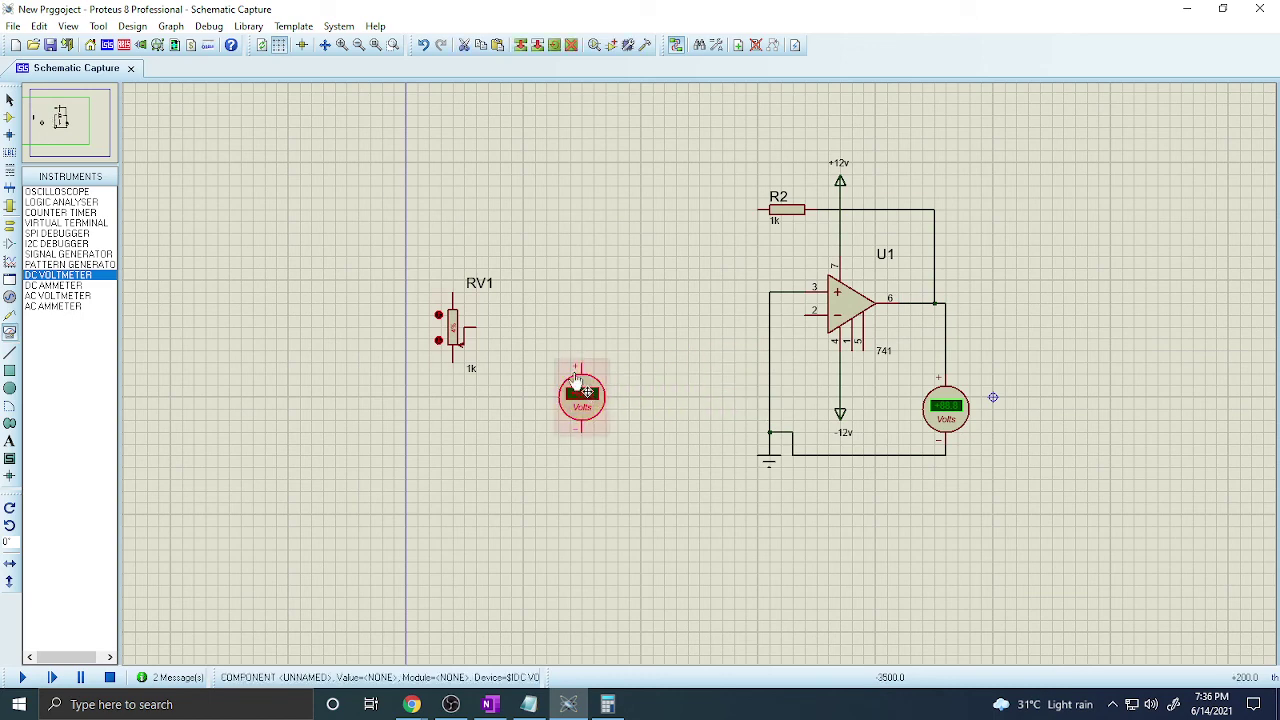
right_click(770, 322)
click(826, 369)
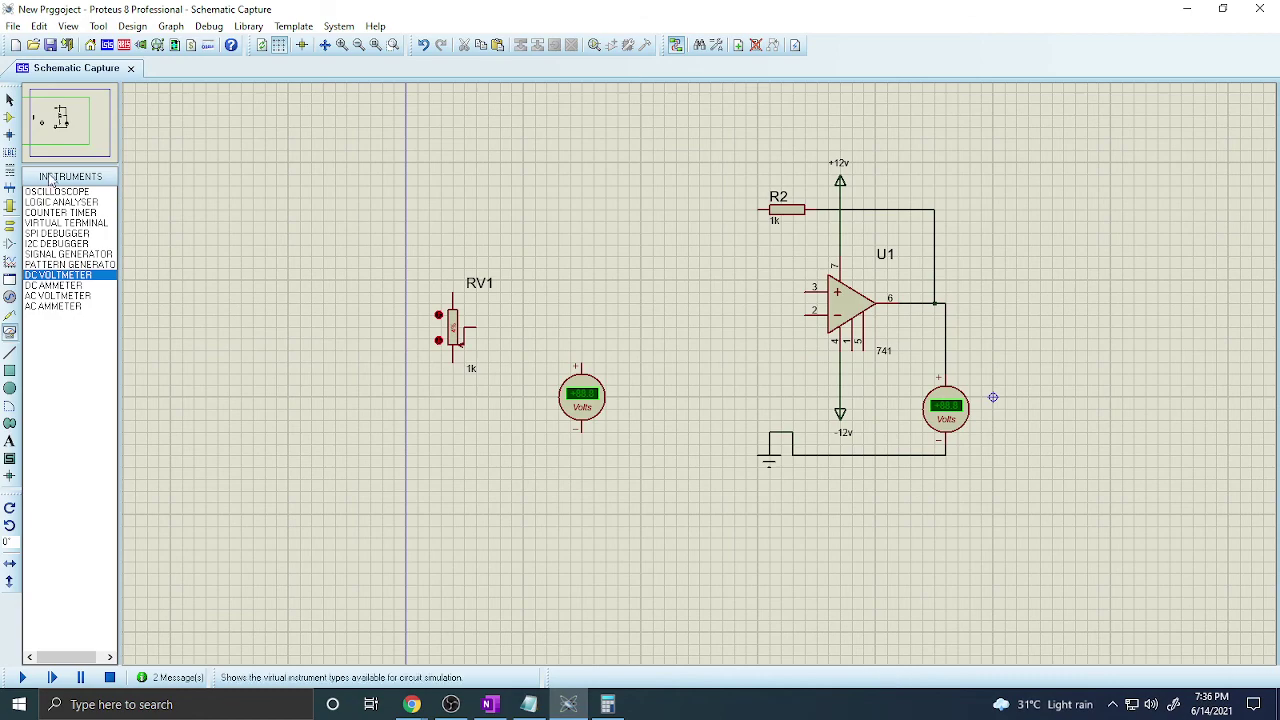
Search the device library for a Zener diode and add the 1N4734A to the project's device list
click(9, 117)
click(31, 177)
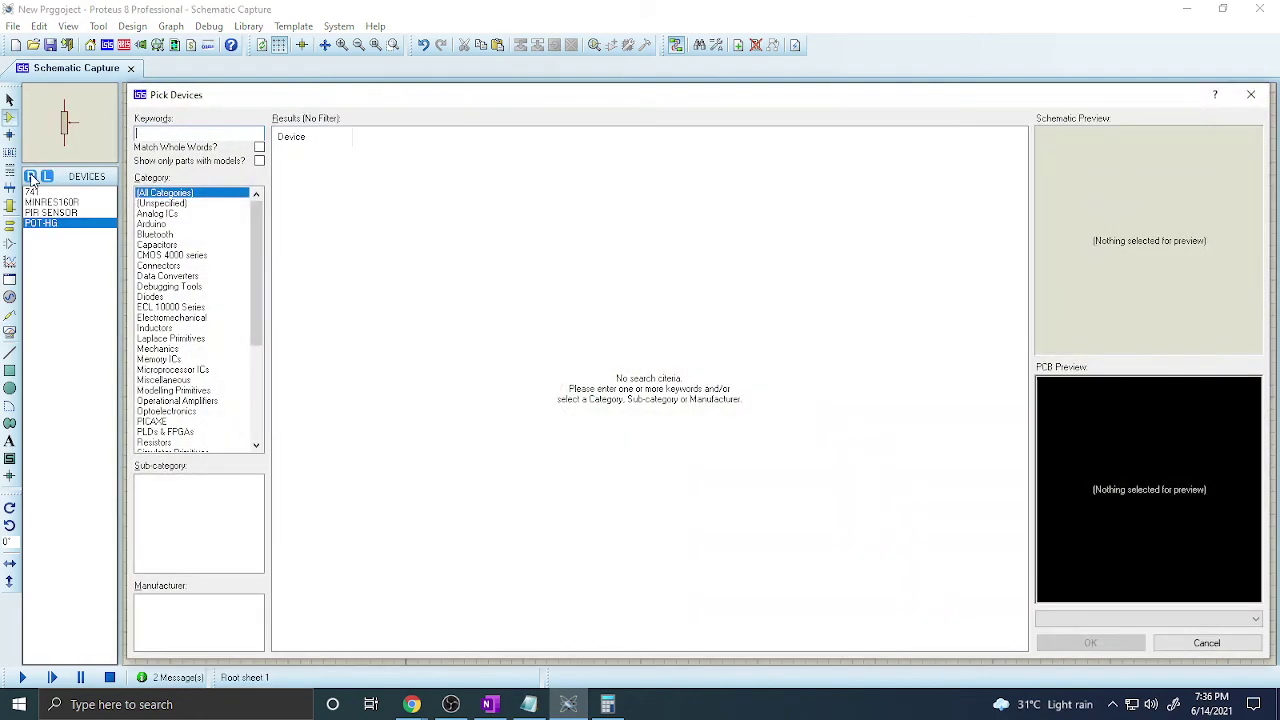
text(zen)
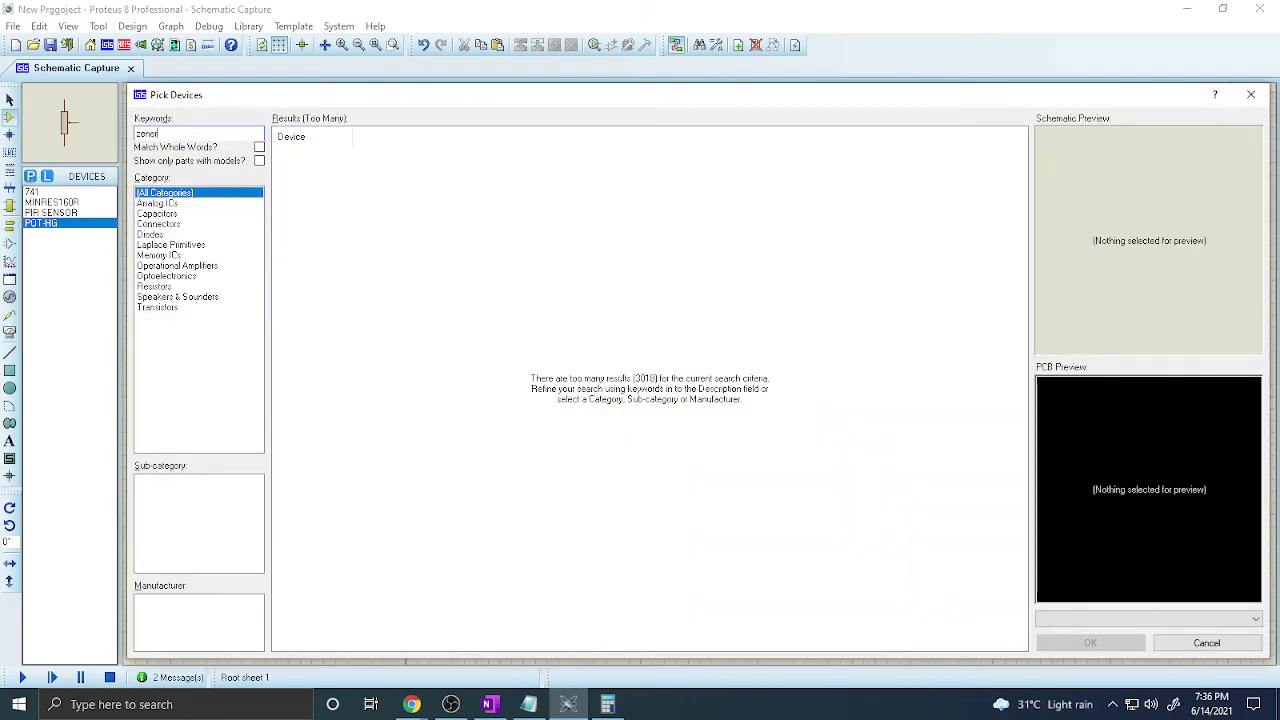
text(er)
click(427, 221)
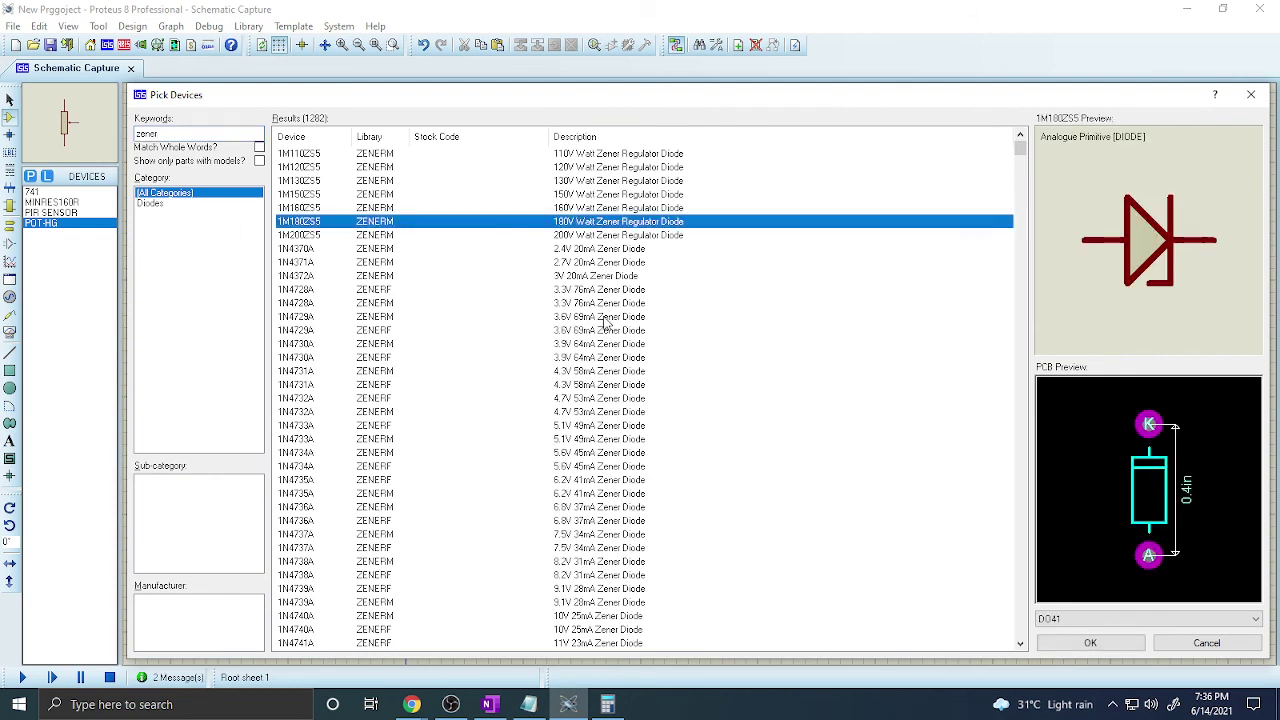
click(604, 318)
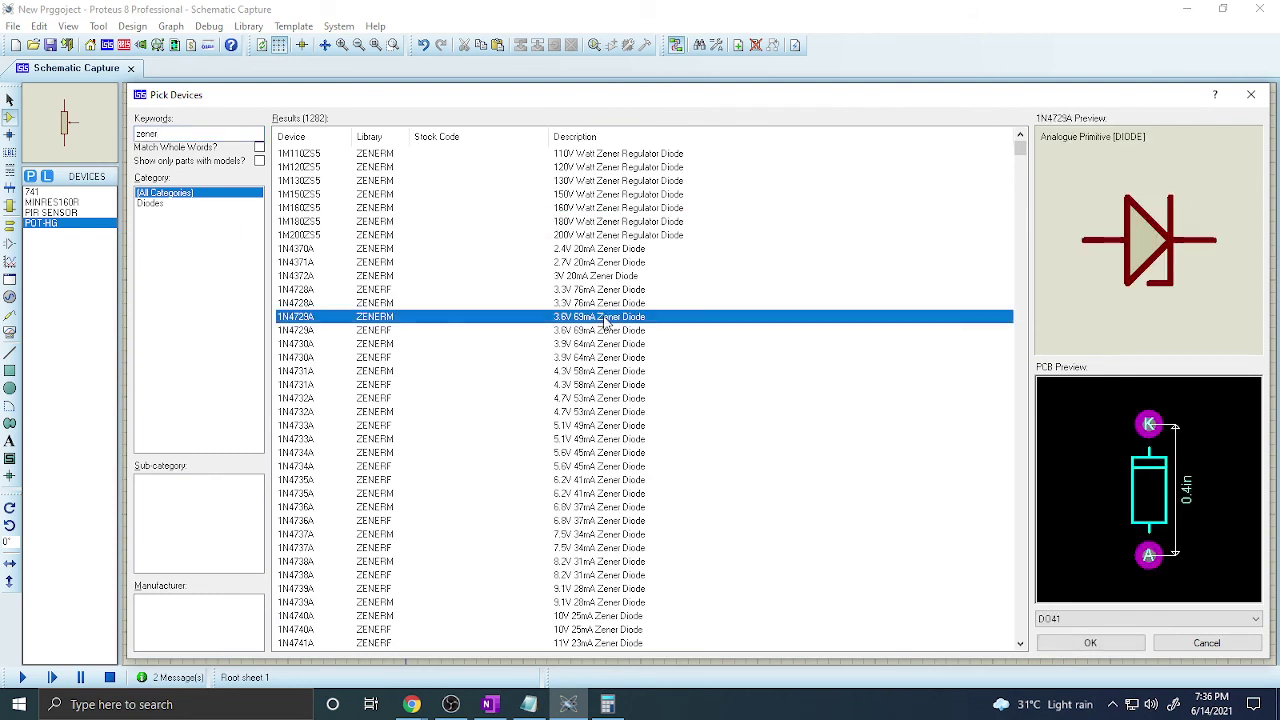
click(587, 466)
click(1060, 645)
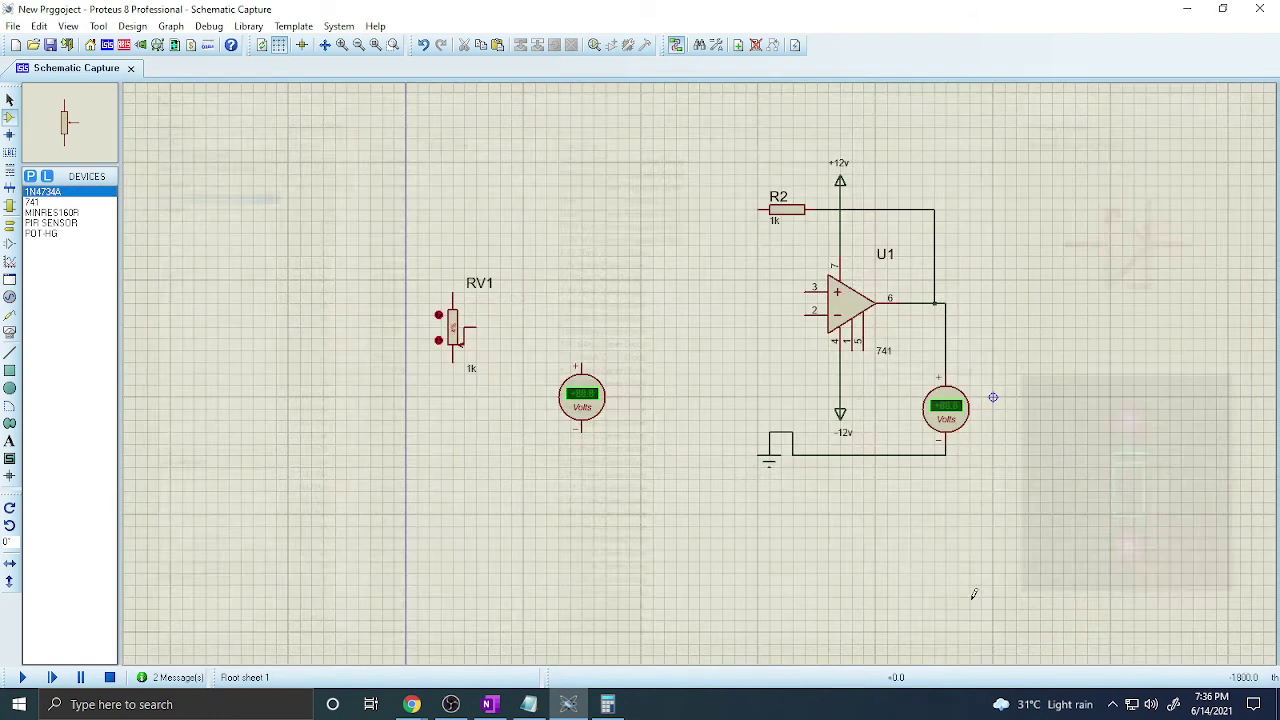
Place the 1N4734A Zener vertically, wiring its cathode to the op-amp's non-inverting input and its anode to ground
click(724, 372)
key(KP_Add)
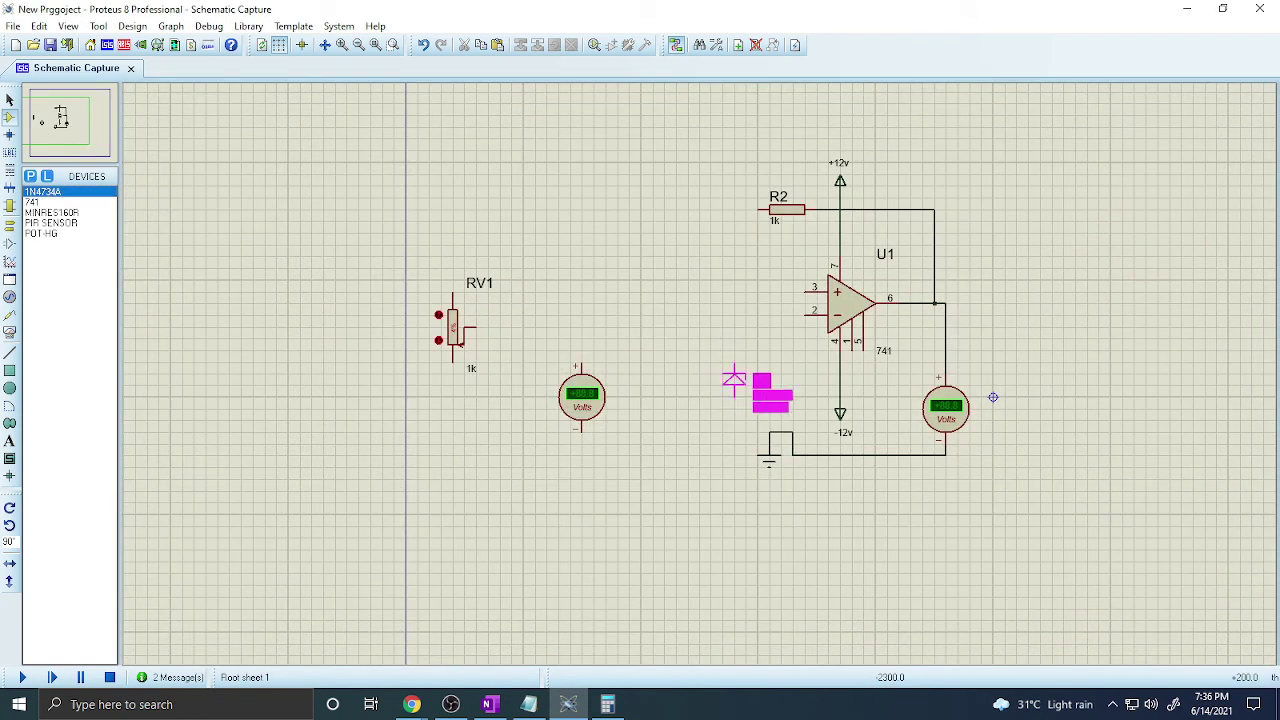
click(734, 357)
click(734, 335)
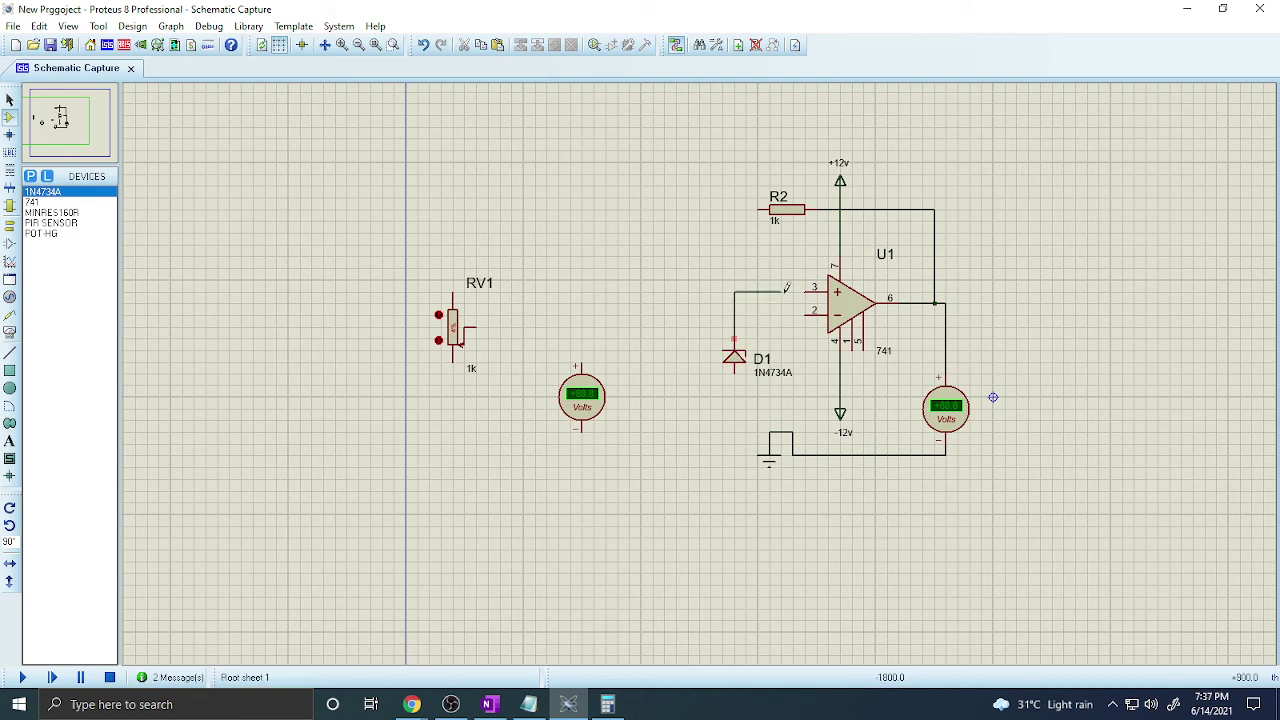
click(806, 291)
click(734, 373)
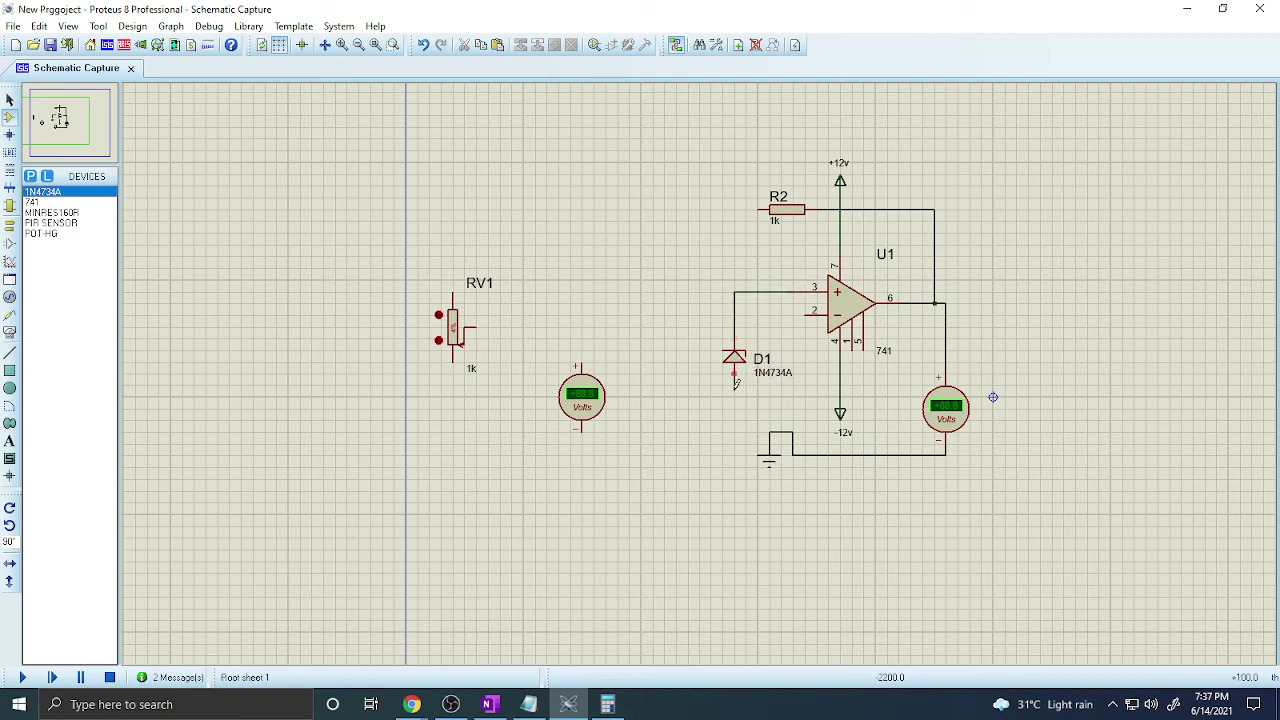
click(769, 432)
Delete feedback resistor R2 and wire a new MINRES160R resistor between the Zener's cathode and the +12v supply
right_click(791, 200)
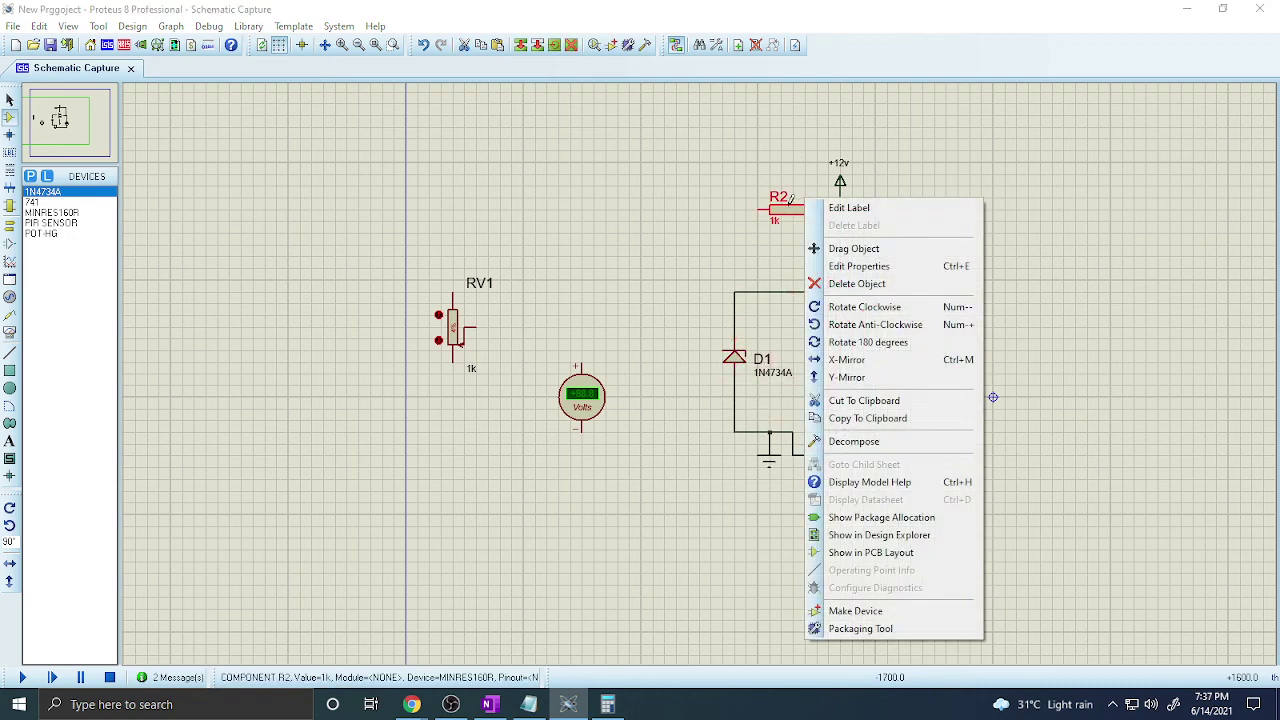
click(856, 283)
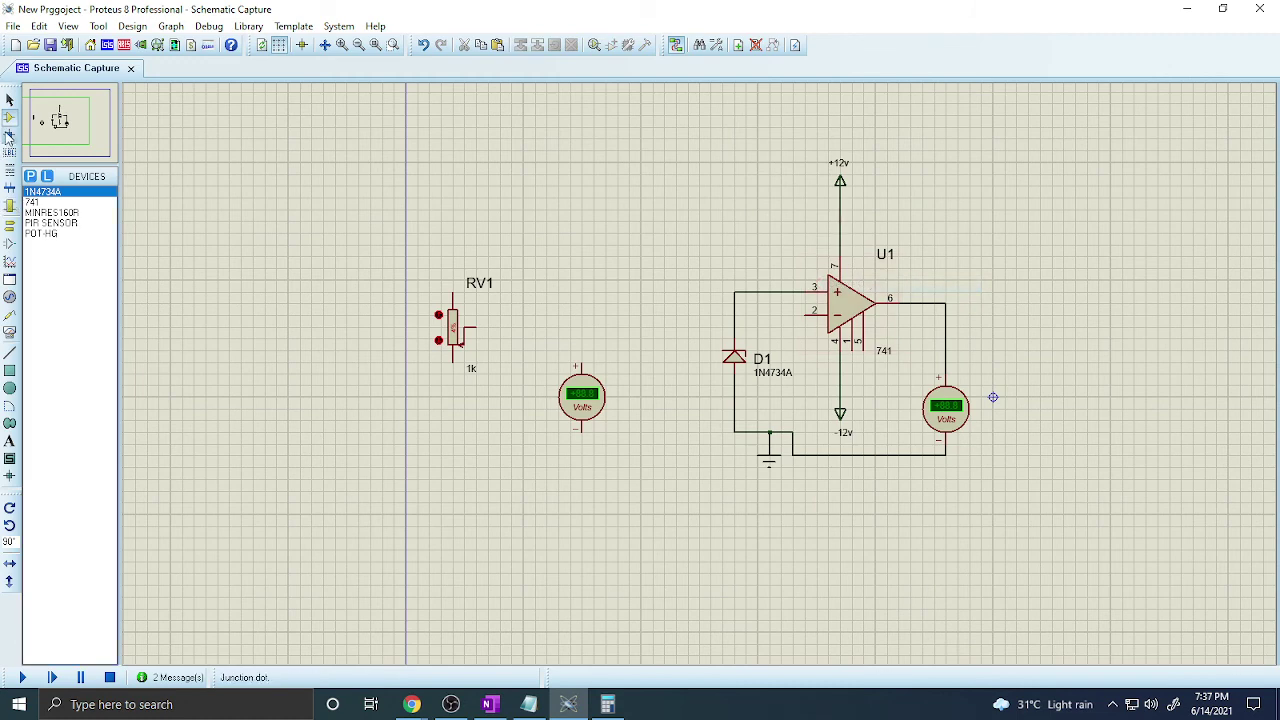
click(52, 213)
click(737, 238)
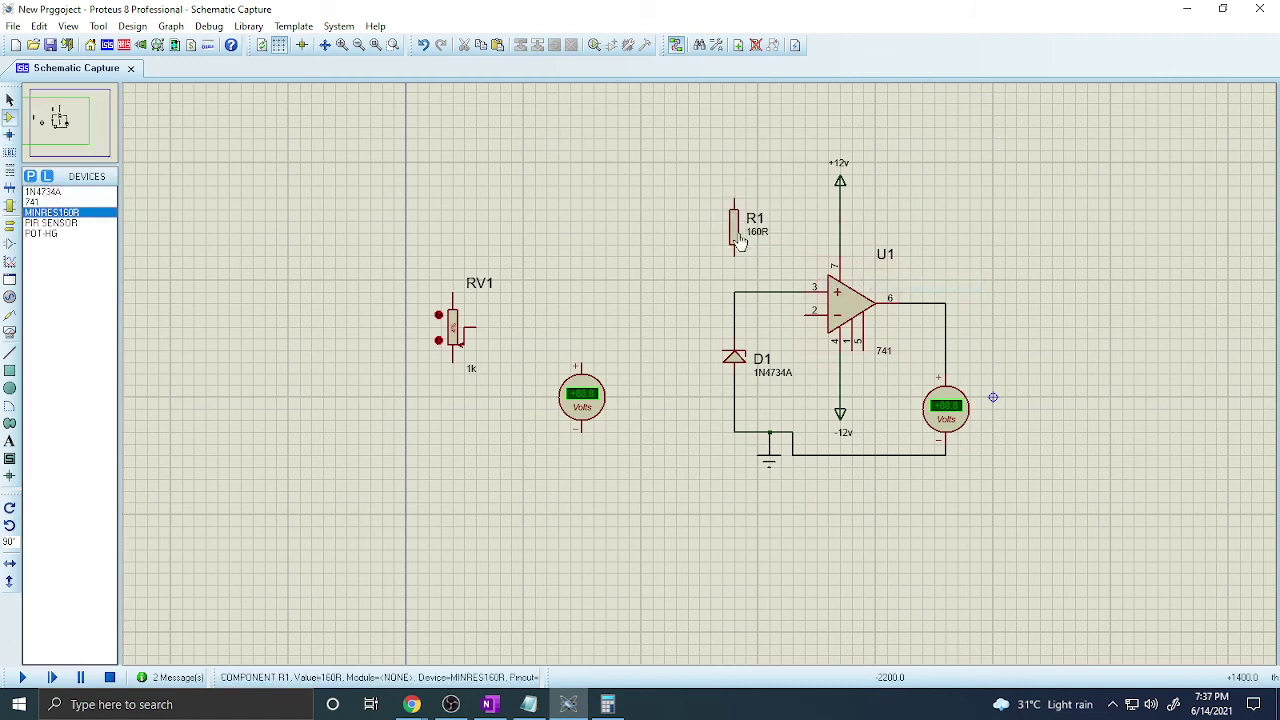
click(734, 256)
click(734, 292)
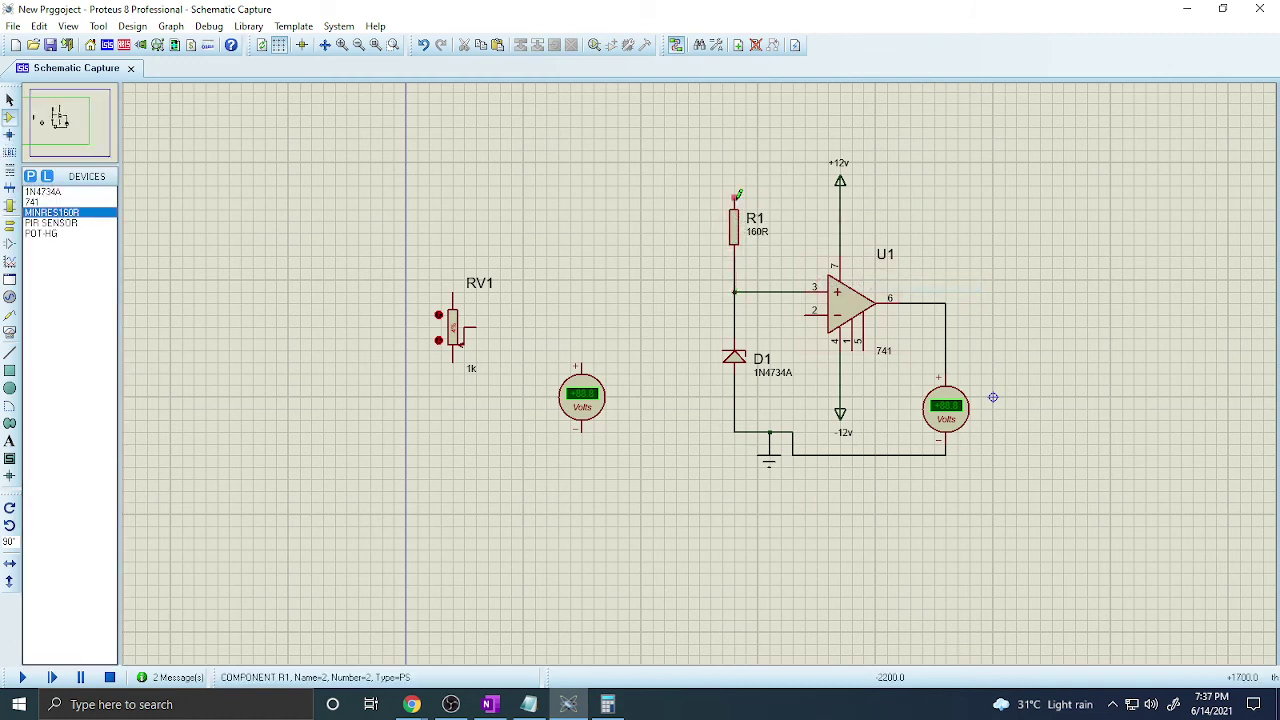
click(738, 194)
click(841, 216)
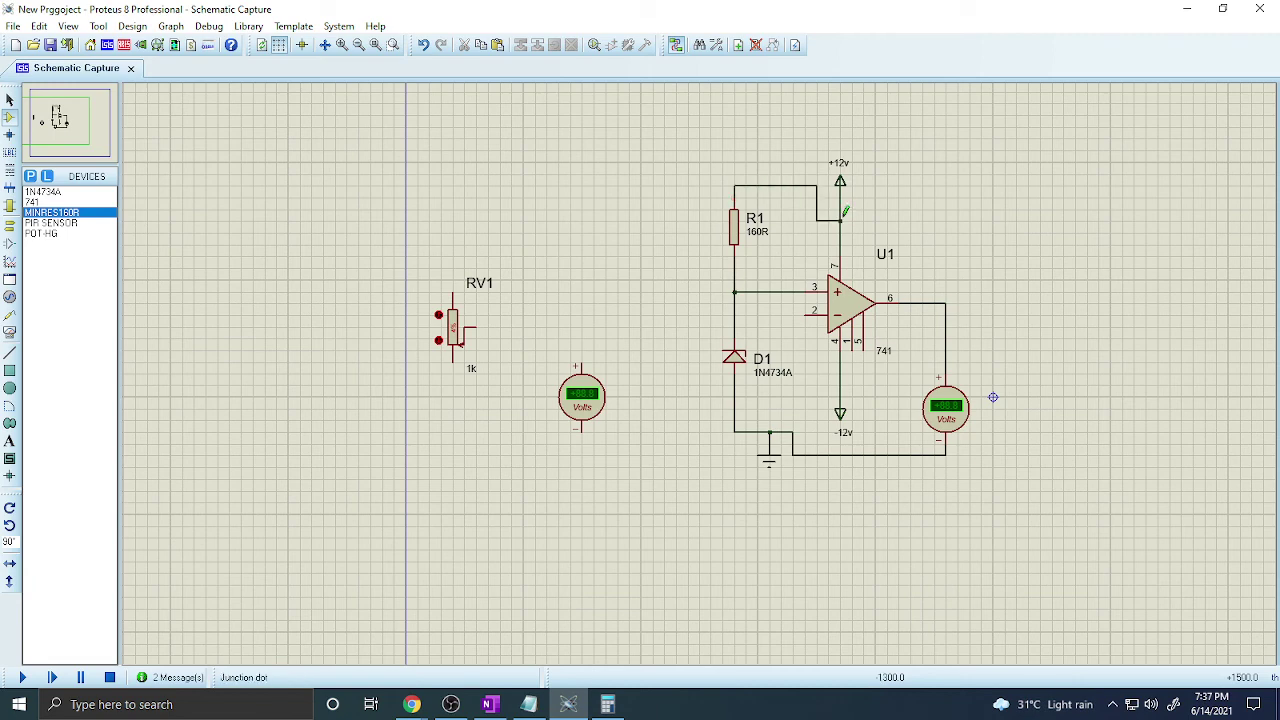
Set the resistance of the Zener branch's resistor R1 to 1k
double_click(733, 238)
drag(566, 243, 536, 247)
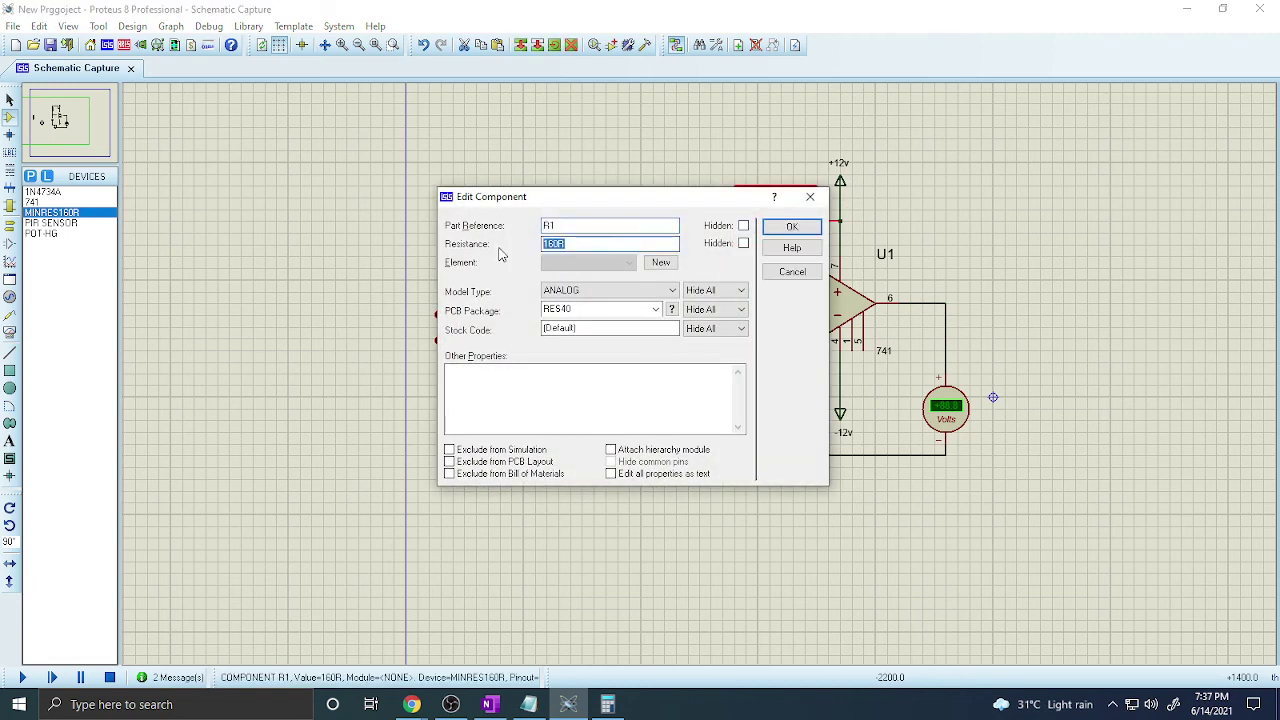
text(1k)
key(Return)
click(519, 248)
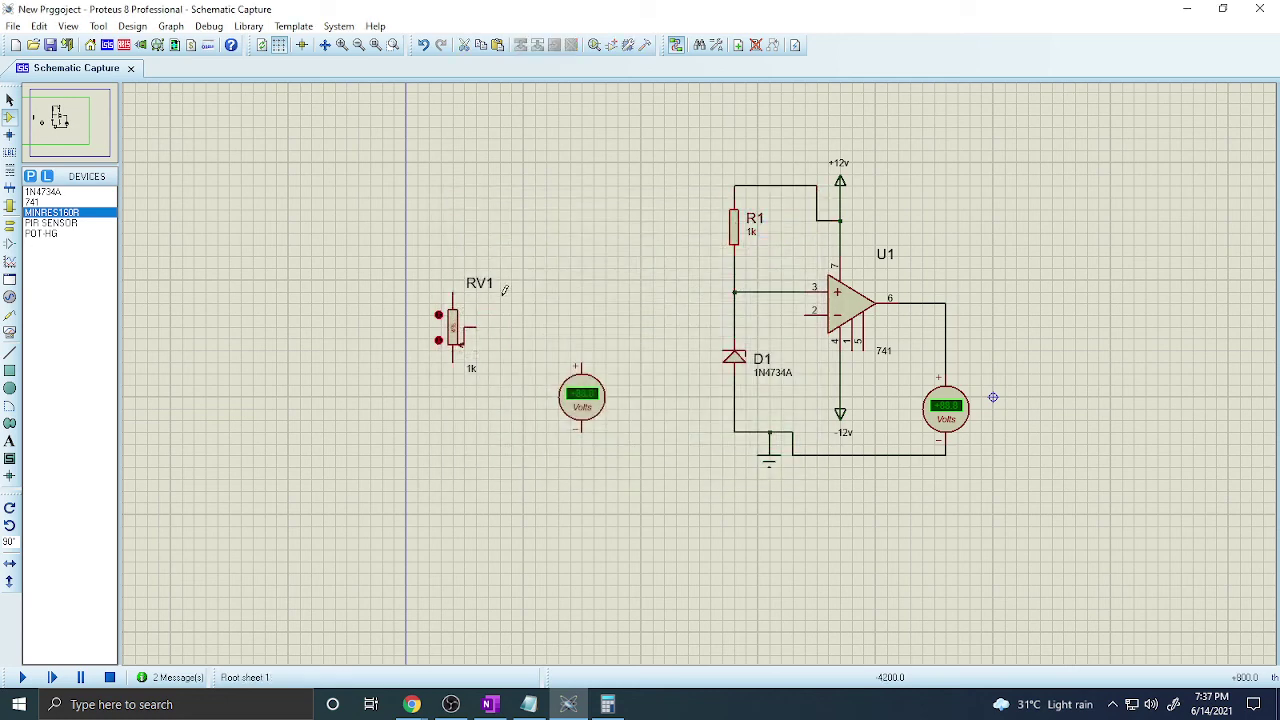
Move potentiometer RV1 closer to the Zener branch and wire its wiper to the op-amp's inverting input
click(452, 332)
drag(452, 332, 594, 320)
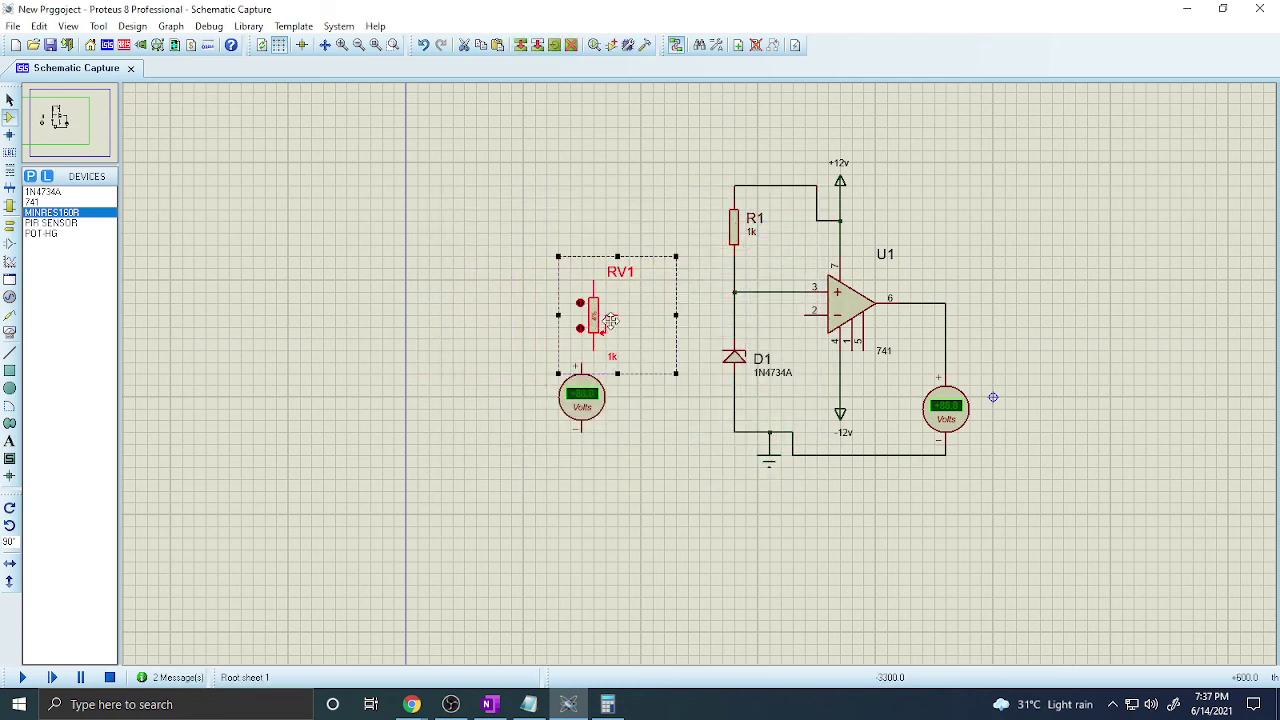
click(650, 311)
click(605, 317)
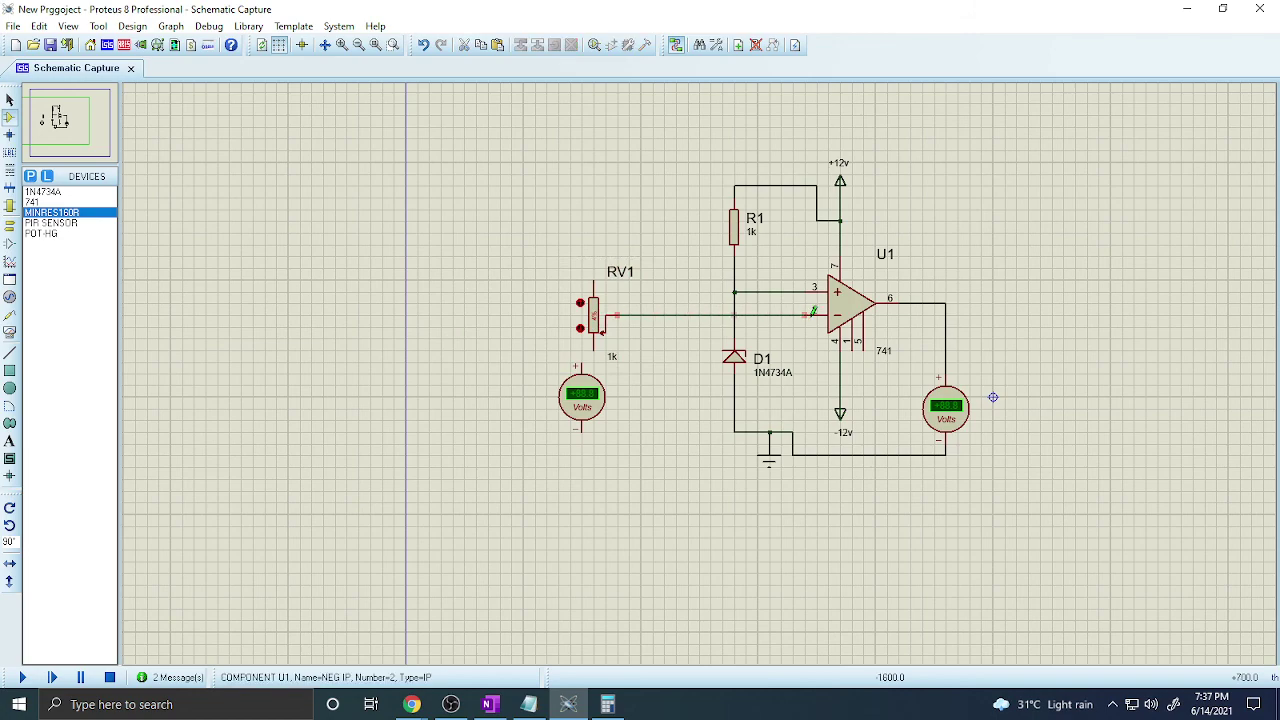
click(806, 315)
Check the comparator sketch in OneNote, and back in Proteus wire RV1's upper terminal to the +12v line above R1
click(489, 704)
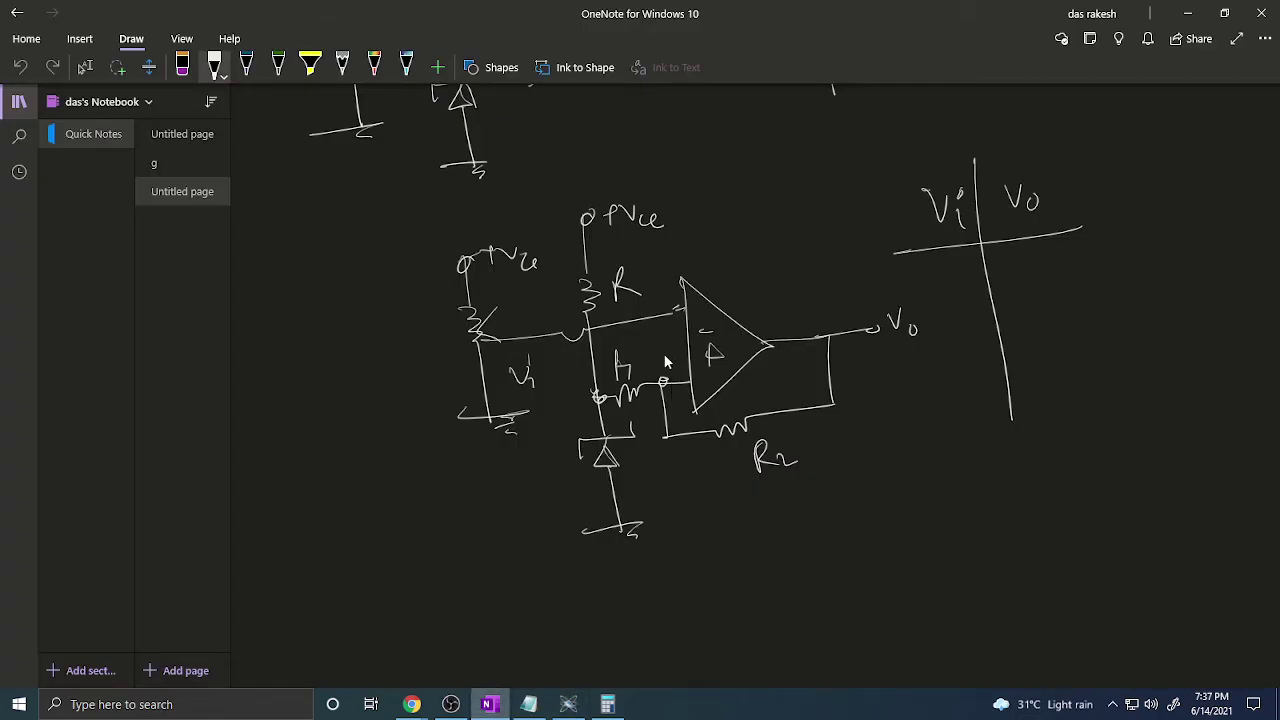
scroll(660, 350, down, 1)
scroll(640, 331, up, 5)
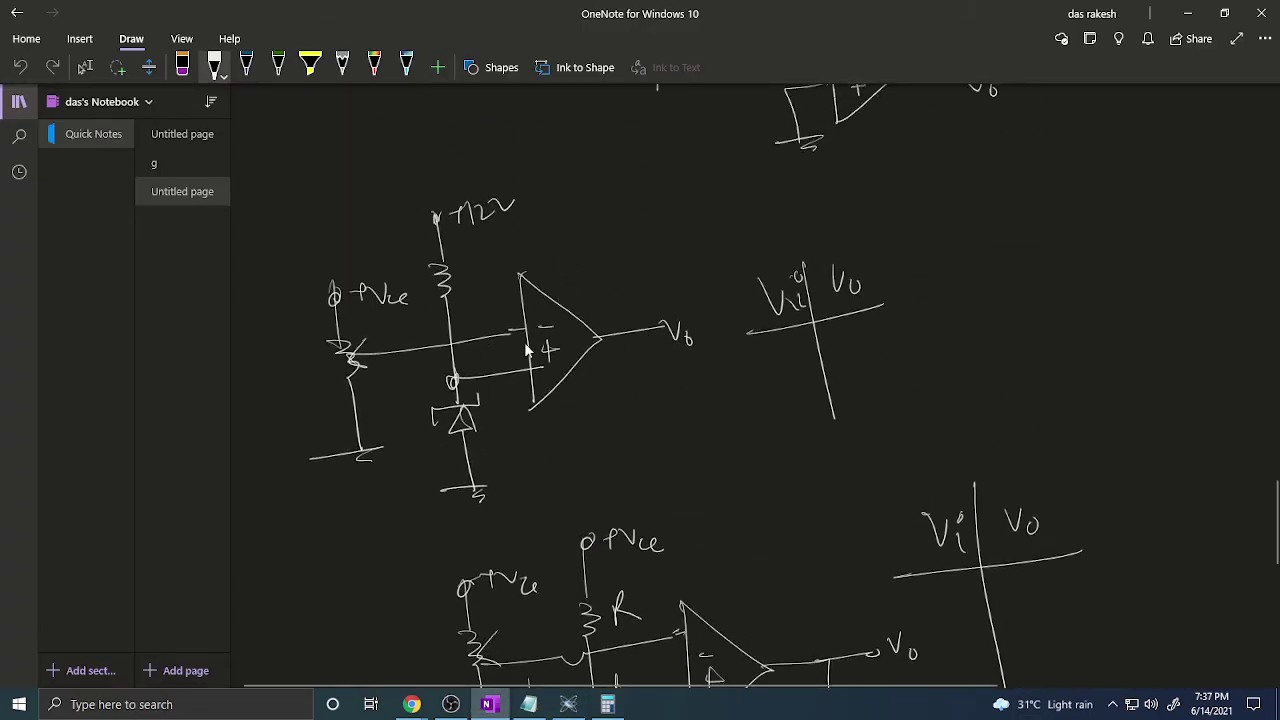
click(568, 704)
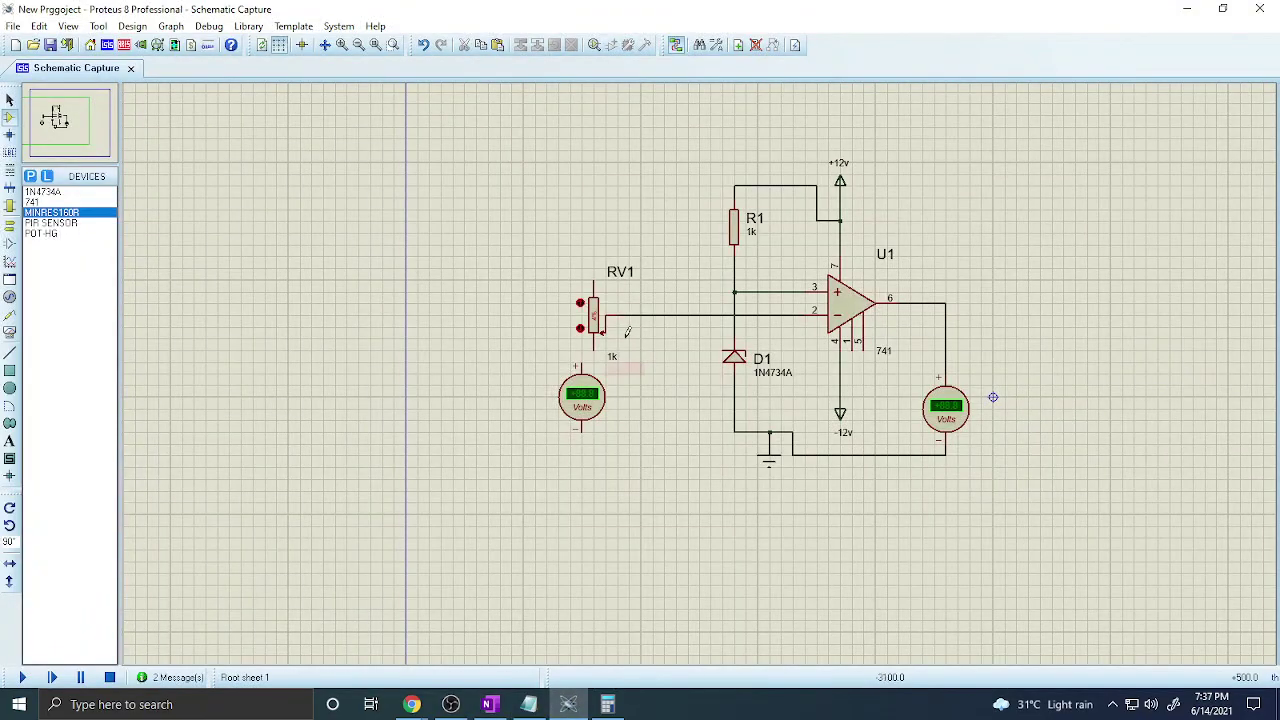
click(595, 277)
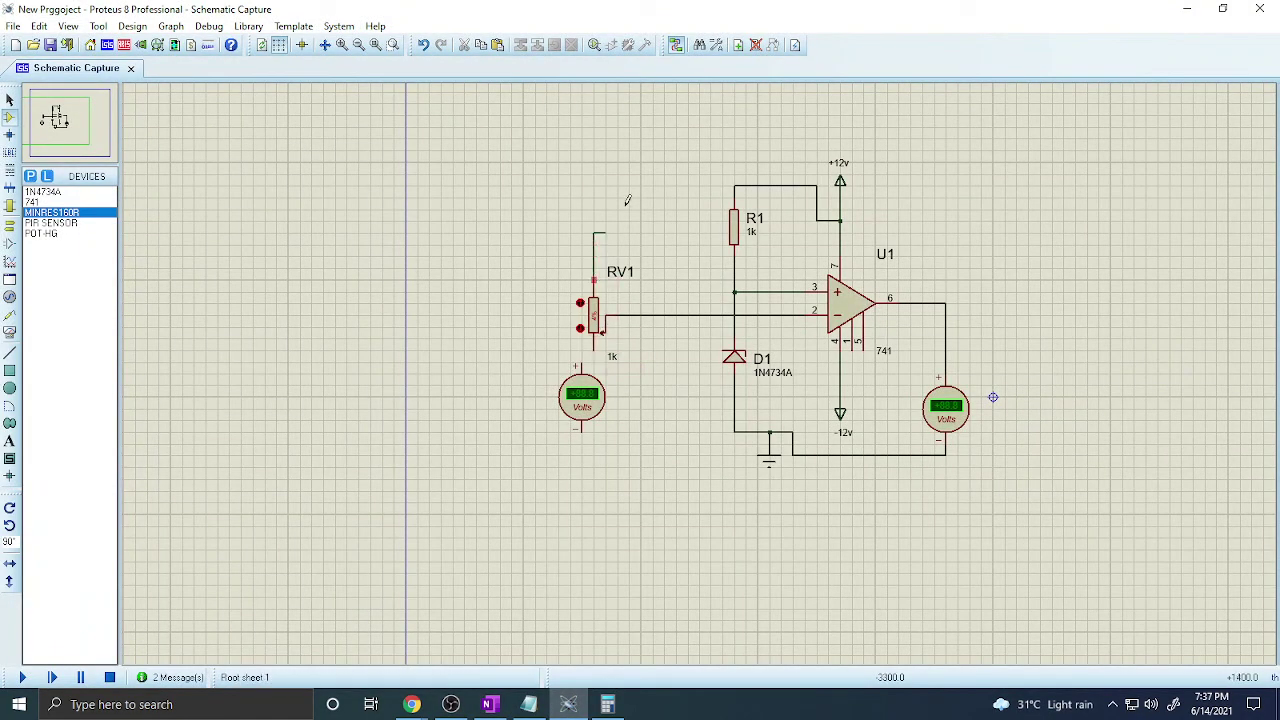
click(734, 186)
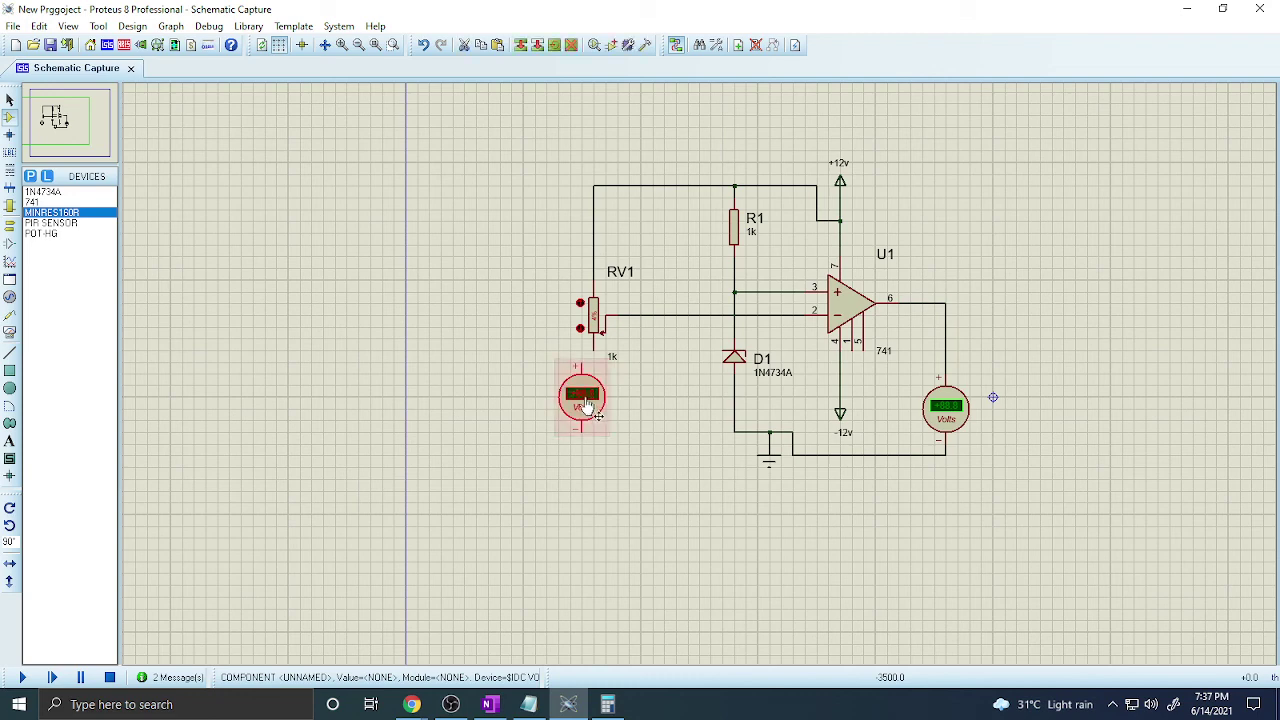
Connect the input voltmeter between the inverting input wire and ground, and ground RV1's lower terminal
drag(590, 428, 686, 395)
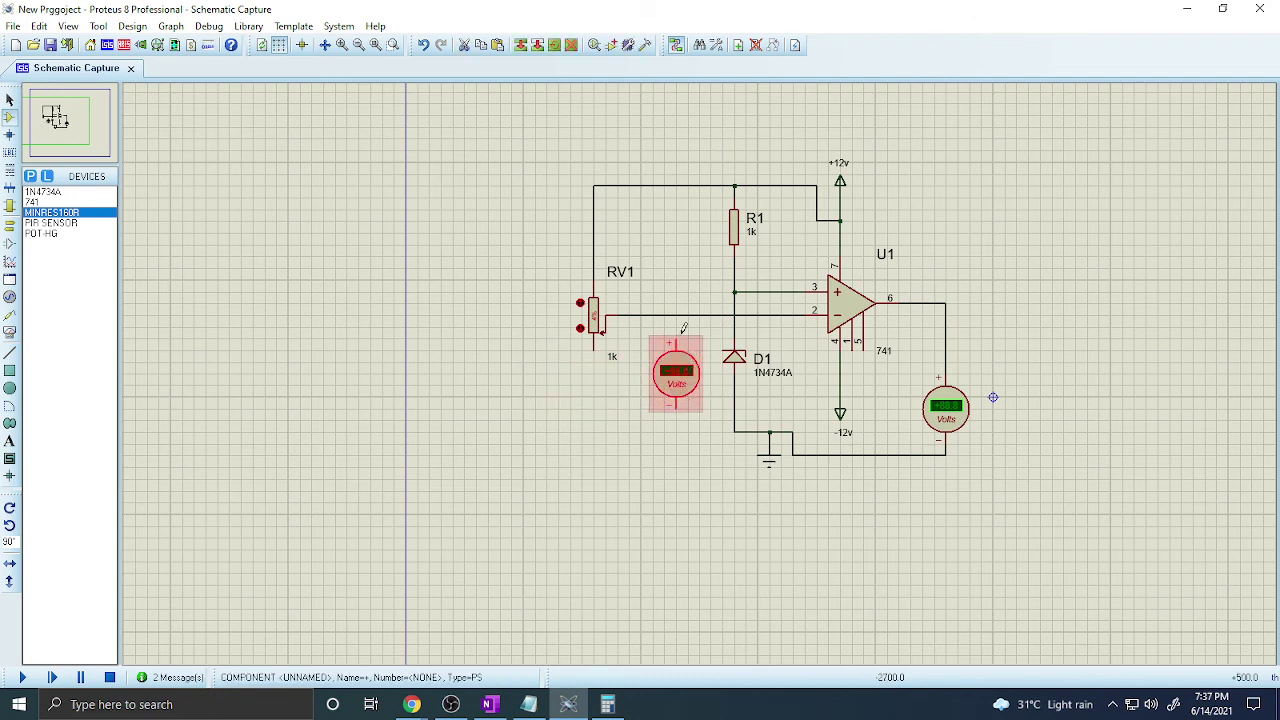
click(678, 316)
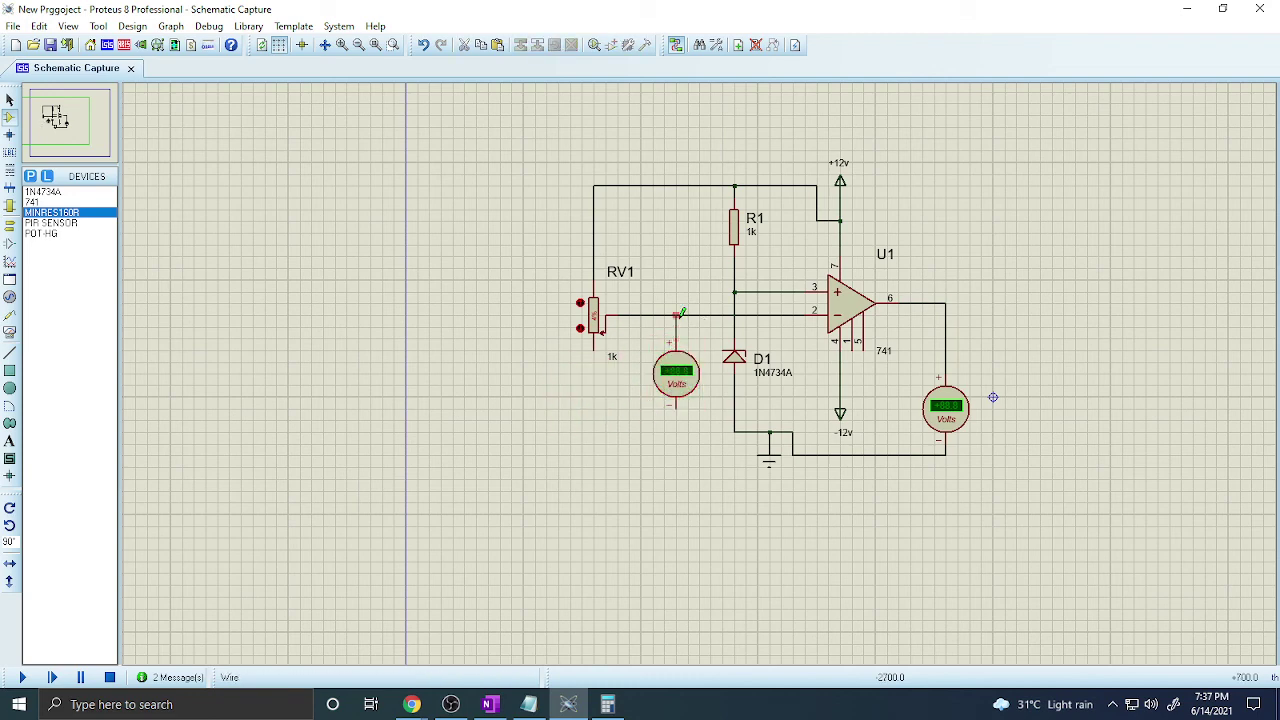
click(594, 344)
click(734, 431)
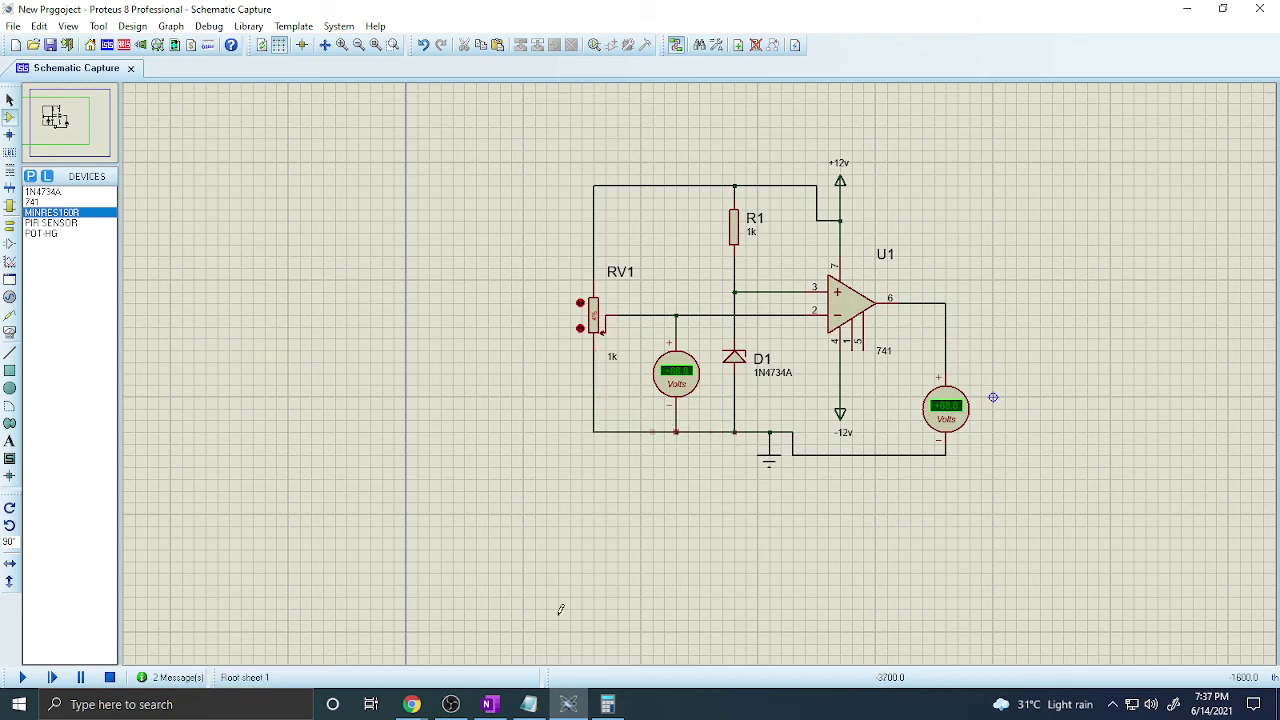
Compare the Proteus schematic with the OneNote comparator sketch, and run the simulation briefly before stopping it
click(489, 704)
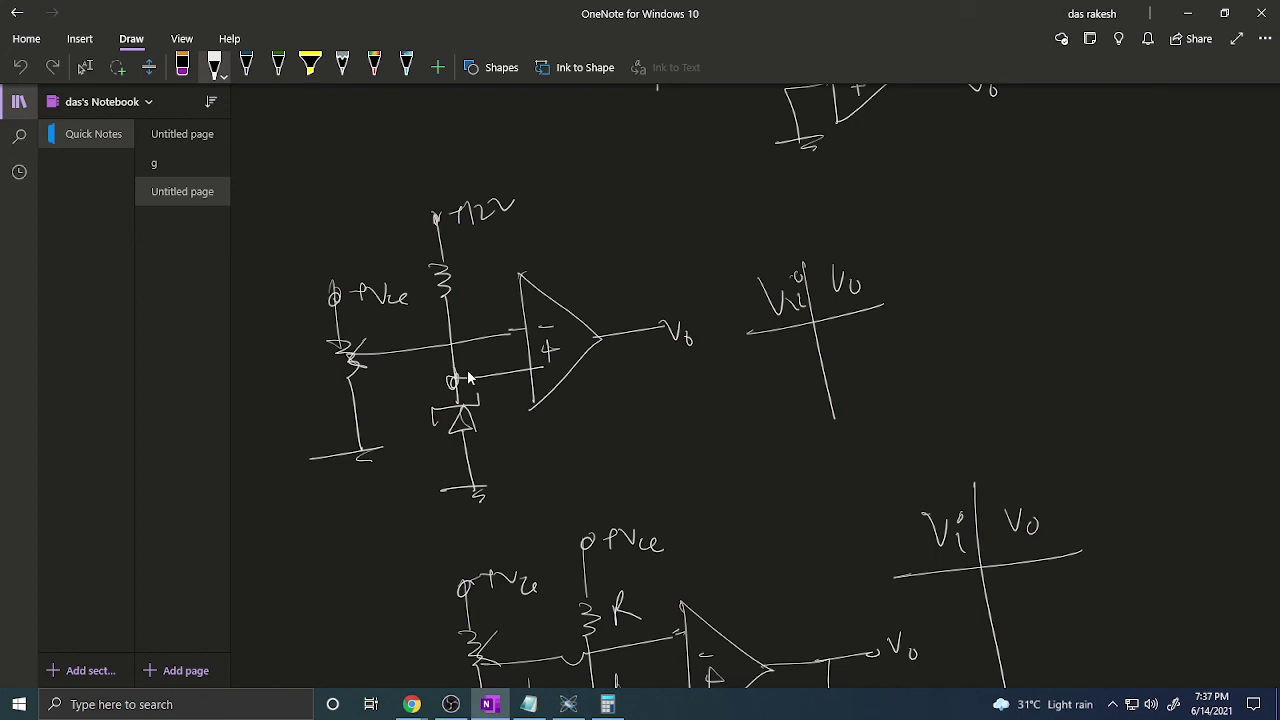
click(568, 704)
scroll(859, 307, up, 1)
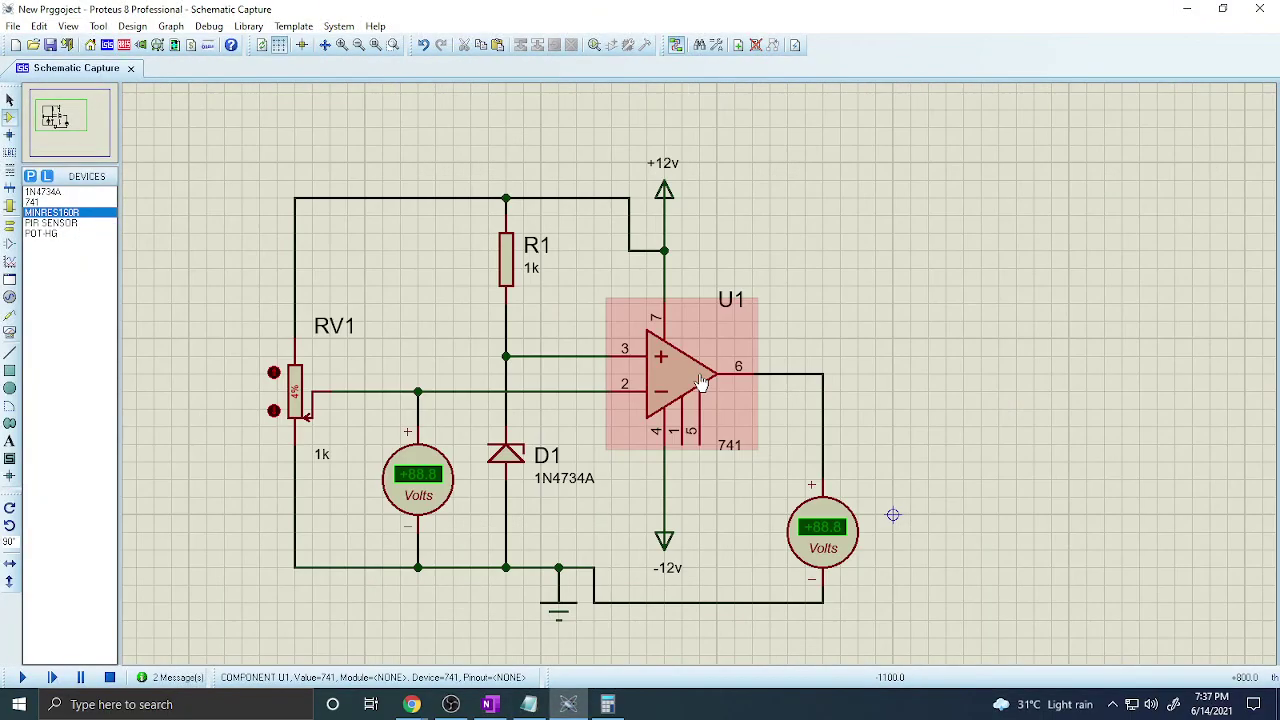
scroll(695, 381, down, 1)
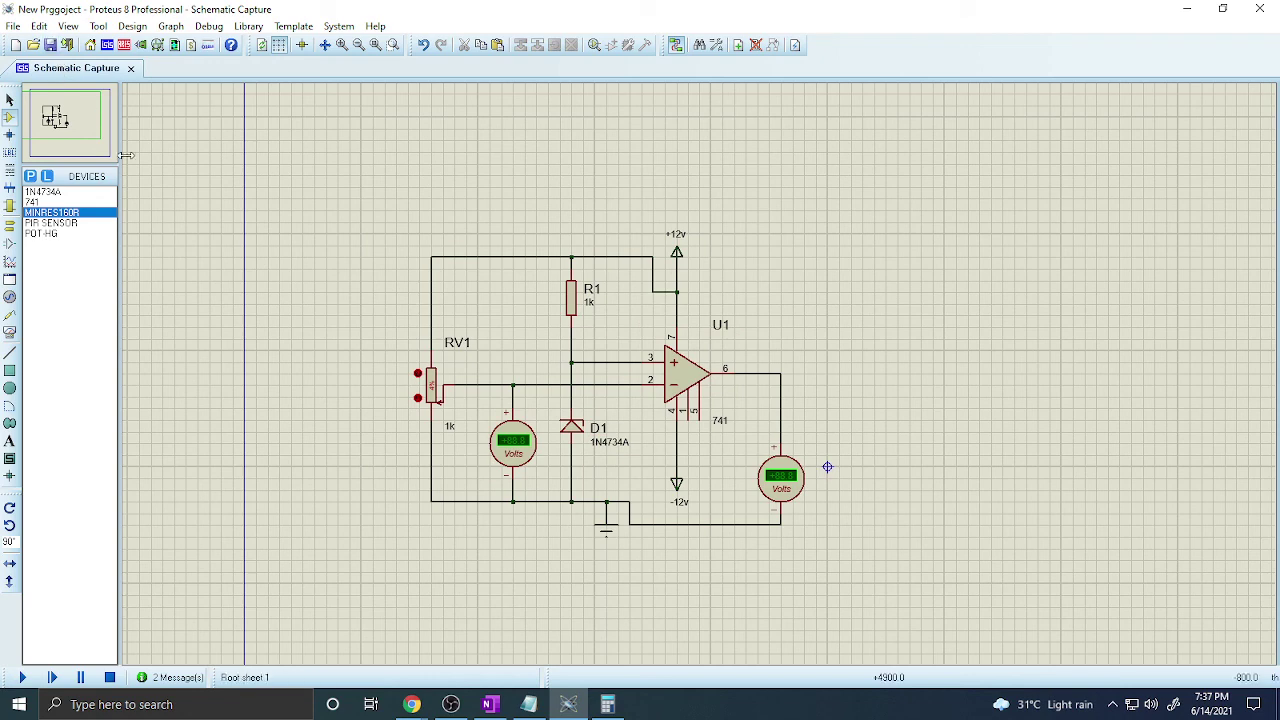
click(22, 677)
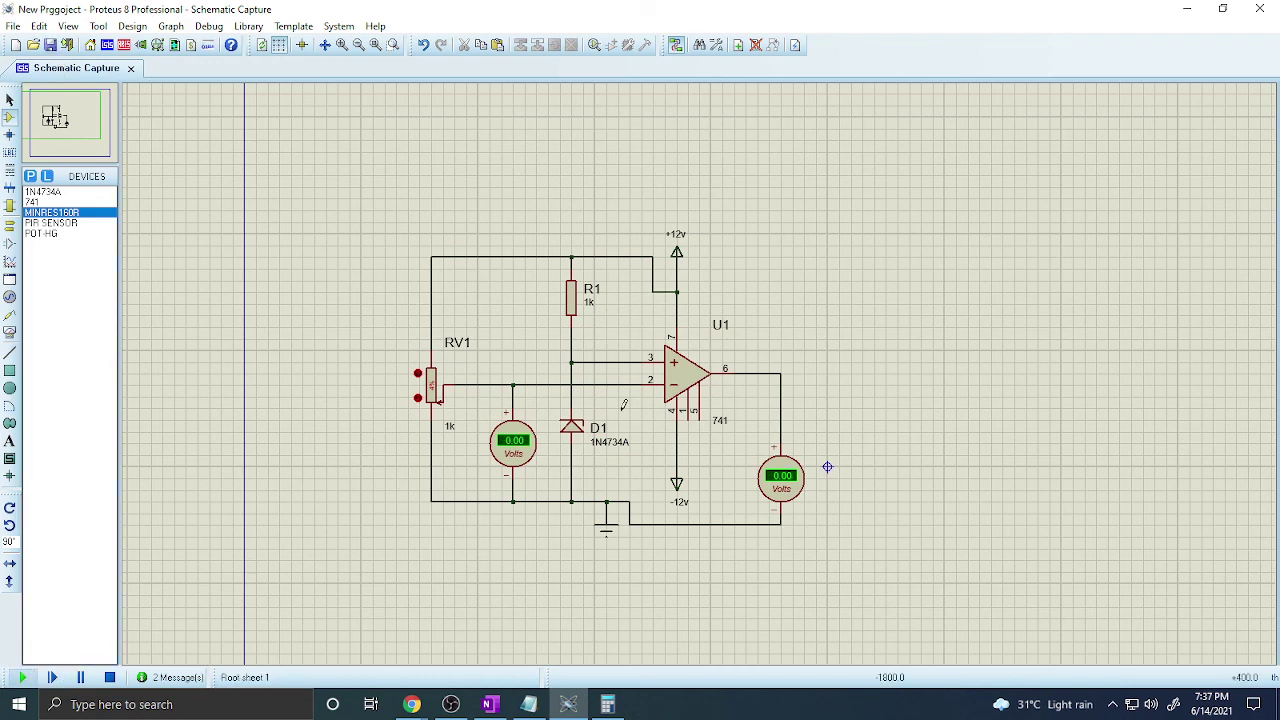
scroll(703, 383, up, 1)
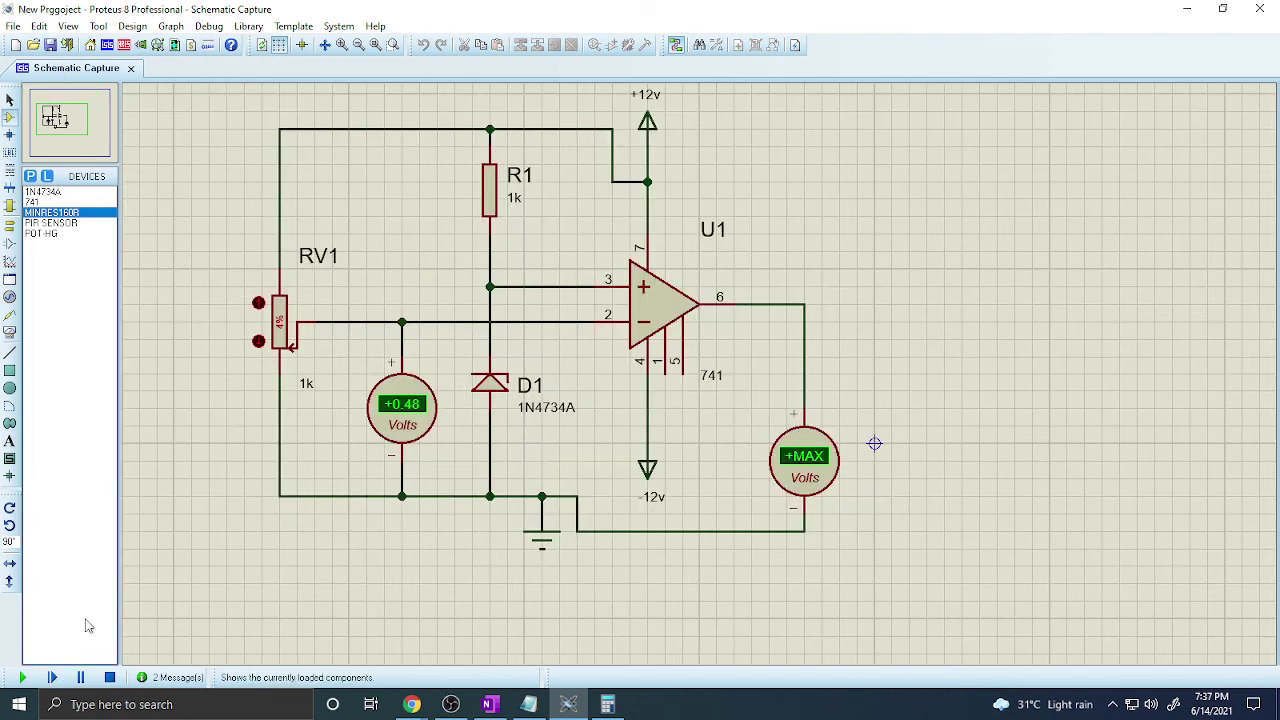
click(110, 677)
Review the output voltmeter's properties, and simulate the comparator with RV1 at 47% and 70% before stopping the run
double_click(804, 460)
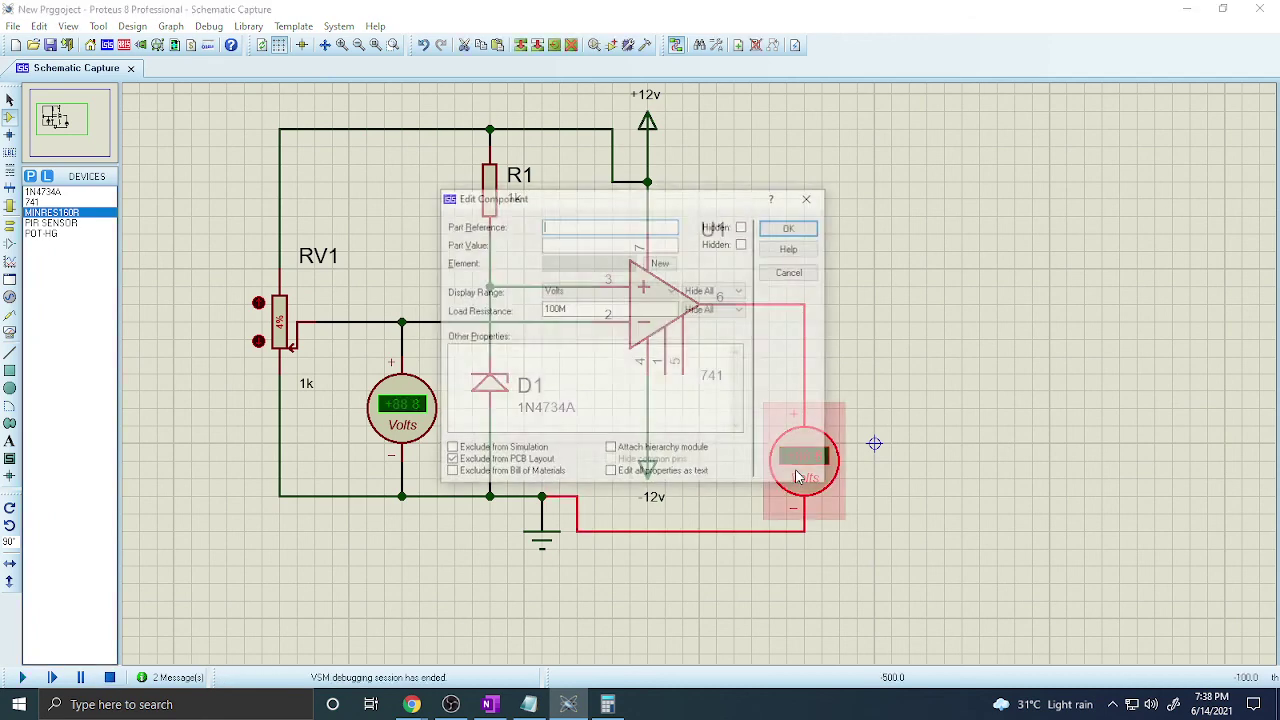
click(791, 226)
click(23, 677)
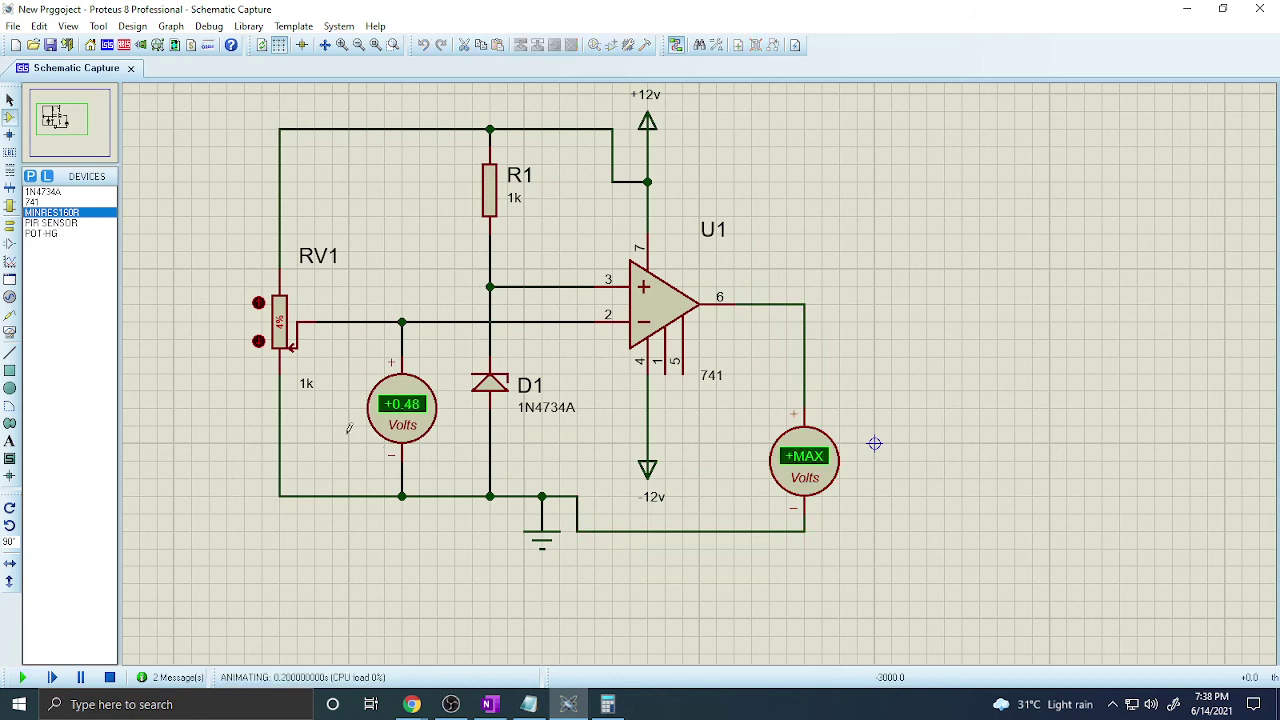
drag(290, 342, 284, 326)
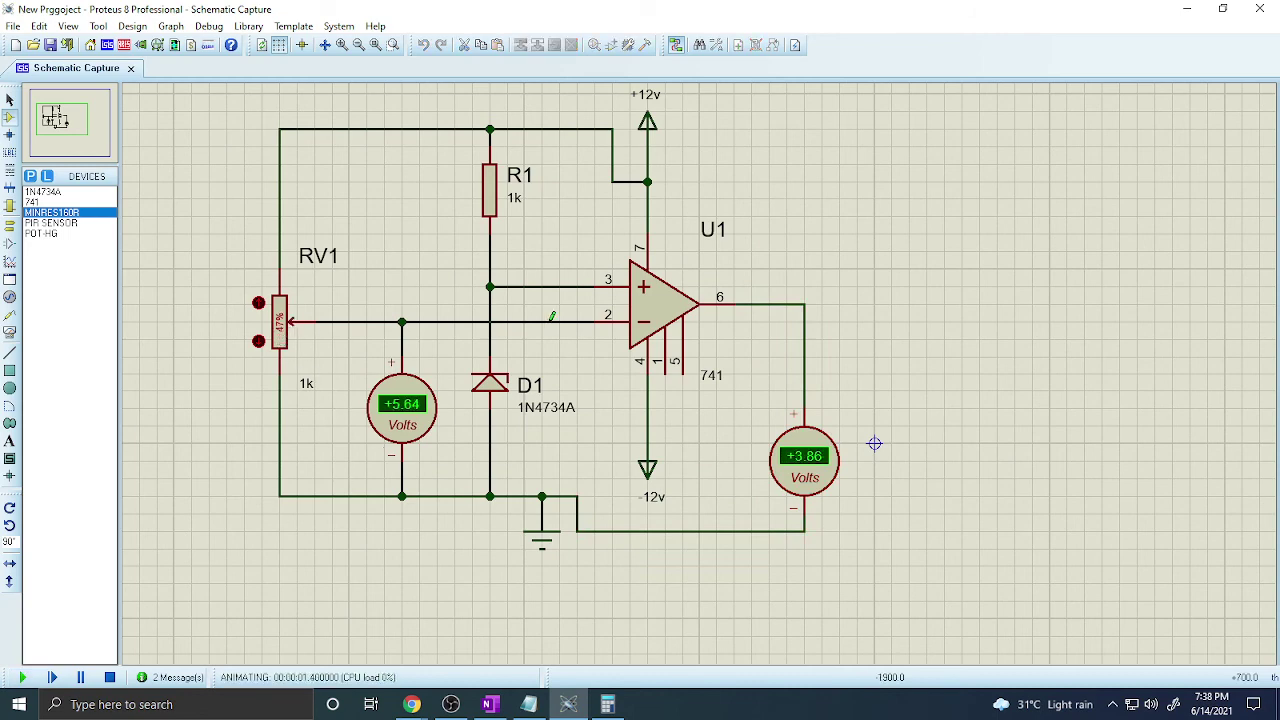
click(285, 318)
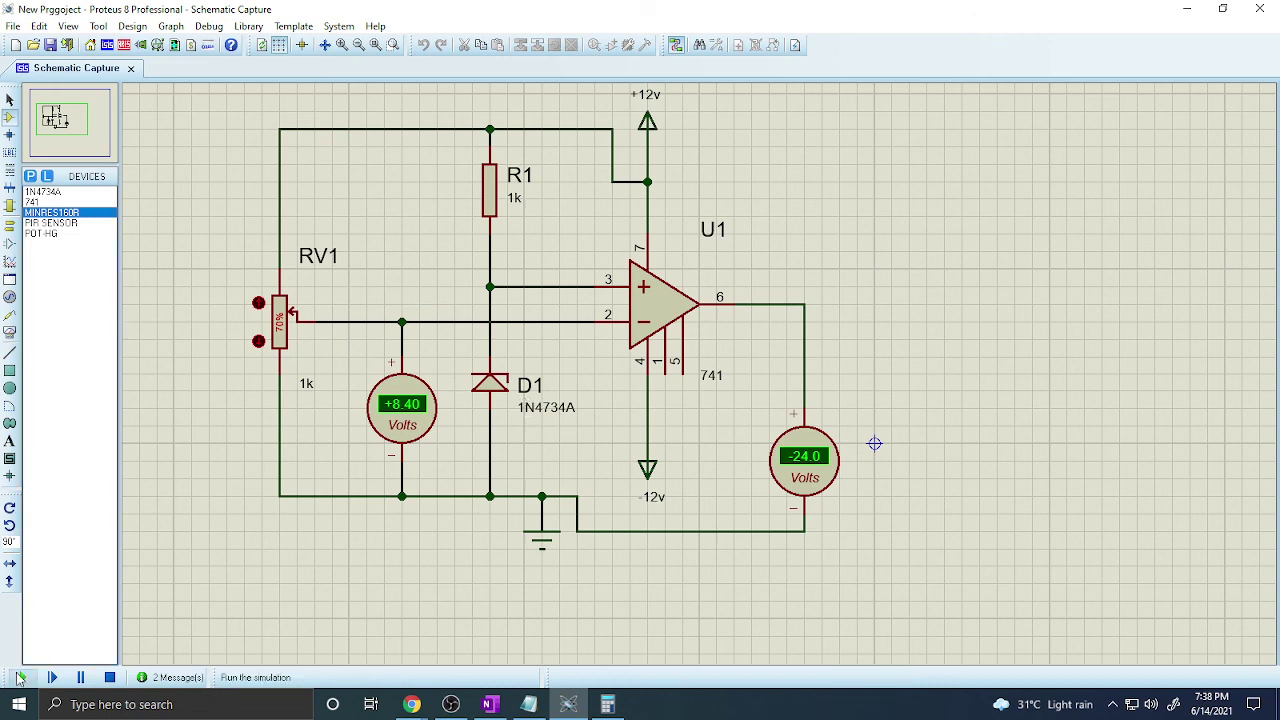
click(110, 677)
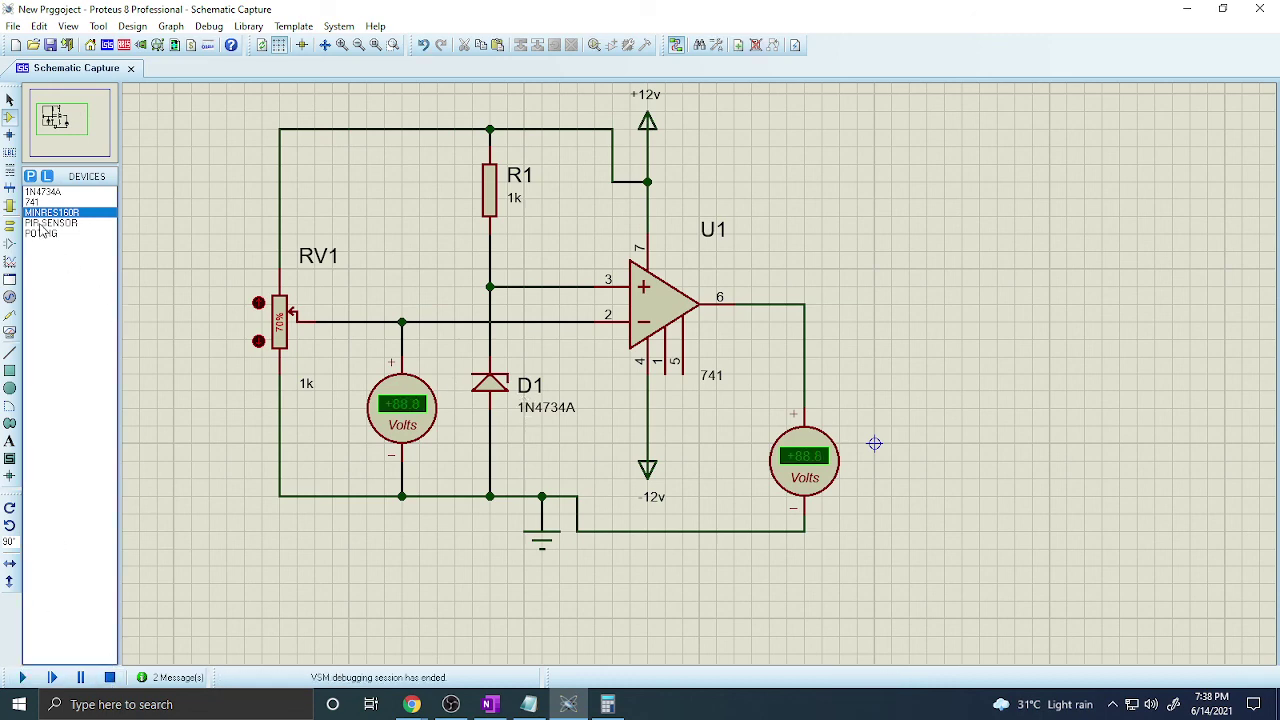
Place a DC voltmeter between D1 and U1, wiring its positive terminal to the inverting input wire and its negative terminal to ground
click(9, 296)
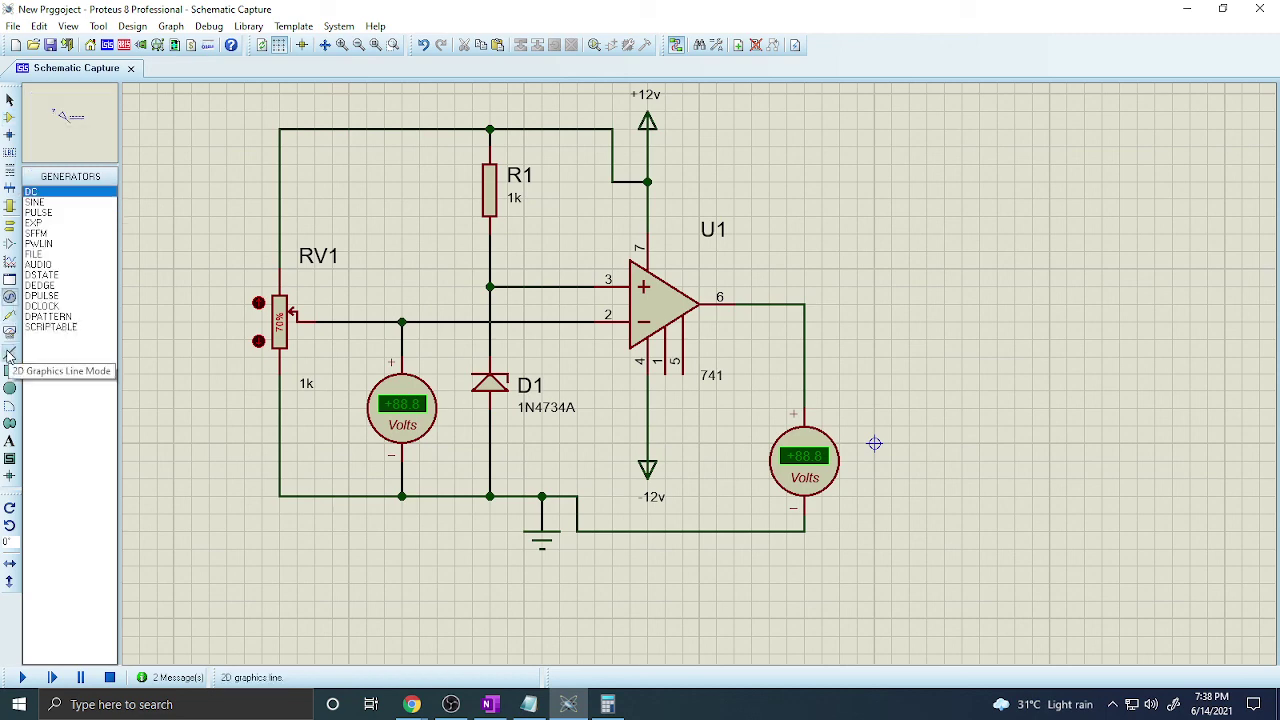
click(9, 331)
click(66, 296)
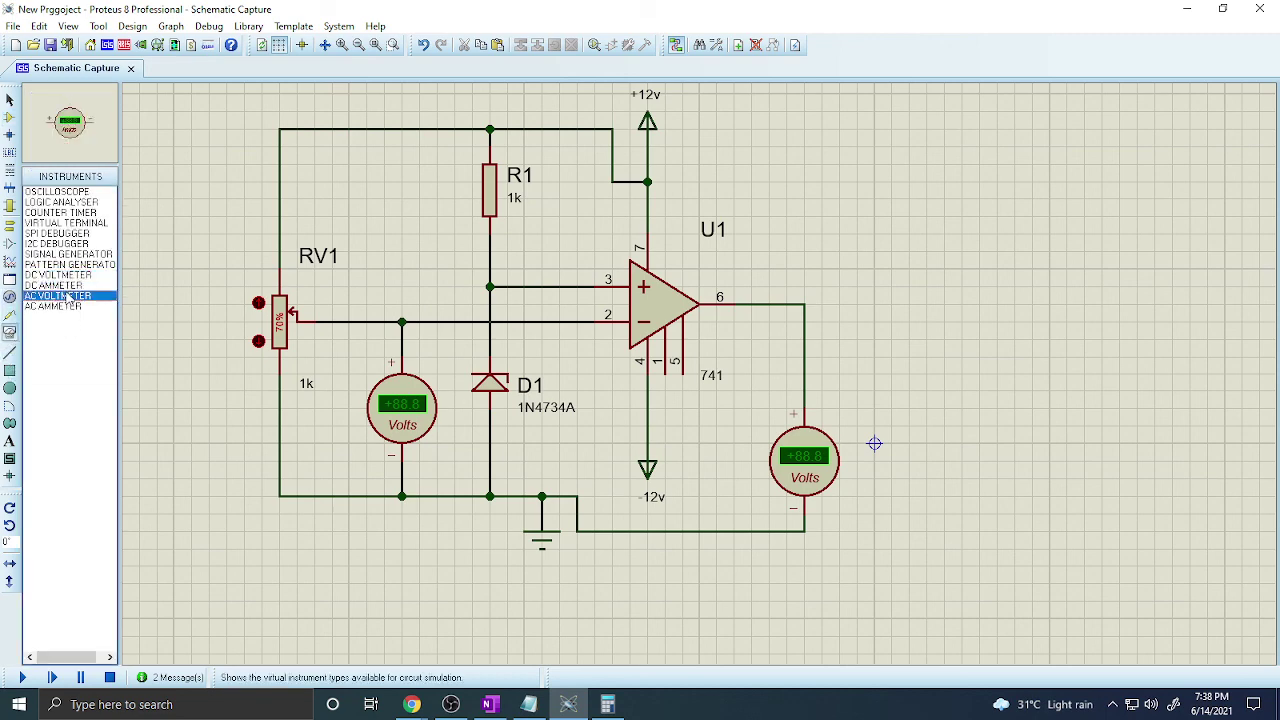
click(70, 285)
click(66, 275)
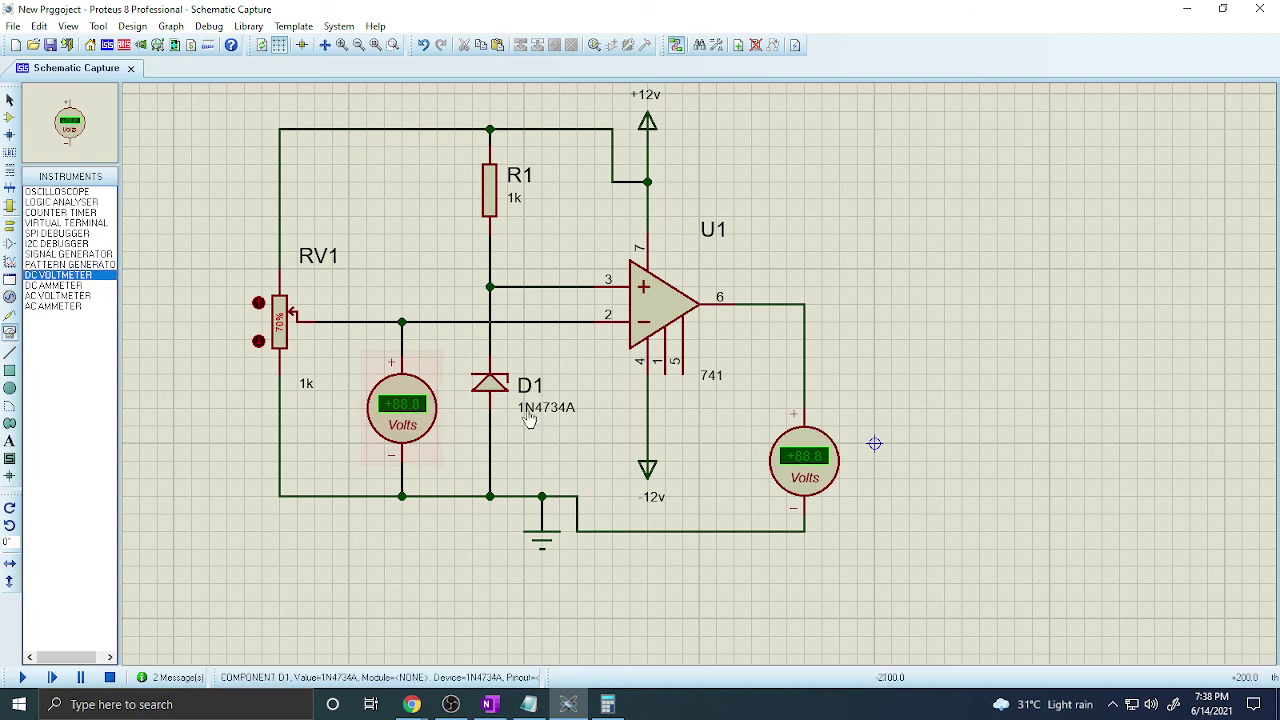
click(612, 422)
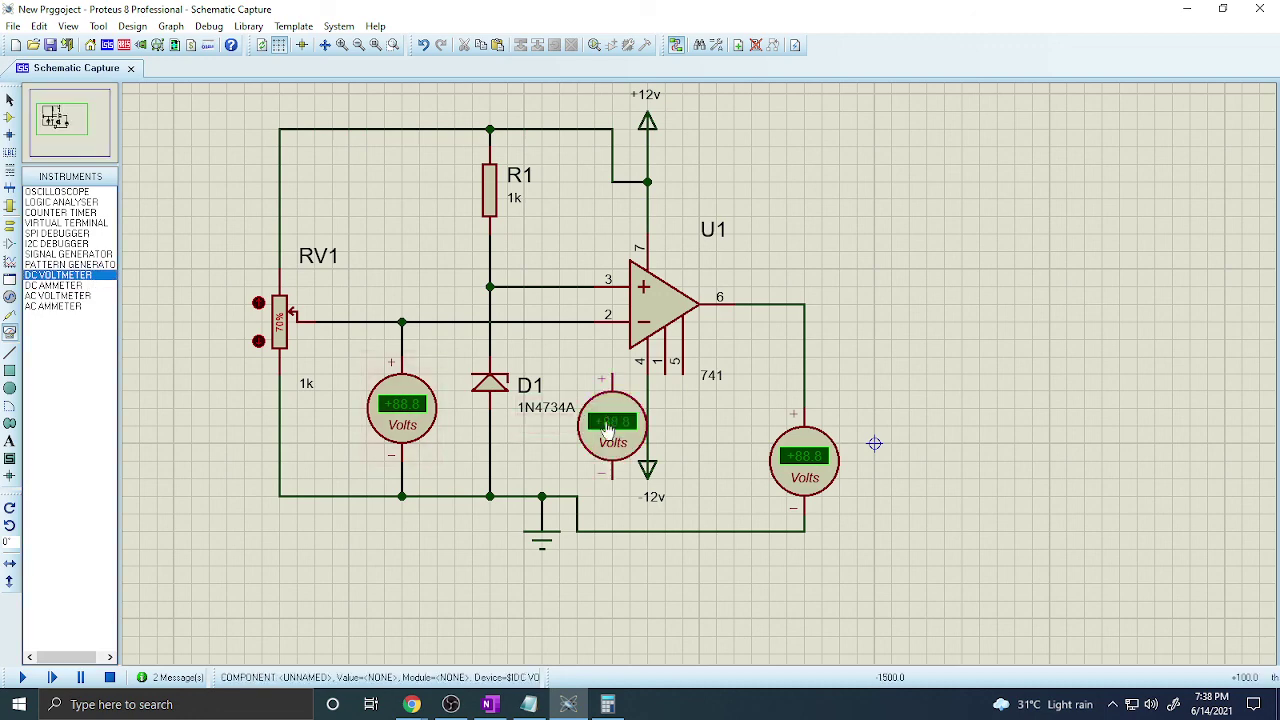
click(541, 322)
click(612, 472)
click(577, 496)
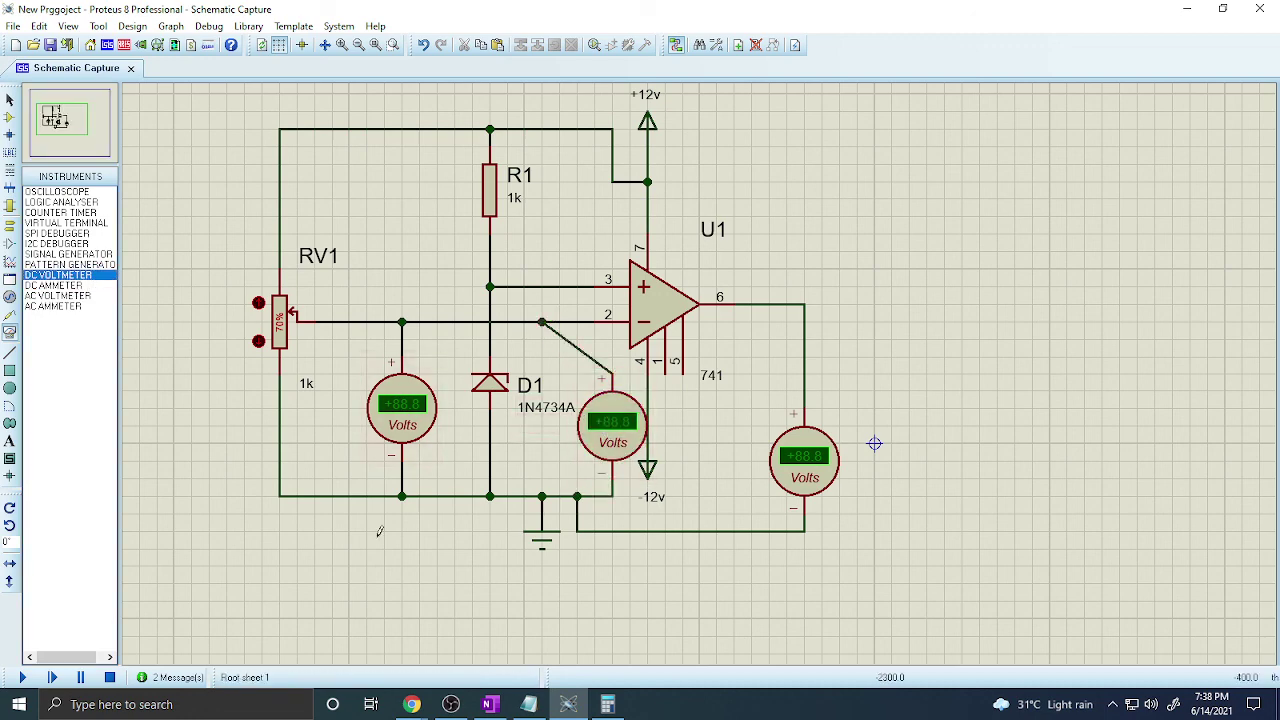
Run the simulation briefly, stop it, and rewire the middle voltmeter's positive terminal from the inverting input wire to the non-inverting input wire
key(F12)
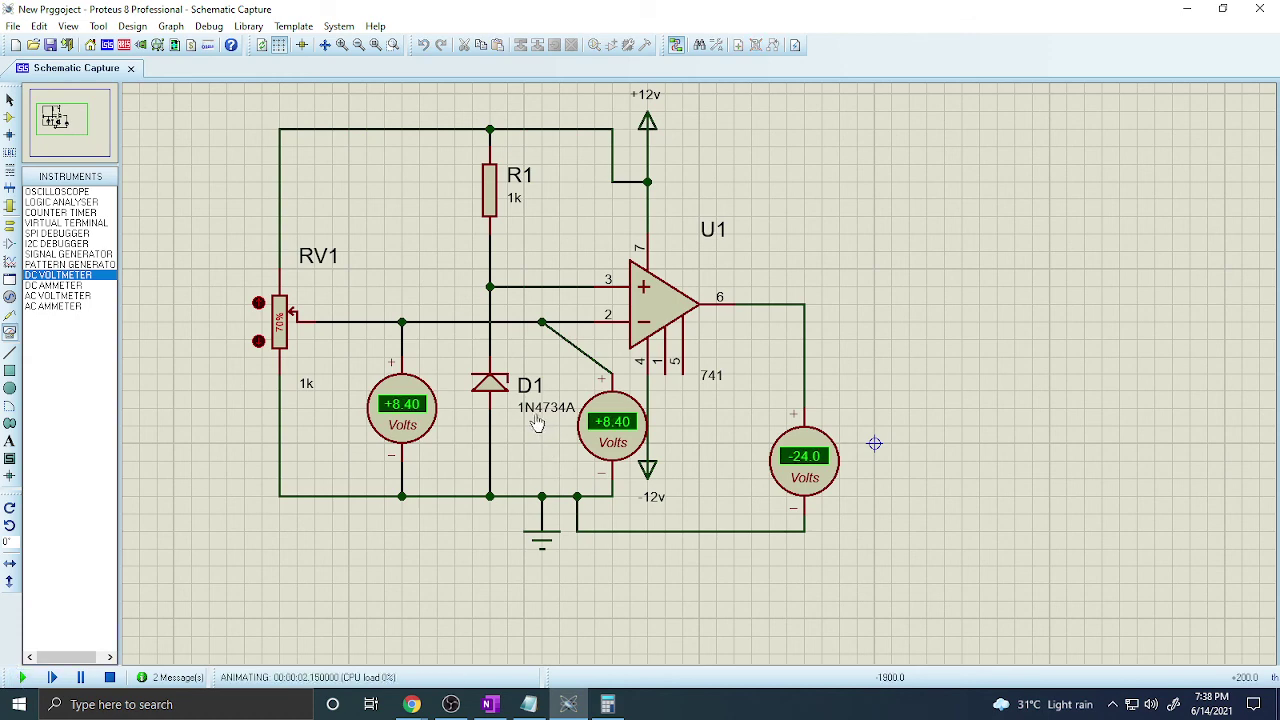
right_click(572, 344)
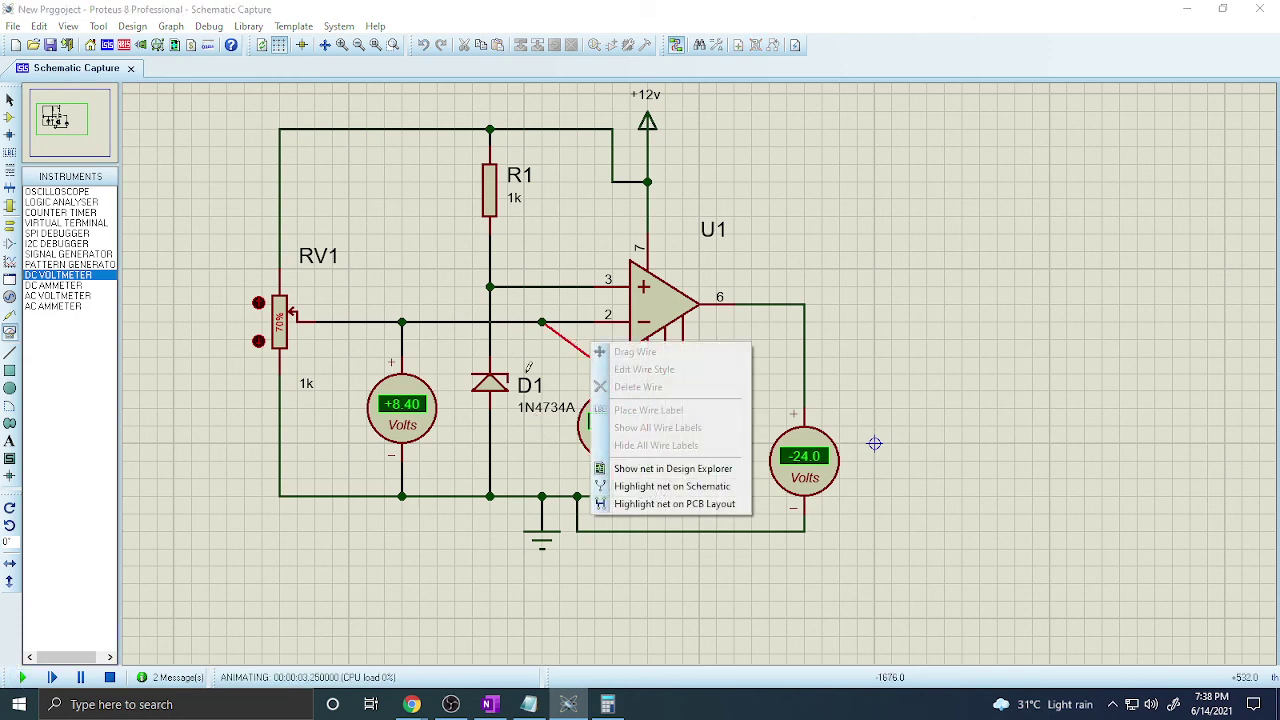
click(110, 677)
click(572, 336)
right_click(572, 340)
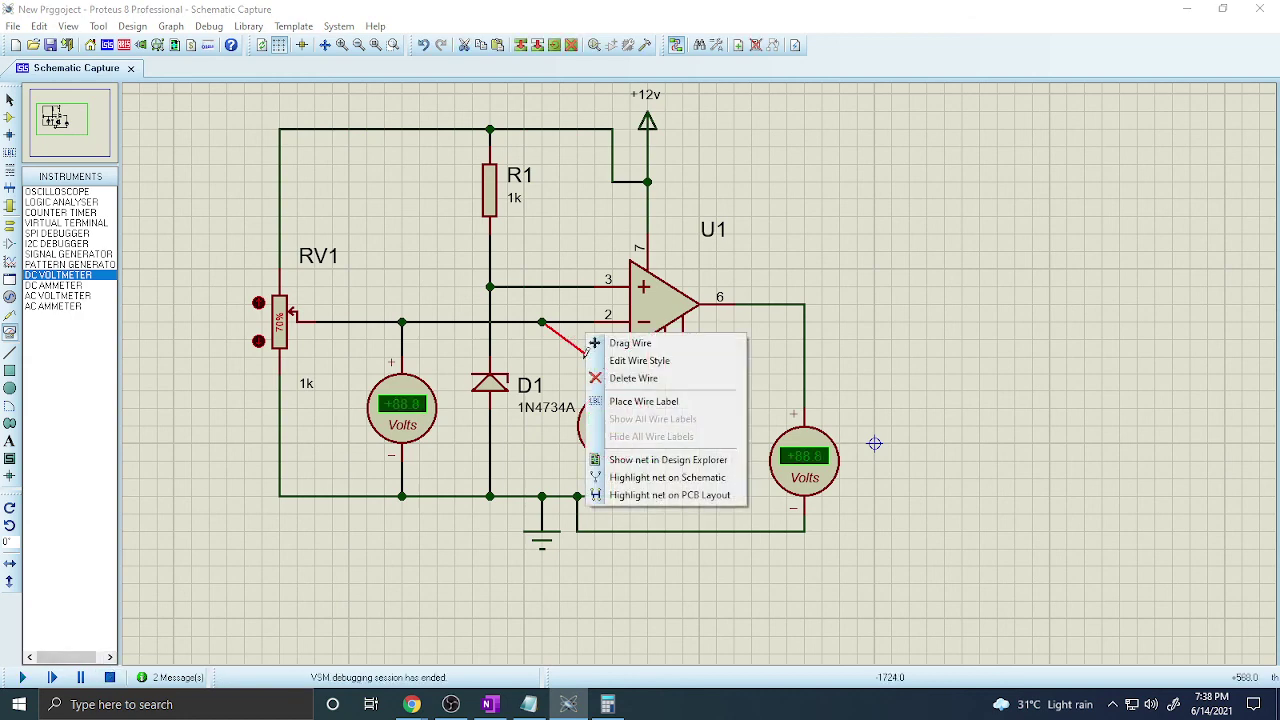
click(622, 377)
click(611, 376)
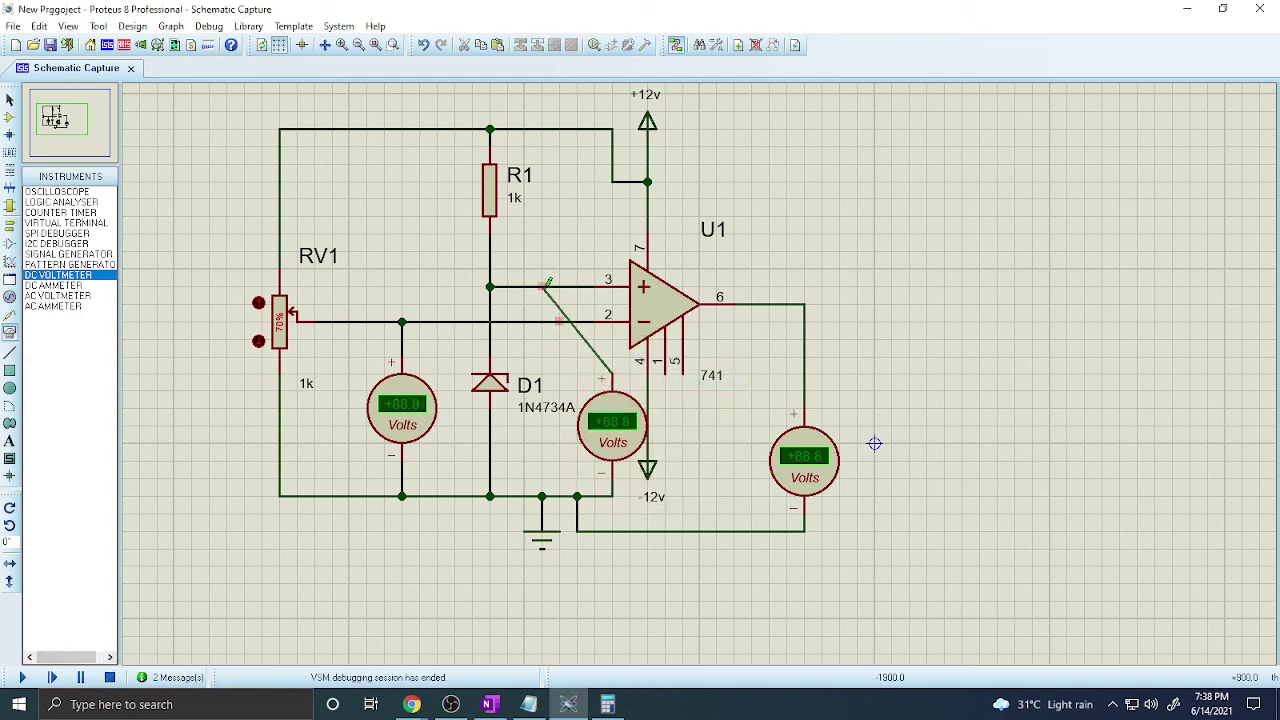
click(541, 287)
Simulate the comparator with RV1 at 70%, lower RV1 to 21%, and rerun the simulation before stopping it
click(18, 678)
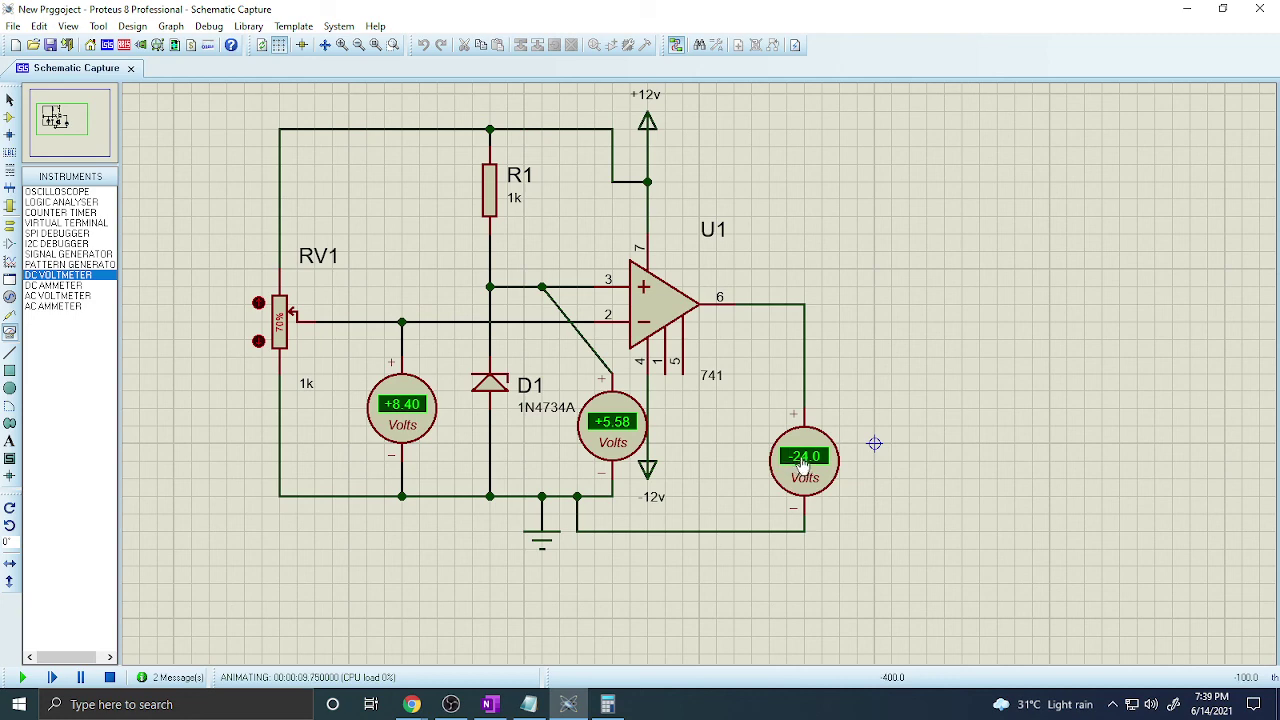
click(284, 342)
click(284, 342)
click(110, 678)
click(22, 678)
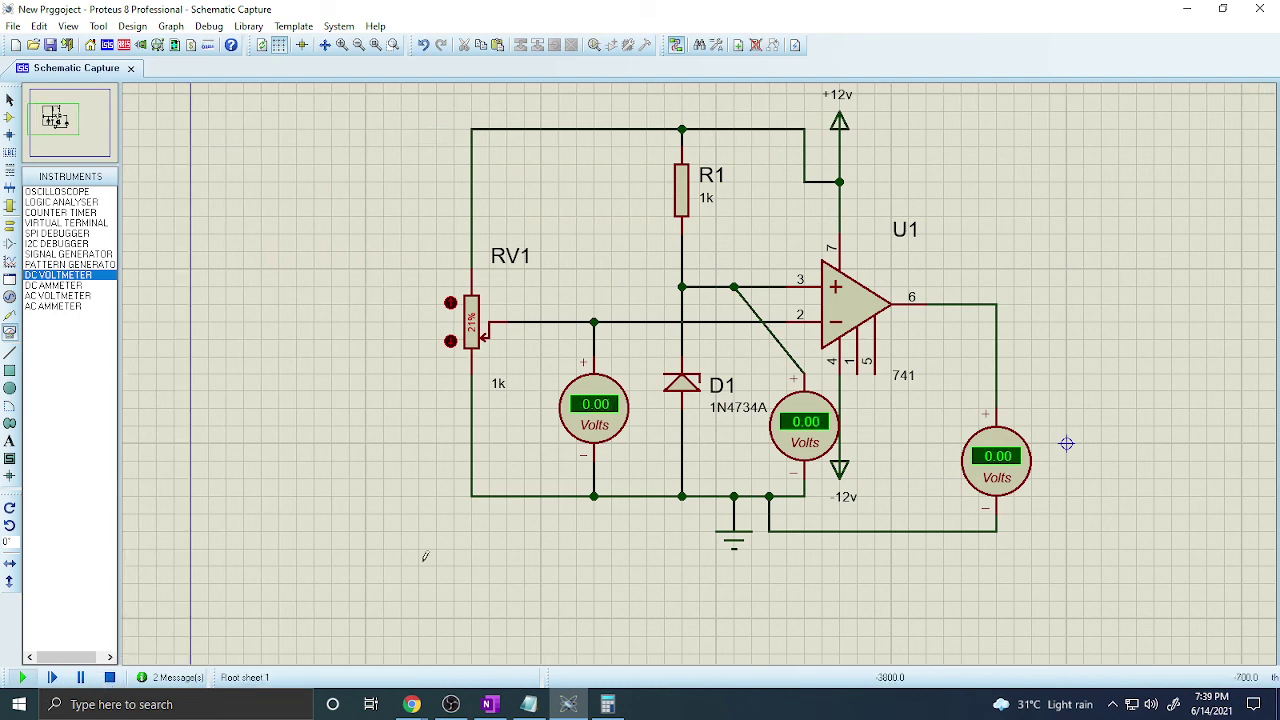
scroll(1066, 443, up, 1)
scroll(1039, 426, down, 1)
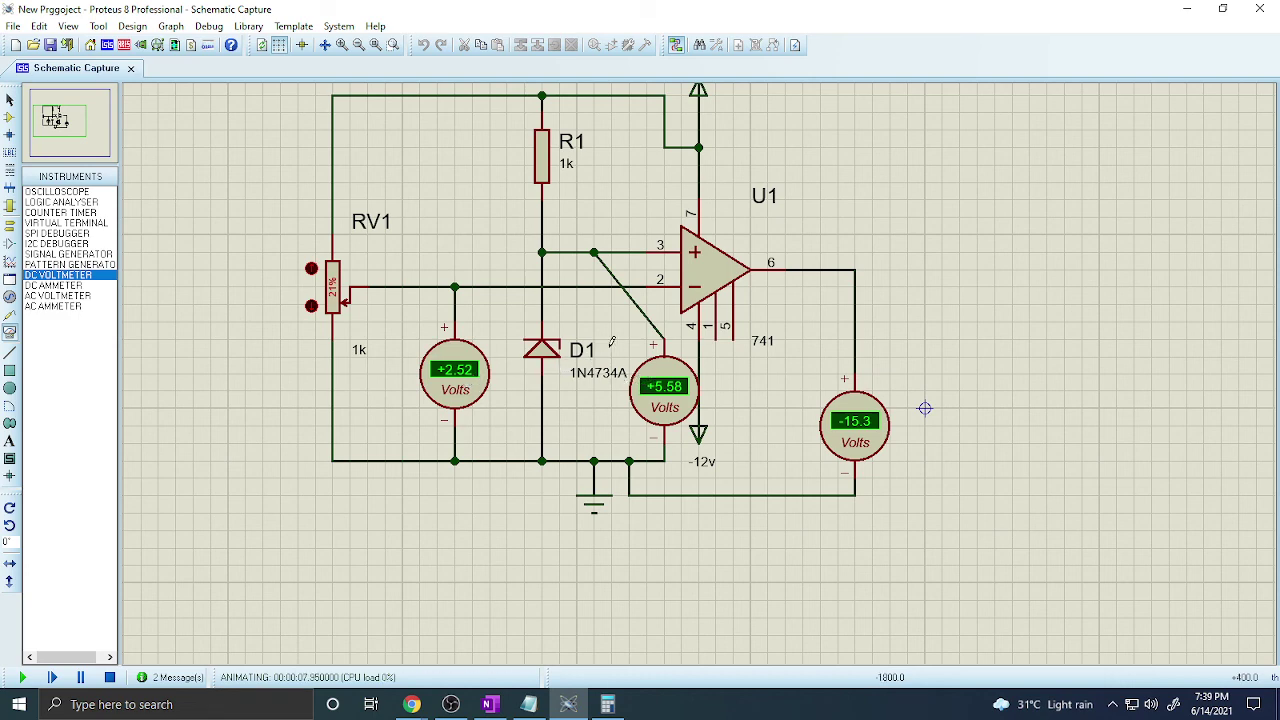
click(110, 677)
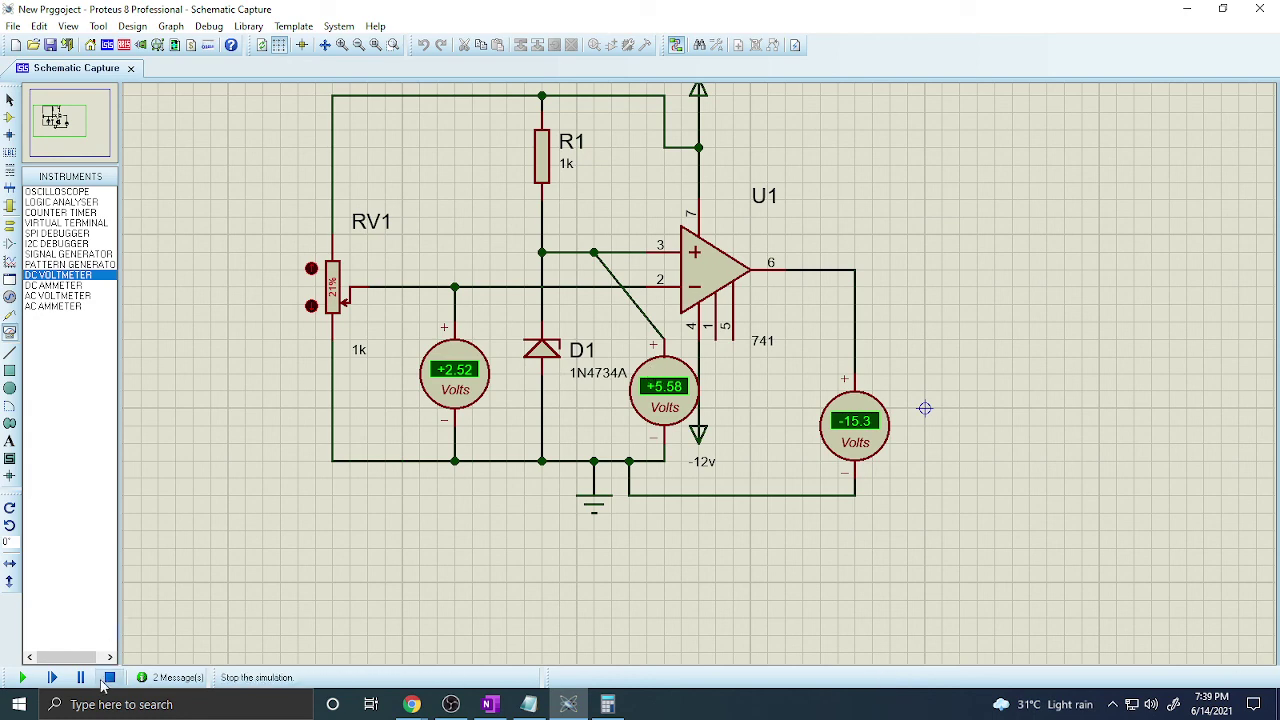
Set R1's resistance to 3k, and simulate the comparator briefly before stopping the run
double_click(541, 155)
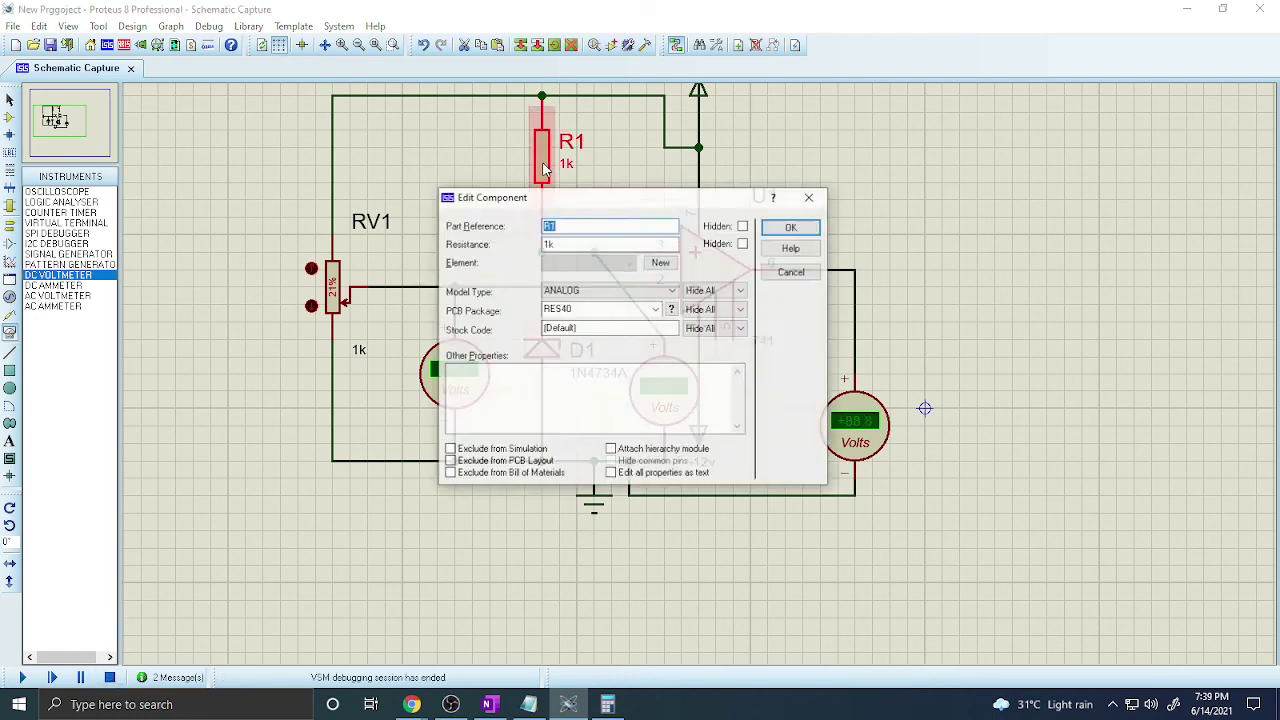
double_click(547, 243)
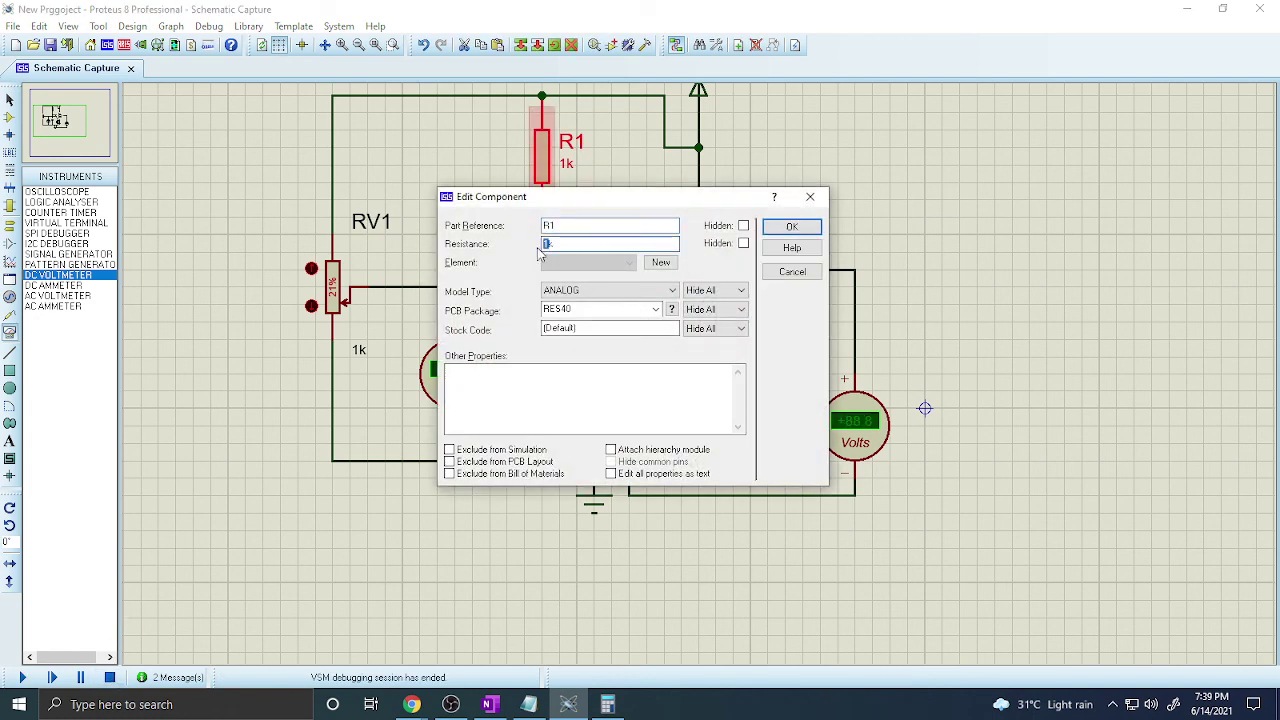
text(3k)
key(Return)
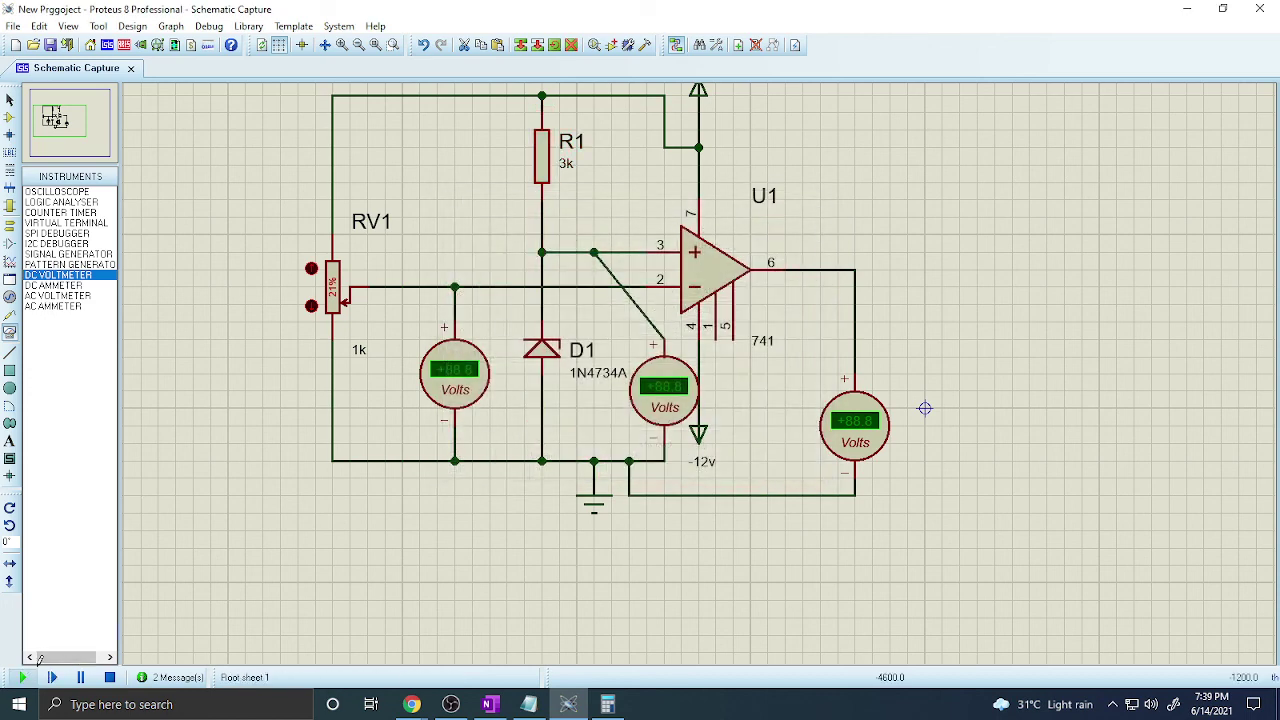
click(22, 677)
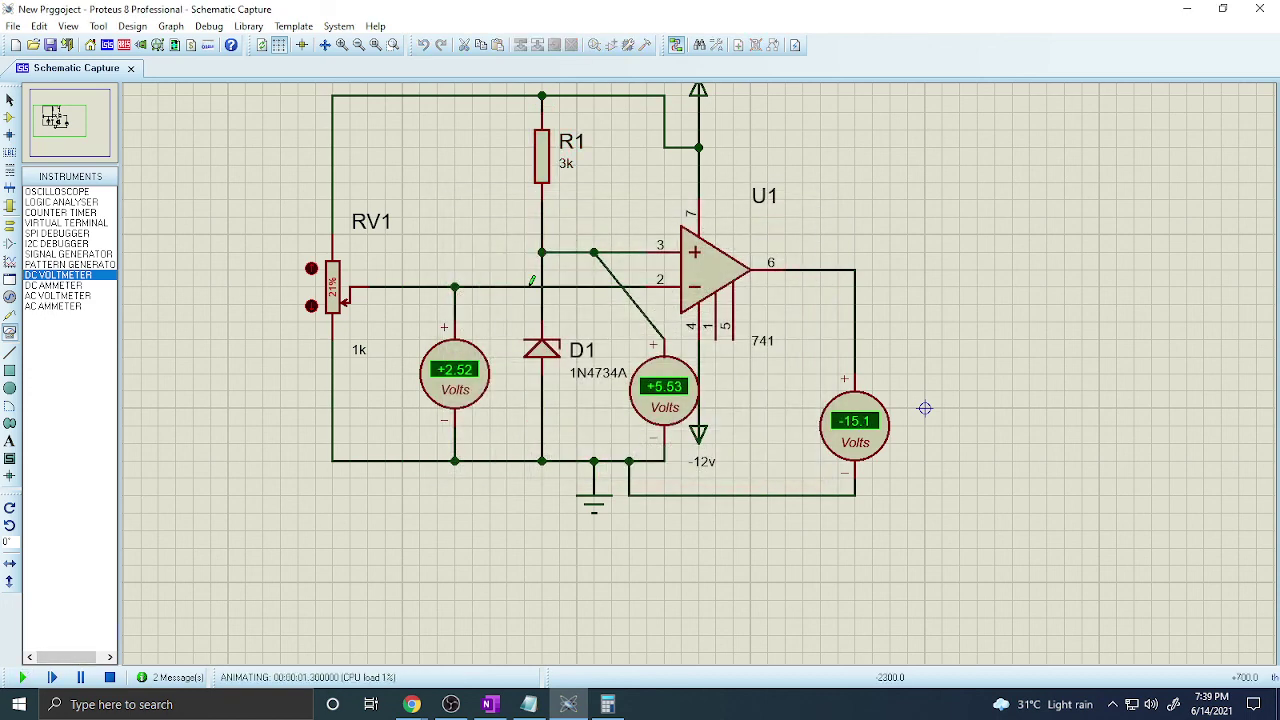
scroll(530, 273, down, 1)
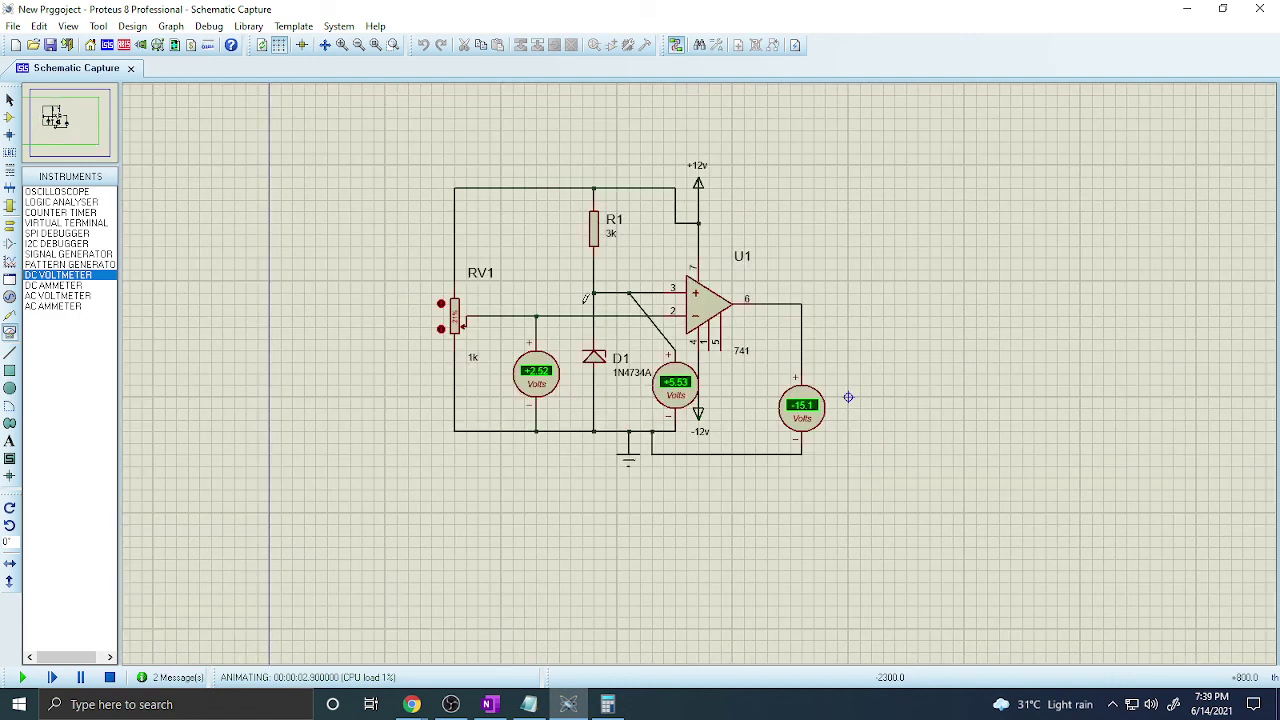
scroll(649, 315, up, 1)
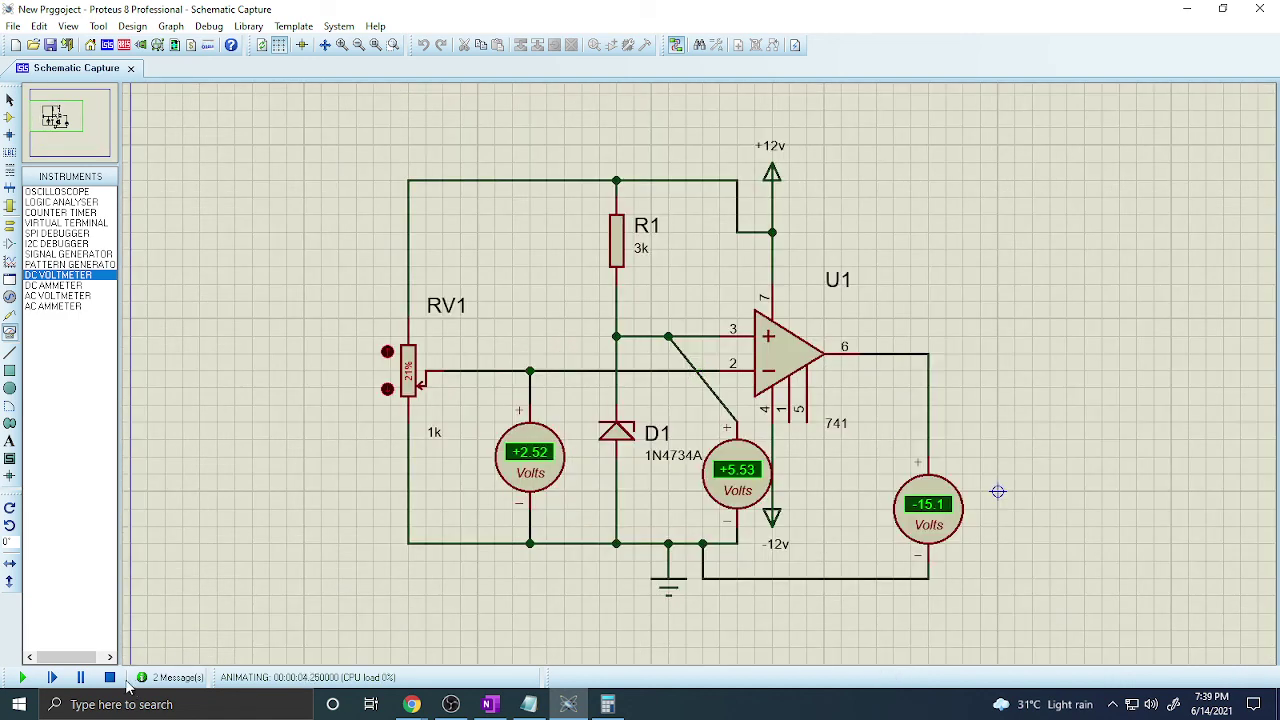
key(Escape)
Delete the 741 op-amp U1 from the schematic, and search the device library for 741
right_click(781, 356)
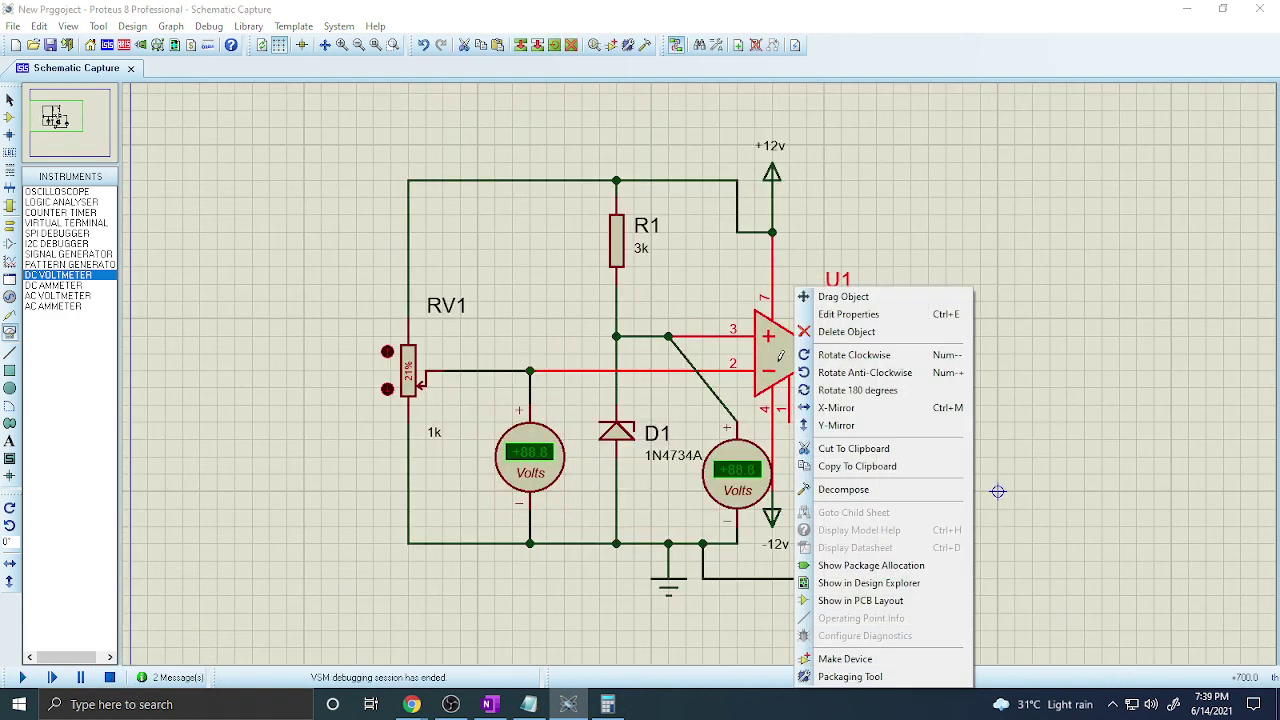
click(830, 331)
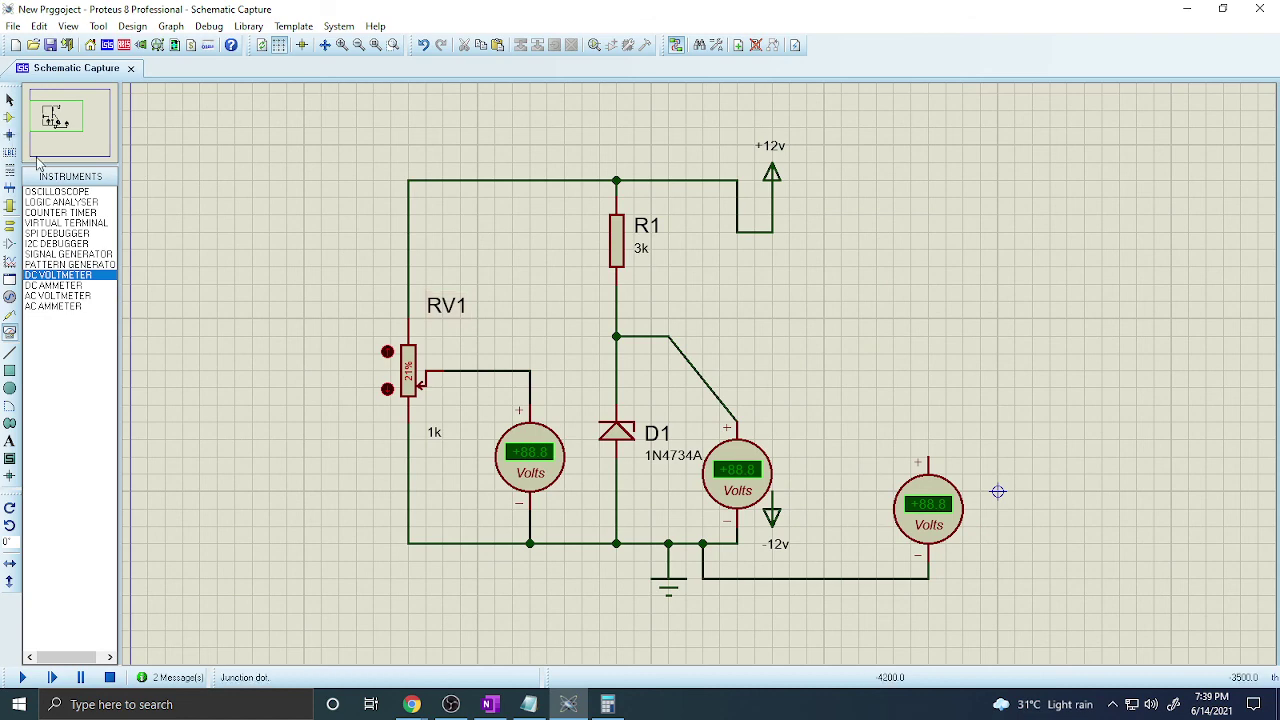
click(9, 117)
click(31, 177)
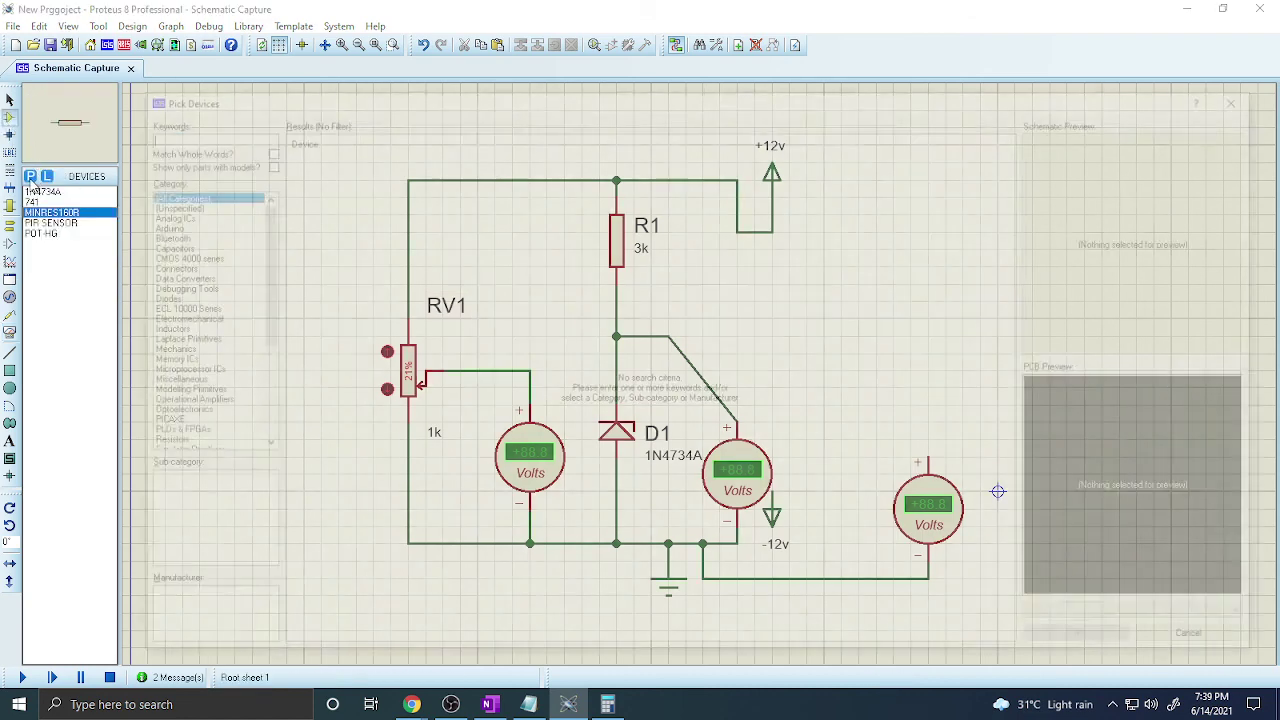
text(7)
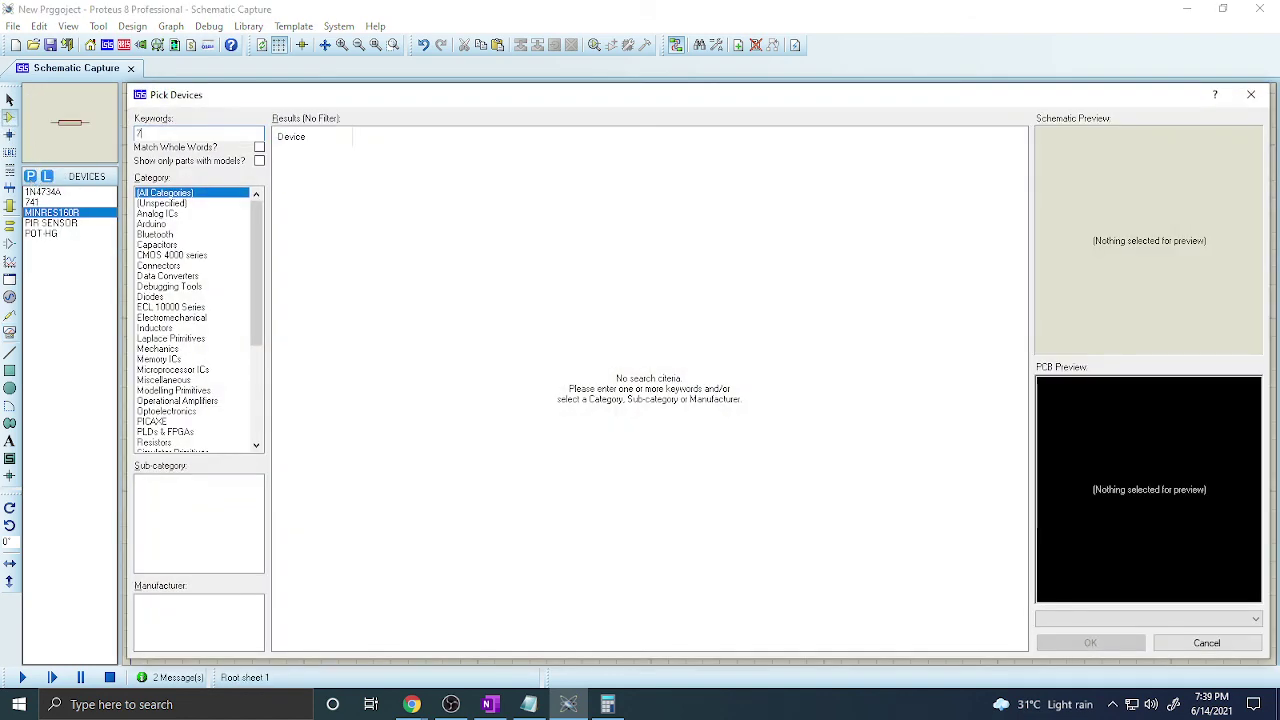
text(41)
click(643, 250)
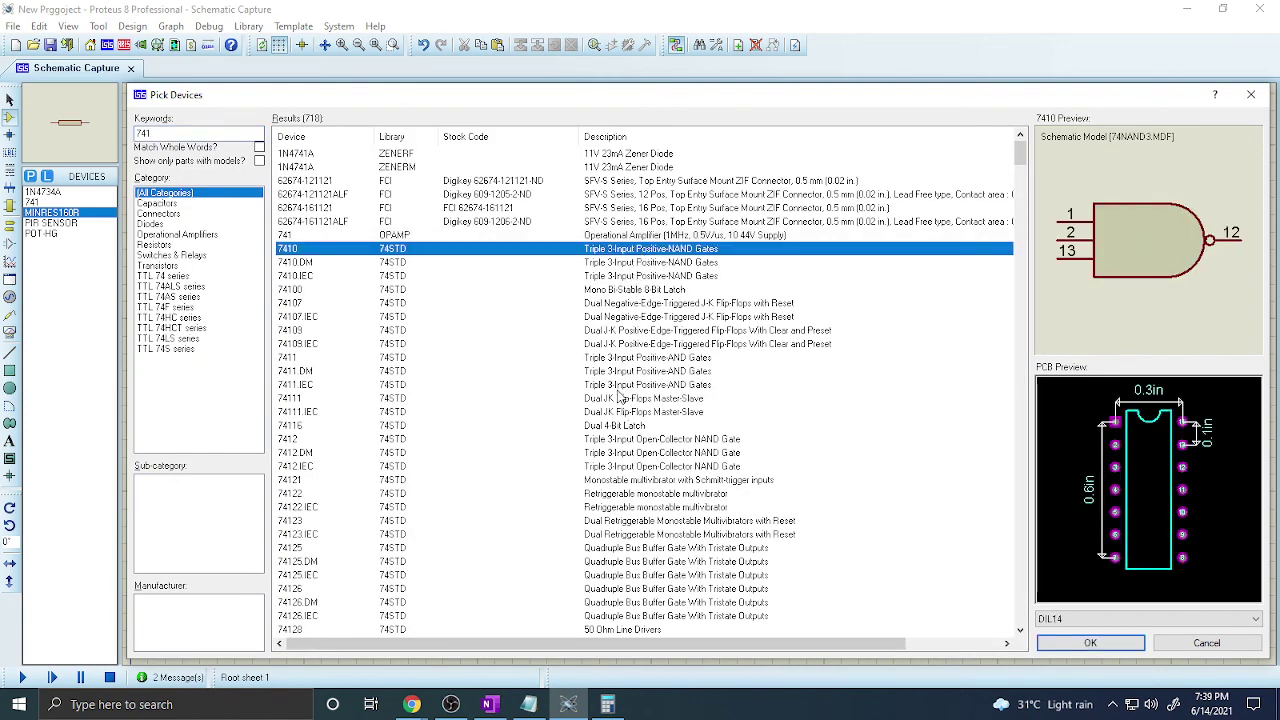
Examine the 741 search results, previewing several 74-series parts and the 741 operational amplifier
click(623, 224)
scroll(627, 260, down, 2)
click(650, 452)
click(641, 481)
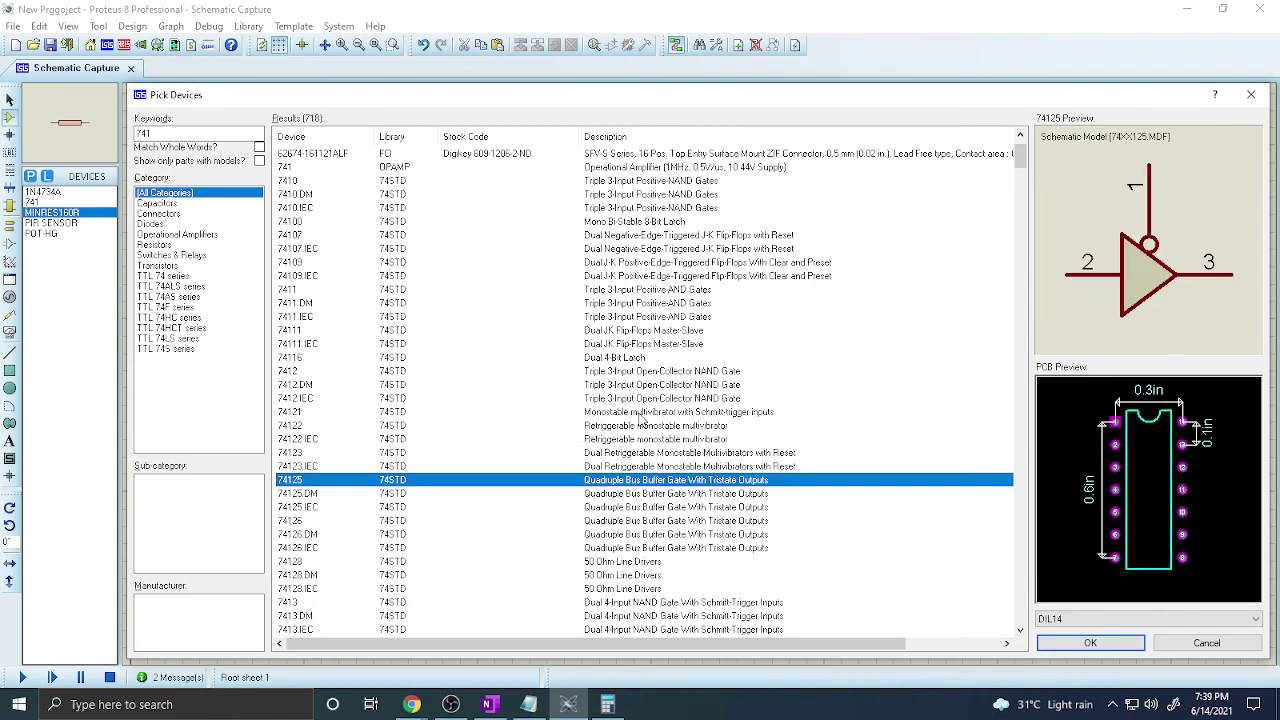
click(646, 345)
scroll(617, 296, up, 2)
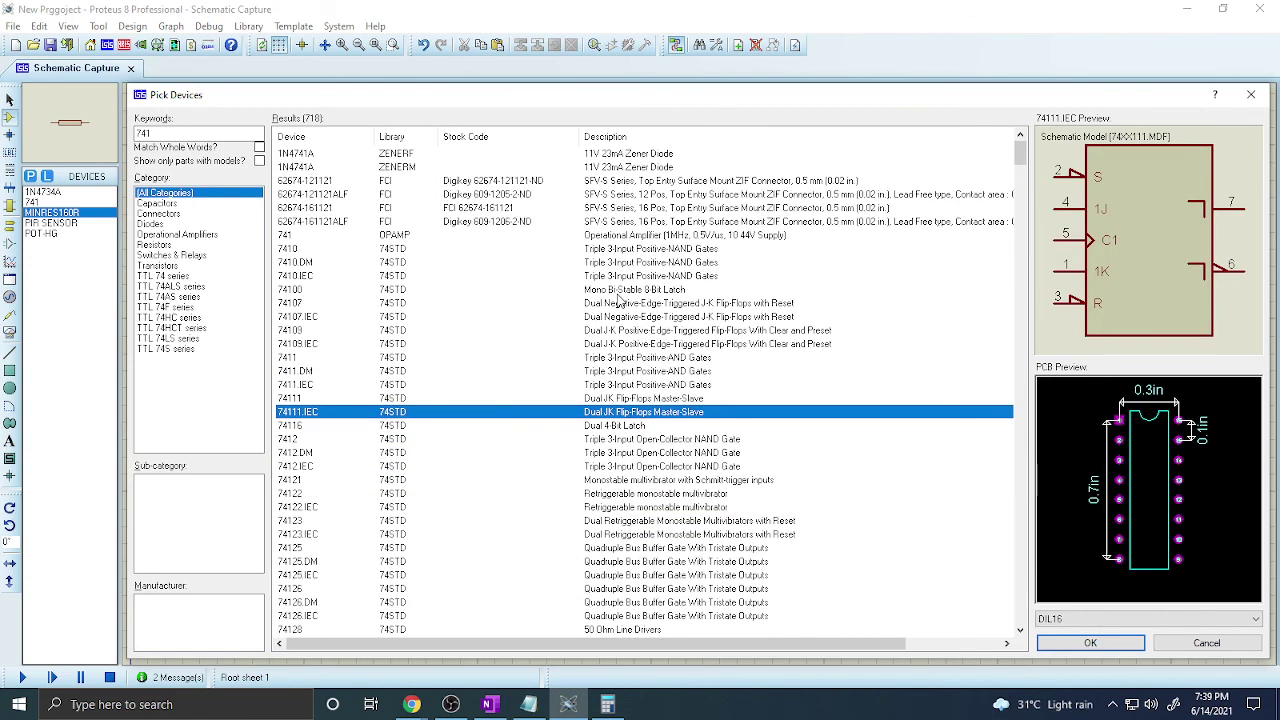
scroll(619, 298, down, 12)
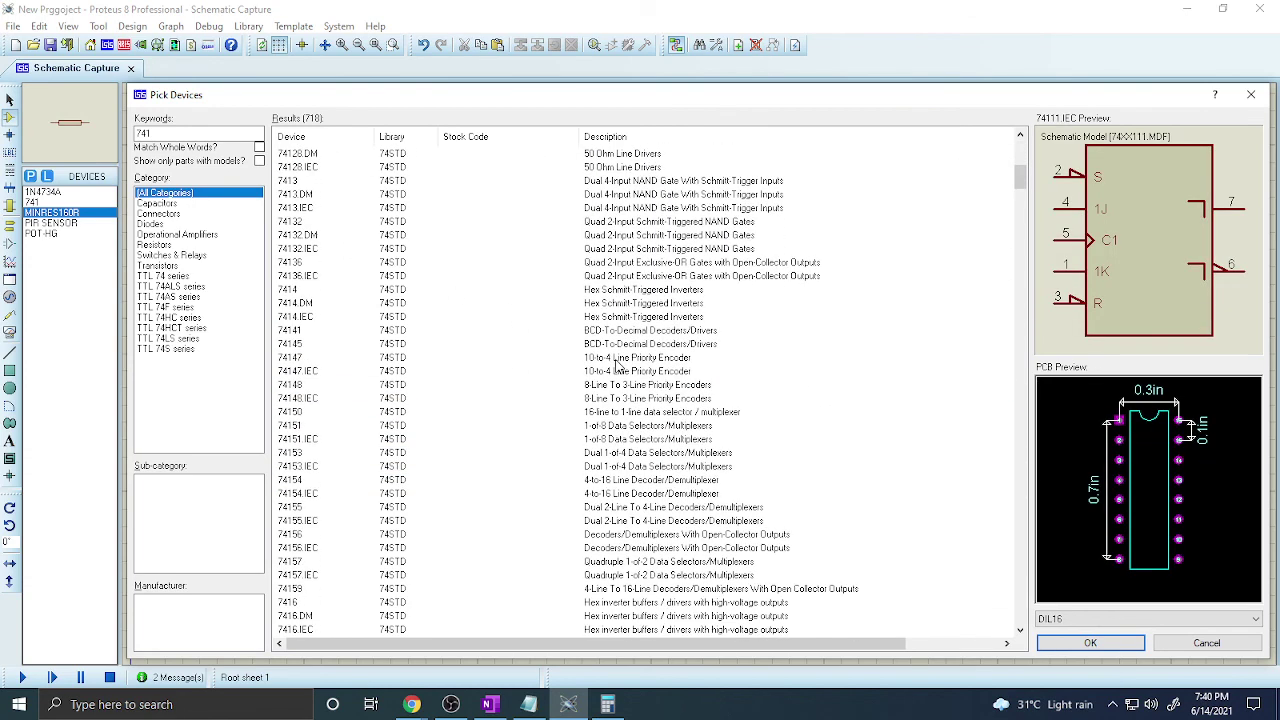
scroll(375, 352, up, 12)
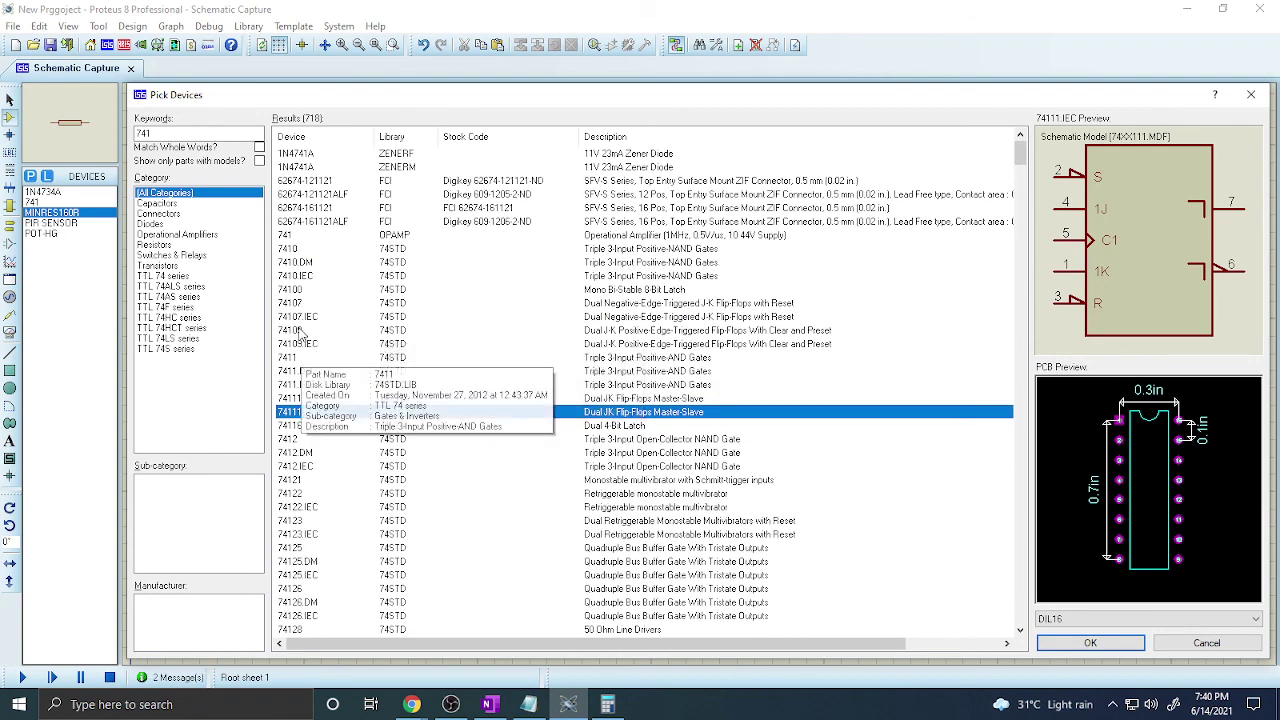
click(295, 234)
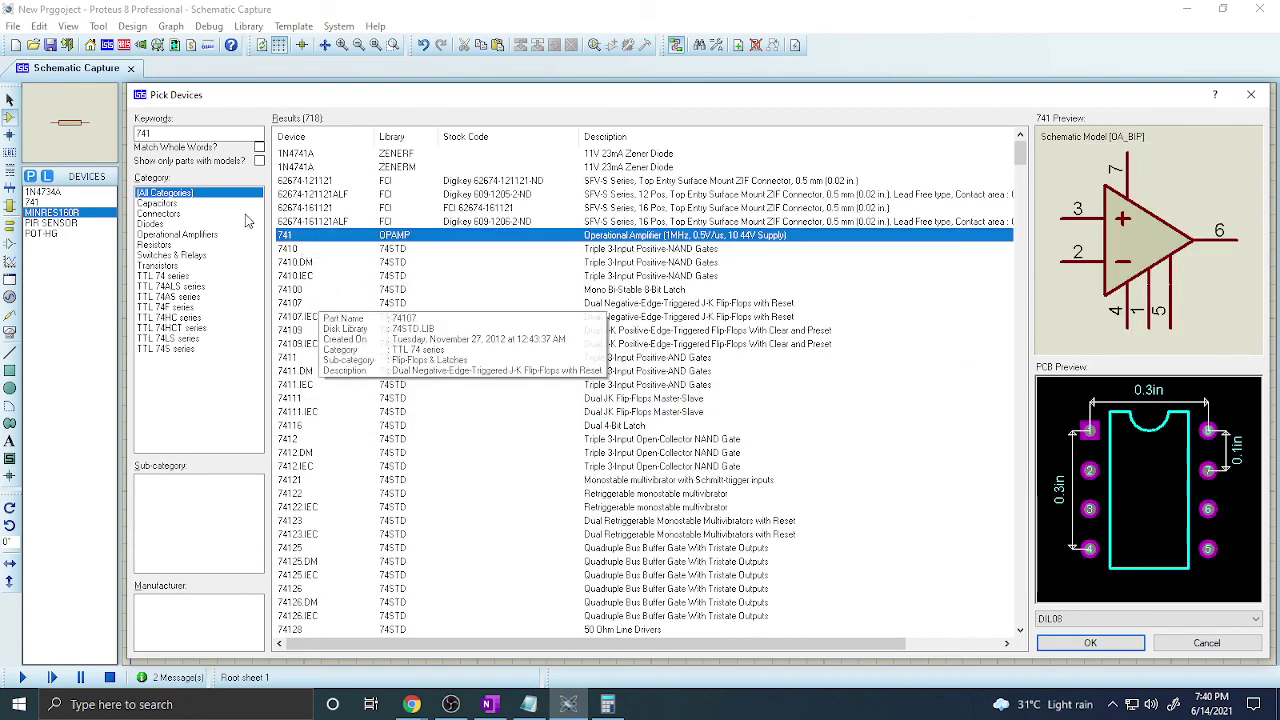
Search the device library for opamp, pick the LT1014CN, and place it where the 741 was
double_click(145, 133)
text(o)
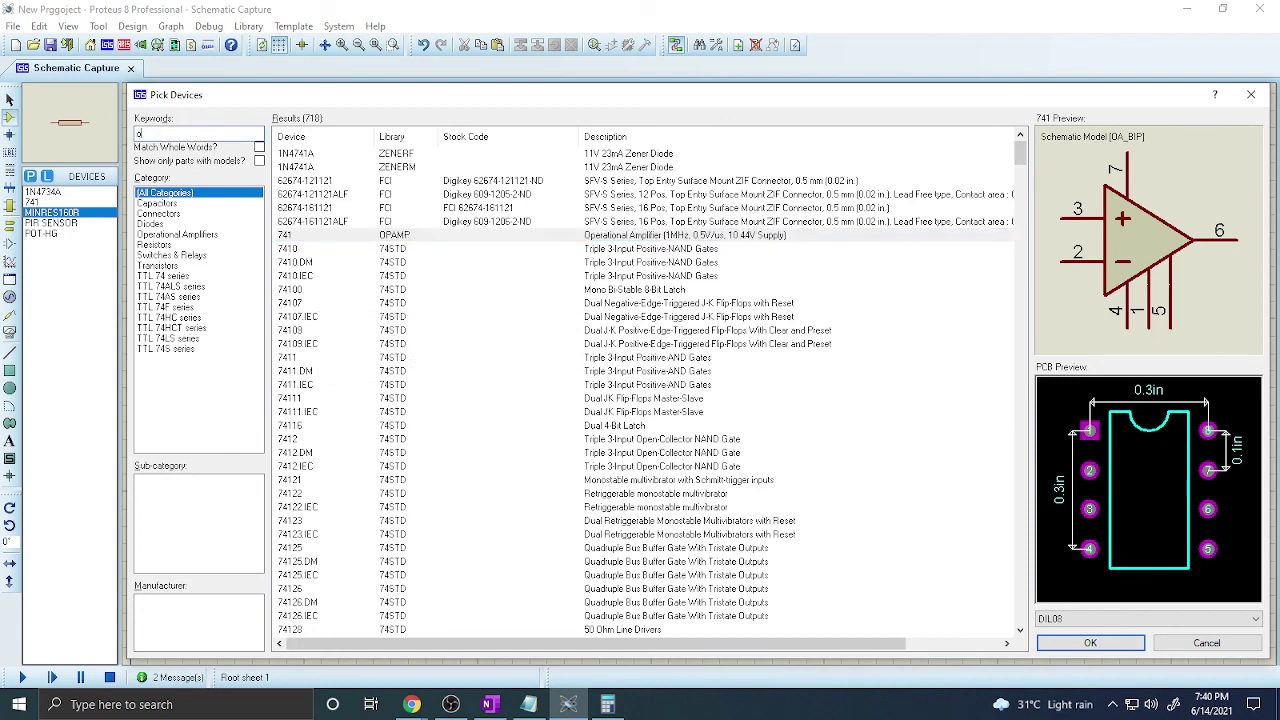
text(pamp)
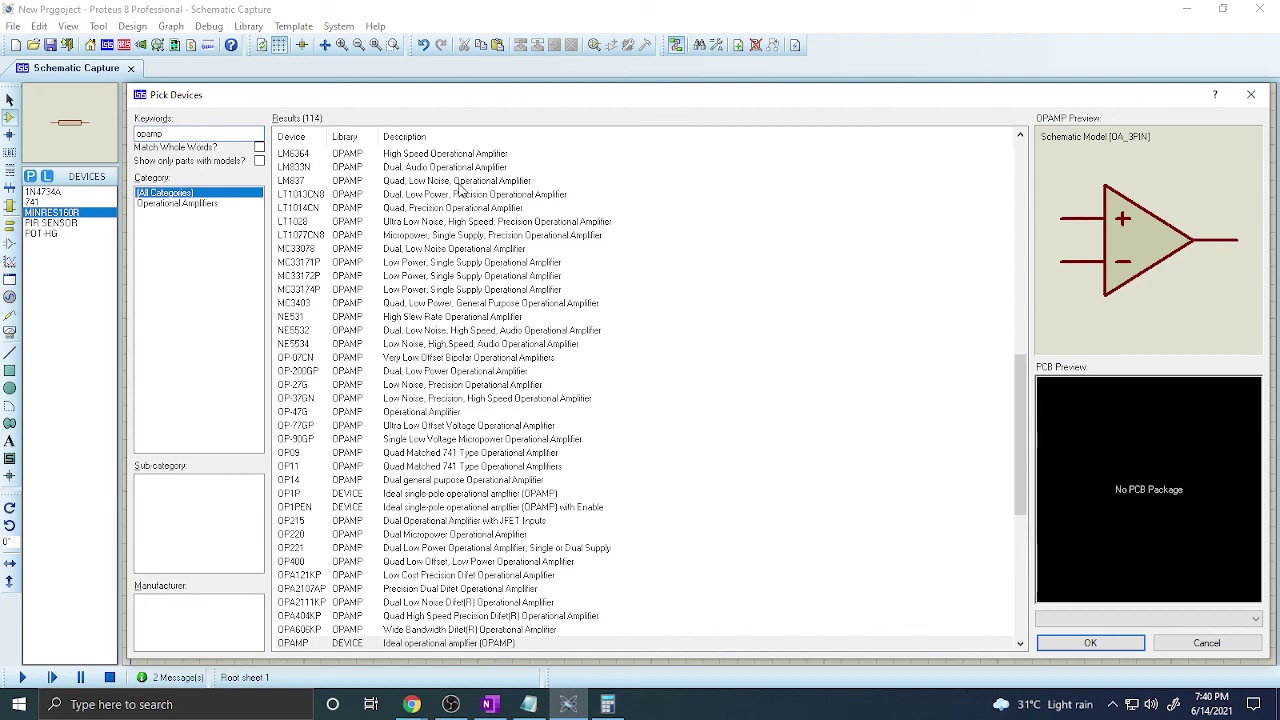
click(447, 212)
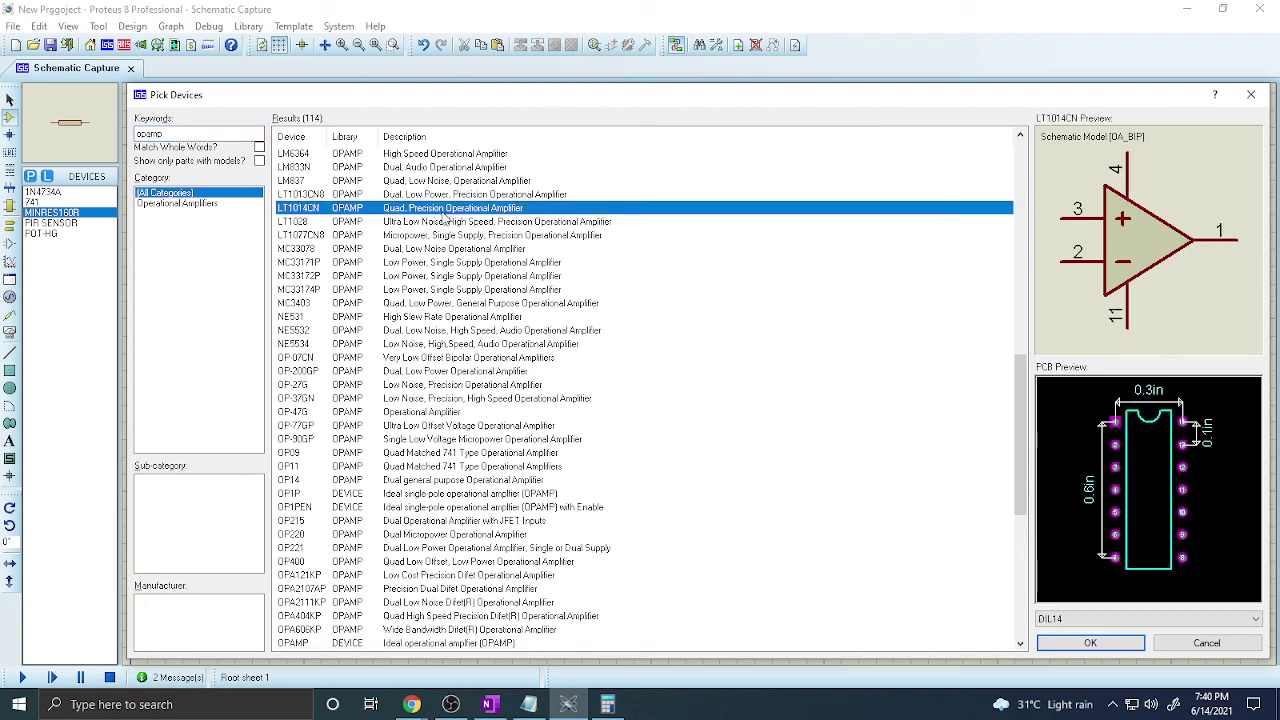
click(1090, 643)
click(793, 264)
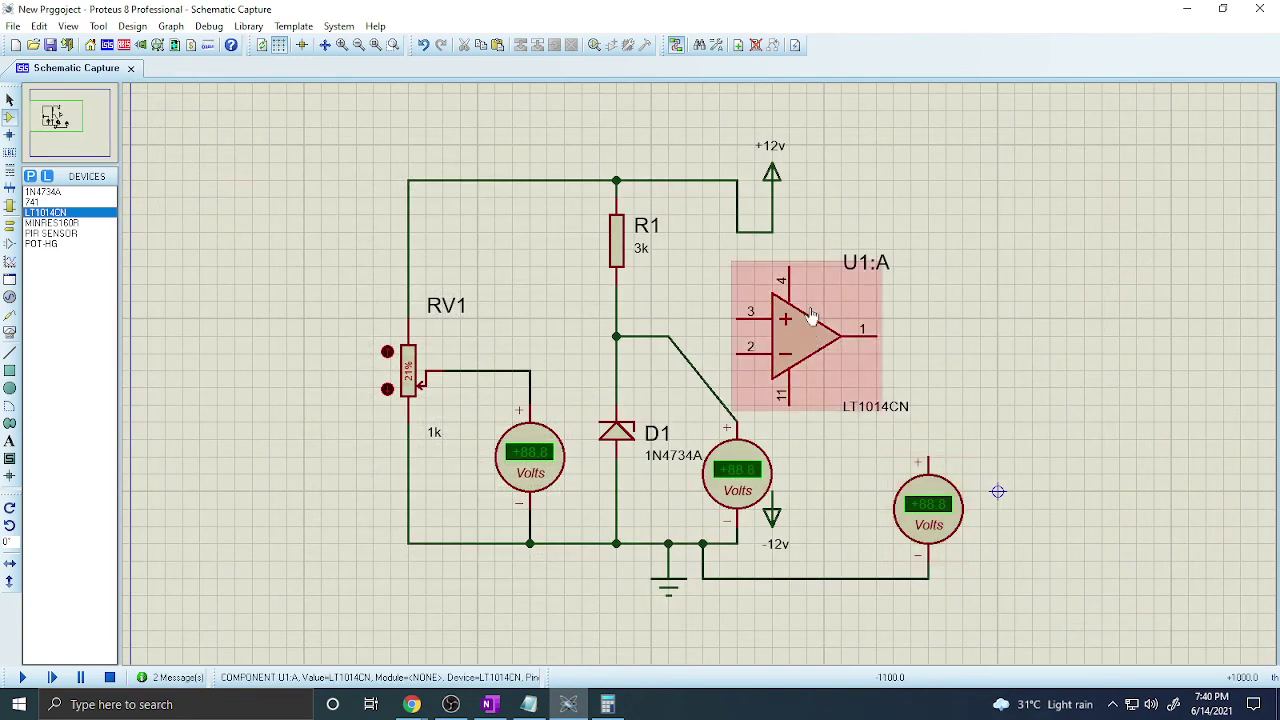
Wire the LT1014CN's pin 4 to the +12v line and its pin 11 to the -12v terminal
click(793, 264)
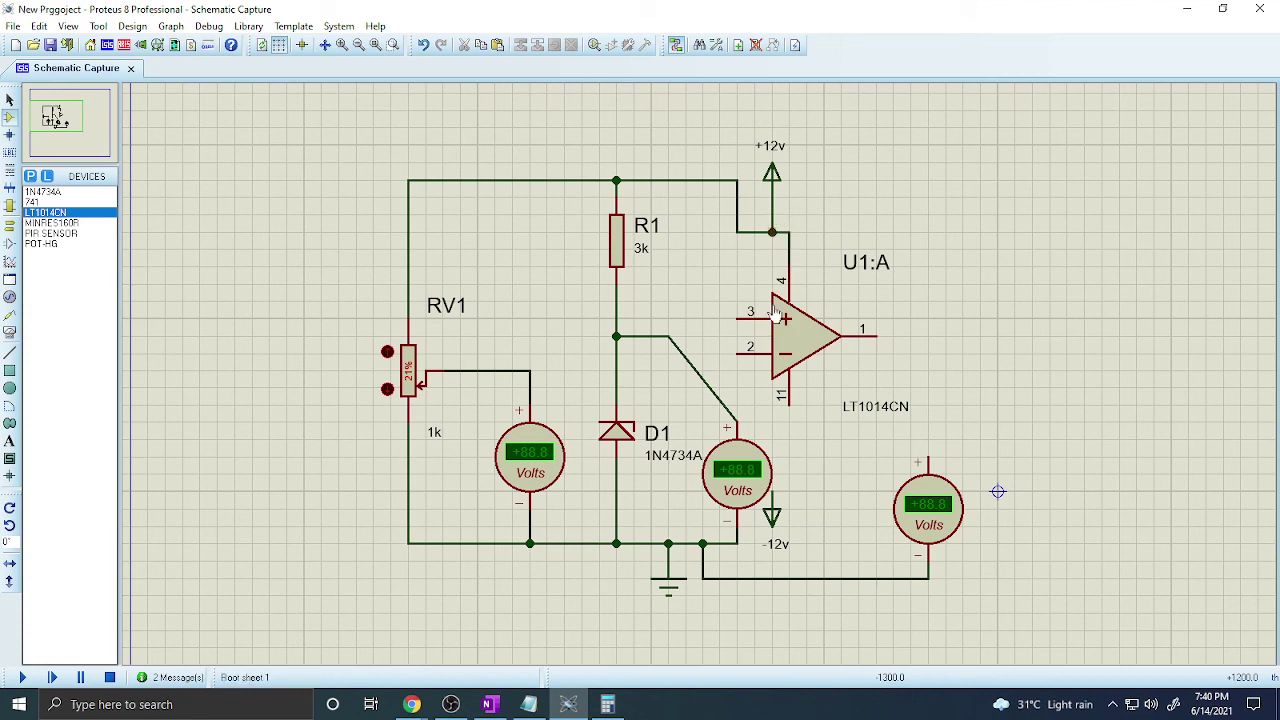
click(771, 232)
click(789, 404)
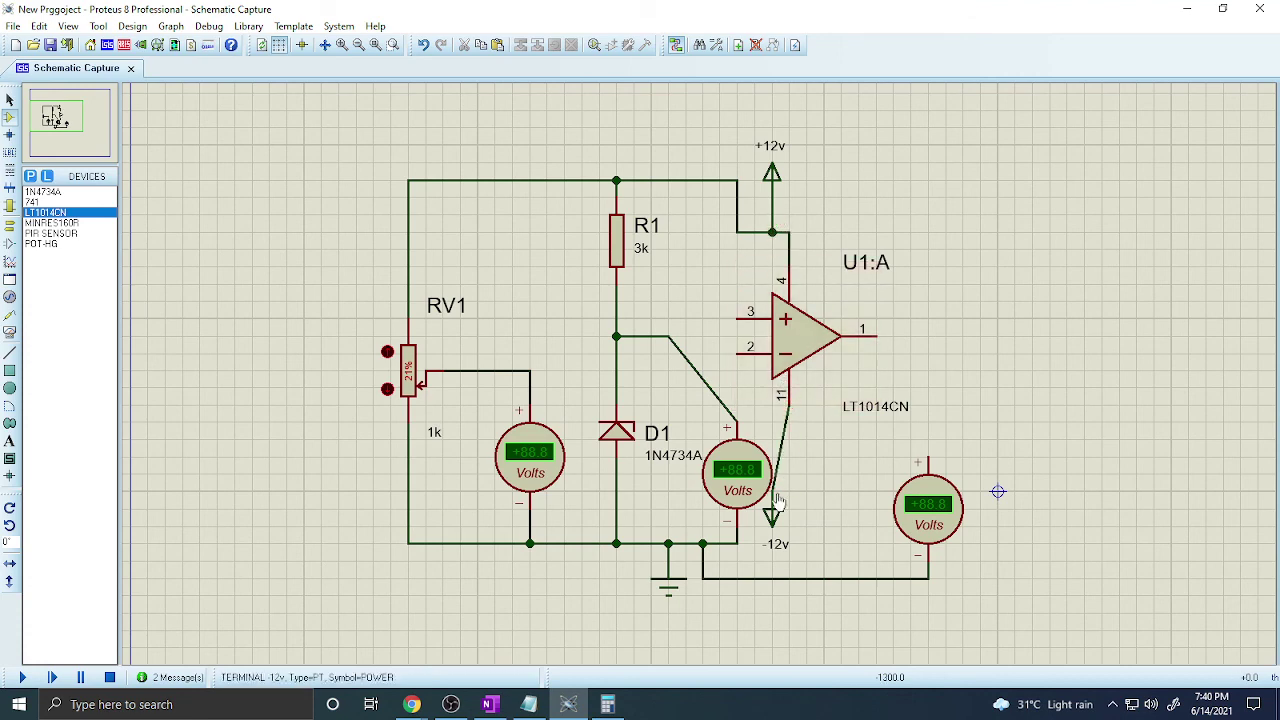
Wire the LT1014CN's pin 2 to RV1's wiper, pin 3 to the R1–D1 junction, and pin 1 to the output voltmeter's positive terminal
click(771, 509)
click(736, 352)
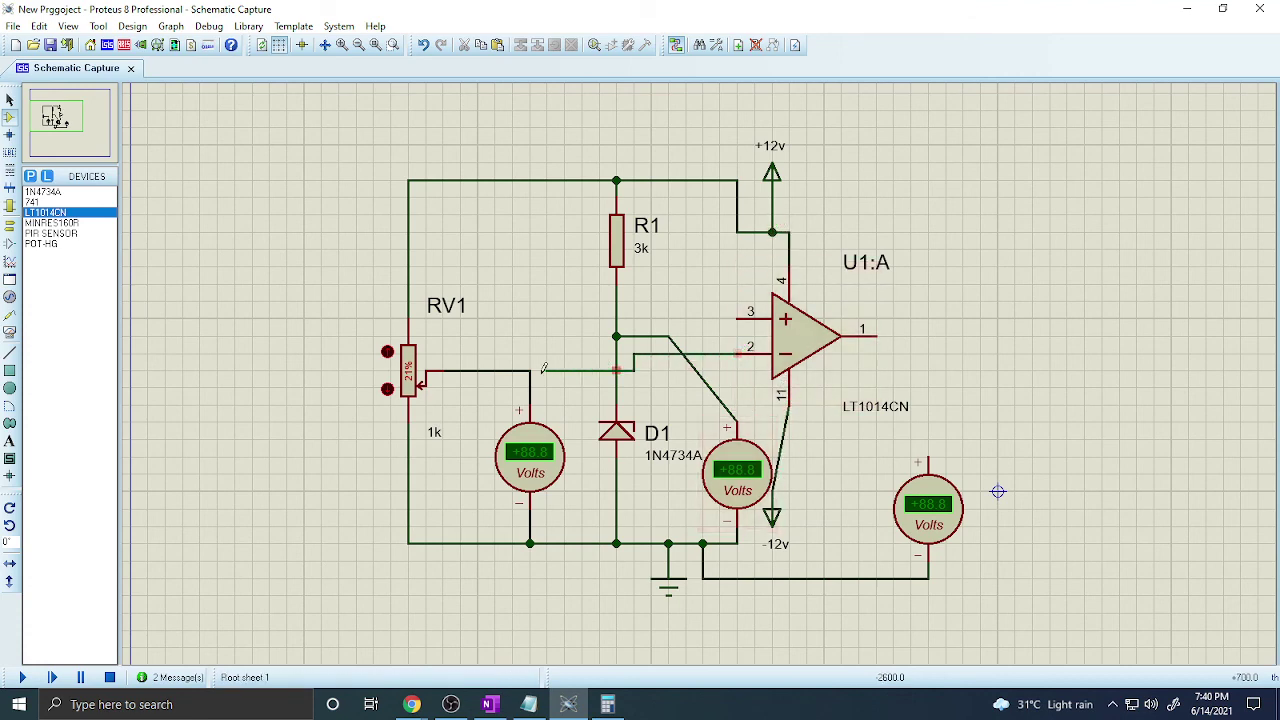
click(530, 371)
click(736, 318)
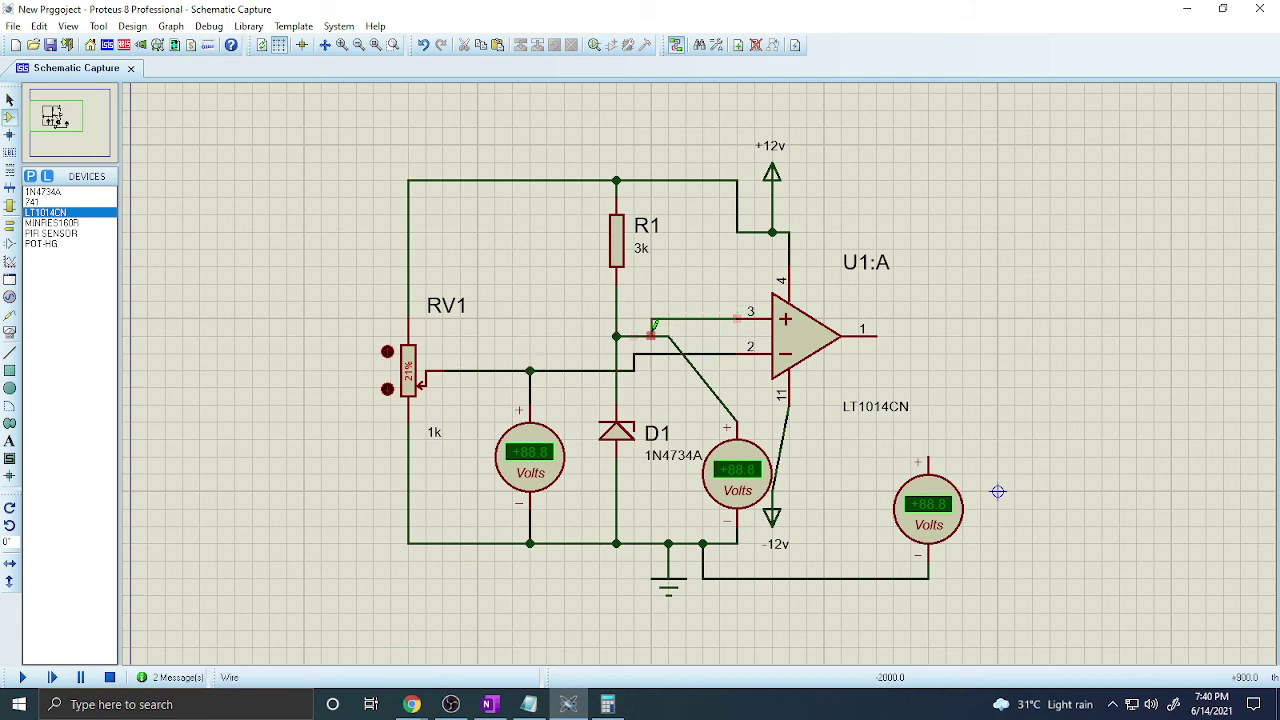
click(651, 336)
click(876, 336)
click(928, 456)
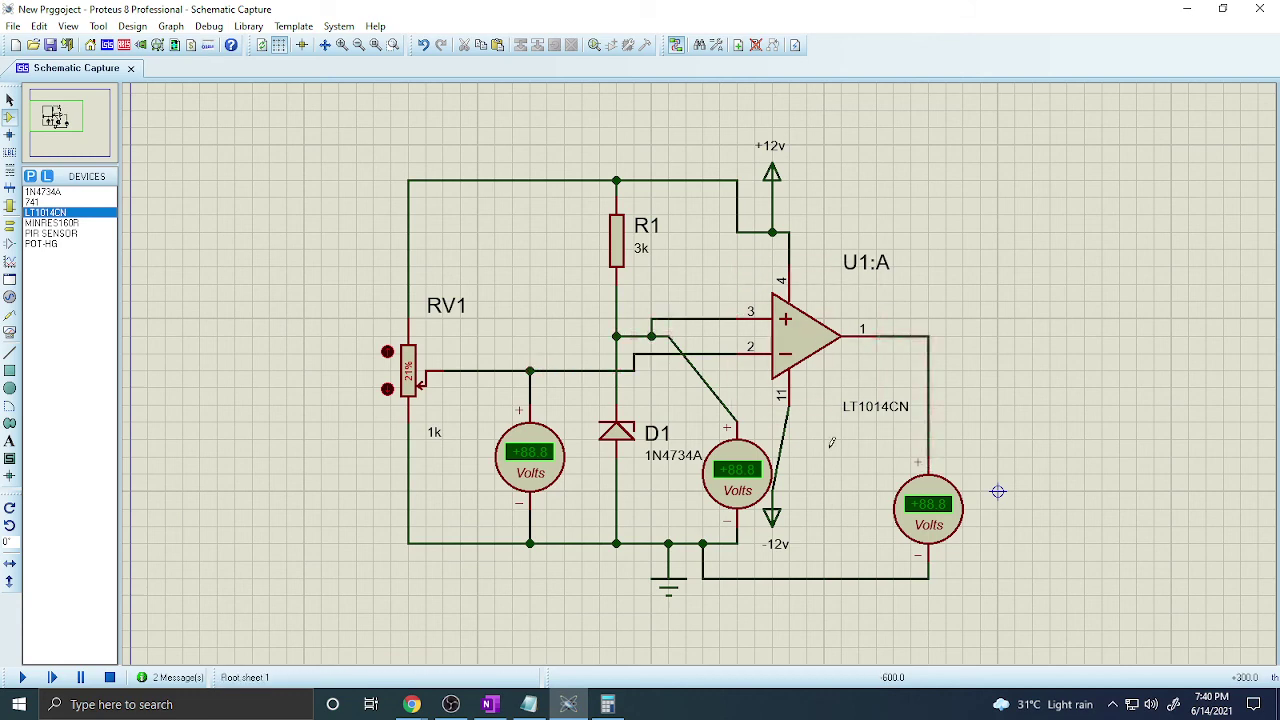
Run the simulation and set potentiometer RV1 to 55%
click(22, 677)
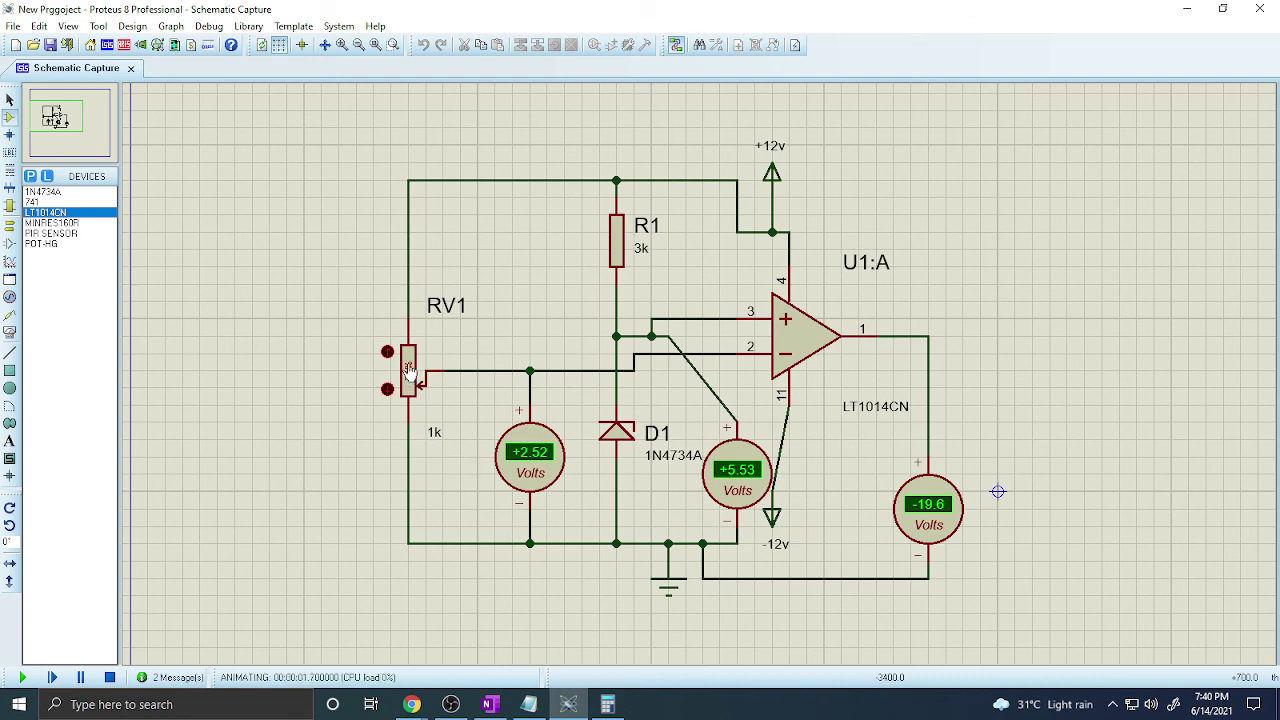
mouse_move(409, 370)
mouse_down()
mouse_move(408, 356)
mouse_move(407, 378)
mouse_up()
Open the simulation log, review its messages, and close it
click(183, 678)
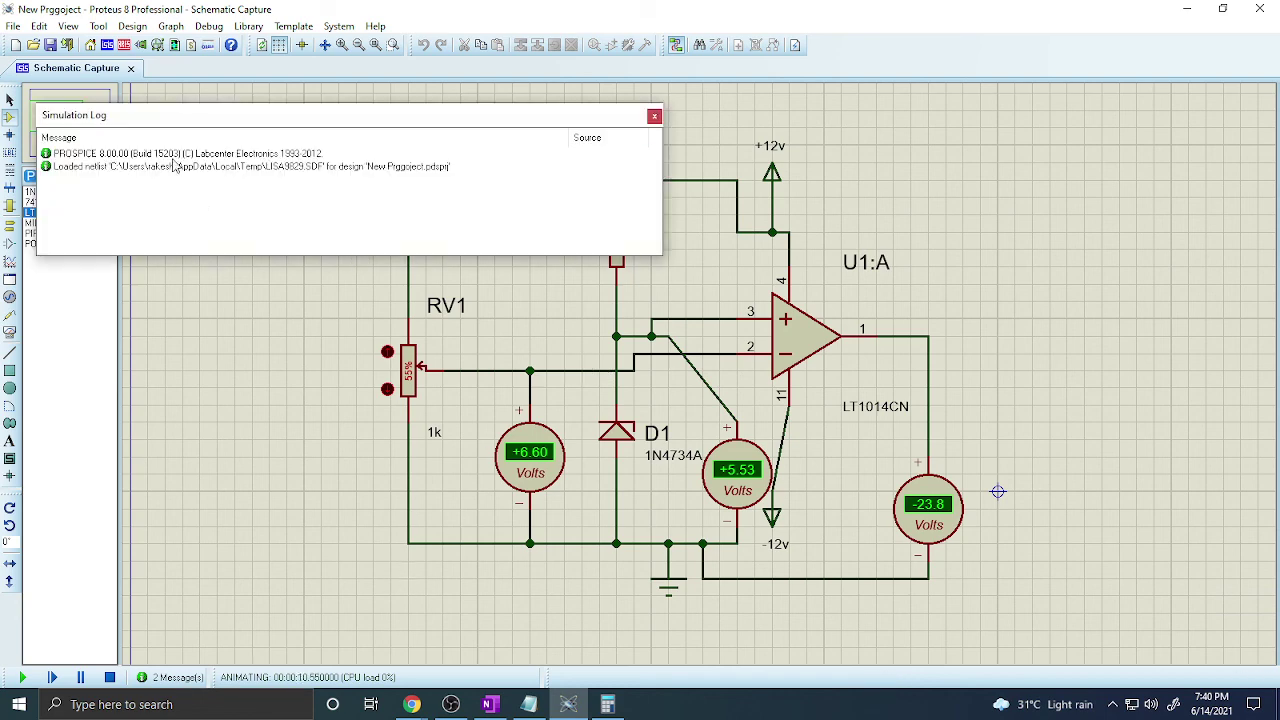
click(222, 166)
click(654, 117)
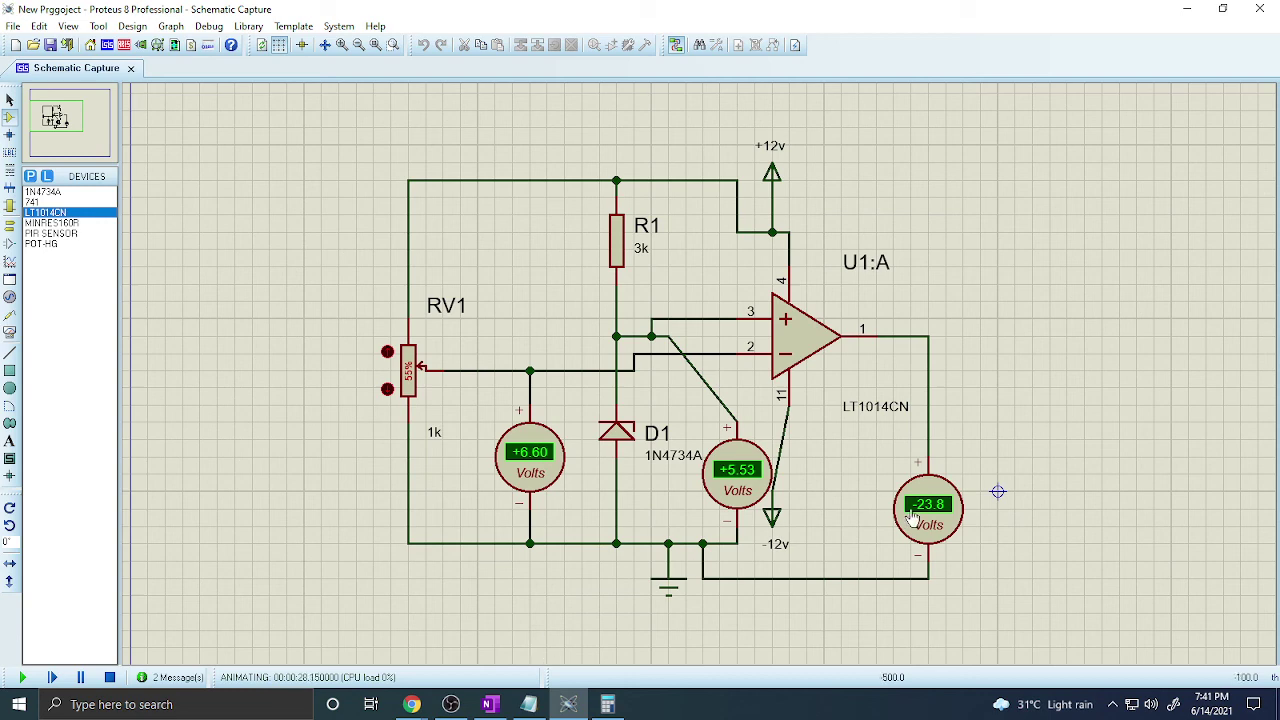
click(450, 706)
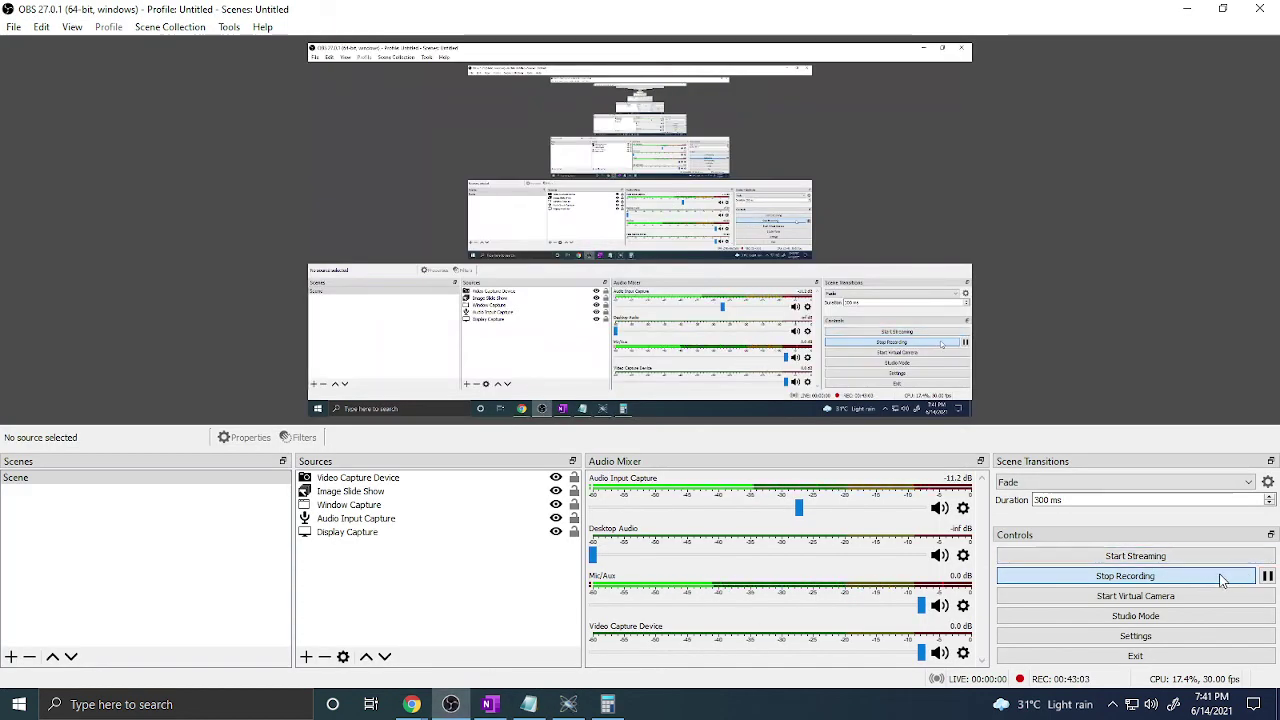